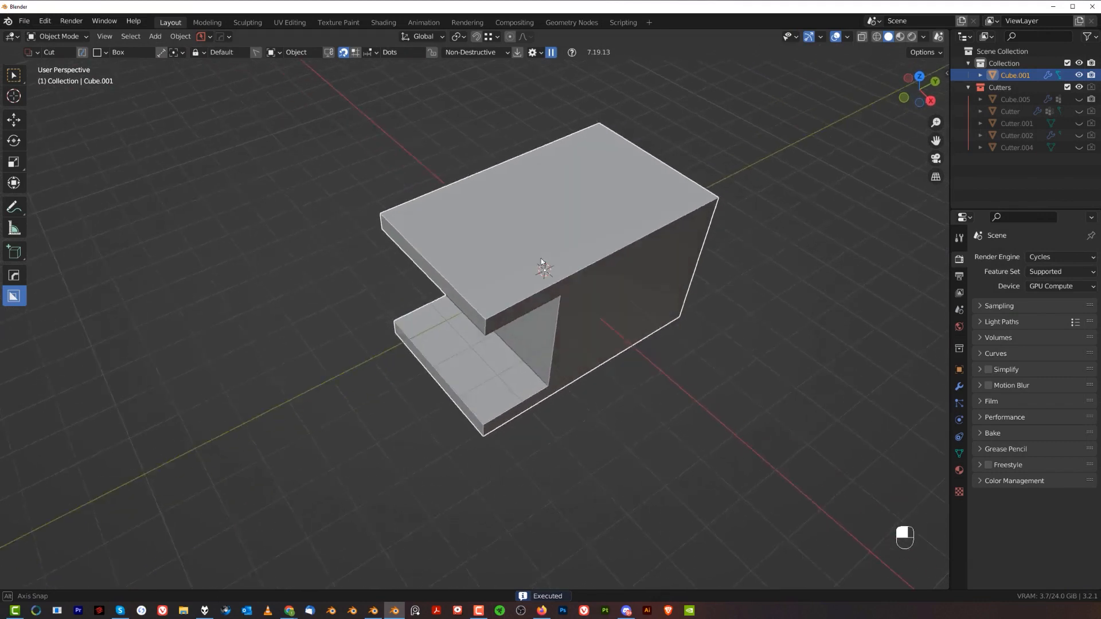
Chamfer the block's front vertical corner edge with a single-segment bevel.
{"action": "key", "text": "Tab"}
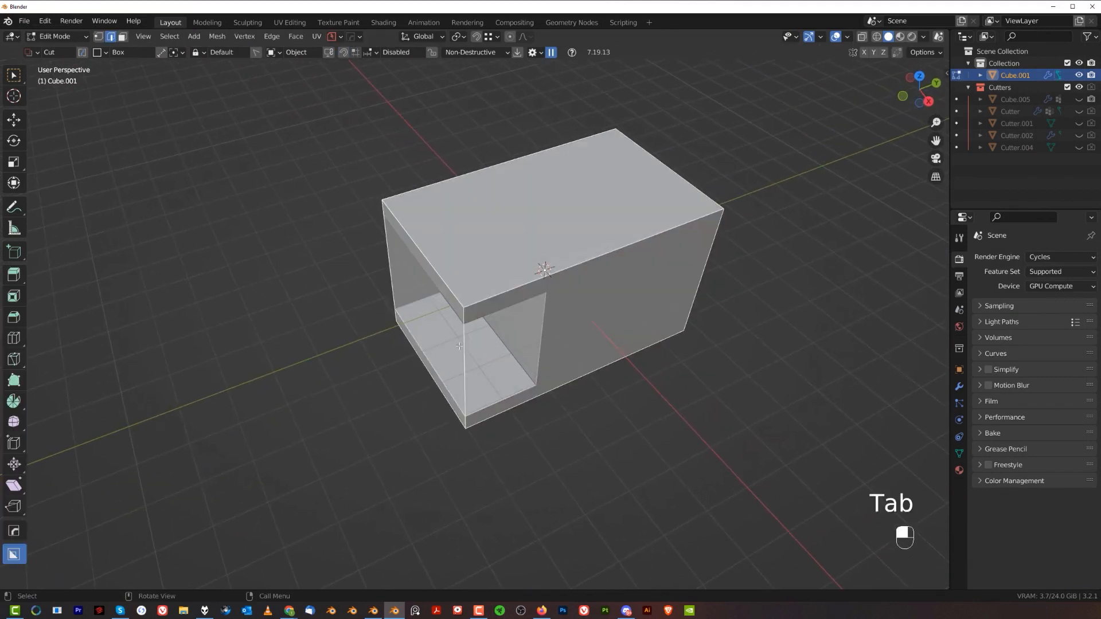
{"action": "key", "text": "ctrl+KP_5"}
{"action": "key", "text": "ctrl+b"}
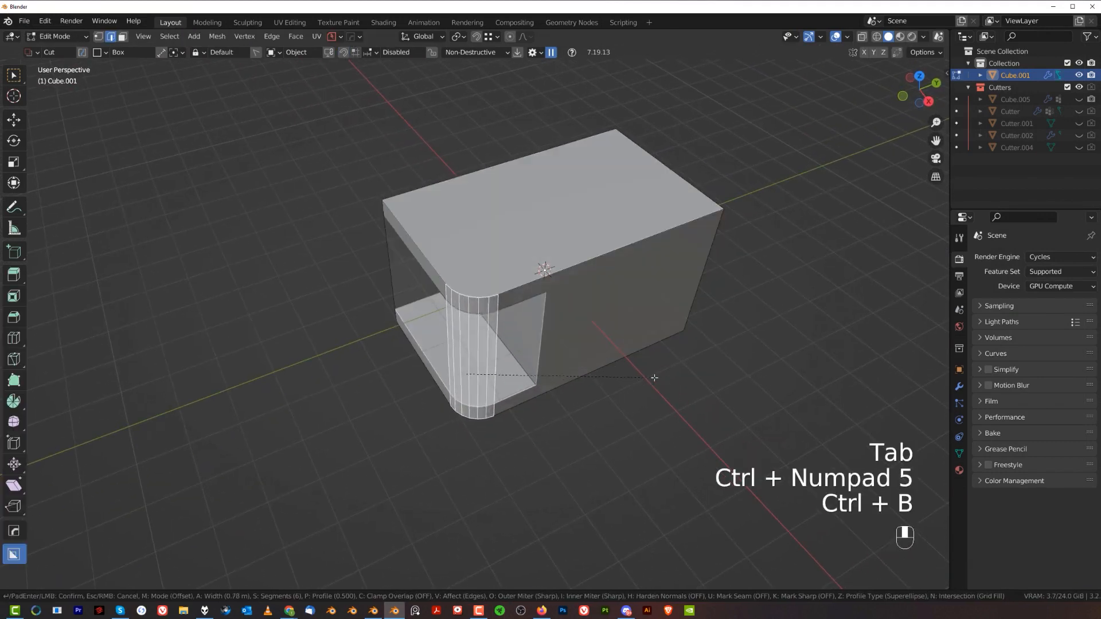
{"action": "scroll", "coordinate": [654, 378], "scroll_direction": "down", "scroll_amount": 11}
{"action": "left_click", "coordinate": [660, 386]}
Mirror the block across the X axis so both front corners are chamfered, and return to Object Mode.
{"action": "middle_click_drag", "start_coordinate": [589, 379], "coordinate": [666, 393]}
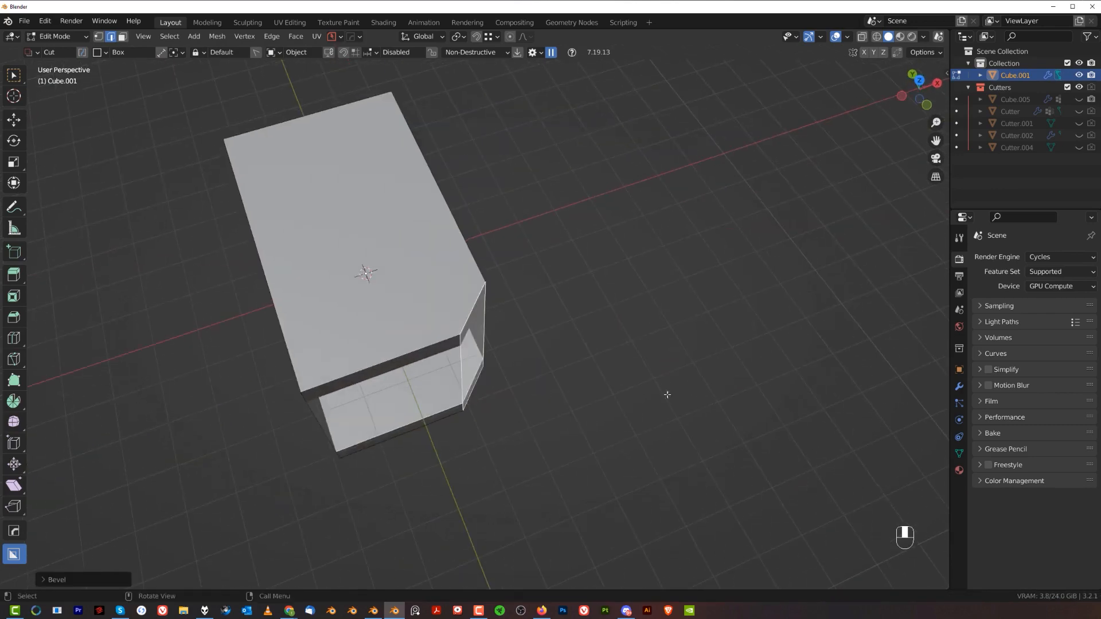
{"action": "key", "text": "alt+x"}
{"action": "mouse_move", "coordinate": [677, 347]}
{"action": "middle_mouse_down"}
{"action": "mouse_move", "coordinate": [404, 269]}
{"action": "mouse_move", "coordinate": [491, 365]}
{"action": "middle_mouse_up"}
{"action": "key", "text": "Tab"}
In the right orthographic view, cut a box about 1.75 by 2.27 inside the front opening, leaving a lip on the upper arm.
{"action": "key", "text": "KP_5"}
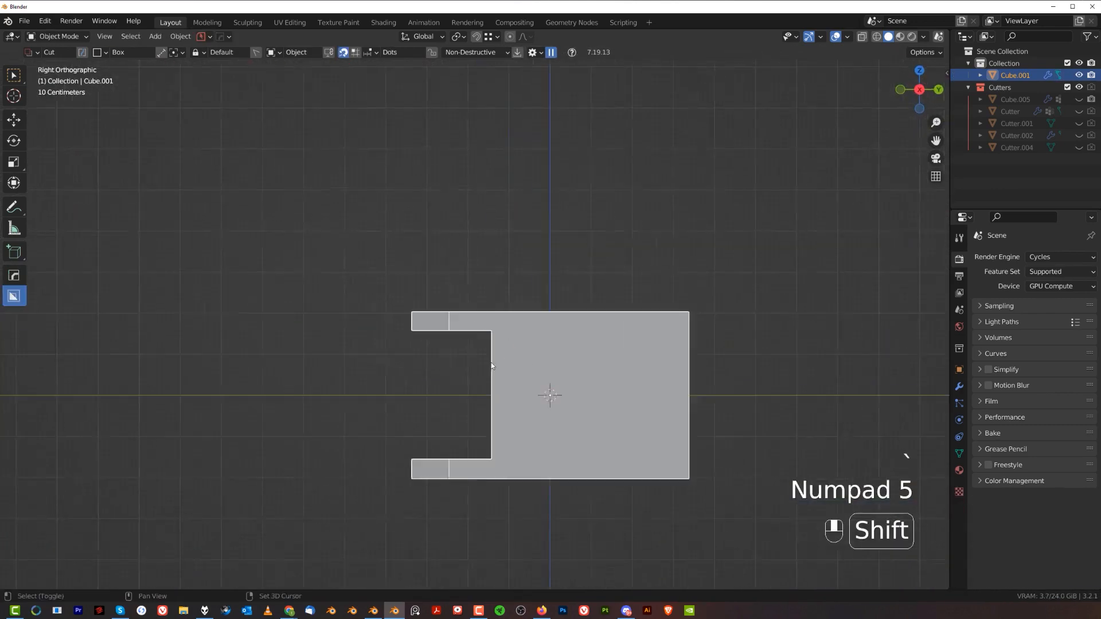
{"action": "scroll", "coordinate": [490, 366], "scroll_direction": "up", "scroll_amount": 3}
{"action": "left_click_drag", "start_coordinate": [387, 329], "coordinate": [441, 367]}
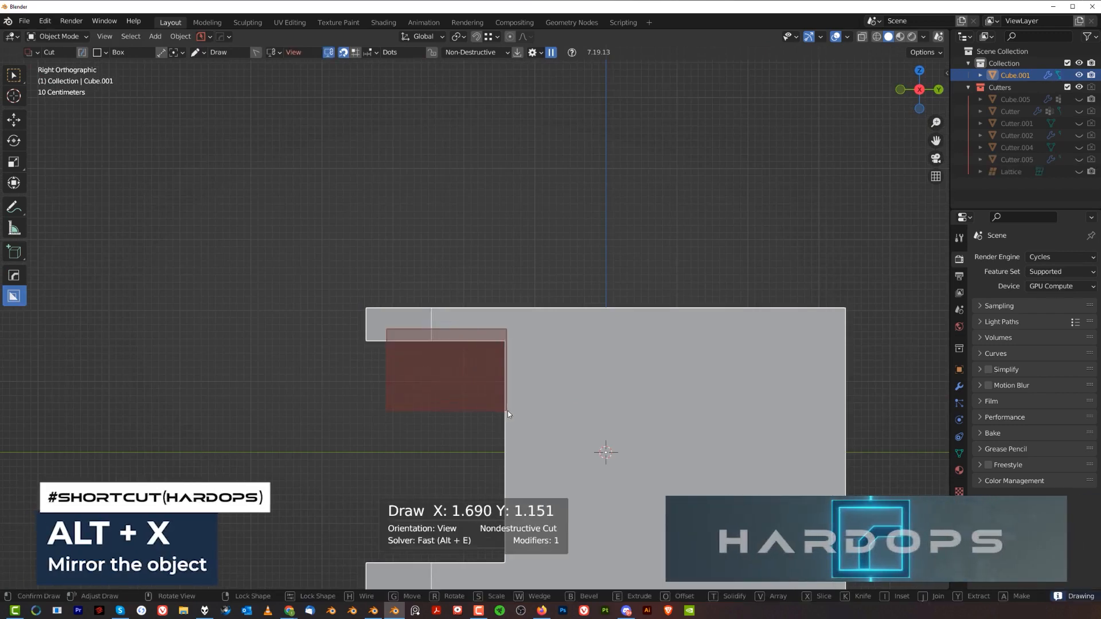
{"action": "left_click_drag", "start_coordinate": [514, 454], "coordinate": [508, 488]}
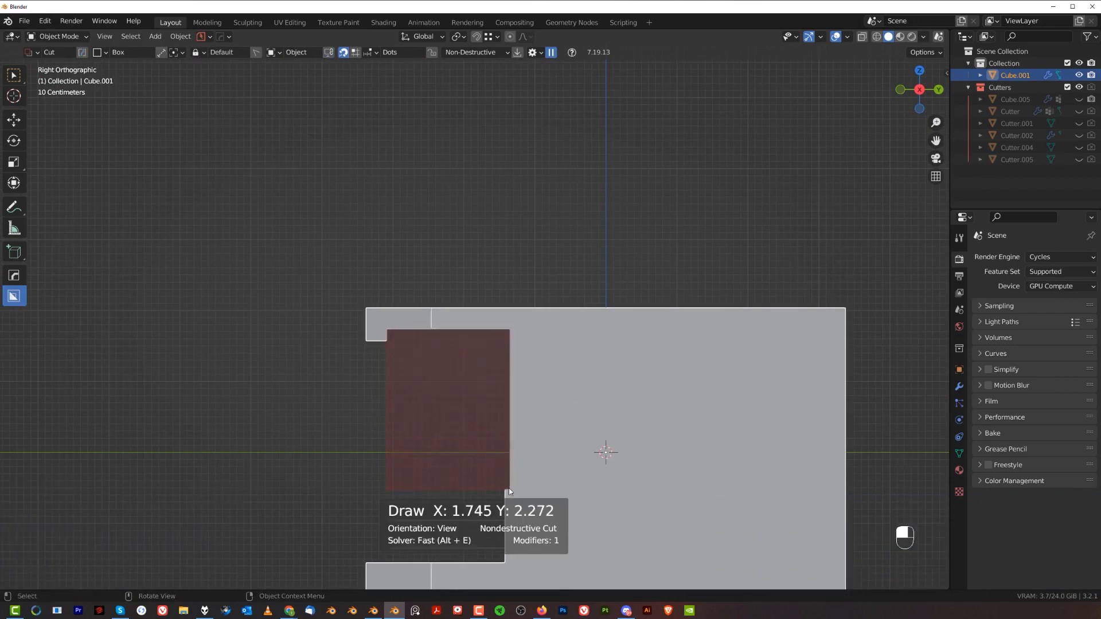
Mirror the lipped upper half of the block across the Z axis with the mirror modifier.
{"action": "scroll", "coordinate": [510, 342], "scroll_direction": "down", "scroll_amount": 3}
{"action": "key", "text": "alt+x"}
{"action": "left_click", "coordinate": [541, 318]}
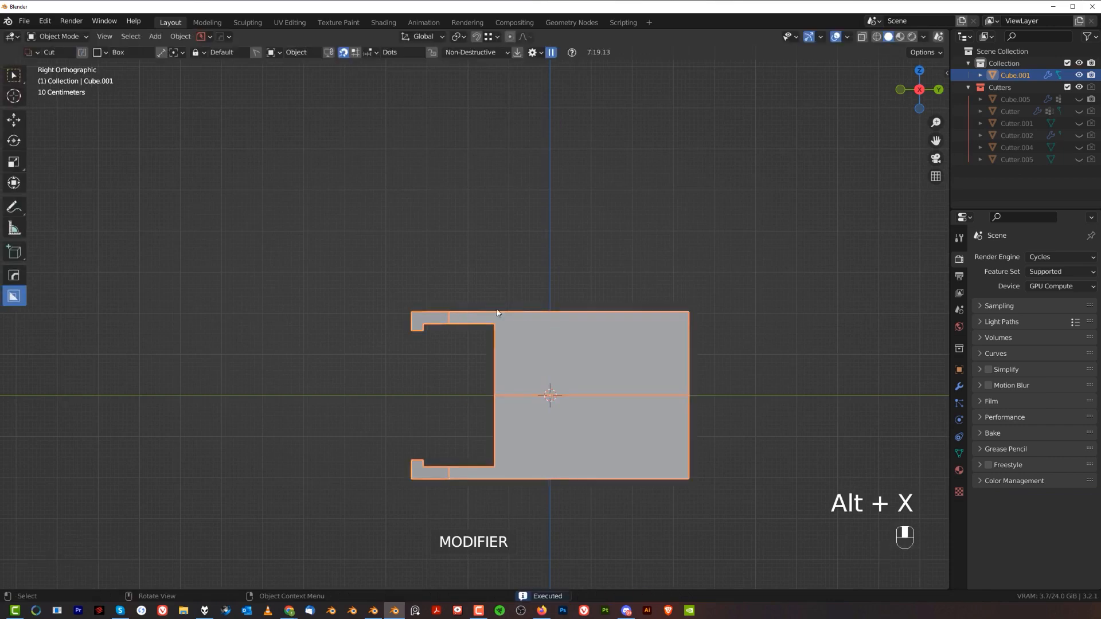
Switch to the top orthographic view of the chamfered front end and set the cutter shape to Ngon.
{"action": "middle_click_drag", "start_coordinate": [449, 342], "coordinate": [480, 361]}
{"action": "key", "text": "KP_5"}
{"action": "key", "text": "grave"}
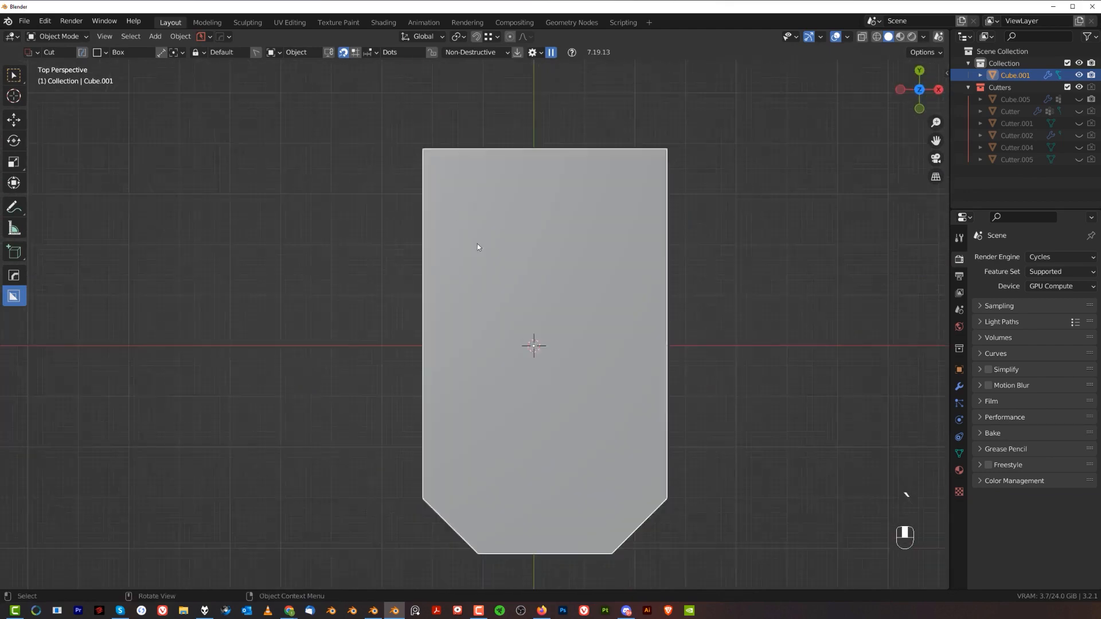
{"action": "key", "text": "KP_5"}
{"action": "middle_click_drag", "start_coordinate": [533, 410], "coordinate": [522, 303], "text": "shift"}
{"action": "key", "text": "d"}
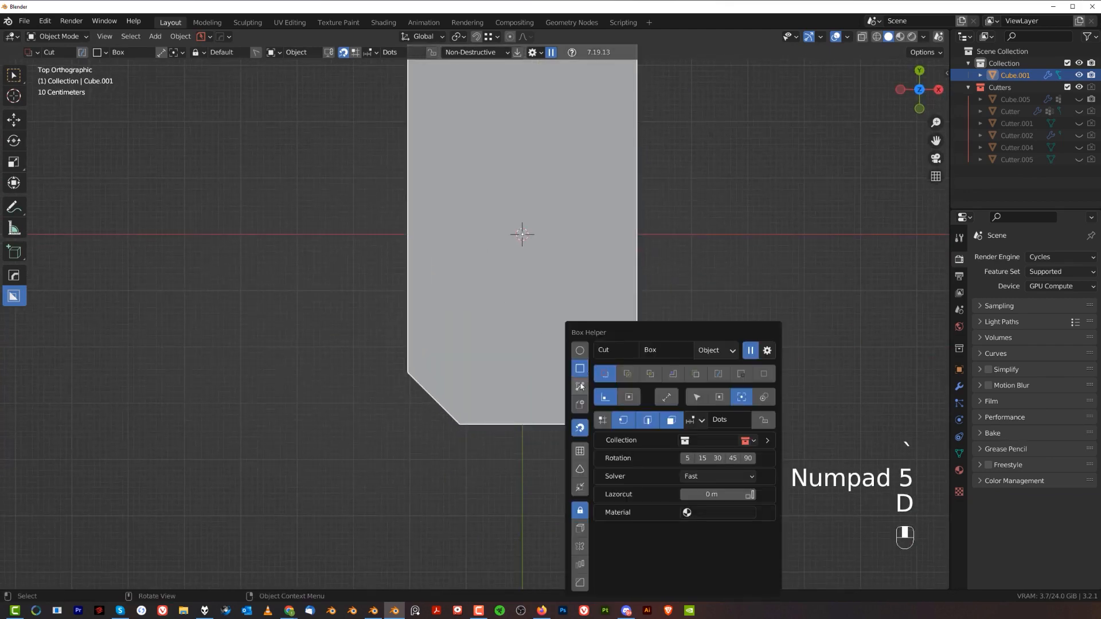
{"action": "left_click", "coordinate": [579, 386]}
{"action": "left_click", "coordinate": [432, 374]}
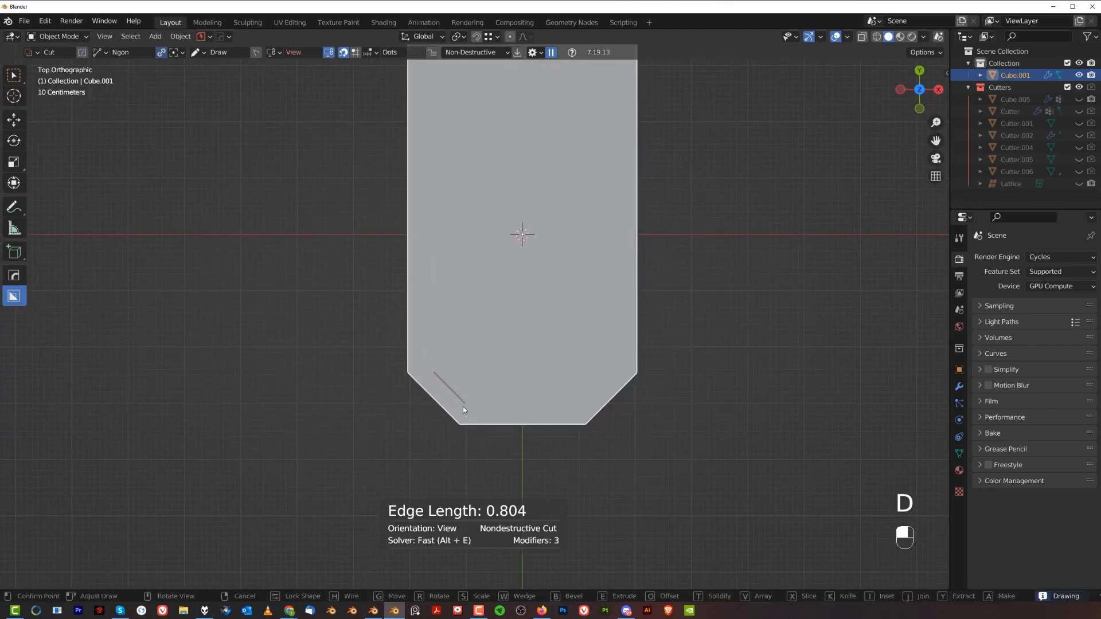
{"action": "left_click", "coordinate": [464, 408]}
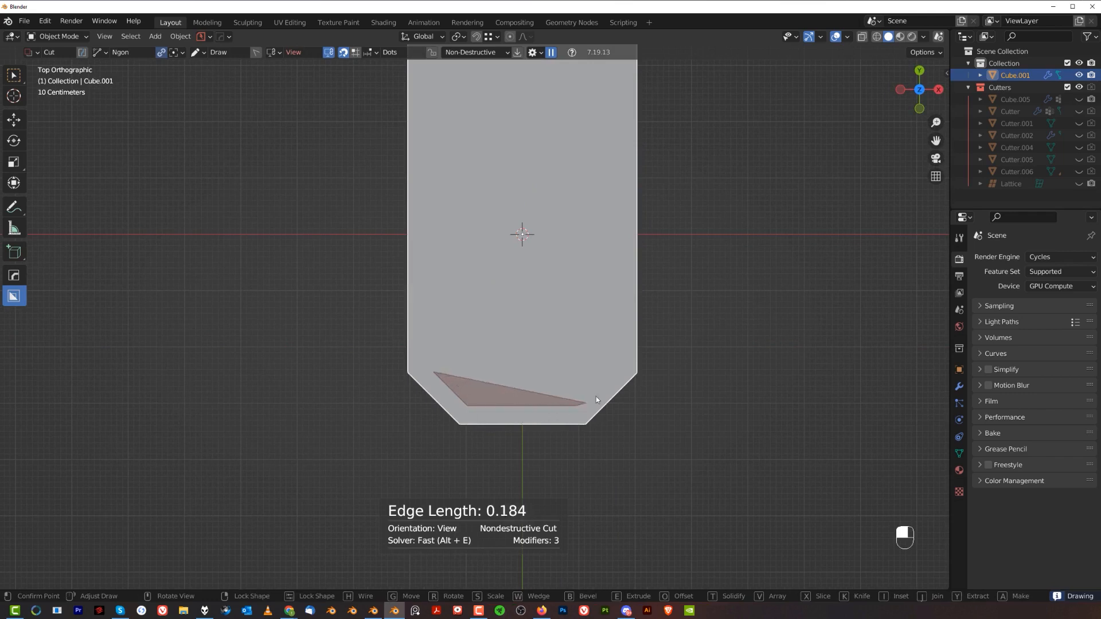
{"action": "key", "text": "Escape"}
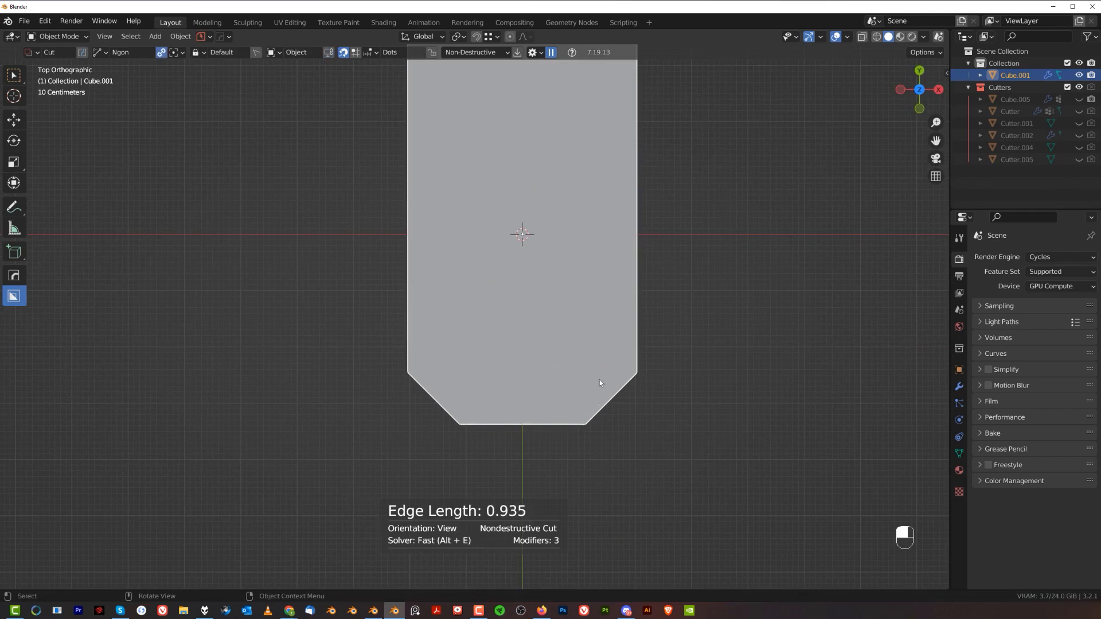
Cut a six-point ngon hole through the front arms, parallel to the chamfered outline, with its corners bevelled in 6 segments.
{"action": "left_click", "coordinate": [429, 370]}
{"action": "left_click", "coordinate": [471, 410]}
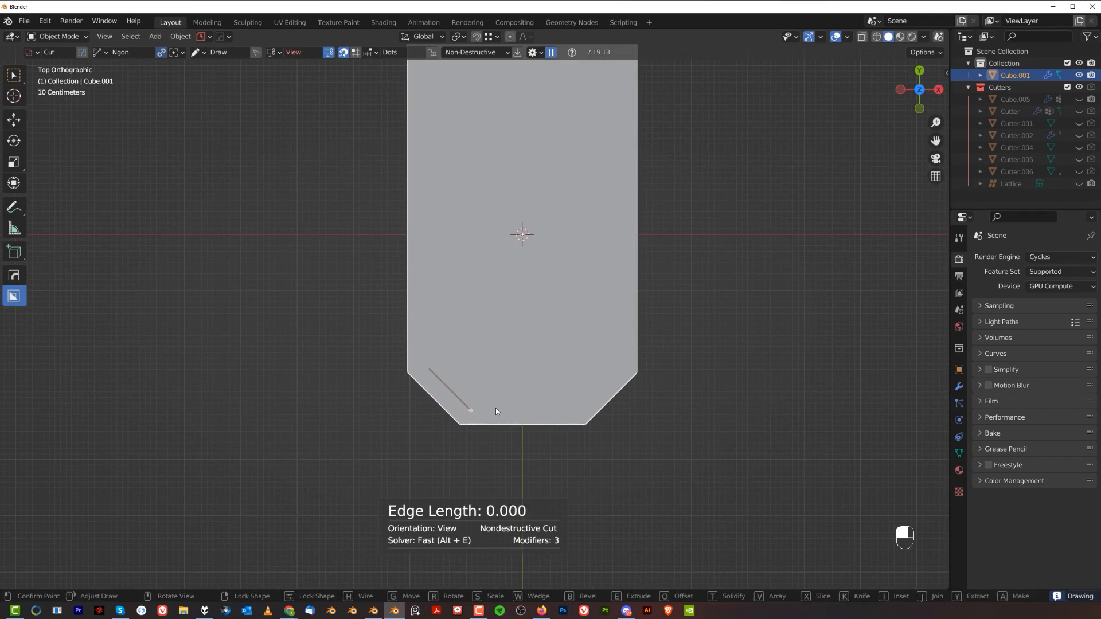
{"action": "left_click", "coordinate": [576, 410]}
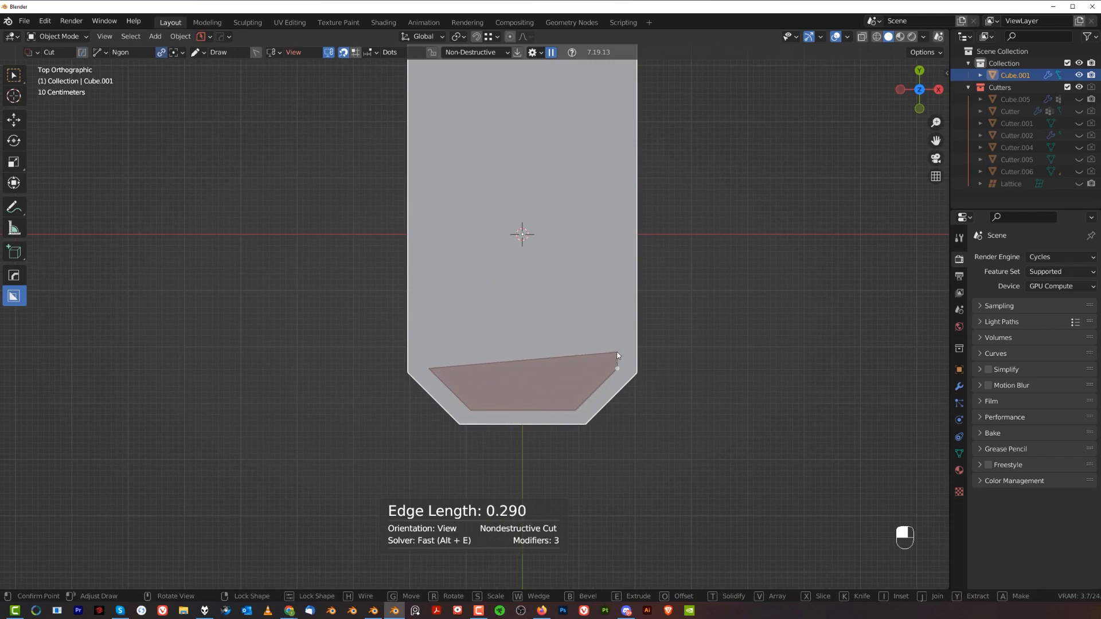
{"action": "key", "text": "b"}
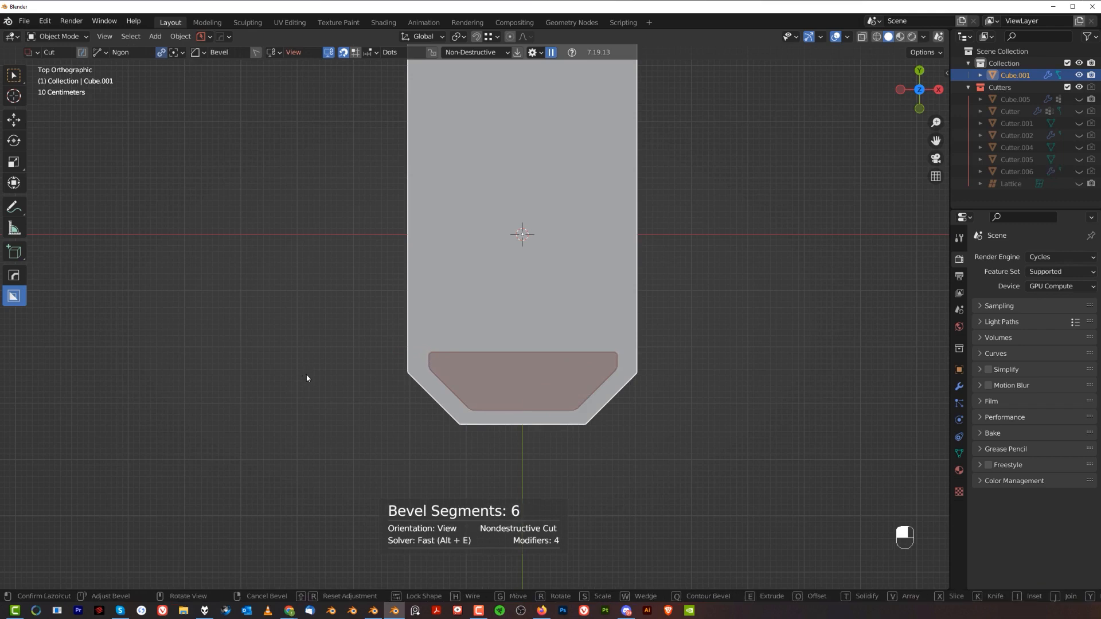
{"action": "left_click", "coordinate": [311, 380]}
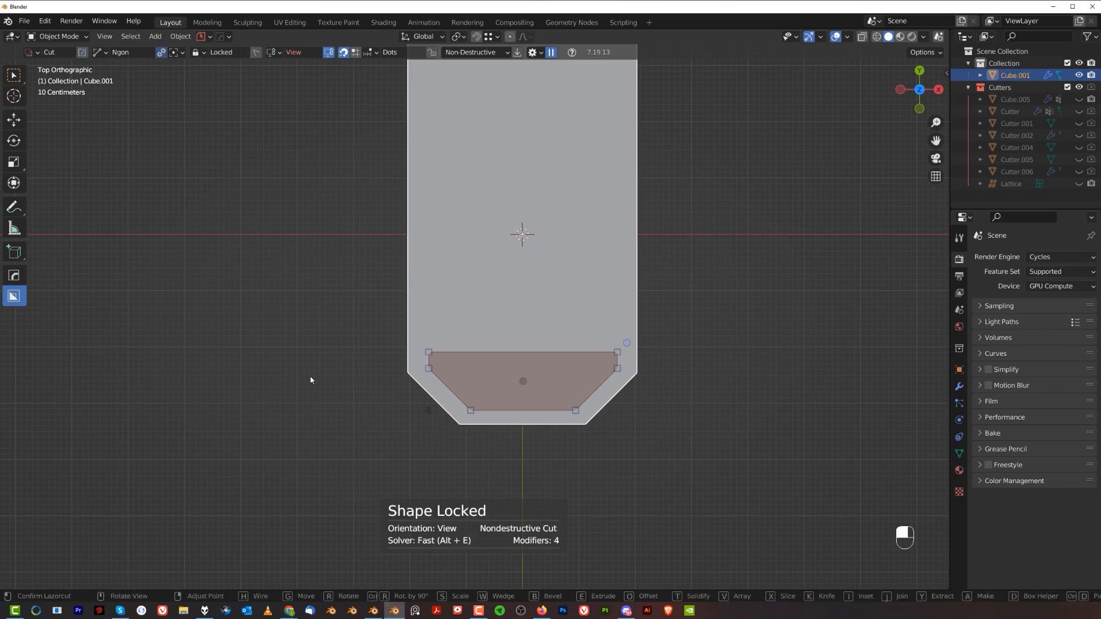
{"action": "left_click", "coordinate": [311, 381]}
Recall the ngon hole's cutter with Ever Scroll and move it along the Y axis toward the block's body.
{"action": "middle_click_drag", "start_coordinate": [511, 390], "coordinate": [403, 202]}
{"action": "key", "text": "KP_5"}
{"action": "middle_click_drag", "start_coordinate": [389, 325], "coordinate": [411, 269]}
{"action": "scroll", "coordinate": [408, 275], "scroll_direction": "up", "scroll_amount": 2}
{"action": "scroll", "coordinate": [395, 318], "scroll_direction": "up", "scroll_amount": 2}
{"action": "scroll", "coordinate": [421, 390], "scroll_direction": "up", "scroll_amount": 2}
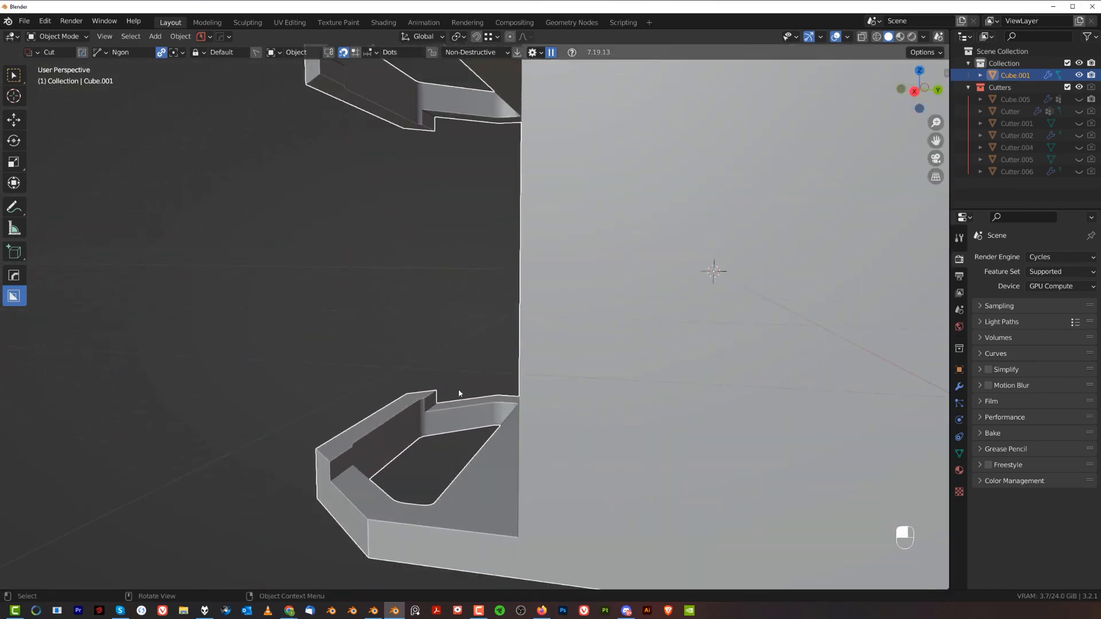
{"action": "key", "text": "q"}
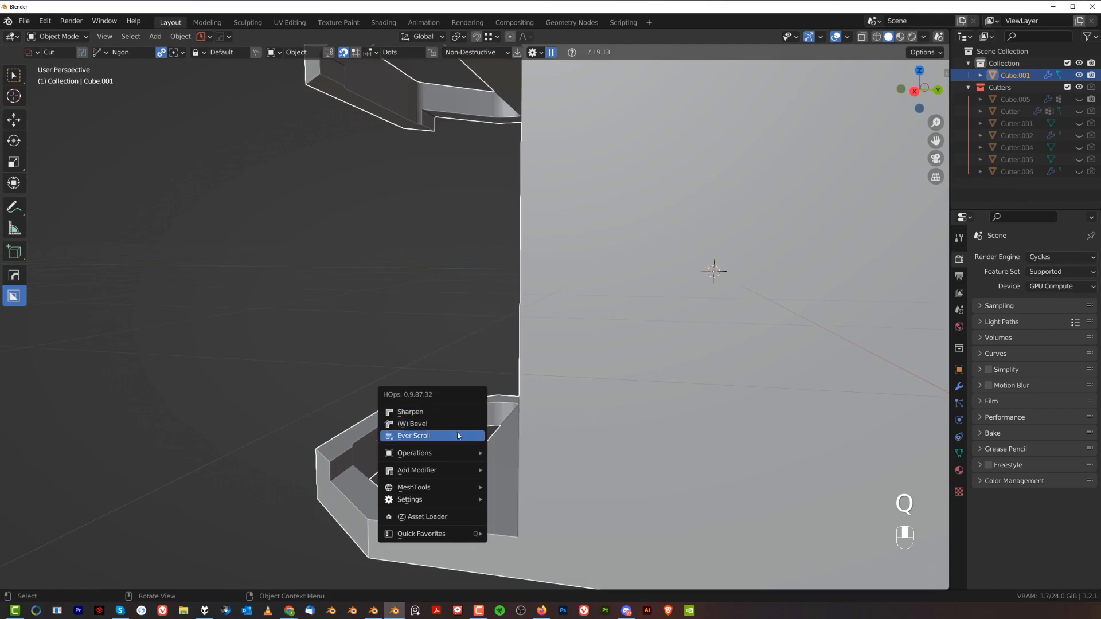
{"action": "left_click", "coordinate": [458, 436]}
{"action": "key", "text": "g"}
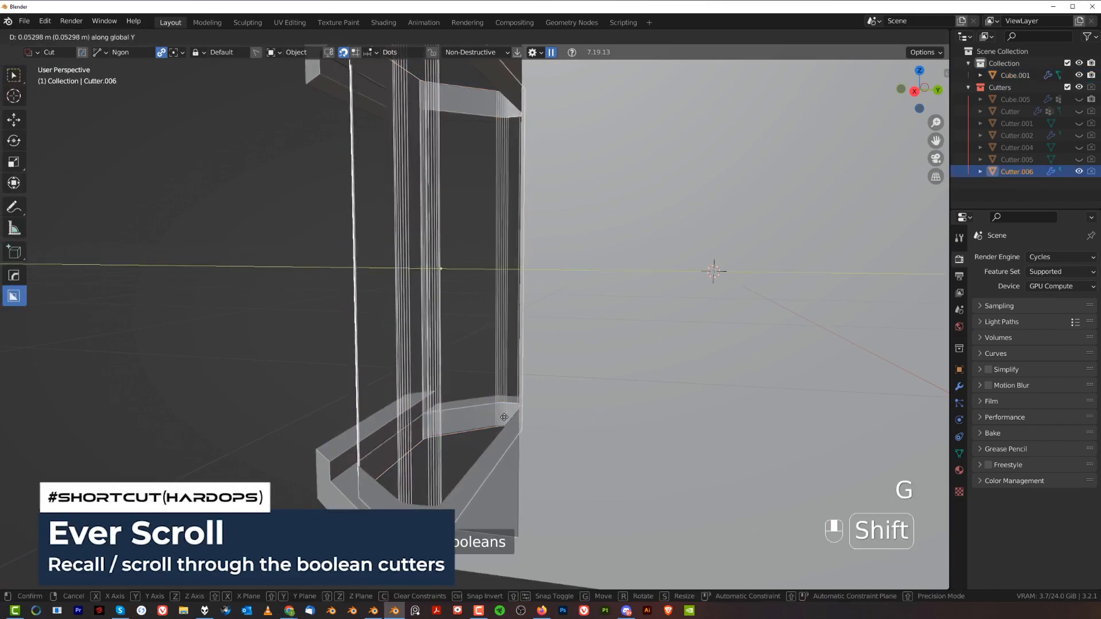
{"action": "left_click", "coordinate": [610, 441]}
Hide the Cutters collection to show the block with its repositioned hole.
{"action": "scroll", "coordinate": [378, 428], "scroll_direction": "down", "scroll_amount": 6}
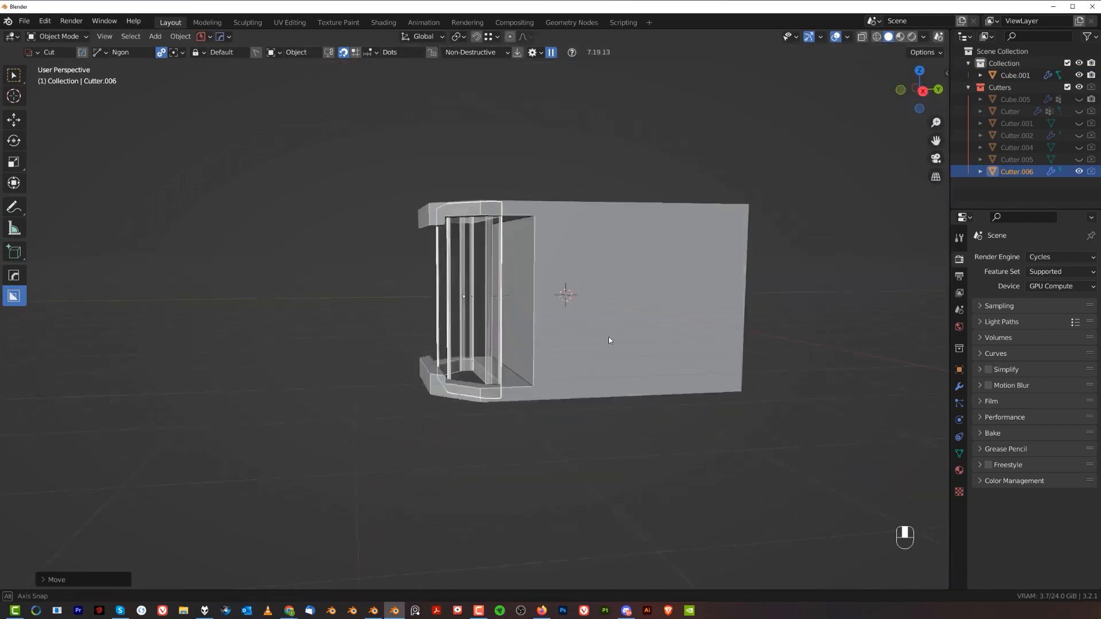
{"action": "mouse_move", "coordinate": [608, 336]}
{"action": "middle_mouse_down"}
{"action": "mouse_move", "coordinate": [603, 312]}
{"action": "mouse_move", "coordinate": [603, 334]}
{"action": "middle_mouse_up"}
{"action": "key", "text": "shift+2"}
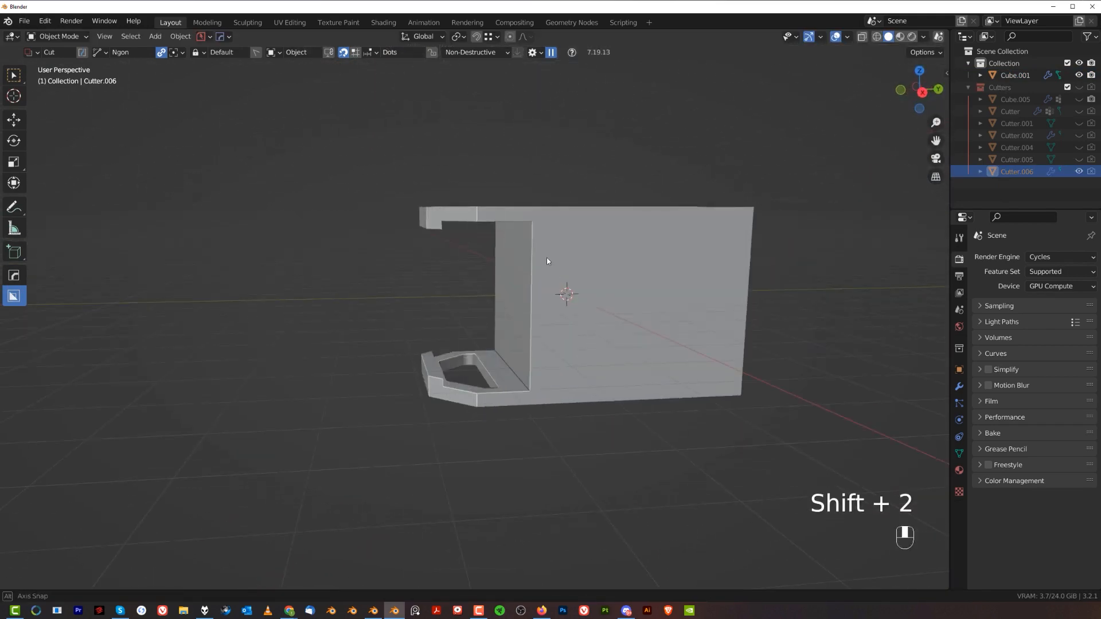
{"action": "middle_click_drag", "start_coordinate": [547, 261], "coordinate": [547, 287]}
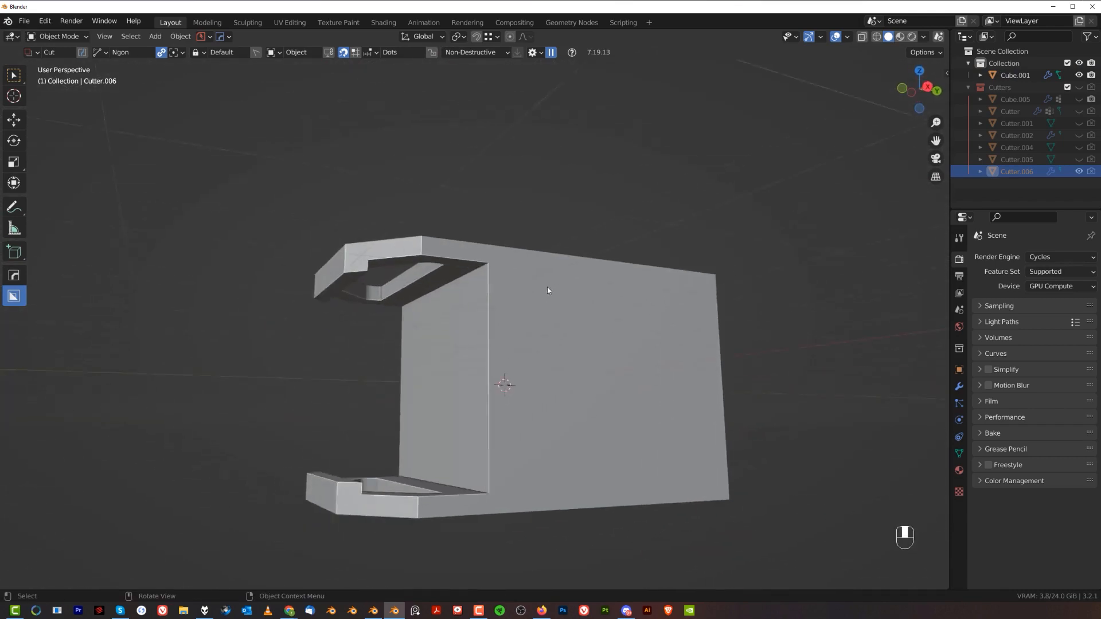
Recall the front opening's box cutter, Cutter.005, from the block with Ever Scroll and enter Edit Mode on it.
{"action": "left_click", "coordinate": [513, 273]}
{"action": "key", "text": "Tab"}
{"action": "key", "text": "Tab"}
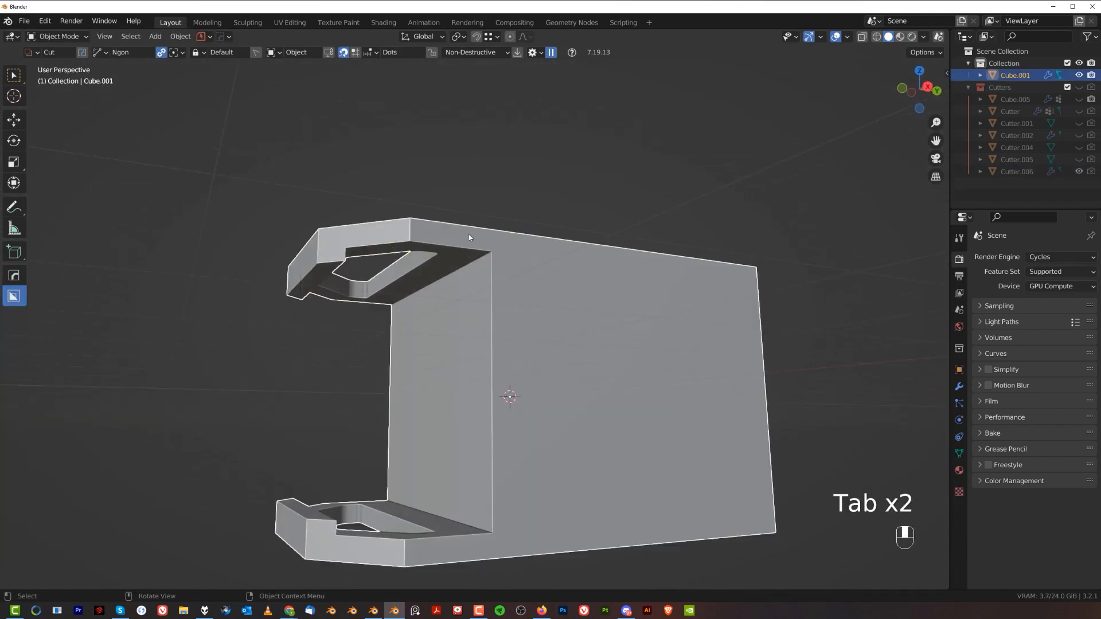
{"action": "key", "text": "q"}
{"action": "left_click", "coordinate": [532, 307]}
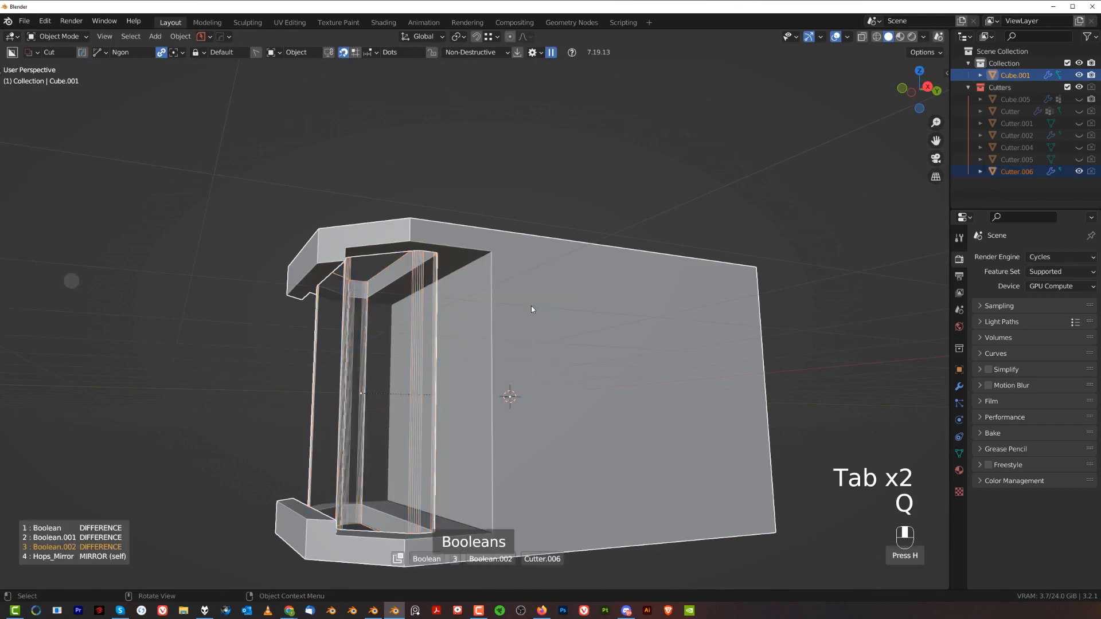
{"action": "key", "text": "Tab"}
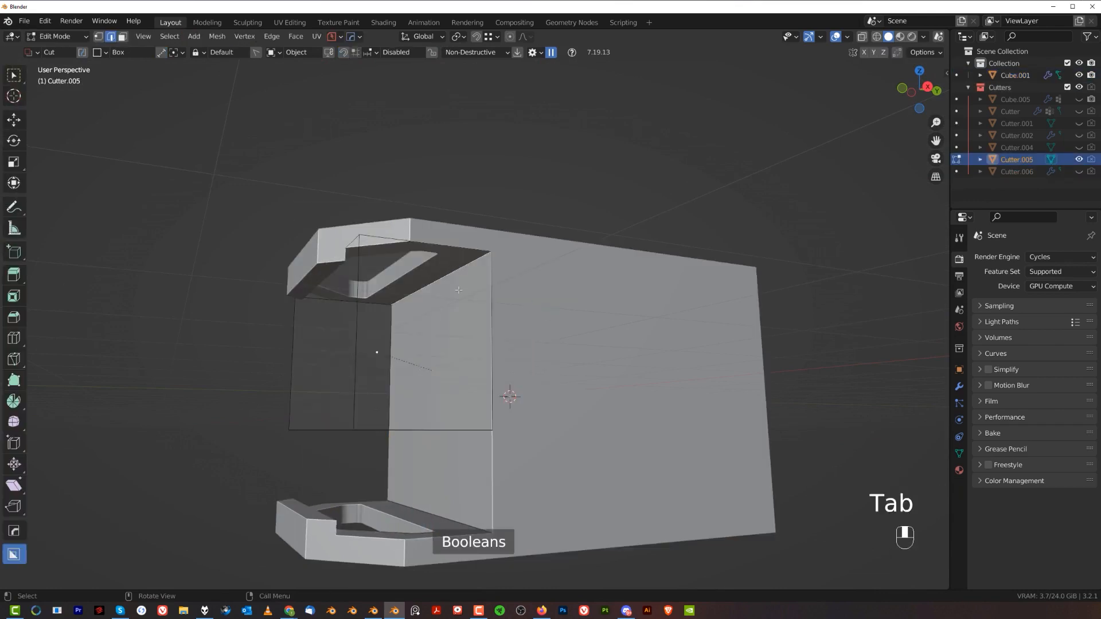
Bevel the box cutter's inner upper edge about 0.2 m with 8 segments, and hide the Cutters collection.
{"action": "key", "text": "KP_5"}
{"action": "key", "text": "ctrl+b"}
{"action": "key", "text": "ctrl+b"}
{"action": "scroll", "coordinate": [505, 285], "scroll_direction": "up", "scroll_amount": 3}
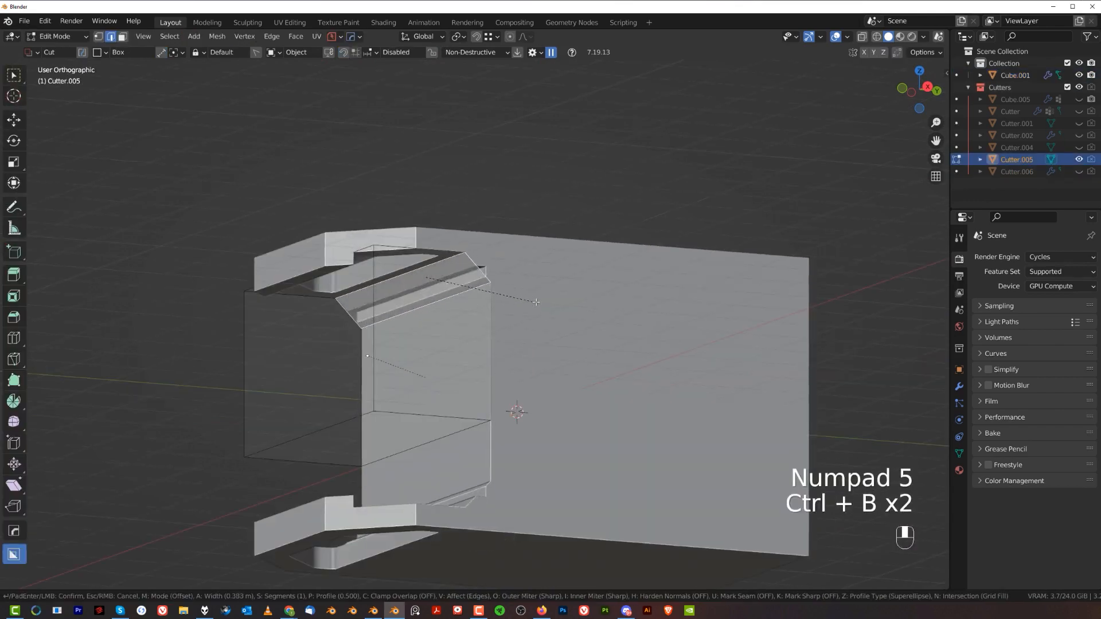
{"action": "scroll", "coordinate": [534, 298], "scroll_direction": "up", "scroll_amount": 3}
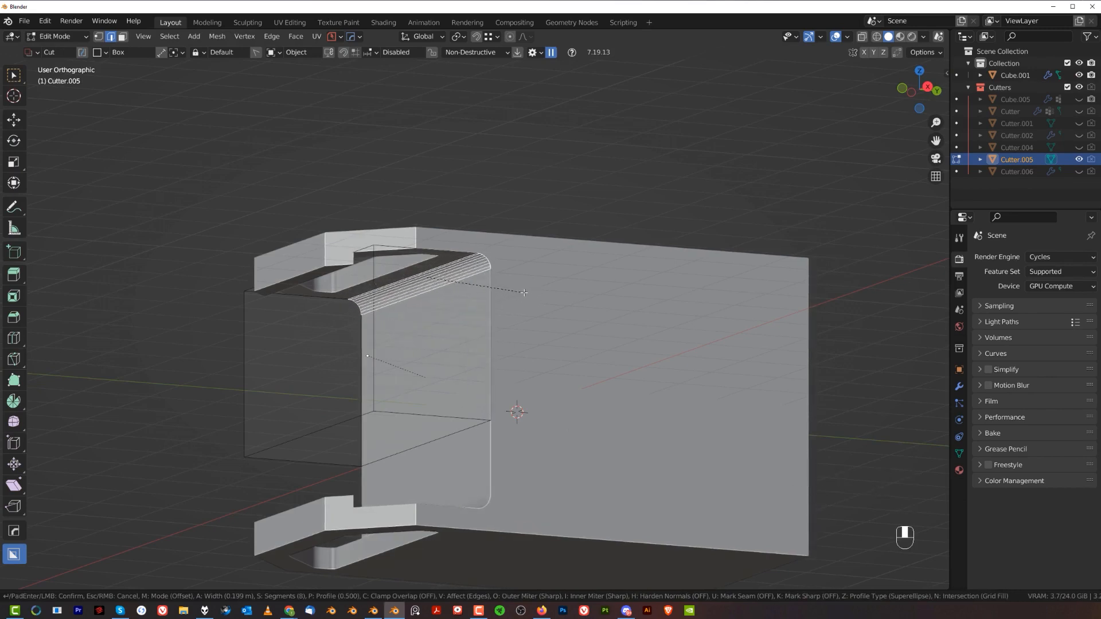
{"action": "left_click", "coordinate": [524, 293]}
{"action": "key", "text": "Tab"}
{"action": "key", "text": "shift+2"}
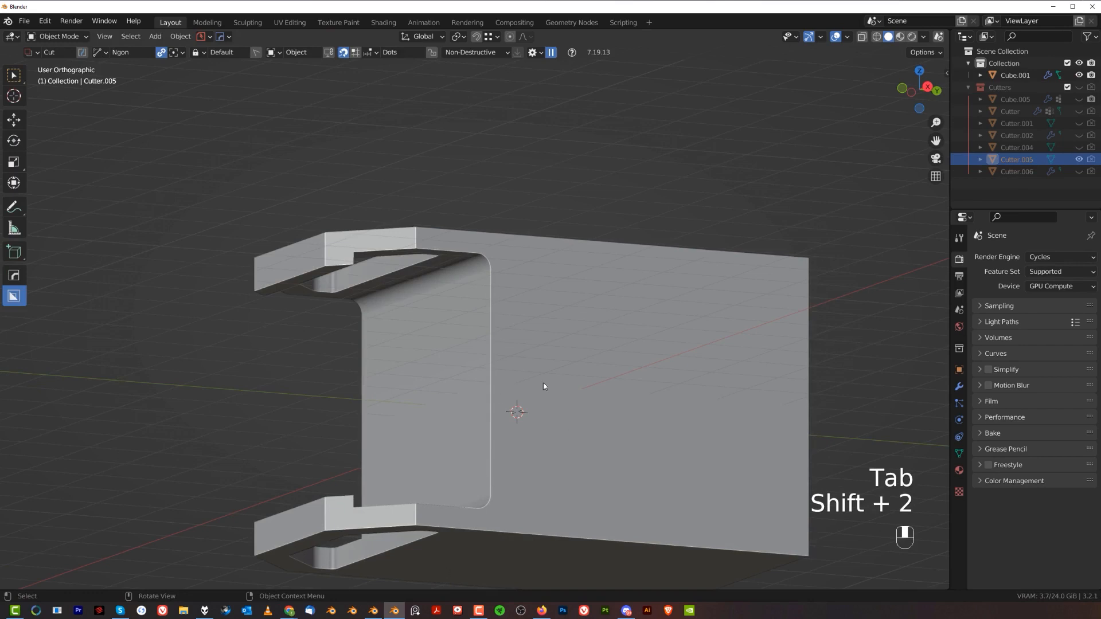
Switch to the top orthographic view of the block's rear end and set the cutter shape to Box.
{"action": "scroll", "coordinate": [544, 383], "scroll_direction": "down", "scroll_amount": 3}
{"action": "middle_click_drag", "start_coordinate": [540, 296], "coordinate": [484, 358]}
{"action": "key", "text": "KP_5"}
{"action": "middle_click_drag", "start_coordinate": [505, 288], "coordinate": [469, 265]}
{"action": "middle_click_drag", "start_coordinate": [579, 264], "coordinate": [532, 262]}
{"action": "key", "text": "KP_5"}
{"action": "scroll", "coordinate": [536, 270], "scroll_direction": "up", "scroll_amount": 1}
{"action": "key", "text": "d"}
{"action": "left_click", "coordinate": [520, 277]}
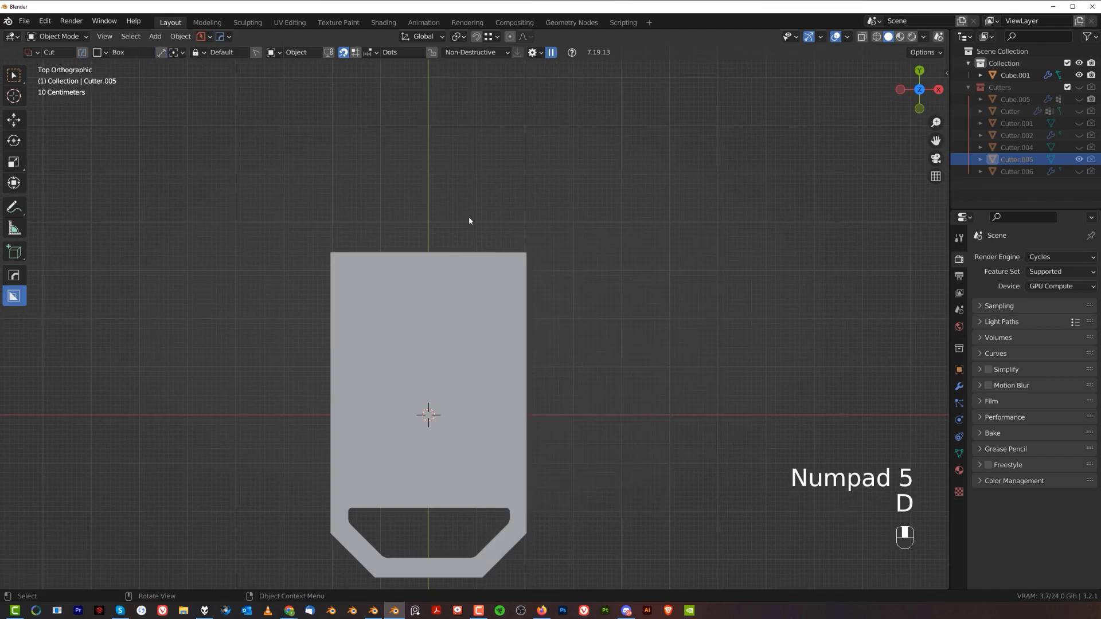
Select the block and cut a rectangular notch out of its rear corner on the positive X side.
{"action": "left_click_drag", "start_coordinate": [476, 190], "coordinate": [562, 331]}
{"action": "left_click", "coordinate": [510, 282]}
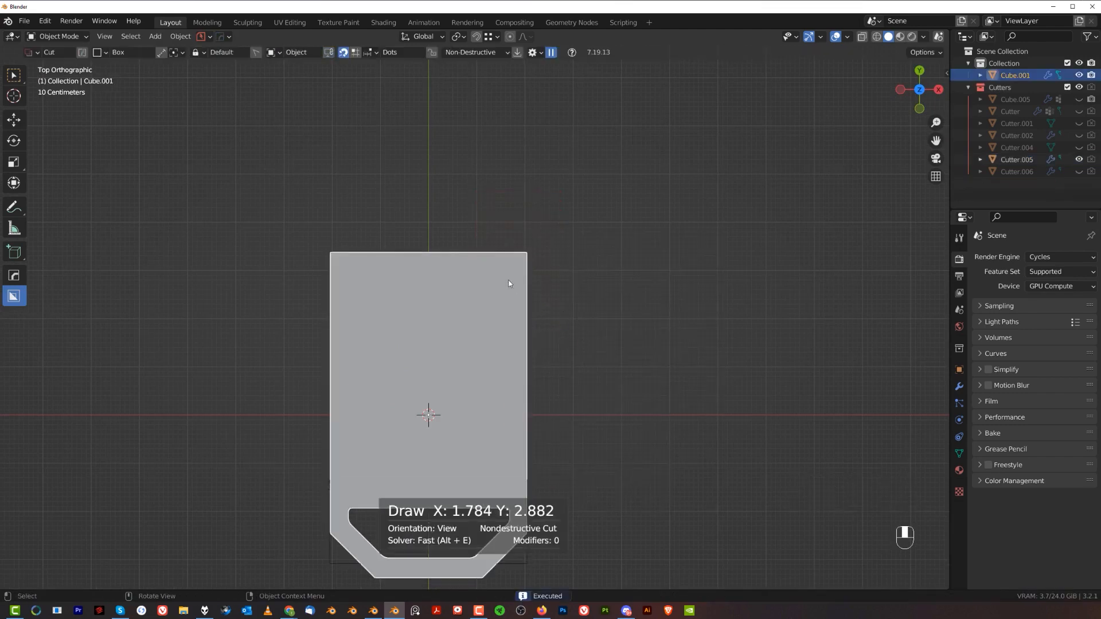
{"action": "left_click_drag", "start_coordinate": [465, 190], "coordinate": [493, 227]}
{"action": "left_click_drag", "start_coordinate": [583, 336], "coordinate": [572, 315]}
Mirror the rear corner notch to the block's opposite side across the X axis.
{"action": "middle_click_drag", "start_coordinate": [573, 315], "coordinate": [433, 238]}
{"action": "key", "text": "alt+x"}
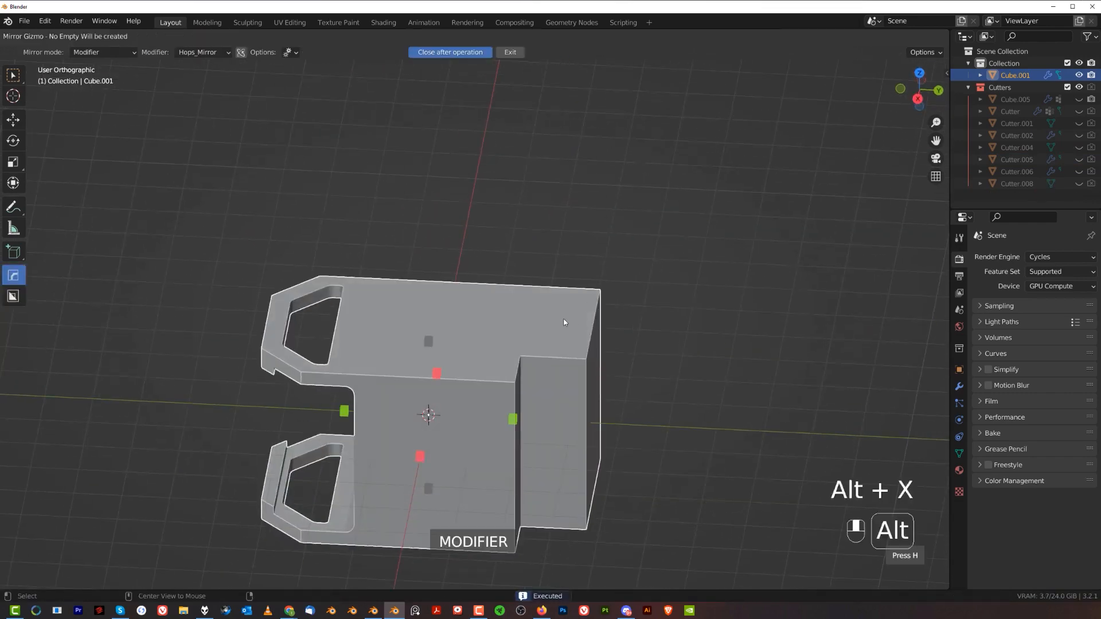
{"action": "left_click", "coordinate": [419, 458]}
Sharpen the block's edges at 30° with the HardOps Sharpen operation.
{"action": "key", "text": "grave"}
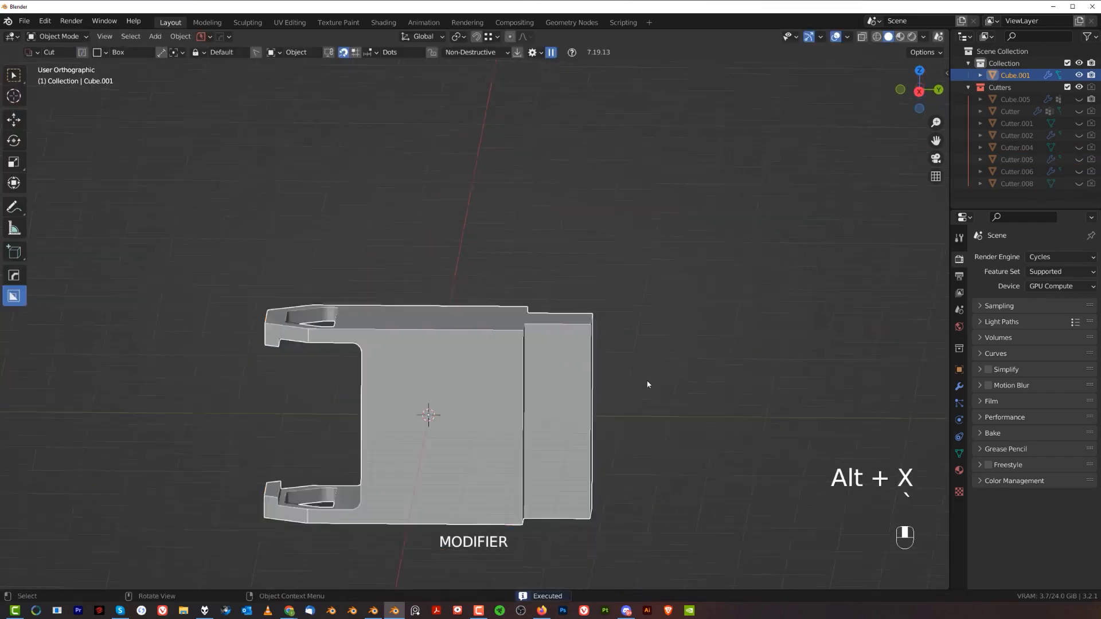
{"action": "middle_click_drag", "start_coordinate": [585, 340], "coordinate": [575, 281], "text": "shift"}
{"action": "scroll", "coordinate": [567, 290], "scroll_direction": "up", "scroll_amount": 2}
{"action": "key", "text": "q"}
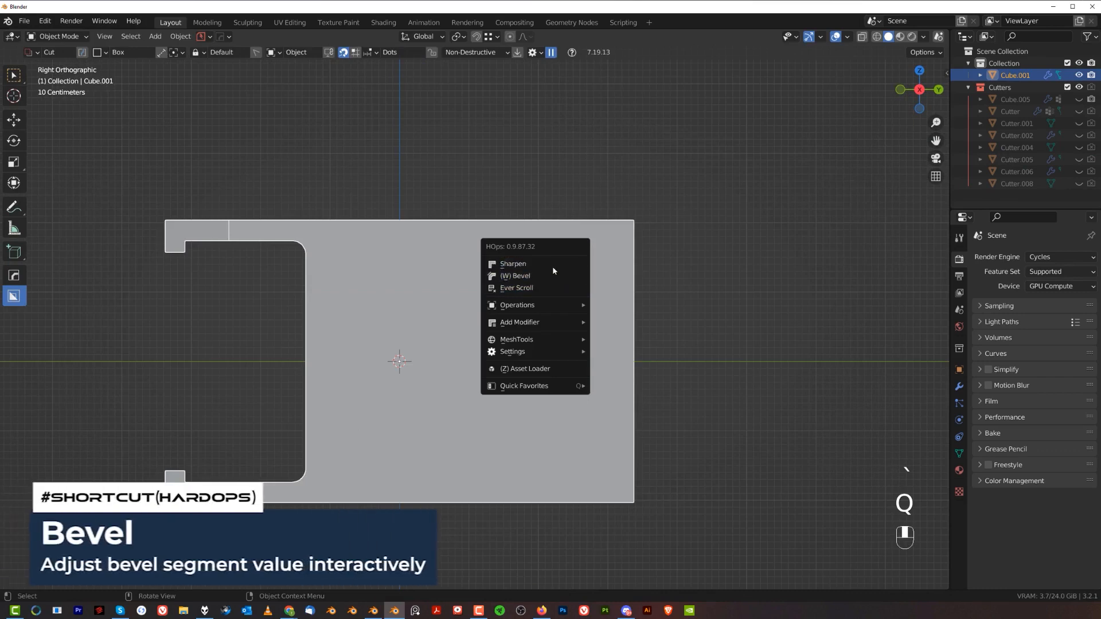
{"action": "left_click", "coordinate": [552, 268]}
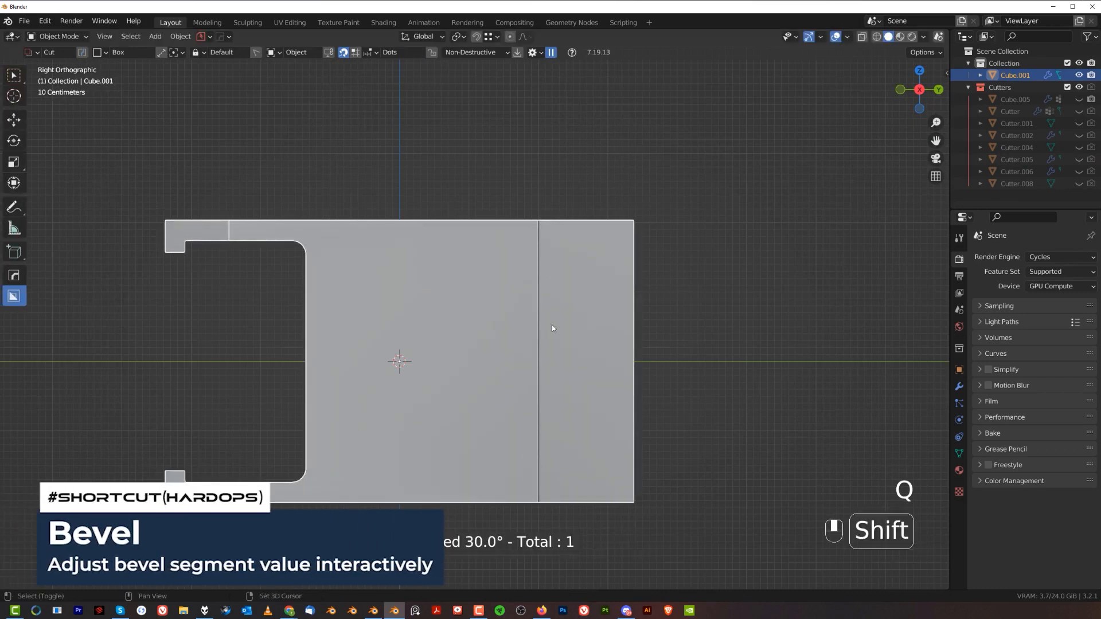
Add a Weighted Normal modifier with Keep Sharp to the block through HardOps Sharpen.
{"action": "middle_click_drag", "start_coordinate": [551, 325], "coordinate": [553, 300], "text": "shift"}
{"action": "left_click", "coordinate": [566, 252]}
{"action": "left_click", "coordinate": [567, 250]}
{"action": "key", "text": "q"}
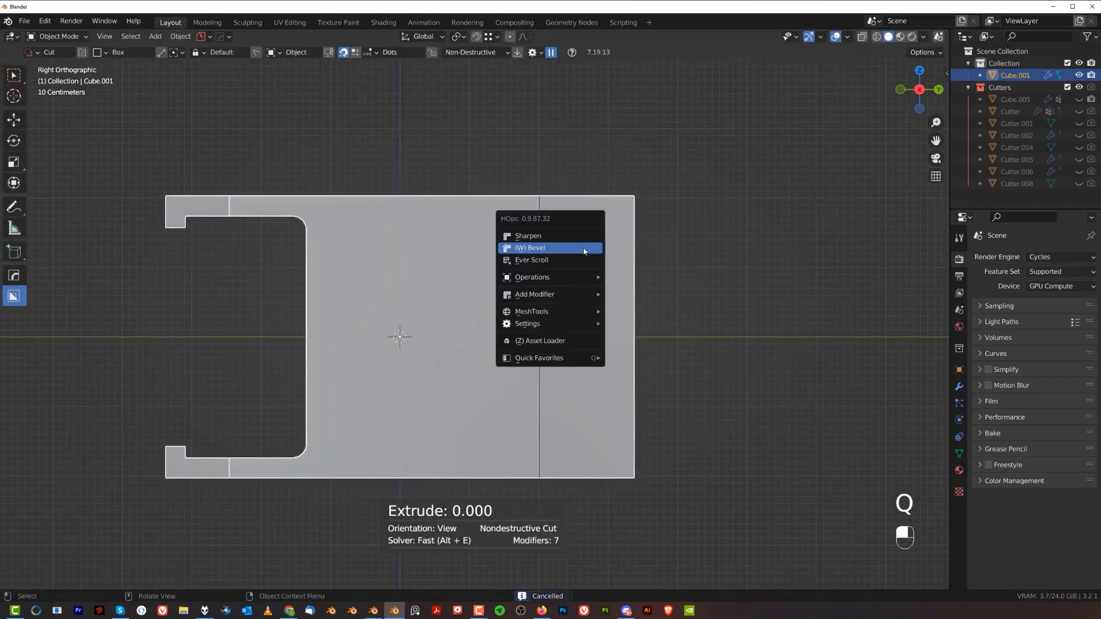
{"action": "left_click", "coordinate": [581, 237], "text": "alt"}
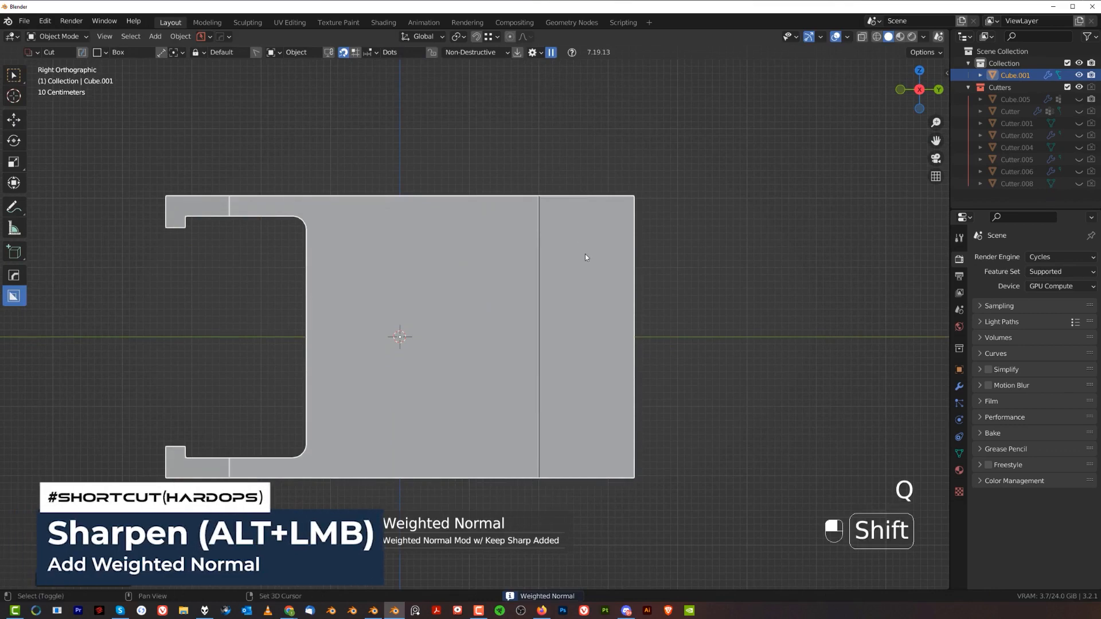
{"action": "middle_click_drag", "start_coordinate": [586, 258], "coordinate": [615, 275], "text": "shift"}
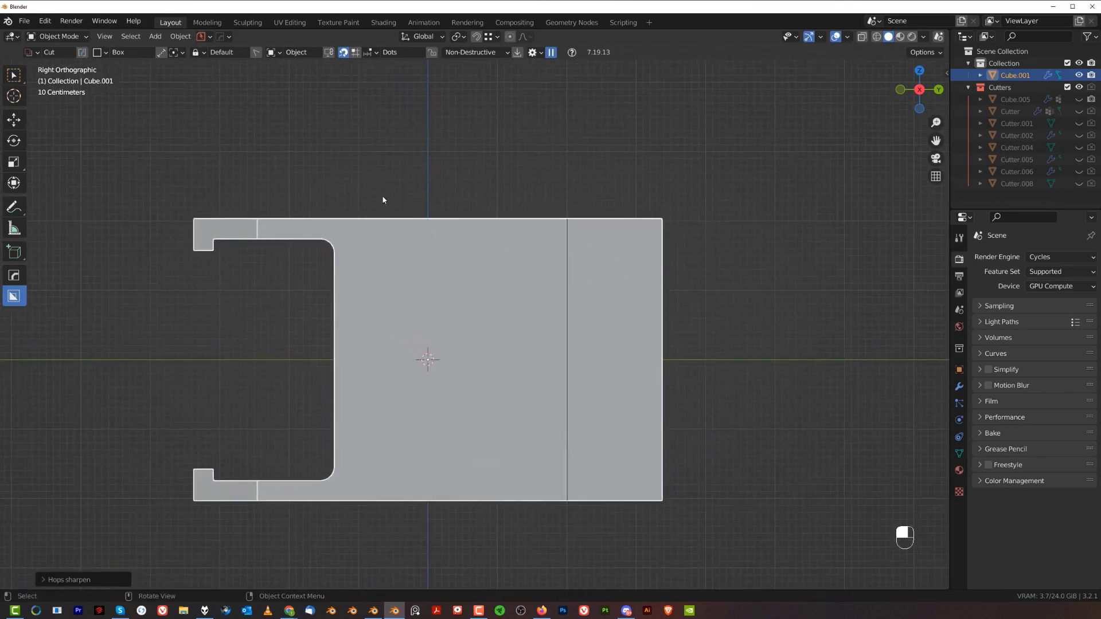
Set the cutter shape to Ngon and outline a four-point slanted cutter over the block's upper edge in the right view.
{"action": "key", "text": "d"}
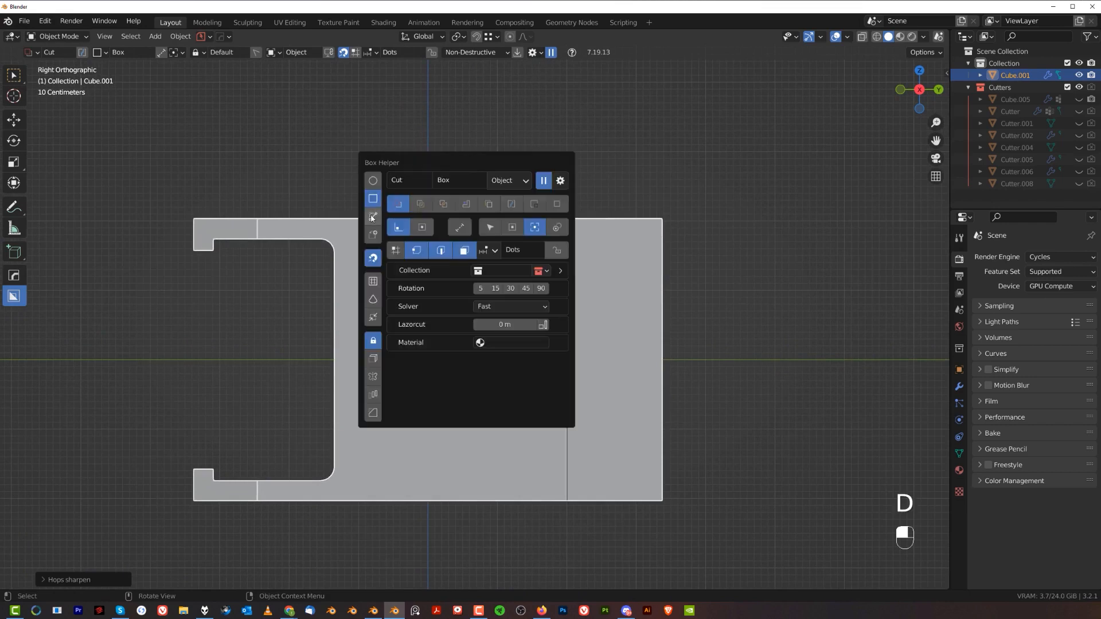
{"action": "left_click", "coordinate": [372, 217]}
{"action": "left_click", "coordinate": [368, 203]}
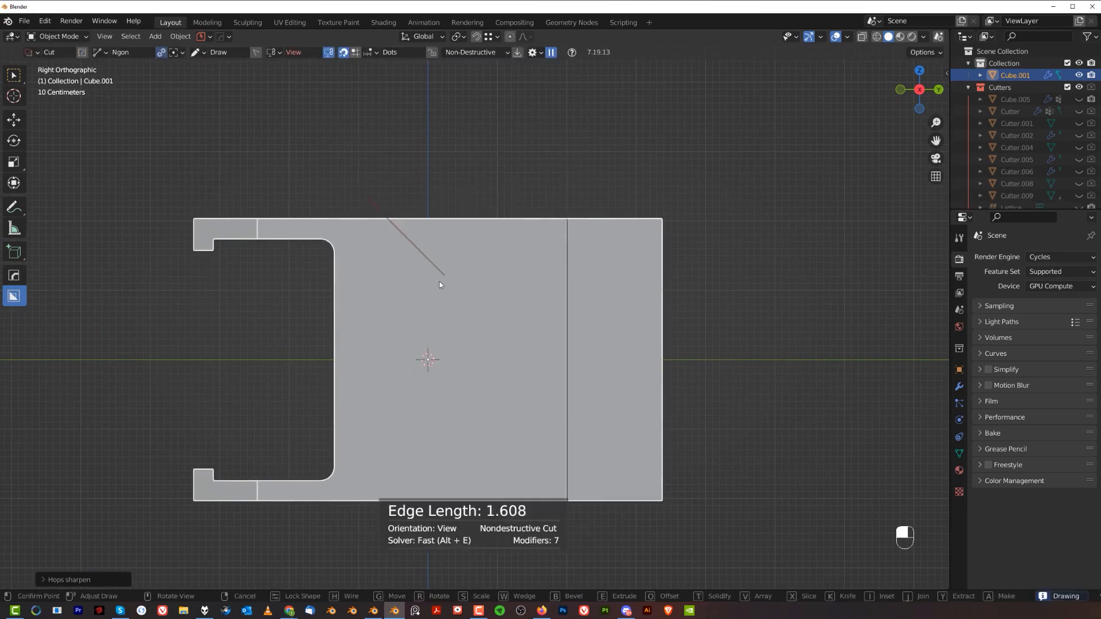
{"action": "left_click", "coordinate": [440, 282]}
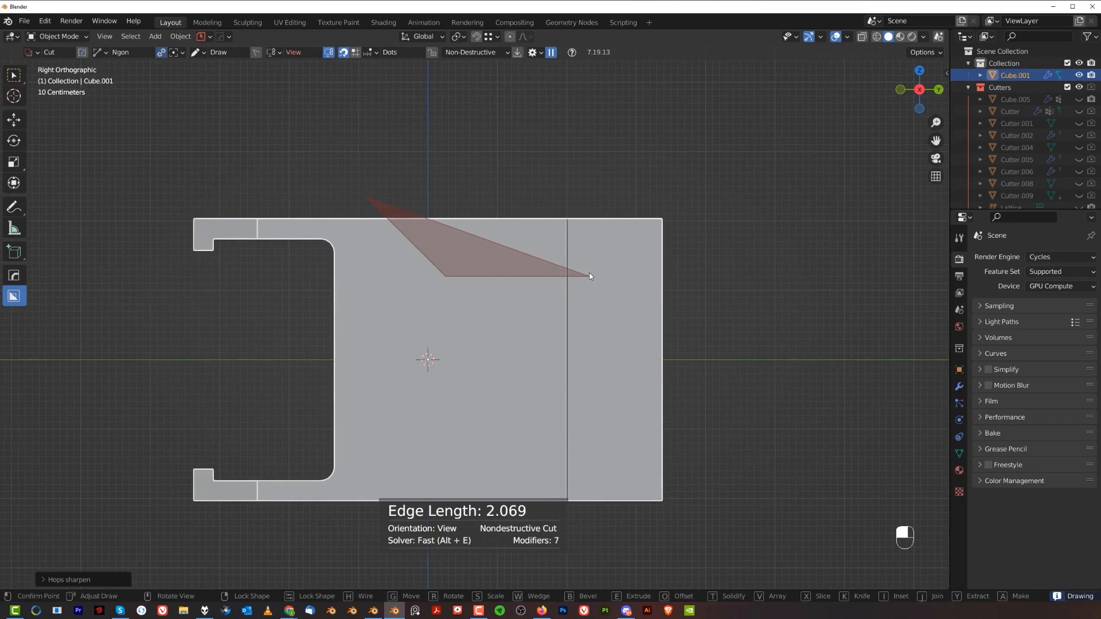
{"action": "left_click", "coordinate": [601, 142]}
Round the ngon cutter's corners with a multi-segment bevel and cut it through the block's full width.
{"action": "key", "text": "b"}
{"action": "scroll", "coordinate": [603, 144], "scroll_direction": "up", "scroll_amount": 1}
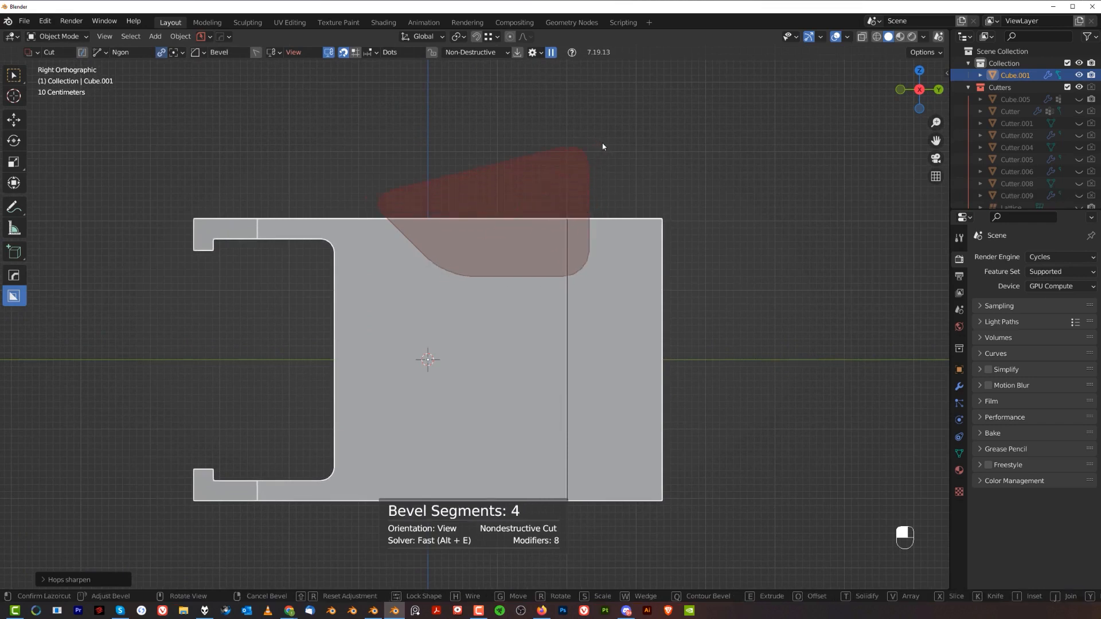
{"action": "key", "text": "Tab"}
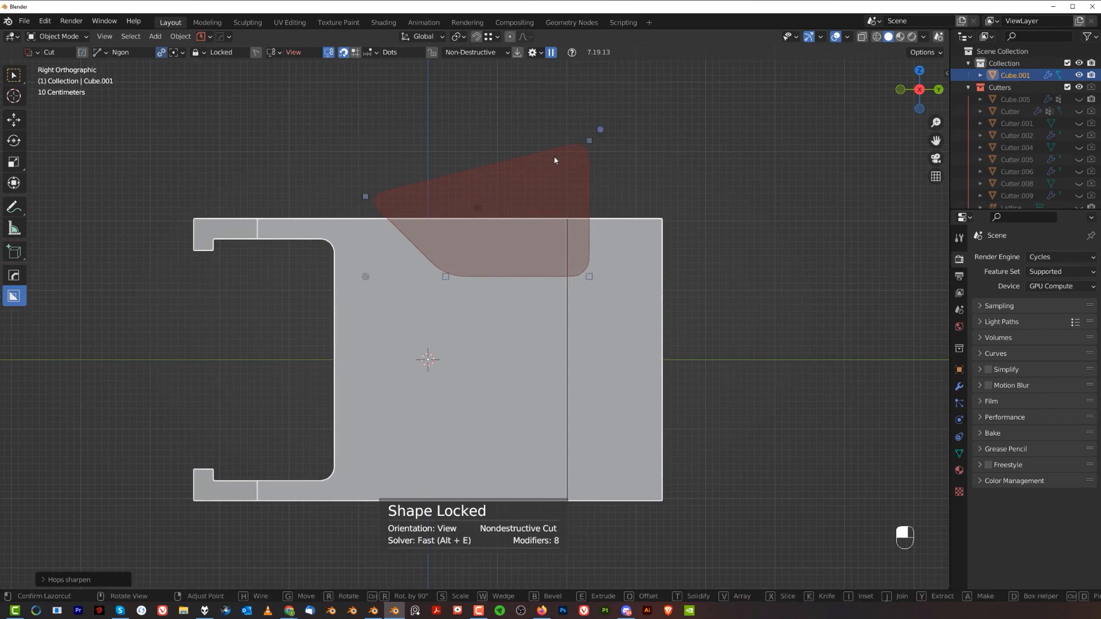
{"action": "left_click", "coordinate": [656, 159]}
{"action": "scroll", "coordinate": [623, 182], "scroll_direction": "down", "scroll_amount": 1}
{"action": "middle_click_drag", "start_coordinate": [622, 183], "coordinate": [502, 377]}
{"action": "scroll", "coordinate": [543, 366], "scroll_direction": "up", "scroll_amount": 2}
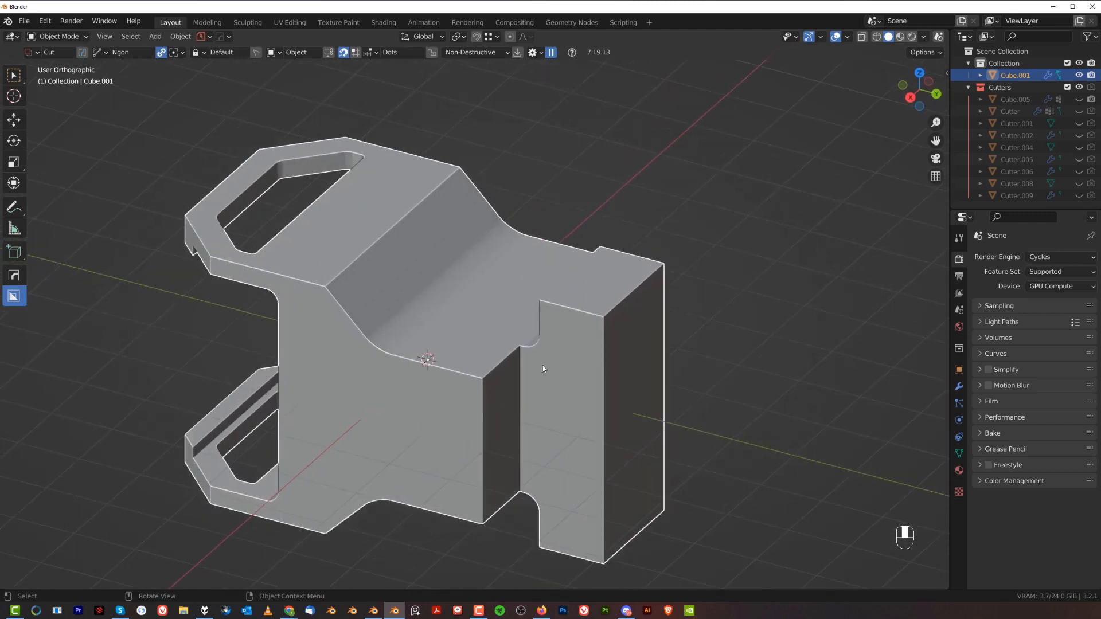
Recall the rear notch cutter with Ever Scroll and bevel its inner vertical edge about 0.22 m wide with 8 segments.
{"action": "key", "text": "Tab"}
{"action": "key", "text": "Tab"}
{"action": "key", "text": "q"}
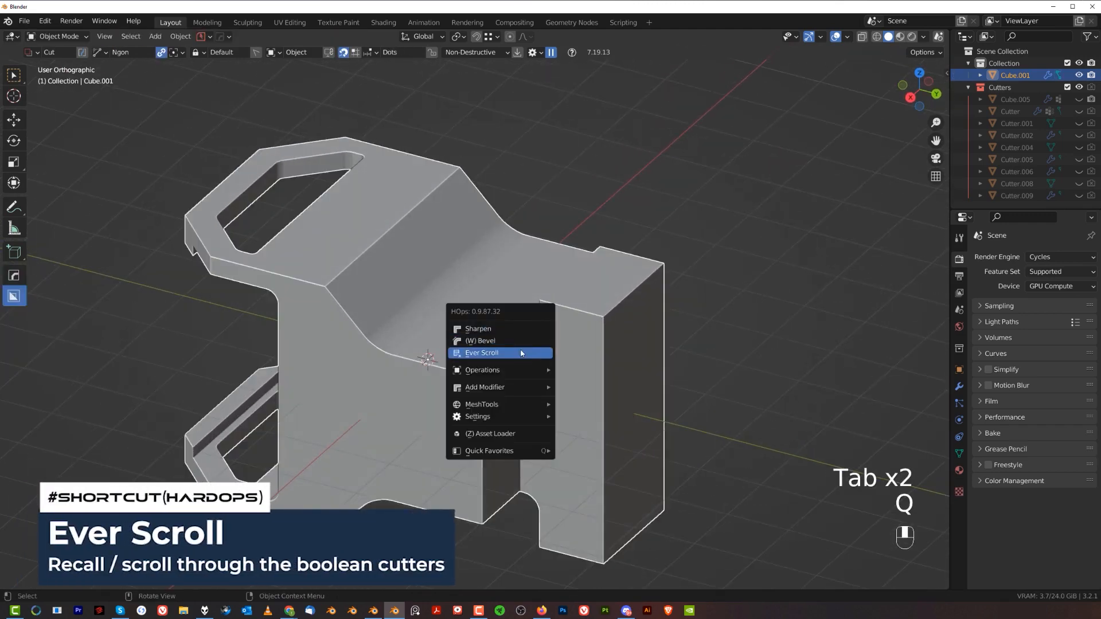
{"action": "left_click", "coordinate": [522, 354]}
{"action": "scroll", "coordinate": [521, 349], "scroll_direction": "down", "scroll_amount": 1}
{"action": "key", "text": "Tab"}
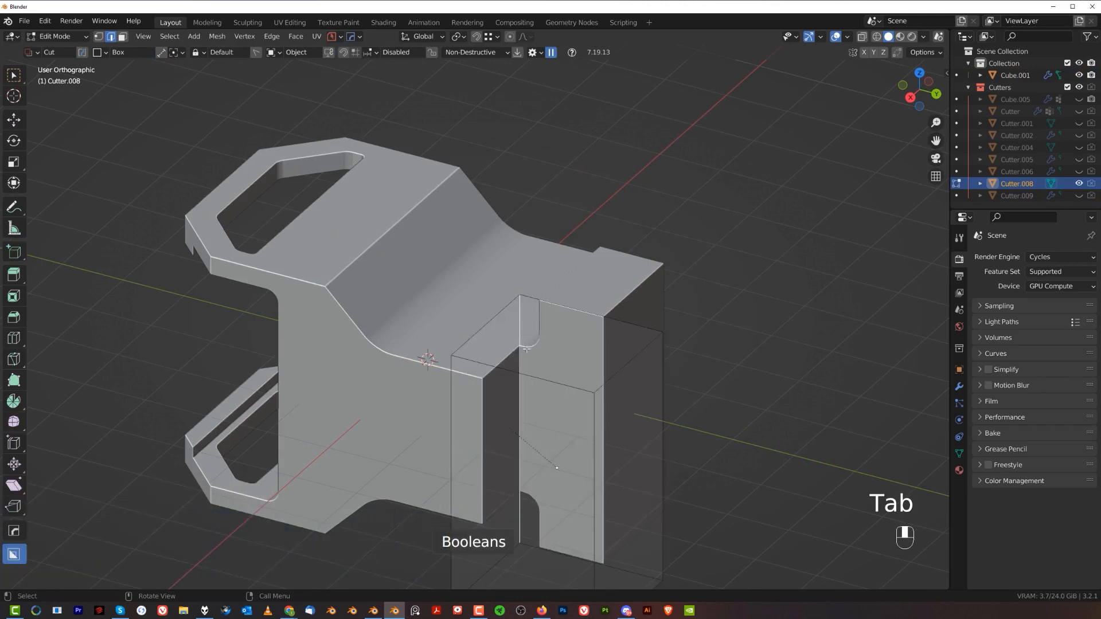
{"action": "key", "text": "ctrl+b"}
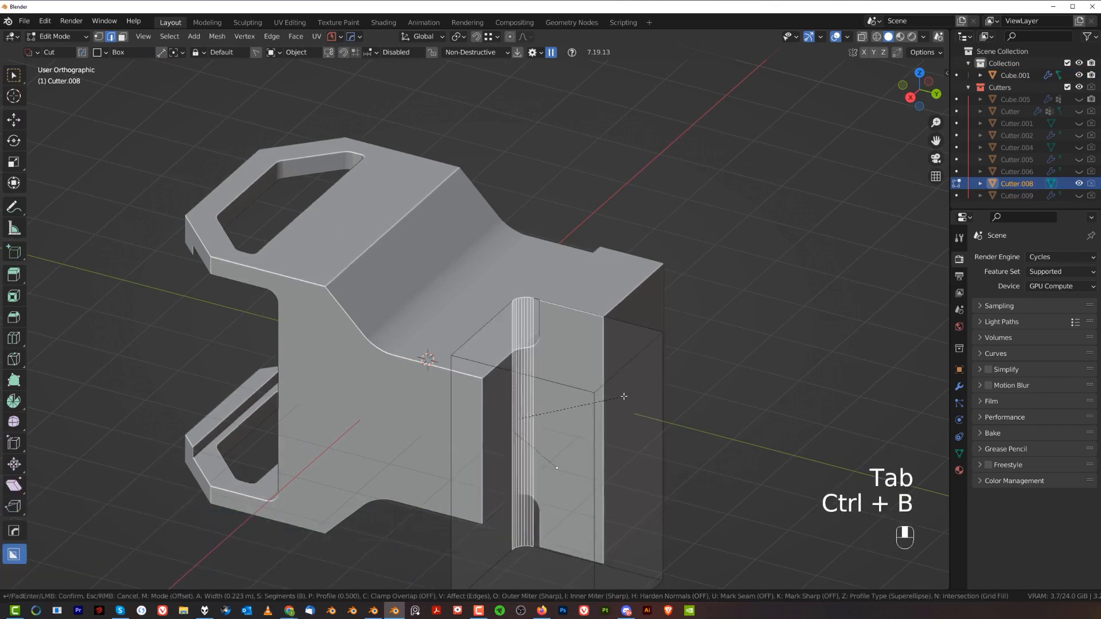
{"action": "left_click", "coordinate": [628, 401]}
{"action": "key", "text": "Tab"}
{"action": "key", "text": "shift+2"}
{"action": "scroll", "coordinate": [560, 297], "scroll_direction": "up", "scroll_amount": 1}
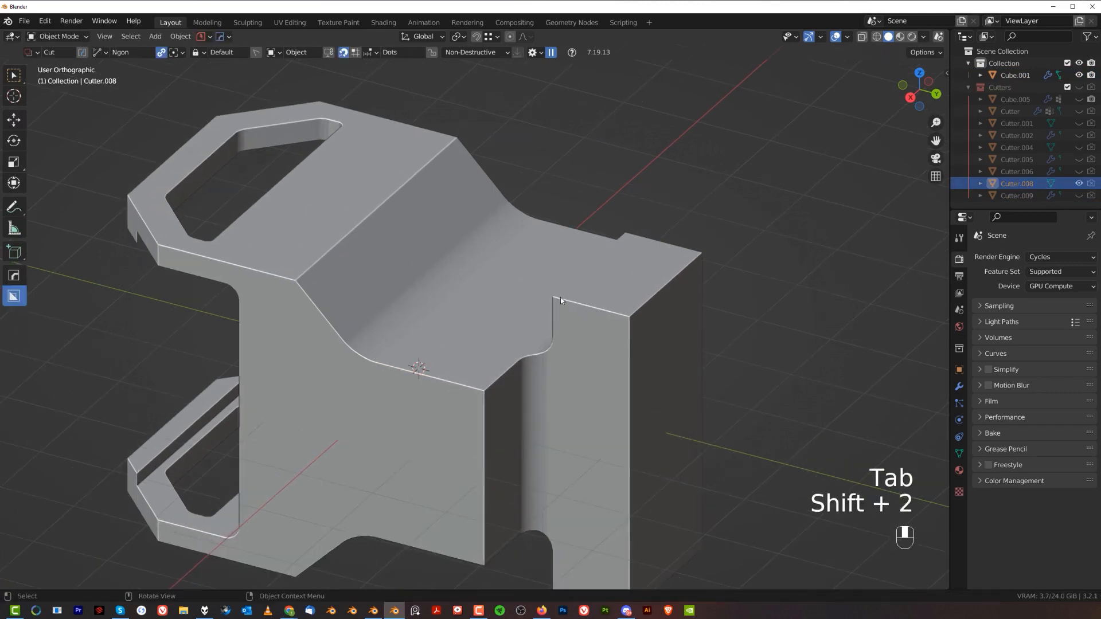
Select the block and examine the shading around the rear notch's rounded corner in perspective view.
{"action": "scroll", "coordinate": [460, 414], "scroll_direction": "up", "scroll_amount": 3}
{"action": "middle_click_drag", "start_coordinate": [538, 313], "coordinate": [396, 269], "text": "shift"}
{"action": "key", "text": "KP_5"}
{"action": "middle_click_drag", "start_coordinate": [396, 304], "coordinate": [521, 280]}
{"action": "left_click", "coordinate": [510, 253]}
{"action": "key", "text": "q"}
{"action": "left_click", "coordinate": [472, 258]}
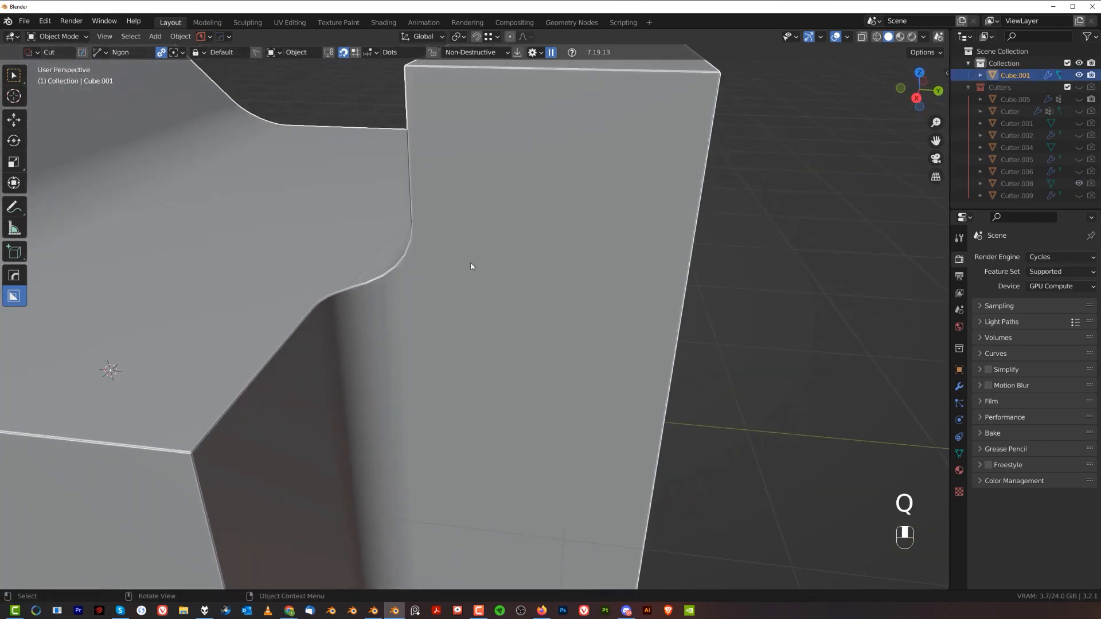
{"action": "scroll", "coordinate": [434, 318], "scroll_direction": "down", "scroll_amount": 2}
{"action": "middle_click_drag", "start_coordinate": [434, 318], "coordinate": [648, 260]}
{"action": "scroll", "coordinate": [629, 221], "scroll_direction": "up", "scroll_amount": 3}
{"action": "scroll", "coordinate": [573, 327], "scroll_direction": "down", "scroll_amount": 1}
Recall the rear notch cutter with Ever Scroll, add 20 evenly spaced loop cuts along its height, and hide the cutters.
{"action": "key", "text": "q"}
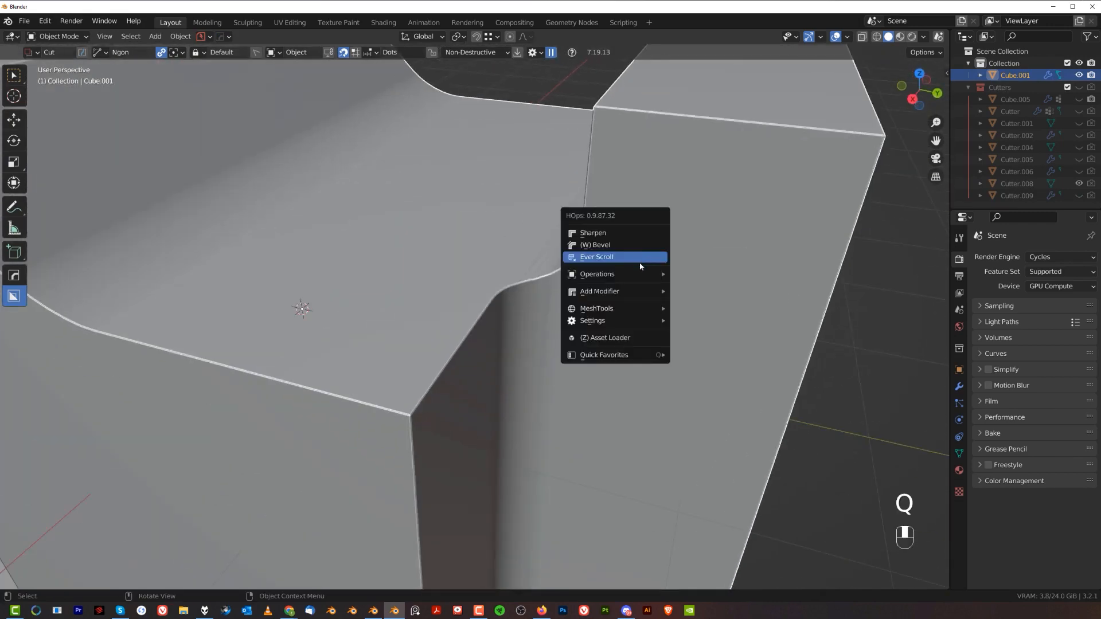
{"action": "left_click", "coordinate": [641, 257]}
{"action": "scroll", "coordinate": [640, 253], "scroll_direction": "up", "scroll_amount": 1}
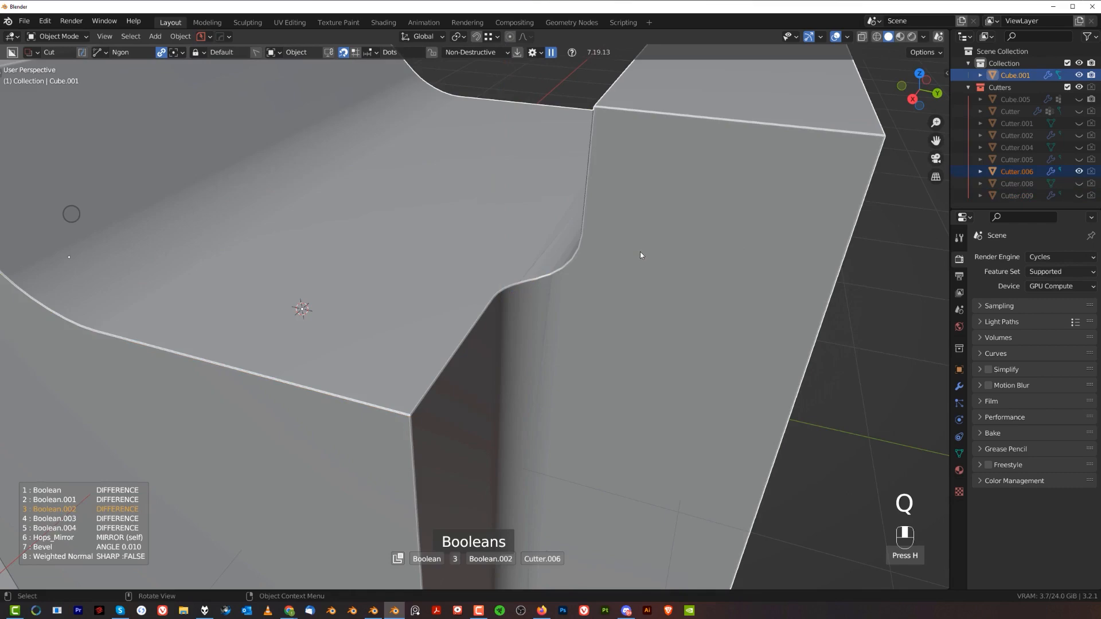
{"action": "scroll", "coordinate": [640, 251], "scroll_direction": "down", "scroll_amount": 1}
{"action": "left_click", "coordinate": [638, 251]}
{"action": "scroll", "coordinate": [608, 261], "scroll_direction": "down", "scroll_amount": 2}
{"action": "middle_click_drag", "start_coordinate": [561, 278], "coordinate": [473, 270], "text": "shift"}
{"action": "key", "text": "Tab"}
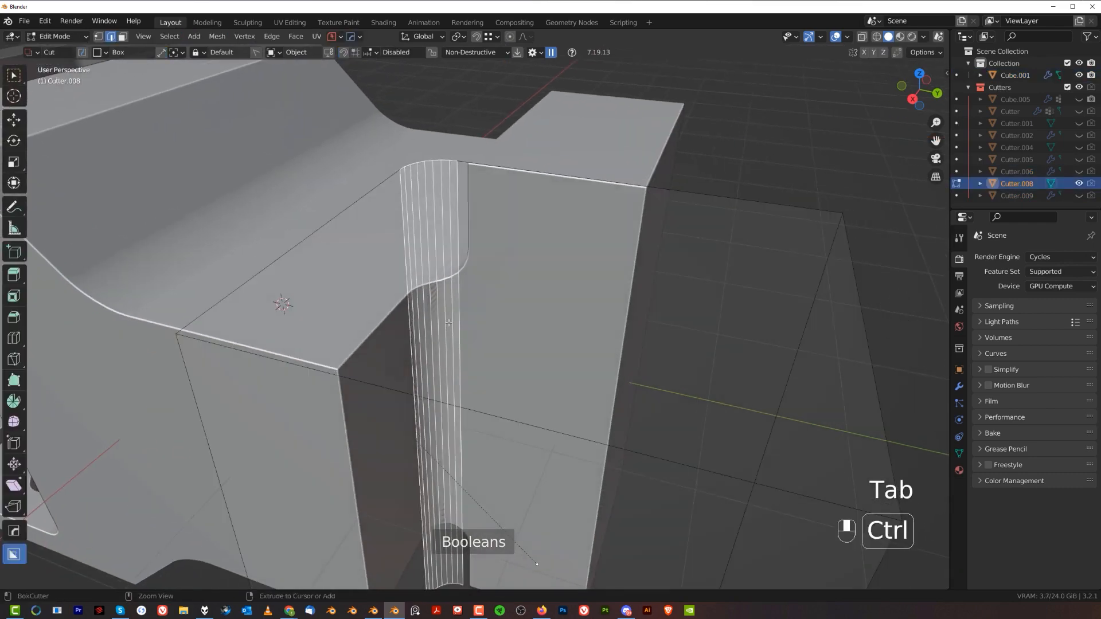
{"action": "key", "text": "ctrl+r"}
{"action": "scroll", "coordinate": [453, 279], "scroll_direction": "up", "scroll_amount": 19}
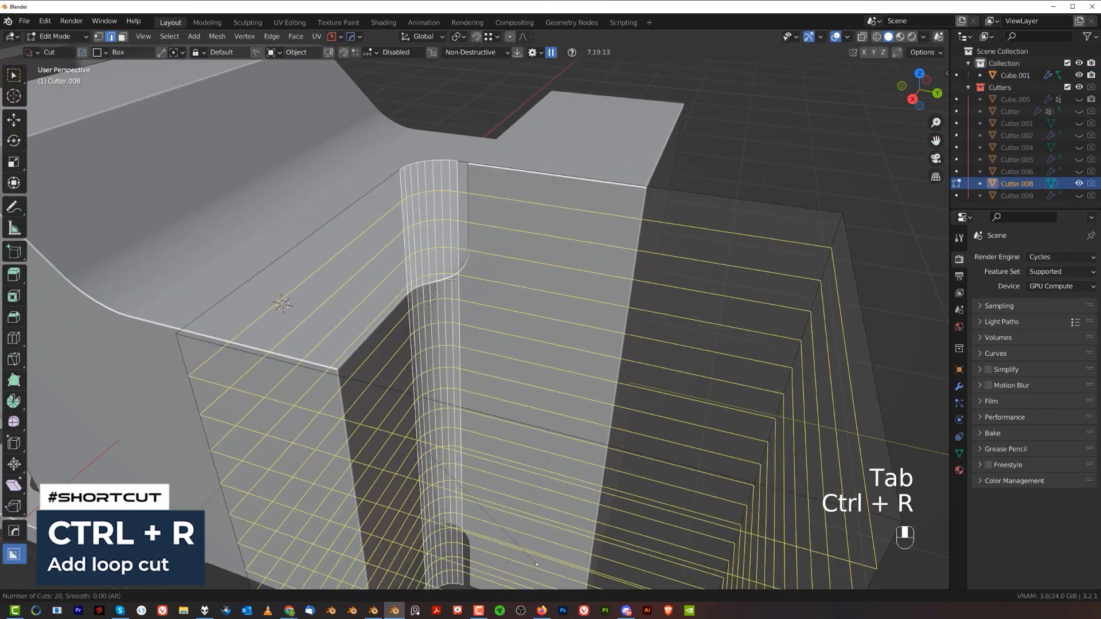
{"action": "left_click", "coordinate": [456, 281]}
{"action": "right_click", "coordinate": [460, 283]}
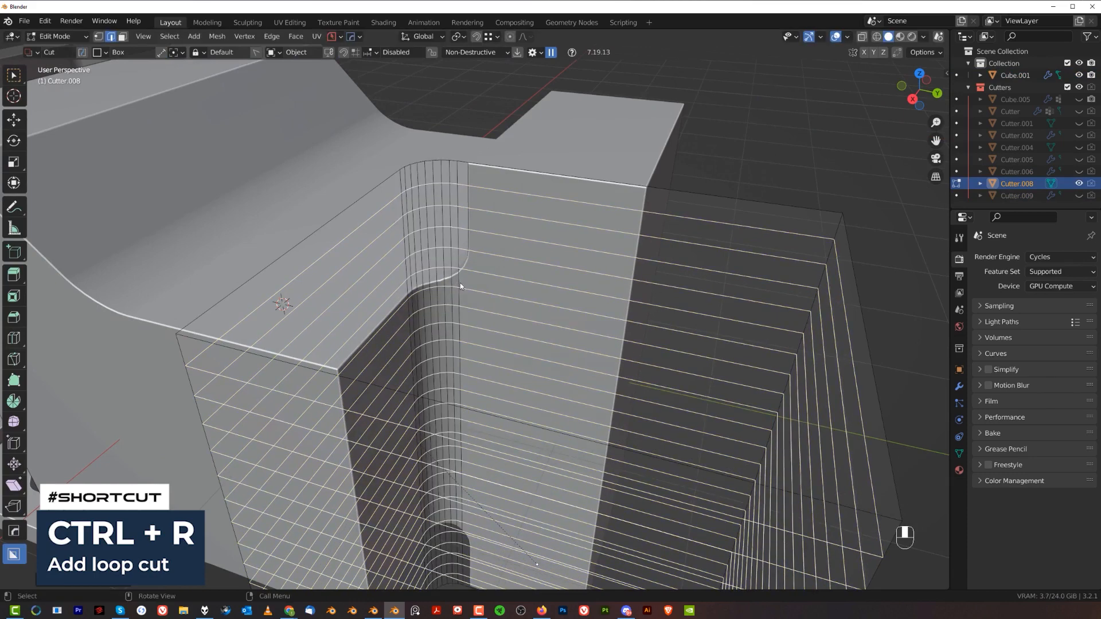
{"action": "key", "text": "Tab"}
{"action": "key", "text": "shift+2"}
Recall the slanted top cutter with Ever Scroll, add 18 loop cuts across its width, and hide the cutters.
{"action": "middle_click_drag", "start_coordinate": [460, 206], "coordinate": [522, 221]}
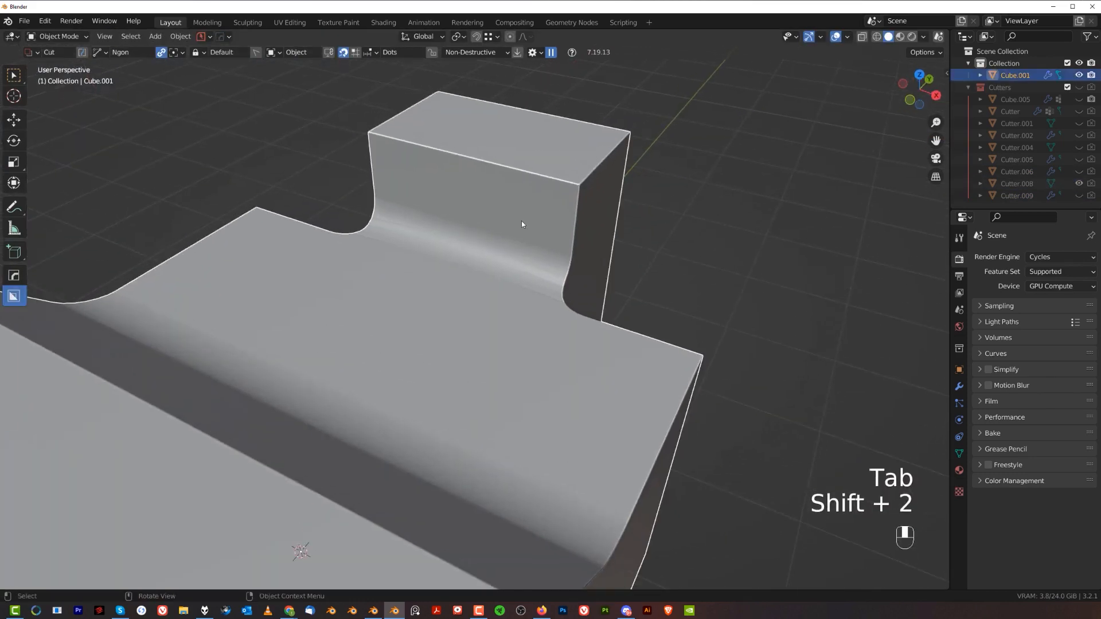
{"action": "key", "text": "q"}
{"action": "left_click", "coordinate": [522, 223]}
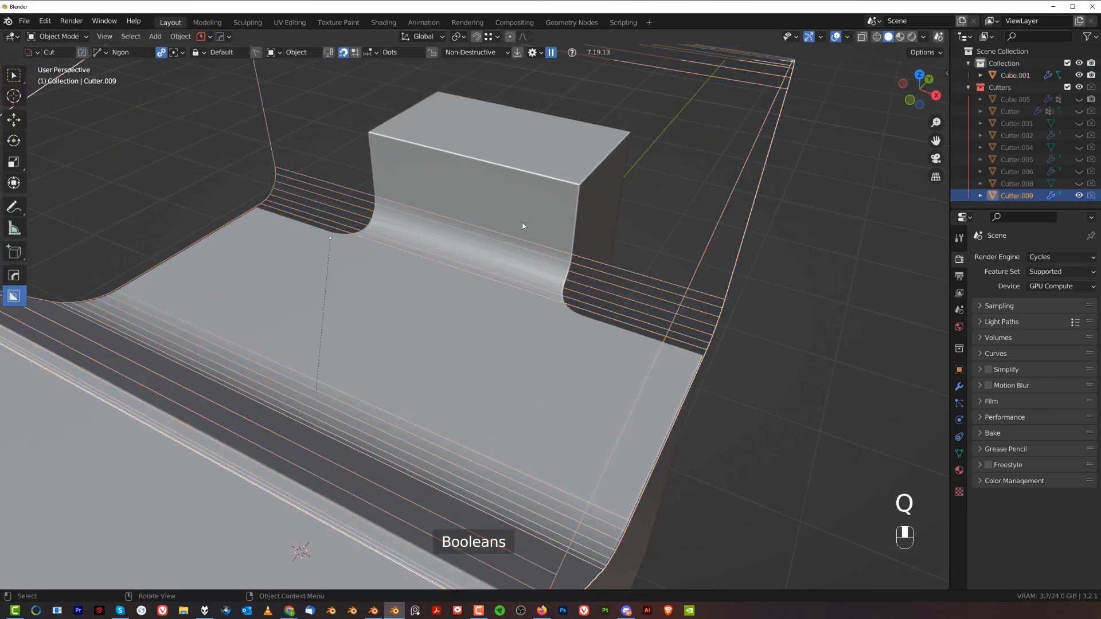
{"action": "key", "text": "Tab"}
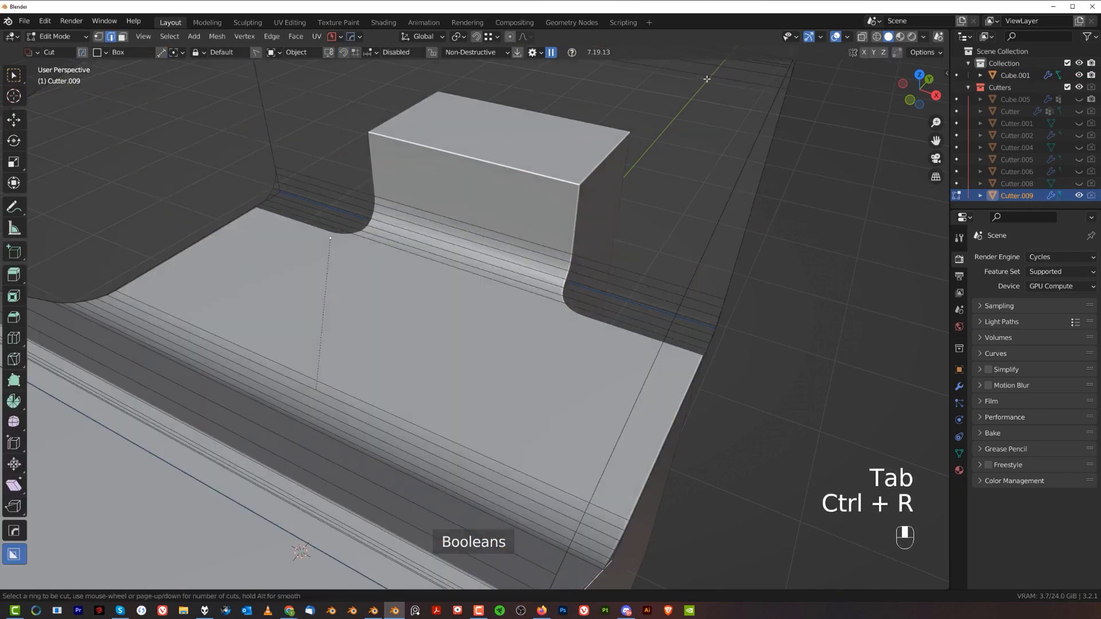
{"action": "right_click", "coordinate": [609, 288]}
{"action": "middle_click_drag", "start_coordinate": [610, 288], "coordinate": [546, 182]}
{"action": "scroll", "coordinate": [519, 110], "scroll_direction": "up", "scroll_amount": 14}
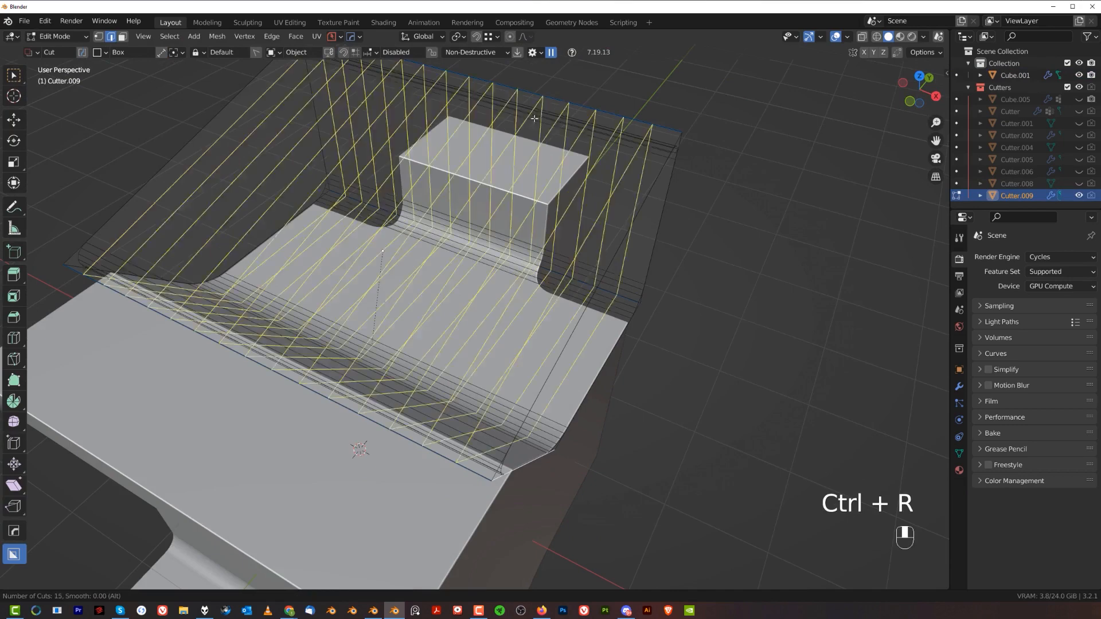
{"action": "scroll", "coordinate": [563, 117], "scroll_direction": "up", "scroll_amount": 3}
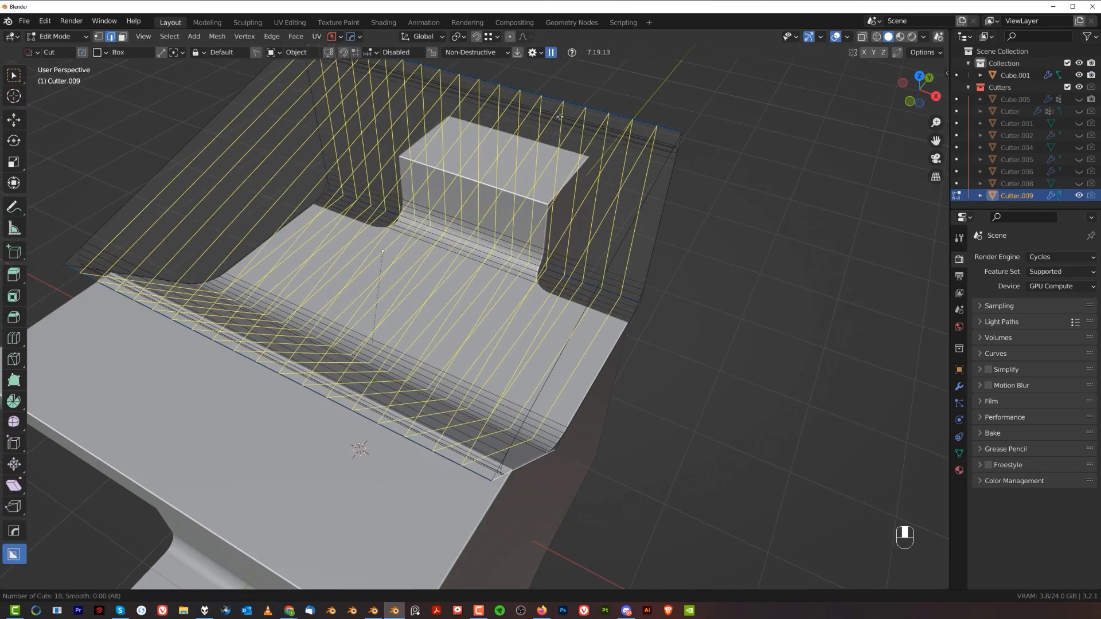
{"action": "left_click", "coordinate": [560, 117]}
{"action": "key", "text": "Tab"}
{"action": "key", "text": "shift+2"}
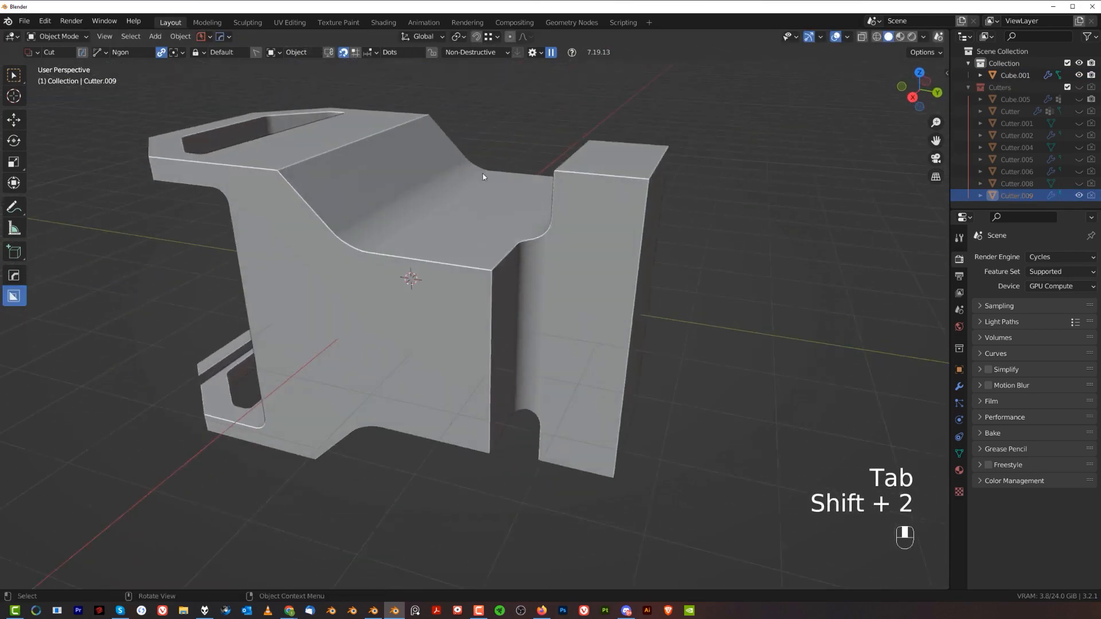
Select the block and switch to the back orthographic view of its rear face.
{"action": "scroll", "coordinate": [528, 291], "scroll_direction": "up", "scroll_amount": 2}
{"action": "middle_click_drag", "start_coordinate": [483, 178], "coordinate": [459, 261], "text": "shift"}
{"action": "scroll", "coordinate": [646, 267], "scroll_direction": "down", "scroll_amount": 2}
{"action": "middle_click_drag", "start_coordinate": [459, 261], "coordinate": [626, 287], "text": "shift"}
{"action": "scroll", "coordinate": [510, 230], "scroll_direction": "down", "scroll_amount": 1}
{"action": "scroll", "coordinate": [563, 200], "scroll_direction": "up", "scroll_amount": 2}
{"action": "left_click", "coordinate": [568, 184]}
{"action": "key", "text": "Tab"}
{"action": "key", "text": "Tab"}
{"action": "middle_click_drag", "start_coordinate": [396, 327], "coordinate": [444, 228], "text": "shift"}
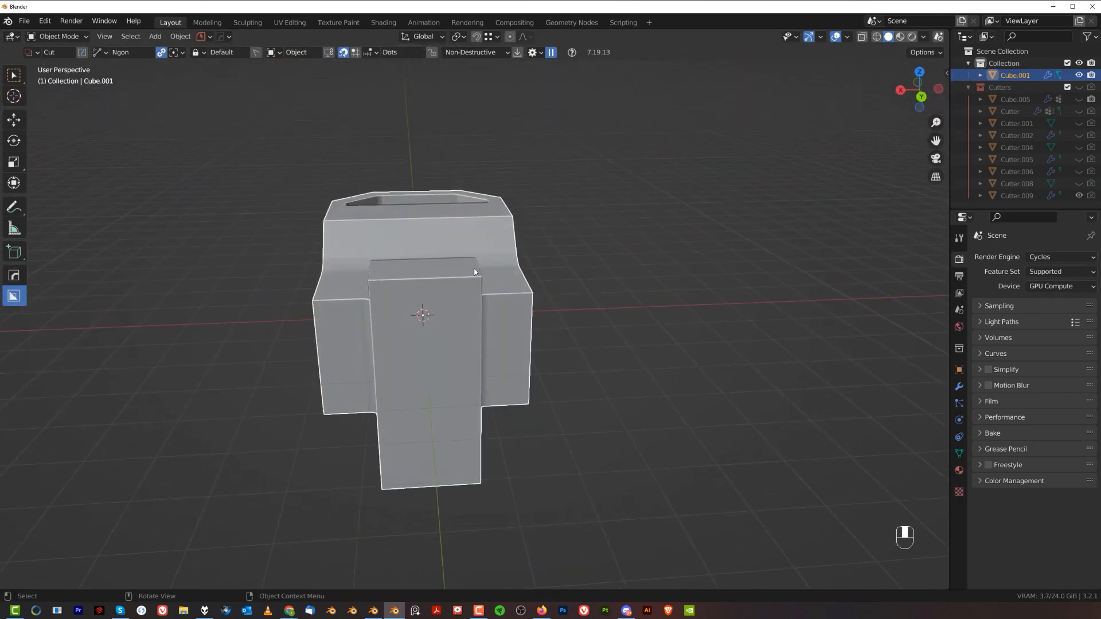
{"action": "middle_click_drag", "start_coordinate": [474, 272], "coordinate": [656, 198]}
{"action": "key", "text": "KP_5"}
{"action": "scroll", "coordinate": [565, 281], "scroll_direction": "up", "scroll_amount": 3}
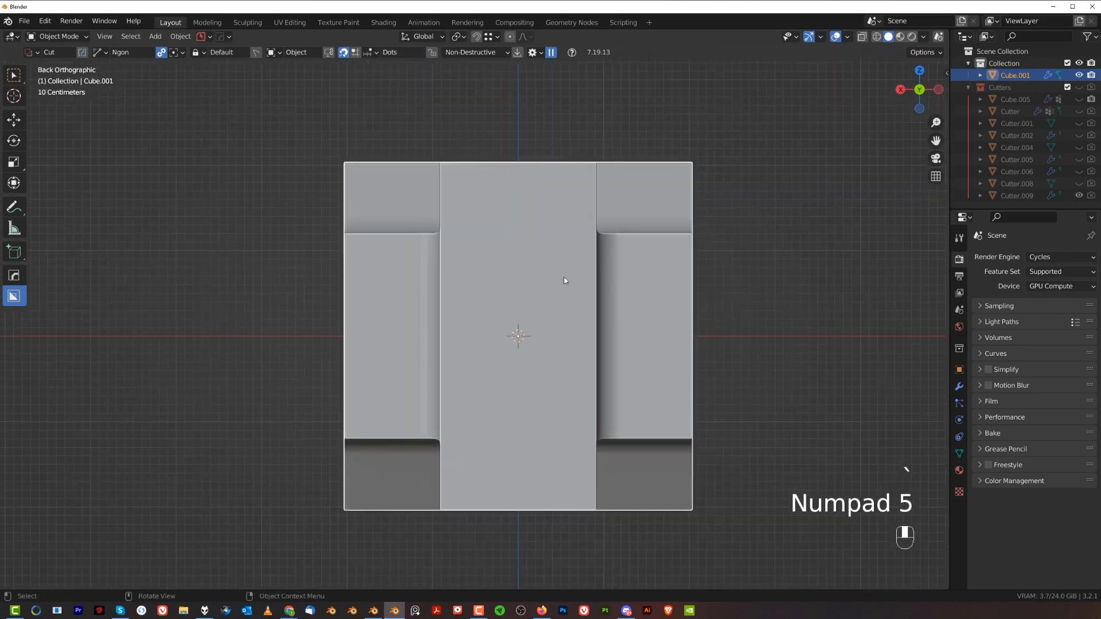
Set the cutter shape to Box and draw a tall rectangle with bevelled corners inside the central rear face.
{"action": "key", "text": "d"}
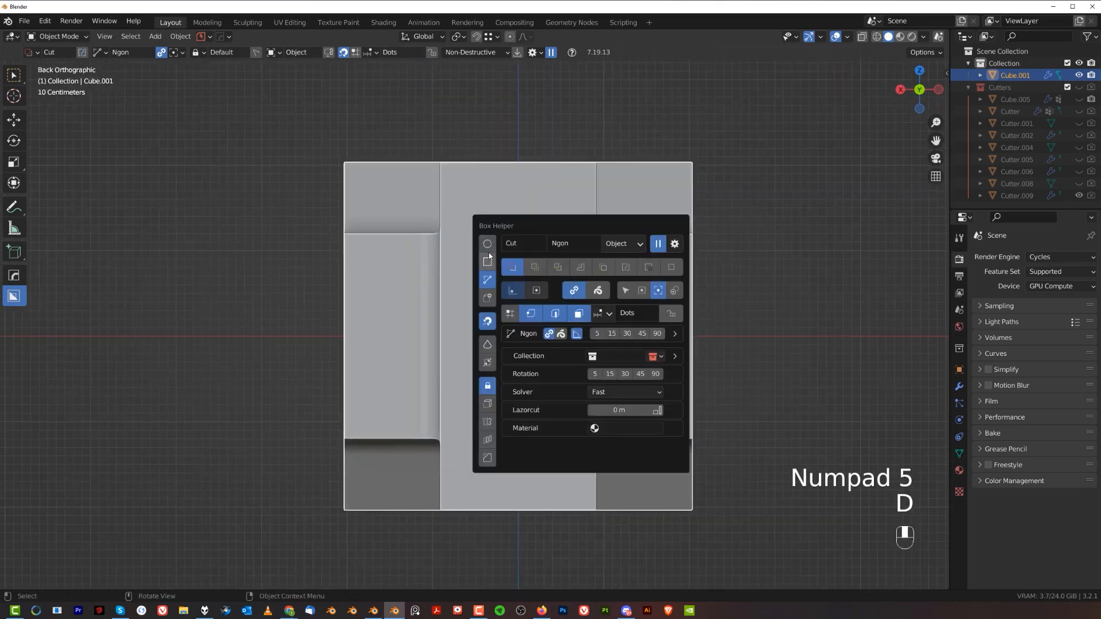
{"action": "left_click", "coordinate": [489, 258]}
{"action": "middle_click_drag", "start_coordinate": [509, 270], "coordinate": [502, 231], "text": "shift"}
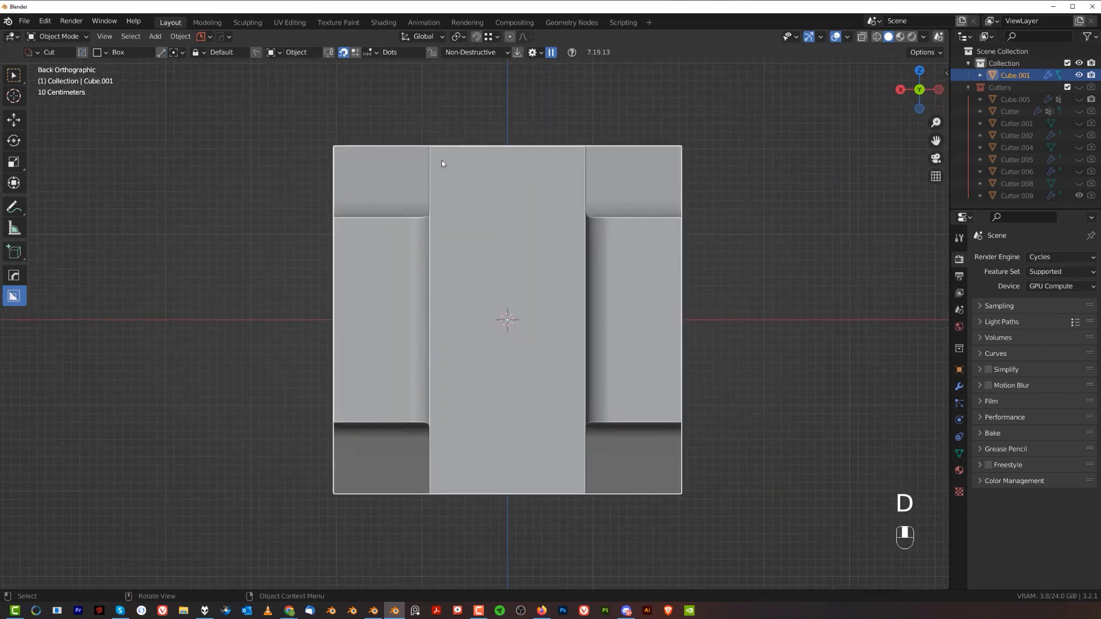
{"action": "mouse_move", "coordinate": [443, 166]}
{"action": "left_mouse_down"}
{"action": "mouse_move", "coordinate": [575, 486]}
{"action": "mouse_move", "coordinate": [411, 445]}
{"action": "mouse_move", "coordinate": [349, 445]}
{"action": "mouse_move", "coordinate": [366, 445]}
{"action": "left_mouse_up"}
{"action": "key", "text": "b"}
{"action": "scroll", "coordinate": [411, 445], "scroll_direction": "down", "scroll_amount": 1}
{"action": "scroll", "coordinate": [365, 445], "scroll_direction": "up", "scroll_amount": 5}
{"action": "scroll", "coordinate": [365, 445], "scroll_direction": "up", "scroll_amount": 2}
{"action": "scroll", "coordinate": [365, 442], "scroll_direction": "up", "scroll_amount": 2}
{"action": "key", "text": "Tab"}
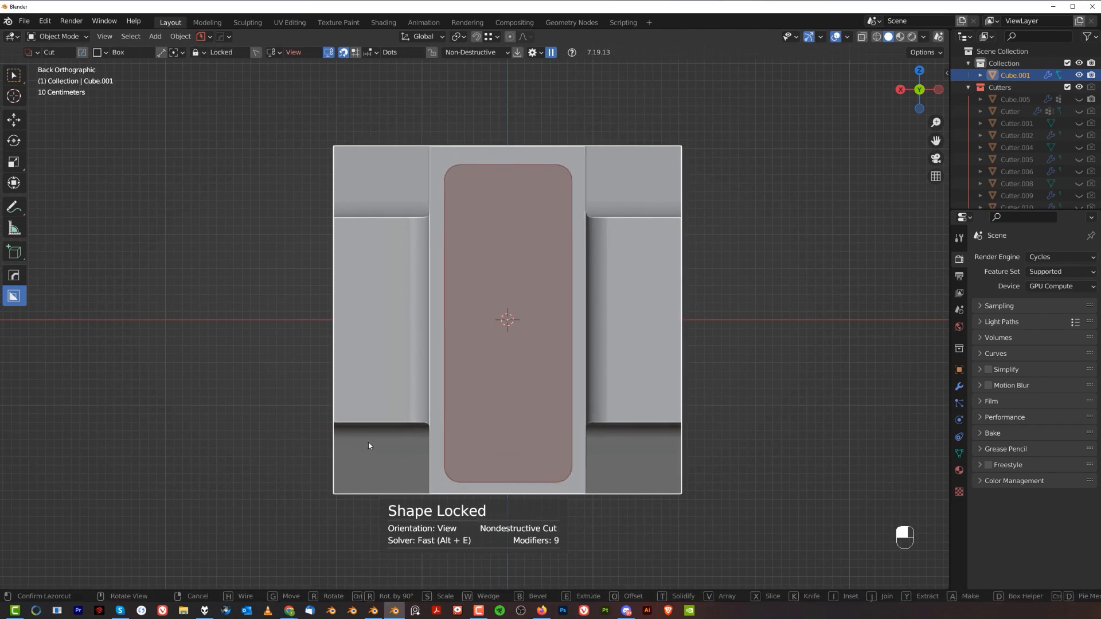
Extrude the box cutter about 2.5 m into the block, bevel its inner edges about 0.33 m, and apply the cut.
{"action": "middle_click_drag", "start_coordinate": [365, 443], "coordinate": [720, 430]}
{"action": "key", "text": "e"}
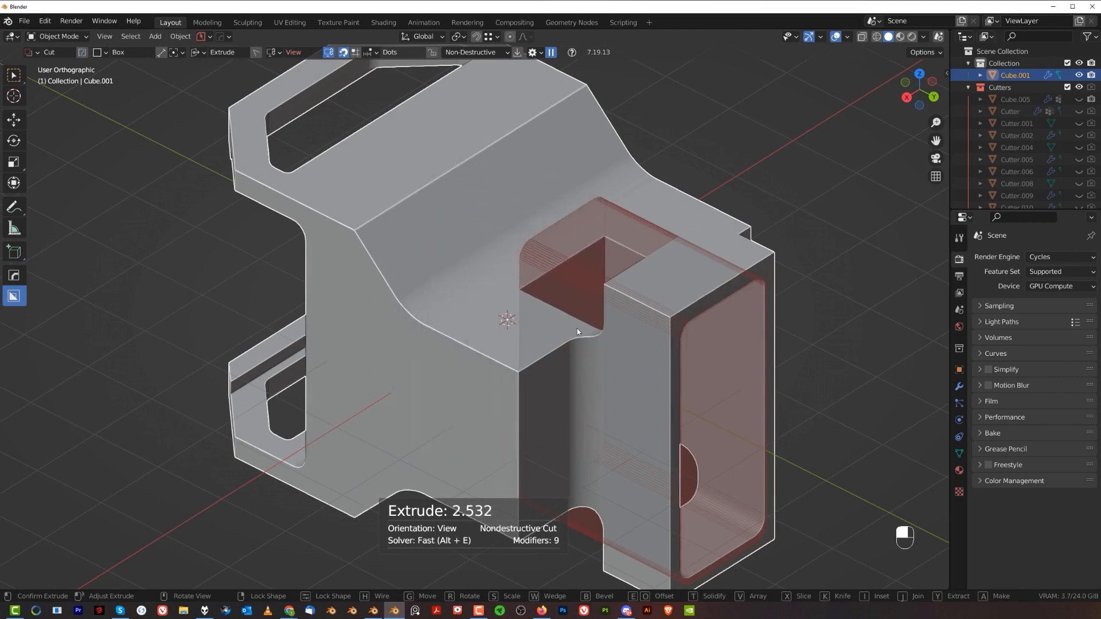
{"action": "left_click_drag", "start_coordinate": [577, 326], "coordinate": [590, 285]}
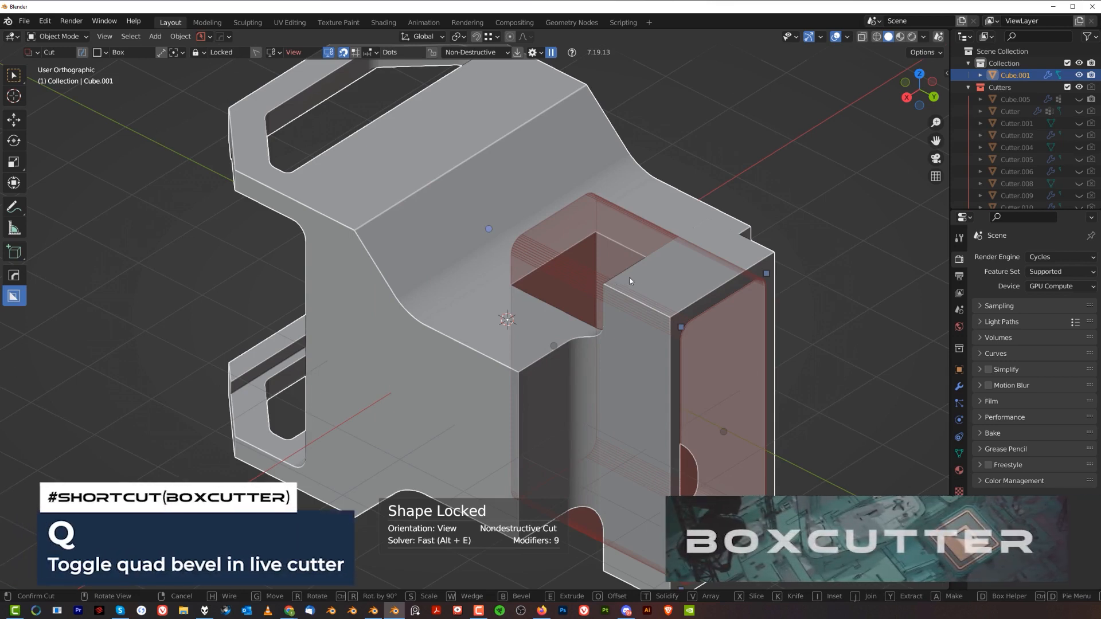
{"action": "key", "text": "b"}
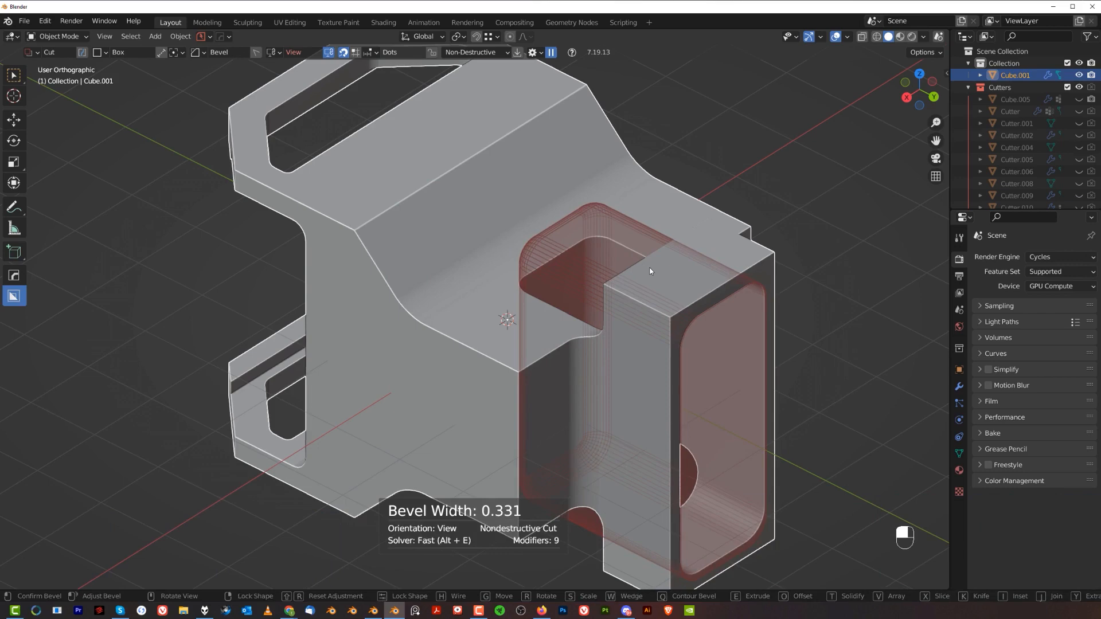
{"action": "left_click", "coordinate": [651, 271]}
{"action": "left_click", "coordinate": [607, 241]}
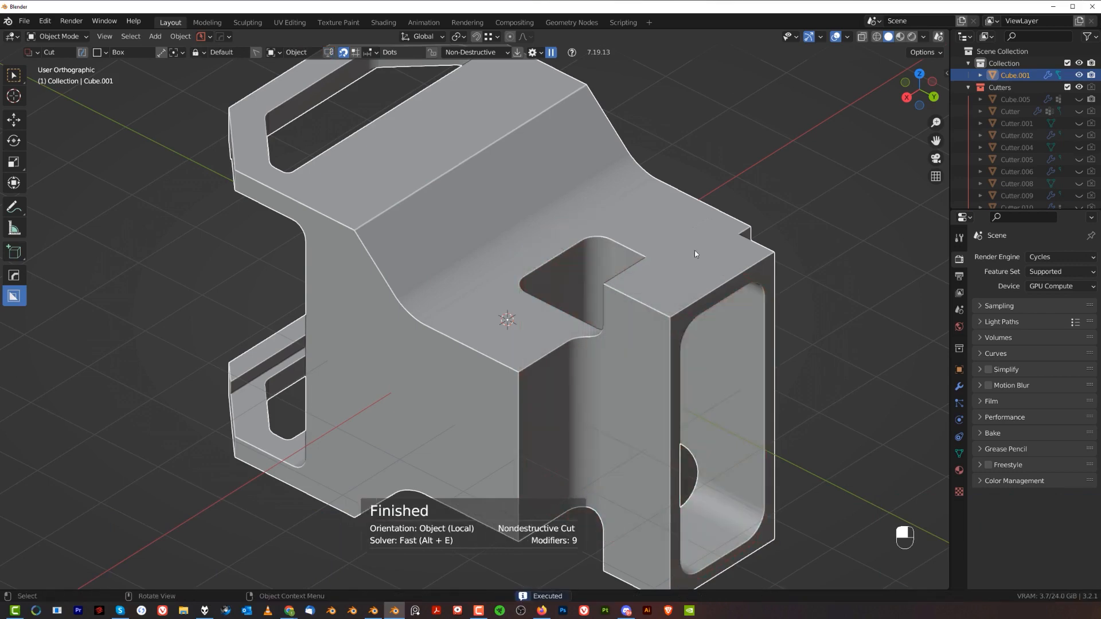
Recall the rear pocket's box cutter with Ever Scroll in perspective view.
{"action": "middle_click_drag", "start_coordinate": [694, 250], "coordinate": [728, 184]}
{"action": "key", "text": "KP_5"}
{"action": "scroll", "coordinate": [449, 315], "scroll_direction": "up", "scroll_amount": 6}
{"action": "middle_click_drag", "start_coordinate": [453, 315], "coordinate": [494, 349], "text": "shift"}
{"action": "key", "text": "q"}
{"action": "left_click", "coordinate": [495, 346]}
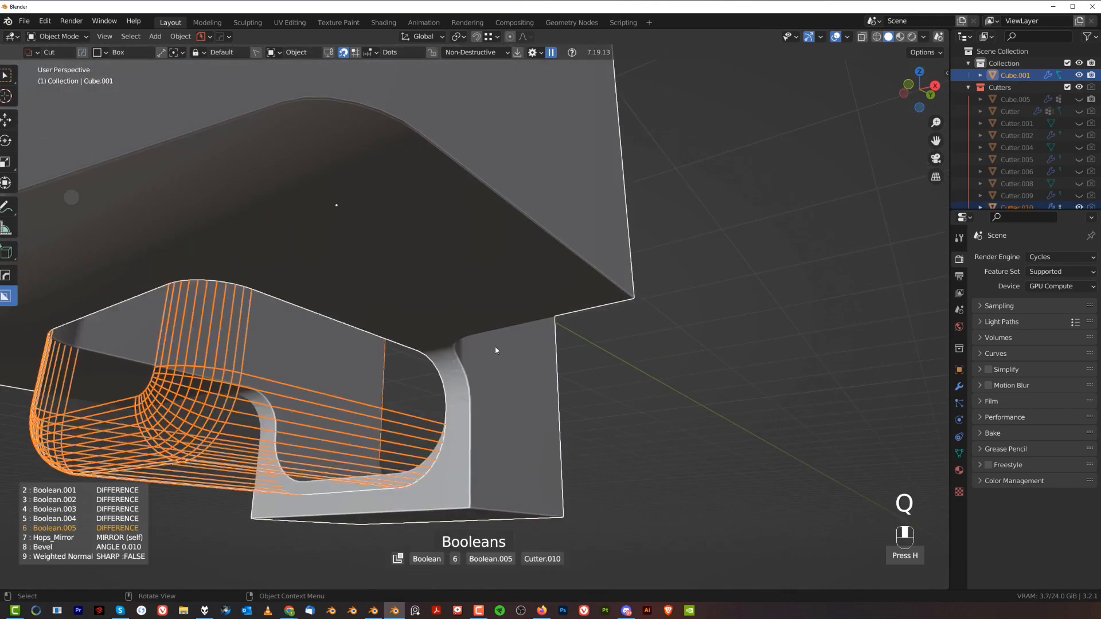
Scale the rear pocket cutter slightly overall and resize it along the Y axis.
{"action": "key", "text": "s"}
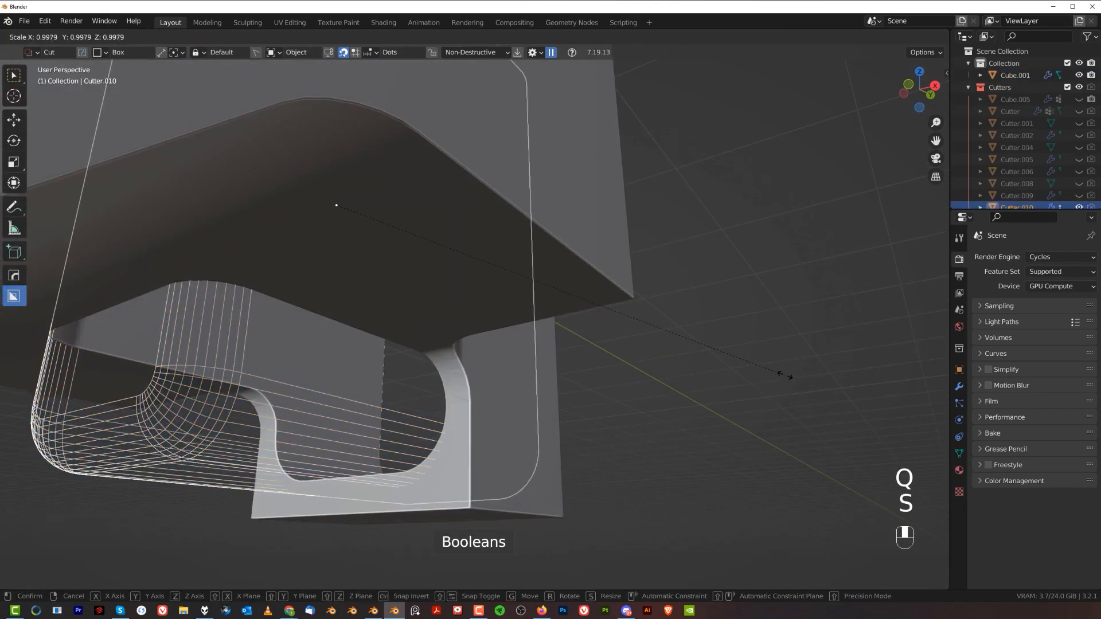
{"action": "left_click", "coordinate": [760, 357]}
{"action": "middle_click_drag", "start_coordinate": [760, 358], "coordinate": [612, 350]}
{"action": "key", "text": "s"}
{"action": "key", "text": "y"}
{"action": "left_click", "coordinate": [693, 349]}
Move the rear pocket cutter about 0.07 m along Y, away from the foot of the sloped cut.
{"action": "scroll", "coordinate": [660, 332], "scroll_direction": "down", "scroll_amount": 3}
{"action": "middle_click_drag", "start_coordinate": [608, 287], "coordinate": [574, 338]}
{"action": "middle_click_drag", "start_coordinate": [499, 281], "coordinate": [539, 344], "text": "shift"}
{"action": "scroll", "coordinate": [516, 332], "scroll_direction": "up", "scroll_amount": 2}
{"action": "middle_click_drag", "start_coordinate": [507, 329], "coordinate": [559, 345]}
{"action": "middle_click_drag", "start_coordinate": [559, 344], "coordinate": [540, 314], "text": "shift"}
{"action": "scroll", "coordinate": [578, 323], "scroll_direction": "up", "scroll_amount": 3}
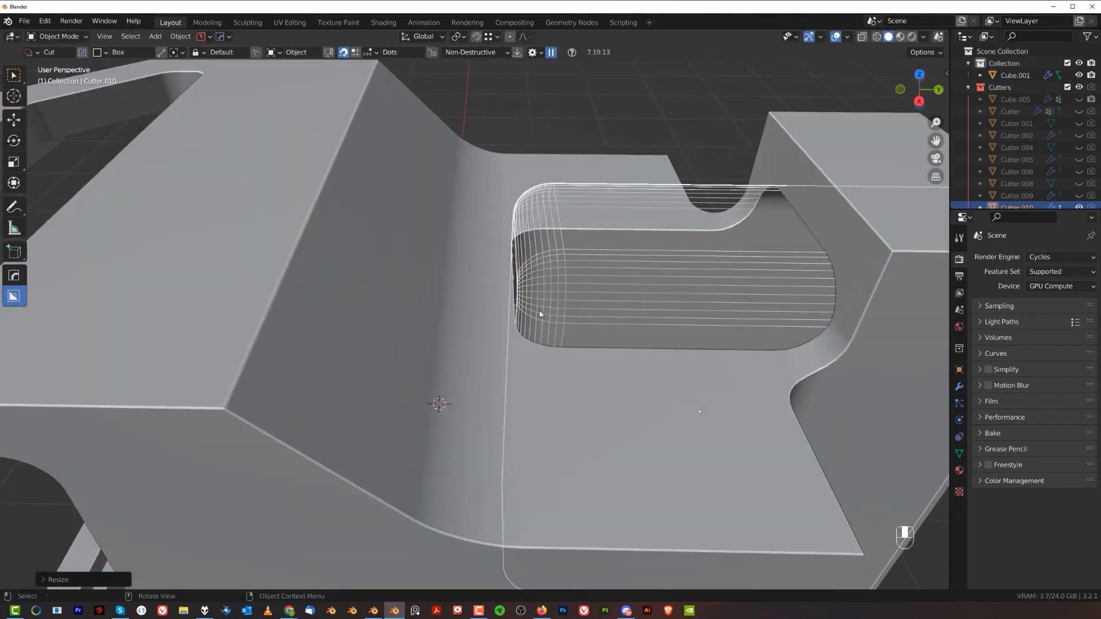
{"action": "key", "text": "g"}
{"action": "key", "text": "y"}
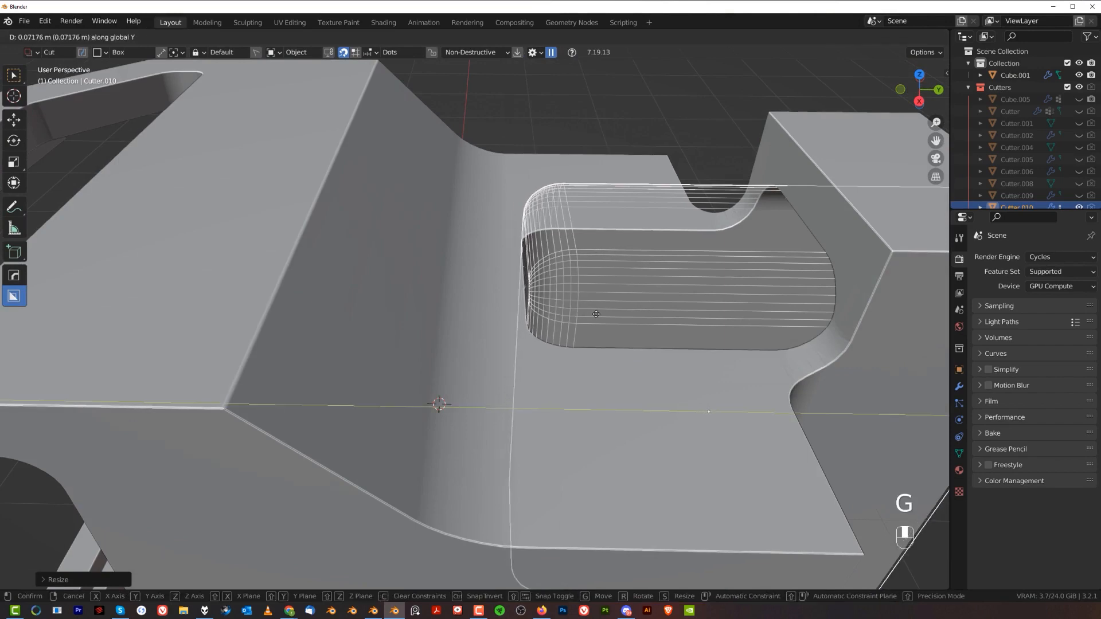
{"action": "left_click", "coordinate": [605, 316]}
Hide the cutters, switch to the top orthographic view, and select the block.
{"action": "scroll", "coordinate": [605, 315], "scroll_direction": "down", "scroll_amount": 5}
{"action": "key", "text": "Tab"}
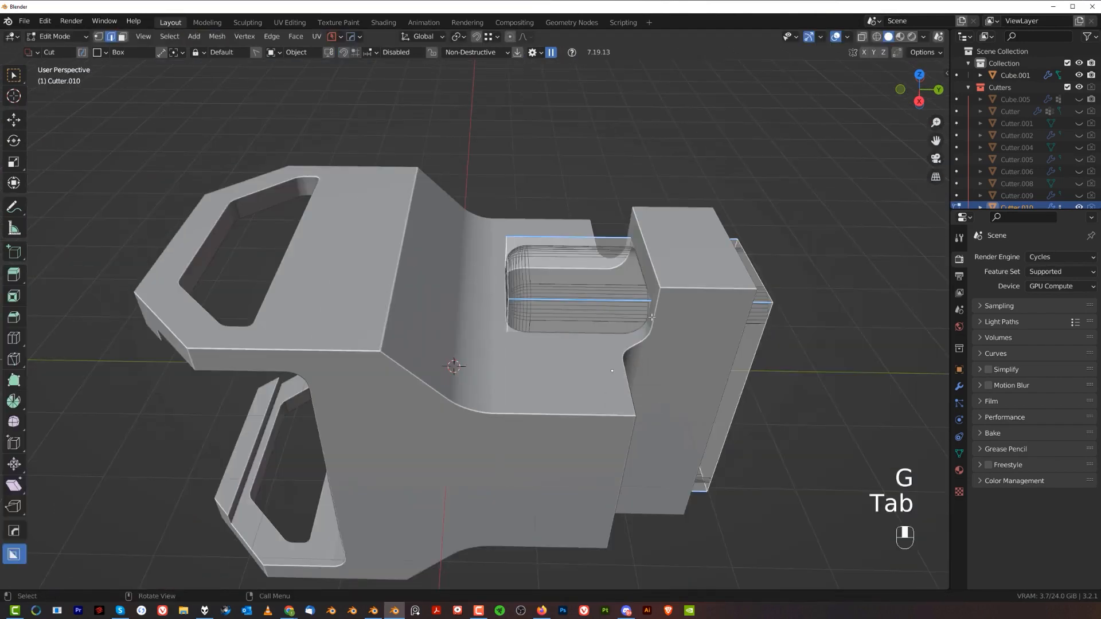
{"action": "key", "text": "Tab"}
{"action": "key", "text": "shift+2"}
{"action": "mouse_move", "coordinate": [575, 286]}
{"action": "middle_mouse_down"}
{"action": "mouse_move", "coordinate": [459, 261]}
{"action": "mouse_move", "coordinate": [462, 224]}
{"action": "mouse_move", "coordinate": [515, 253]}
{"action": "mouse_move", "coordinate": [545, 327]}
{"action": "mouse_move", "coordinate": [579, 311]}
{"action": "mouse_move", "coordinate": [572, 292]}
{"action": "mouse_move", "coordinate": [555, 289]}
{"action": "middle_mouse_up"}
{"action": "key", "text": "grave"}
{"action": "key", "text": "KP_5"}
{"action": "scroll", "coordinate": [542, 299], "scroll_direction": "up", "scroll_amount": 1}
{"action": "left_click", "coordinate": [533, 253]}
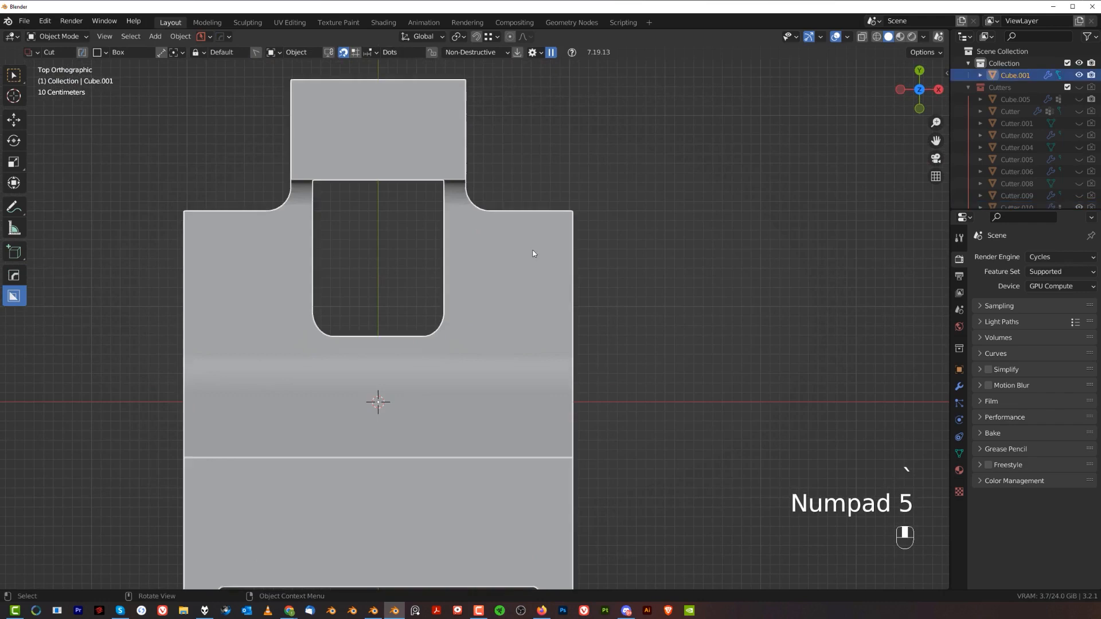
Set the cutter shape to Ngon and outline a four-sided area over the block's side shoulder beside the rear pocket opening.
{"action": "key", "text": "d"}
{"action": "left_click", "coordinate": [549, 296]}
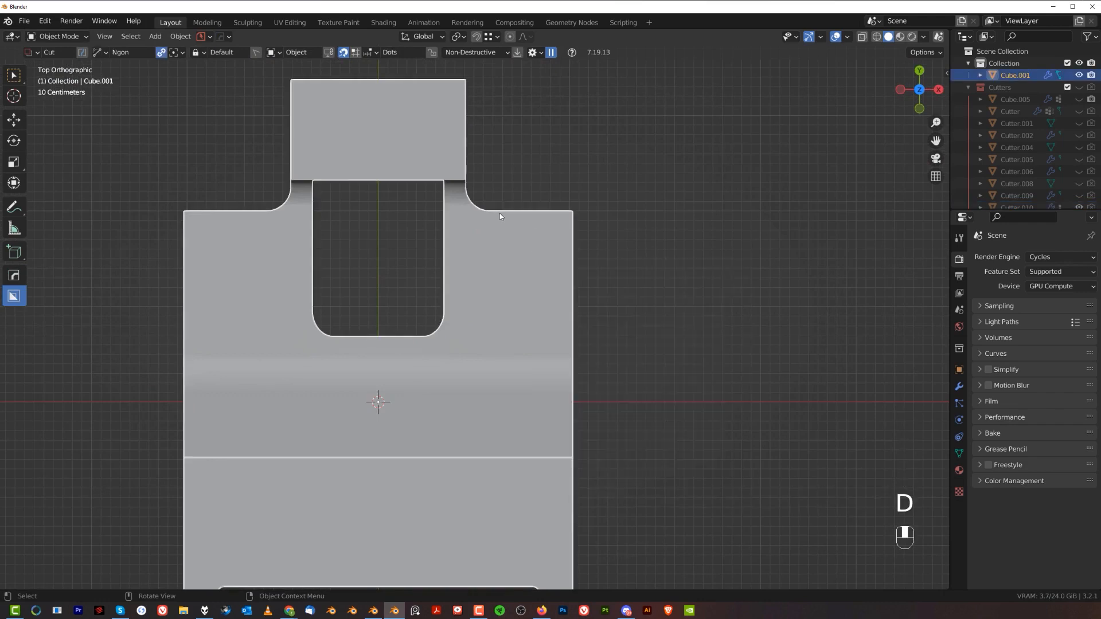
{"action": "left_click", "coordinate": [499, 180]}
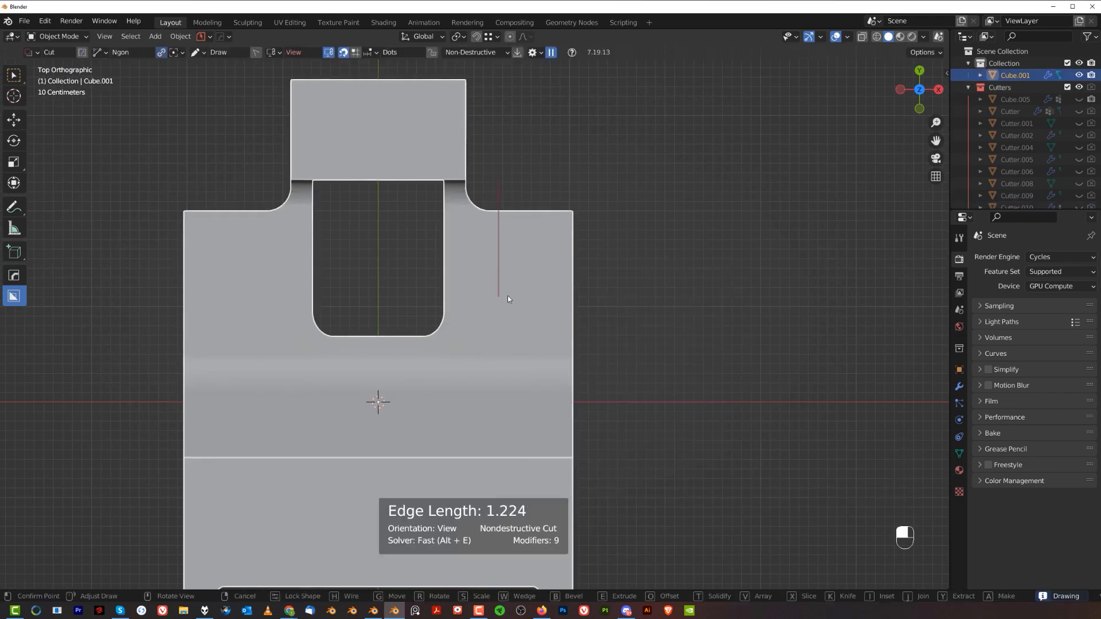
{"action": "left_click", "coordinate": [507, 295]}
{"action": "left_click", "coordinate": [665, 393]}
Extrude the Ngon cutter about 0.33 m into the side shoulder, bevel its vertical corners, and apply the cut.
{"action": "middle_click_drag", "start_coordinate": [706, 205], "coordinate": [560, 230]}
{"action": "middle_click_drag", "start_coordinate": [580, 473], "coordinate": [548, 245], "text": "shift"}
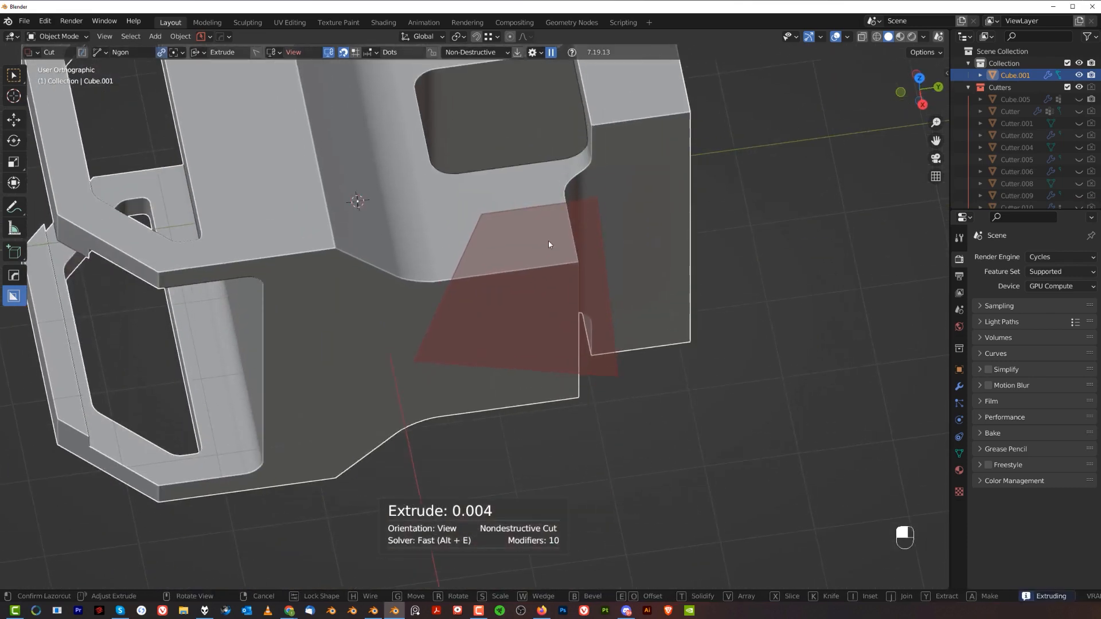
{"action": "key", "text": "e"}
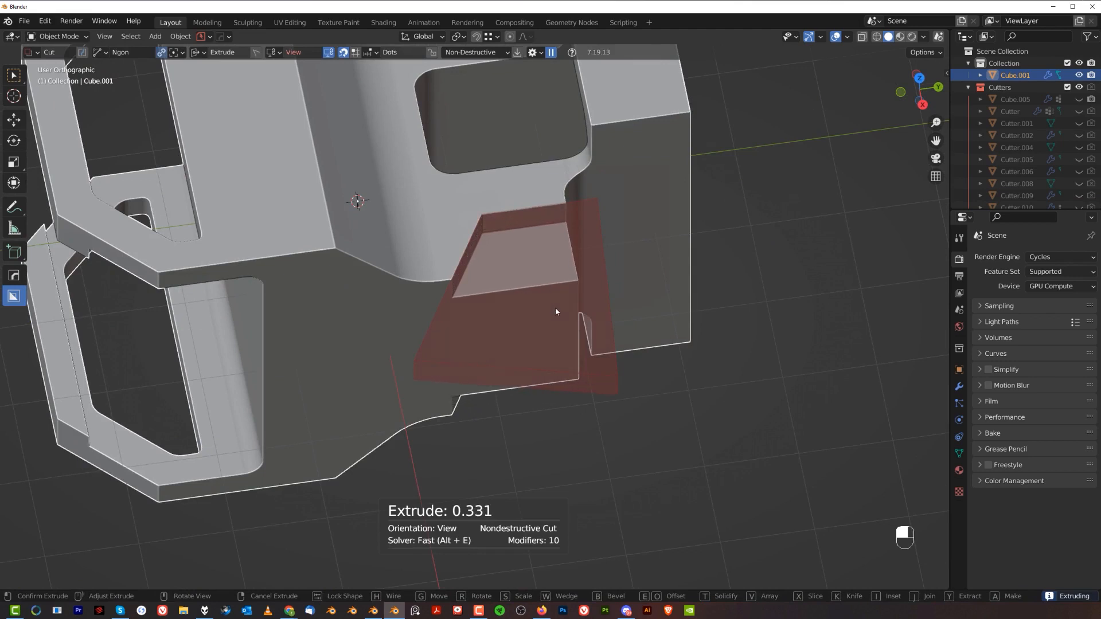
{"action": "key", "text": "b"}
{"action": "key", "text": "q"}
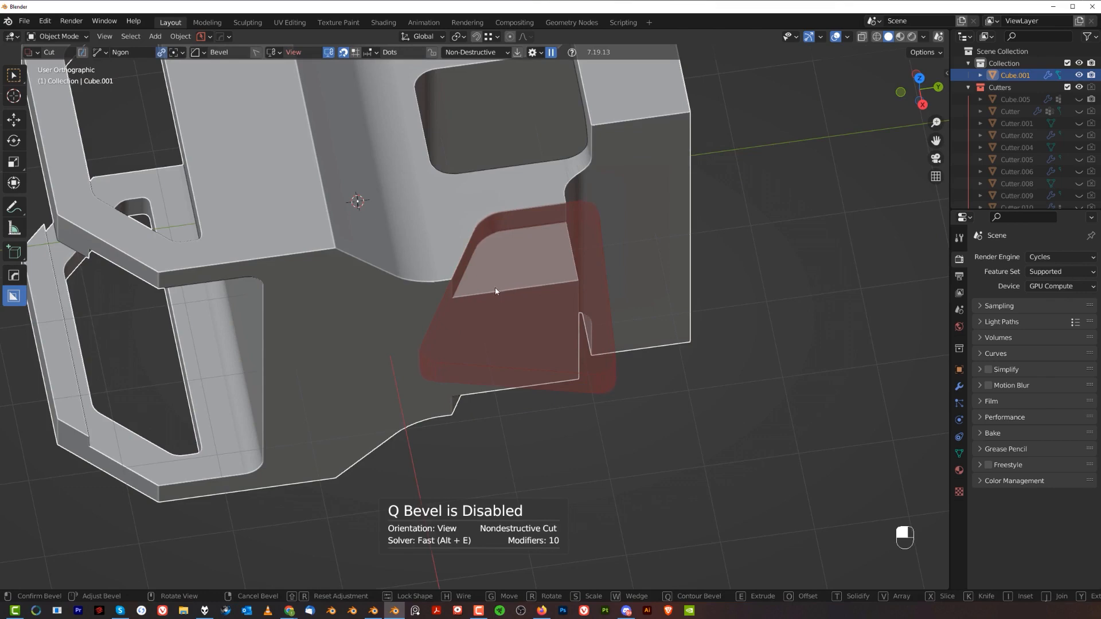
{"action": "left_click", "coordinate": [475, 286]}
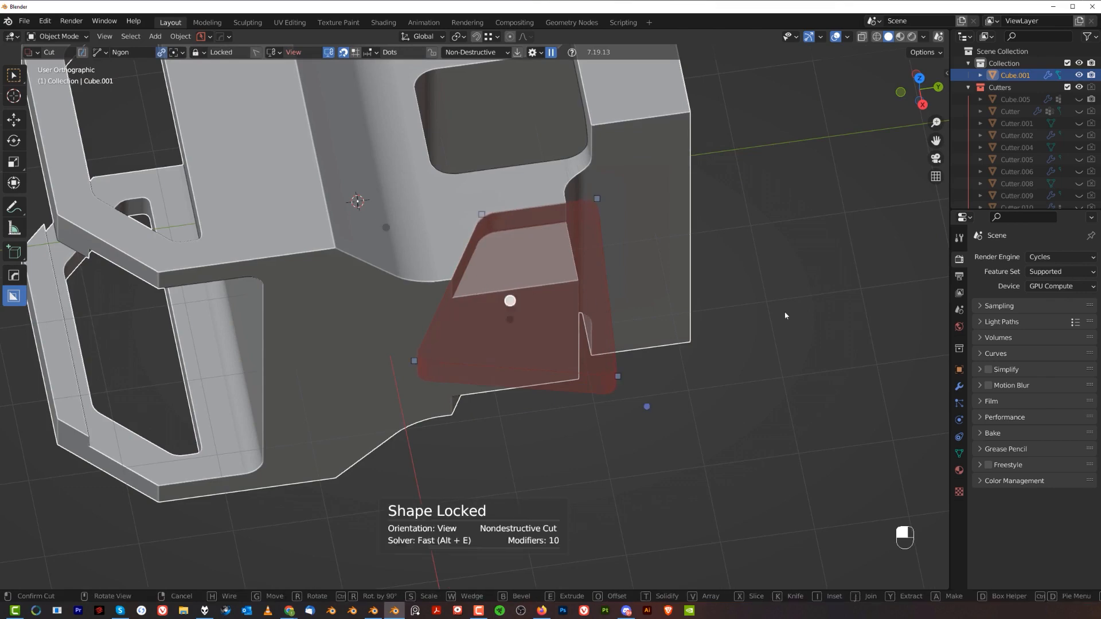
{"action": "left_click", "coordinate": [835, 311]}
Run HardOps Smart Apply on the block to apply all modifiers except Bevel and Weighted Normal.
{"action": "scroll", "coordinate": [688, 315], "scroll_direction": "down", "scroll_amount": 2}
{"action": "middle_click_drag", "start_coordinate": [625, 318], "coordinate": [436, 243]}
{"action": "key", "text": "KP_5"}
{"action": "middle_click_drag", "start_coordinate": [436, 244], "coordinate": [586, 270], "text": "shift"}
{"action": "scroll", "coordinate": [586, 270], "scroll_direction": "up", "scroll_amount": 2}
{"action": "key", "text": "q"}
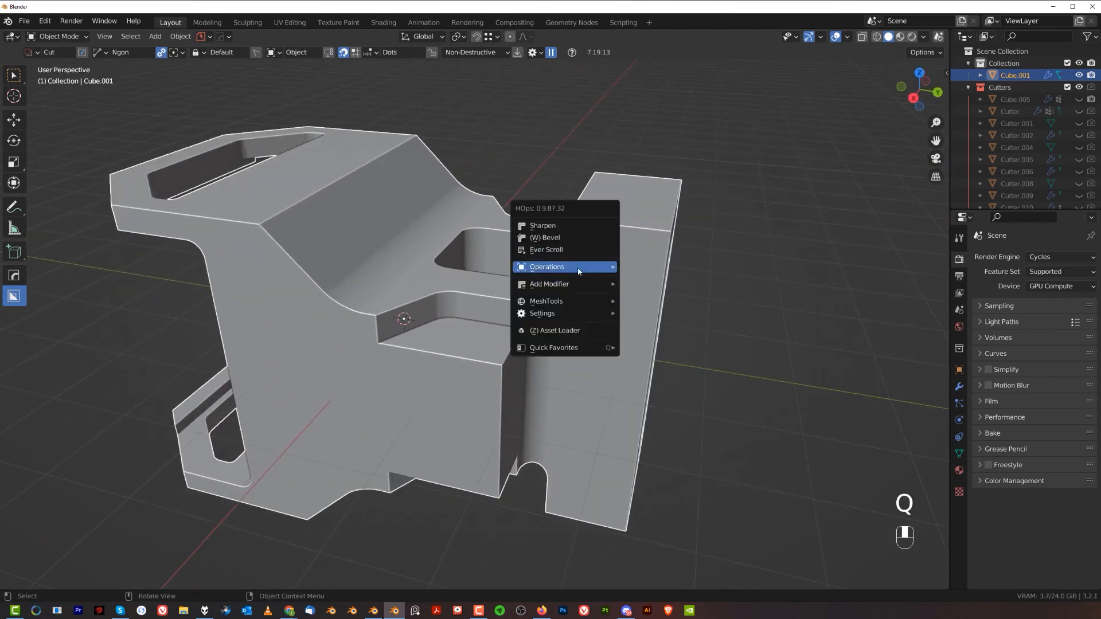
{"action": "left_click", "coordinate": [578, 268]}
{"action": "left_click", "coordinate": [648, 381]}
Try to bevel the vertical corner edge of the side shoulder in Edit Mode.
{"action": "key", "text": "Tab"}
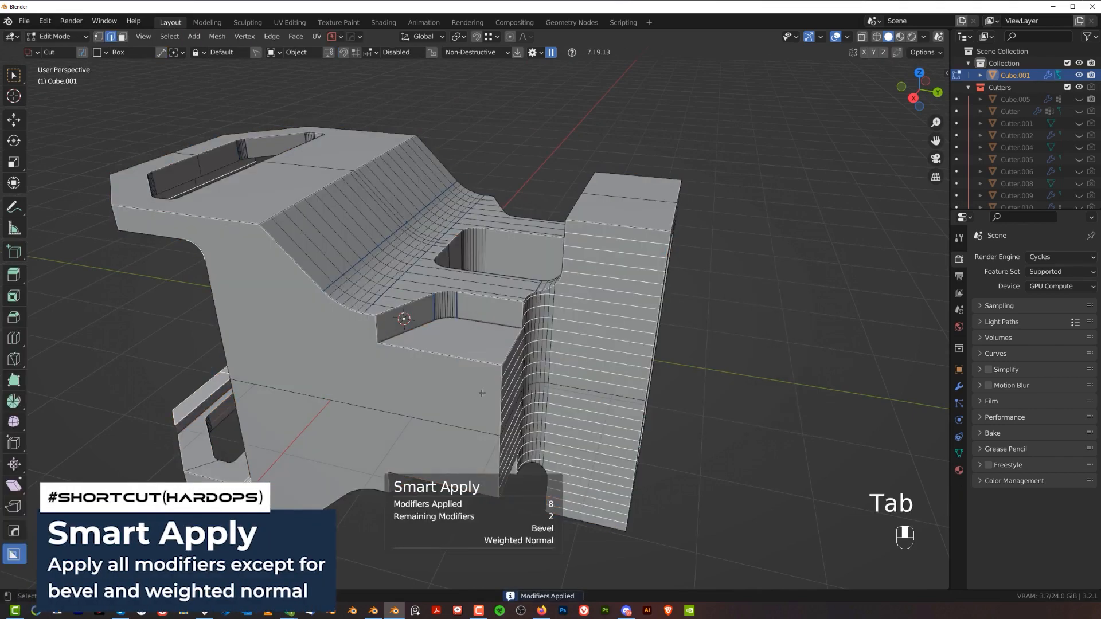
{"action": "middle_click_drag", "start_coordinate": [471, 350], "coordinate": [425, 313]}
{"action": "scroll", "coordinate": [425, 313], "scroll_direction": "up", "scroll_amount": 3}
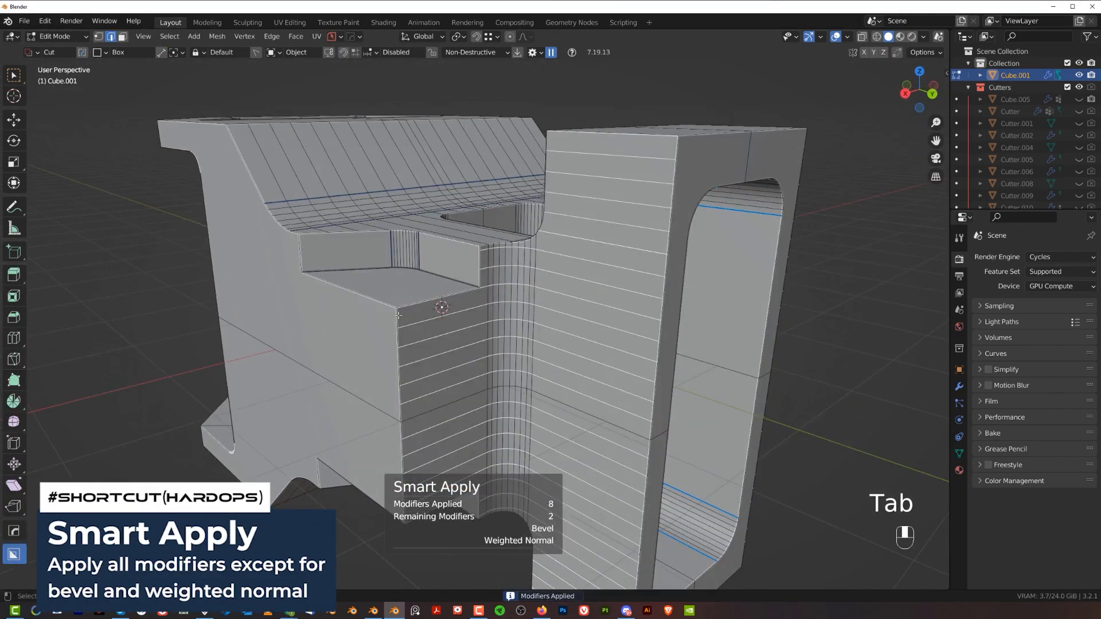
{"action": "left_click", "coordinate": [398, 315]}
{"action": "middle_click_drag", "start_coordinate": [415, 499], "coordinate": [442, 400], "text": "shift"}
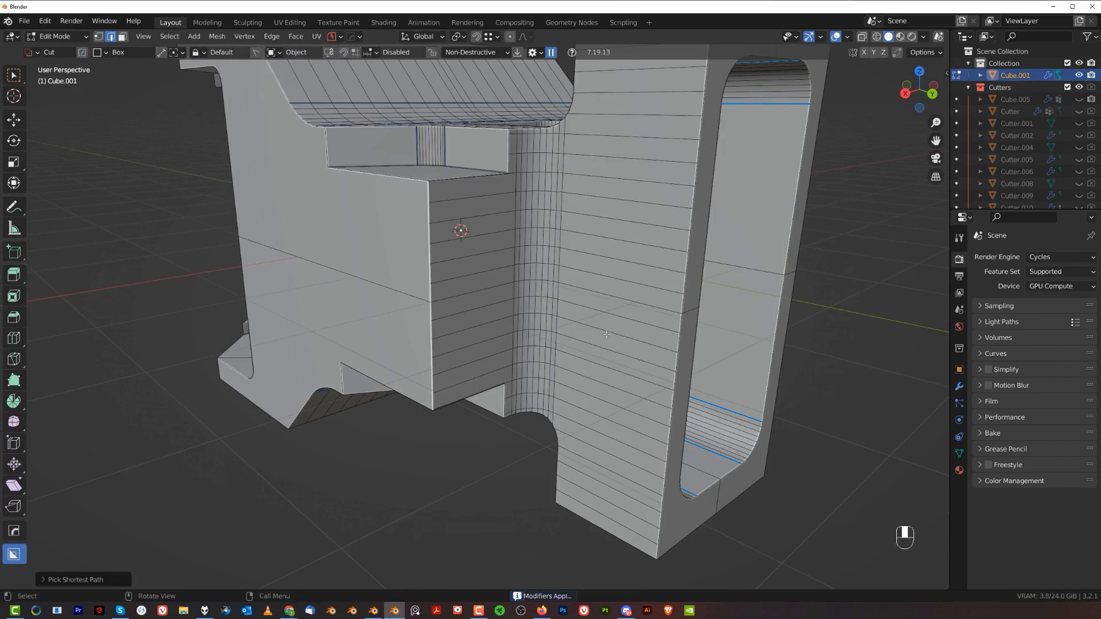
{"action": "key", "text": "ctrl+b"}
{"action": "right_click", "coordinate": [445, 188]}
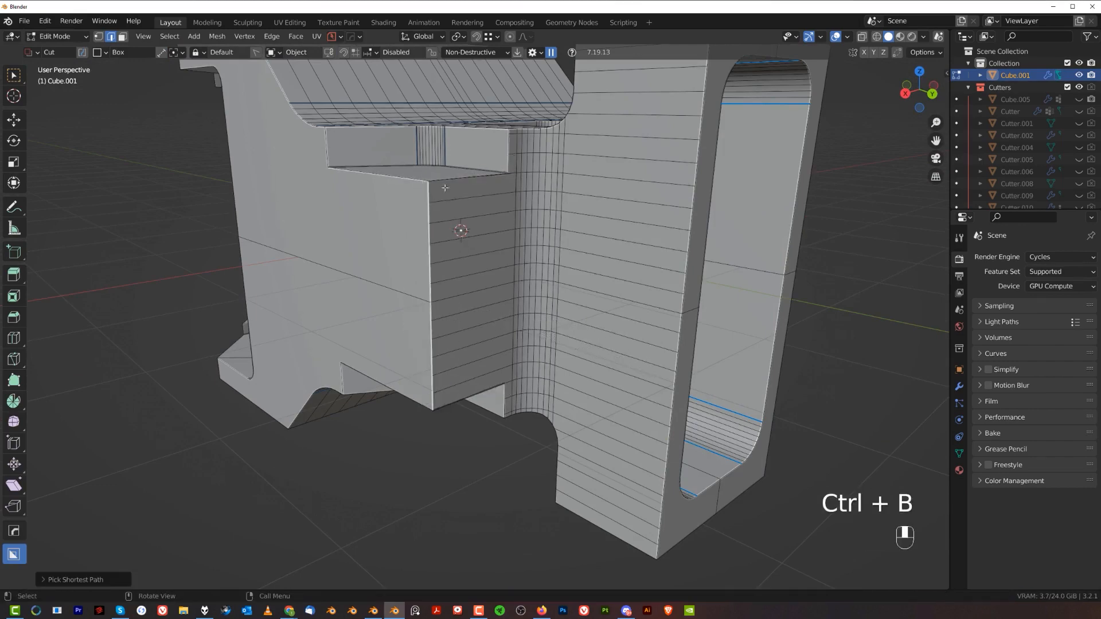
Clean up the block's unnecessary mesh with the MACHIN3tools cleanup and return to Object Mode.
{"action": "middle_click_drag", "start_coordinate": [445, 187], "coordinate": [512, 276]}
{"action": "middle_click_drag", "start_coordinate": [512, 275], "coordinate": [463, 290]}
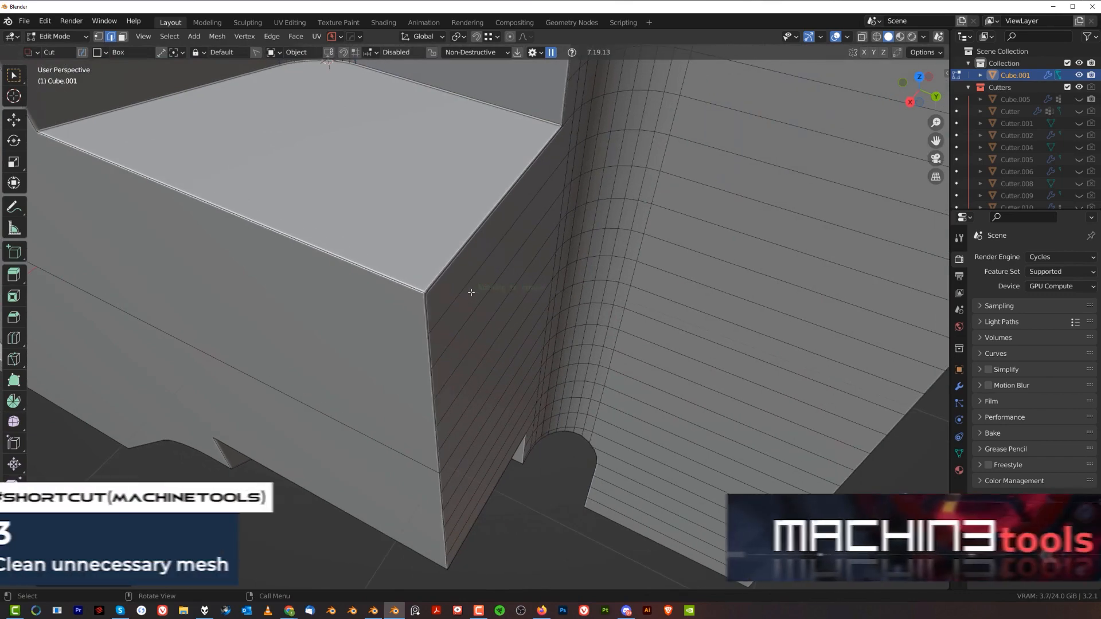
{"action": "scroll", "coordinate": [459, 275], "scroll_direction": "up", "scroll_amount": 4}
{"action": "key", "text": "3"}
{"action": "key", "text": "Tab"}
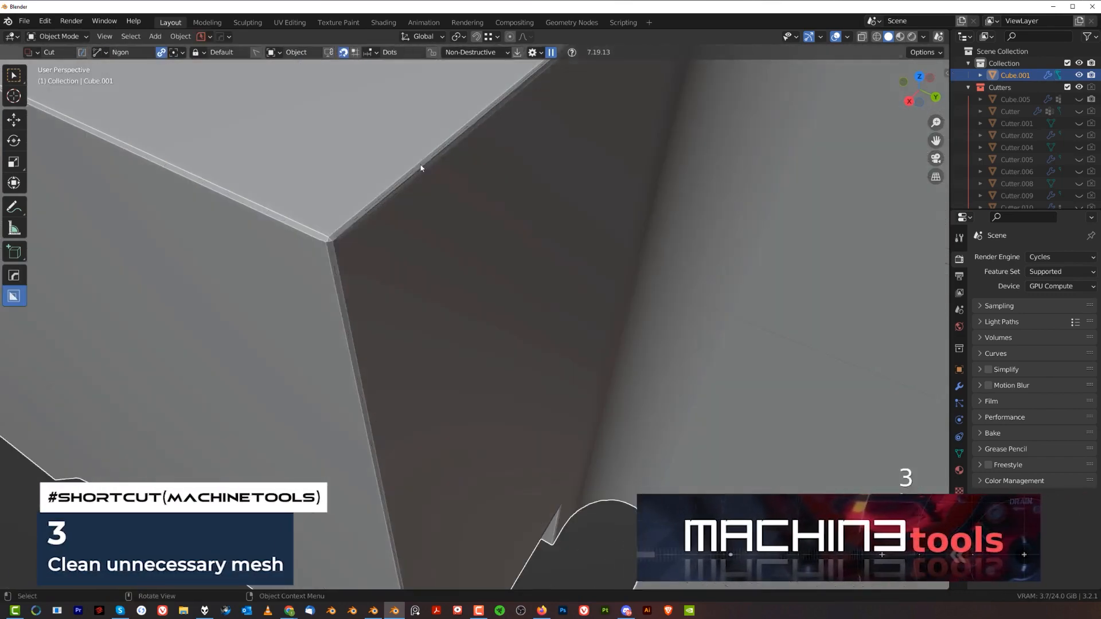
Widen the block's edge bevel with the HardOps Bevel adjustment, keeping 3 segments.
{"action": "key", "text": "q"}
{"action": "left_click", "coordinate": [407, 169]}
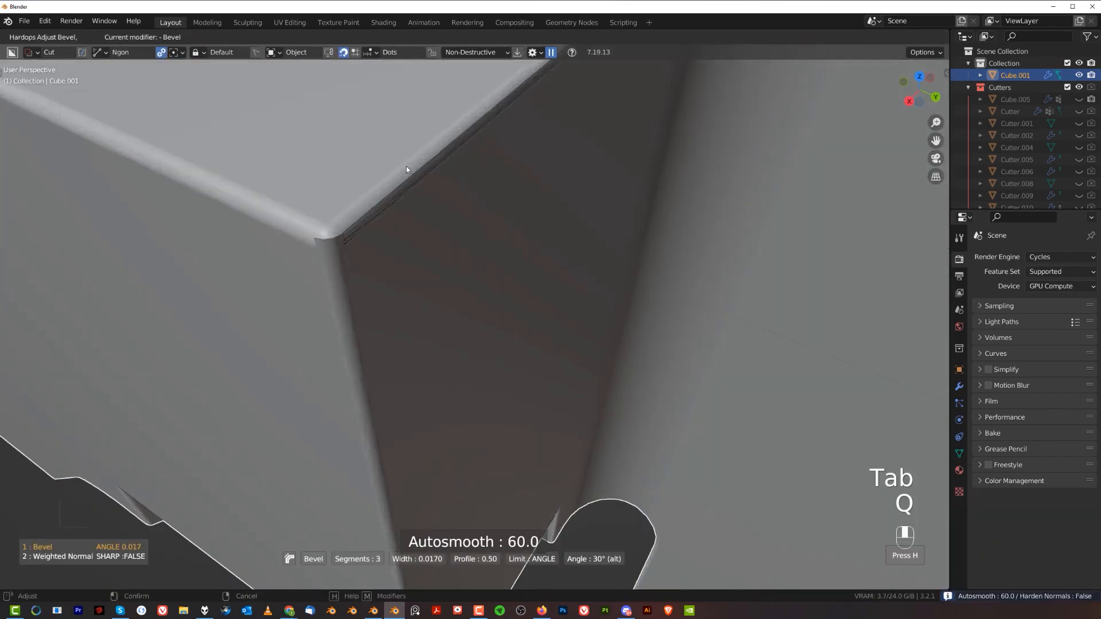
{"action": "left_click", "coordinate": [443, 197]}
Dissolve the extra edge just below the rear edge of the upper side step with Dissolve Edges.
{"action": "key", "text": "Tab"}
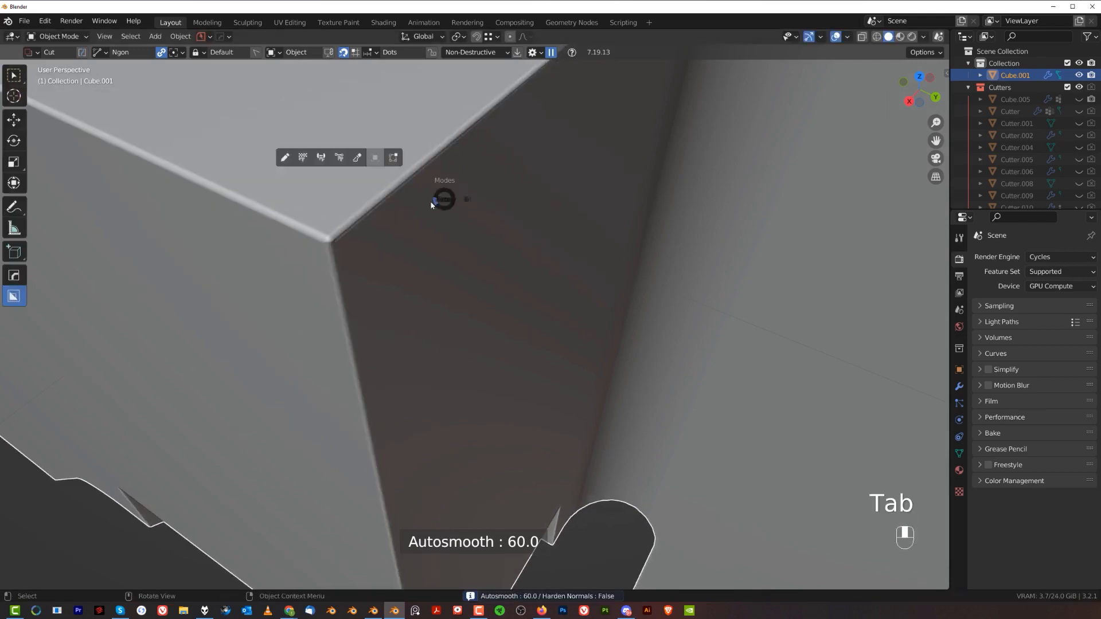
{"action": "middle_click_drag", "start_coordinate": [442, 285], "coordinate": [523, 252], "text": "shift"}
{"action": "scroll", "coordinate": [523, 240], "scroll_direction": "up", "scroll_amount": 2}
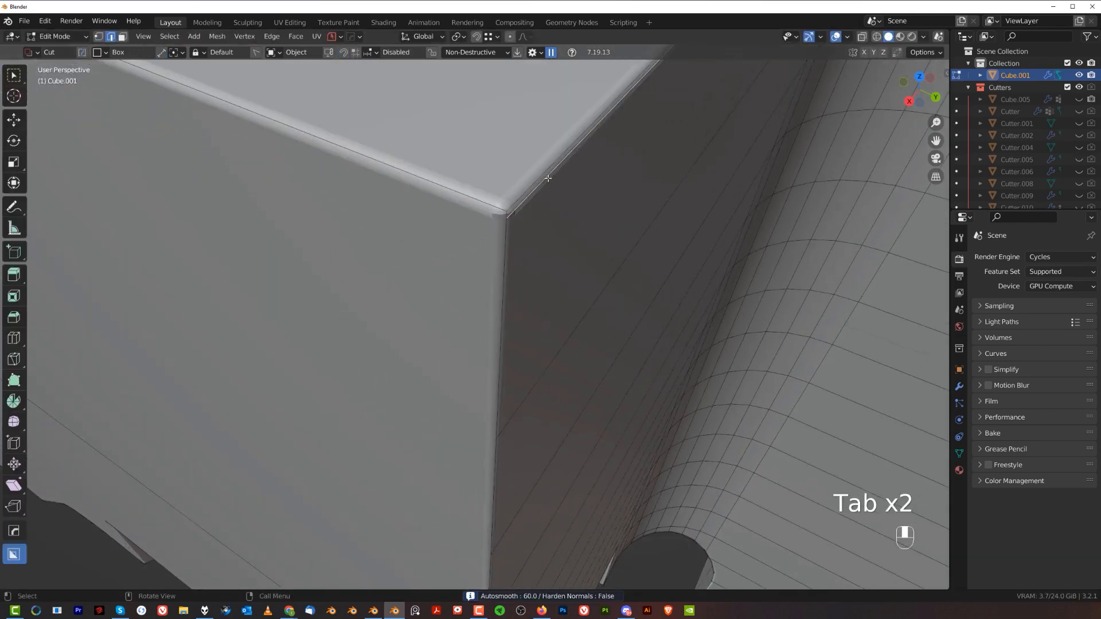
{"action": "key", "text": "x"}
{"action": "left_click", "coordinate": [624, 247]}
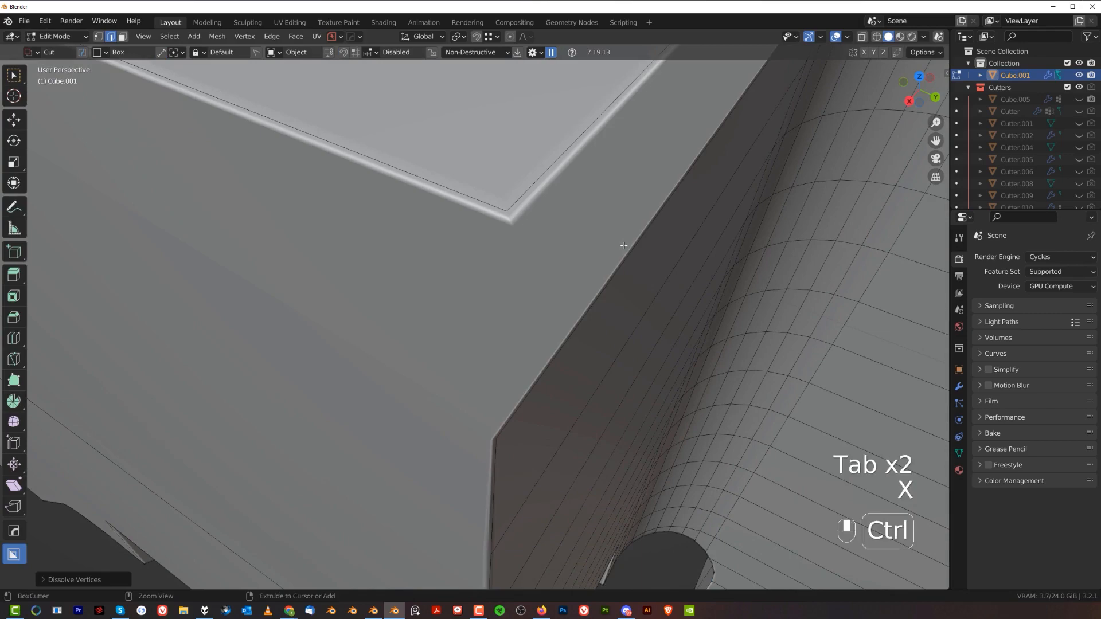
{"action": "key", "text": "ctrl+z"}
{"action": "key", "text": "x"}
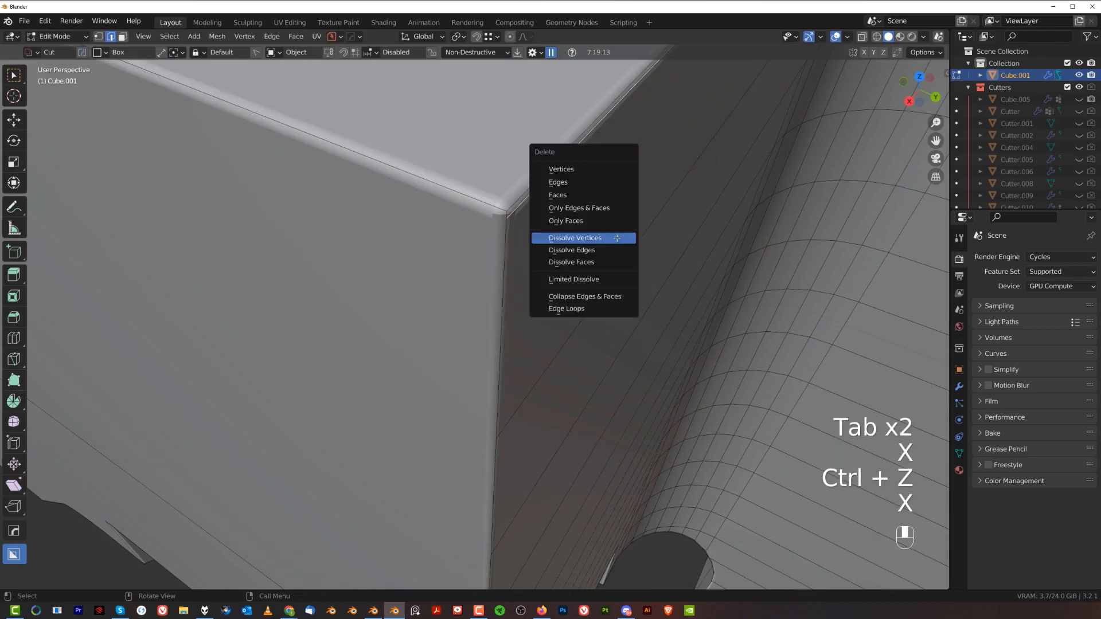
{"action": "left_click", "coordinate": [619, 251]}
{"action": "scroll", "coordinate": [551, 287], "scroll_direction": "down", "scroll_amount": 5}
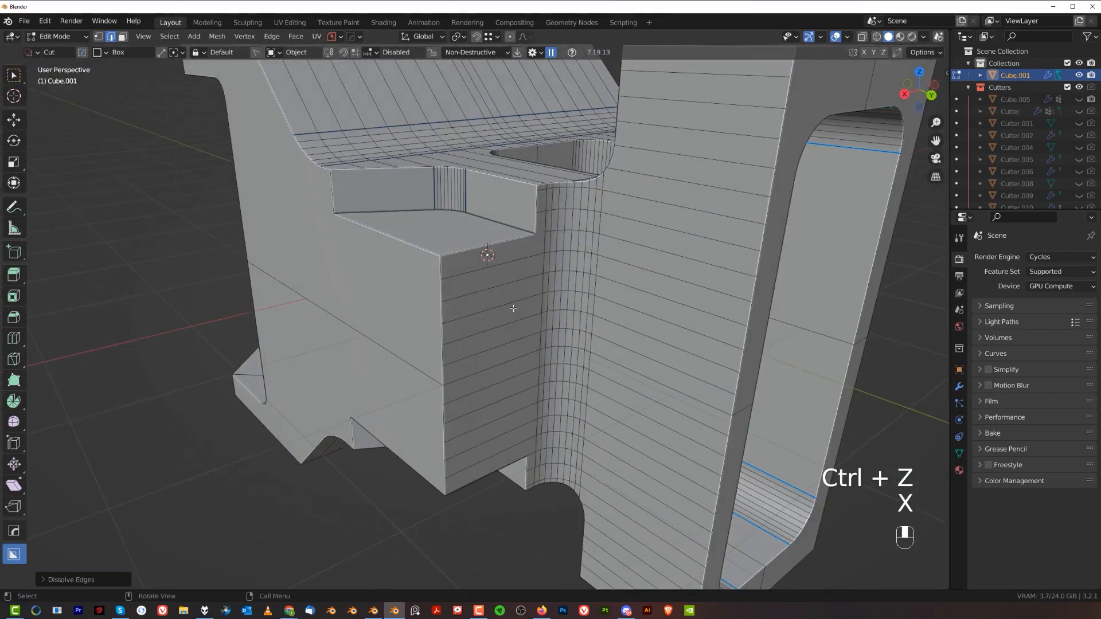
Circle-select the parallel horizontal edges on the side shoulder's rear-facing face and dissolve them with Dissolve Edges.
{"action": "key", "text": "x"}
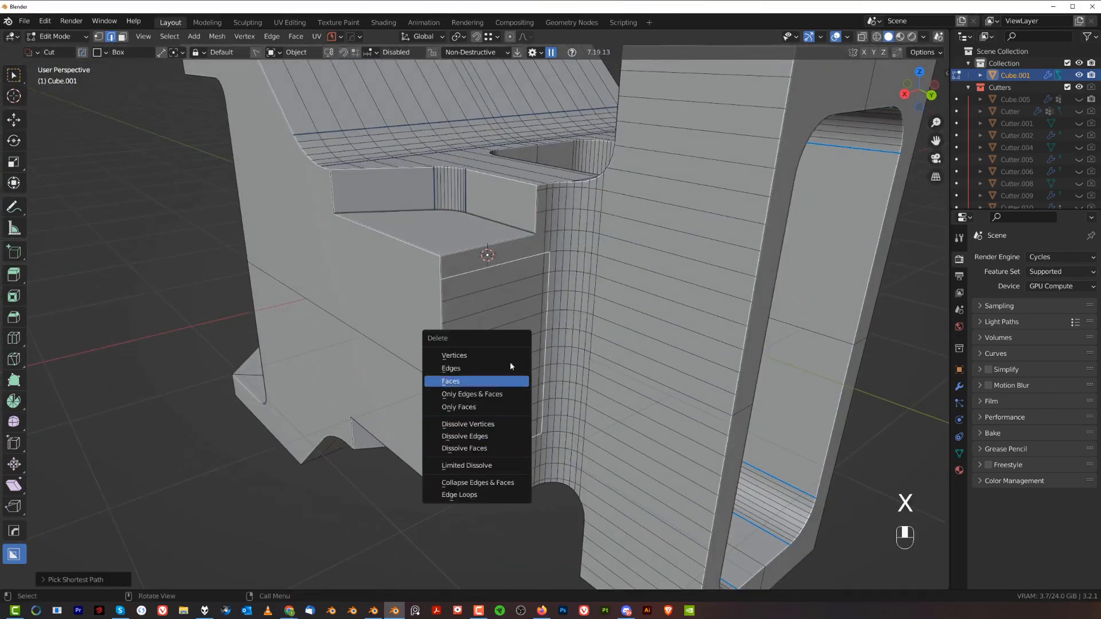
{"action": "key", "text": "ctrl+z"}
{"action": "key", "text": "q"}
{"action": "key", "text": "w"}
{"action": "key", "text": "w"}
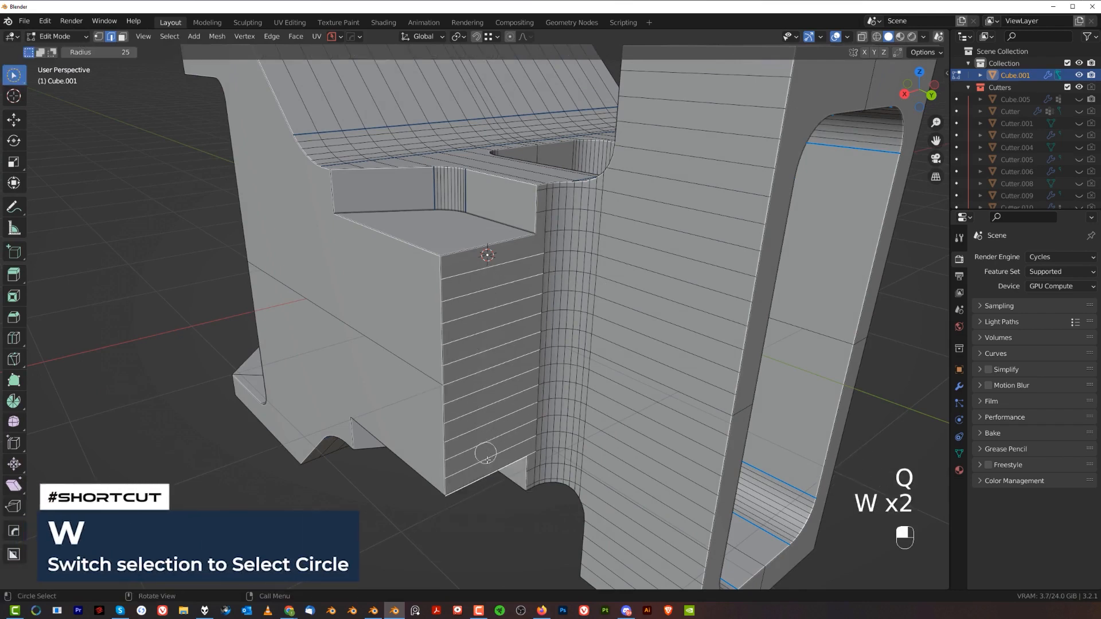
{"action": "key", "text": "x"}
{"action": "left_click", "coordinate": [489, 374]}
{"action": "key", "text": "x"}
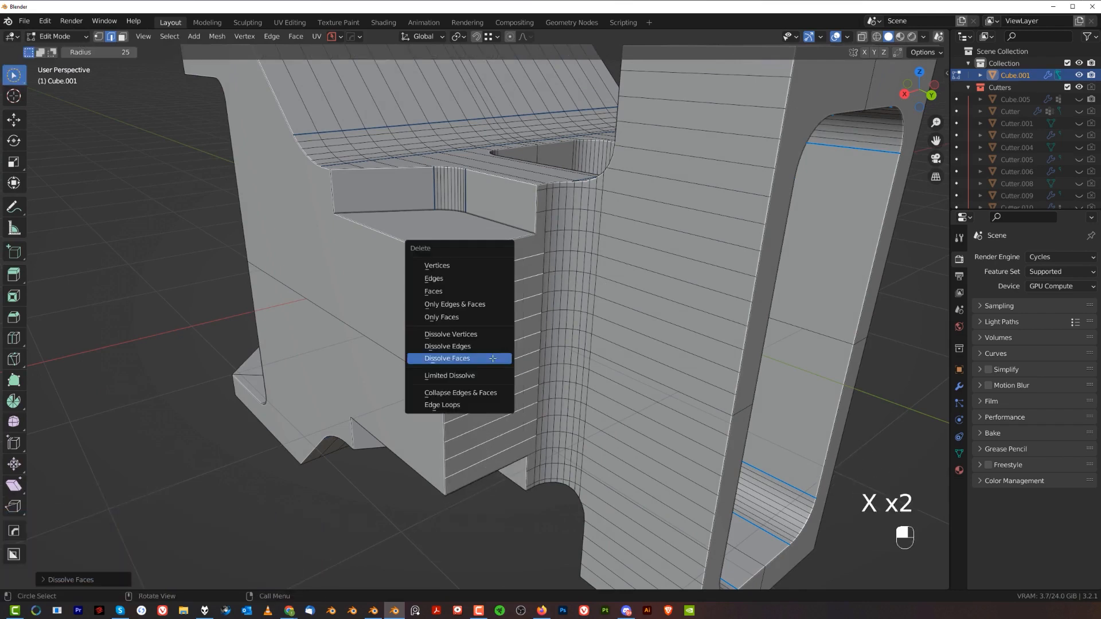
{"action": "left_click", "coordinate": [489, 347]}
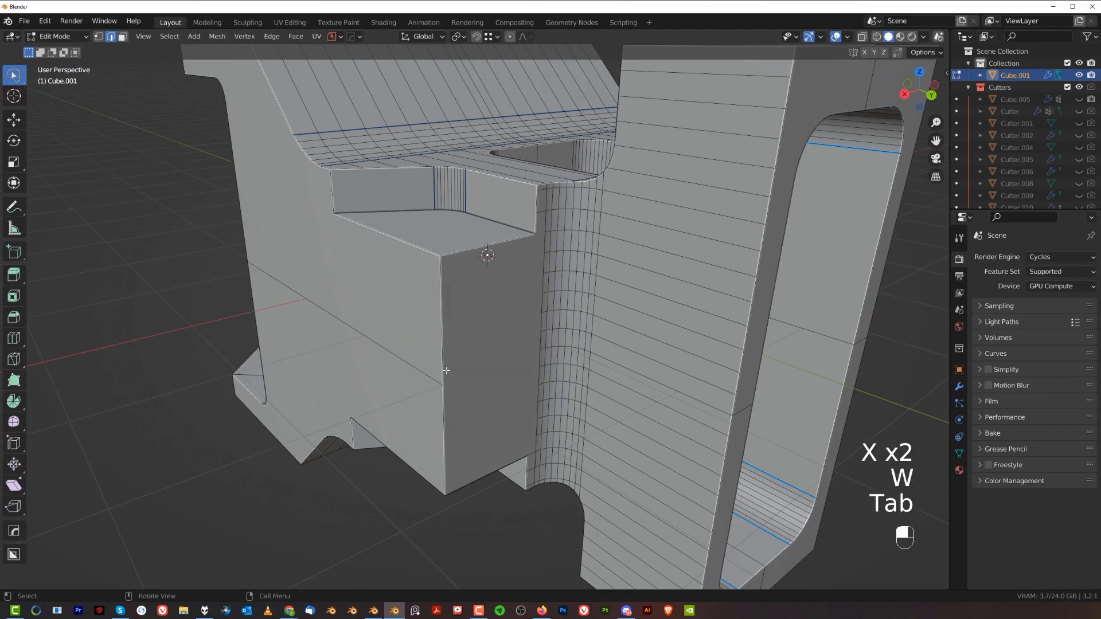
Try to bevel the side shoulder's vertical corner edge by about 0.15 m, and undo the bevel.
{"action": "scroll", "coordinate": [449, 398], "scroll_direction": "down", "scroll_amount": 5}
{"action": "middle_click_drag", "start_coordinate": [457, 388], "coordinate": [516, 373]}
{"action": "key", "text": "ctrl+b"}
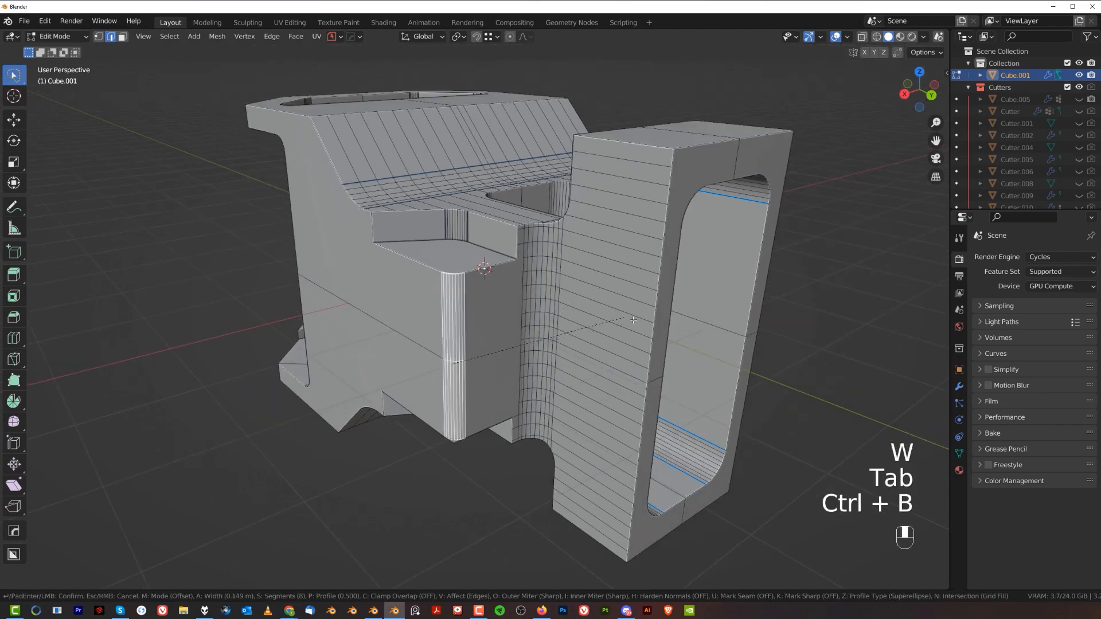
{"action": "left_click", "coordinate": [646, 330]}
{"action": "middle_click_drag", "start_coordinate": [505, 447], "coordinate": [510, 188]}
{"action": "scroll", "coordinate": [503, 338], "scroll_direction": "up", "scroll_amount": 3}
{"action": "key", "text": "ctrl+z"}
Try to dissolve the extra edge at the lower side step with Dissolve Vertices and Dissolve Edges, undoing each attempt.
{"action": "scroll", "coordinate": [497, 229], "scroll_direction": "up", "scroll_amount": 2}
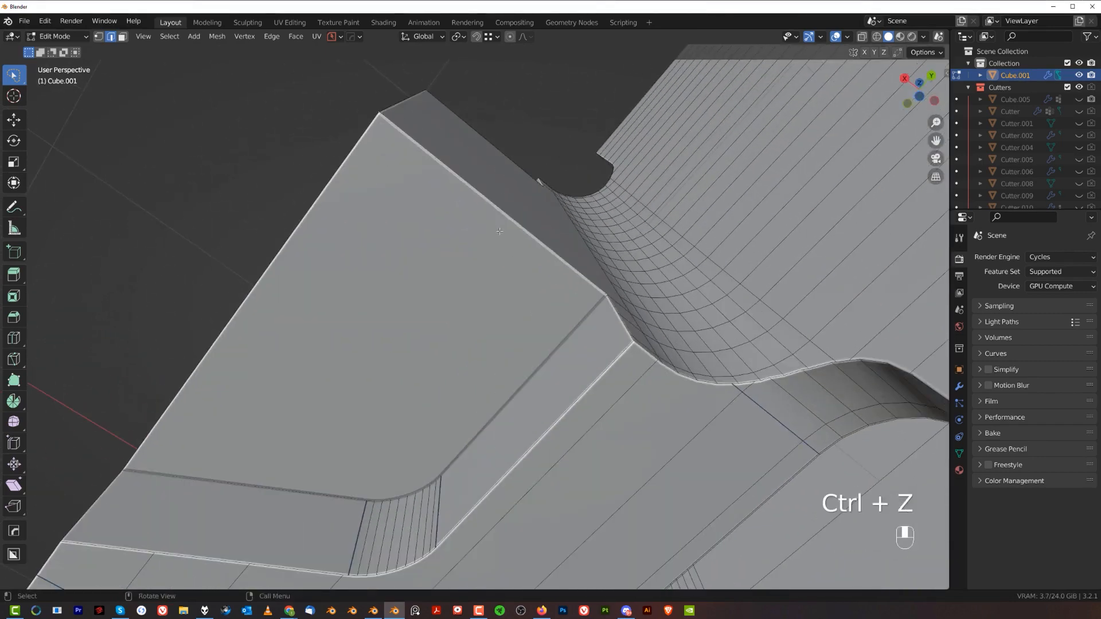
{"action": "key", "text": "x"}
{"action": "left_click", "coordinate": [502, 232]}
{"action": "key", "text": "ctrl+z"}
{"action": "key", "text": "x"}
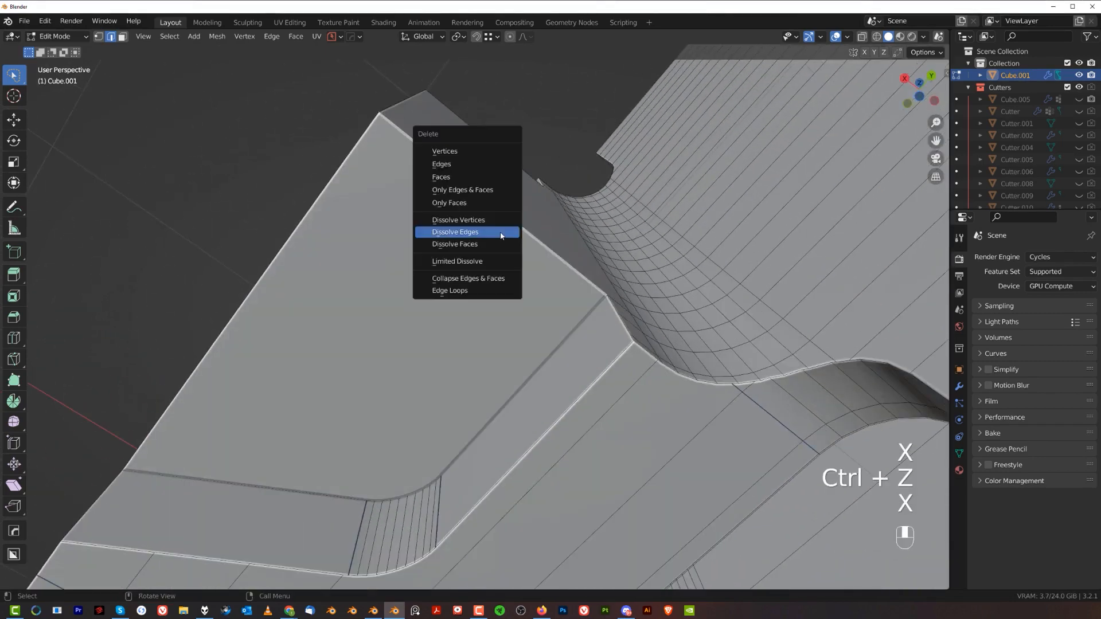
{"action": "left_click", "coordinate": [501, 232]}
{"action": "middle_click_drag", "start_coordinate": [501, 236], "coordinate": [474, 317]}
{"action": "key", "text": "ctrl+z"}
Dissolve the extra edge along the rear edge of the lower side step with Dissolve Edges.
{"action": "middle_click_drag", "start_coordinate": [492, 275], "coordinate": [497, 357], "text": "shift"}
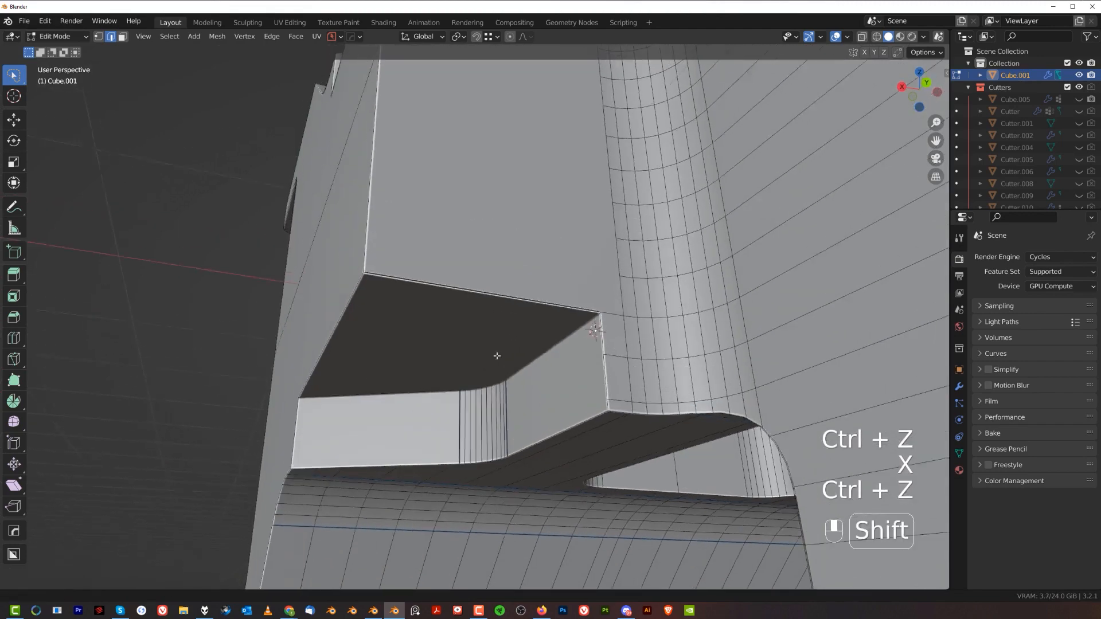
{"action": "scroll", "coordinate": [497, 356], "scroll_direction": "up", "scroll_amount": 2}
{"action": "scroll", "coordinate": [491, 310], "scroll_direction": "down", "scroll_amount": 6}
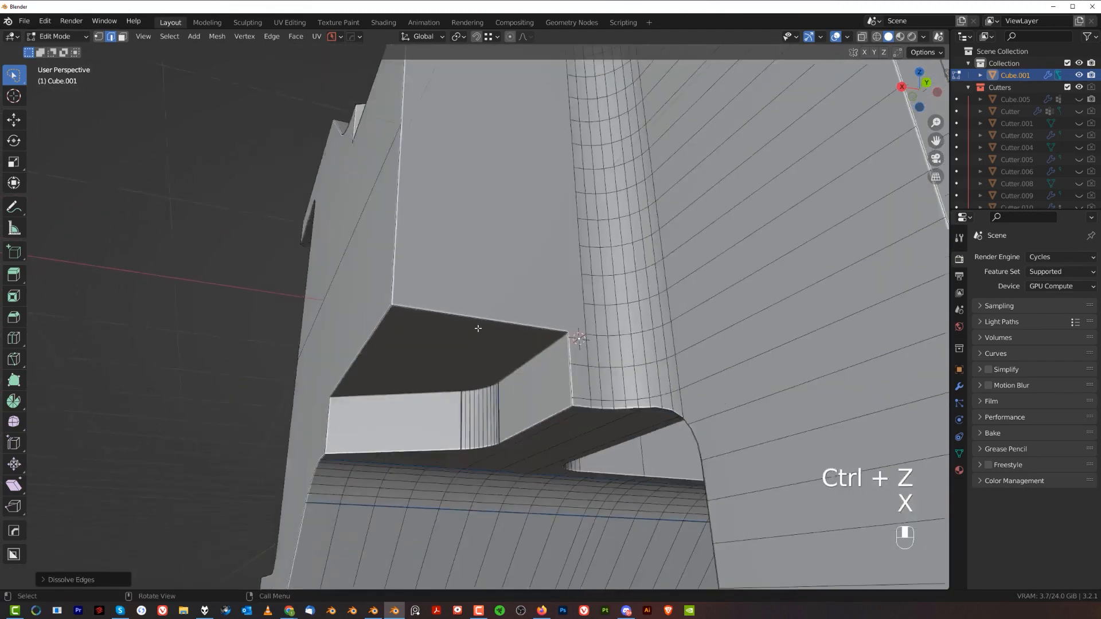
Bevel the side shoulder's vertical corner edge into a rounded corner and mirror it to the other side with MACHIN3 Symmetrize.
{"action": "middle_click_drag", "start_coordinate": [460, 285], "coordinate": [472, 304]}
{"action": "scroll", "coordinate": [470, 299], "scroll_direction": "down", "scroll_amount": 2}
{"action": "left_click", "coordinate": [449, 246]}
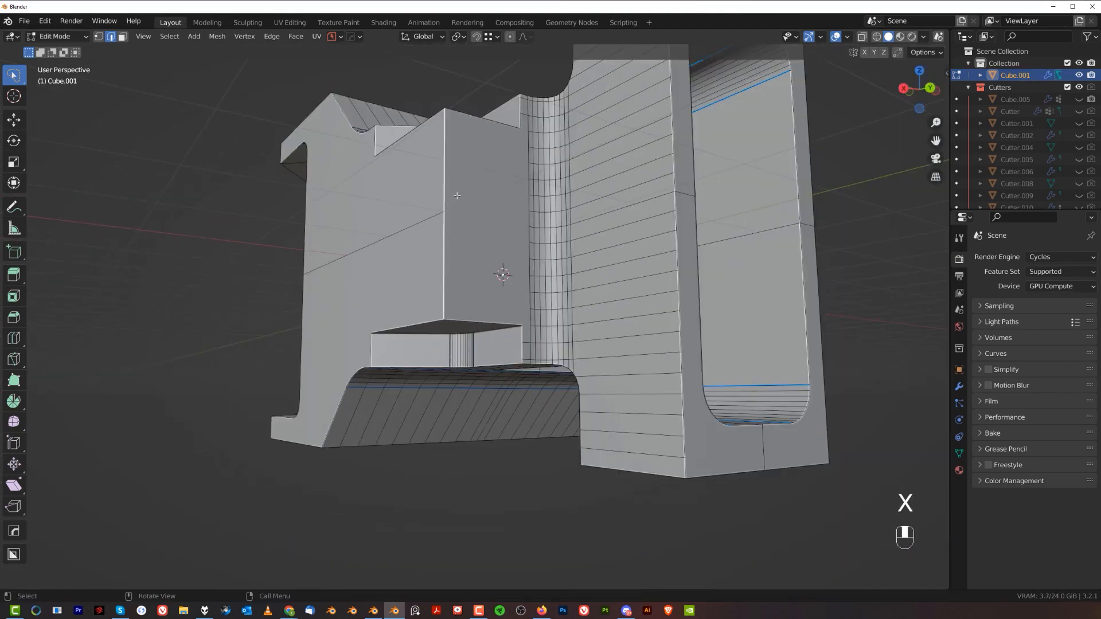
{"action": "left_click", "coordinate": [575, 232]}
{"action": "middle_click_drag", "start_coordinate": [575, 234], "coordinate": [834, 454]}
{"action": "key", "text": "alt+x"}
Circle-select the parallel horizontal edges on the end block's side face, dissolve them with Dissolve Edges, and symmetrize the mesh.
{"action": "middle_click_drag", "start_coordinate": [535, 343], "coordinate": [580, 294]}
{"action": "middle_click_drag", "start_coordinate": [580, 294], "coordinate": [519, 324], "text": "shift"}
{"action": "middle_click_drag", "start_coordinate": [519, 324], "coordinate": [577, 310]}
{"action": "scroll", "coordinate": [479, 342], "scroll_direction": "up", "scroll_amount": 3}
{"action": "middle_click_drag", "start_coordinate": [491, 372], "coordinate": [532, 229], "text": "shift"}
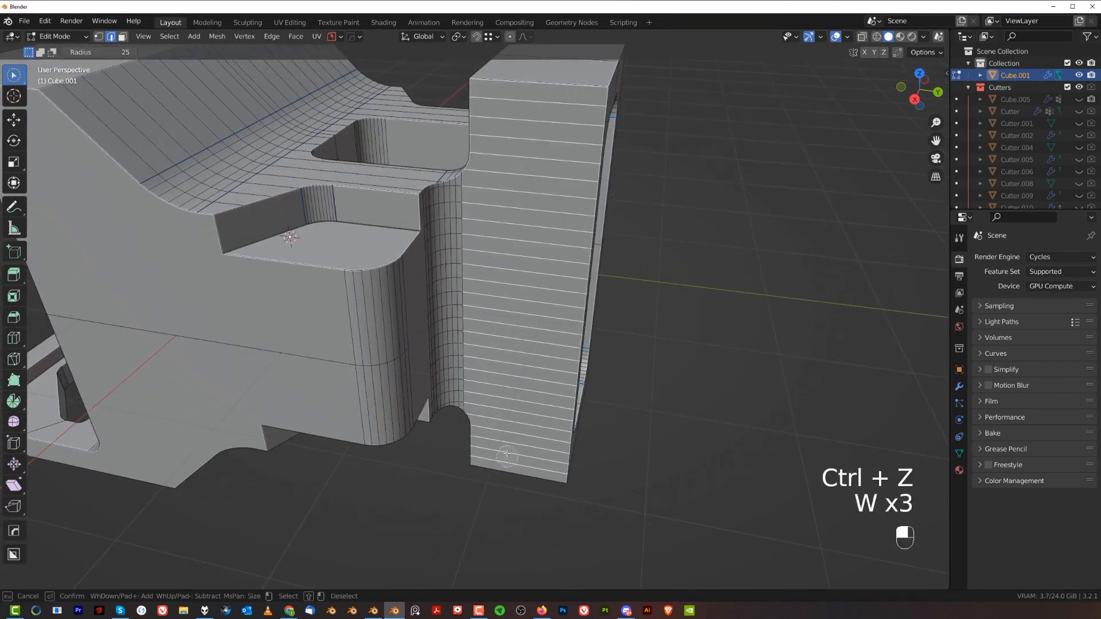
{"action": "middle_click_drag", "start_coordinate": [578, 330], "coordinate": [437, 319]}
{"action": "key", "text": "x"}
{"action": "left_click", "coordinate": [564, 323]}
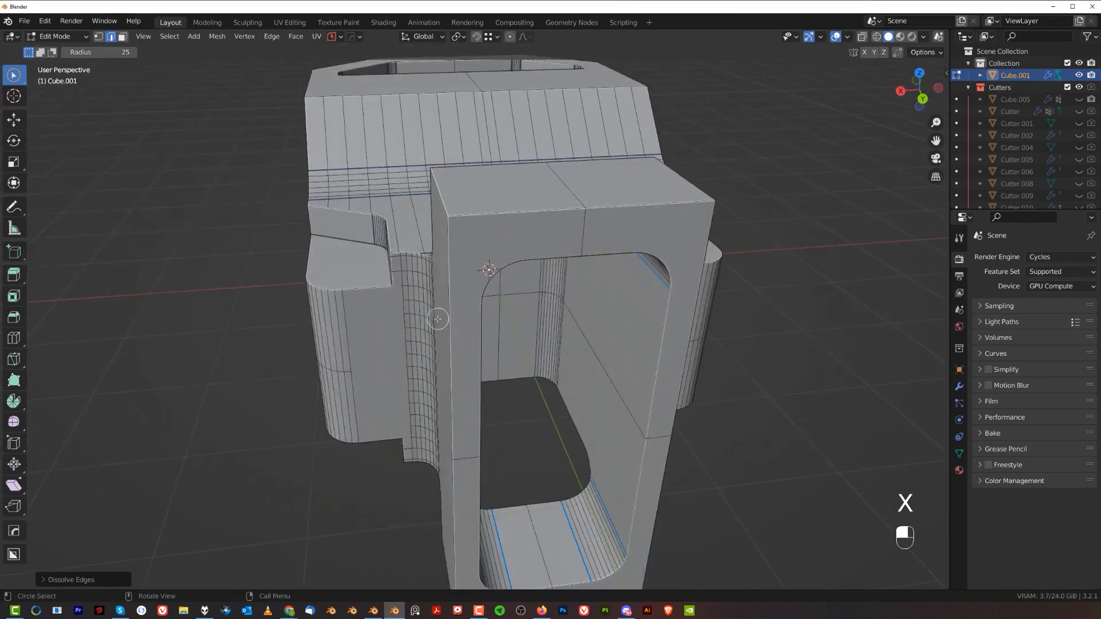
{"action": "key", "text": "alt+x"}
{"action": "middle_click_drag", "start_coordinate": [552, 344], "coordinate": [552, 344]}
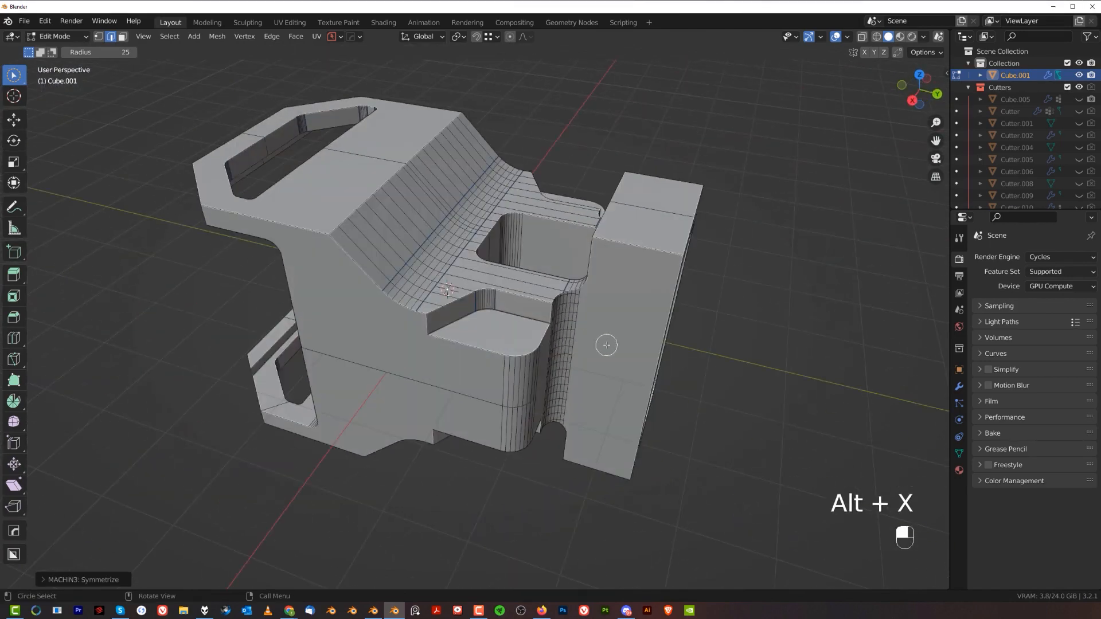
Box-select mode active, bevel the upper and lower outer side edges of the end block by about 0.17 m with 8 segments.
{"action": "key", "text": "q"}
{"action": "key", "text": "w"}
{"action": "scroll", "coordinate": [670, 339], "scroll_direction": "up", "scroll_amount": 2}
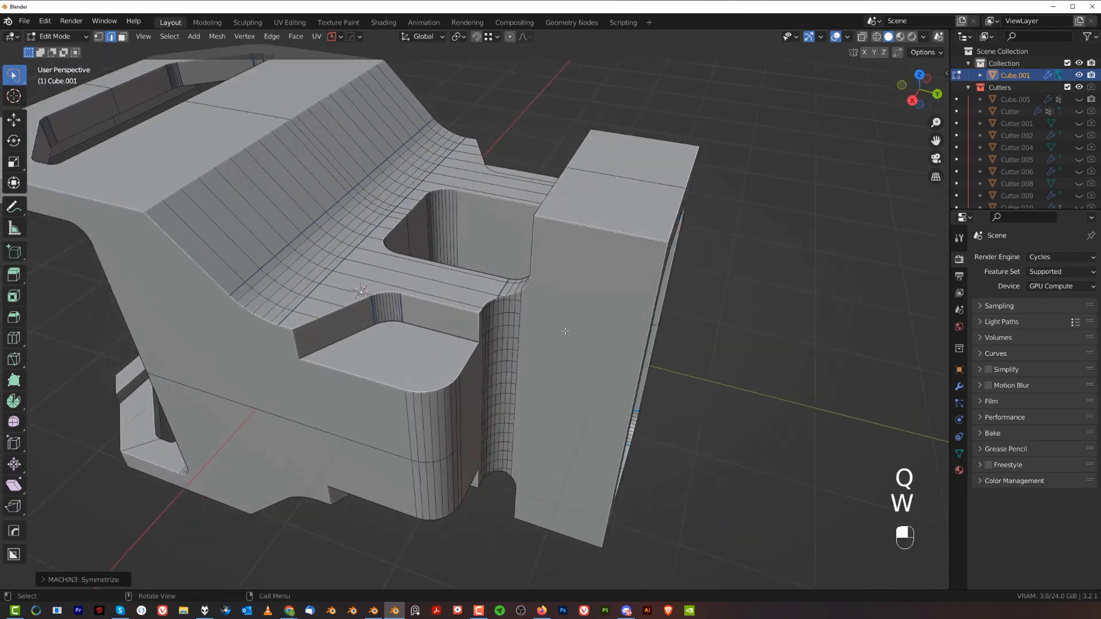
{"action": "middle_click_drag", "start_coordinate": [637, 258], "coordinate": [602, 244]}
{"action": "left_click", "coordinate": [593, 231]}
{"action": "scroll", "coordinate": [596, 247], "scroll_direction": "down", "scroll_amount": 2}
{"action": "middle_click_drag", "start_coordinate": [637, 356], "coordinate": [566, 332]}
{"action": "middle_click_drag", "start_coordinate": [562, 376], "coordinate": [536, 399], "text": "shift"}
{"action": "left_click", "coordinate": [523, 410], "text": "shift"}
{"action": "key", "text": "ctrl+b"}
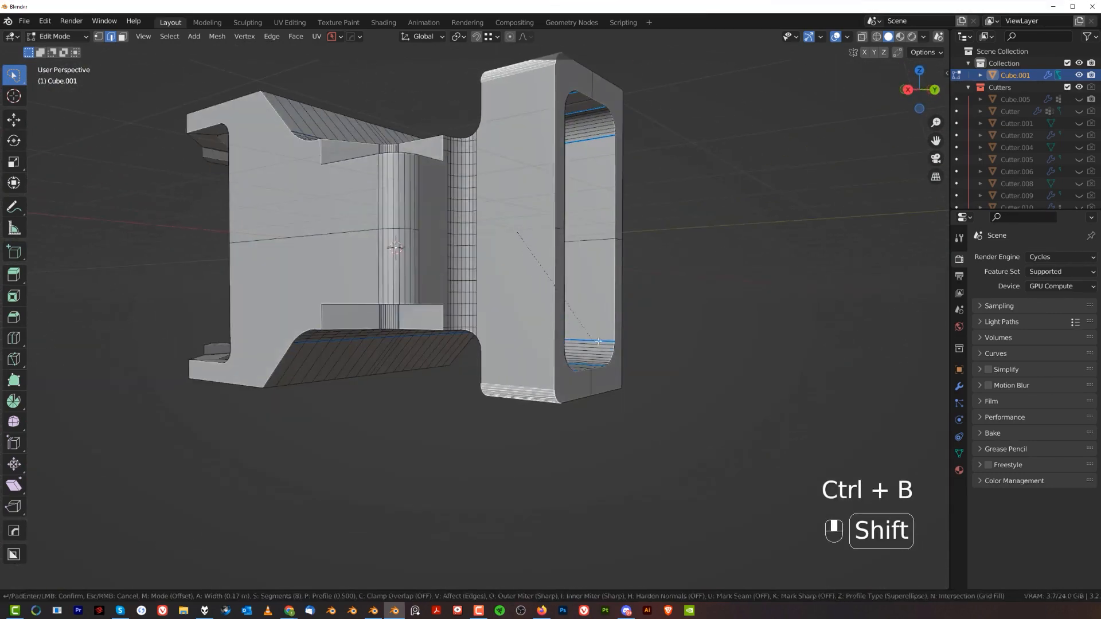
{"action": "left_click", "coordinate": [617, 354]}
Symmetrize the end block's rounded edges to the opposite side and return to Object Mode.
{"action": "middle_click_drag", "start_coordinate": [608, 354], "coordinate": [467, 366]}
{"action": "key", "text": "alt+x"}
{"action": "key", "text": "Tab"}
{"action": "scroll", "coordinate": [579, 235], "scroll_direction": "down", "scroll_amount": 4}
{"action": "middle_click_drag", "start_coordinate": [573, 223], "coordinate": [535, 306]}
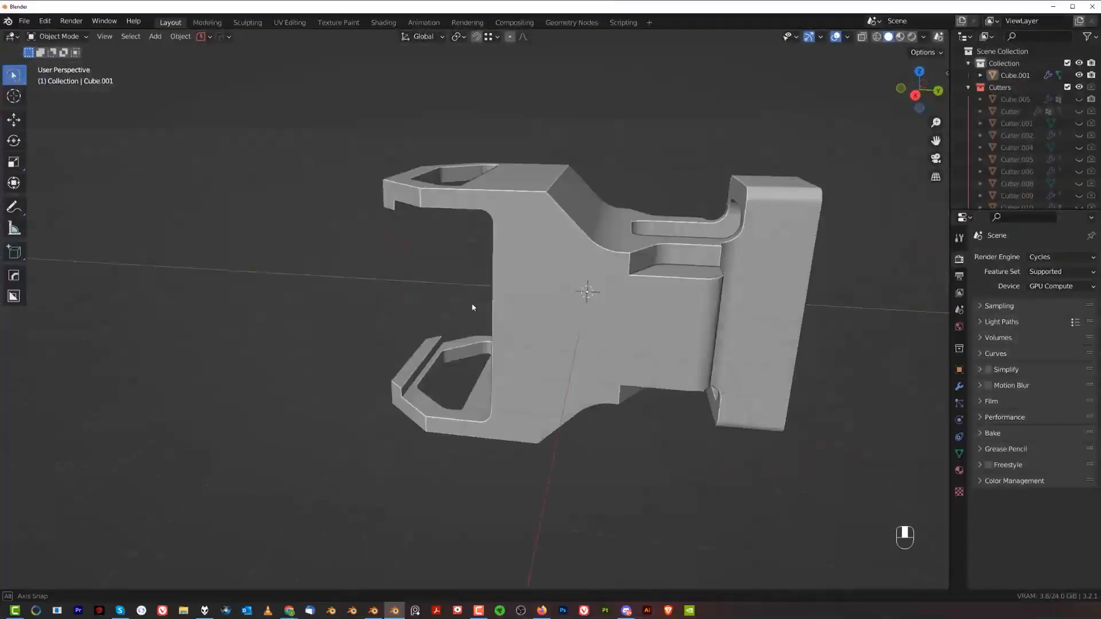
{"action": "middle_click_drag", "start_coordinate": [472, 306], "coordinate": [534, 291]}
Draw a BoxCutter box of about 3.35 by 2.38 on the recessed inner wall and bevel its corners by about 0.19.
{"action": "key", "text": "d"}
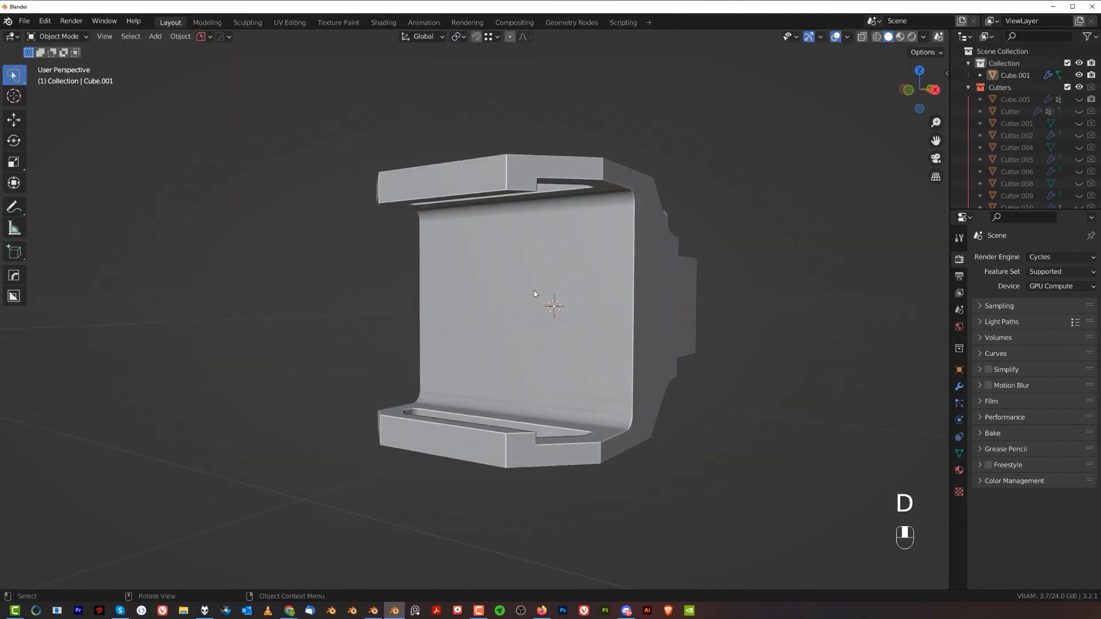
{"action": "key", "text": "d"}
{"action": "key", "text": "alt+w"}
{"action": "key", "text": "d"}
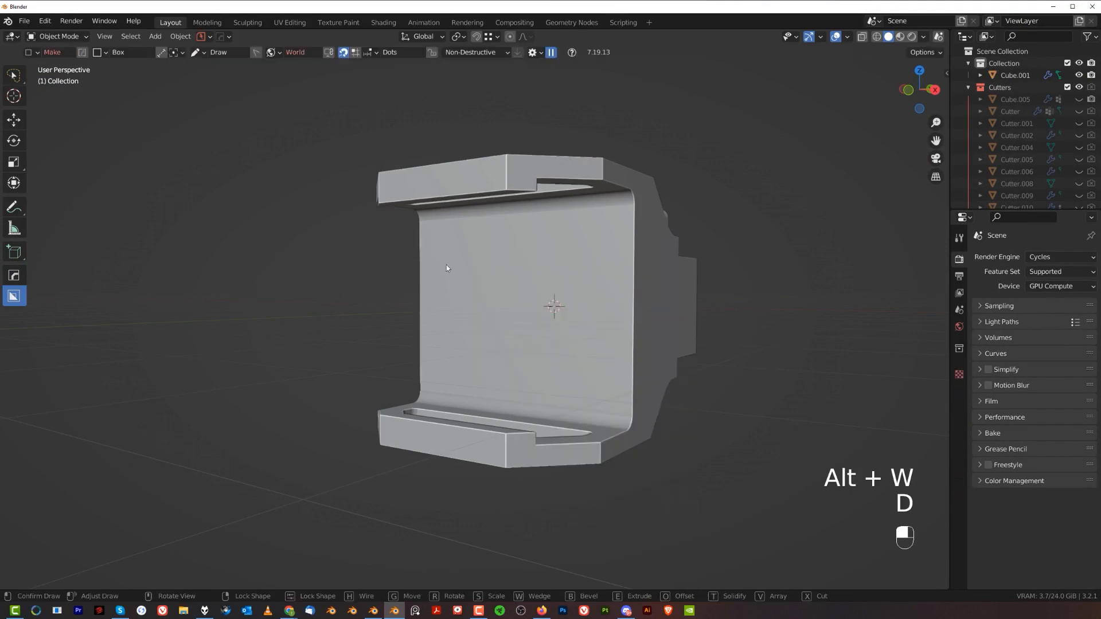
{"action": "left_click_drag", "start_coordinate": [449, 251], "coordinate": [541, 378]}
{"action": "right_click", "coordinate": [533, 317]}
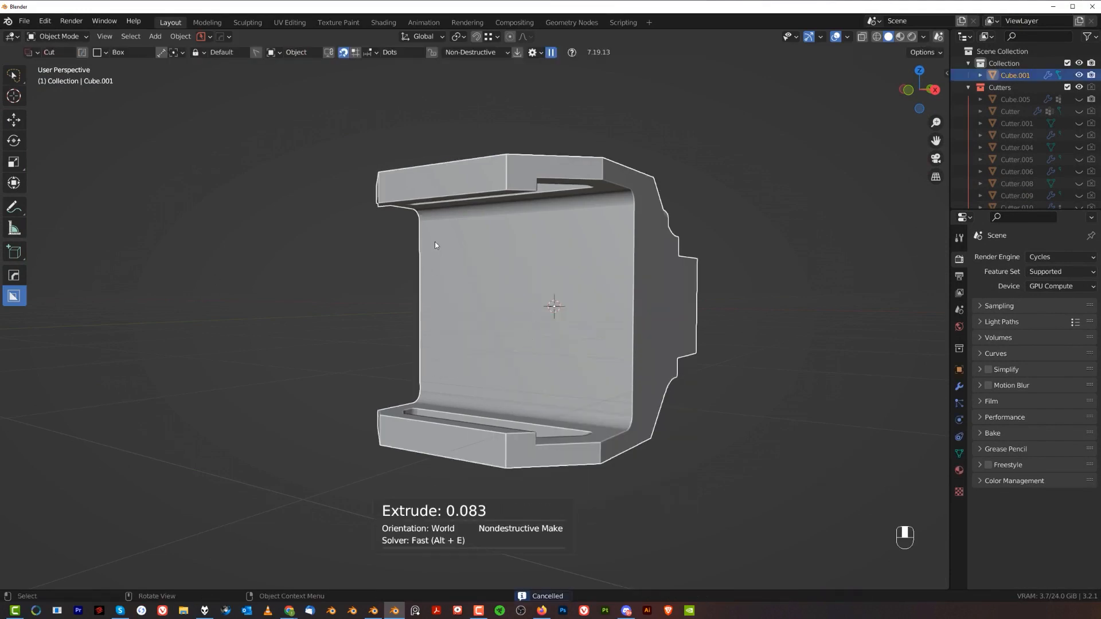
{"action": "mouse_move", "coordinate": [434, 243]}
{"action": "left_mouse_down"}
{"action": "mouse_move", "coordinate": [539, 347]}
{"action": "mouse_move", "coordinate": [600, 389]}
{"action": "left_mouse_up"}
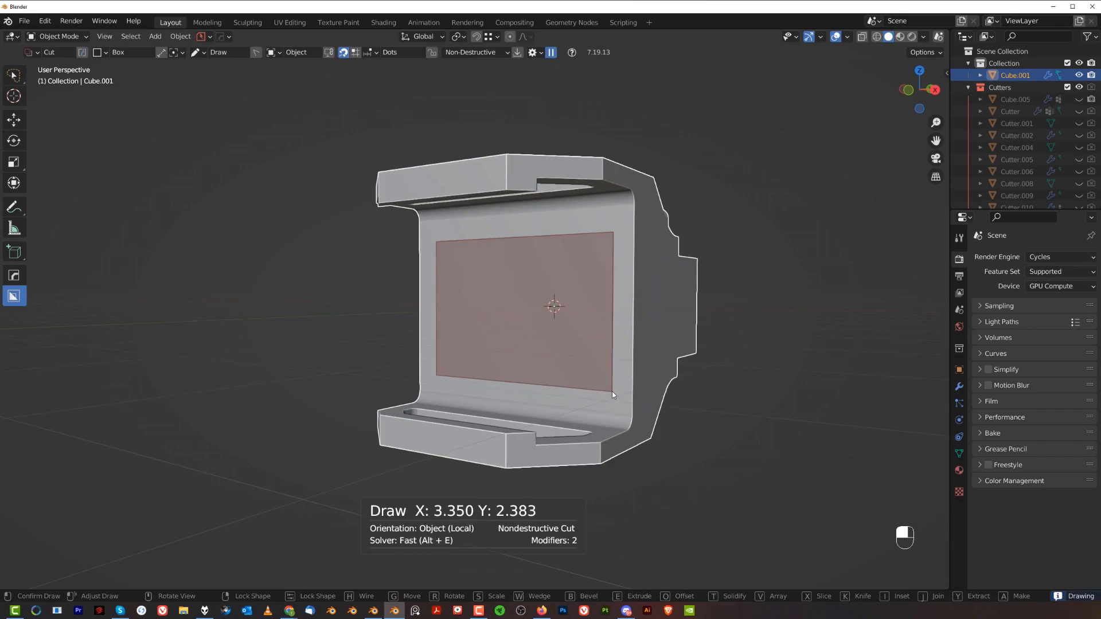
{"action": "key", "text": "b"}
{"action": "left_click_drag", "start_coordinate": [559, 390], "coordinate": [507, 388]}
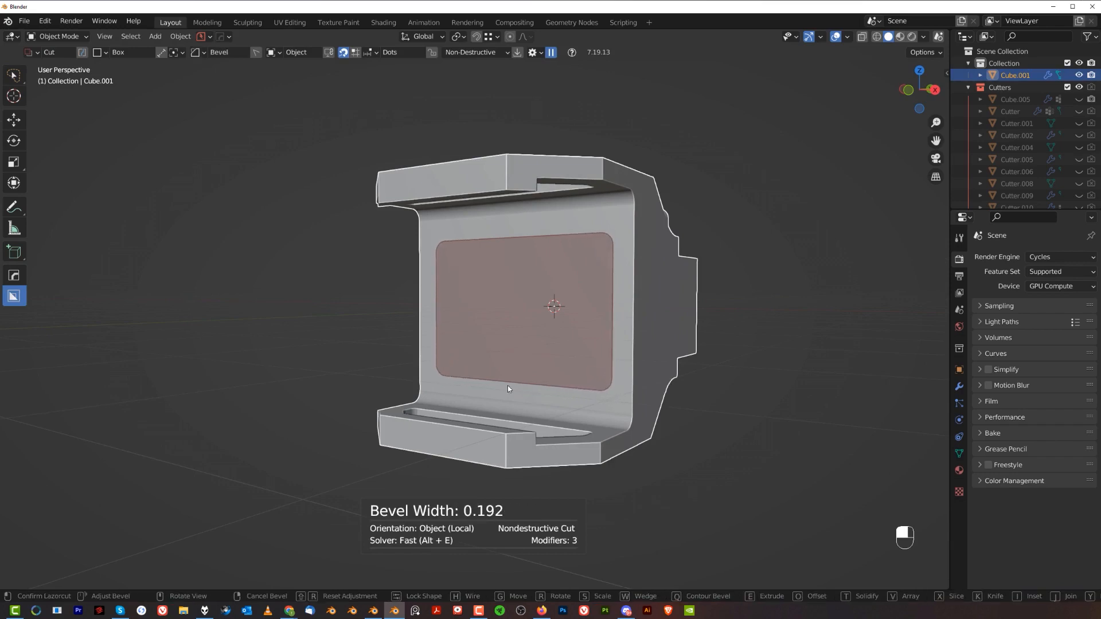
Switch the rounded box to Join, extrude it outward past the two arms, and apply it to the block.
{"action": "key", "text": "Tab"}
{"action": "key", "text": "j"}
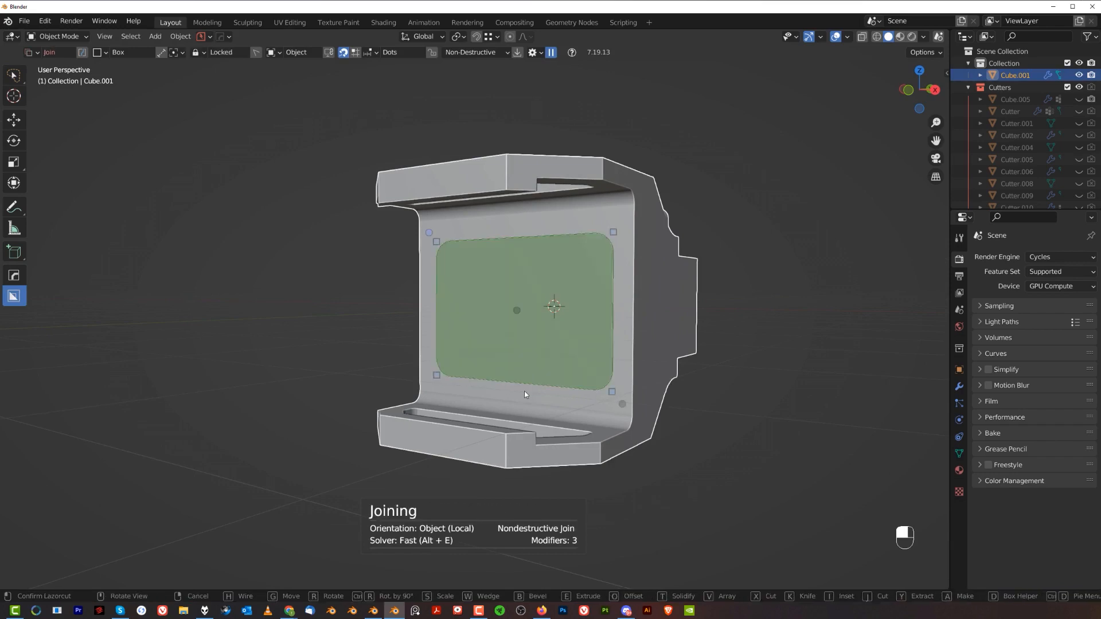
{"action": "key", "text": "e"}
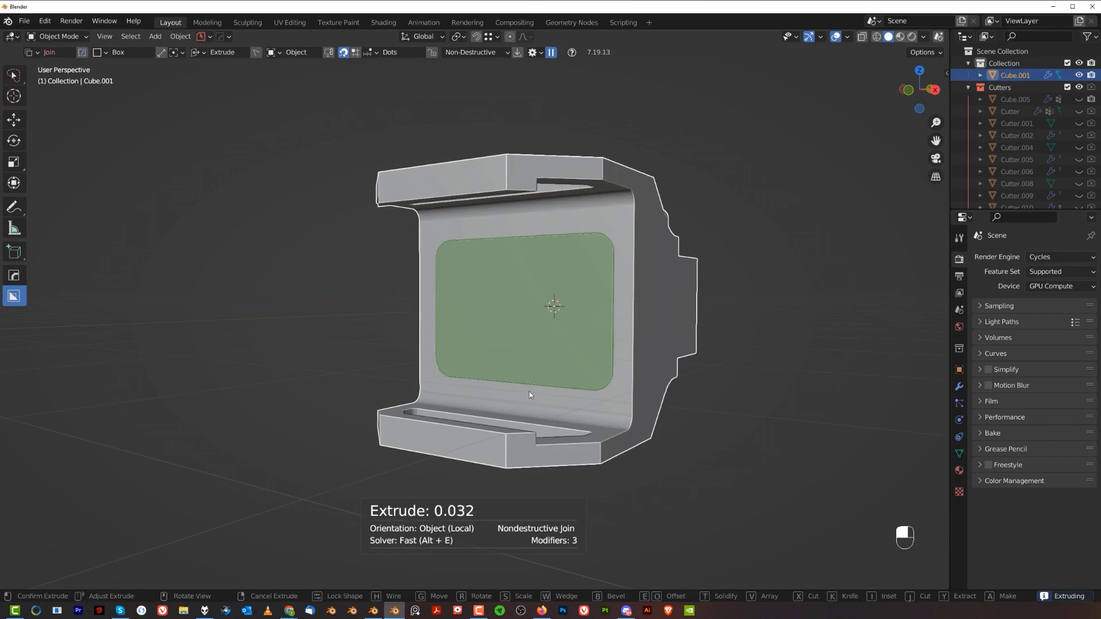
{"action": "key", "text": "e"}
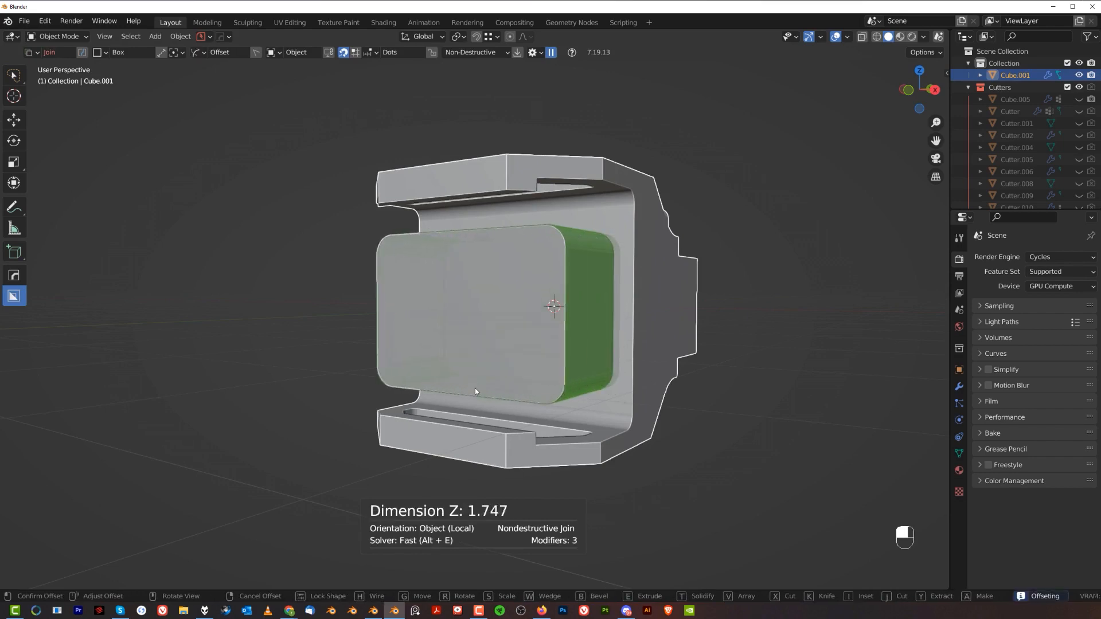
{"action": "left_click", "coordinate": [446, 390]}
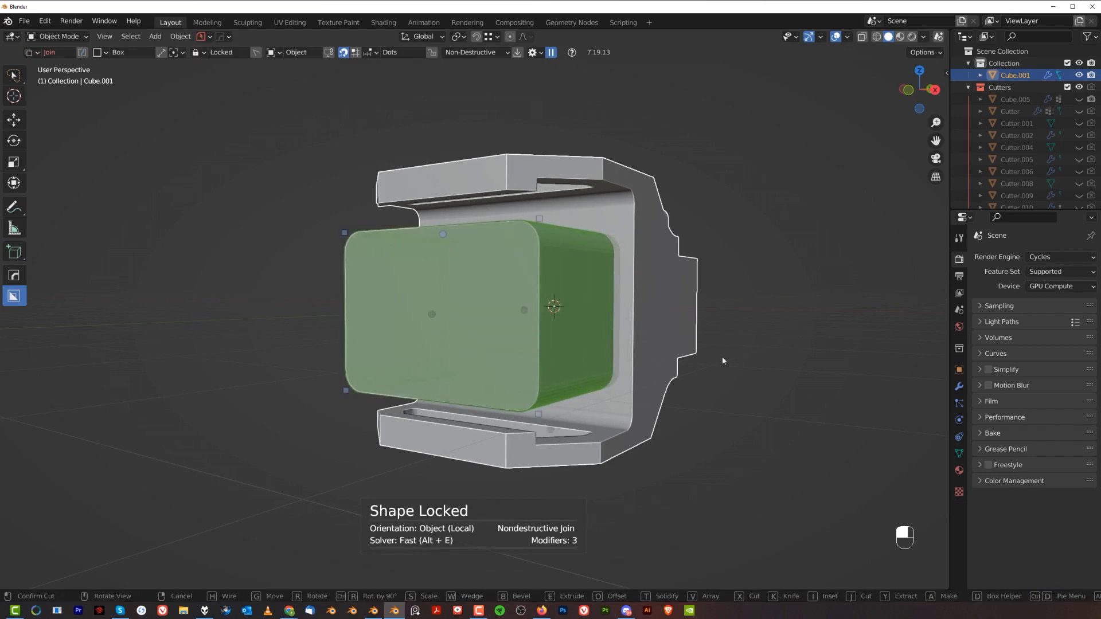
{"action": "left_click", "coordinate": [749, 343]}
Save a new version of the file as untitled_01 with HardOps PowerSave.
{"action": "middle_click_drag", "start_coordinate": [749, 343], "coordinate": [554, 299]}
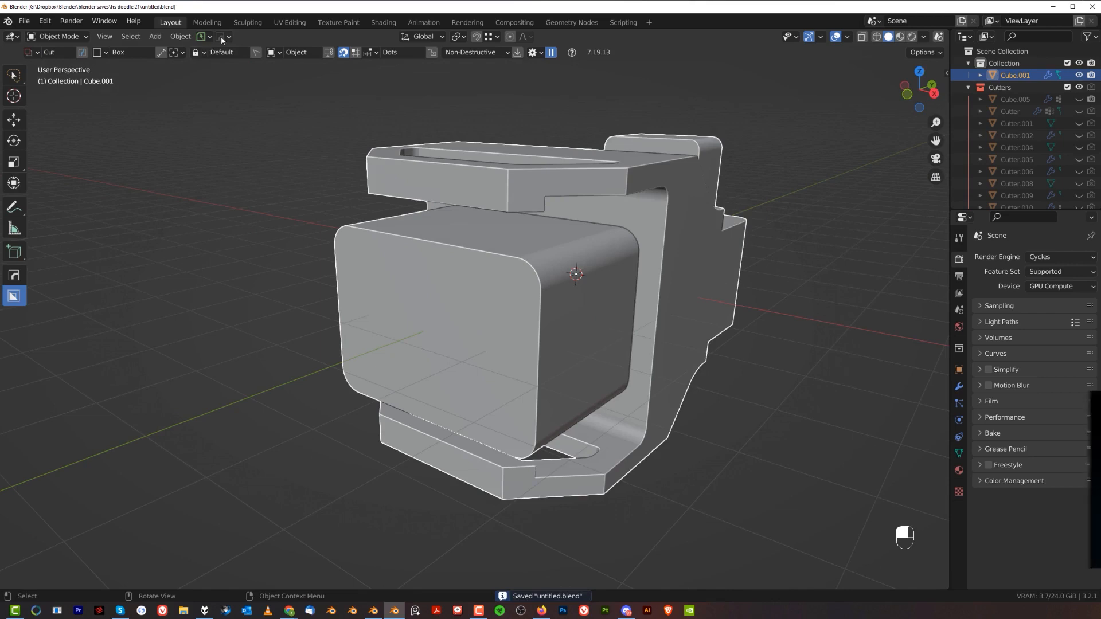
{"action": "left_click", "coordinate": [210, 36]}
{"action": "left_click", "coordinate": [211, 79]}
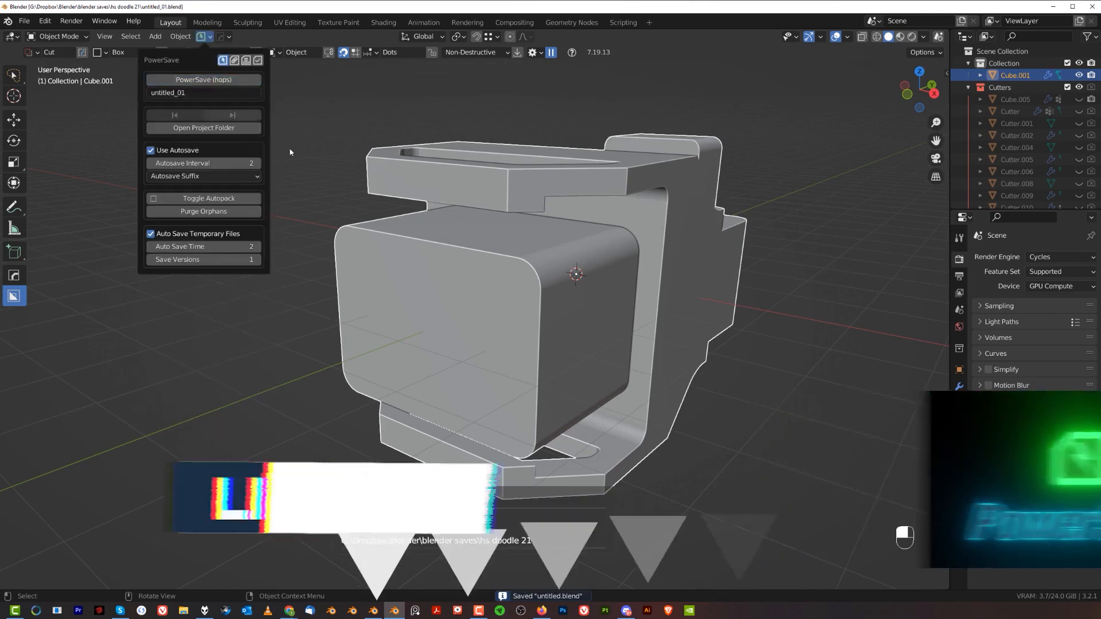
Remove the unnecessary edges from the block with HardOps Clean Mesh.
{"action": "middle_click_drag", "start_coordinate": [486, 364], "coordinate": [509, 244]}
{"action": "key", "text": "Tab"}
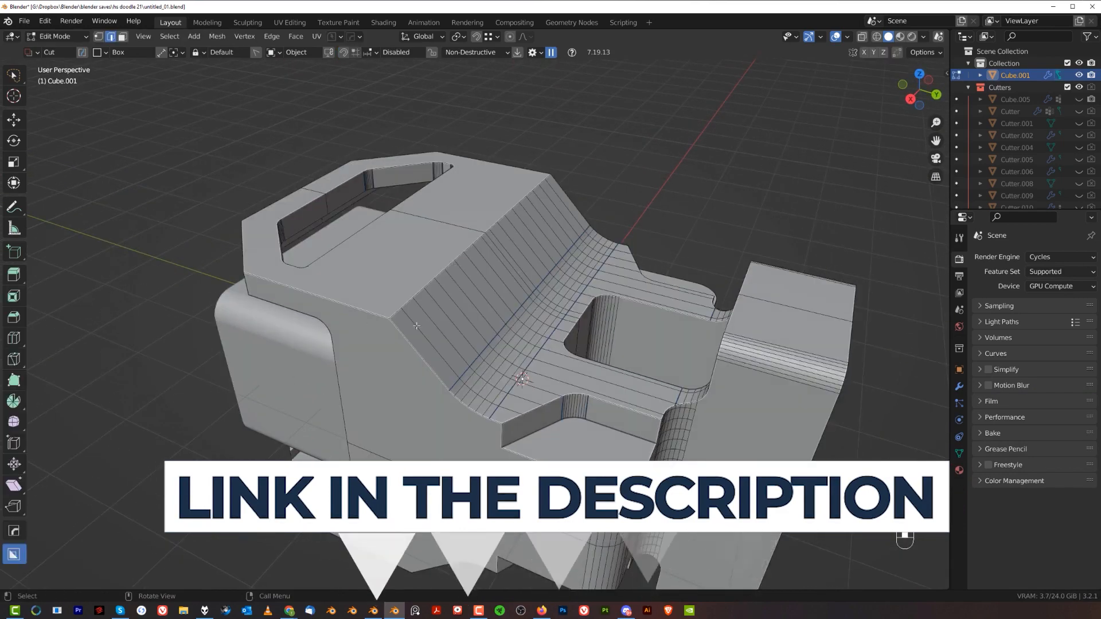
{"action": "key", "text": "Tab"}
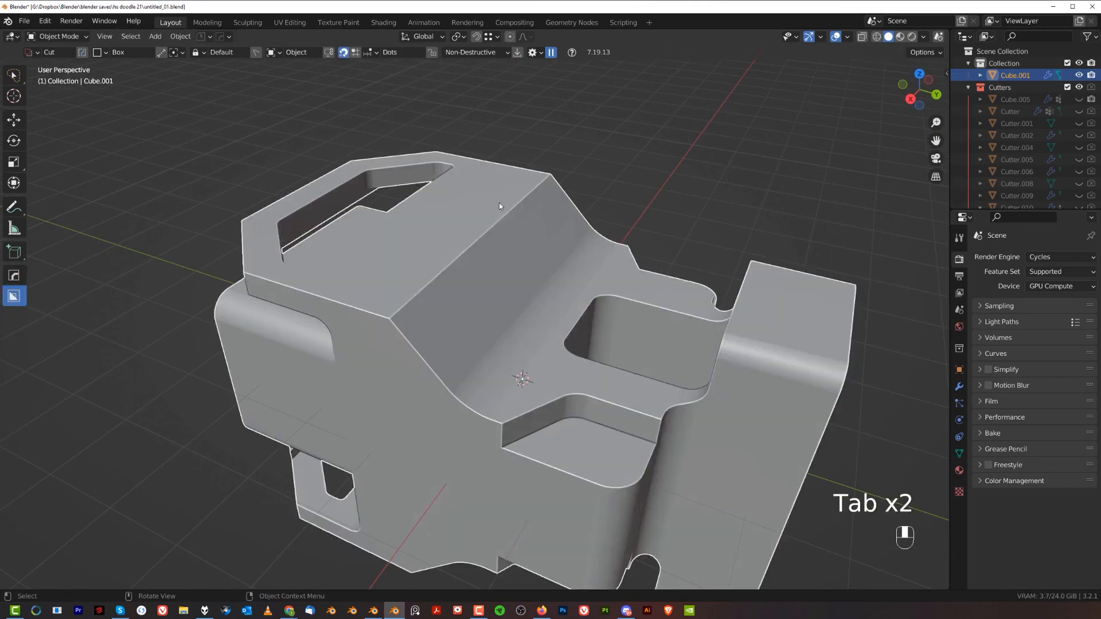
{"action": "key", "text": "q"}
{"action": "mouse_move", "coordinate": [489, 235]}
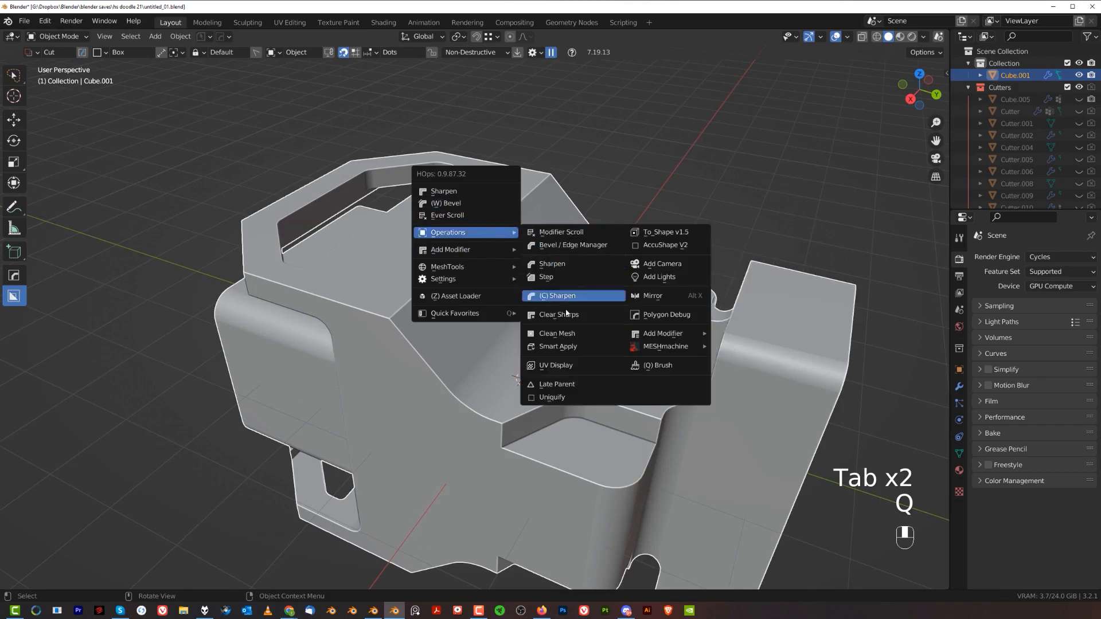
{"action": "left_click", "coordinate": [557, 333]}
Bevel the ridge edge between the block's upper face and its slope, and symmetrize the rounded ridge to the opposite side.
{"action": "key", "text": "Tab"}
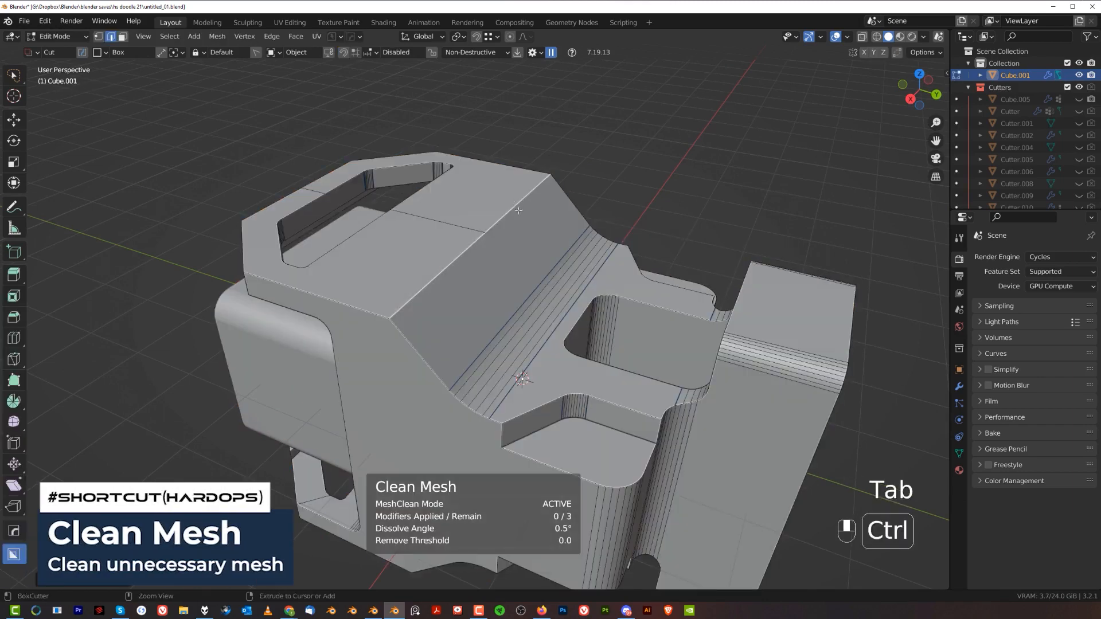
{"action": "left_click", "coordinate": [744, 340]}
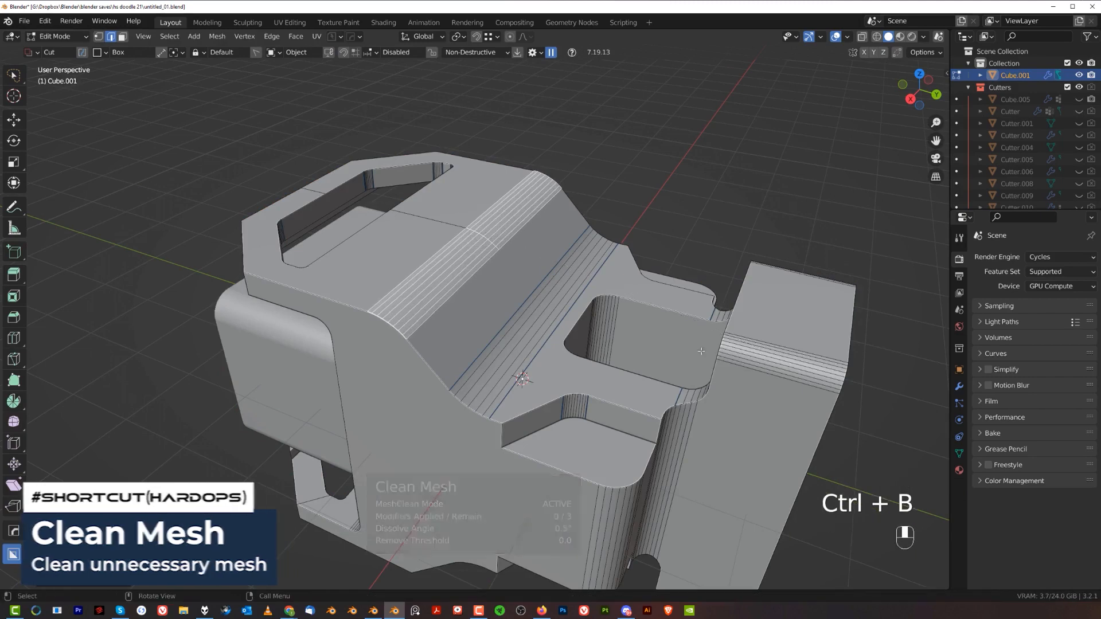
{"action": "middle_click_drag", "start_coordinate": [744, 340], "coordinate": [605, 287]}
{"action": "middle_click_drag", "start_coordinate": [581, 455], "coordinate": [401, 208]}
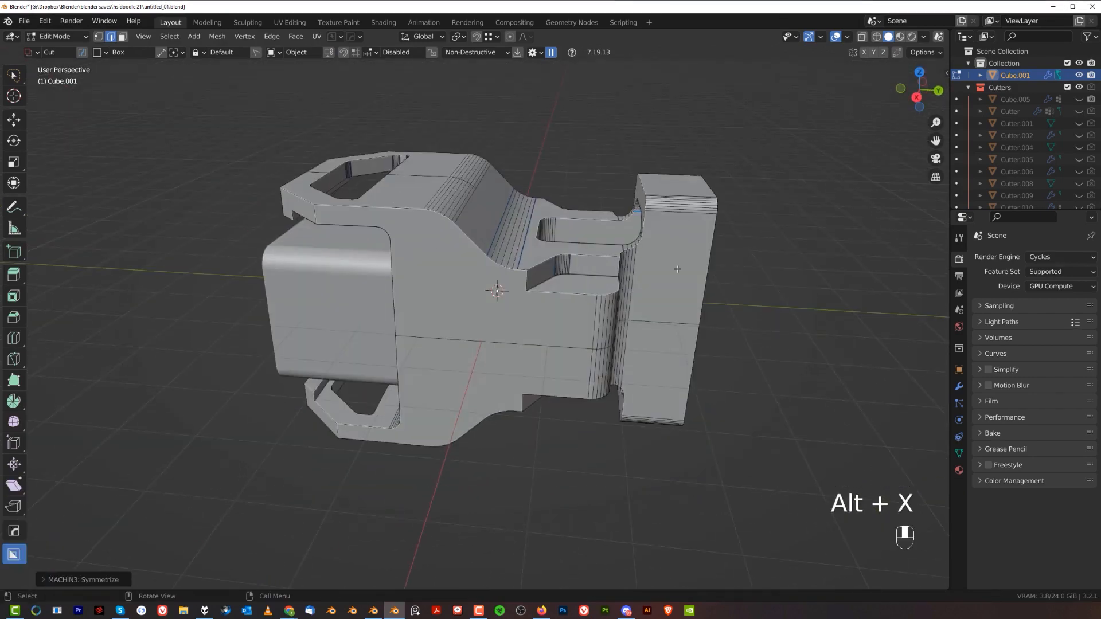
{"action": "key", "text": "Tab"}
In the right orthographic view, knife a horizontal cut from the side notch's lower corner to the body's rear vertical edge.
{"action": "scroll", "coordinate": [562, 256], "scroll_direction": "up", "scroll_amount": 6}
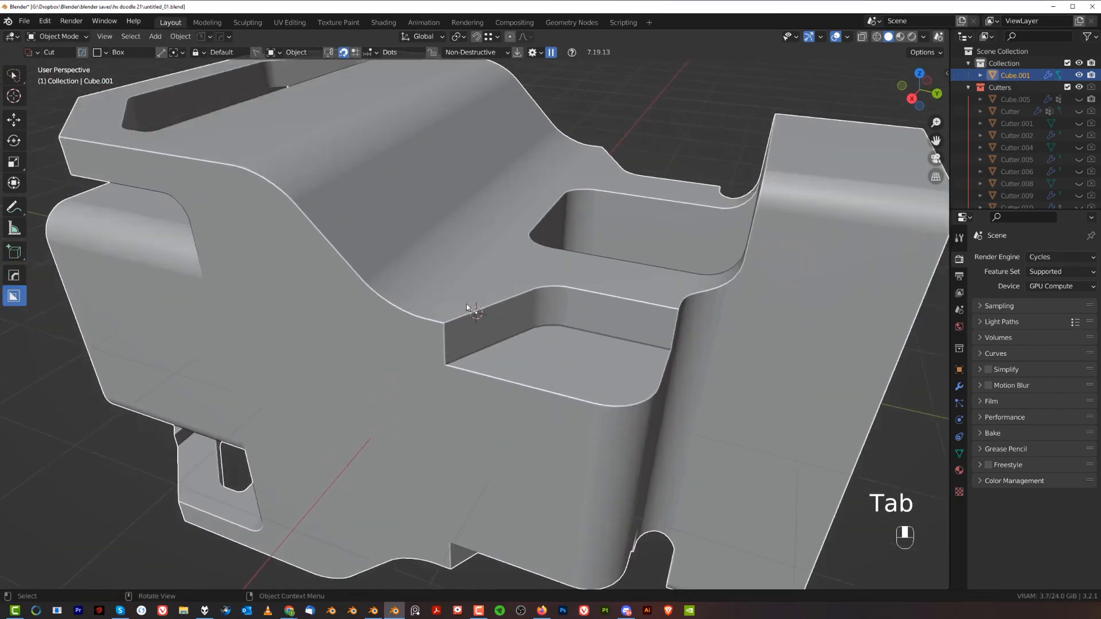
{"action": "middle_click_drag", "start_coordinate": [466, 307], "coordinate": [537, 287]}
{"action": "scroll", "coordinate": [618, 303], "scroll_direction": "down", "scroll_amount": 4}
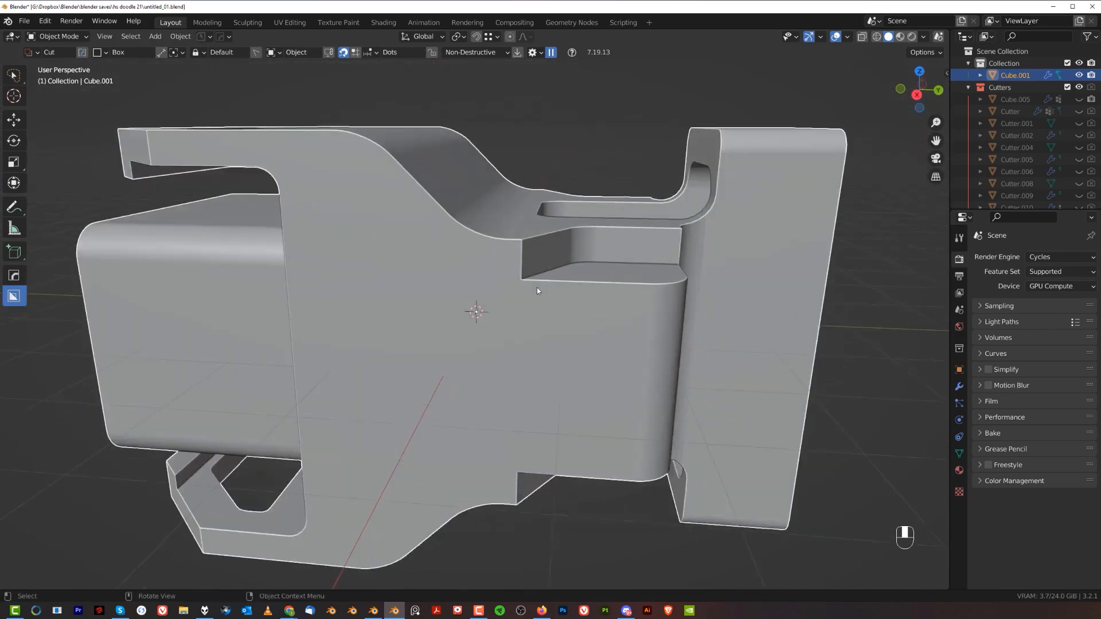
{"action": "scroll", "coordinate": [537, 288], "scroll_direction": "up", "scroll_amount": 4}
{"action": "key", "text": "Tab"}
{"action": "key", "text": "KP_3"}
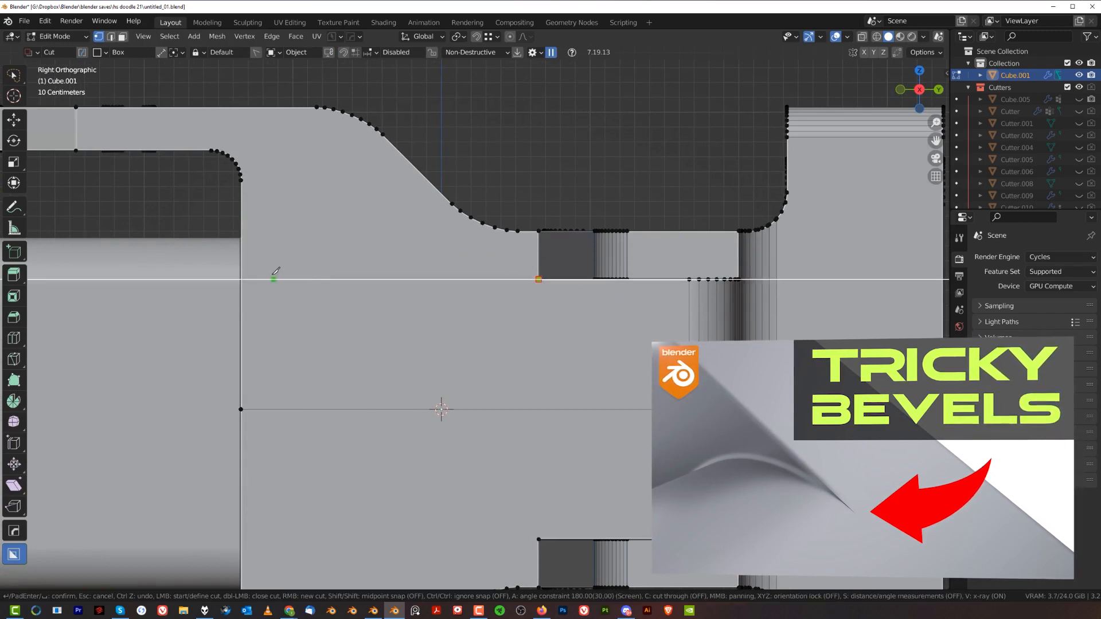
{"action": "left_click", "coordinate": [241, 279]}
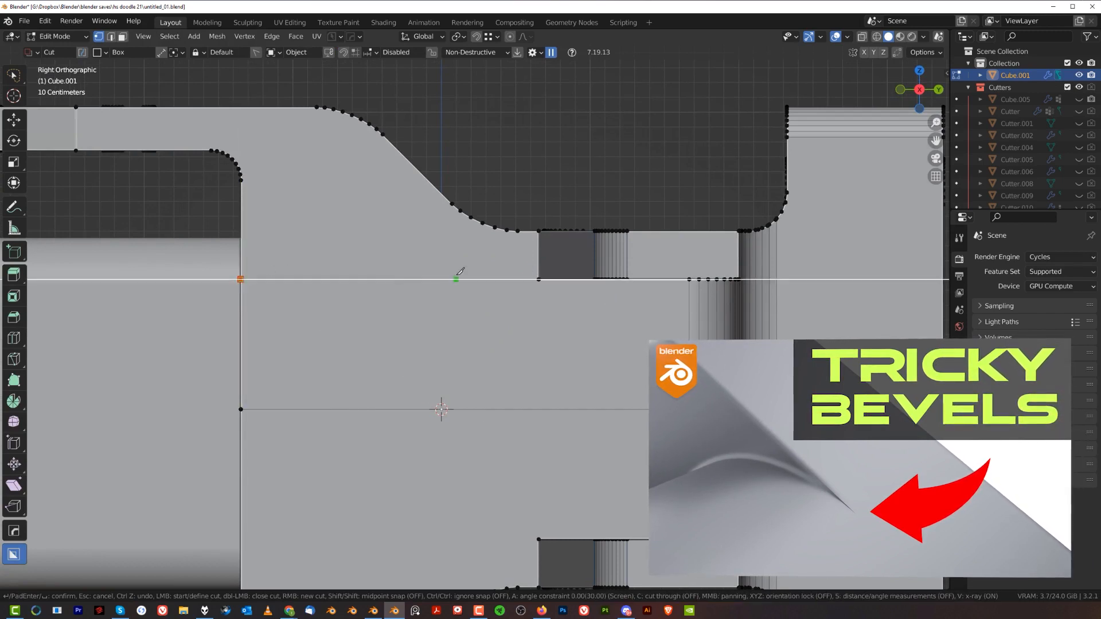
Bevel the short vertical corner edge of the side notch by about 0.1 m with 8 segments.
{"action": "middle_click_drag", "start_coordinate": [441, 268], "coordinate": [438, 283]}
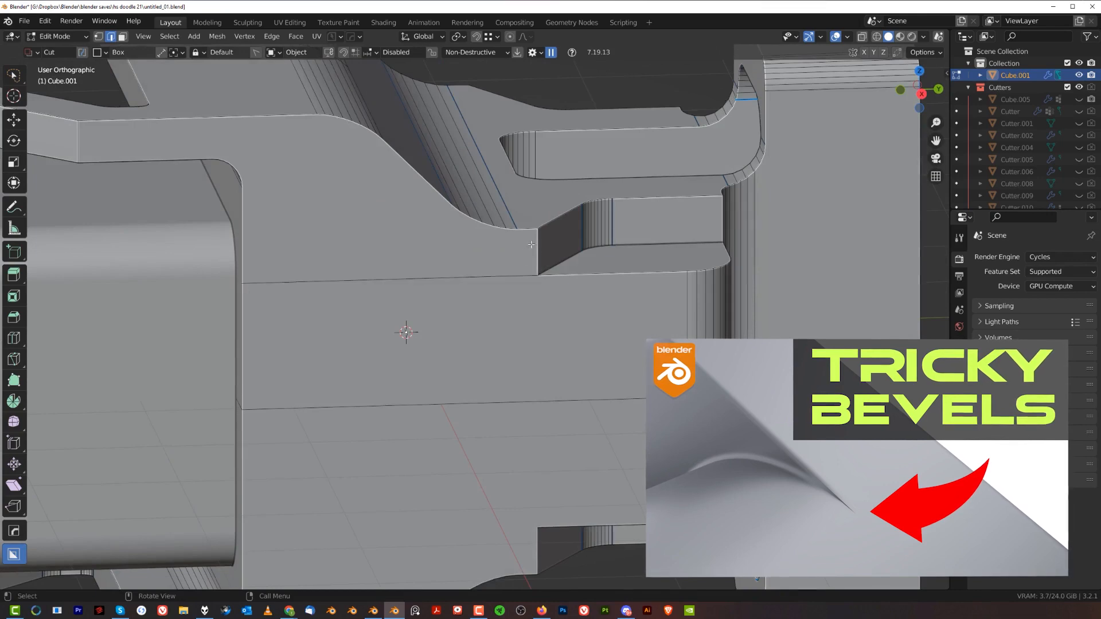
{"action": "middle_click_drag", "start_coordinate": [531, 244], "coordinate": [585, 267]}
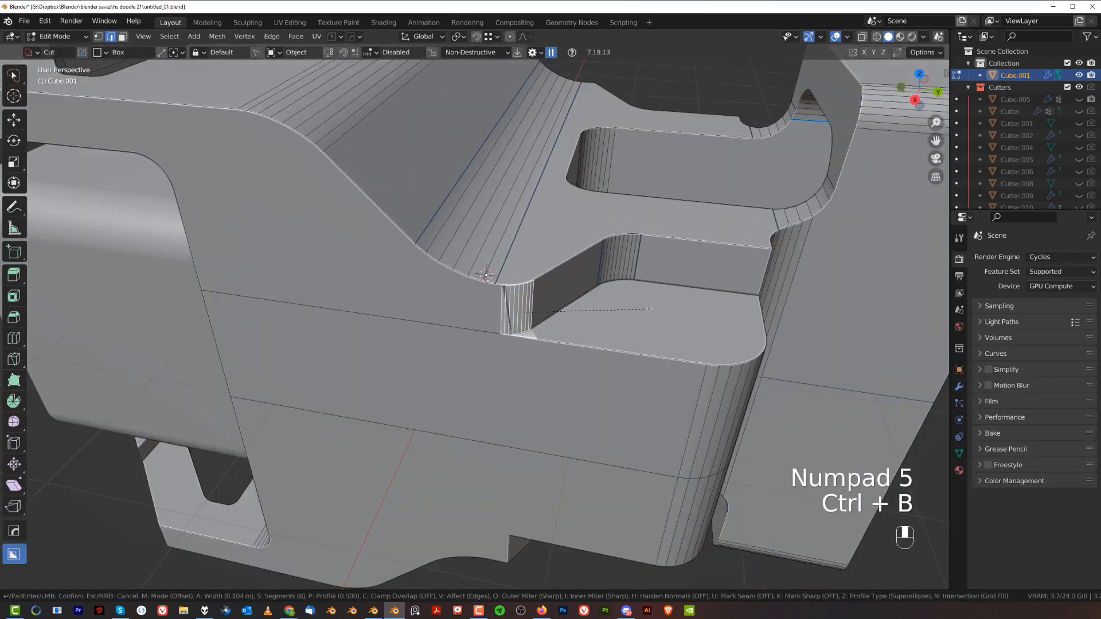
{"action": "left_click", "coordinate": [654, 313]}
{"action": "scroll", "coordinate": [601, 283], "scroll_direction": "up", "scroll_amount": 2}
Run HardOps Clean Mesh on the block to clean up the geometry around the rounded notch corner.
{"action": "key", "text": "Tab"}
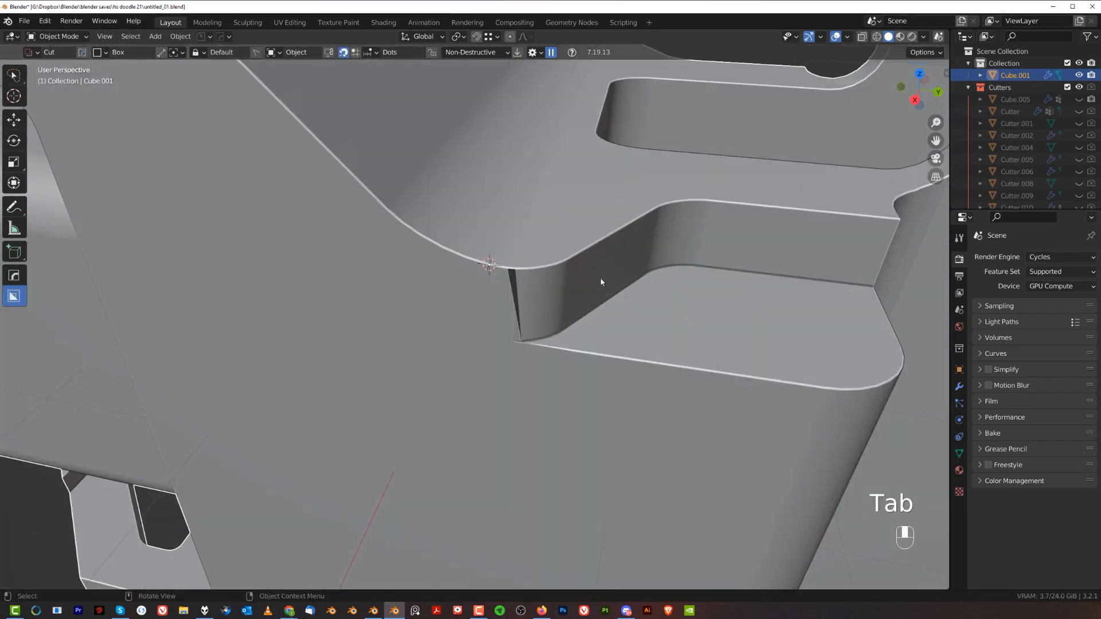
{"action": "key", "text": "q"}
{"action": "mouse_move", "coordinate": [590, 302]}
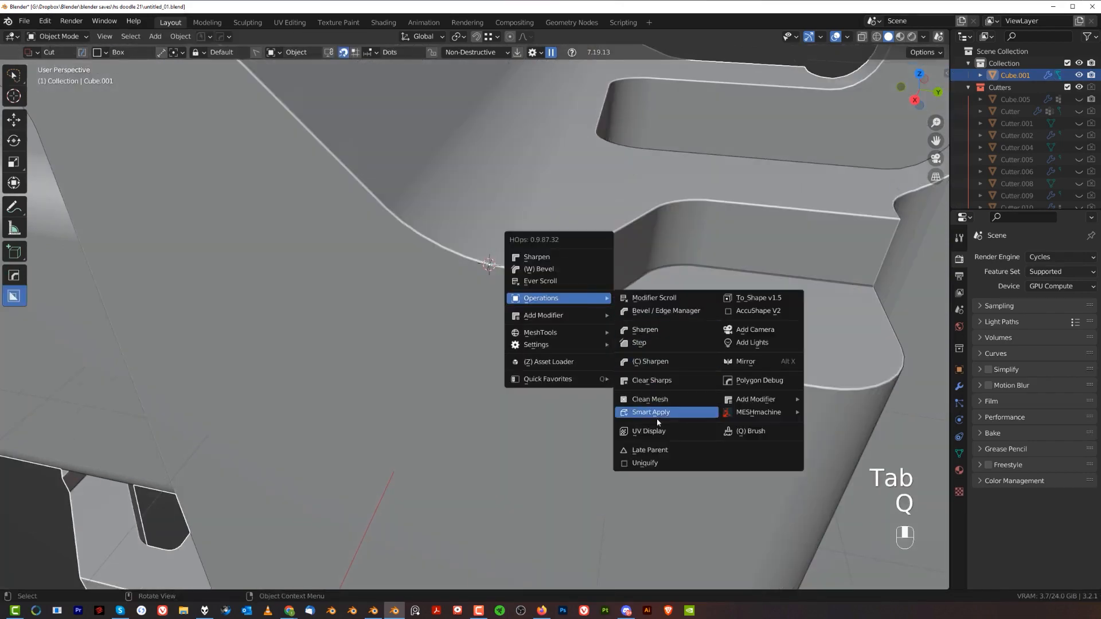
{"action": "left_click", "coordinate": [664, 404]}
{"action": "scroll", "coordinate": [635, 344], "scroll_direction": "down", "scroll_amount": 8}
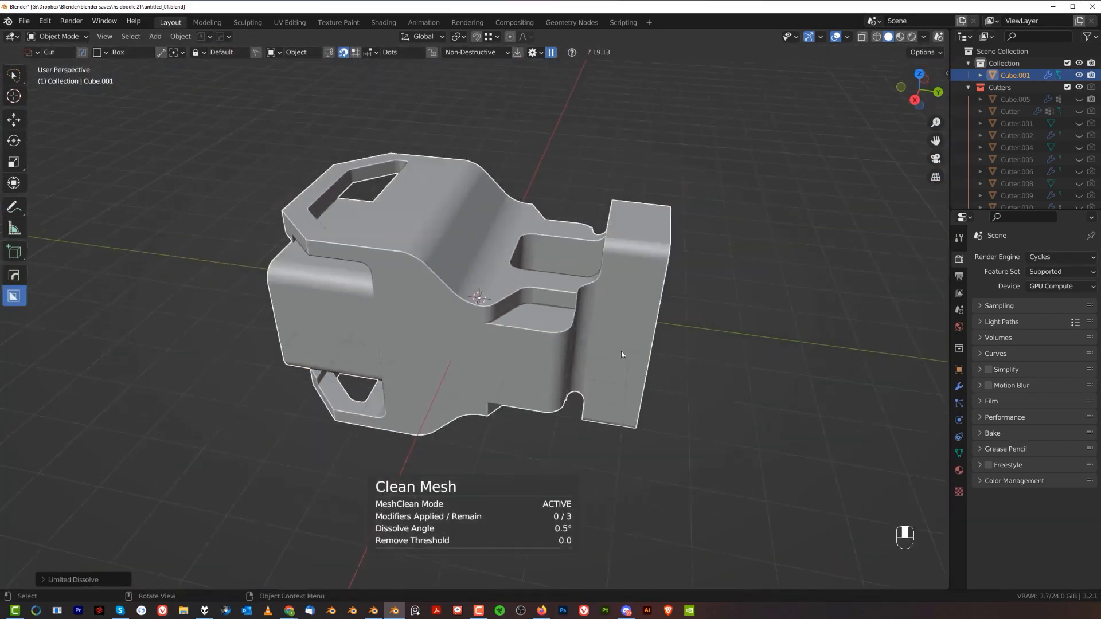
Symmetrize the mesh to mirror the rounded notch corner to the opposite side.
{"action": "middle_click_drag", "start_coordinate": [622, 350], "coordinate": [463, 337]}
{"action": "key", "text": "Tab"}
{"action": "key", "text": "alt+x"}
{"action": "key", "text": "Tab"}
Symmetrize the block's mesh vertically in the Negative Z direction.
{"action": "middle_click_drag", "start_coordinate": [607, 347], "coordinate": [583, 237]}
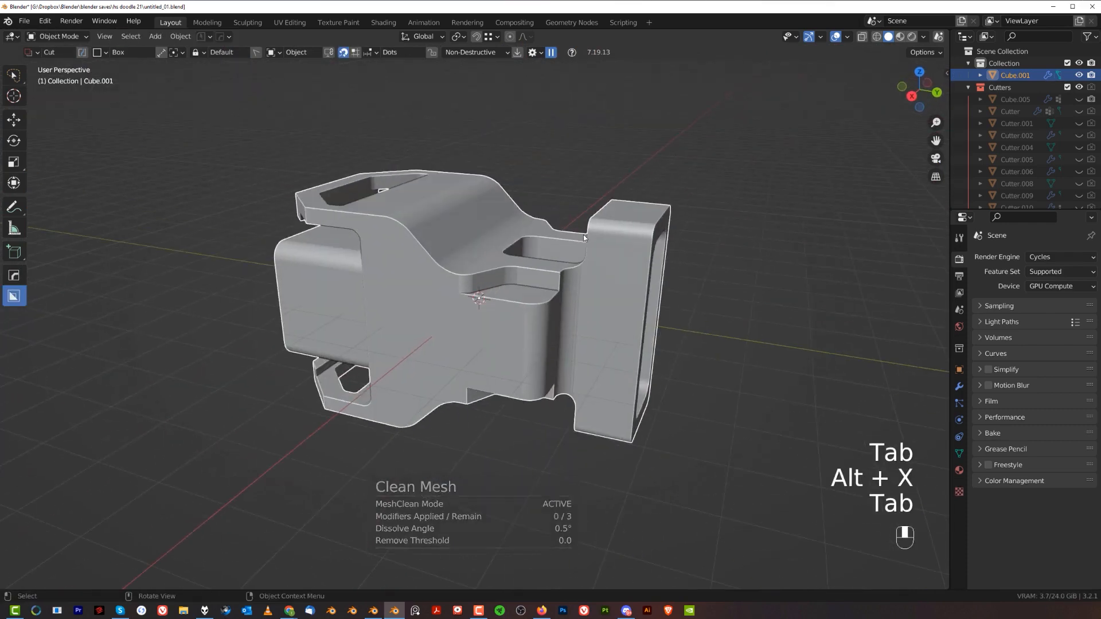
{"action": "scroll", "coordinate": [619, 309], "scroll_direction": "up", "scroll_amount": 3}
{"action": "key", "text": "Tab"}
{"action": "key", "text": "alt+x"}
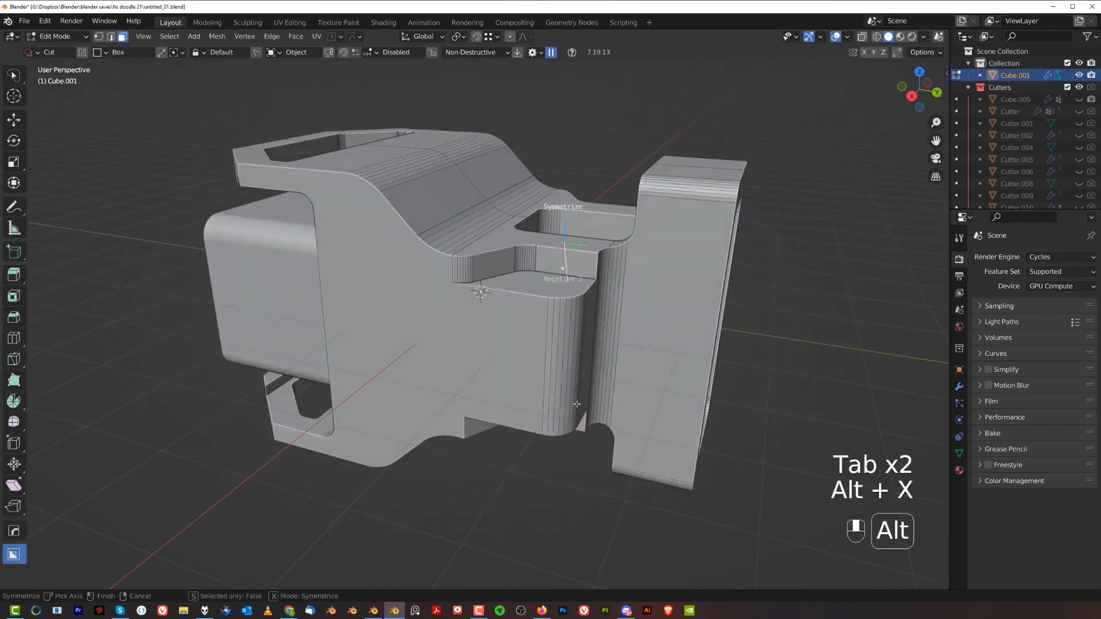
{"action": "middle_click_drag", "start_coordinate": [569, 423], "coordinate": [565, 347]}
{"action": "key", "text": "Tab"}
{"action": "scroll", "coordinate": [565, 347], "scroll_direction": "up", "scroll_amount": 2}
Examine the edge flow of the curved wall between the side notch and the rear block.
{"action": "middle_click_drag", "start_coordinate": [565, 346], "coordinate": [472, 348]}
{"action": "middle_click_drag", "start_coordinate": [472, 348], "coordinate": [429, 293], "text": "shift"}
{"action": "scroll", "coordinate": [466, 306], "scroll_direction": "up", "scroll_amount": 2}
{"action": "middle_click_drag", "start_coordinate": [429, 294], "coordinate": [432, 174], "text": "shift"}
{"action": "scroll", "coordinate": [431, 175], "scroll_direction": "up", "scroll_amount": 2}
{"action": "key", "text": "Tab"}
{"action": "middle_click_drag", "start_coordinate": [442, 251], "coordinate": [489, 250], "text": "shift"}
{"action": "scroll", "coordinate": [487, 288], "scroll_direction": "down", "scroll_amount": 2}
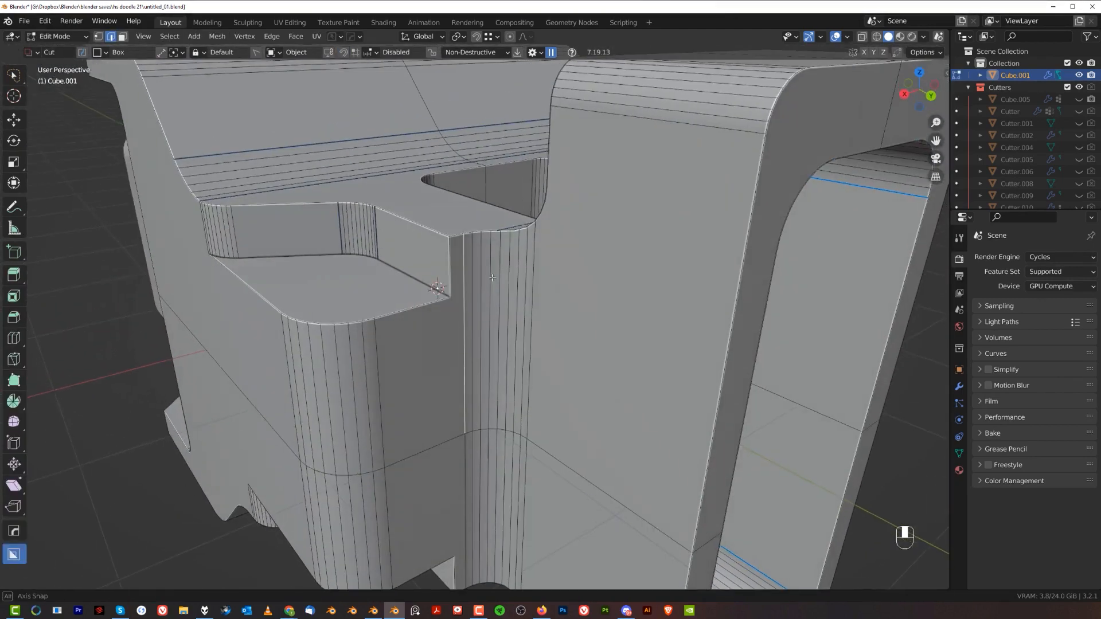
{"action": "scroll", "coordinate": [498, 312], "scroll_direction": "up", "scroll_amount": 3}
{"action": "middle_click_drag", "start_coordinate": [498, 312], "coordinate": [495, 257]}
{"action": "scroll", "coordinate": [495, 265], "scroll_direction": "down", "scroll_amount": 3}
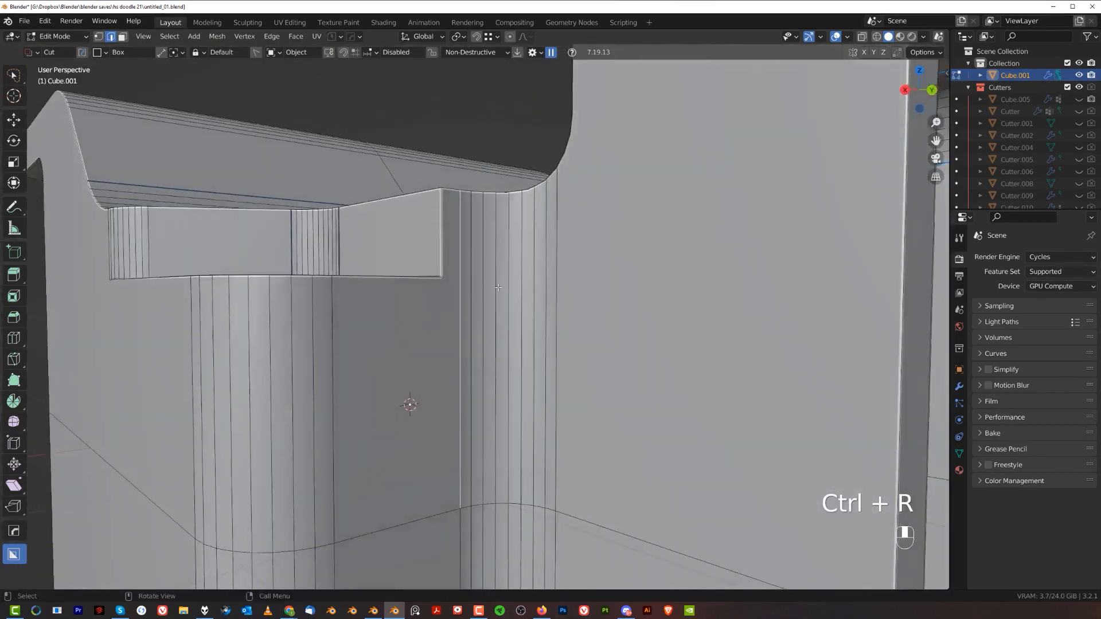
Merge the nearly coincident vertices along the upper rim of the curved wall beside the side notch.
{"action": "scroll", "coordinate": [482, 282], "scroll_direction": "up", "scroll_amount": 3}
{"action": "key", "text": "Tab"}
{"action": "middle_click_drag", "start_coordinate": [435, 333], "coordinate": [486, 256]}
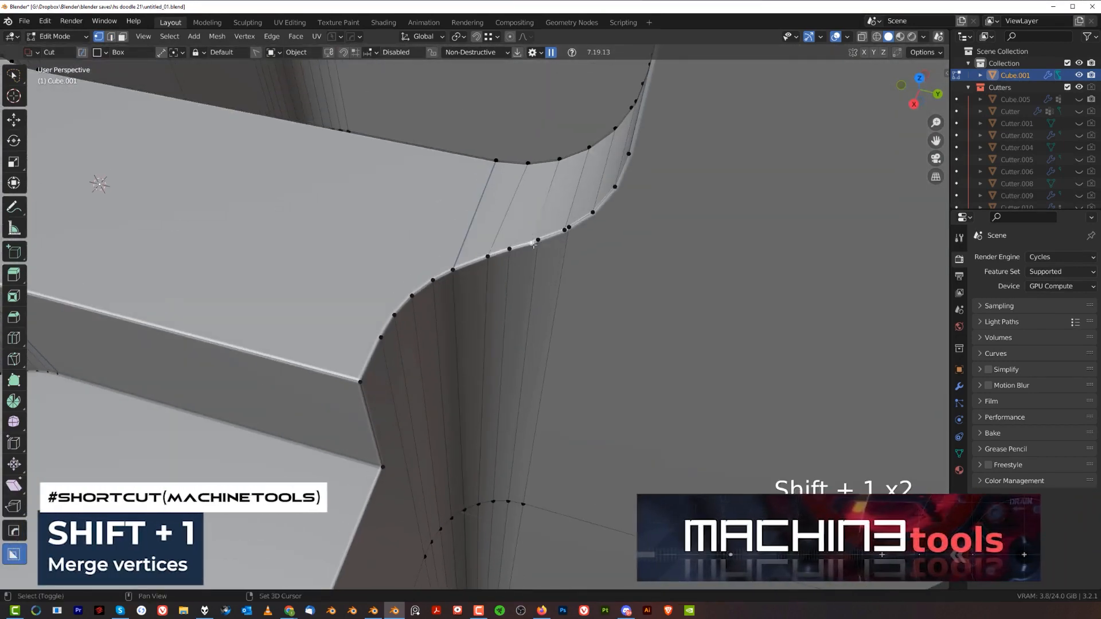
{"action": "key", "text": "shift+1"}
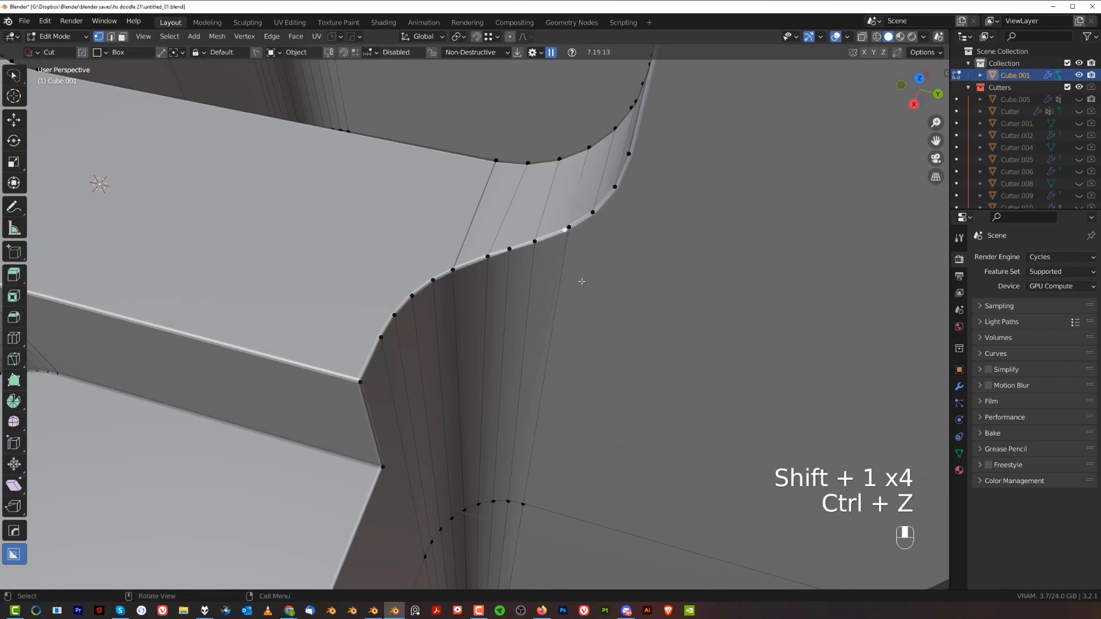
Select the vertex path along the curved wall's upper rim and even out its spacing with LoopTools Relax.
{"action": "middle_click_drag", "start_coordinate": [580, 280], "coordinate": [504, 316]}
{"action": "left_click", "coordinate": [470, 270]}
{"action": "scroll", "coordinate": [517, 281], "scroll_direction": "up", "scroll_amount": 2}
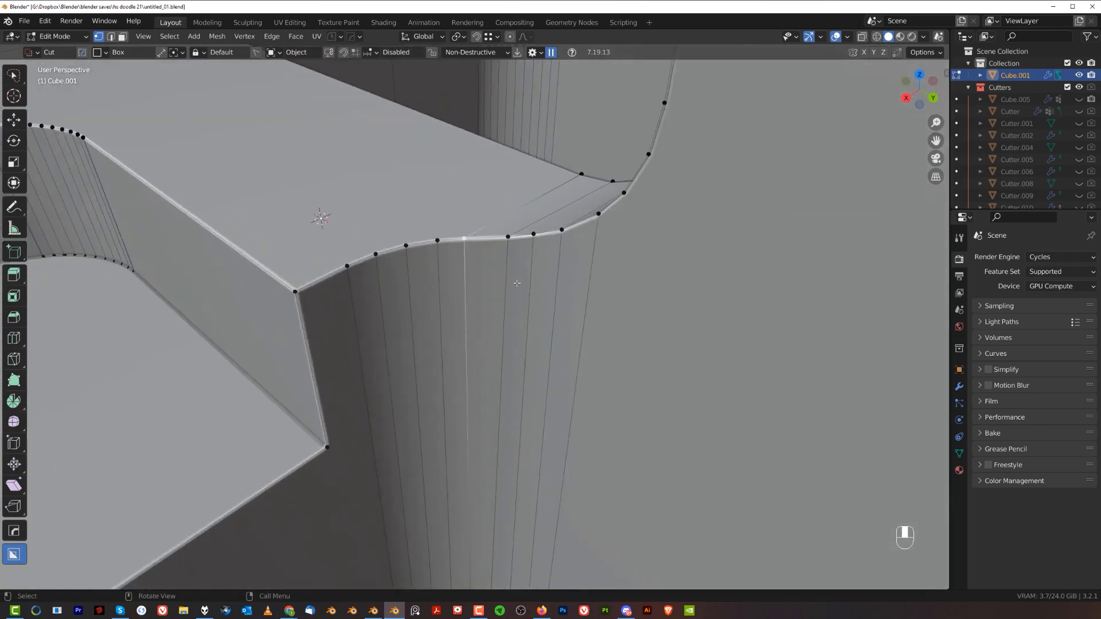
{"action": "middle_click_drag", "start_coordinate": [414, 270], "coordinate": [422, 283]}
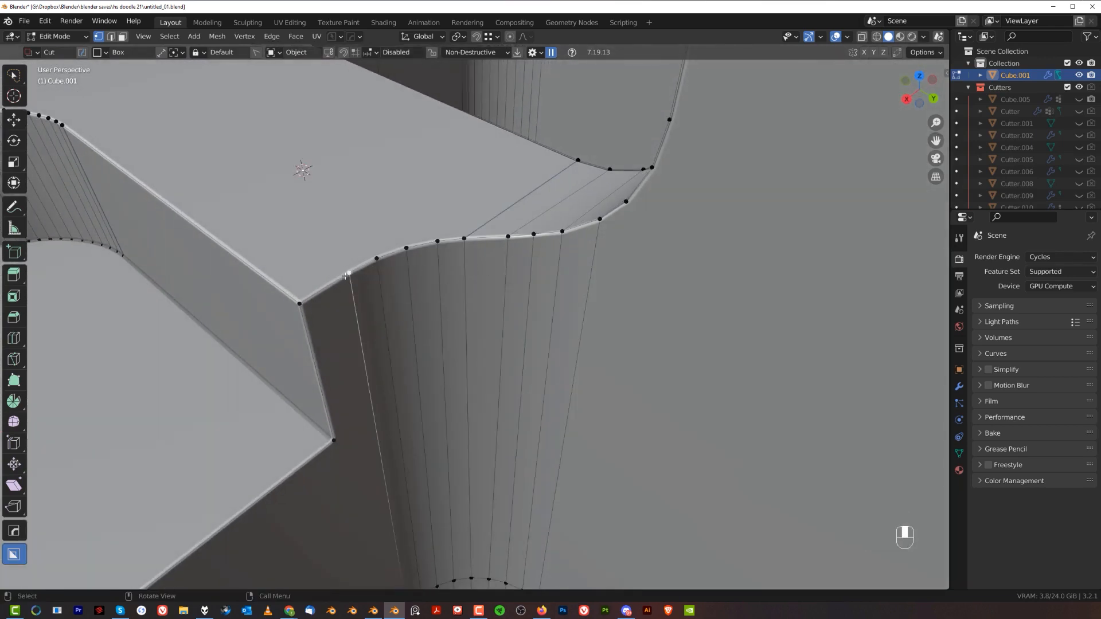
{"action": "left_click", "coordinate": [572, 235], "text": "ctrl"}
{"action": "right_click", "coordinate": [571, 235]}
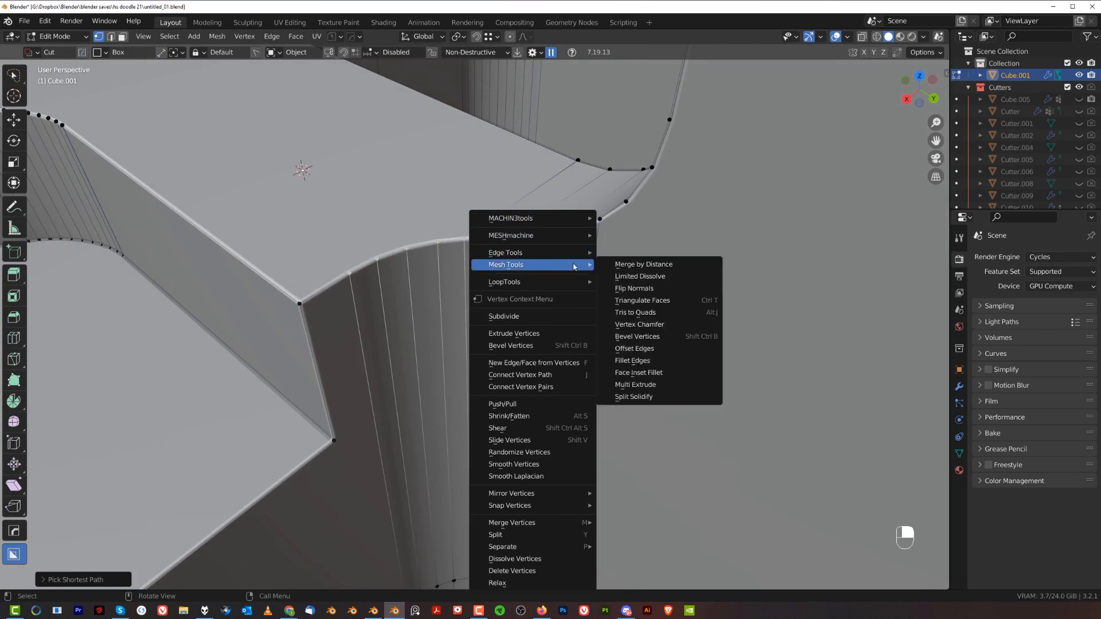
{"action": "mouse_move", "coordinate": [570, 281]}
{"action": "left_click", "coordinate": [655, 354]}
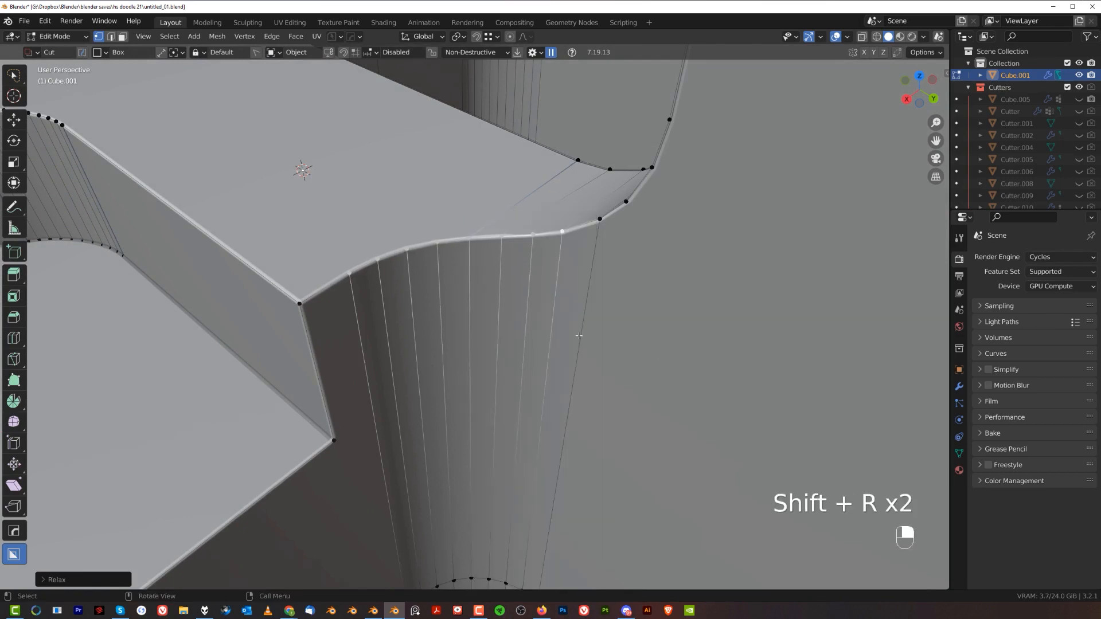
Add a horizontal loop cut across the vertical strips of the curved wall beside the notch.
{"action": "key", "text": "Tab"}
{"action": "middle_click_drag", "start_coordinate": [631, 288], "coordinate": [545, 301]}
{"action": "key", "text": "Tab"}
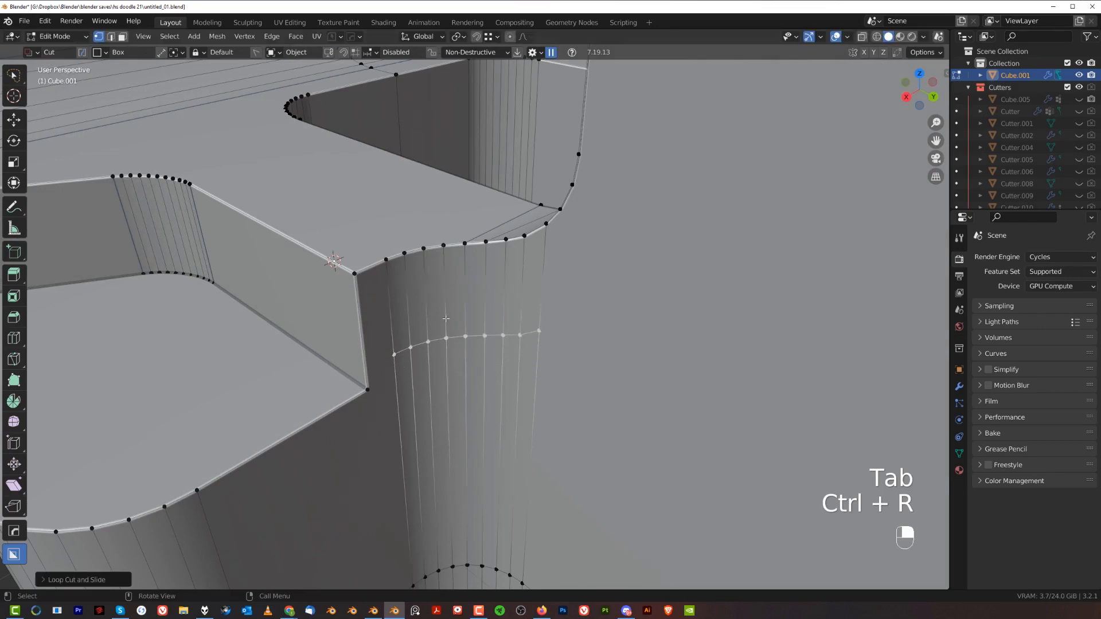
Align the loop cut's vertices to the height of the notch's lower corner vertex.
{"action": "middle_click_drag", "start_coordinate": [446, 318], "coordinate": [414, 268]}
{"action": "scroll", "coordinate": [414, 268], "scroll_direction": "up", "scroll_amount": 3}
{"action": "middle_click_drag", "start_coordinate": [453, 322], "coordinate": [452, 312]}
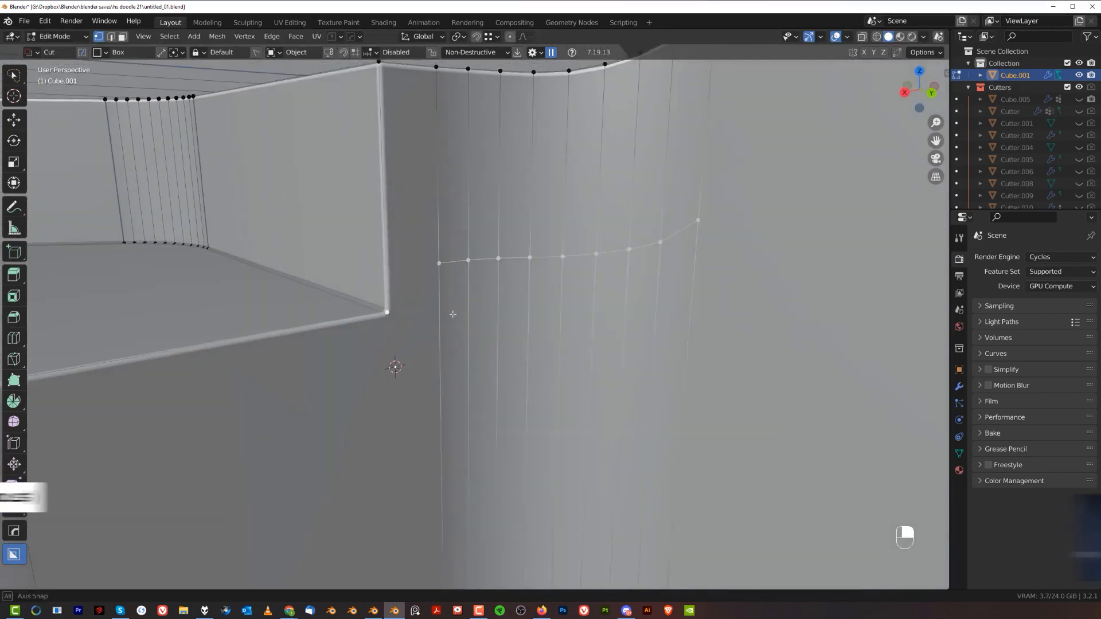
{"action": "key", "text": "alt+a"}
{"action": "left_click", "coordinate": [504, 329]}
{"action": "scroll", "coordinate": [428, 346], "scroll_direction": "up", "scroll_amount": 2}
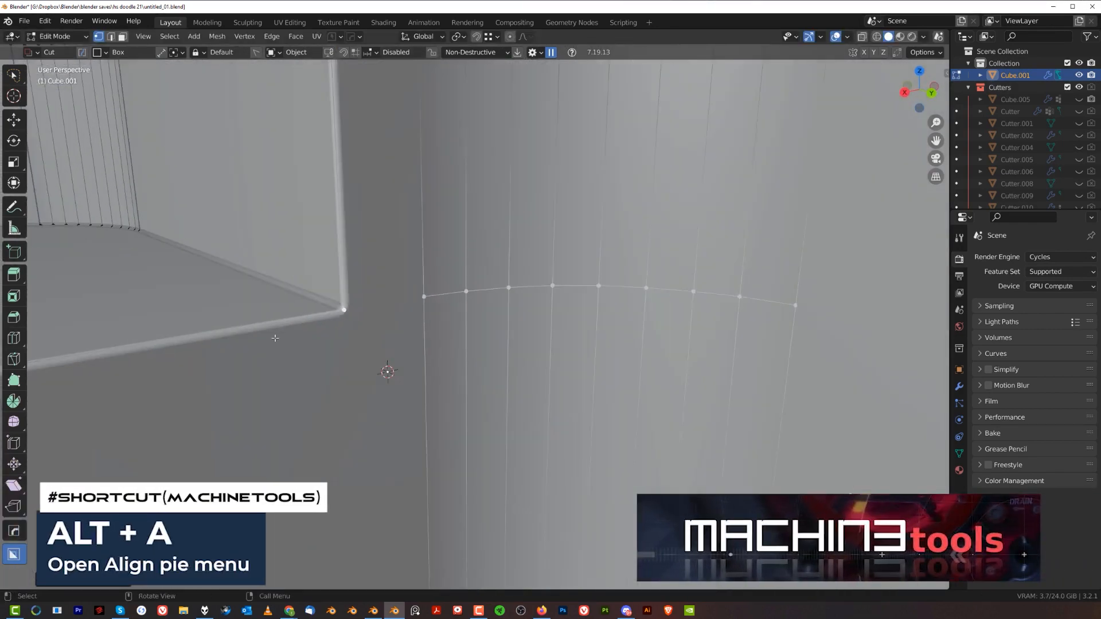
Connect the notch's lower corner vertex to the nearest vertex of the aligned loop.
{"action": "scroll", "coordinate": [528, 343], "scroll_direction": "down", "scroll_amount": 5}
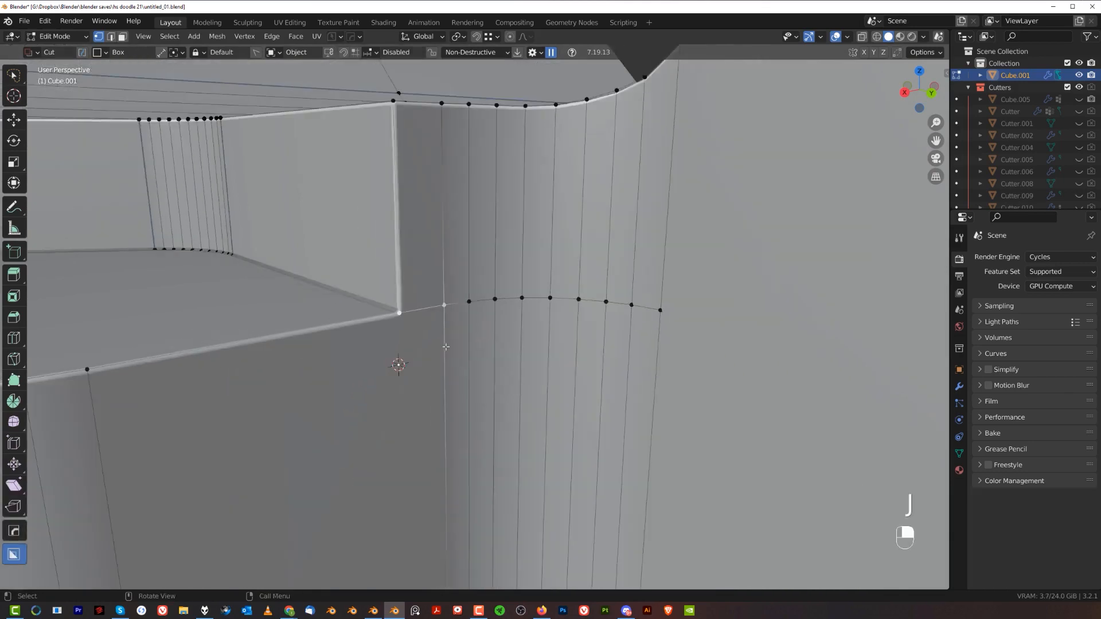
{"action": "scroll", "coordinate": [472, 315], "scroll_direction": "up", "scroll_amount": 4}
{"action": "middle_click_drag", "start_coordinate": [528, 343], "coordinate": [511, 319]}
{"action": "key", "text": "Tab"}
Bevel the short vertical edge at the notch's outer corner by about 0.065 m with 8 segments.
{"action": "left_click", "coordinate": [479, 290]}
{"action": "scroll", "coordinate": [512, 319], "scroll_direction": "up", "scroll_amount": 2}
{"action": "middle_click_drag", "start_coordinate": [512, 319], "coordinate": [506, 333]}
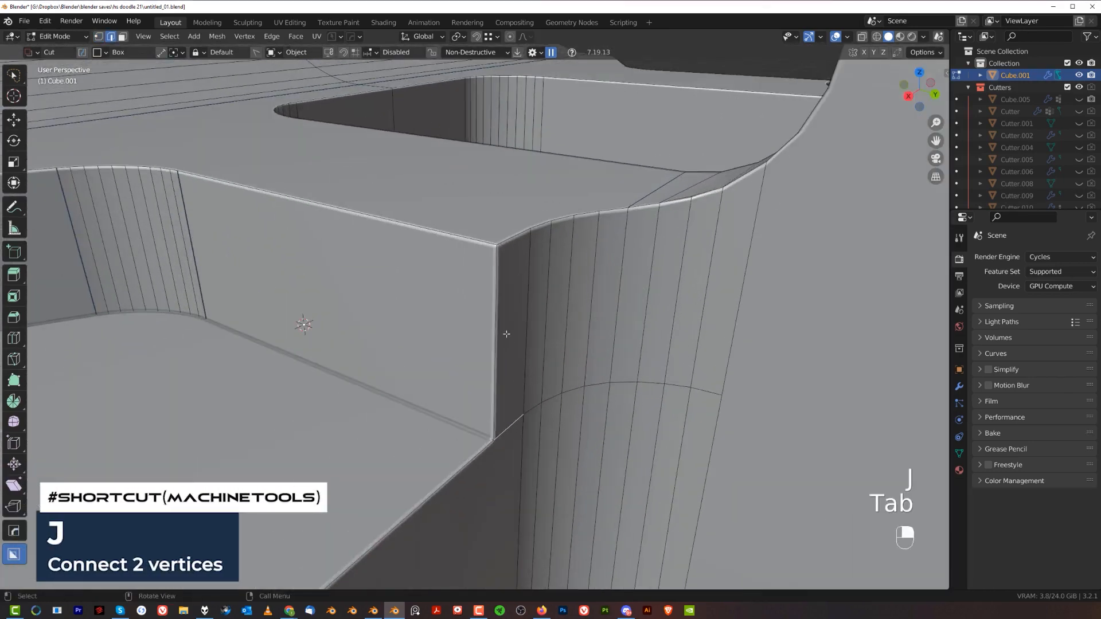
{"action": "key", "text": "ctrl+b"}
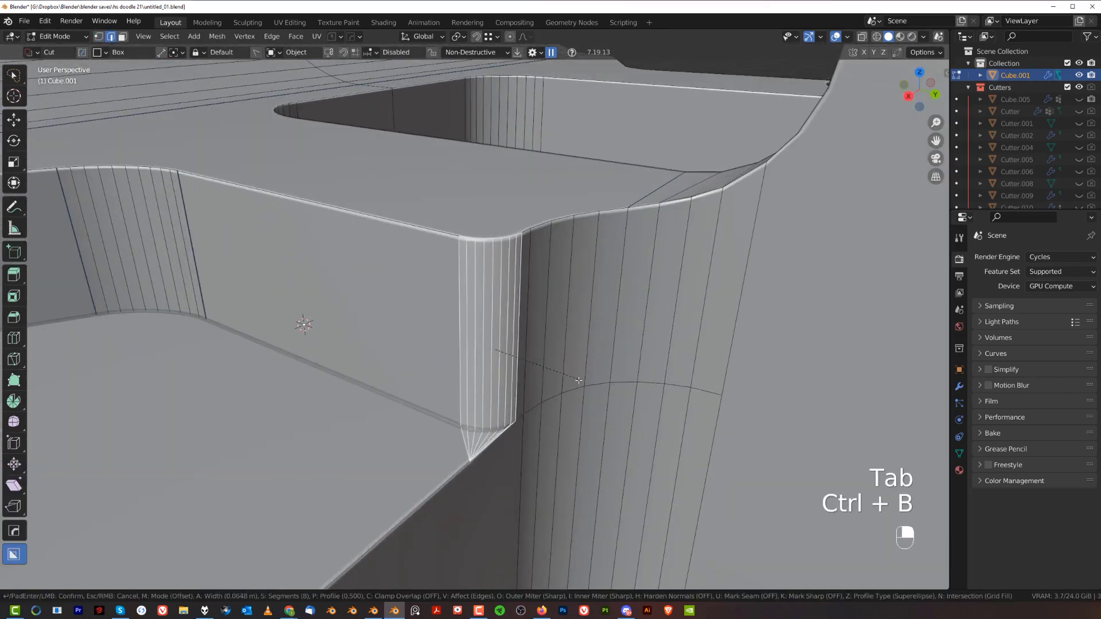
Run HardOps Clean Mesh on the block to remove the unneeded geometry around the notch corner.
{"action": "key", "text": "q"}
{"action": "mouse_move", "coordinate": [573, 340]}
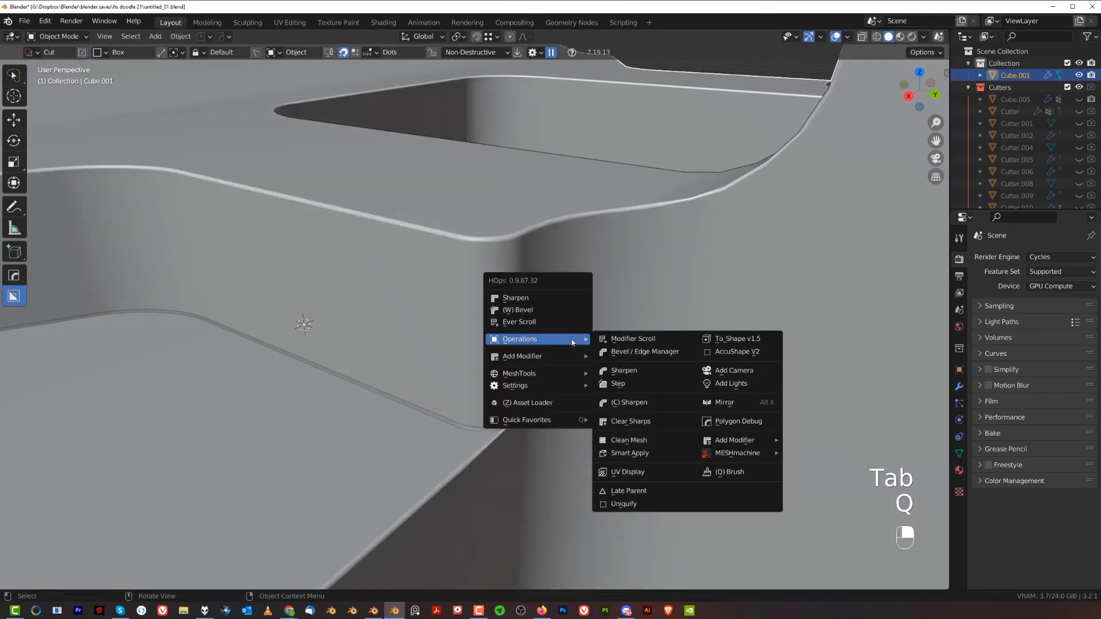
{"action": "left_click", "coordinate": [650, 441]}
{"action": "scroll", "coordinate": [651, 445], "scroll_direction": "down", "scroll_amount": 6}
{"action": "middle_click_drag", "start_coordinate": [593, 454], "coordinate": [363, 377]}
Symmetrize the mesh horizontally and vertically to copy the rounded notch corner to the matching corners.
{"action": "key", "text": "Tab"}
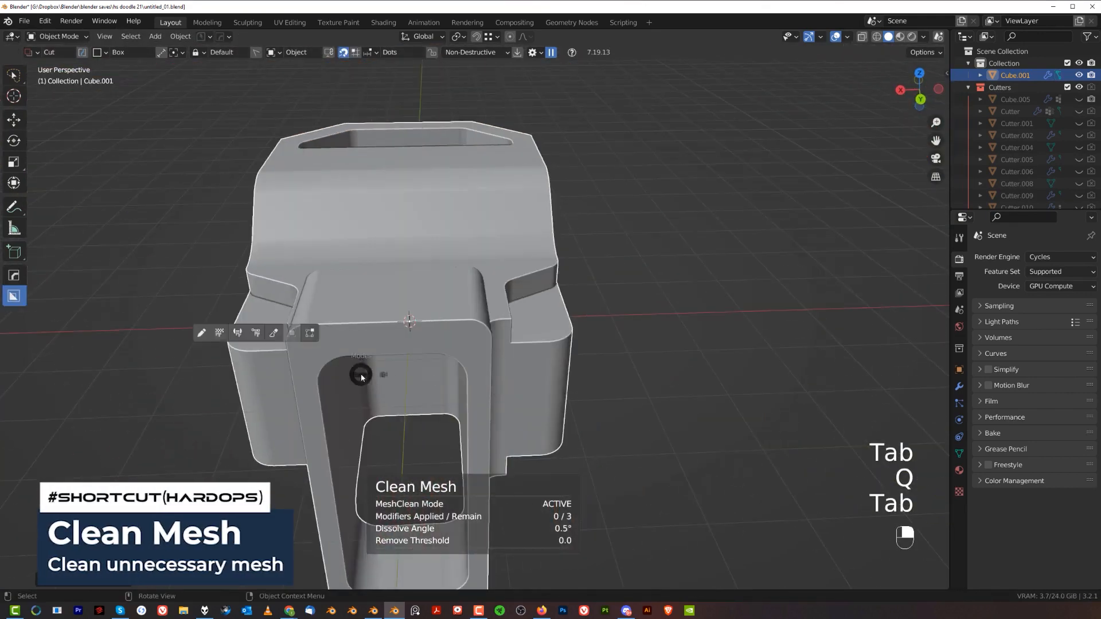
{"action": "left_click", "coordinate": [396, 381]}
{"action": "key", "text": "alt+x"}
{"action": "left_click", "coordinate": [518, 383]}
{"action": "scroll", "coordinate": [518, 382], "scroll_direction": "down", "scroll_amount": 4}
{"action": "middle_click_drag", "start_coordinate": [419, 453], "coordinate": [446, 358]}
{"action": "key", "text": "alt+x"}
{"action": "left_click", "coordinate": [445, 234]}
{"action": "key", "text": "Tab"}
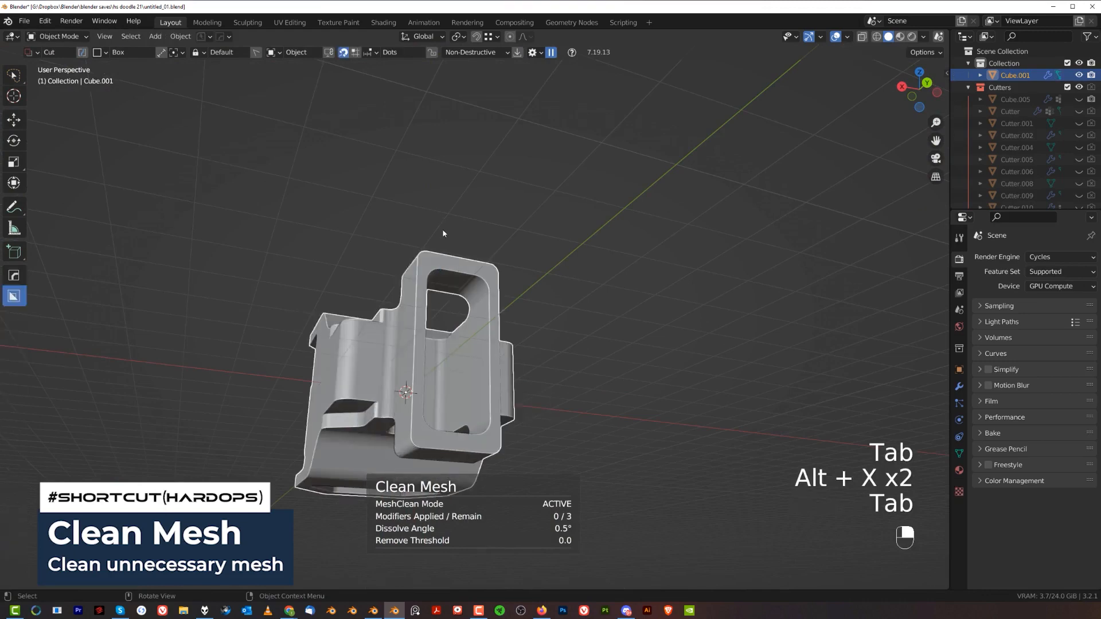
{"action": "middle_click_drag", "start_coordinate": [445, 233], "coordinate": [478, 306]}
{"action": "scroll", "coordinate": [477, 306], "scroll_direction": "up", "scroll_amount": 3}
{"action": "scroll", "coordinate": [477, 306], "scroll_direction": "up", "scroll_amount": 7}
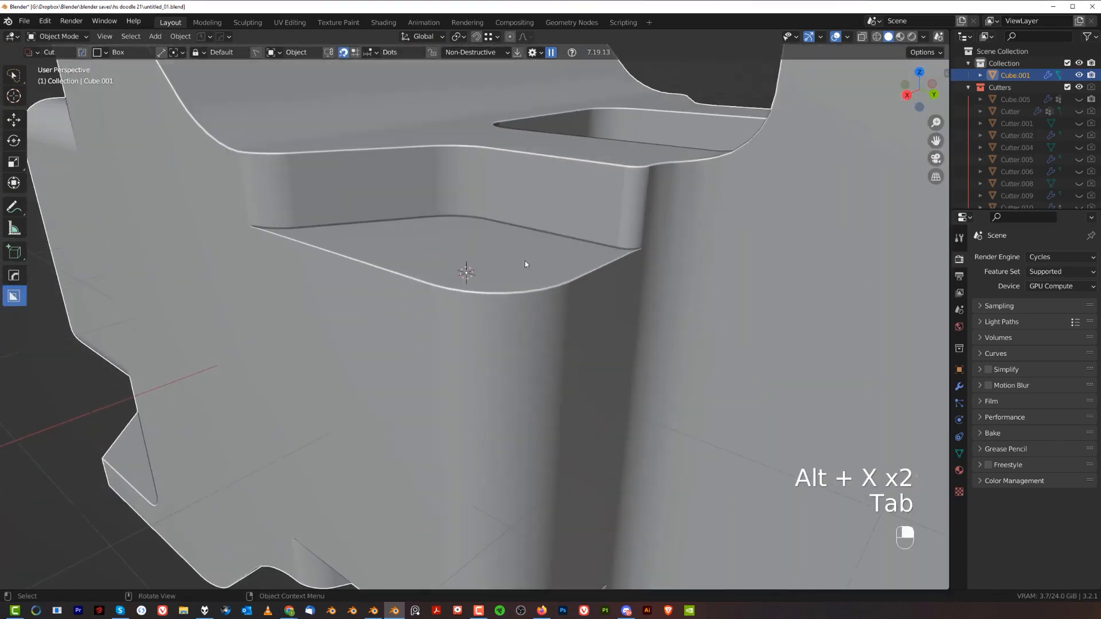
Bevel the inner lengthwise edge under the upper overhang's front lip by about 0.03 m with 8 segments.
{"action": "right_click_drag", "start_coordinate": [626, 254], "coordinate": [582, 328], "text": "shift"}
{"action": "scroll", "coordinate": [459, 292], "scroll_direction": "down", "scroll_amount": 3}
{"action": "scroll", "coordinate": [505, 332], "scroll_direction": "down", "scroll_amount": 3}
{"action": "middle_click_drag", "start_coordinate": [582, 325], "coordinate": [484, 197]}
{"action": "right_click_drag", "start_coordinate": [484, 198], "coordinate": [491, 225], "text": "shift"}
{"action": "right_click_drag", "start_coordinate": [491, 225], "coordinate": [526, 268]}
{"action": "scroll", "coordinate": [492, 207], "scroll_direction": "up", "scroll_amount": 2}
{"action": "scroll", "coordinate": [505, 247], "scroll_direction": "down", "scroll_amount": 2}
{"action": "key", "text": "Tab"}
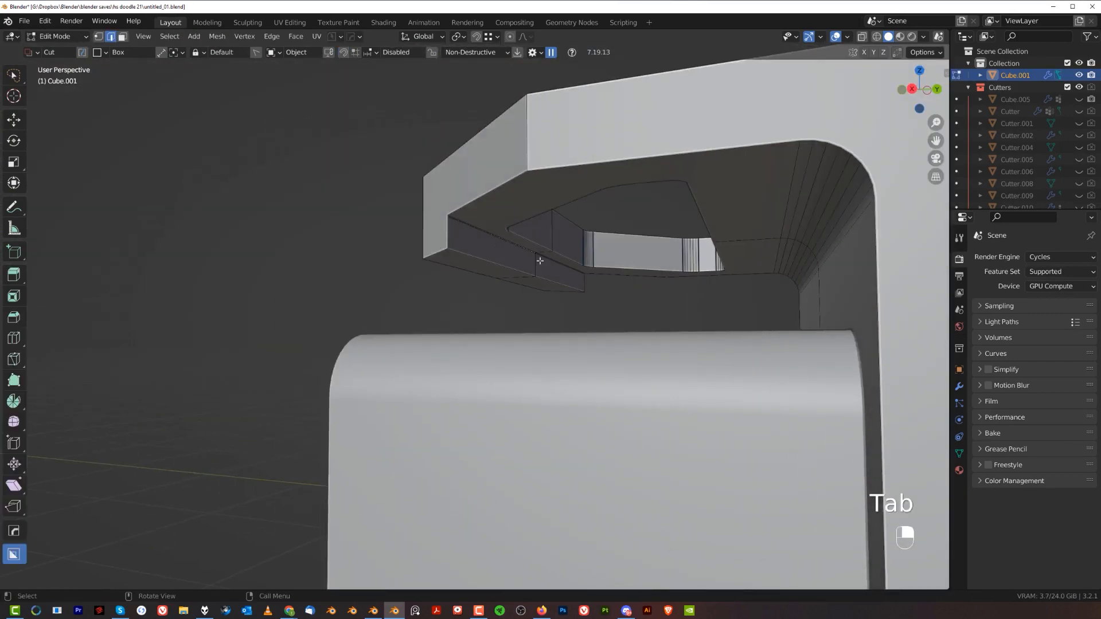
{"action": "scroll", "coordinate": [552, 264], "scroll_direction": "up", "scroll_amount": 2}
{"action": "key", "text": "ctrl+b"}
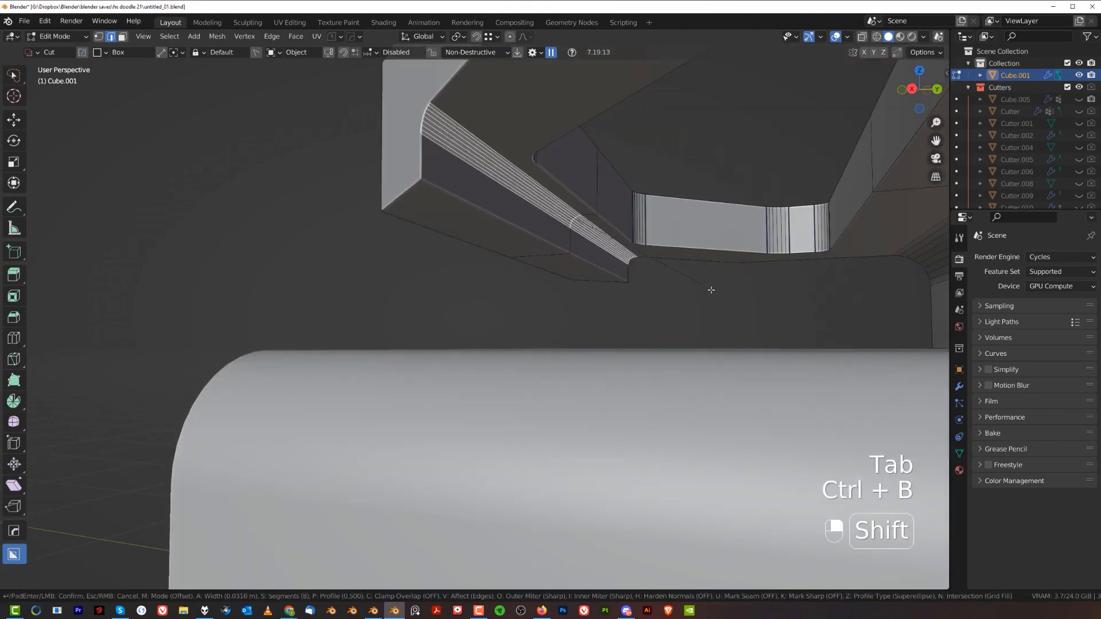
{"action": "scroll", "coordinate": [719, 297], "scroll_direction": "down", "scroll_amount": 4}
{"action": "mouse_move", "coordinate": [815, 425]}
{"action": "middle_mouse_down"}
{"action": "mouse_move", "coordinate": [831, 449]}
{"action": "mouse_move", "coordinate": [799, 437]}
{"action": "middle_mouse_up"}
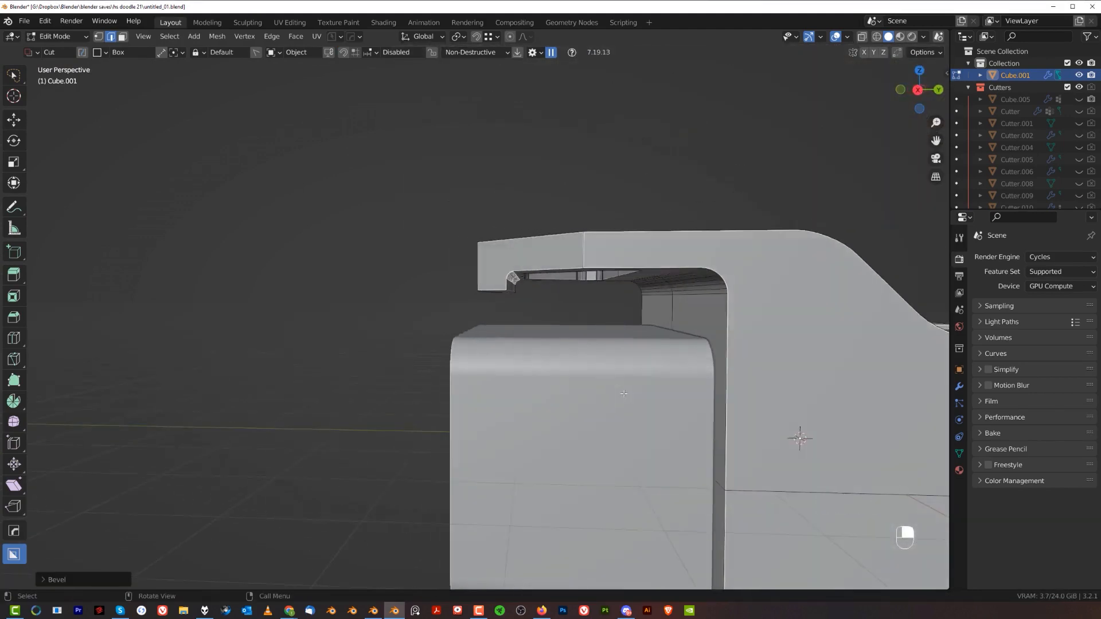
Try to bevel the lower inner edge of the overhang's front lip and undo that bevel.
{"action": "scroll", "coordinate": [797, 436], "scroll_direction": "up", "scroll_amount": 2}
{"action": "middle_click_drag", "start_coordinate": [453, 327], "coordinate": [483, 283]}
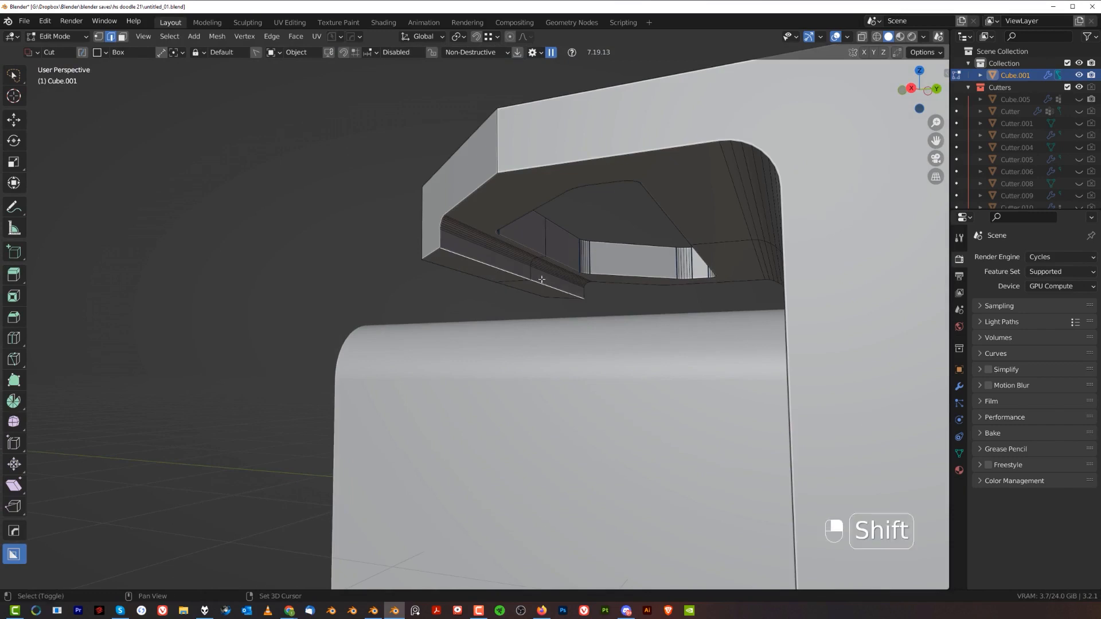
{"action": "key", "text": "Tab"}
{"action": "scroll", "coordinate": [607, 234], "scroll_direction": "down", "scroll_amount": 3}
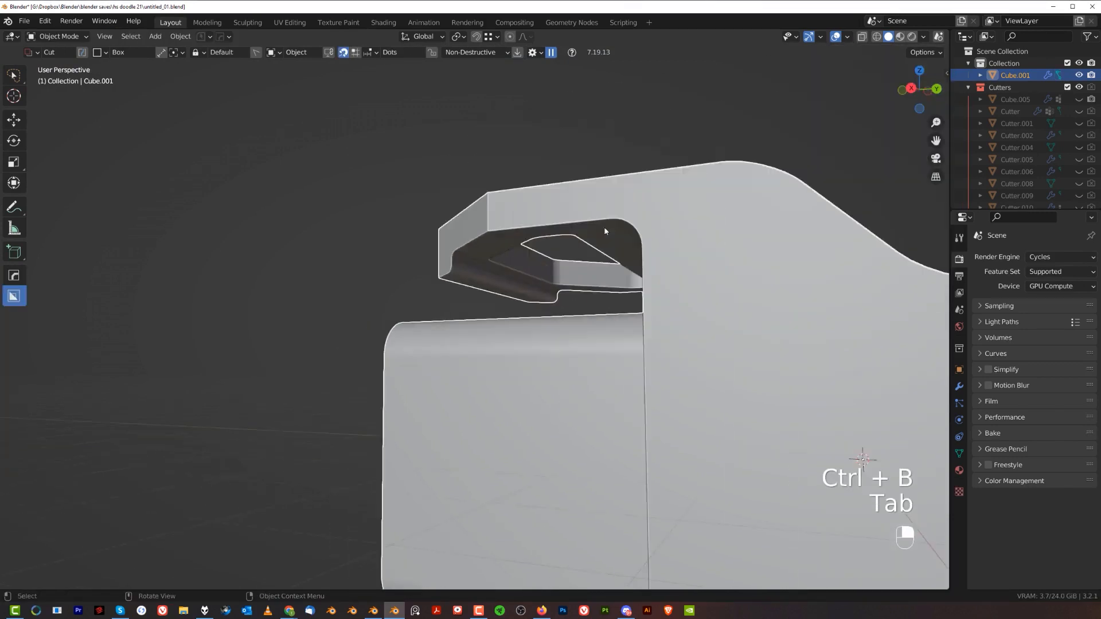
{"action": "middle_click_drag", "start_coordinate": [604, 229], "coordinate": [643, 260]}
{"action": "key", "text": "ctrl+z"}
{"action": "key", "text": "ctrl+z"}
{"action": "scroll", "coordinate": [641, 264], "scroll_direction": "down", "scroll_amount": 2}
{"action": "key", "text": "Tab"}
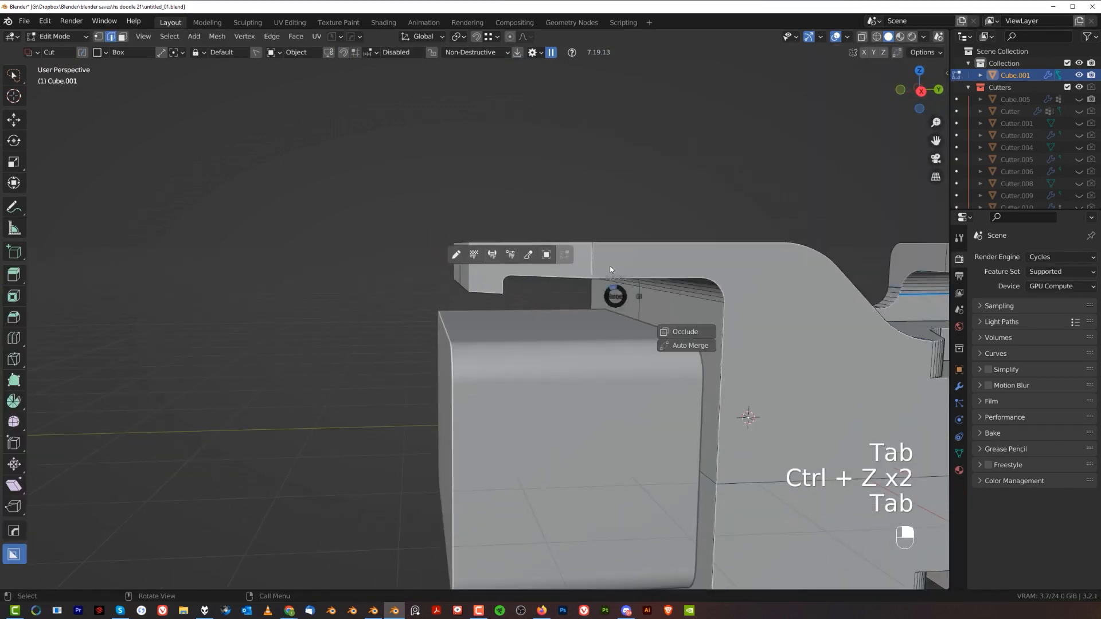
Bevel the two front vertical corner edges of the upper overhang and symmetrize the mesh.
{"action": "scroll", "coordinate": [597, 295], "scroll_direction": "down", "scroll_amount": 3}
{"action": "middle_click_drag", "start_coordinate": [601, 296], "coordinate": [636, 312]}
{"action": "scroll", "coordinate": [614, 327], "scroll_direction": "up", "scroll_amount": 4}
{"action": "middle_click_drag", "start_coordinate": [590, 344], "coordinate": [460, 334], "text": "shift"}
{"action": "scroll", "coordinate": [549, 304], "scroll_direction": "down", "scroll_amount": 4}
{"action": "key", "text": "Tab"}
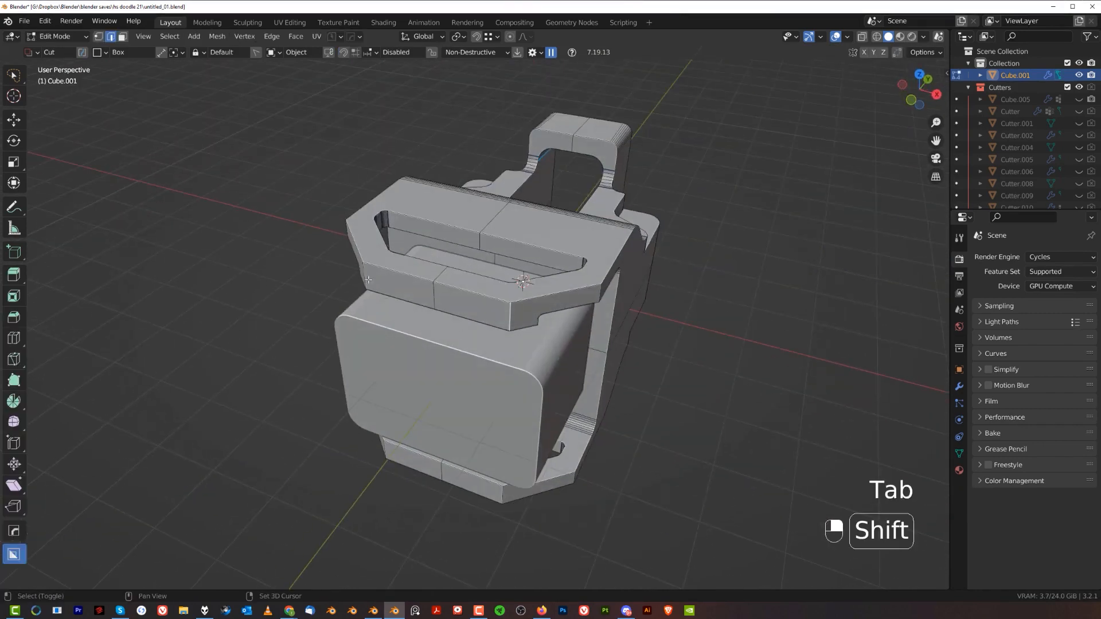
{"action": "left_click", "coordinate": [614, 338]}
{"action": "scroll", "coordinate": [575, 336], "scroll_direction": "down", "scroll_amount": 4}
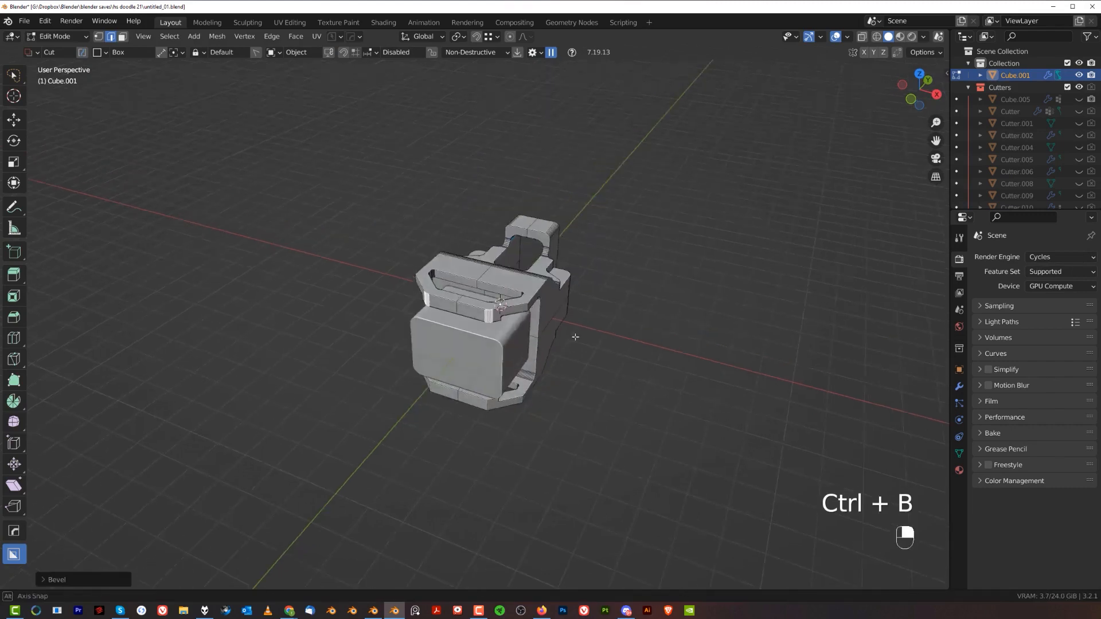
{"action": "middle_click_drag", "start_coordinate": [575, 337], "coordinate": [565, 293]}
{"action": "key", "text": "alt+x"}
Bevel the vertical side corner edge of the upper overhang to round it.
{"action": "middle_click_drag", "start_coordinate": [561, 373], "coordinate": [525, 402]}
{"action": "scroll", "coordinate": [551, 367], "scroll_direction": "up", "scroll_amount": 5}
{"action": "left_click", "coordinate": [616, 327]}
{"action": "key", "text": "ctrl+b"}
{"action": "left_click", "coordinate": [726, 341]}
{"action": "scroll", "coordinate": [706, 350], "scroll_direction": "down", "scroll_amount": 4}
Symmetrize the mesh twice to copy the rounded overhang corner to the matching corners.
{"action": "right_click_drag", "start_coordinate": [689, 356], "coordinate": [580, 368]}
{"action": "key", "text": "alt+x"}
{"action": "key", "text": "alt+x"}
{"action": "key", "text": "Tab"}
Examine the block's rounded corners and the rear frame from several angles.
{"action": "right_click_drag", "start_coordinate": [604, 278], "coordinate": [391, 323]}
{"action": "middle_click_drag", "start_coordinate": [390, 323], "coordinate": [522, 330]}
{"action": "scroll", "coordinate": [509, 281], "scroll_direction": "up", "scroll_amount": 3}
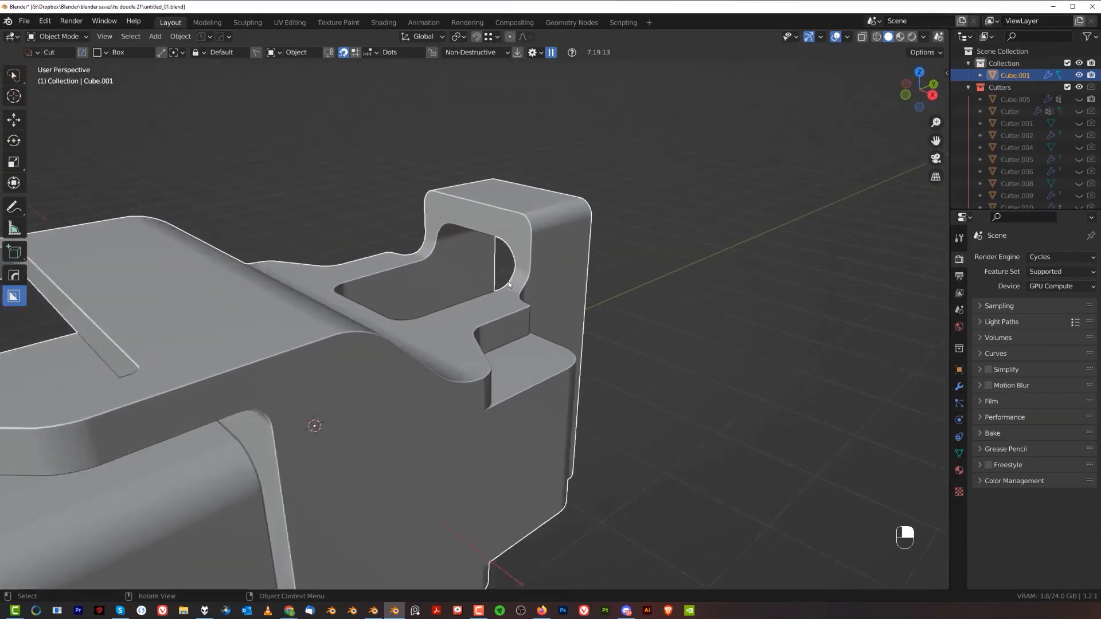
{"action": "middle_click_drag", "start_coordinate": [542, 239], "coordinate": [556, 325], "text": "shift"}
{"action": "scroll", "coordinate": [556, 325], "scroll_direction": "up", "scroll_amount": 2}
{"action": "scroll", "coordinate": [526, 266], "scroll_direction": "down", "scroll_amount": 2}
{"action": "middle_click_drag", "start_coordinate": [590, 235], "coordinate": [555, 349]}
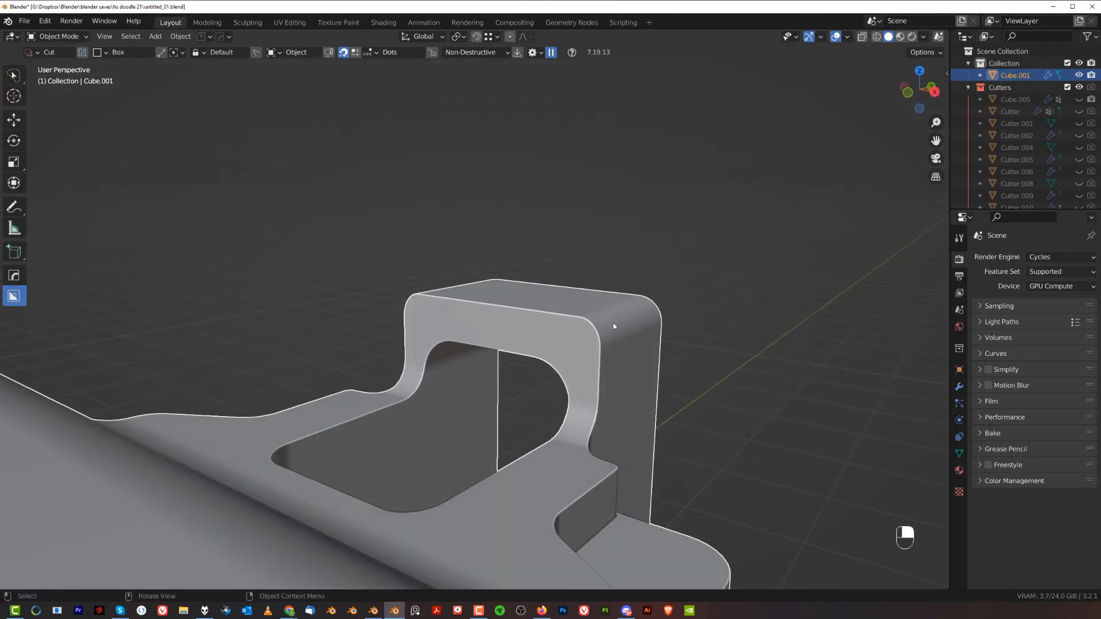
{"action": "middle_click_drag", "start_coordinate": [614, 324], "coordinate": [431, 337]}
{"action": "scroll", "coordinate": [505, 316], "scroll_direction": "down", "scroll_amount": 2}
{"action": "middle_click_drag", "start_coordinate": [505, 345], "coordinate": [565, 393], "text": "shift"}
{"action": "scroll", "coordinate": [544, 394], "scroll_direction": "up", "scroll_amount": 3}
In the top orthographic view, make a circular BoxCutter cut centred on the rear block's upper face.
{"action": "key", "text": "grave"}
{"action": "key", "text": "KP_5"}
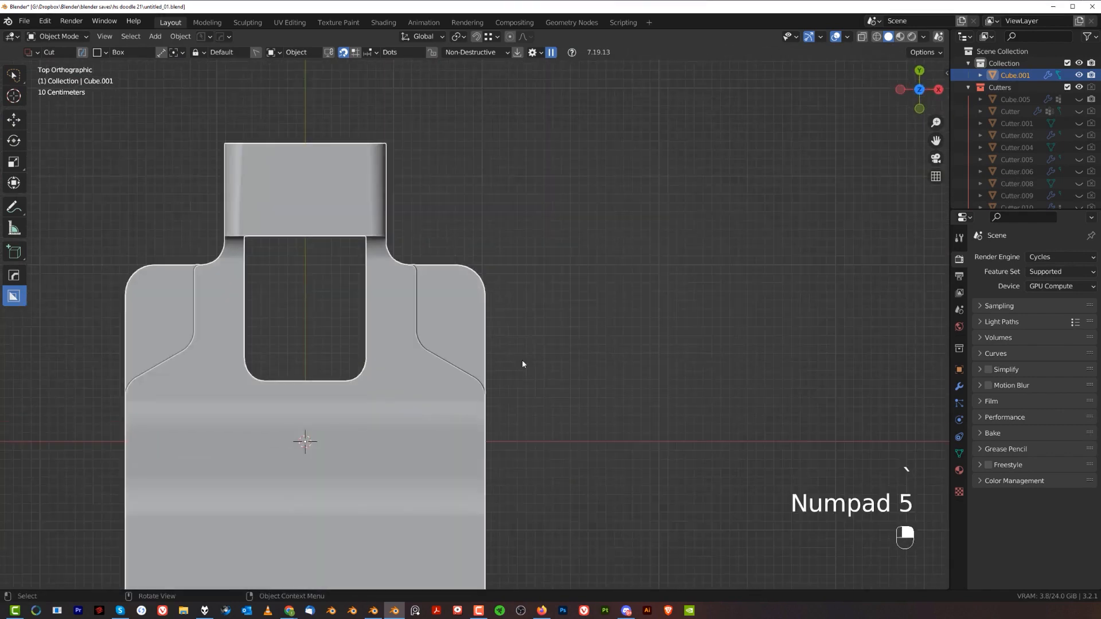
{"action": "middle_click_drag", "start_coordinate": [401, 231], "coordinate": [584, 348], "text": "shift"}
{"action": "scroll", "coordinate": [583, 348], "scroll_direction": "up", "scroll_amount": 3}
{"action": "key", "text": "d"}
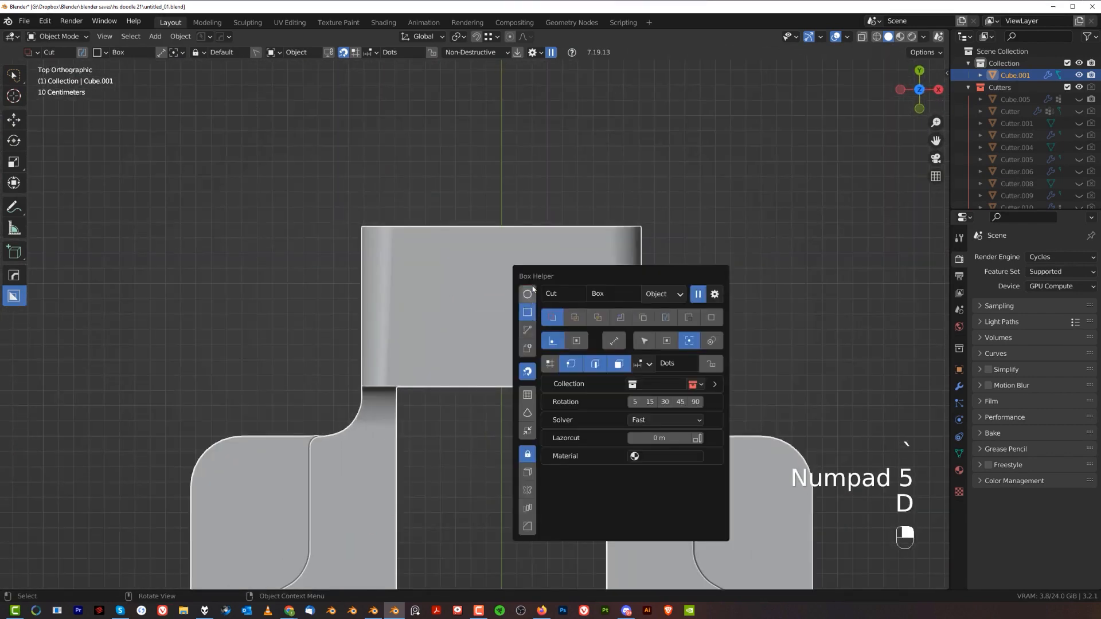
{"action": "left_click", "coordinate": [529, 293]}
{"action": "left_click_drag", "start_coordinate": [500, 299], "coordinate": [546, 330], "text": "ctrl"}
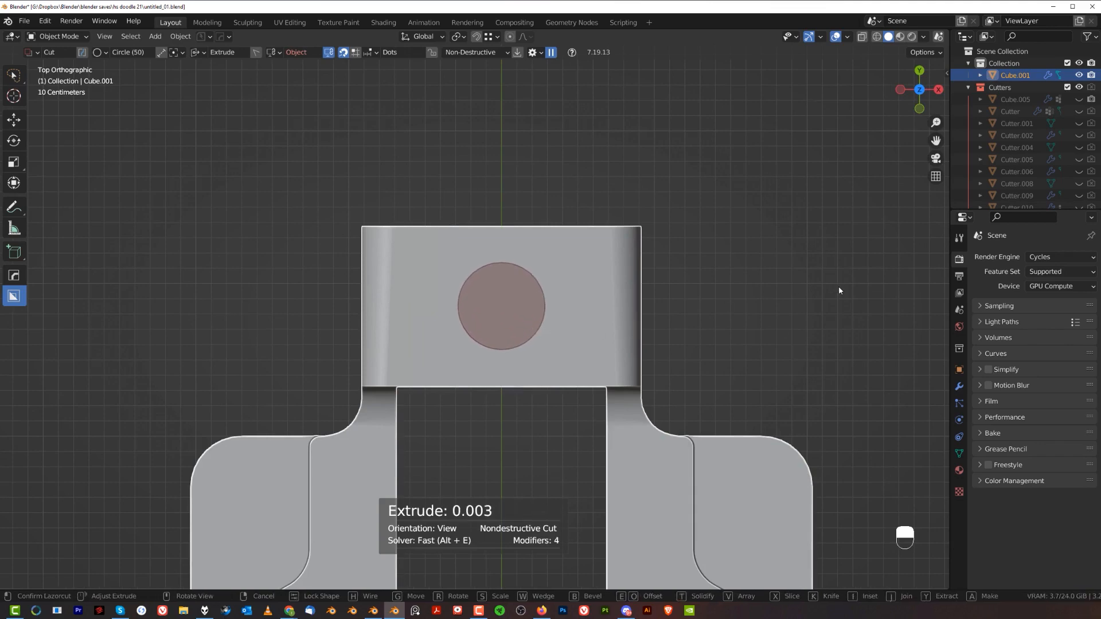
{"action": "left_click", "coordinate": [807, 293]}
{"action": "middle_click_drag", "start_coordinate": [774, 315], "coordinate": [586, 243]}
In the right orthographic view, try to cut a small circle near the rear block's upper end.
{"action": "key", "text": "KP_5"}
{"action": "key", "text": "grave"}
{"action": "middle_click_drag", "start_coordinate": [591, 290], "coordinate": [479, 369], "text": "shift"}
{"action": "key", "text": "KP_5"}
{"action": "scroll", "coordinate": [479, 369], "scroll_direction": "up", "scroll_amount": 3}
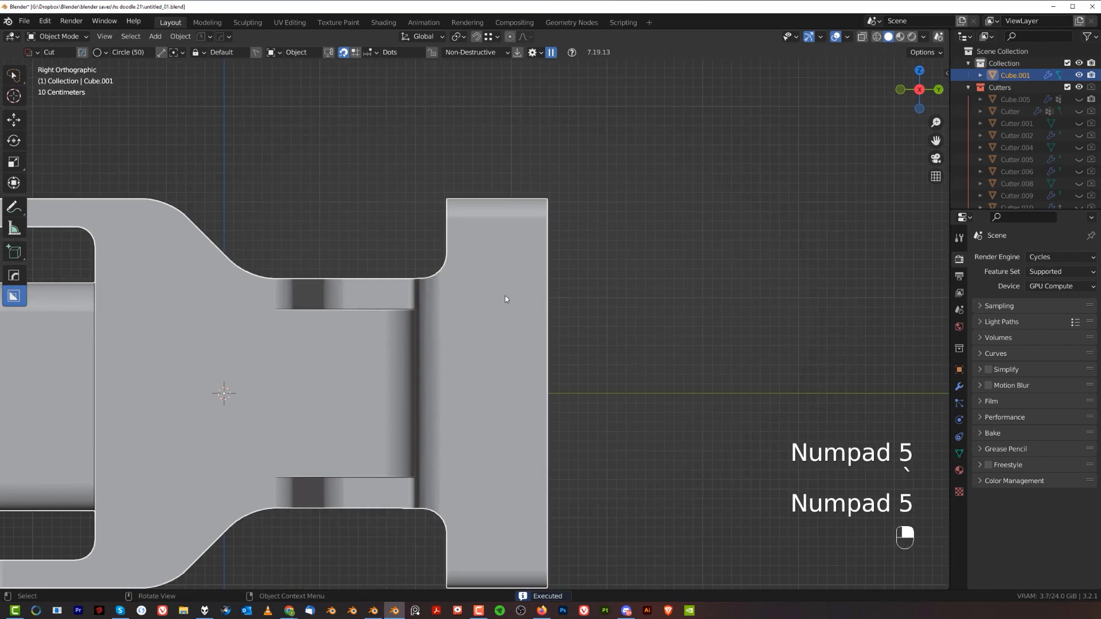
{"action": "left_click_drag", "start_coordinate": [497, 219], "coordinate": [524, 226], "text": "ctrl"}
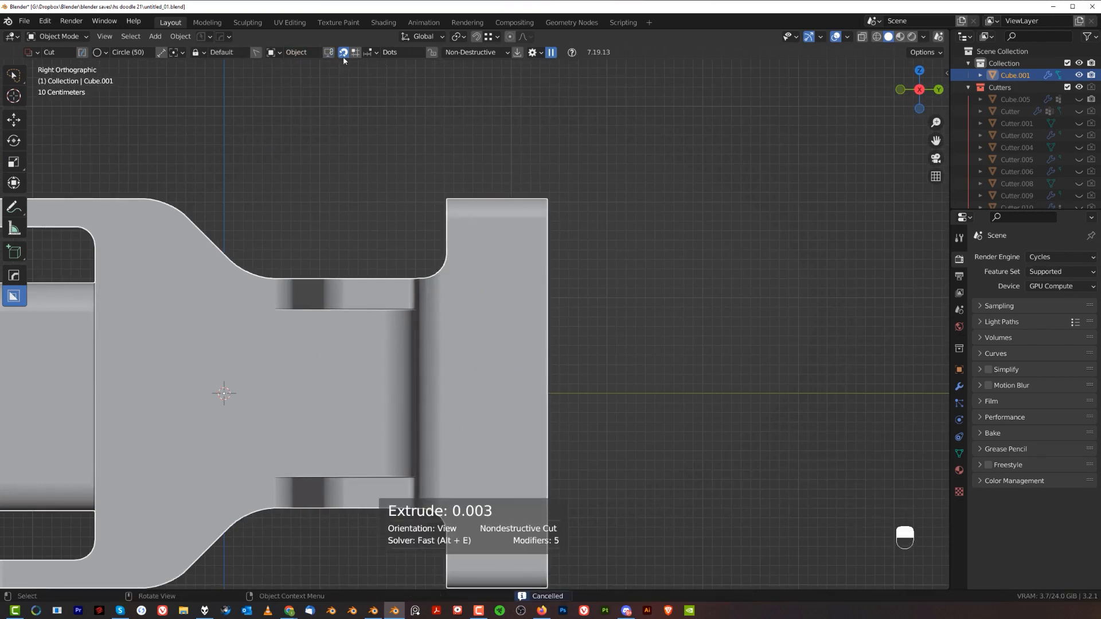
Start a circular BoxCutter cut about 0.54 m across, centred on the snap dot near the top of the rear block's side face.
{"action": "key", "text": "ctrl"}
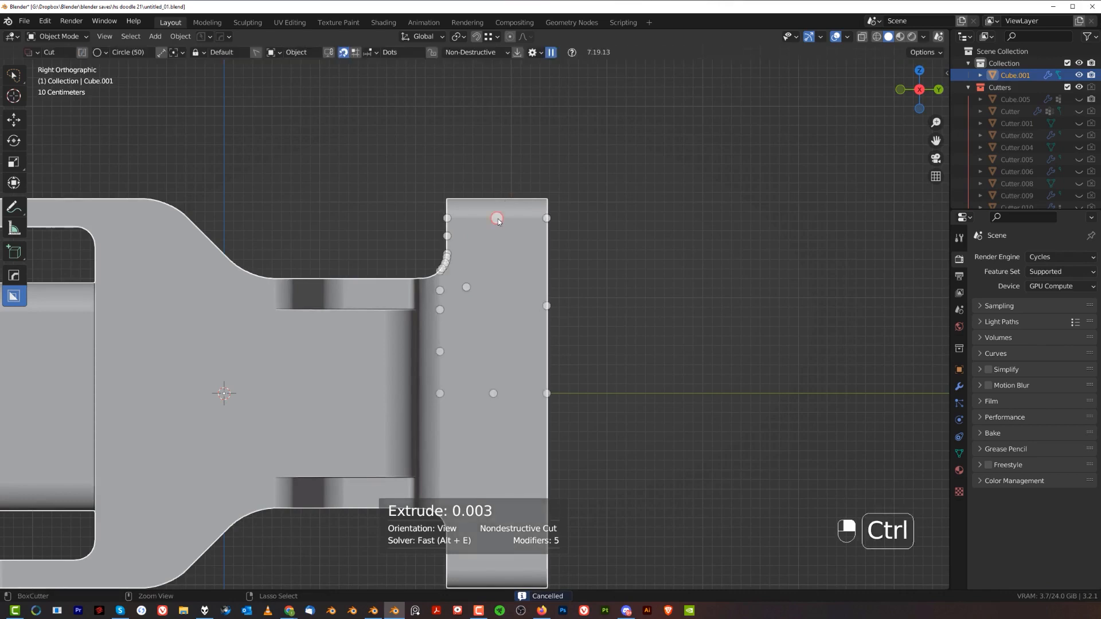
{"action": "middle_click_drag", "start_coordinate": [645, 240], "coordinate": [541, 265]}
{"action": "key", "text": "KP_5"}
{"action": "scroll", "coordinate": [594, 263], "scroll_direction": "up", "scroll_amount": 2}
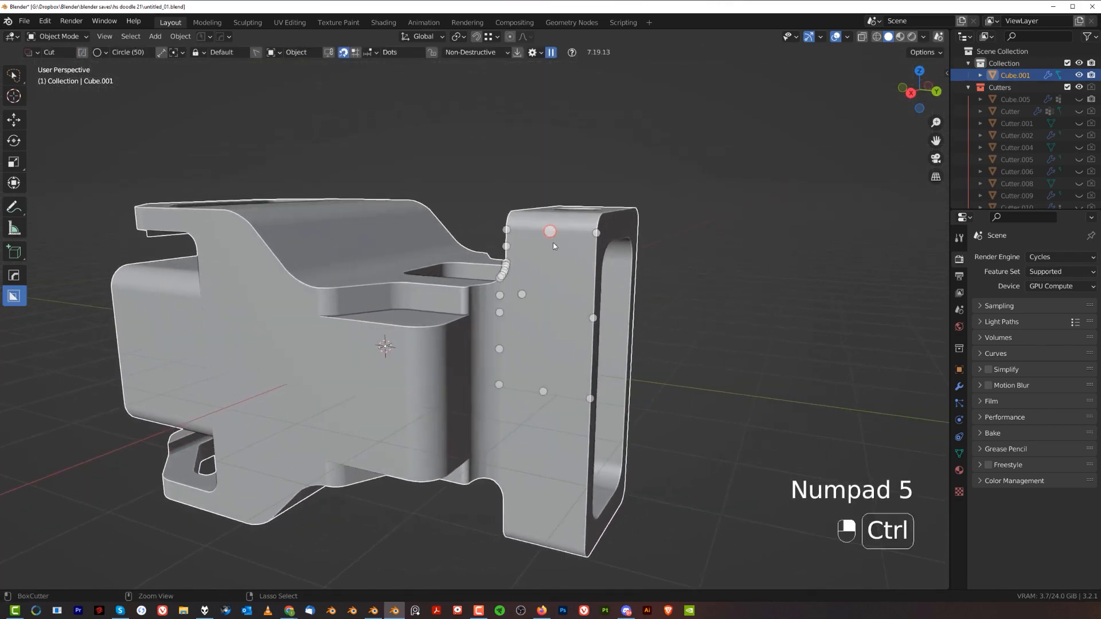
{"action": "left_click_drag", "start_coordinate": [555, 246], "coordinate": [556, 245], "text": "ctrl"}
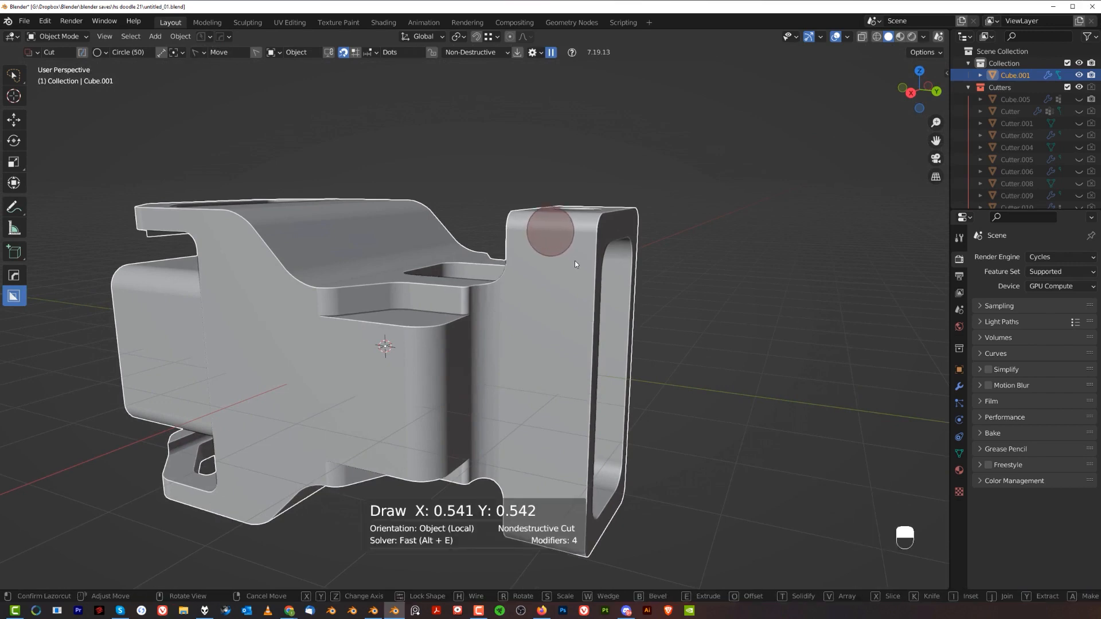
Move the circular cutter down the rear block's side face along its X axis and complete the cut through the block.
{"action": "key", "text": "g"}
{"action": "key", "text": "y"}
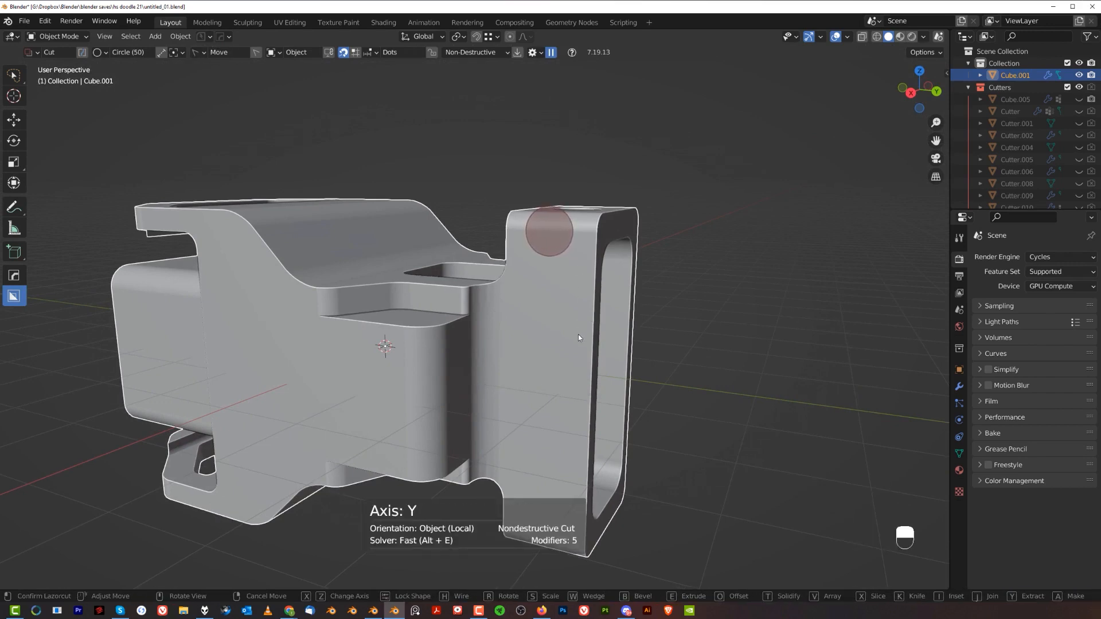
{"action": "key", "text": "x"}
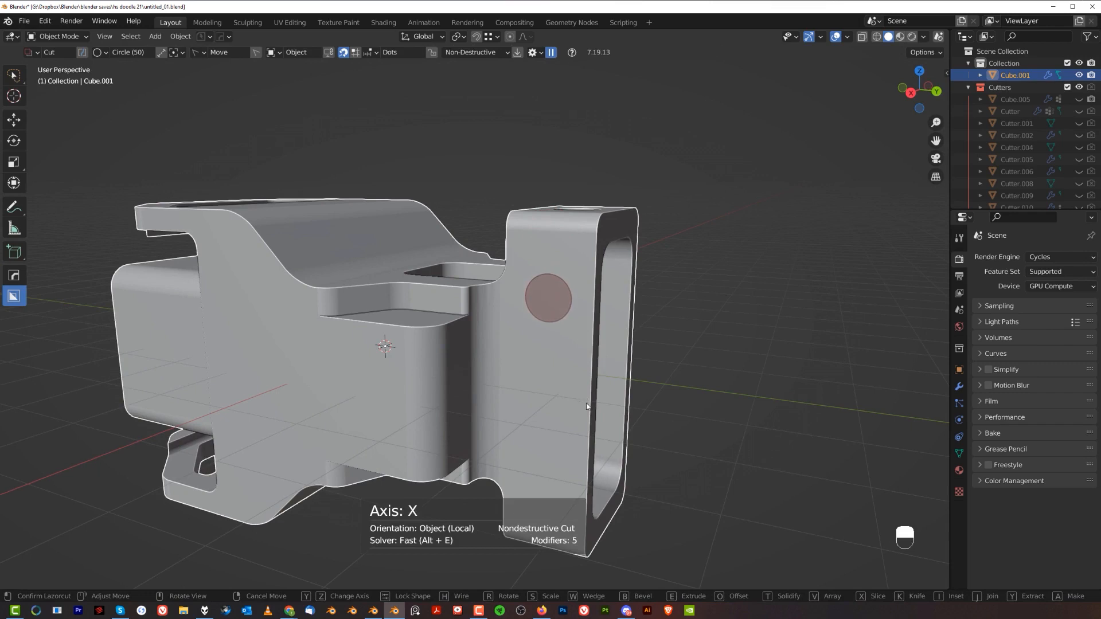
{"action": "left_click", "coordinate": [755, 364]}
Mirror the model across the Z axis with HardOps to copy the side hole to the rear block's lower end.
{"action": "middle_click_drag", "start_coordinate": [580, 364], "coordinate": [590, 279], "text": "shift"}
{"action": "key", "text": "alt+x"}
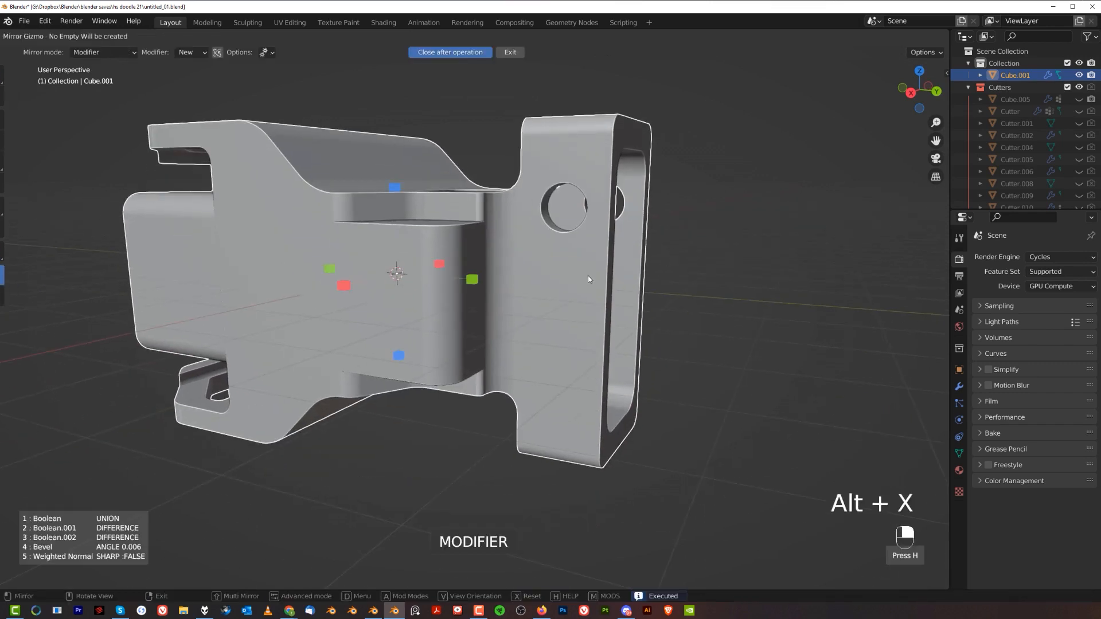
{"action": "left_click", "coordinate": [394, 188]}
{"action": "middle_click_drag", "start_coordinate": [717, 246], "coordinate": [531, 265]}
{"action": "scroll", "coordinate": [532, 310], "scroll_direction": "up", "scroll_amount": 2}
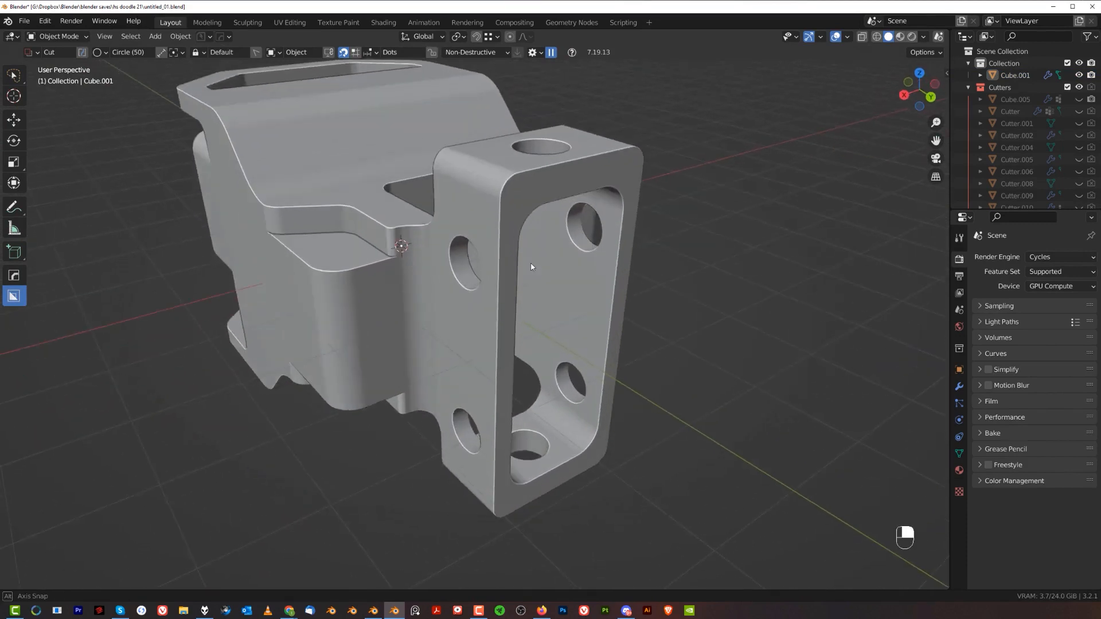
Bevel the rim of the rear block's tall window opening in Edit Mode.
{"action": "key", "text": "Tab"}
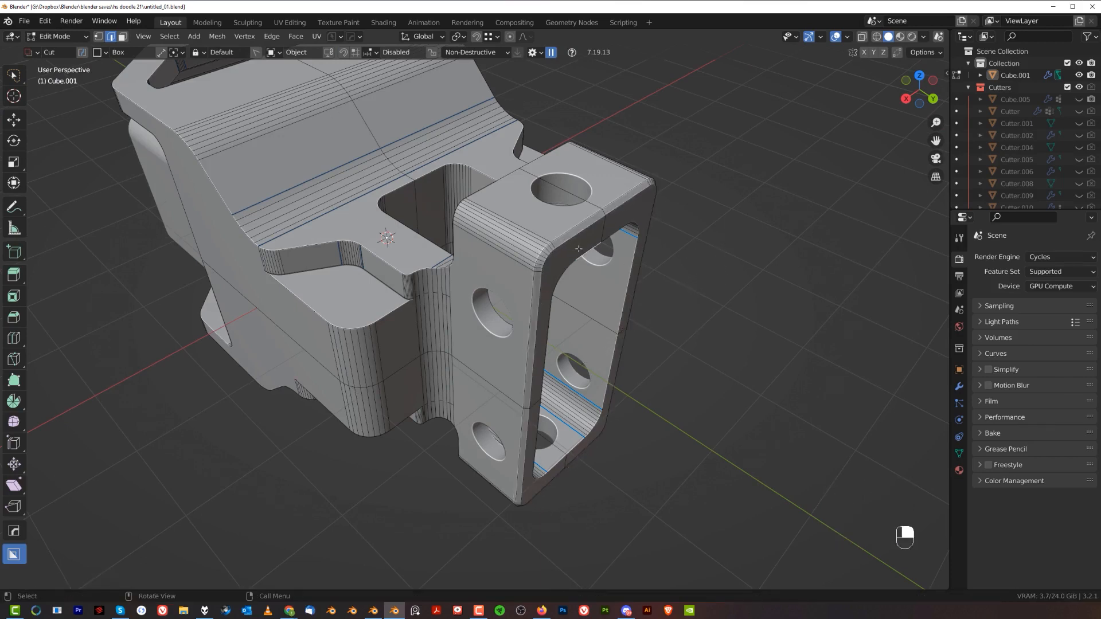
{"action": "left_click", "coordinate": [727, 247]}
{"action": "key", "text": "Tab"}
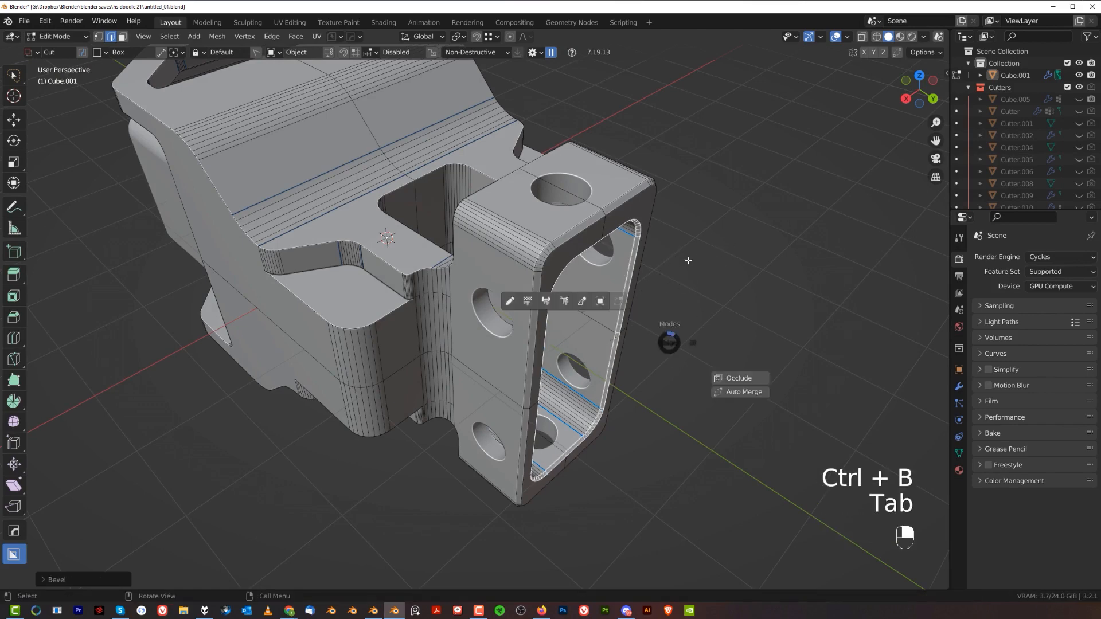
Bevel the rim of the rounded opening in the upper plate in front of the rear block.
{"action": "scroll", "coordinate": [652, 311], "scroll_direction": "down", "scroll_amount": 4}
{"action": "scroll", "coordinate": [639, 291], "scroll_direction": "up", "scroll_amount": 5}
{"action": "mouse_move", "coordinate": [652, 311]}
{"action": "middle_mouse_down"}
{"action": "mouse_move", "coordinate": [688, 277]}
{"action": "mouse_move", "coordinate": [623, 285]}
{"action": "mouse_move", "coordinate": [643, 324]}
{"action": "middle_mouse_up"}
{"action": "middle_click_drag", "start_coordinate": [428, 318], "coordinate": [499, 333], "text": "shift"}
{"action": "scroll", "coordinate": [501, 327], "scroll_direction": "up", "scroll_amount": 3}
{"action": "middle_click_drag", "start_coordinate": [505, 322], "coordinate": [544, 342]}
{"action": "key", "text": "Tab"}
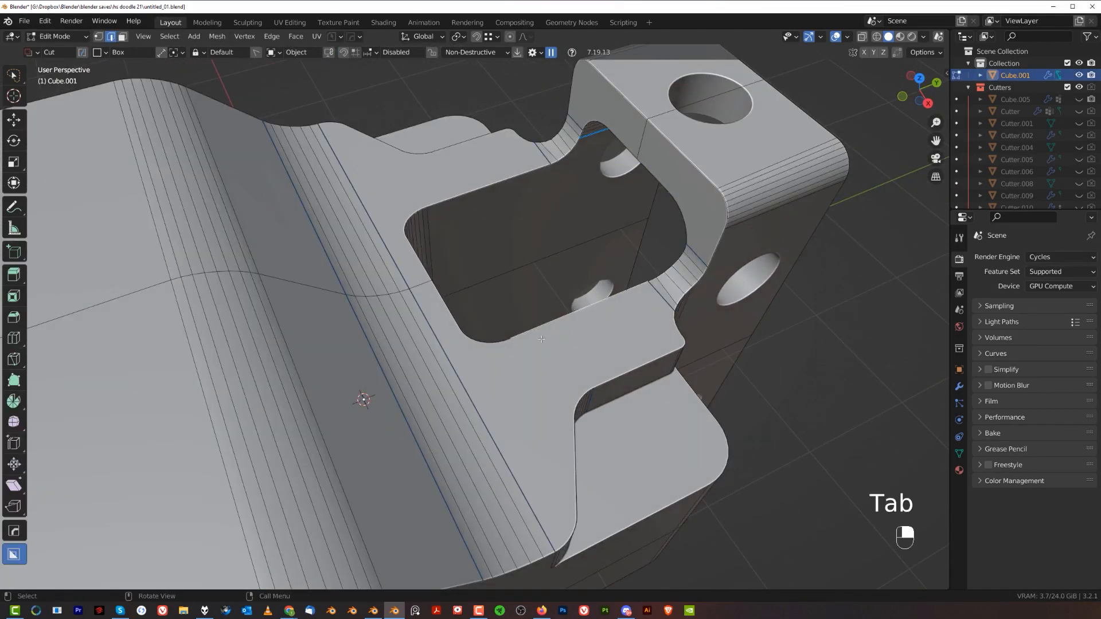
{"action": "key", "text": "ctrl+b"}
{"action": "left_click", "coordinate": [600, 363]}
{"action": "key", "text": "Tab"}
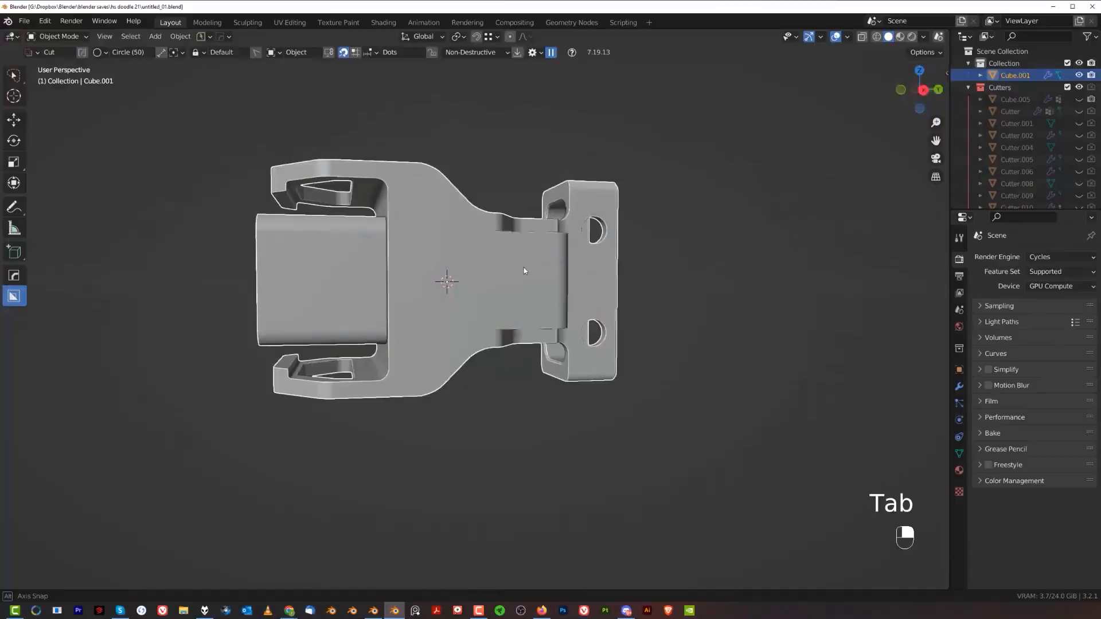
In the right orthographic view, make a tall box cut about 0.73 by 3.14 m through the side wall behind the front box.
{"action": "middle_click_drag", "start_coordinate": [523, 268], "coordinate": [511, 288]}
{"action": "key", "text": "KP_5"}
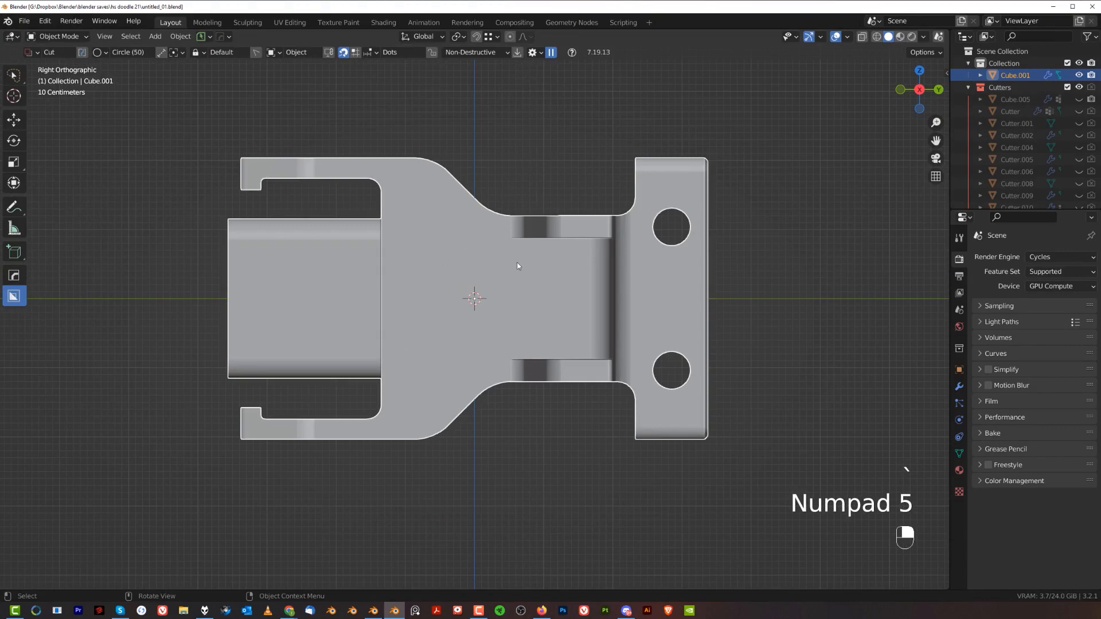
{"action": "middle_click_drag", "start_coordinate": [473, 276], "coordinate": [626, 408]}
{"action": "key", "text": "d"}
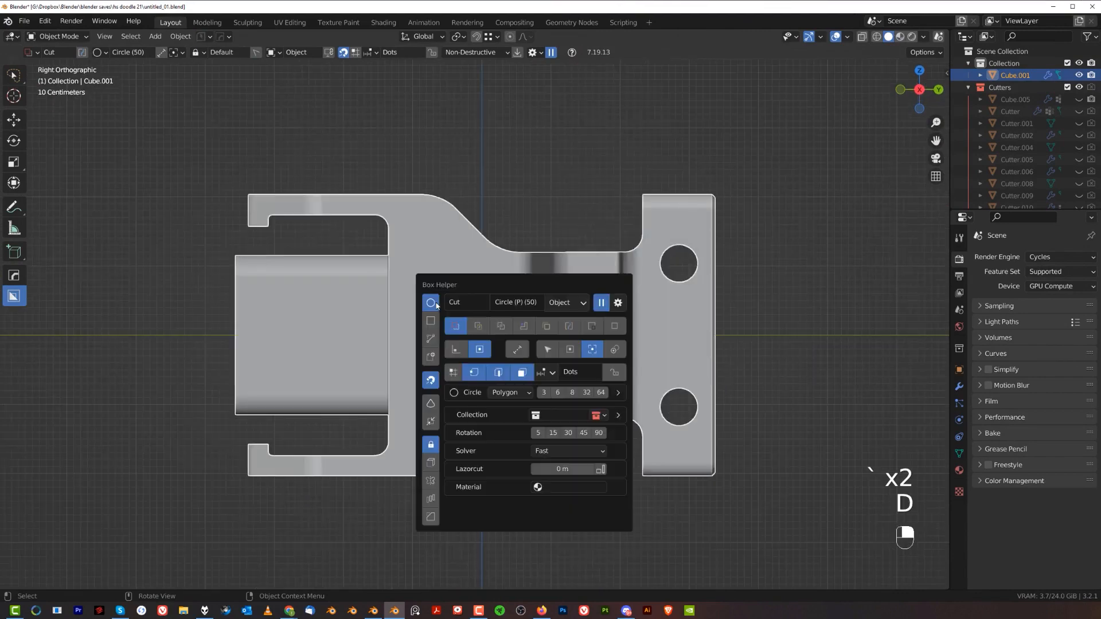
{"action": "left_click", "coordinate": [436, 320]}
{"action": "left_click_drag", "start_coordinate": [408, 227], "coordinate": [460, 451]}
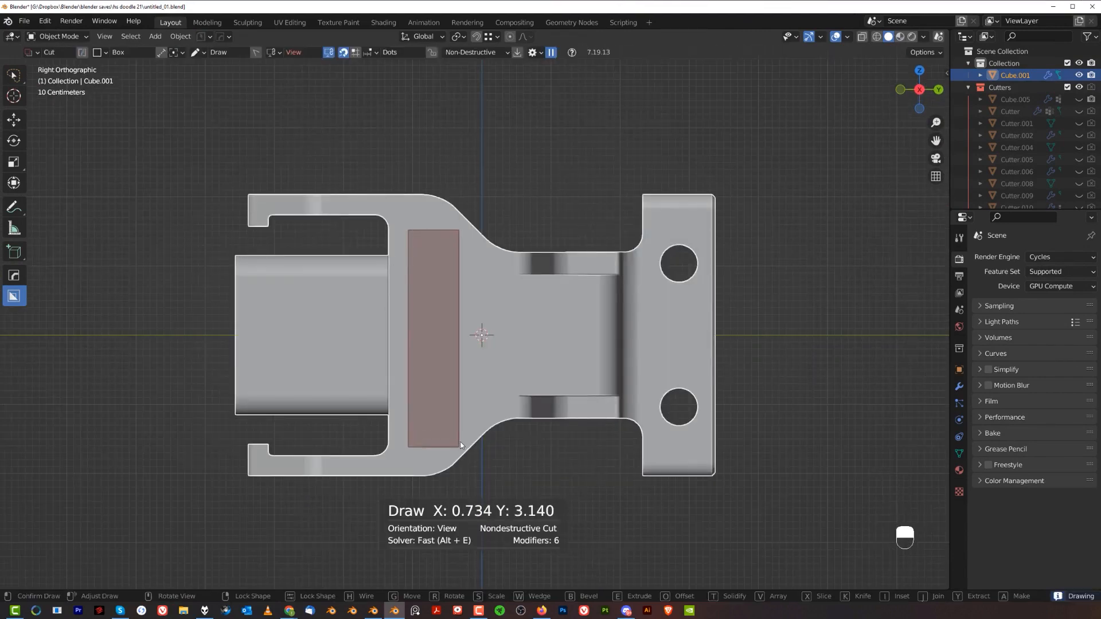
{"action": "left_click", "coordinate": [576, 176]}
Try to taper the box cutter by scaling its rear face along the Z axis.
{"action": "middle_click_drag", "start_coordinate": [527, 231], "coordinate": [471, 264]}
{"action": "key", "text": "Tab"}
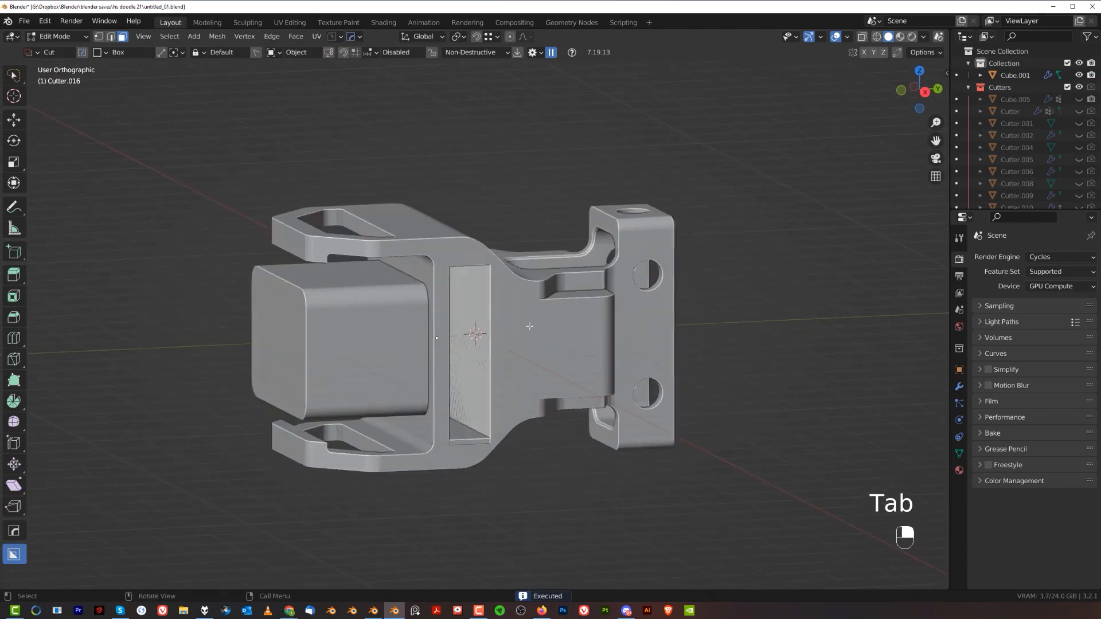
{"action": "key", "text": "s"}
{"action": "key", "text": "z"}
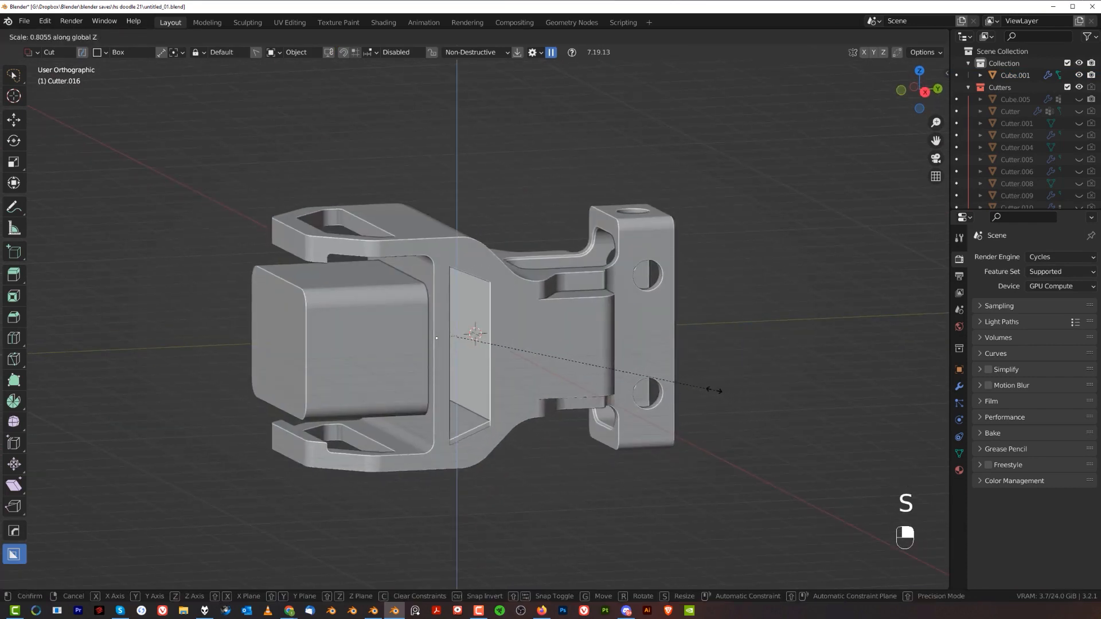
{"action": "left_click", "coordinate": [715, 391]}
{"action": "key", "text": "grave"}
{"action": "scroll", "coordinate": [525, 320], "scroll_direction": "up", "scroll_amount": 3}
{"action": "middle_click_drag", "start_coordinate": [558, 315], "coordinate": [568, 314], "text": "shift"}
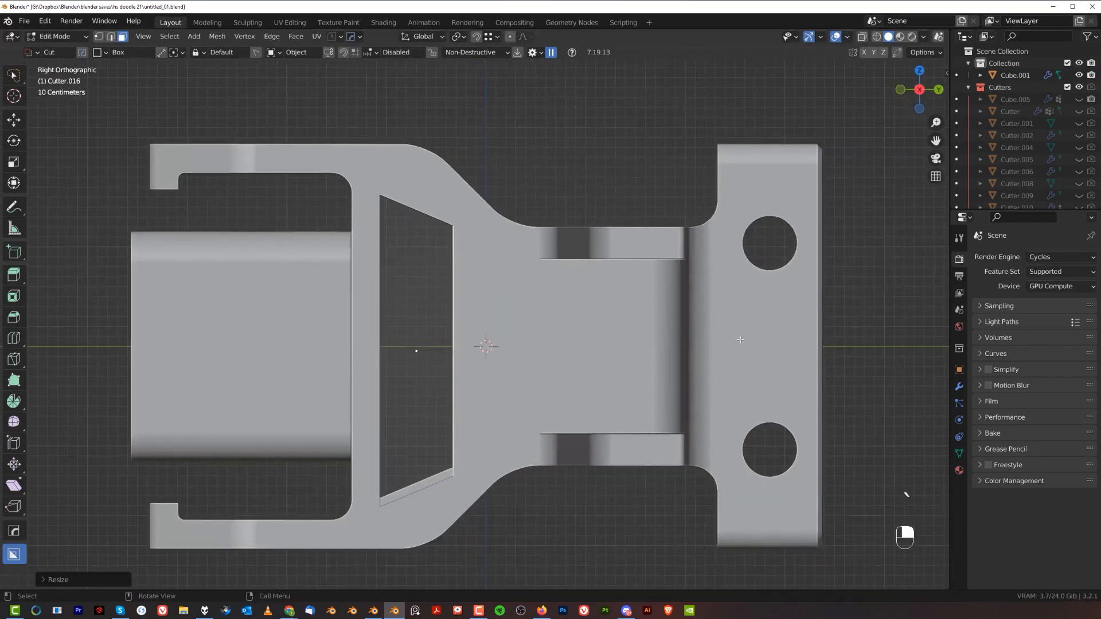
{"action": "key", "text": "s"}
{"action": "key", "text": "z"}
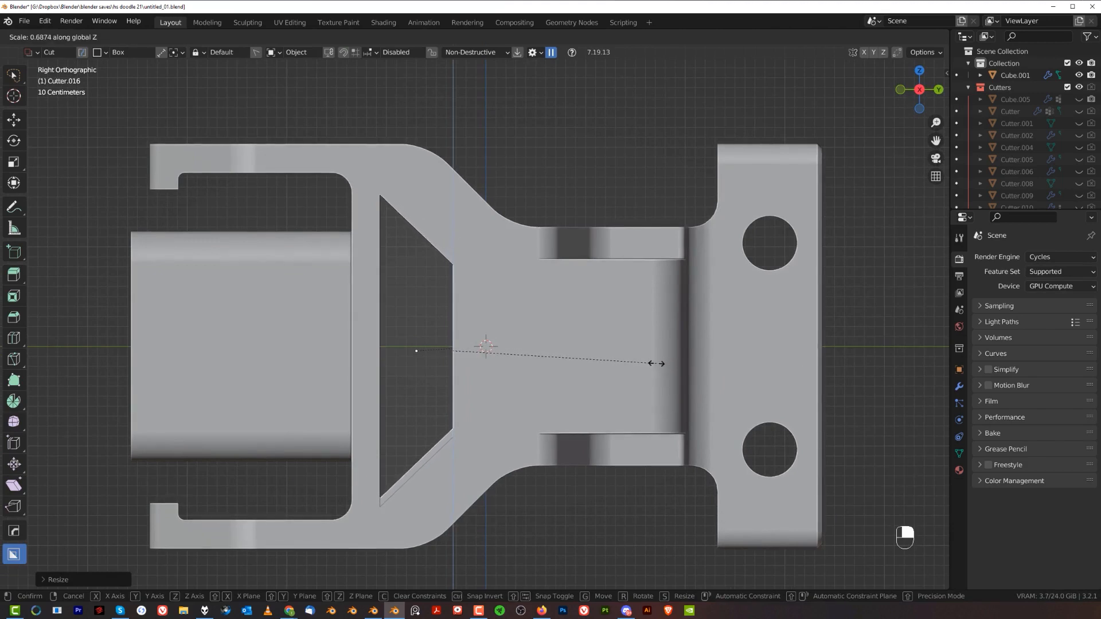
{"action": "left_click", "coordinate": [342, 422]}
Undo the taper and add a vertical loop cut to the box cutter, slid about 0.29 toward the rear.
{"action": "middle_click_drag", "start_coordinate": [434, 364], "coordinate": [445, 356], "text": "shift"}
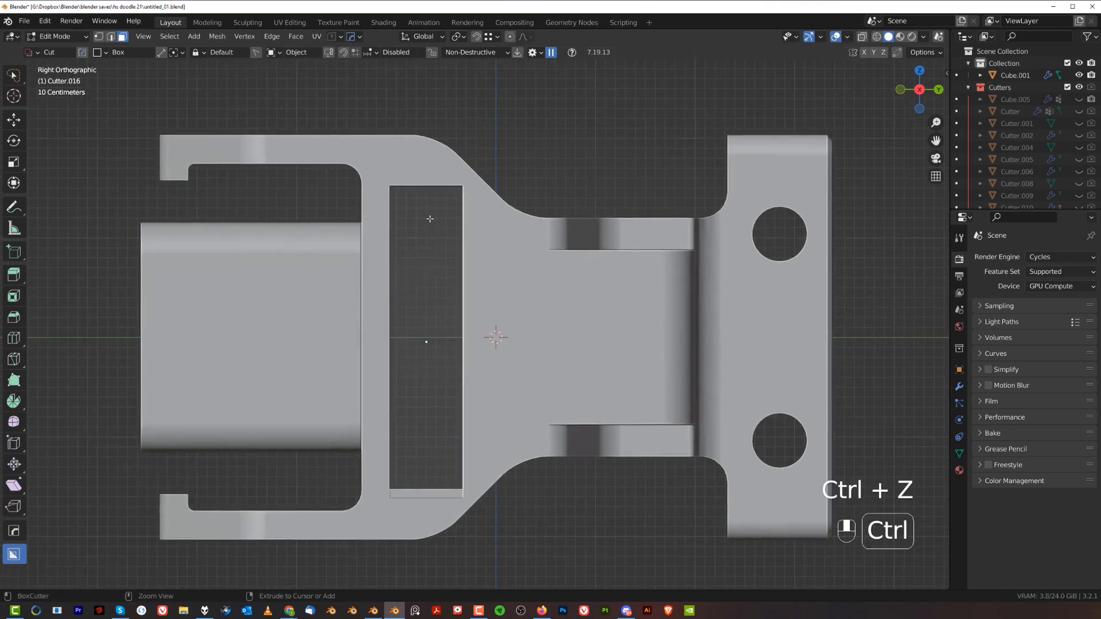
{"action": "left_click", "coordinate": [431, 193]}
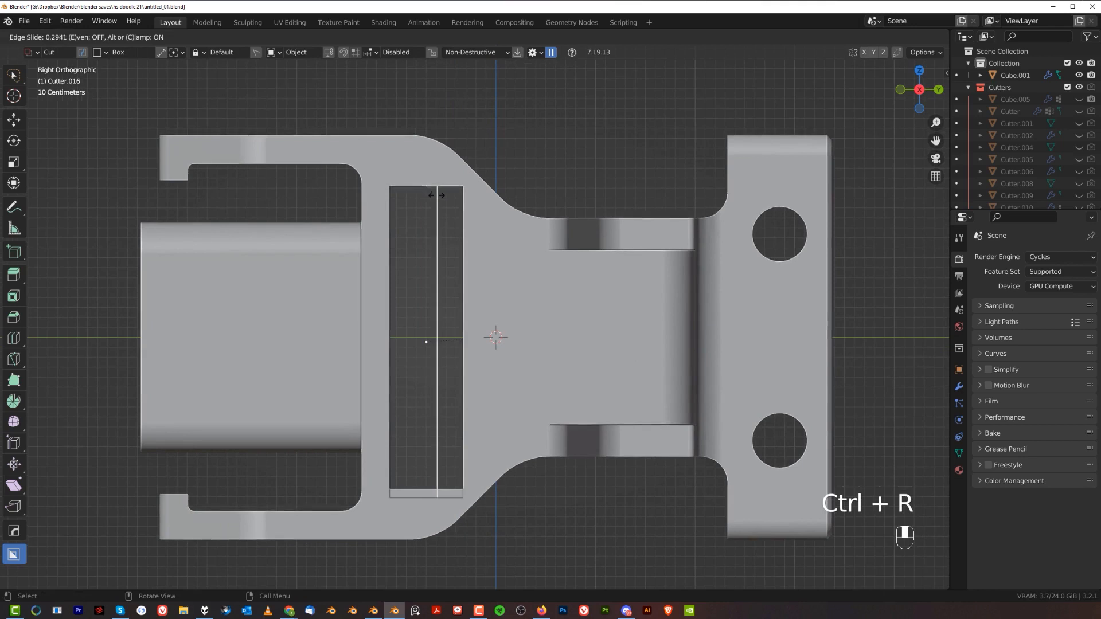
{"action": "left_click", "coordinate": [437, 196]}
Scale the cutter's rear face along Z so the slot's rear corners are chamfered parallel to the body's outline.
{"action": "middle_click_drag", "start_coordinate": [437, 196], "coordinate": [348, 303]}
{"action": "key", "text": "Tab"}
{"action": "key", "text": "grave"}
{"action": "key", "text": "s"}
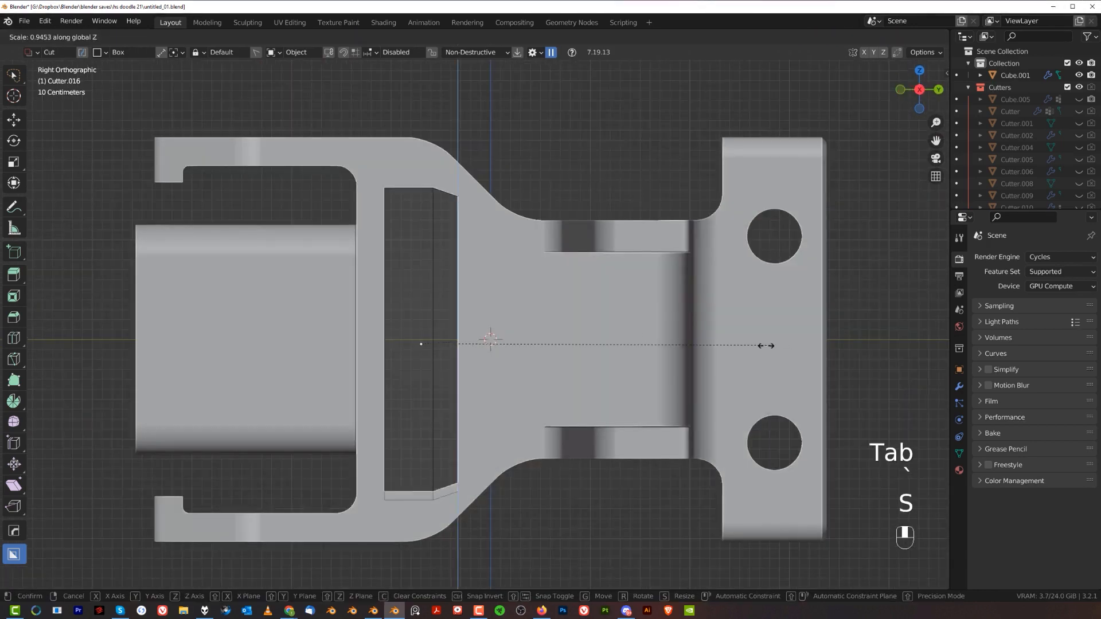
{"action": "left_click", "coordinate": [722, 348]}
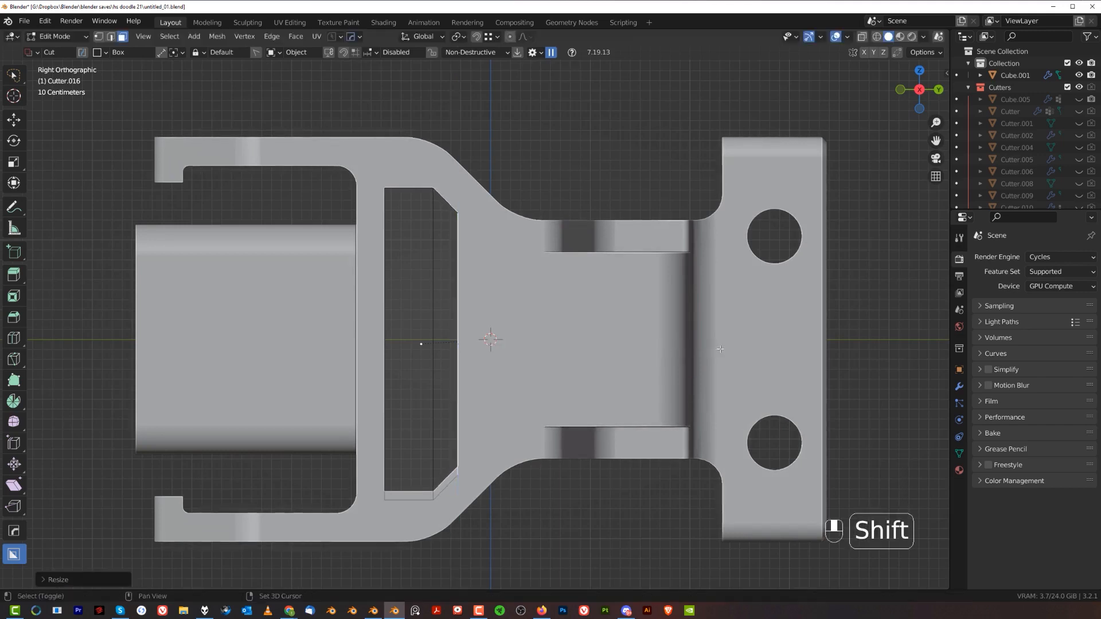
Isolate the slot cutter in local view and select the edge rings running across its thickness at the corners.
{"action": "scroll", "coordinate": [484, 501], "scroll_direction": "down", "scroll_amount": 2}
{"action": "middle_click_drag", "start_coordinate": [467, 511], "coordinate": [486, 343]}
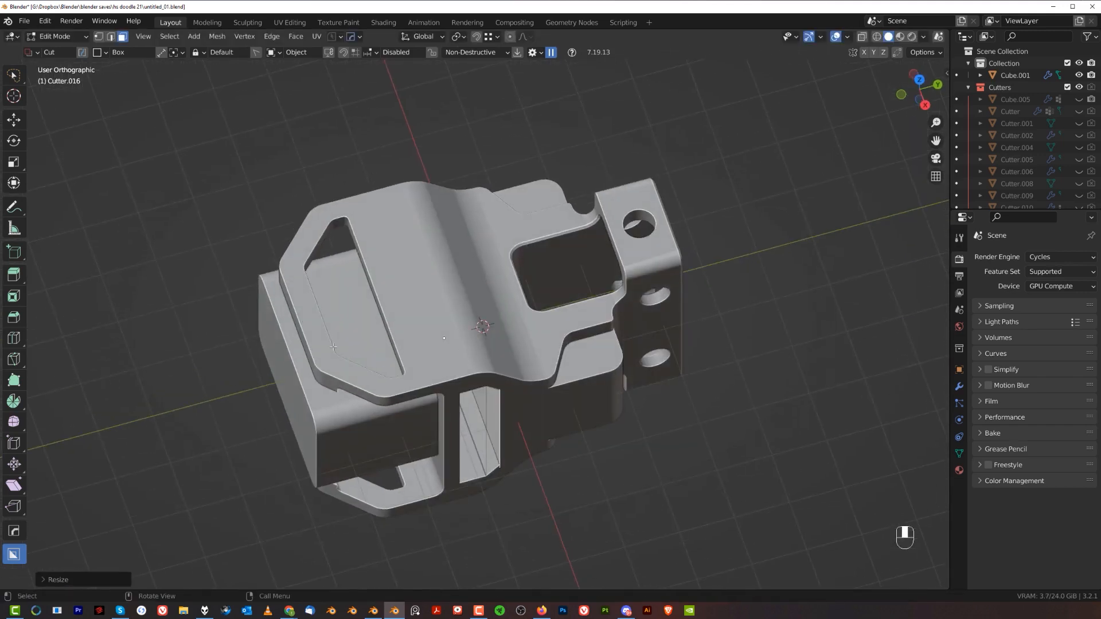
{"action": "middle_click_drag", "start_coordinate": [436, 396], "coordinate": [436, 336]}
{"action": "scroll", "coordinate": [436, 337], "scroll_direction": "up", "scroll_amount": 2}
{"action": "key", "text": "grave"}
{"action": "scroll", "coordinate": [479, 327], "scroll_direction": "up", "scroll_amount": 2}
{"action": "key", "text": "Tab"}
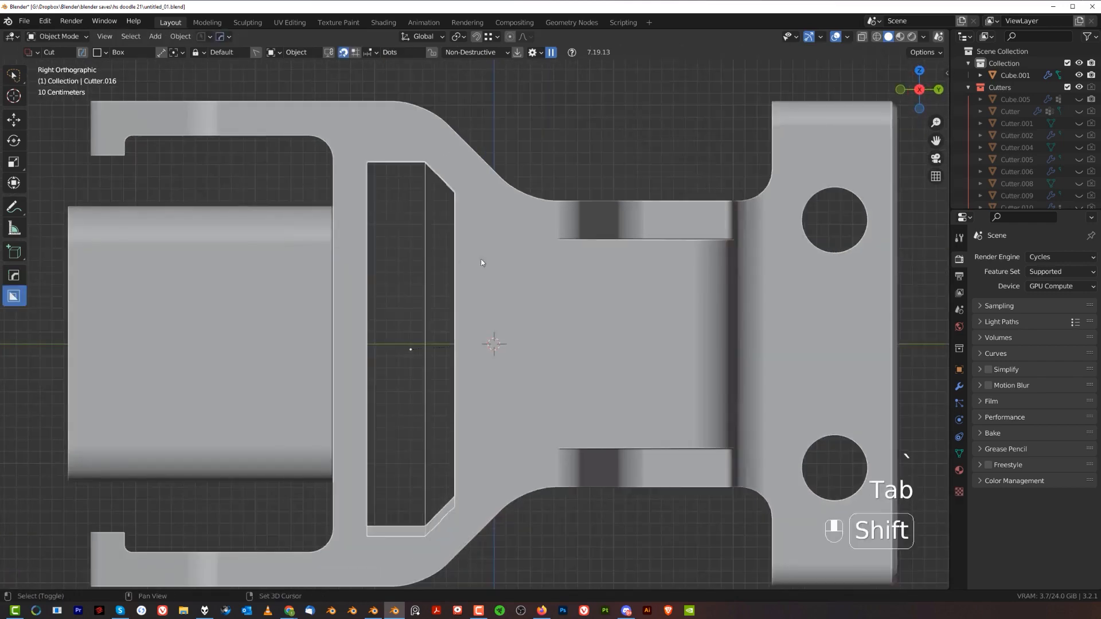
{"action": "middle_click_drag", "start_coordinate": [482, 263], "coordinate": [554, 302]}
{"action": "scroll", "coordinate": [560, 392], "scroll_direction": "up", "scroll_amount": 2}
{"action": "key", "text": "Tab"}
{"action": "key", "text": "slash"}
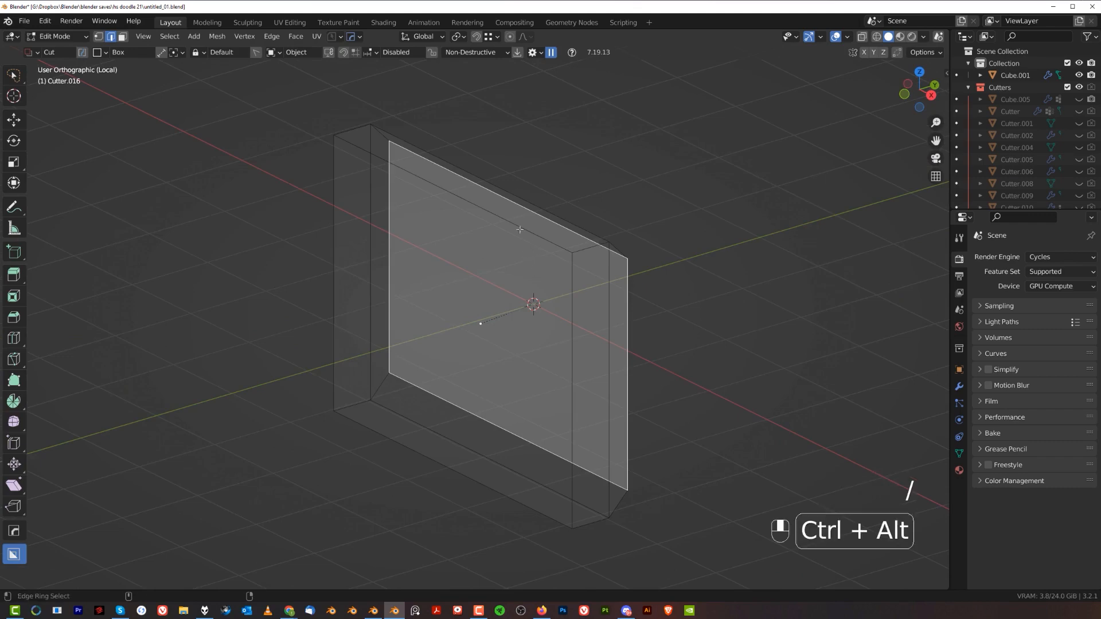
{"action": "middle_click_drag", "start_coordinate": [509, 220], "coordinate": [710, 233]}
Leave local view and round the slot cutter's selected corner edges with a multi-segment bevel about 0.068 m wide.
{"action": "key", "text": "slash"}
{"action": "key", "text": "ctrl+b"}
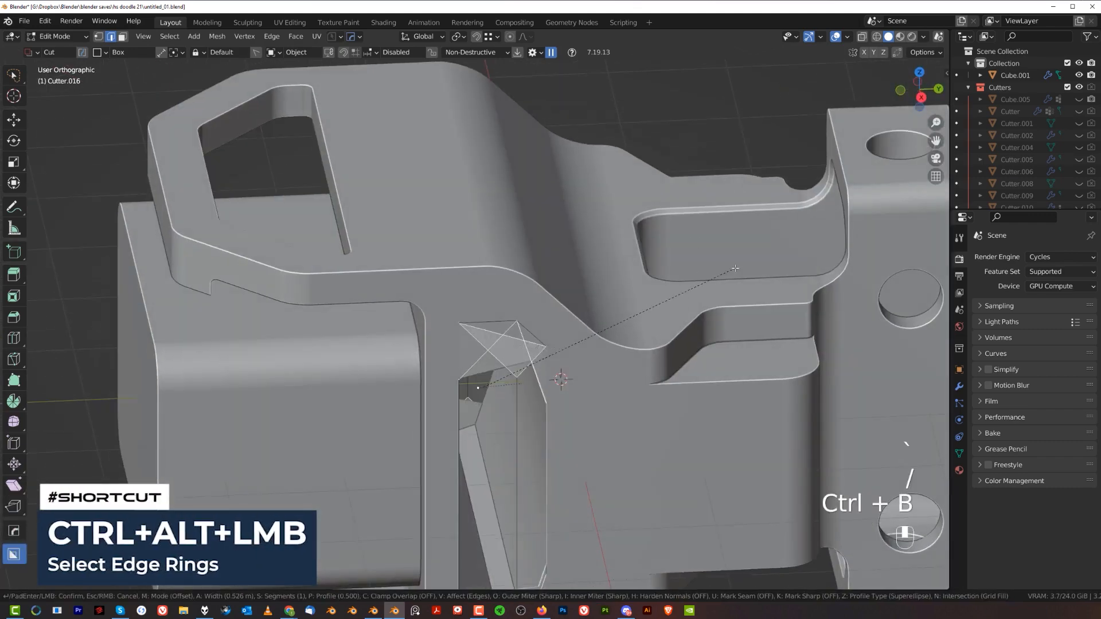
{"action": "middle_click_drag", "start_coordinate": [688, 294], "coordinate": [624, 229]}
{"action": "key", "text": "ctrl+b"}
{"action": "right_click", "coordinate": [613, 230]}
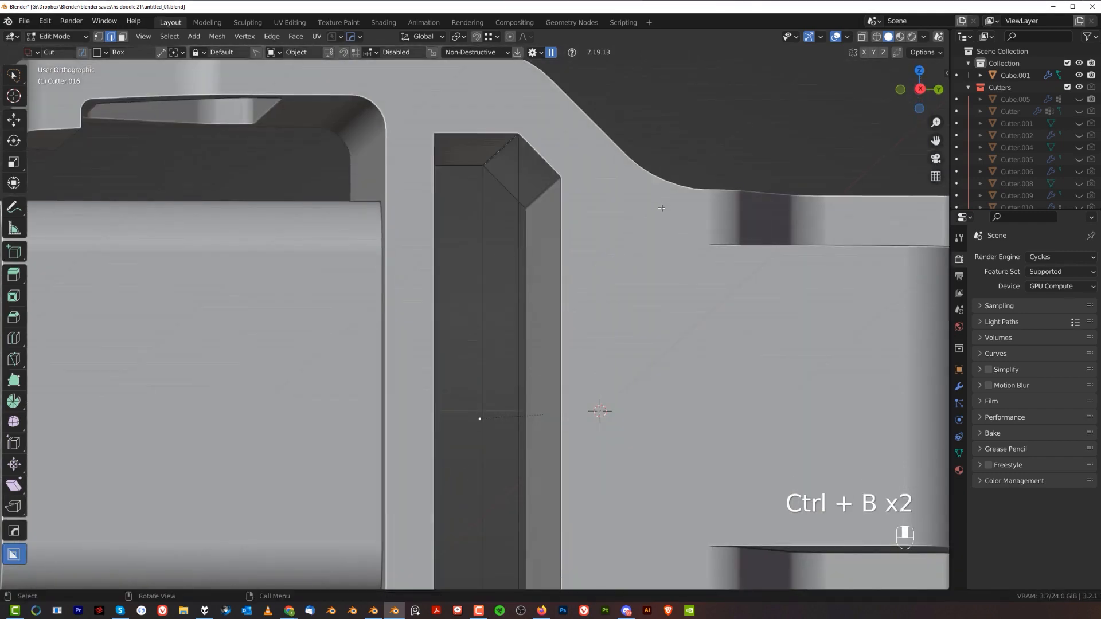
{"action": "key", "text": "ctrl+b"}
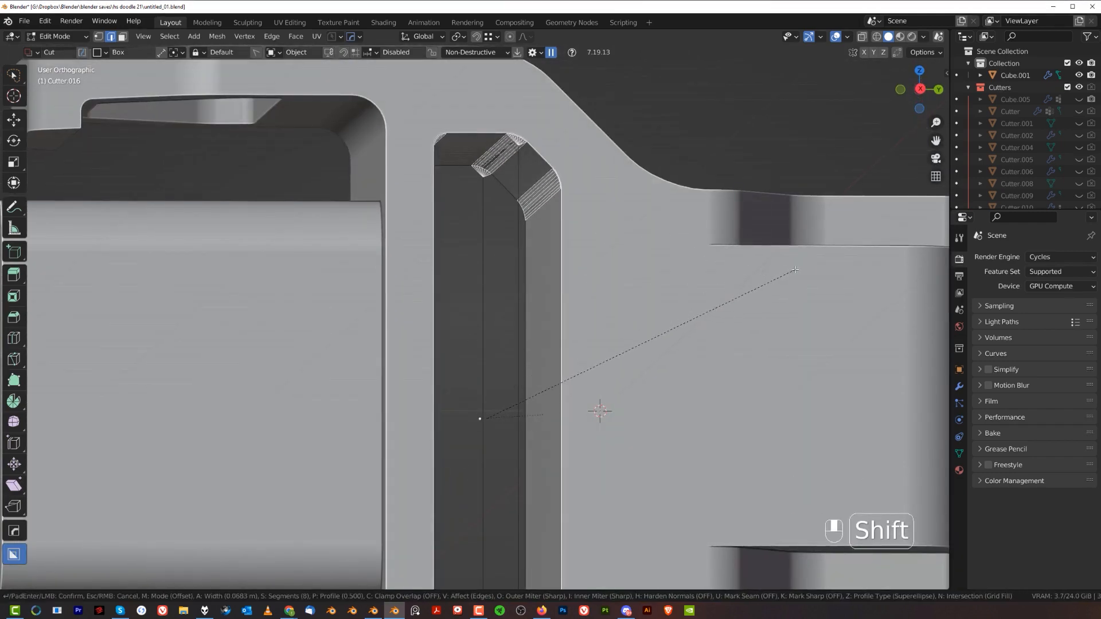
{"action": "left_click", "coordinate": [795, 270]}
Return to Object Mode, hide the Cutters collection and examine the model from the front in perspective.
{"action": "key", "text": "Tab"}
{"action": "scroll", "coordinate": [641, 208], "scroll_direction": "down", "scroll_amount": 5}
{"action": "key", "text": "shift+2"}
{"action": "middle_click_drag", "start_coordinate": [578, 281], "coordinate": [568, 338]}
{"action": "key", "text": "KP_5"}
{"action": "scroll", "coordinate": [435, 359], "scroll_direction": "down", "scroll_amount": 3}
{"action": "middle_click_drag", "start_coordinate": [436, 359], "coordinate": [490, 332]}
{"action": "scroll", "coordinate": [509, 350], "scroll_direction": "down", "scroll_amount": 1}
{"action": "middle_click_drag", "start_coordinate": [395, 363], "coordinate": [498, 389], "text": "shift"}
{"action": "scroll", "coordinate": [493, 355], "scroll_direction": "up", "scroll_amount": 2}
{"action": "middle_click_drag", "start_coordinate": [488, 347], "coordinate": [504, 303], "text": "shift"}
{"action": "scroll", "coordinate": [487, 295], "scroll_direction": "up", "scroll_amount": 1}
Try the HardOps Selection to Boolean operation on the front face of the protruding box.
{"action": "left_click", "coordinate": [509, 301]}
{"action": "key", "text": "Tab"}
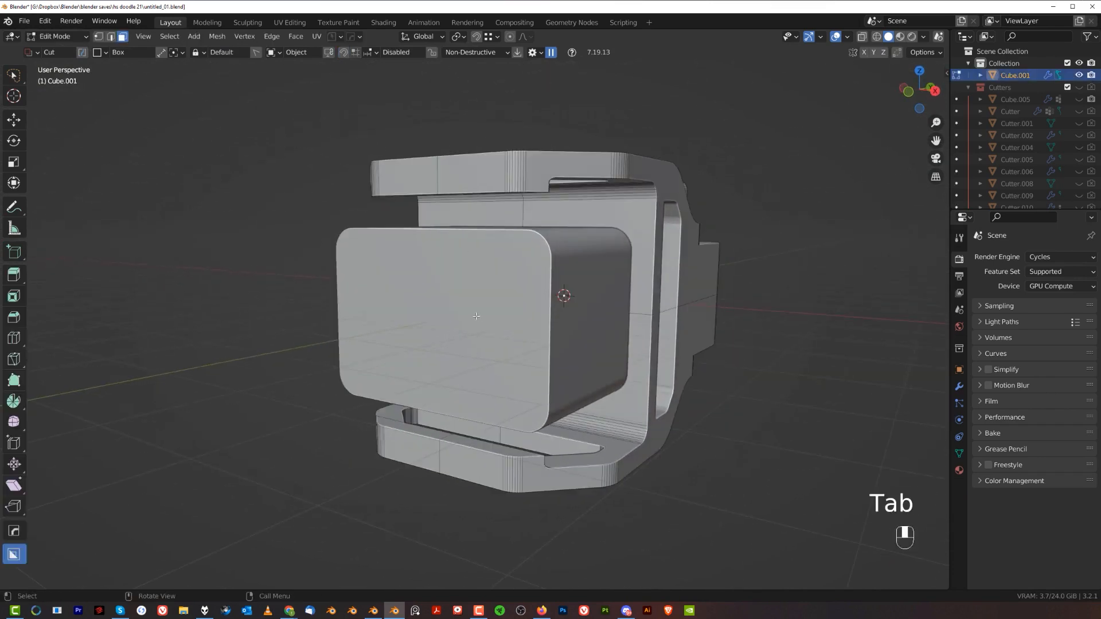
{"action": "key", "text": "q"}
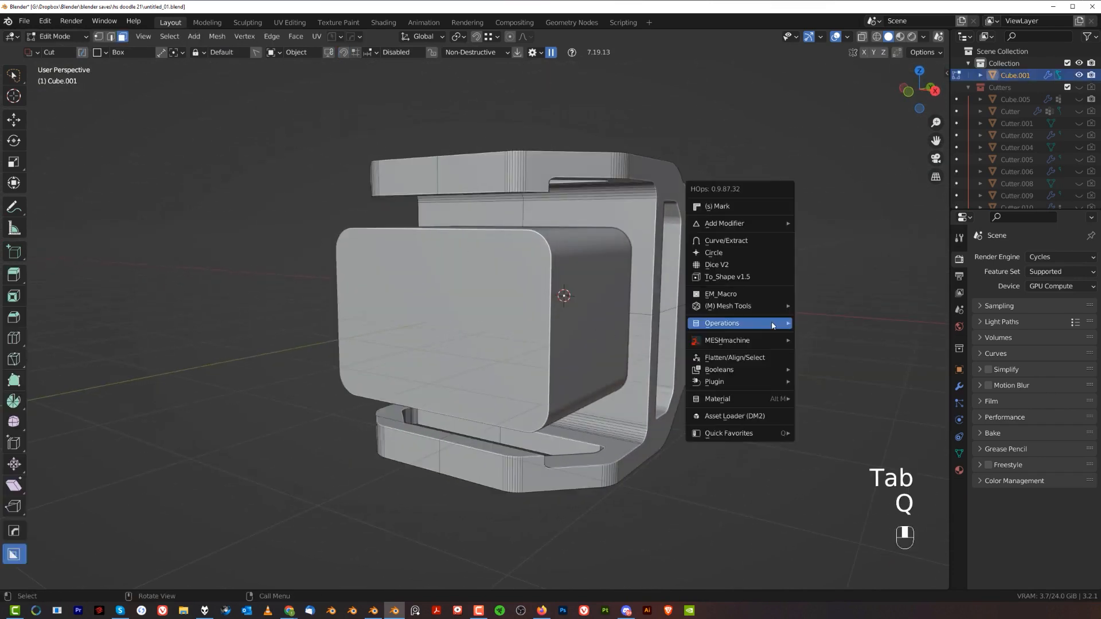
{"action": "mouse_move", "coordinate": [783, 374]}
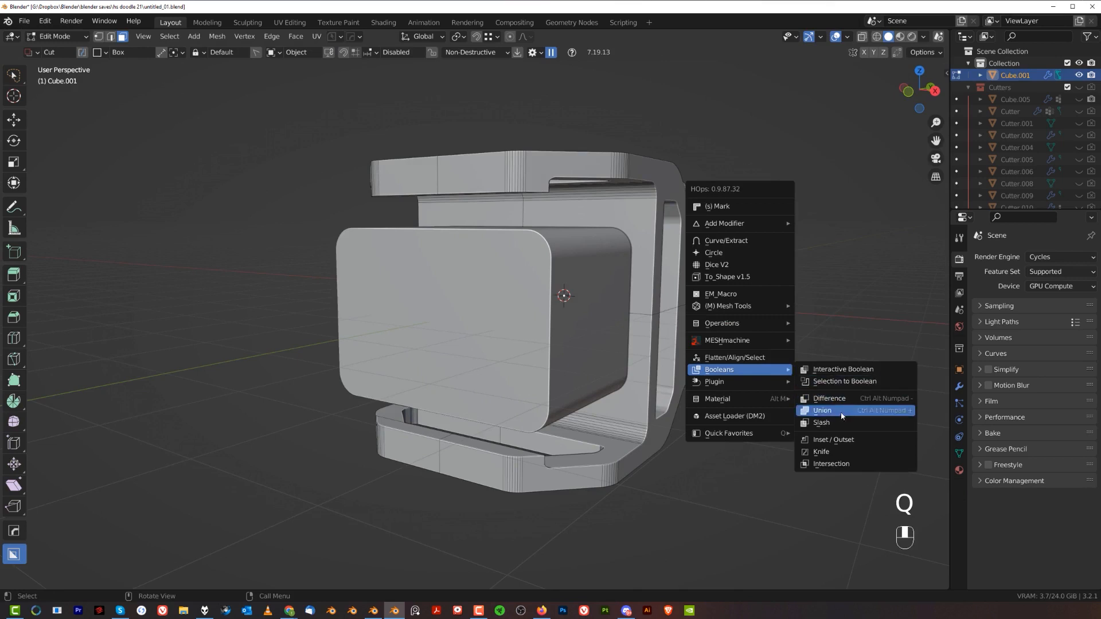
{"action": "left_click", "coordinate": [853, 383]}
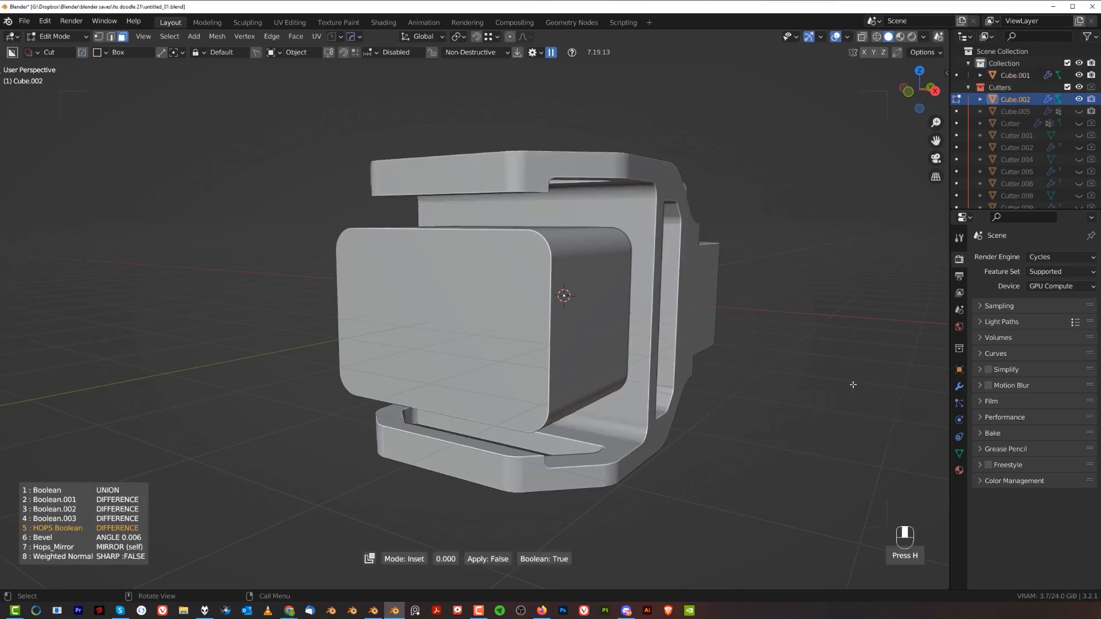
{"action": "left_click", "coordinate": [511, 313]}
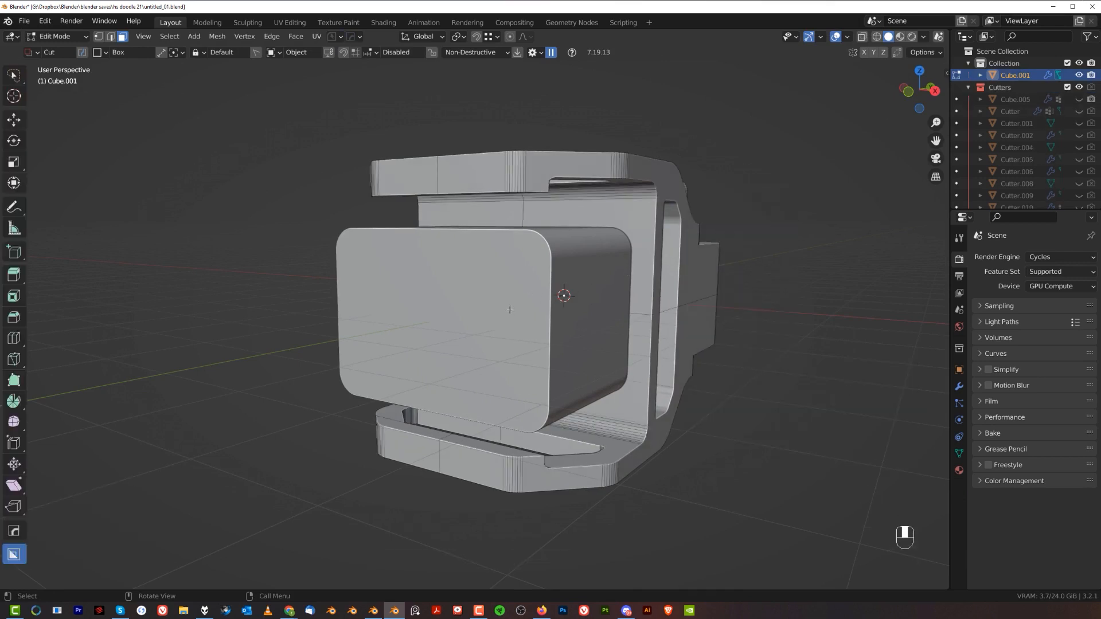
Run HardOps Smart Apply on the main body in Object Mode.
{"action": "key", "text": "Tab"}
{"action": "key", "text": "q"}
{"action": "mouse_move", "coordinate": [531, 307]}
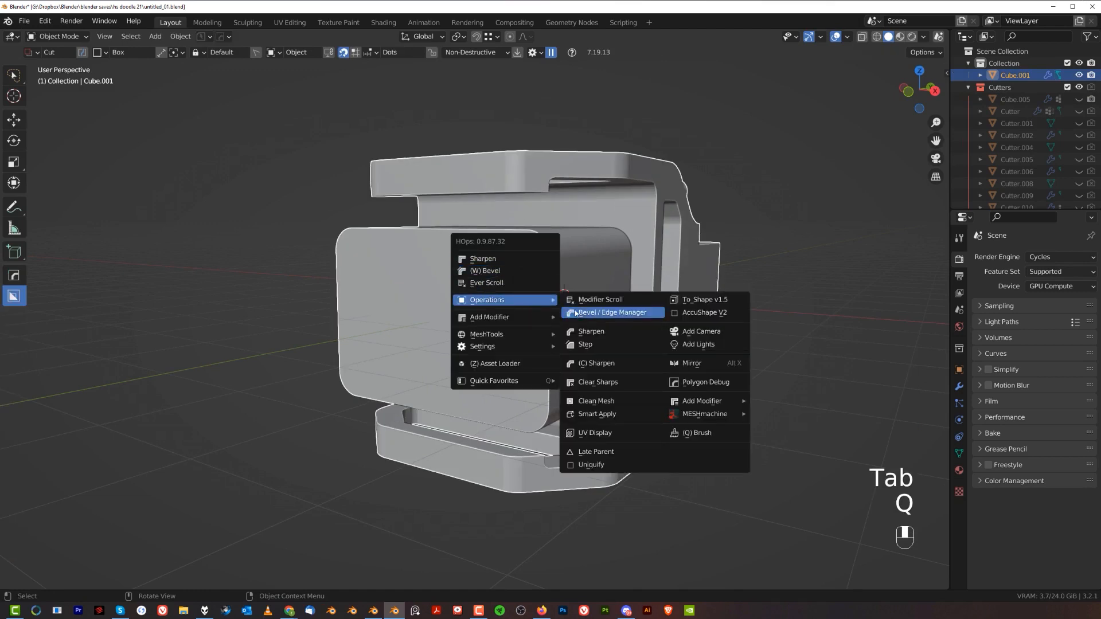
{"action": "left_click", "coordinate": [619, 414]}
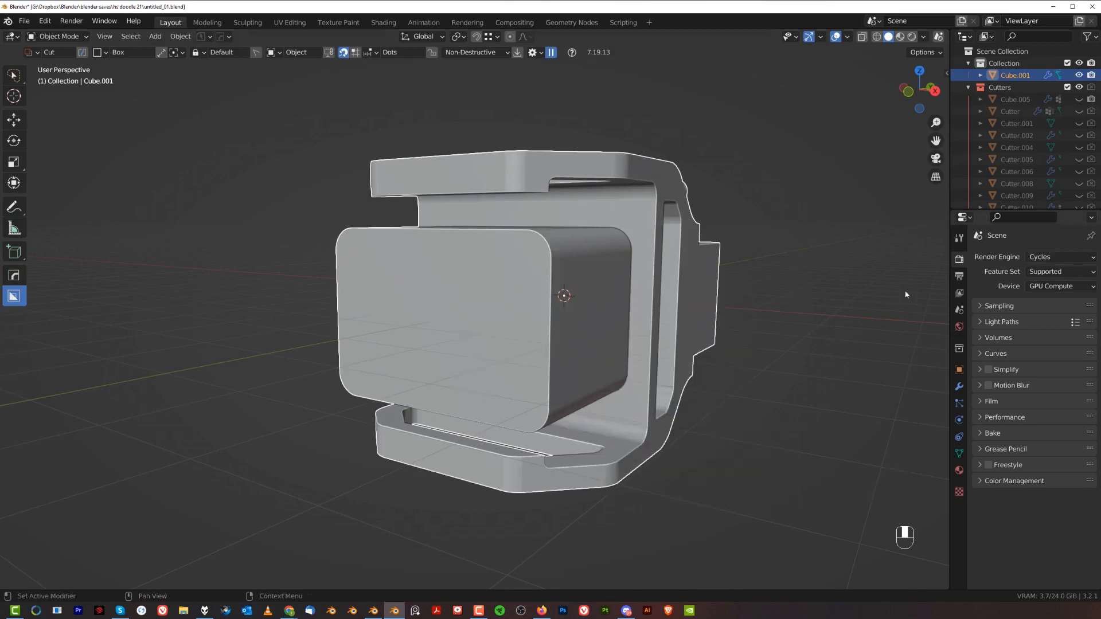
Apply the main body's modifiers with HardOps Smart Apply, keeping only Bevel and Weighted Normal.
{"action": "middle_click_drag", "start_coordinate": [620, 414], "coordinate": [693, 286]}
{"action": "scroll", "coordinate": [693, 285], "scroll_direction": "up", "scroll_amount": 3}
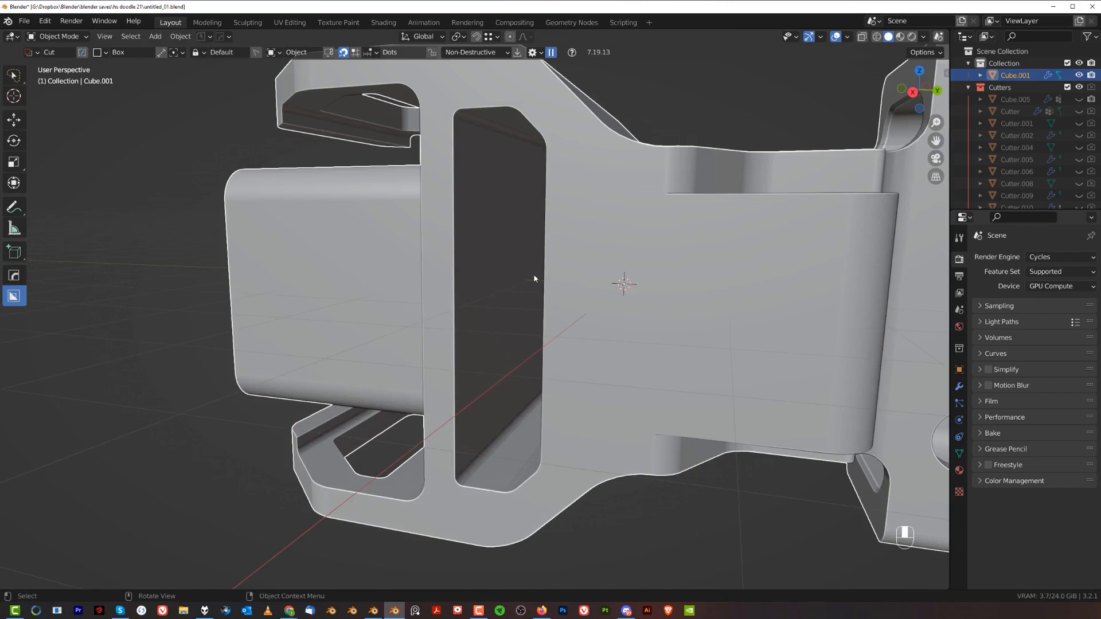
{"action": "mouse_move", "coordinate": [534, 278]}
{"action": "middle_mouse_down"}
{"action": "mouse_move", "coordinate": [590, 311]}
{"action": "mouse_move", "coordinate": [548, 235]}
{"action": "mouse_move", "coordinate": [497, 304]}
{"action": "mouse_move", "coordinate": [518, 284]}
{"action": "mouse_move", "coordinate": [477, 284]}
{"action": "mouse_move", "coordinate": [487, 299]}
{"action": "mouse_move", "coordinate": [518, 293]}
{"action": "middle_mouse_up"}
{"action": "scroll", "coordinate": [590, 312], "scroll_direction": "down", "scroll_amount": 2}
{"action": "key", "text": "q"}
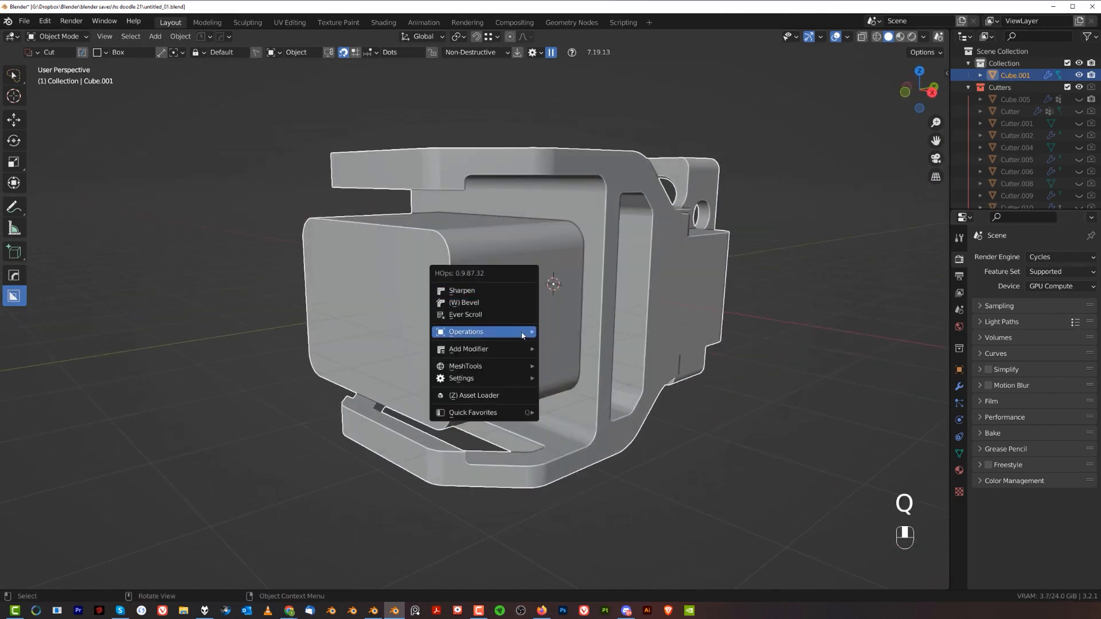
{"action": "mouse_move", "coordinate": [523, 335]}
{"action": "left_click", "coordinate": [614, 442]}
Merge the protruding box's front face halves in Edit Mode and cut an inset pocket with Selection to Boolean, extruded to 5.011.
{"action": "key", "text": "Tab"}
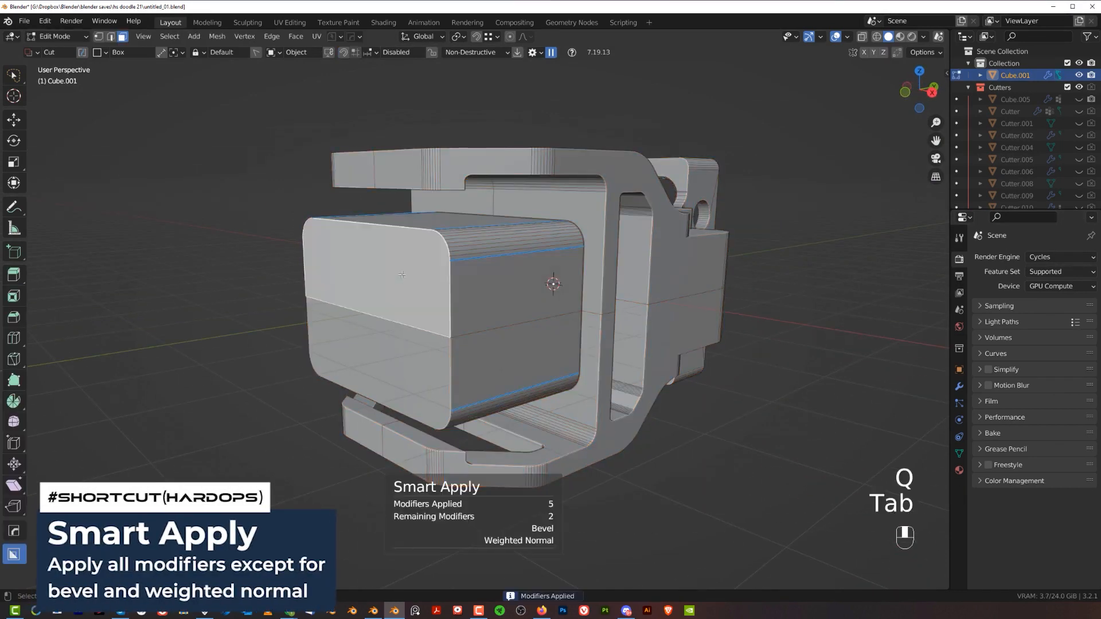
{"action": "middle_click_drag", "start_coordinate": [402, 275], "coordinate": [470, 287]}
{"action": "key", "text": "f"}
{"action": "key", "text": "q"}
{"action": "mouse_move", "coordinate": [542, 330]}
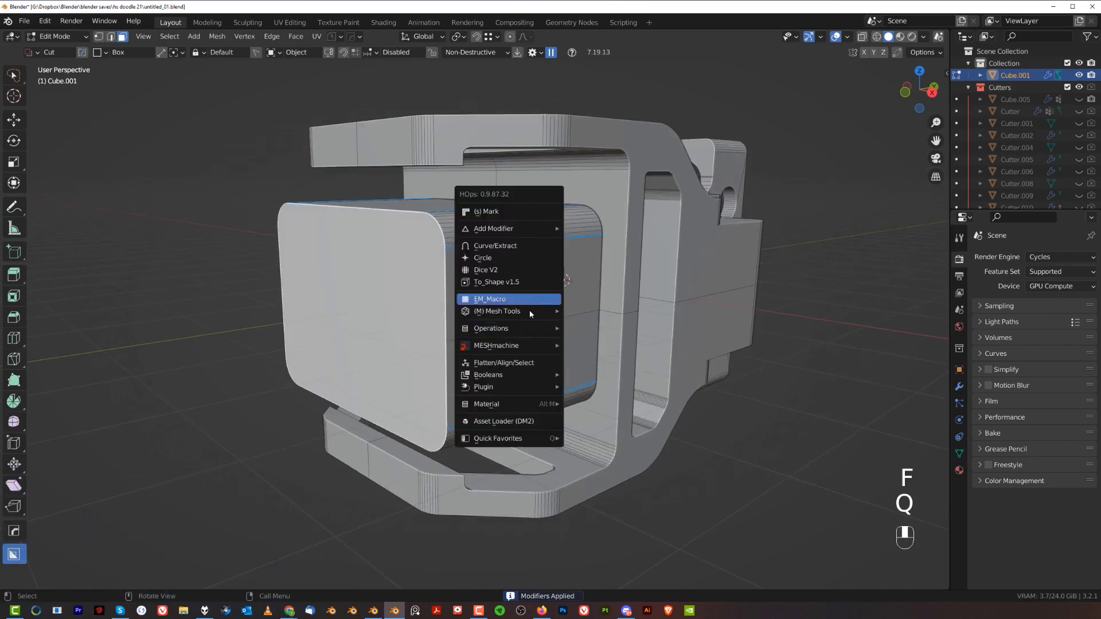
{"action": "mouse_move", "coordinate": [528, 374]}
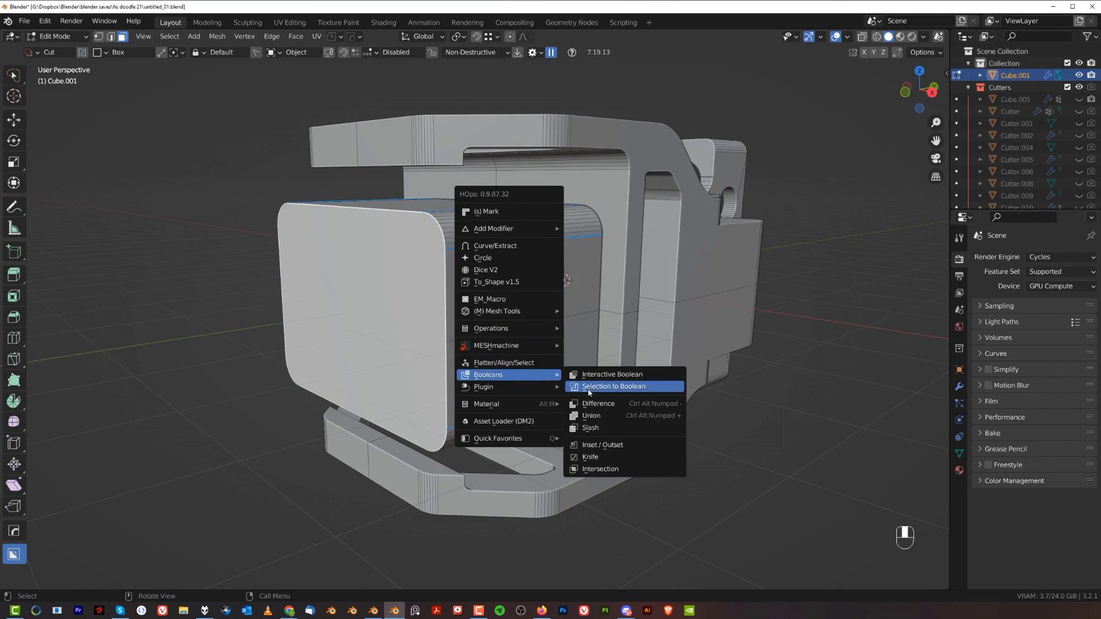
{"action": "left_click", "coordinate": [596, 387]}
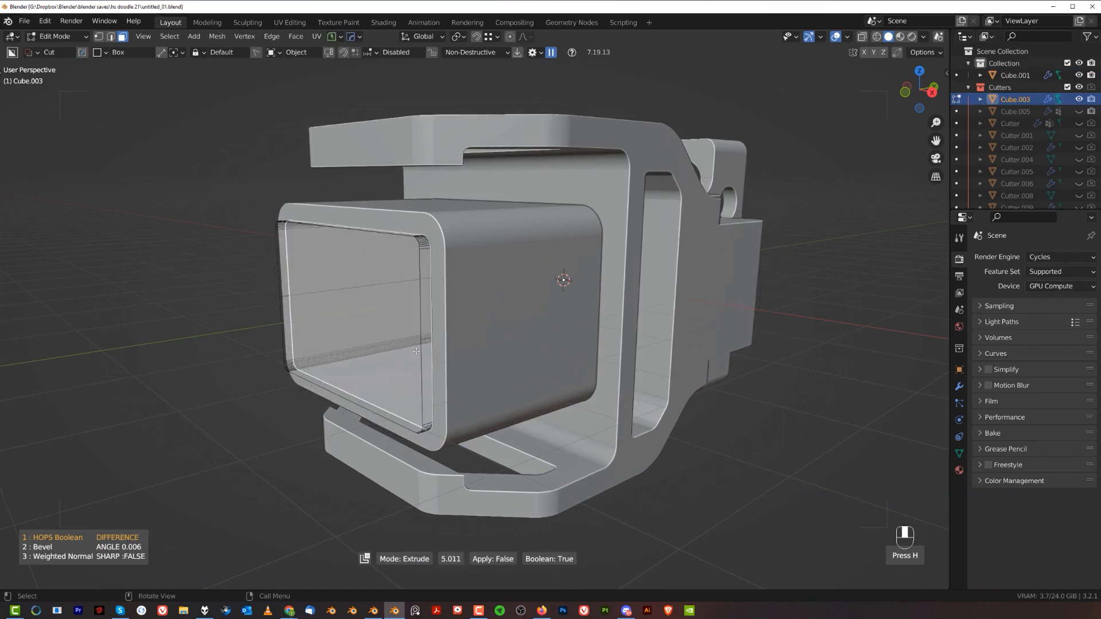
{"action": "left_click", "coordinate": [418, 351], "text": "shift"}
Move the pocket cutter forward along the Y axis until its rear end clears the rear rectangular opening.
{"action": "scroll", "coordinate": [702, 335], "scroll_direction": "down", "scroll_amount": 2}
{"action": "middle_click_drag", "start_coordinate": [717, 334], "coordinate": [603, 325]}
{"action": "scroll", "coordinate": [558, 326], "scroll_direction": "up", "scroll_amount": 3}
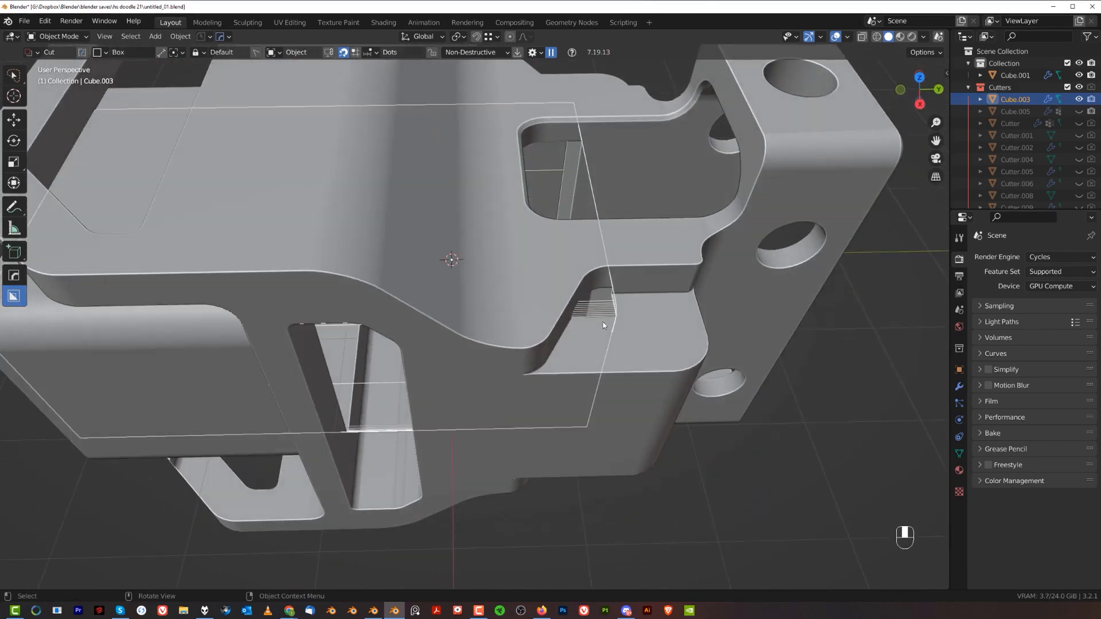
{"action": "key", "text": "g"}
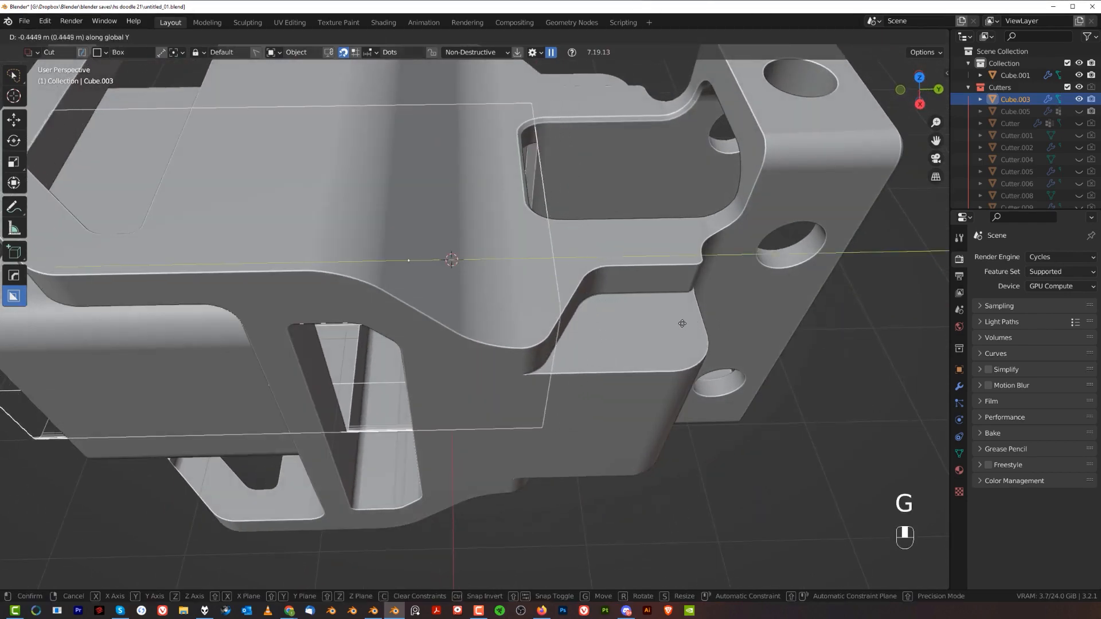
{"action": "left_click", "coordinate": [642, 297]}
{"action": "middle_click_drag", "start_coordinate": [641, 297], "coordinate": [601, 301]}
{"action": "key", "text": "g"}
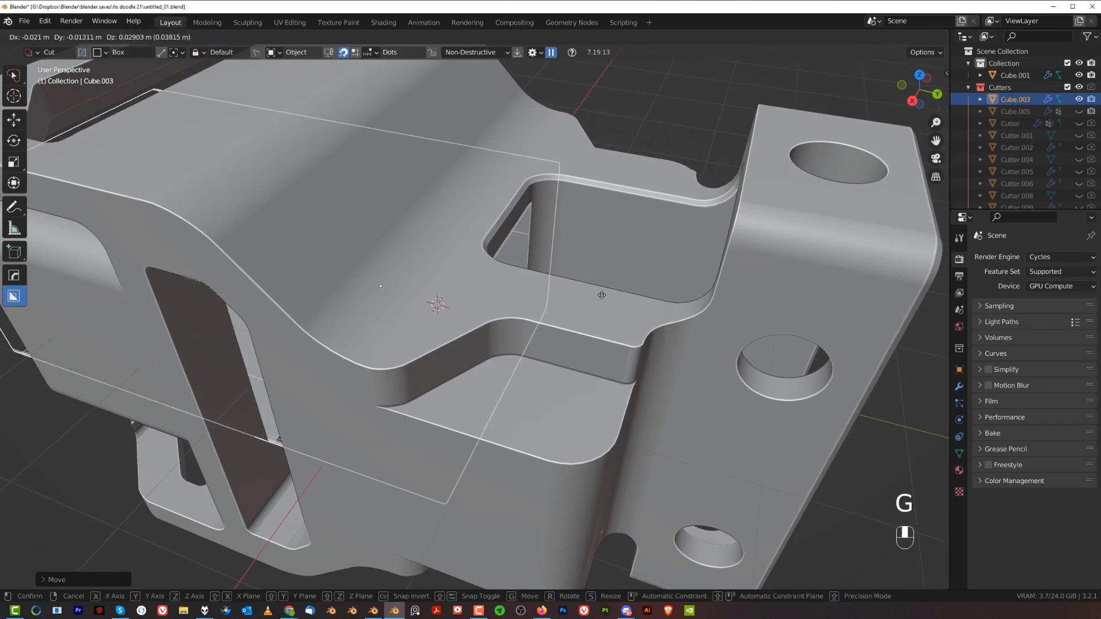
{"action": "left_click", "coordinate": [560, 284]}
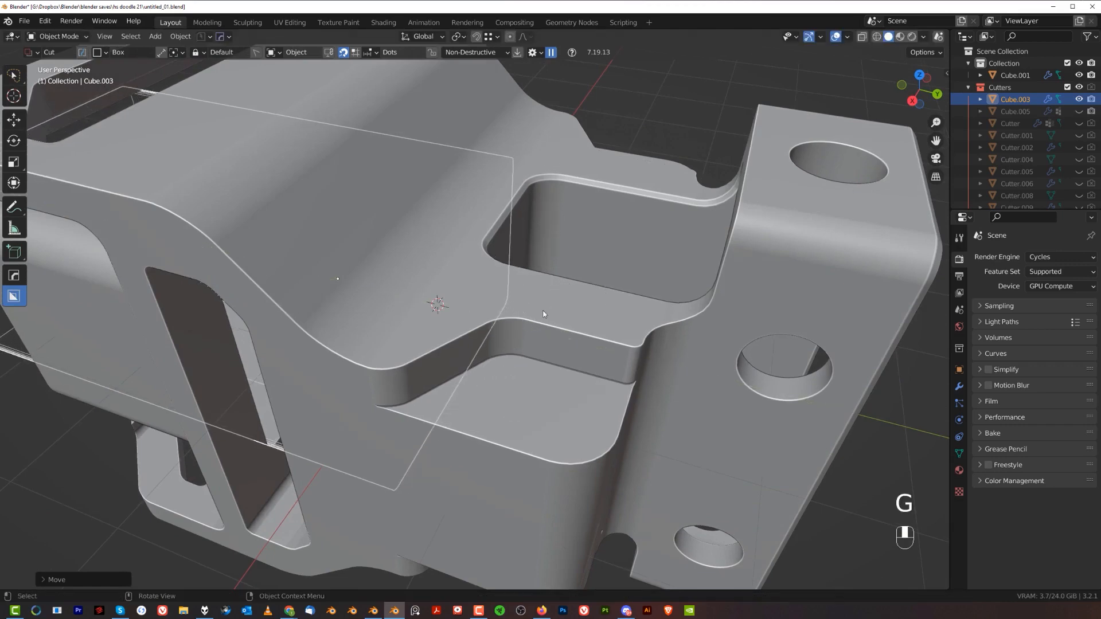
Isolate the pocket cutter in local view and apply its modifiers with HardOps Smart Apply.
{"action": "key", "text": "KP_Divide"}
{"action": "key", "text": "Tab"}
{"action": "key", "text": "q"}
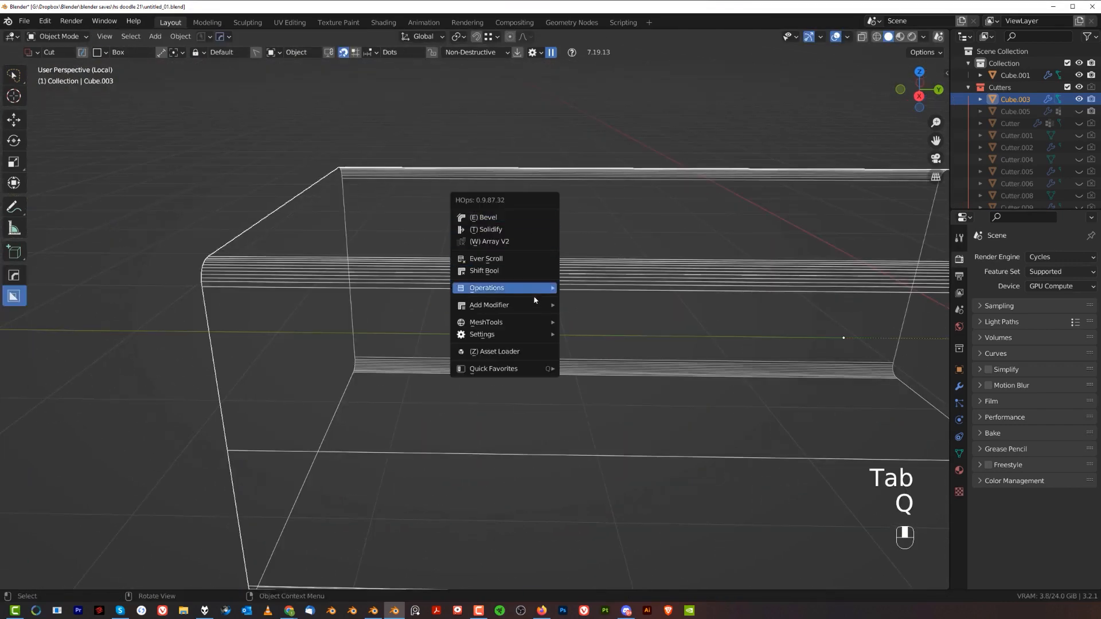
{"action": "mouse_move", "coordinate": [559, 290]}
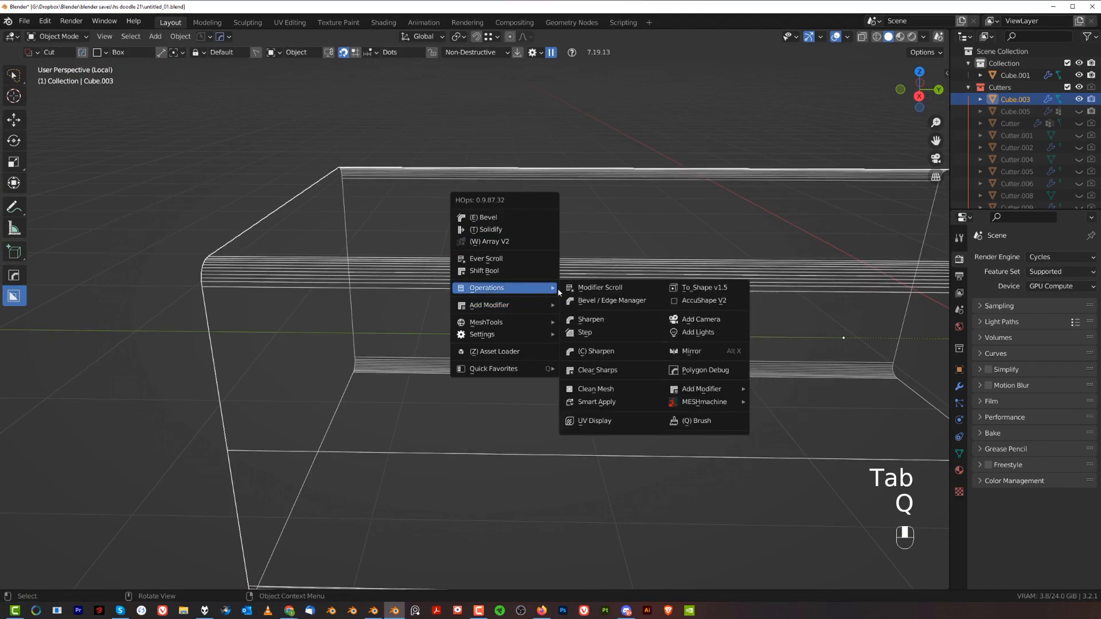
{"action": "left_click", "coordinate": [634, 400]}
Inset the pocket cutter's end face in Edit Mode, making a smaller rectangle for the rear extension.
{"action": "key", "text": "Tab"}
{"action": "scroll", "coordinate": [536, 344], "scroll_direction": "up", "scroll_amount": 5}
{"action": "key", "text": "i"}
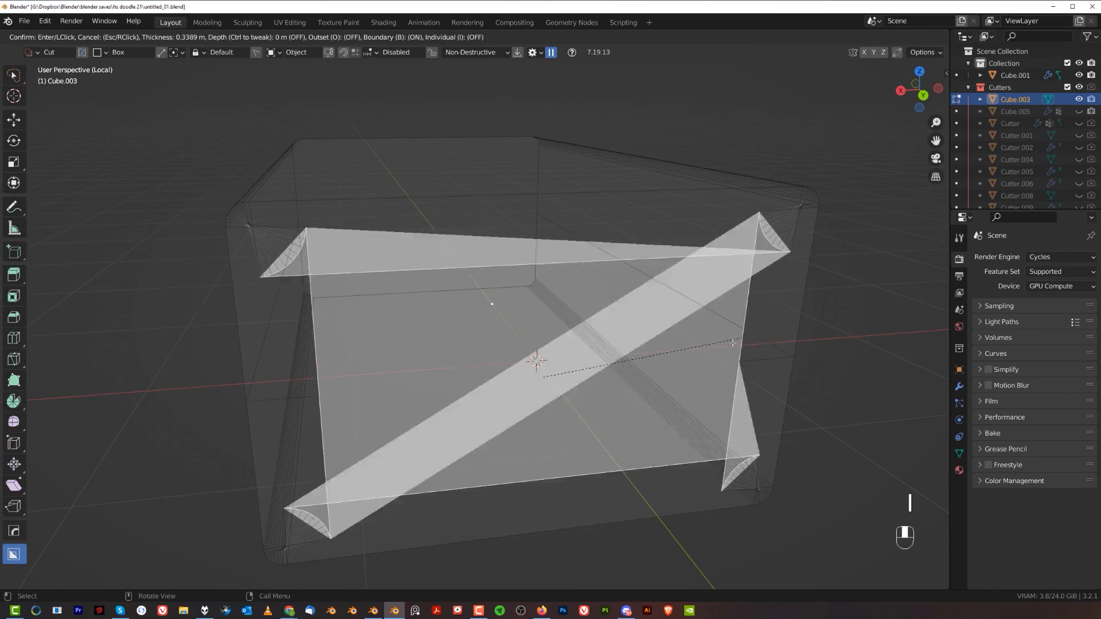
{"action": "left_click", "coordinate": [649, 358]}
{"action": "middle_click_drag", "start_coordinate": [457, 259], "coordinate": [482, 243]}
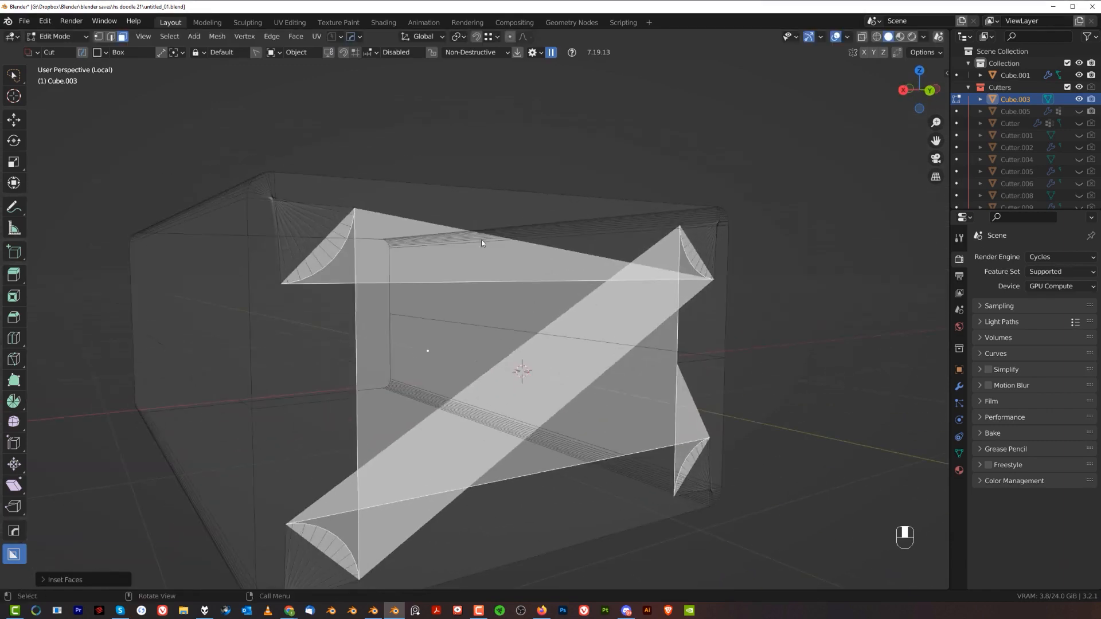
Repair the inset's overlapping rounded corner with MESHmachine Unf*ck at a width of about 0.475, and symmetrize it in both directions.
{"action": "key", "text": "Tab"}
{"action": "left_click", "coordinate": [470, 288]}
{"action": "middle_click_drag", "start_coordinate": [389, 310], "coordinate": [489, 315]}
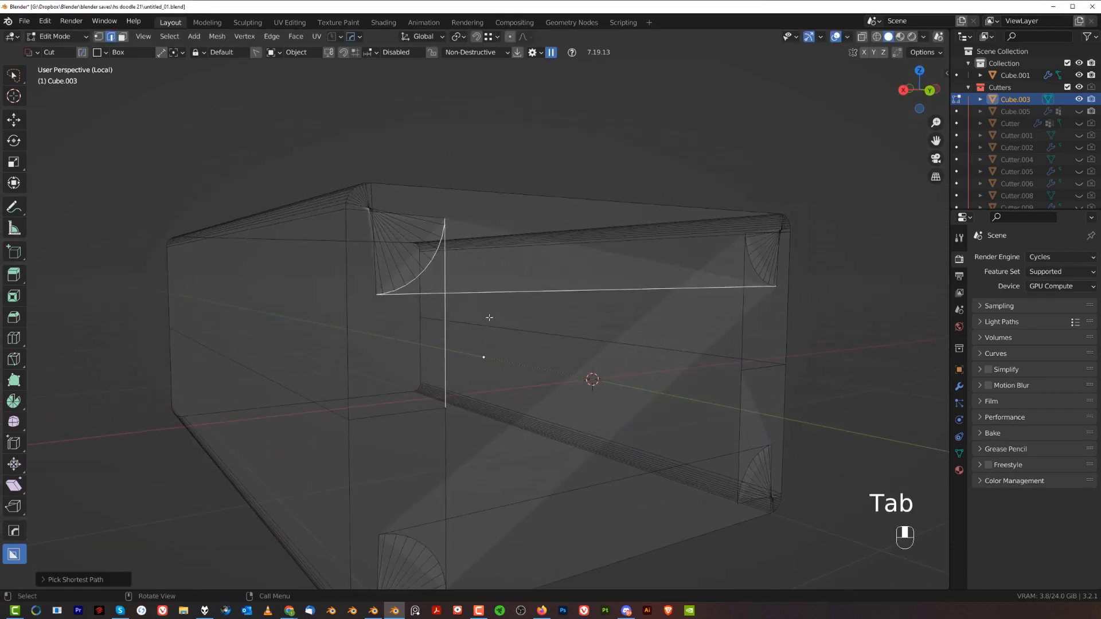
{"action": "key", "text": "y"}
{"action": "left_click", "coordinate": [487, 331]}
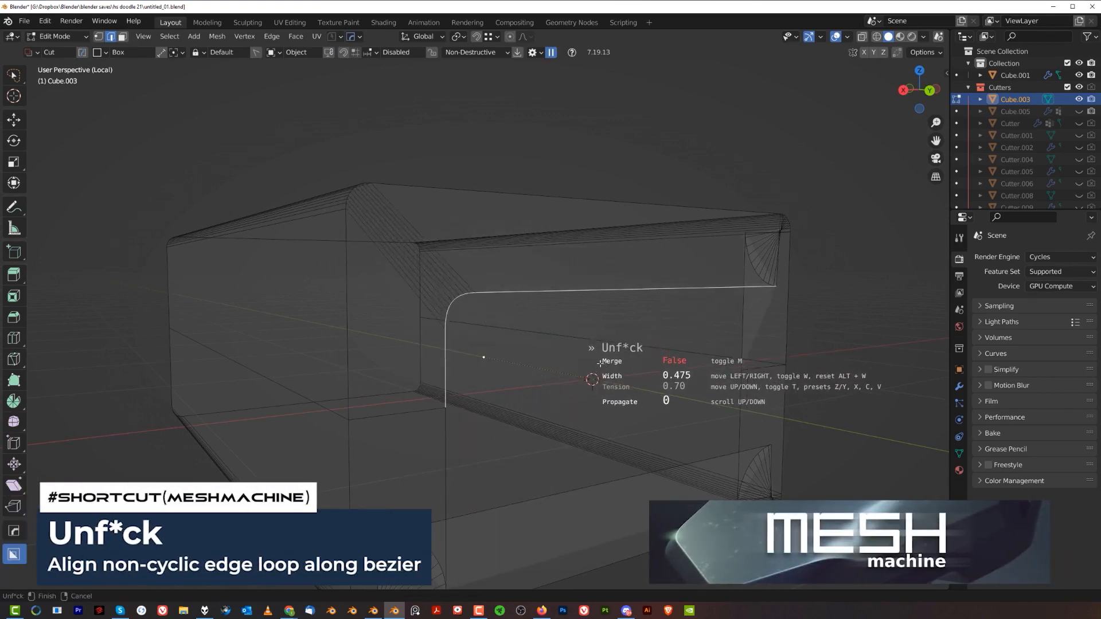
{"action": "scroll", "coordinate": [572, 370], "scroll_direction": "down", "scroll_amount": 5}
{"action": "key", "text": "alt+x"}
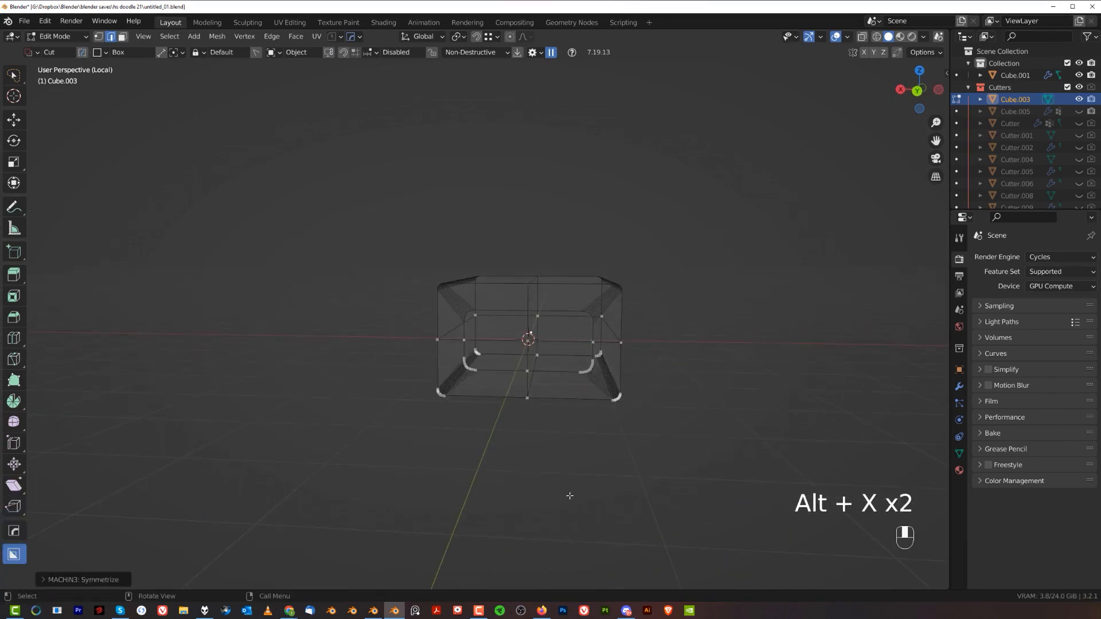
Extrude the inset faces of the cutter back under the rear opening, outside local view, and return to Object Mode.
{"action": "middle_click_drag", "start_coordinate": [556, 401], "coordinate": [585, 396]}
{"action": "scroll", "coordinate": [585, 396], "scroll_direction": "up", "scroll_amount": 4}
{"action": "key", "text": "Tab"}
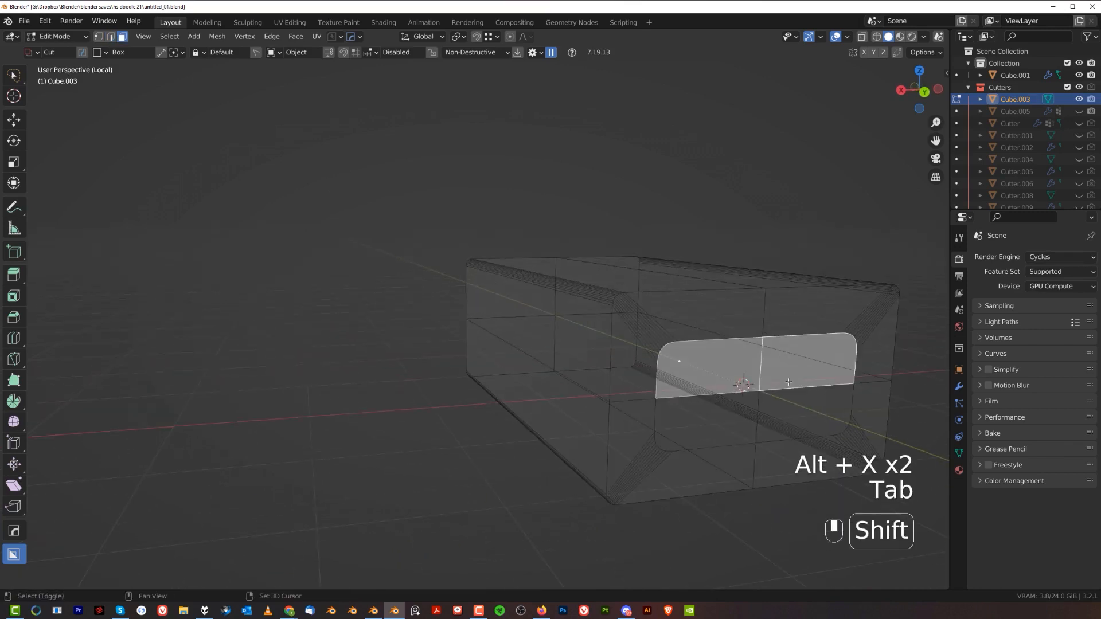
{"action": "key", "text": "KP_Divide"}
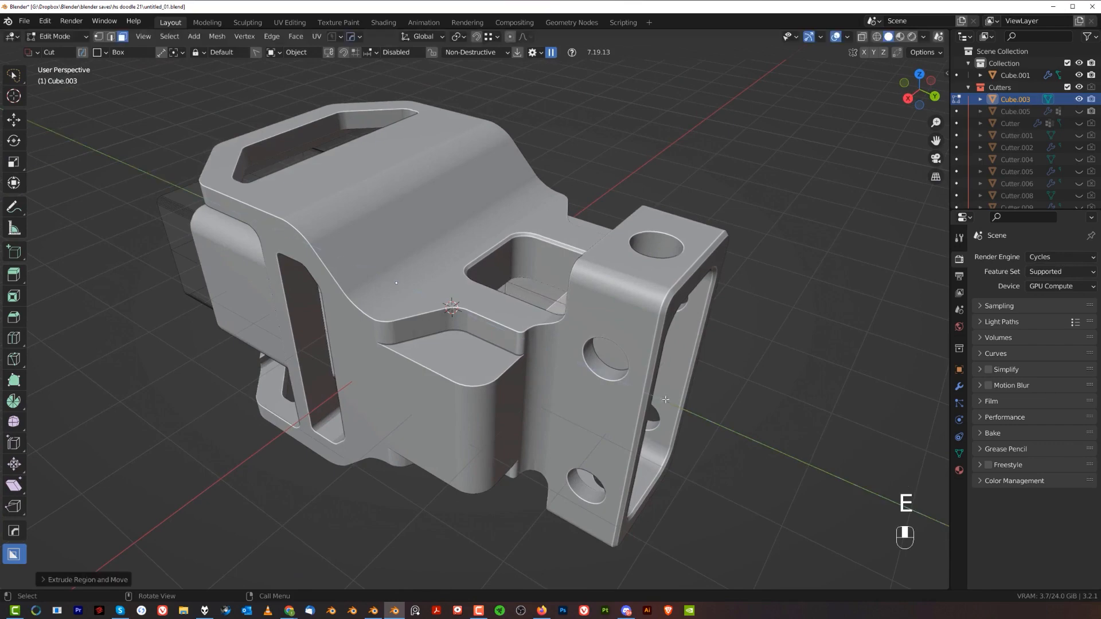
{"action": "scroll", "coordinate": [516, 293], "scroll_direction": "up", "scroll_amount": 6}
{"action": "key", "text": "Tab"}
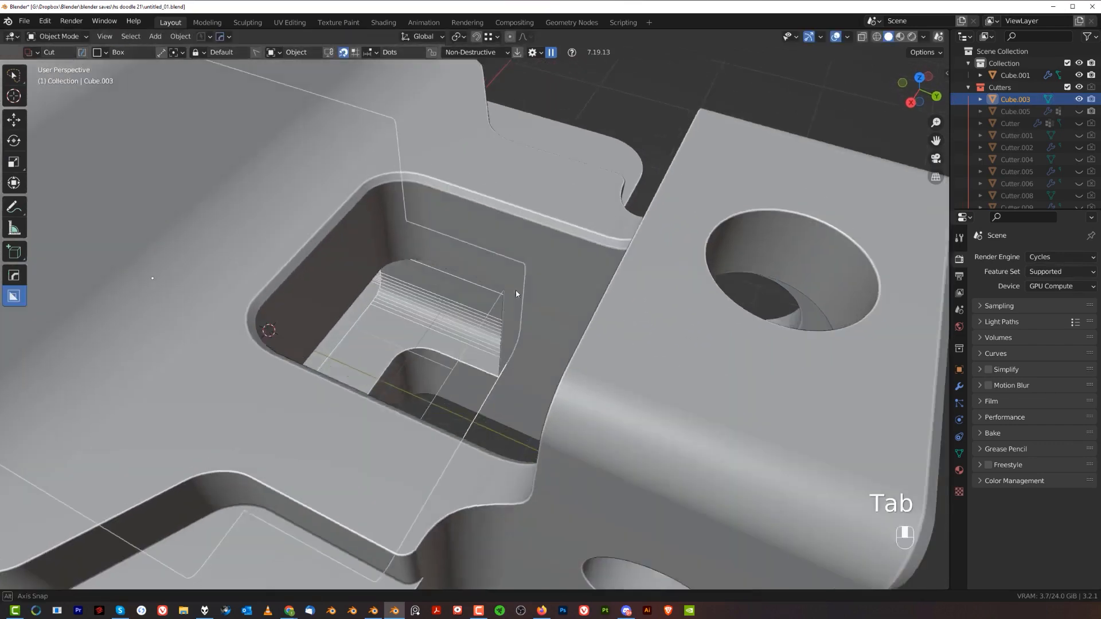
{"action": "middle_click_drag", "start_coordinate": [516, 294], "coordinate": [420, 379]}
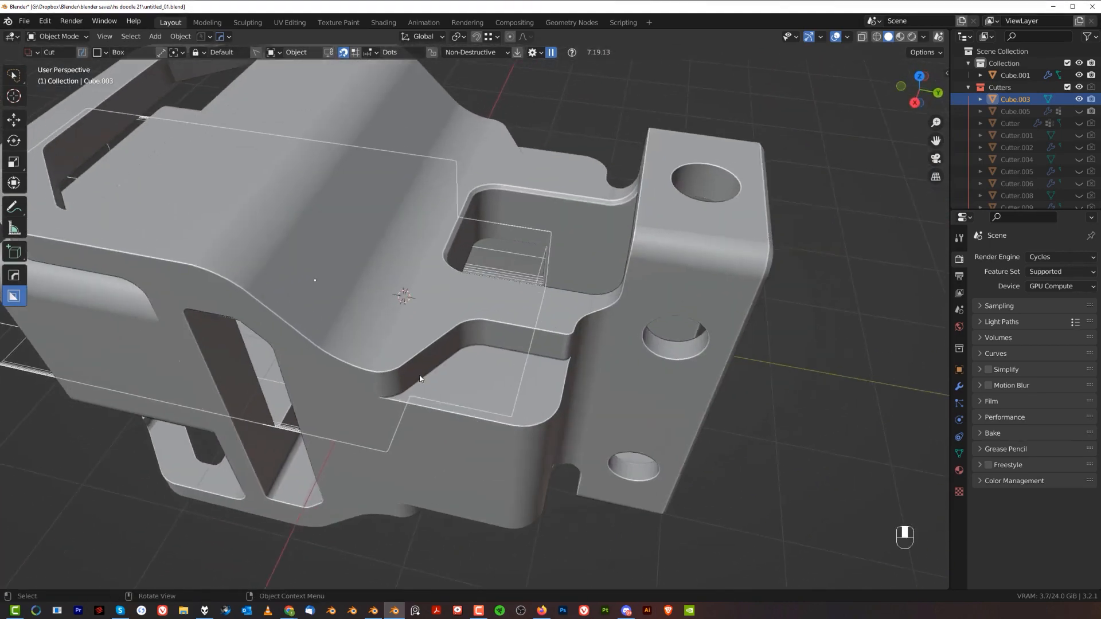
Round the rim of the cutter's extruded end with a multi-segment bevel in local view, and hide the Cutters collection back in the full scene.
{"action": "key", "text": "KP_Divide"}
{"action": "key", "text": "Tab"}
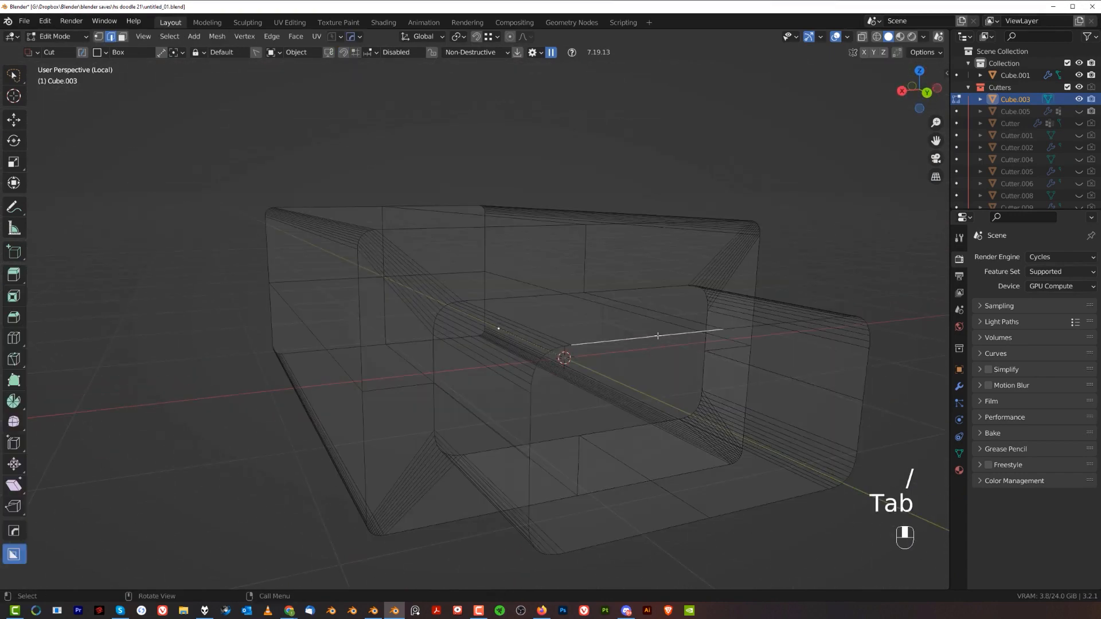
{"action": "key", "text": "ctrl+b"}
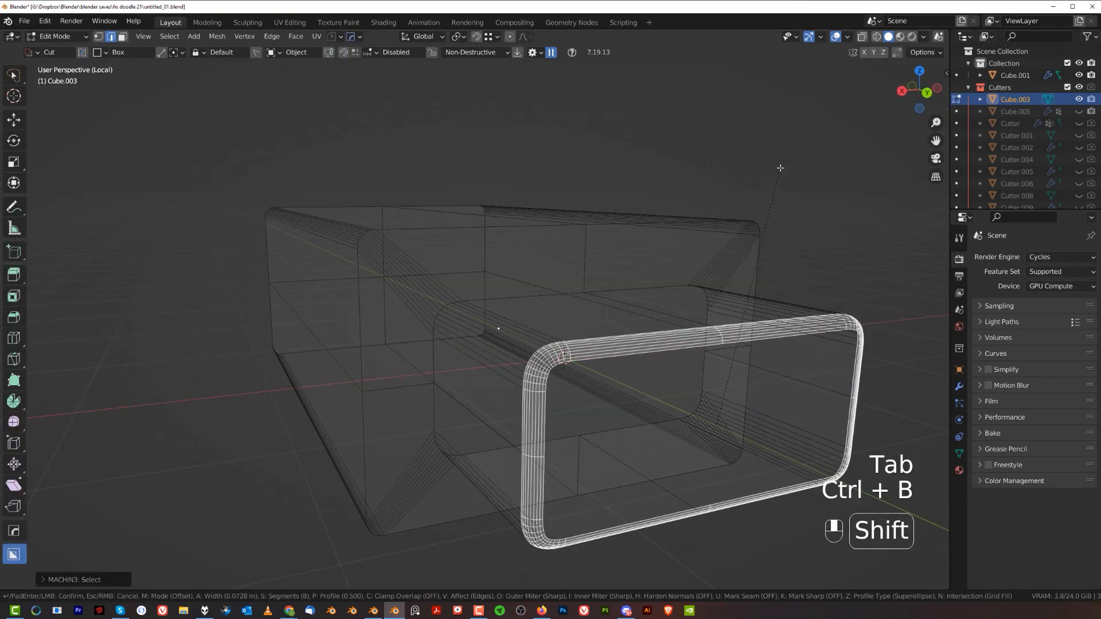
{"action": "left_click", "coordinate": [726, 287]}
{"action": "key", "text": "Tab"}
{"action": "key", "text": "KP_Divide"}
{"action": "key", "text": "shift+2"}
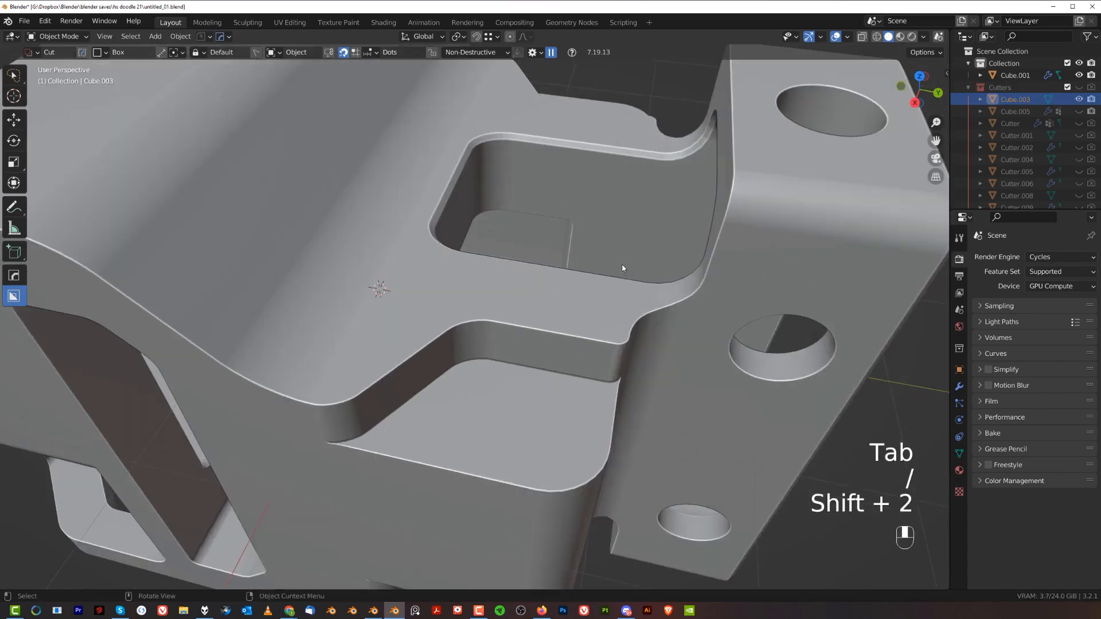
Examine the pocket through the rear opening and recall its cutter with HardOps Ever Scroll.
{"action": "middle_click_drag", "start_coordinate": [677, 208], "coordinate": [650, 322]}
{"action": "middle_click_drag", "start_coordinate": [543, 289], "coordinate": [572, 216]}
{"action": "scroll", "coordinate": [524, 284], "scroll_direction": "up", "scroll_amount": 2}
{"action": "scroll", "coordinate": [696, 246], "scroll_direction": "up", "scroll_amount": 2}
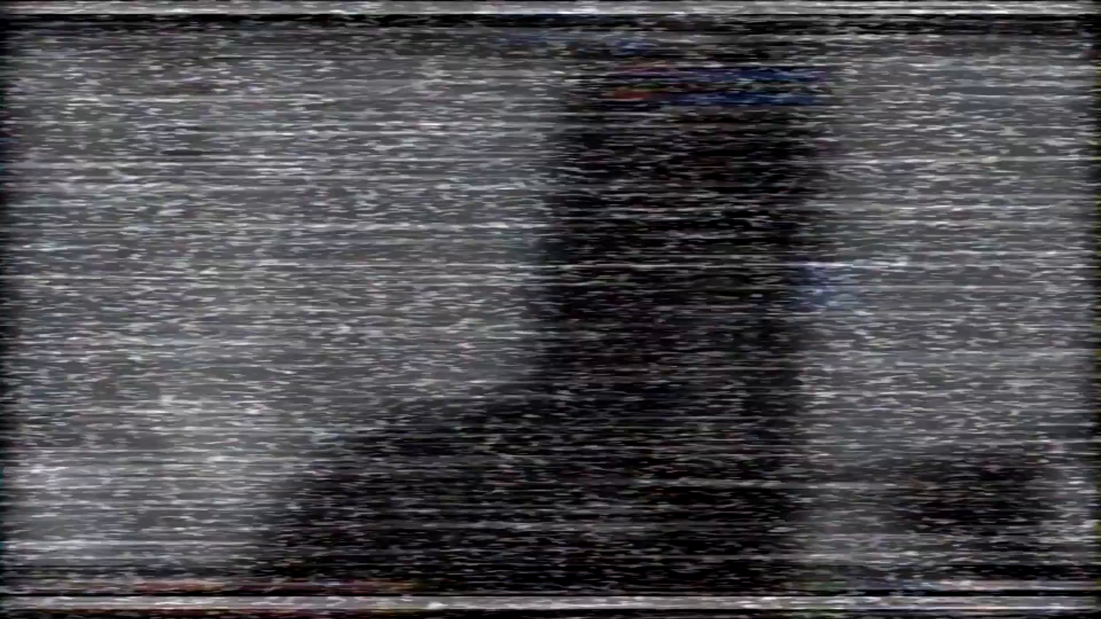
{"action": "key", "text": "q"}
{"action": "left_click", "coordinate": [622, 195]}
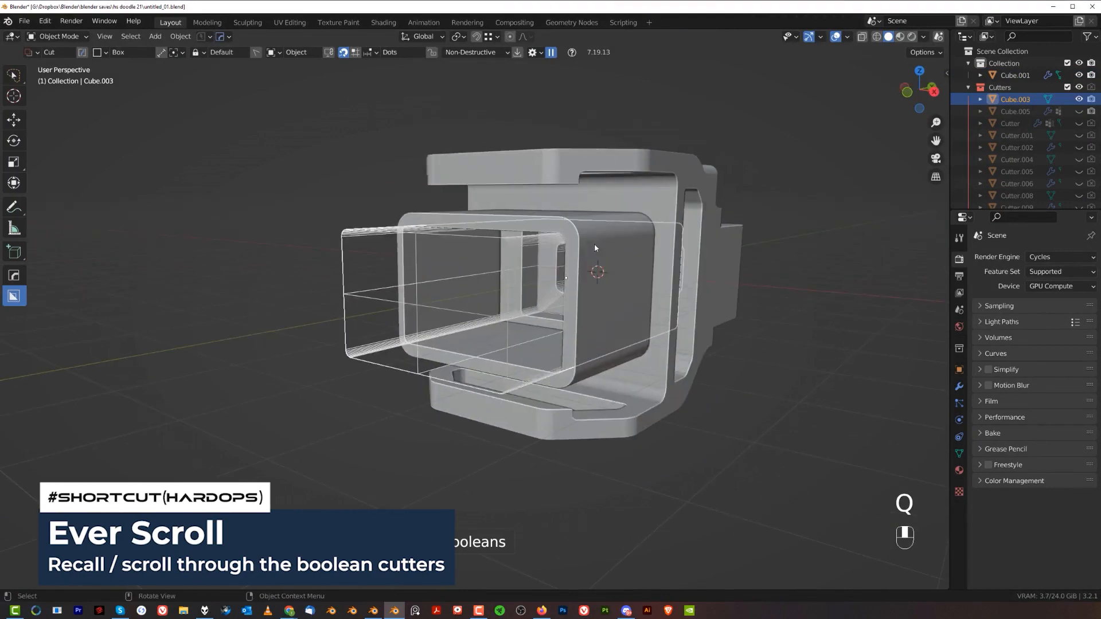
Duplicate the pocket cutter as a solid object with HardOps Solid Shade, hide the Cutters collection and scale the duplicate down slightly.
{"action": "key", "text": "q"}
{"action": "mouse_move", "coordinate": [591, 359]}
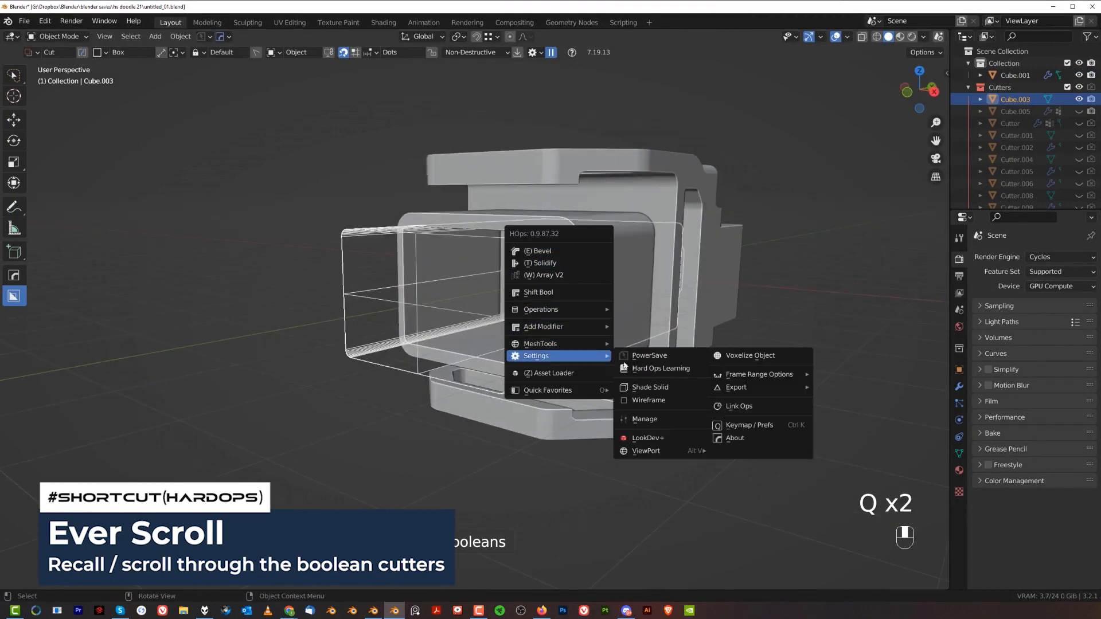
{"action": "left_click", "coordinate": [662, 388], "text": "shift"}
{"action": "middle_click_drag", "start_coordinate": [621, 312], "coordinate": [598, 350]}
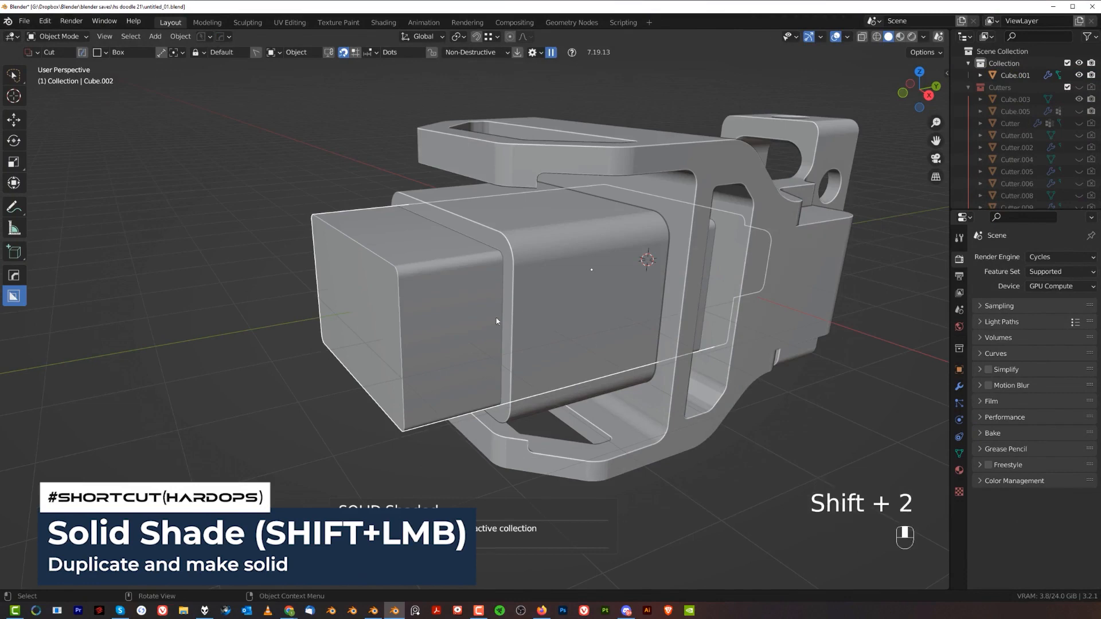
{"action": "key", "text": "s"}
{"action": "left_click", "coordinate": [694, 346]}
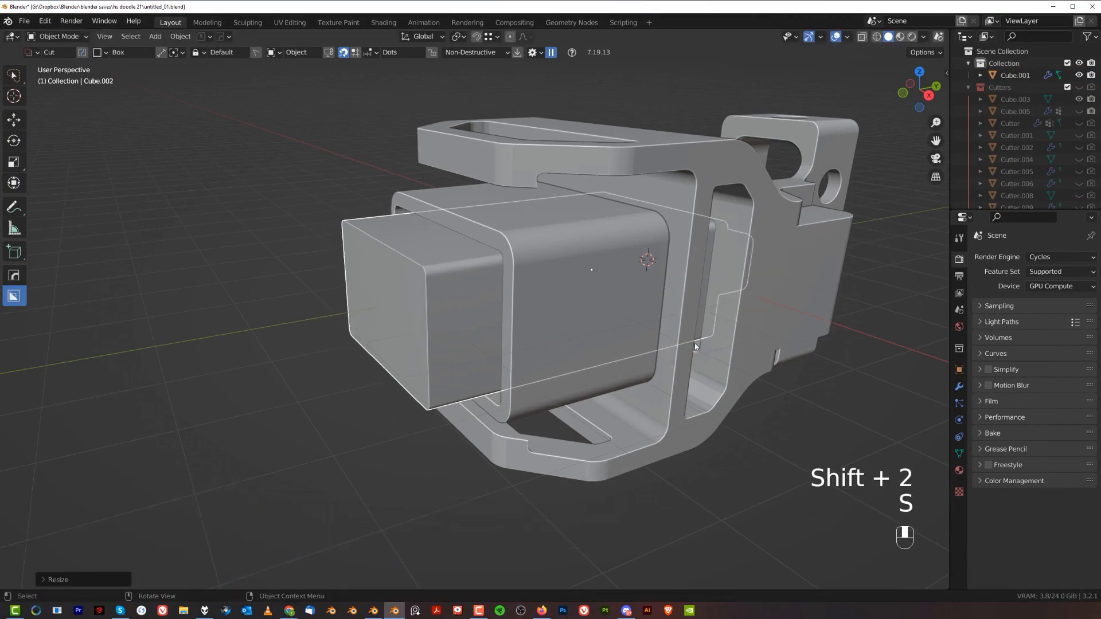
Cut off the solid insert's projecting front end with a BoxCutter box in top orthographic view.
{"action": "middle_click_drag", "start_coordinate": [694, 343], "coordinate": [763, 347]}
{"action": "key", "text": "grave"}
{"action": "key", "text": "KP_5"}
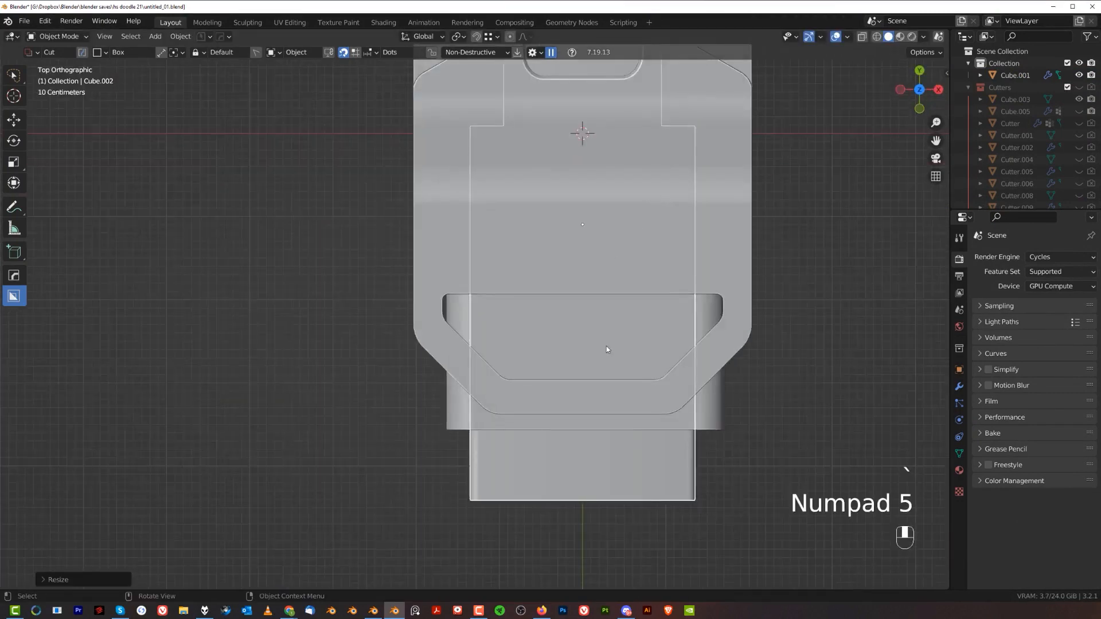
{"action": "mouse_move", "coordinate": [607, 346]}
{"action": "middle_mouse_down", "text": "shift"}
{"action": "mouse_move", "coordinate": [592, 305]}
{"action": "mouse_move", "coordinate": [600, 336]}
{"action": "middle_mouse_up", "text": "shift"}
{"action": "key", "text": "d"}
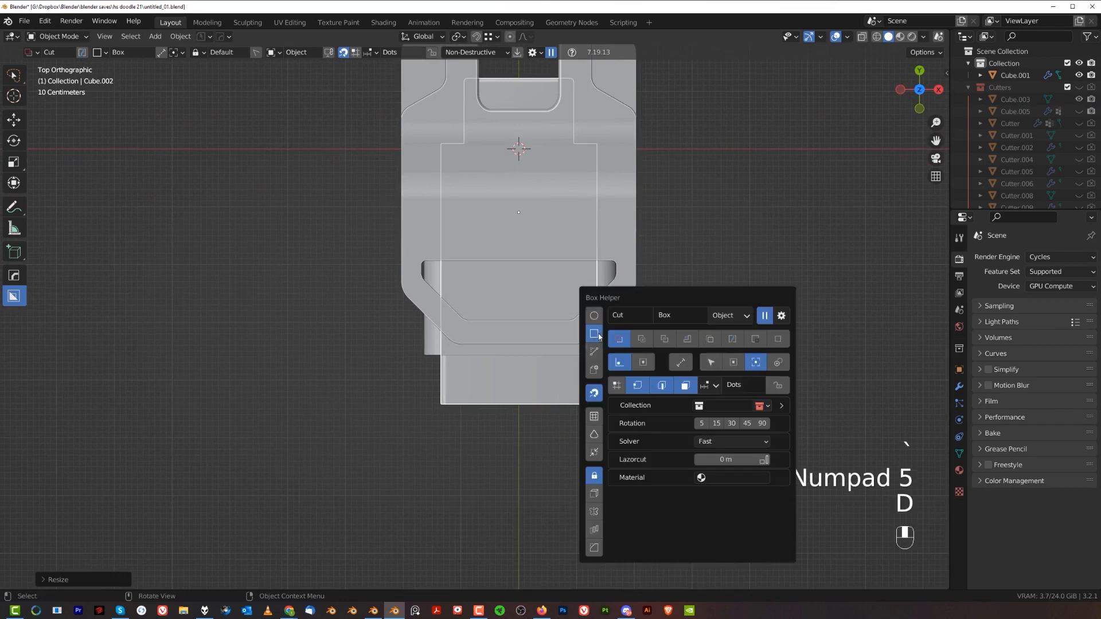
{"action": "left_click_drag", "start_coordinate": [397, 334], "coordinate": [663, 491]}
Return to perspective and scale the solid insert up slightly to narrow the gap inside the front pocket.
{"action": "middle_click_drag", "start_coordinate": [649, 394], "coordinate": [686, 240]}
{"action": "key", "text": "KP_5"}
{"action": "scroll", "coordinate": [686, 240], "scroll_direction": "up", "scroll_amount": 2}
{"action": "key", "text": "s"}
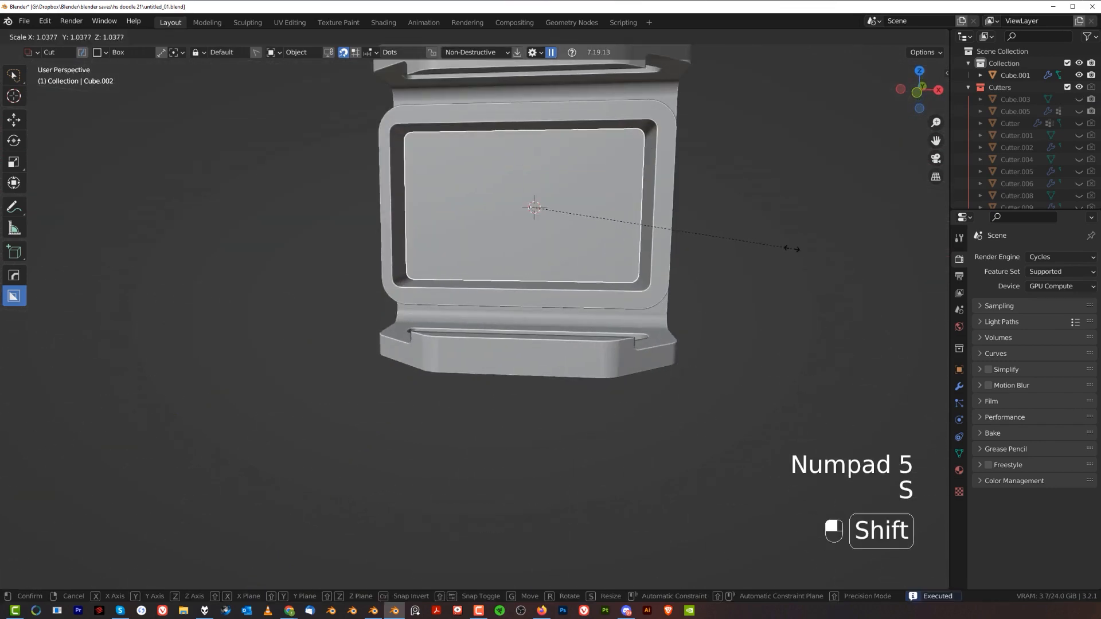
{"action": "left_click", "coordinate": [850, 256], "text": "shift"}
Check the insert's fit from the front and rear openings and scale the insert up by about 1.017.
{"action": "middle_click_drag", "start_coordinate": [787, 270], "coordinate": [494, 276]}
{"action": "scroll", "coordinate": [631, 346], "scroll_direction": "up", "scroll_amount": 3}
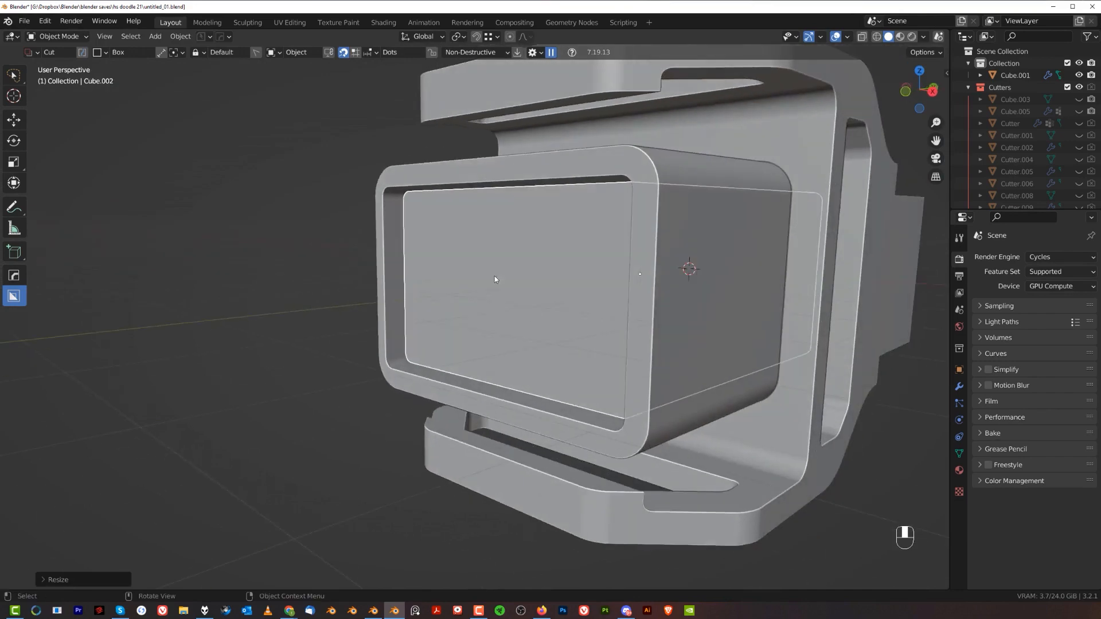
{"action": "middle_click_drag", "start_coordinate": [636, 270], "coordinate": [465, 281]}
{"action": "scroll", "coordinate": [516, 281], "scroll_direction": "down", "scroll_amount": 3}
{"action": "scroll", "coordinate": [574, 307], "scroll_direction": "up", "scroll_amount": 2}
{"action": "middle_click_drag", "start_coordinate": [656, 310], "coordinate": [551, 315], "text": "shift"}
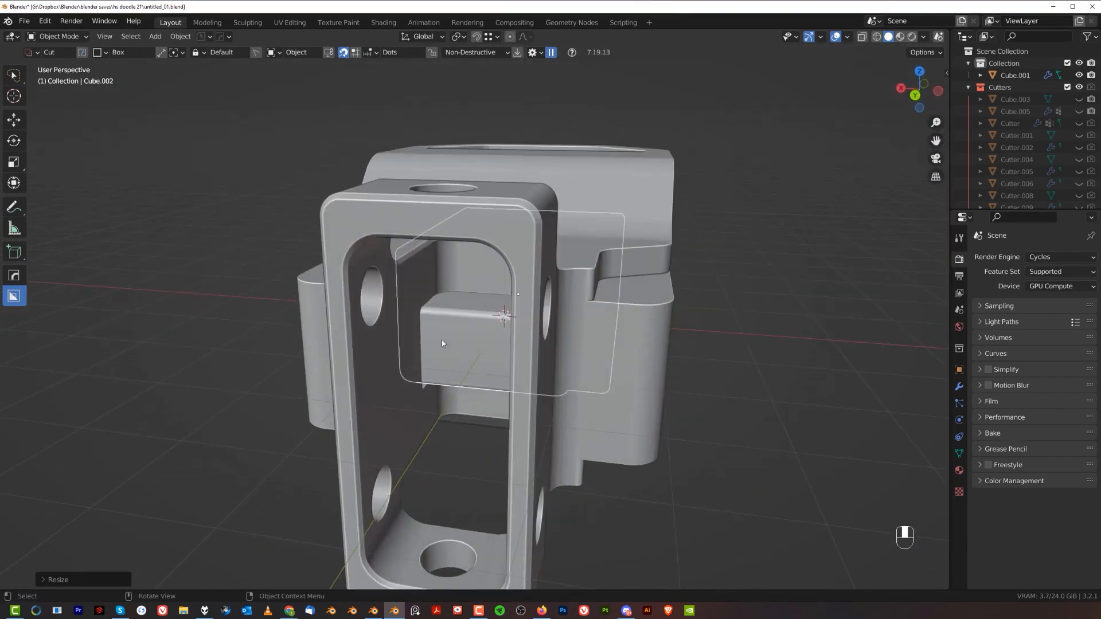
{"action": "middle_click_drag", "start_coordinate": [441, 341], "coordinate": [769, 308]}
{"action": "scroll", "coordinate": [346, 288], "scroll_direction": "up", "scroll_amount": 5}
{"action": "key", "text": "s"}
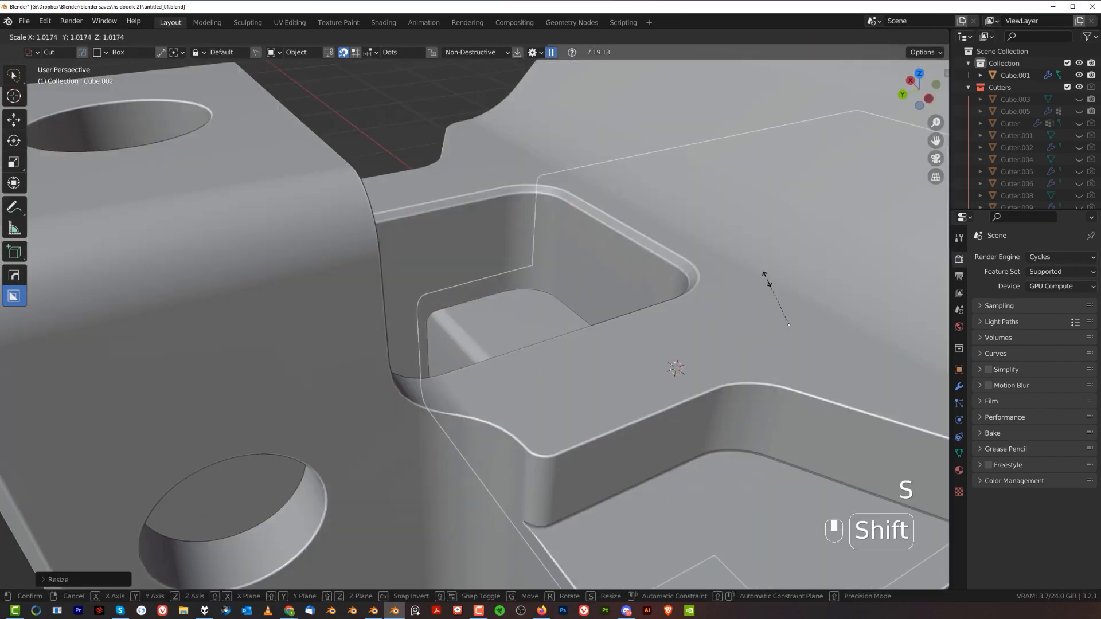
{"action": "left_click", "coordinate": [768, 283]}
{"action": "scroll", "coordinate": [768, 284], "scroll_direction": "down", "scroll_amount": 5}
In top orthographic view, draw a thin BoxCutter strip about 0.020 by 1.049 along one side of the insert's exposed rear part.
{"action": "key", "text": "grave"}
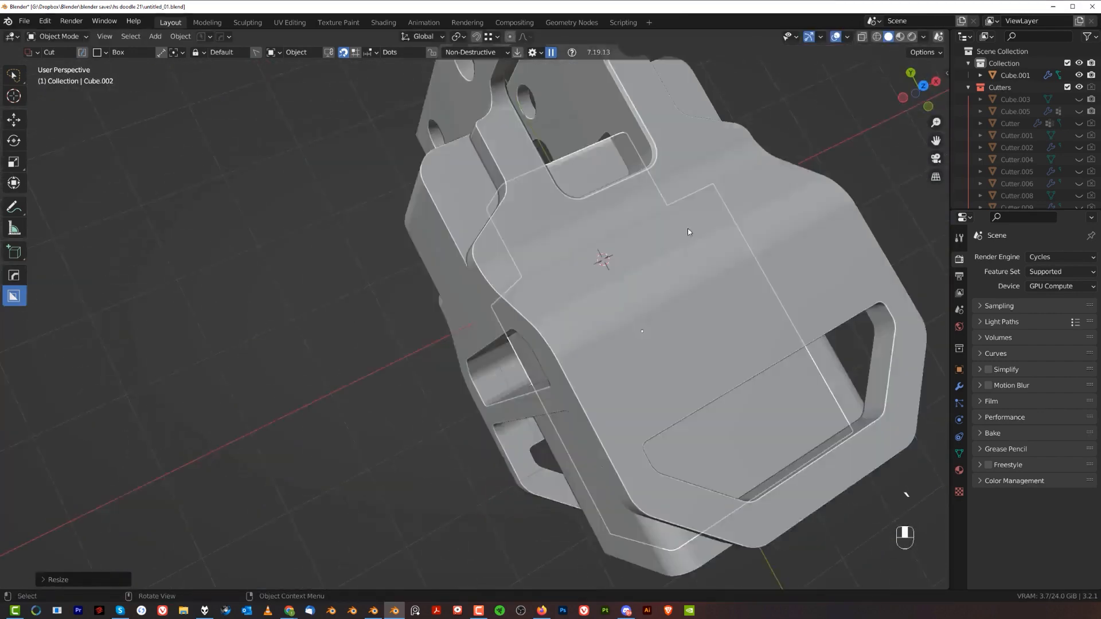
{"action": "key", "text": "KP_5"}
{"action": "middle_click_drag", "start_coordinate": [686, 154], "coordinate": [534, 346], "text": "shift"}
{"action": "scroll", "coordinate": [533, 346], "scroll_direction": "up", "scroll_amount": 2}
{"action": "key", "text": "d"}
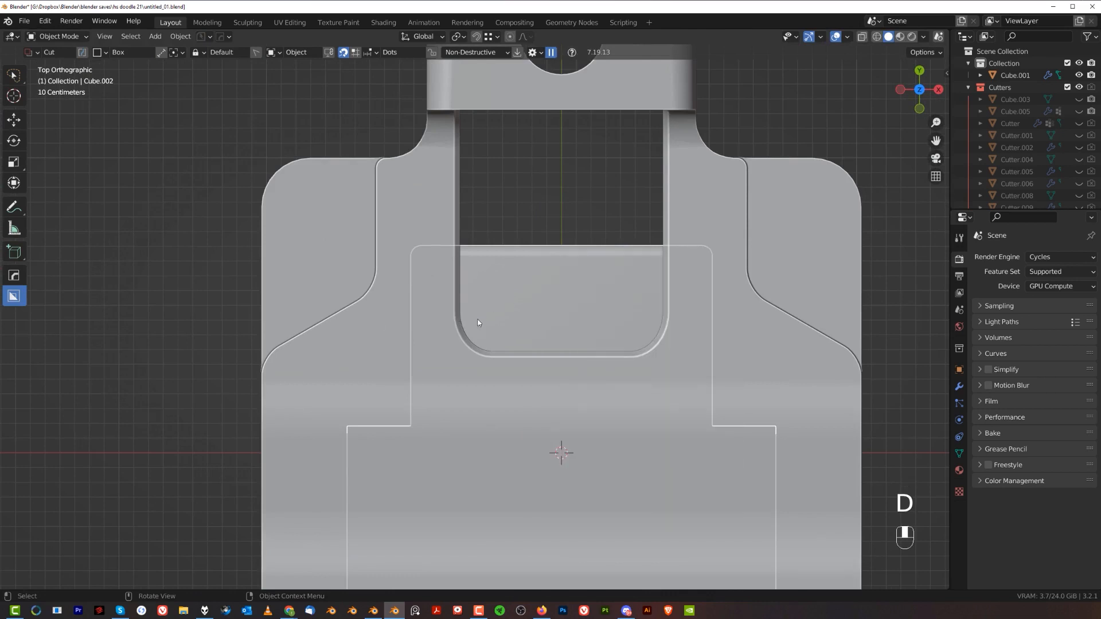
{"action": "left_click_drag", "start_coordinate": [469, 382], "coordinate": [469, 225]}
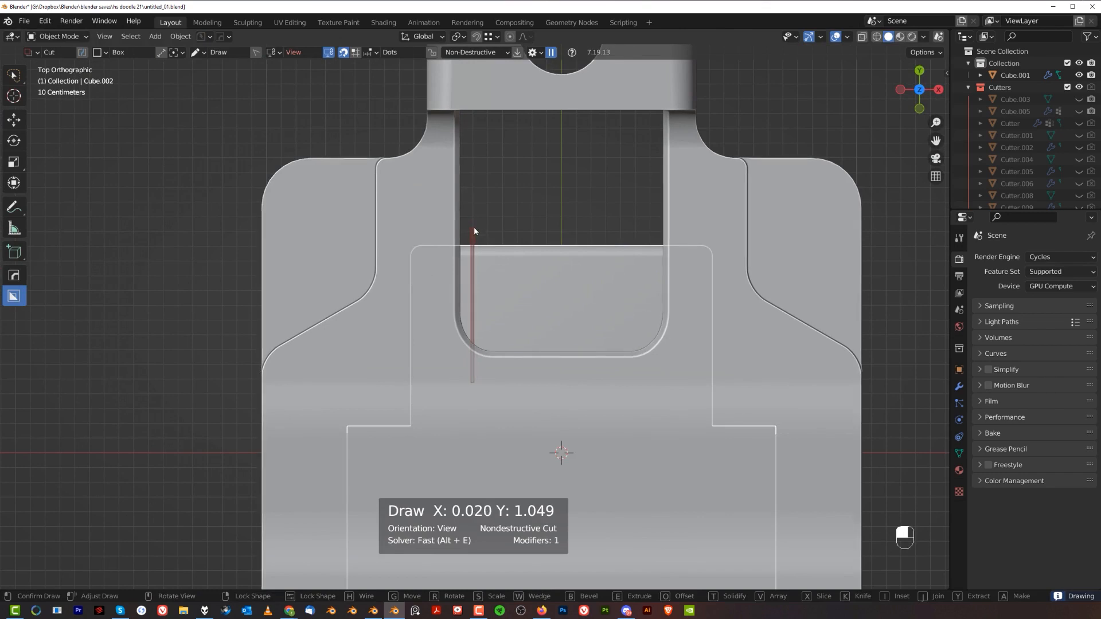
Array the live cutter to a count of 9 with about 0.126 spacing, centre it over the opening and complete the groove cut.
{"action": "key", "text": "v"}
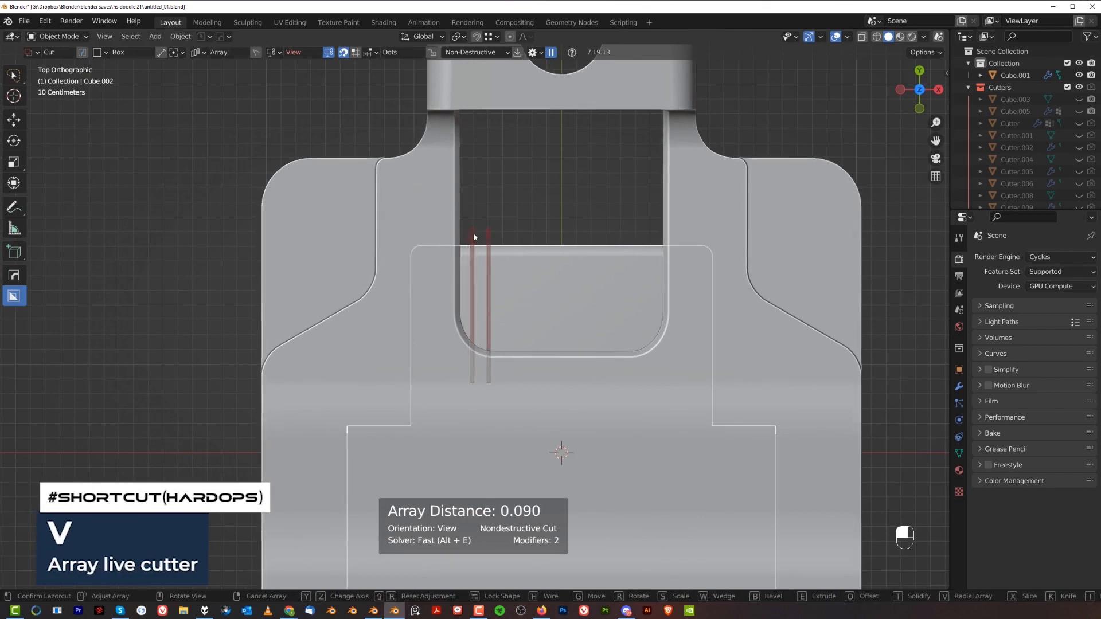
{"action": "scroll", "coordinate": [474, 236], "scroll_direction": "up", "scroll_amount": 6}
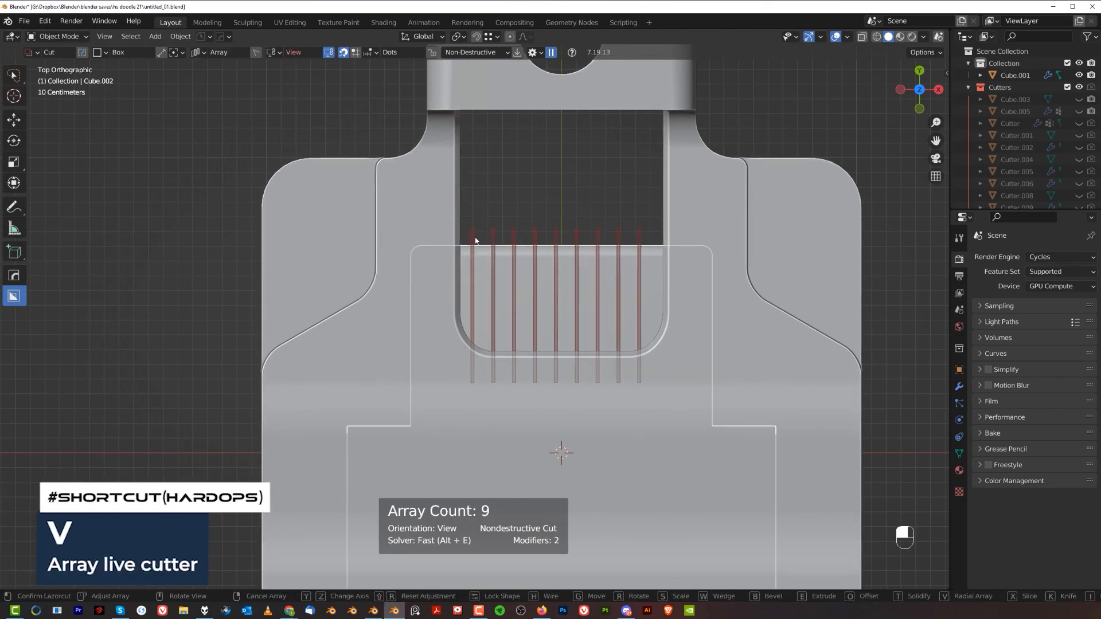
{"action": "left_click", "coordinate": [476, 242], "text": "shift"}
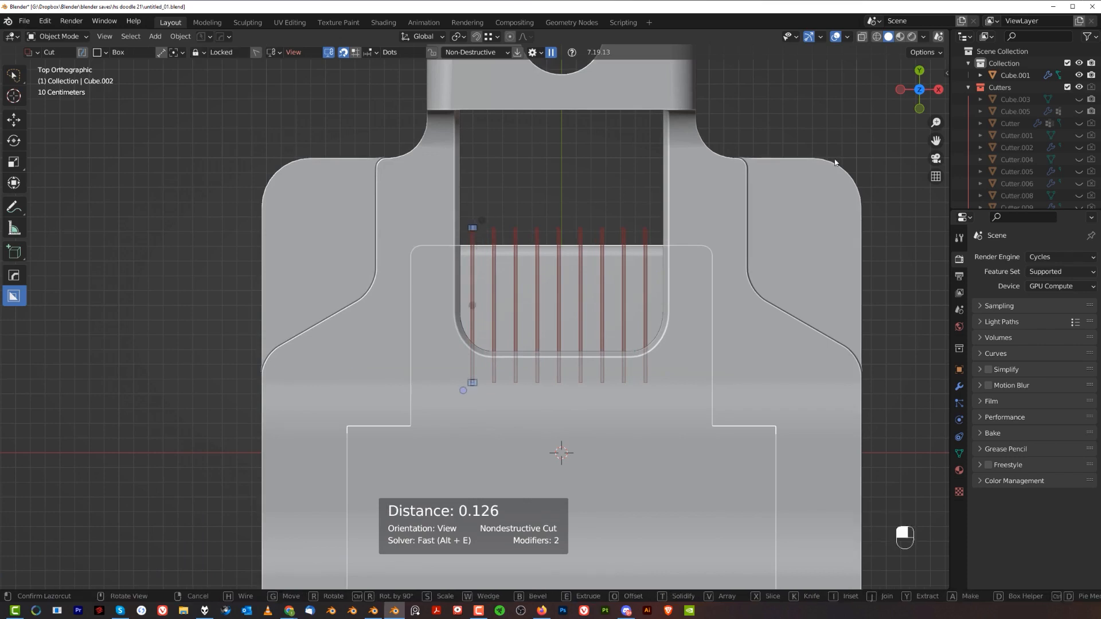
{"action": "key", "text": "g"}
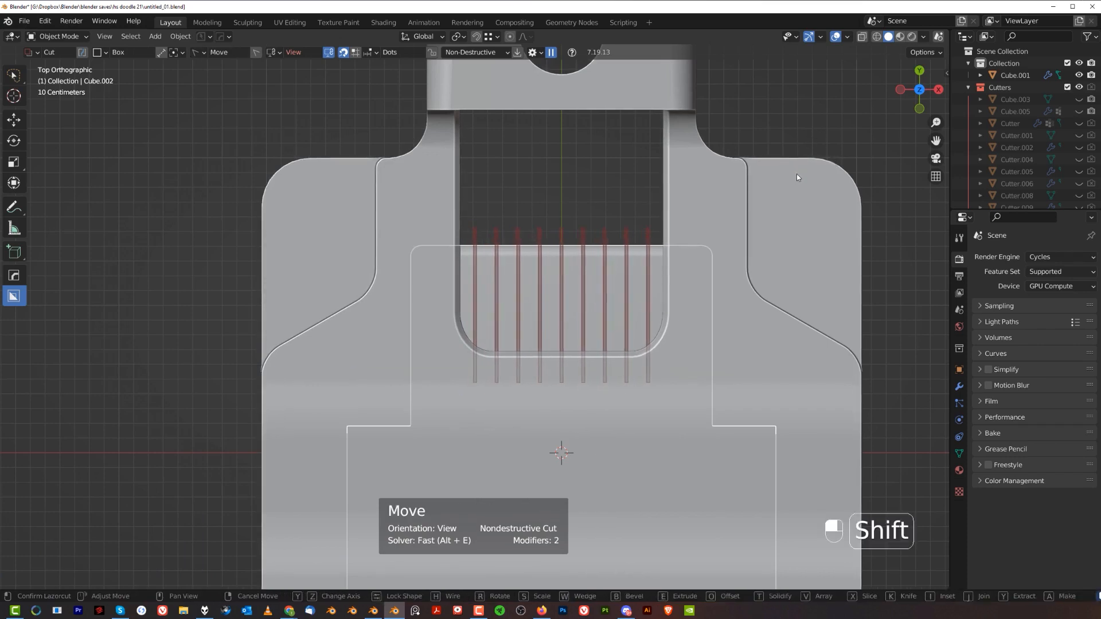
{"action": "left_click", "coordinate": [803, 151], "text": "shift"}
{"action": "left_click", "coordinate": [813, 111]}
Return to perspective and examine the grooves on the insert through the rear opening.
{"action": "scroll", "coordinate": [697, 202], "scroll_direction": "down", "scroll_amount": 3}
{"action": "middle_click_drag", "start_coordinate": [693, 205], "coordinate": [499, 153]}
{"action": "key", "text": "KP_5"}
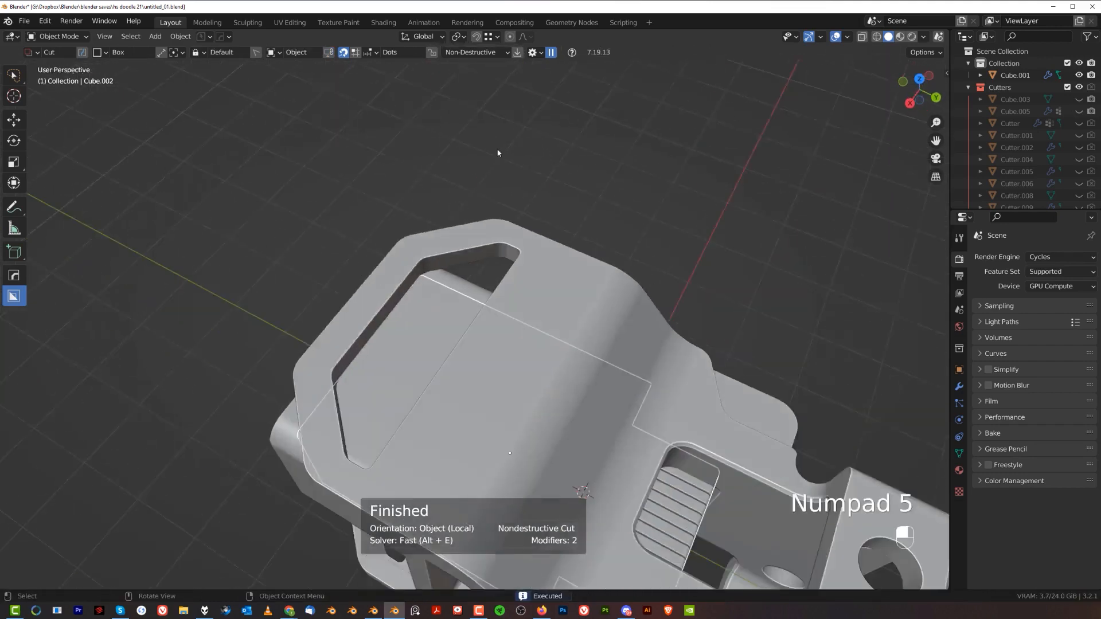
{"action": "scroll", "coordinate": [499, 153], "scroll_direction": "down", "scroll_amount": 3}
{"action": "middle_click_drag", "start_coordinate": [550, 310], "coordinate": [390, 208], "text": "shift"}
{"action": "scroll", "coordinate": [575, 207], "scroll_direction": "up", "scroll_amount": 3}
{"action": "middle_click_drag", "start_coordinate": [575, 207], "coordinate": [610, 272]}
{"action": "scroll", "coordinate": [612, 270], "scroll_direction": "down", "scroll_amount": 2}
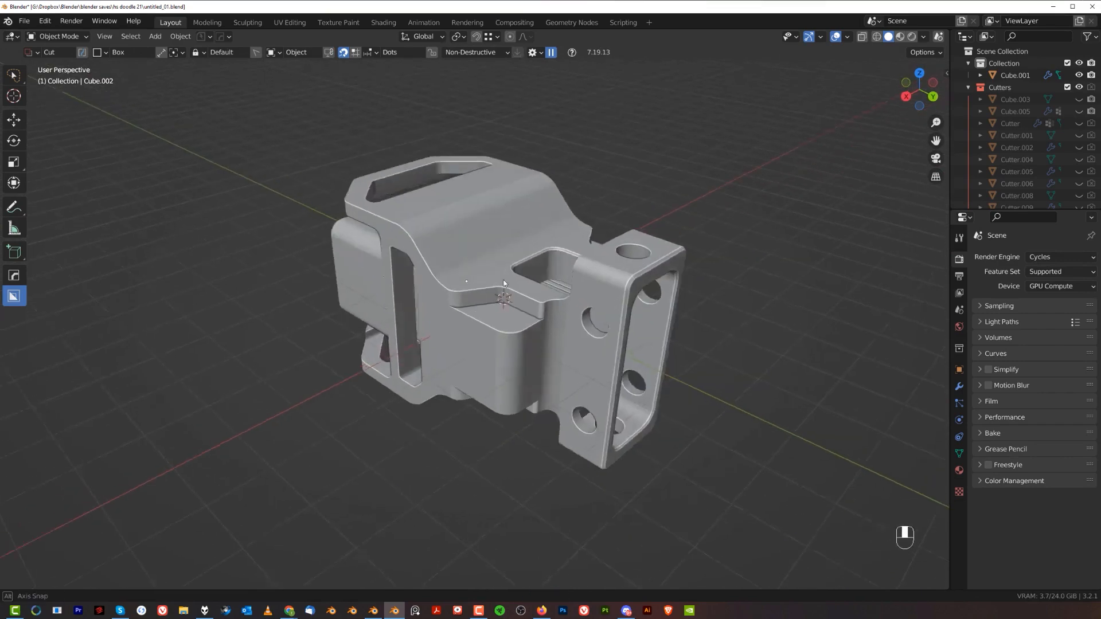
Try to add a loop cut around the protruding box of the main block in Edit Mode, and undo it.
{"action": "middle_click_drag", "start_coordinate": [504, 285], "coordinate": [637, 266]}
{"action": "scroll", "coordinate": [327, 316], "scroll_direction": "up", "scroll_amount": 3}
{"action": "middle_click_drag", "start_coordinate": [327, 315], "coordinate": [545, 270], "text": "shift"}
{"action": "middle_click_drag", "start_coordinate": [545, 270], "coordinate": [501, 280]}
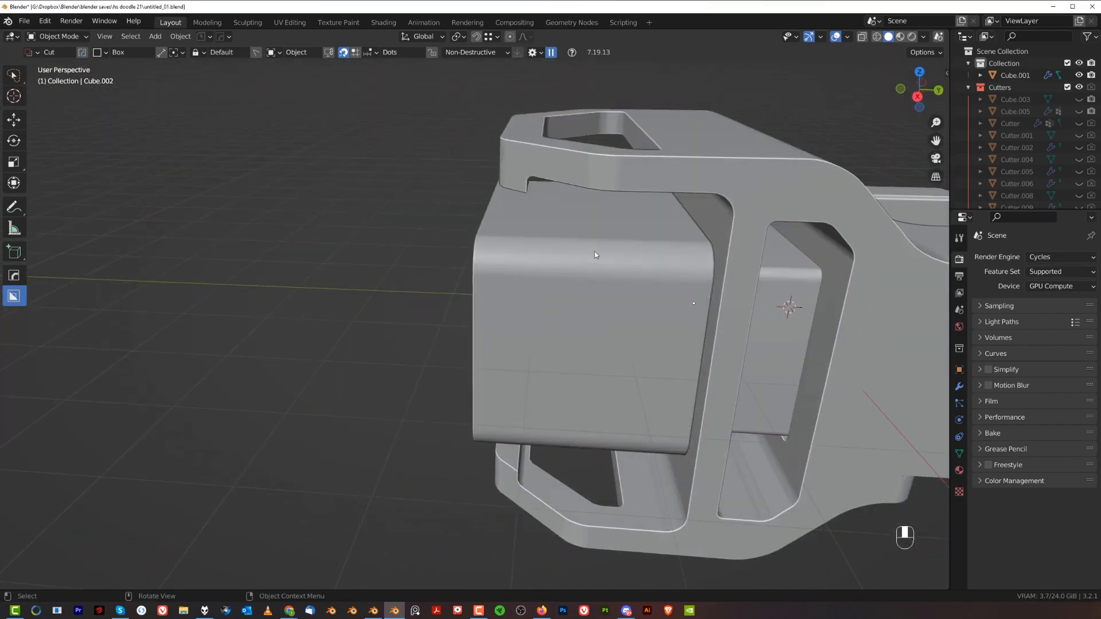
{"action": "left_click", "coordinate": [597, 254]}
{"action": "key", "text": "Tab"}
{"action": "middle_click_drag", "start_coordinate": [604, 310], "coordinate": [623, 282]}
{"action": "key", "text": "ctrl+r"}
{"action": "left_click", "coordinate": [613, 246]}
{"action": "right_click", "coordinate": [562, 258]}
{"action": "key", "text": "ctrl+z"}
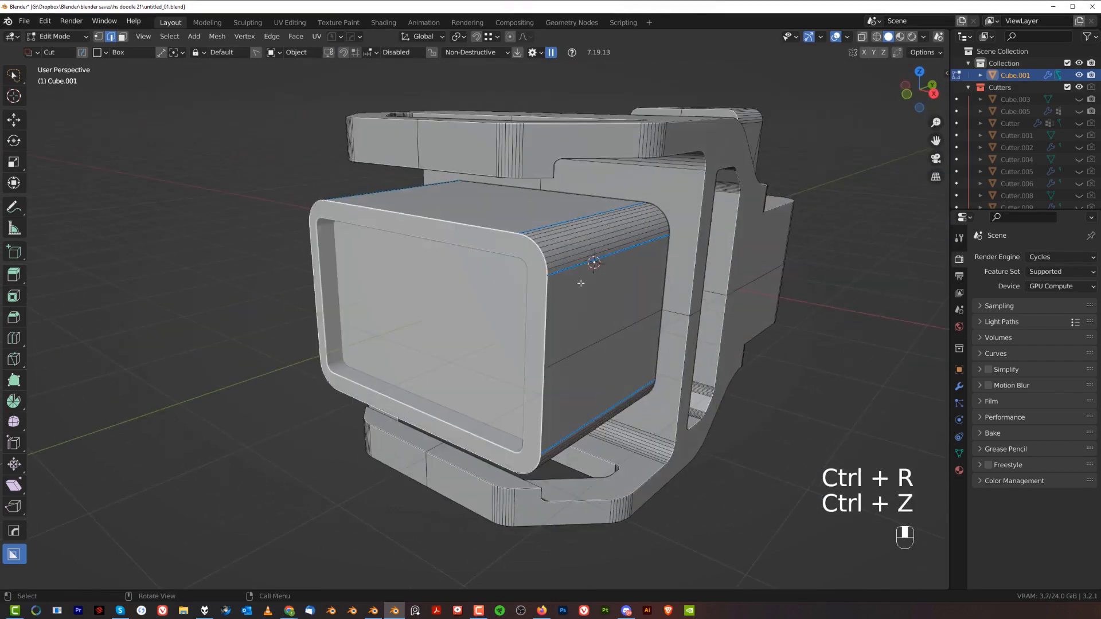
Symmetrize the main block's mesh with MACHIN3 Symmetrize in vertex mode.
{"action": "scroll", "coordinate": [580, 283], "scroll_direction": "up", "scroll_amount": 2}
{"action": "middle_click_drag", "start_coordinate": [459, 253], "coordinate": [504, 288]}
{"action": "key", "text": "Tab"}
{"action": "left_click", "coordinate": [466, 286]}
{"action": "middle_click_drag", "start_coordinate": [539, 212], "coordinate": [585, 321], "text": "shift"}
{"action": "middle_click_drag", "start_coordinate": [585, 321], "coordinate": [535, 229]}
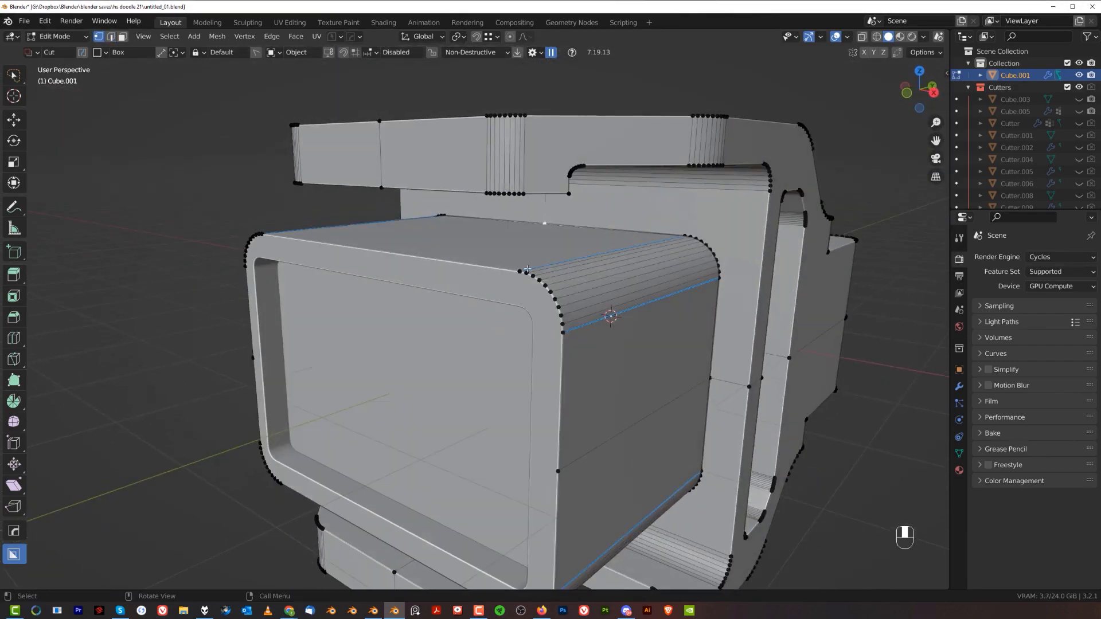
{"action": "middle_click_drag", "start_coordinate": [542, 275], "coordinate": [543, 328]}
{"action": "scroll", "coordinate": [600, 300], "scroll_direction": "down", "scroll_amount": 3}
{"action": "key", "text": "alt+x"}
{"action": "scroll", "coordinate": [542, 328], "scroll_direction": "up", "scroll_amount": 3}
{"action": "middle_click_drag", "start_coordinate": [625, 330], "coordinate": [503, 335], "text": "shift"}
{"action": "scroll", "coordinate": [503, 335], "scroll_direction": "up", "scroll_amount": 3}
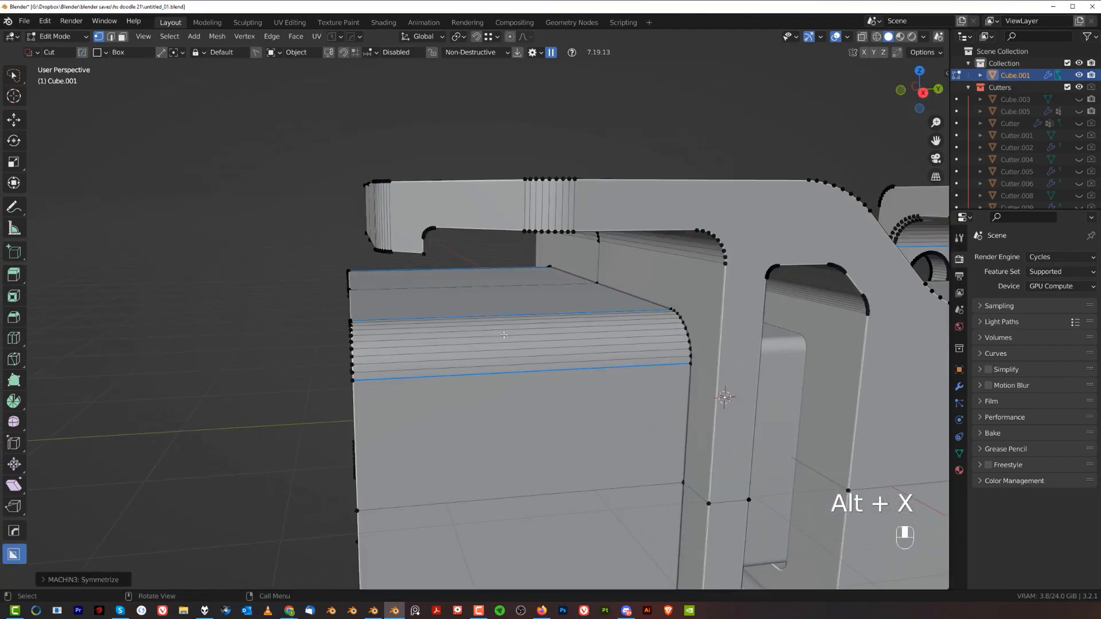
Add an edge loop around the protruding box near its front rim and select the front band of faces.
{"action": "left_click", "coordinate": [468, 338]}
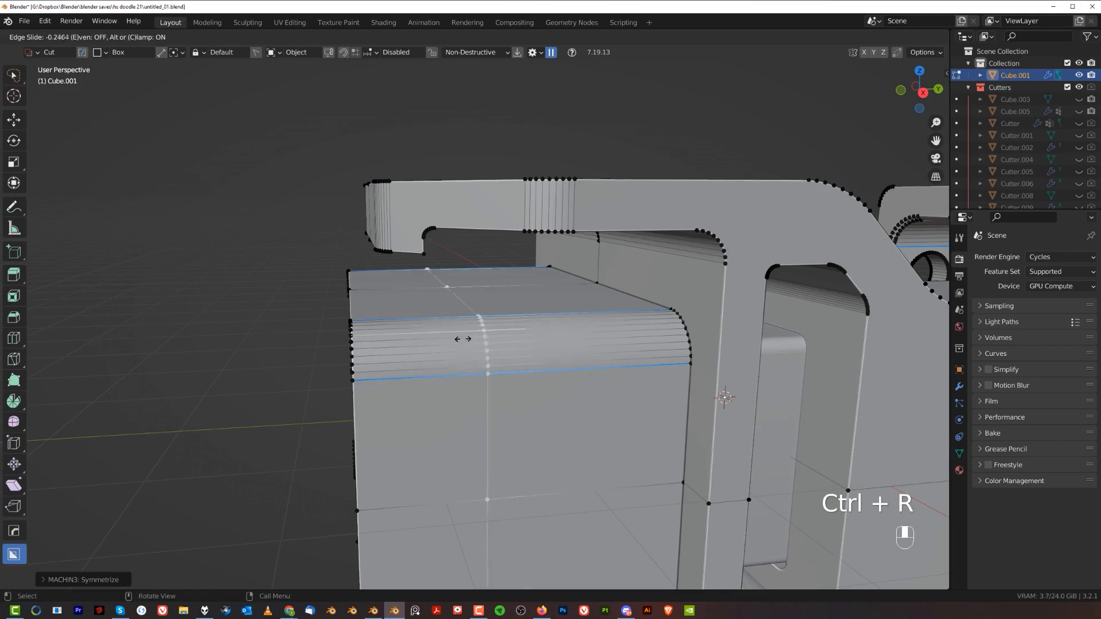
{"action": "left_click", "coordinate": [418, 338]}
{"action": "scroll", "coordinate": [436, 341], "scroll_direction": "down", "scroll_amount": 3}
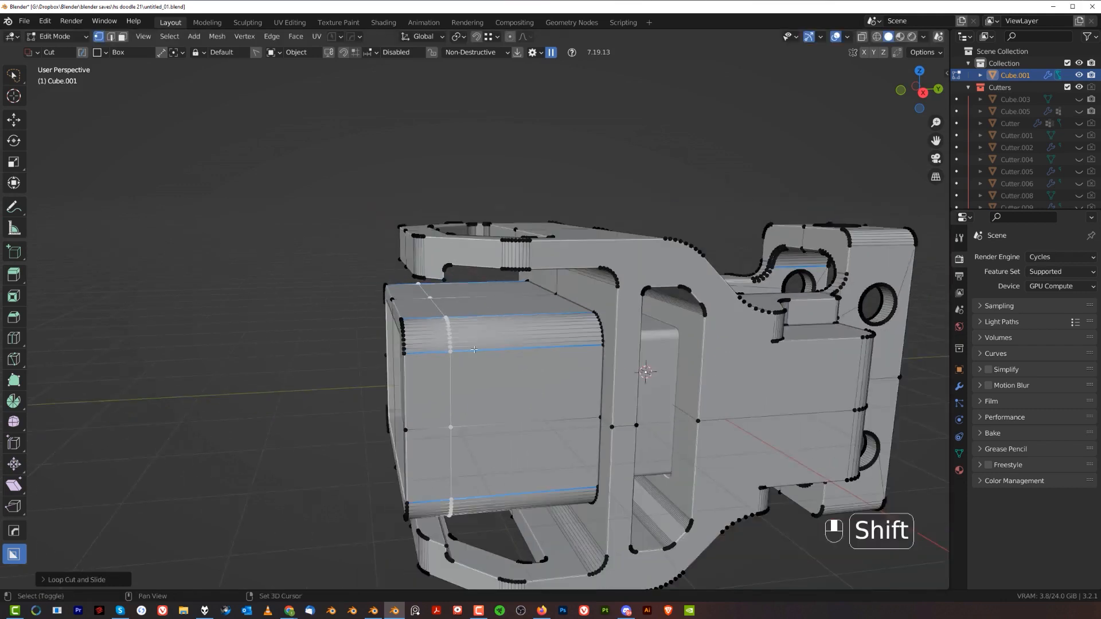
{"action": "middle_click_drag", "start_coordinate": [497, 352], "coordinate": [501, 326], "text": "shift"}
{"action": "scroll", "coordinate": [501, 326], "scroll_direction": "up", "scroll_amount": 1}
{"action": "key", "text": "Tab"}
{"action": "middle_click_drag", "start_coordinate": [429, 305], "coordinate": [470, 332]}
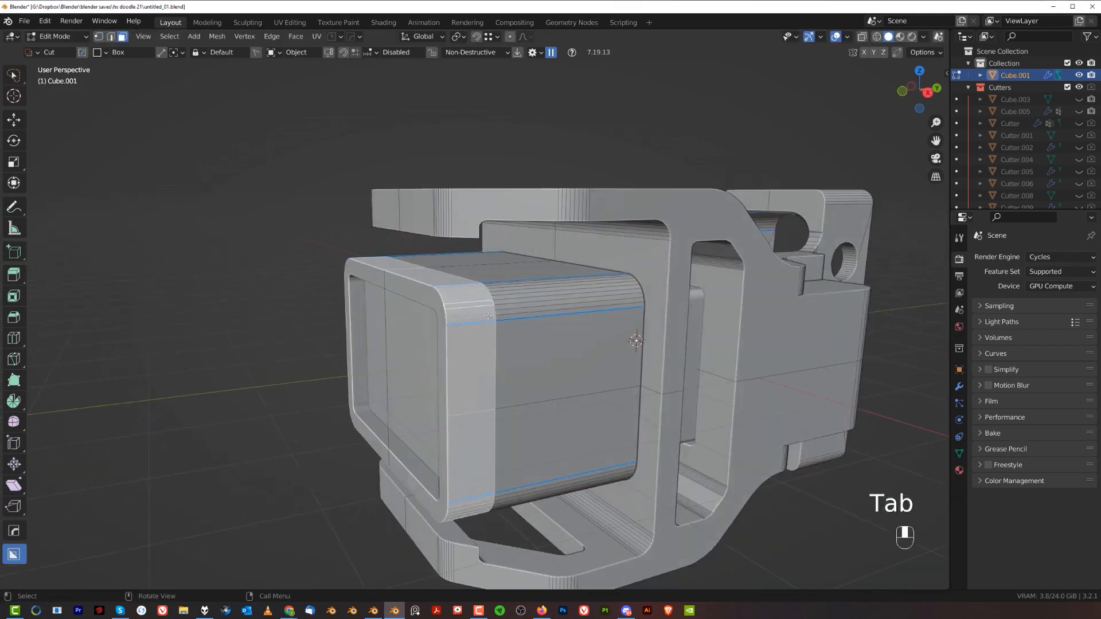
Try converting the selected front band to a plate with HardOps To_Plate, and undo back to the insert being active.
{"action": "key", "text": "q"}
{"action": "left_click", "coordinate": [483, 349]}
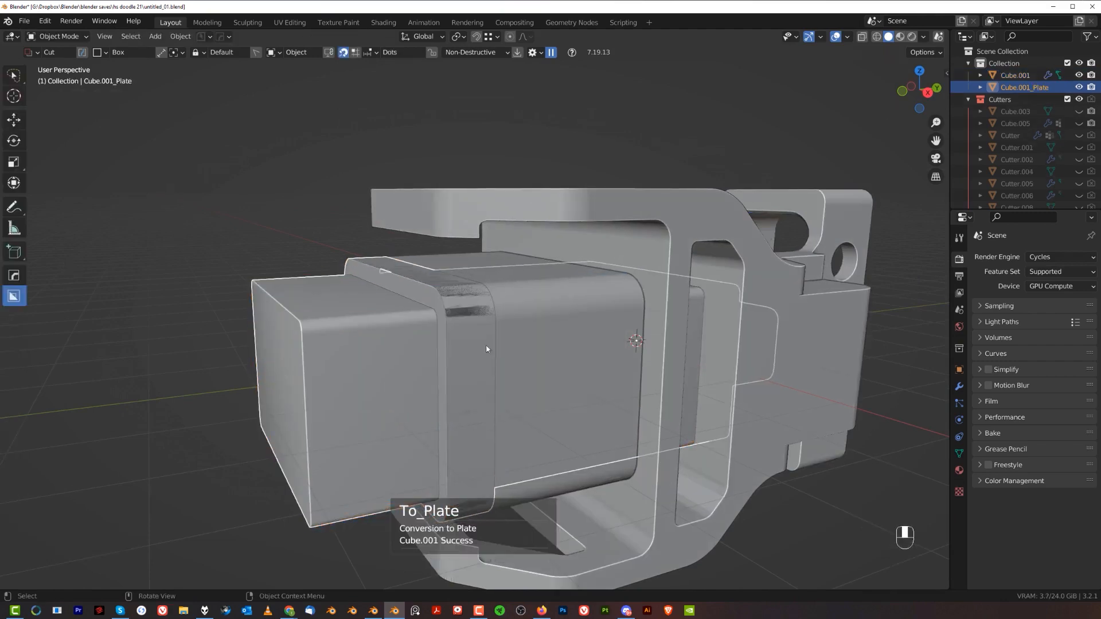
{"action": "key", "text": "ctrl+z"}
{"action": "key", "text": "Tab"}
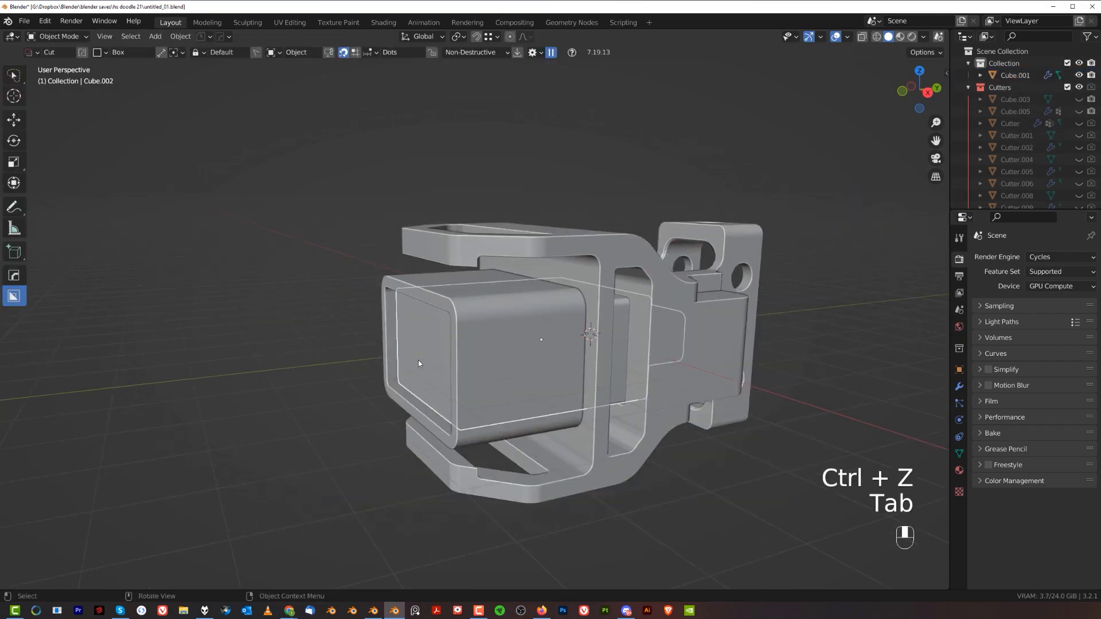
Isolate the solid insert in local view and apply its modifiers with HardOps Smart Apply.
{"action": "key", "text": "KP_Divide"}
{"action": "middle_click_drag", "start_coordinate": [355, 350], "coordinate": [457, 332]}
{"action": "key", "text": "q"}
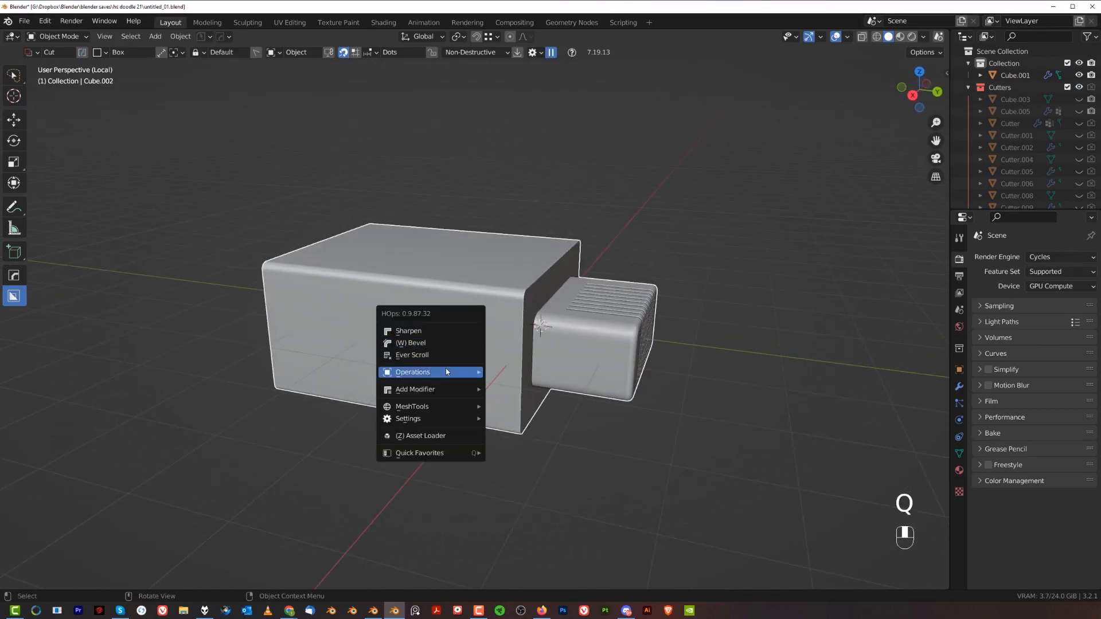
{"action": "mouse_move", "coordinate": [447, 373]}
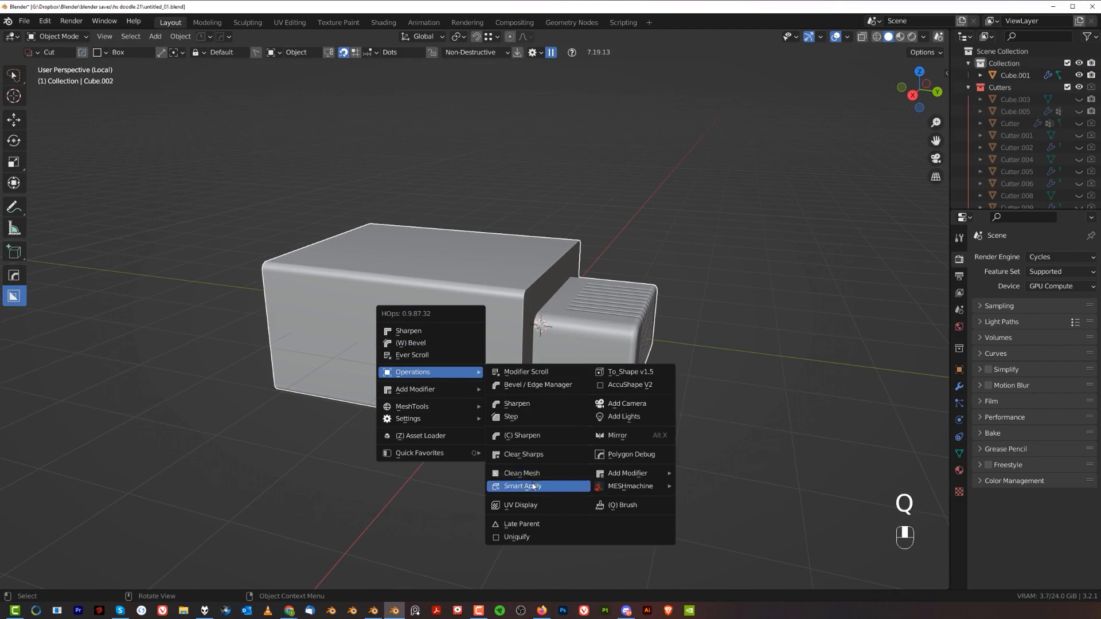
{"action": "left_click", "coordinate": [533, 486]}
{"action": "scroll", "coordinate": [529, 398], "scroll_direction": "up", "scroll_amount": 2}
{"action": "middle_click_drag", "start_coordinate": [529, 398], "coordinate": [508, 339]}
Bevel the edge loop around the rear shoulder of the insert's larger section.
{"action": "key", "text": "Tab"}
{"action": "left_click", "coordinate": [486, 269]}
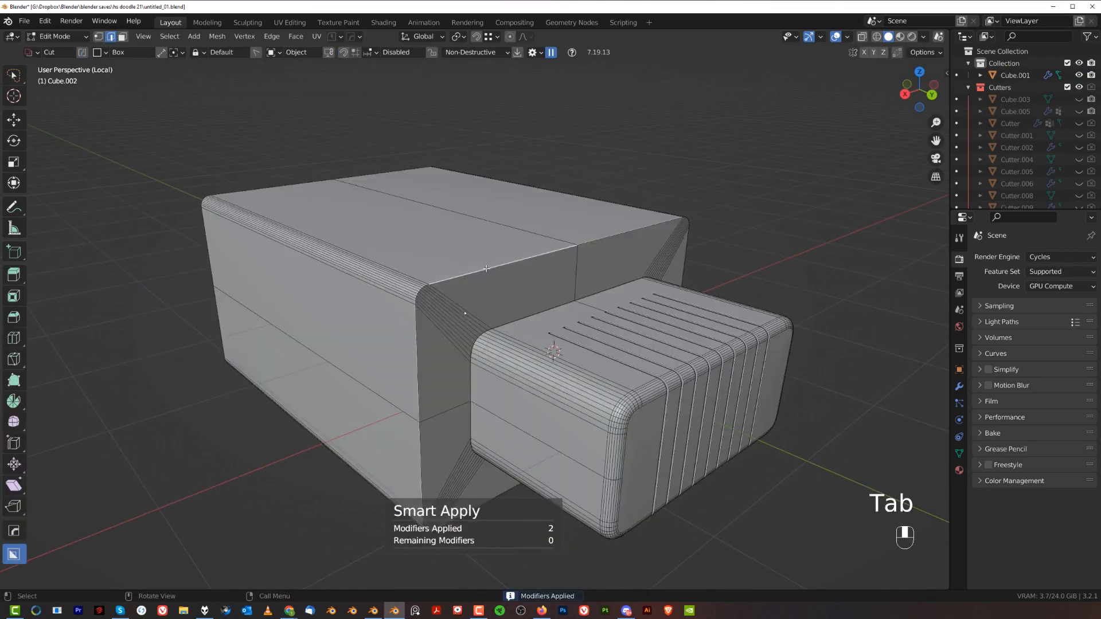
{"action": "left_click", "coordinate": [486, 269], "text": "alt"}
{"action": "key", "text": "ctrl+b"}
{"action": "left_click", "coordinate": [412, 278]}
{"action": "scroll", "coordinate": [413, 278], "scroll_direction": "down", "scroll_amount": 4}
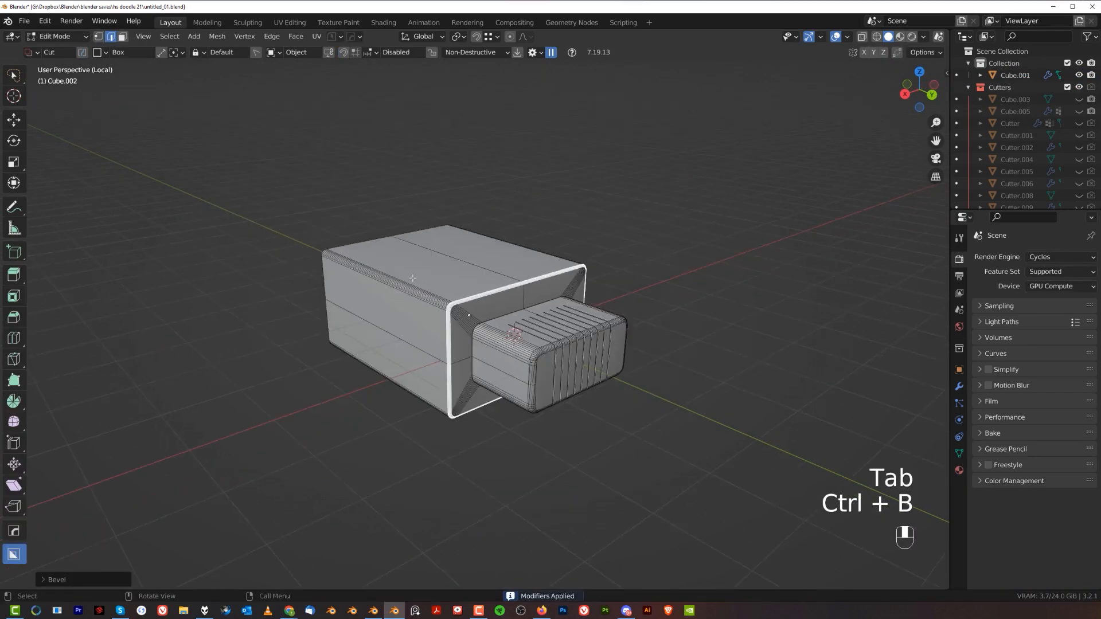
Select the edge loop around the insert's front face and bevel it about 0.05 m wide with one segment.
{"action": "middle_click_drag", "start_coordinate": [413, 278], "coordinate": [570, 298]}
{"action": "scroll", "coordinate": [571, 297], "scroll_direction": "up", "scroll_amount": 3}
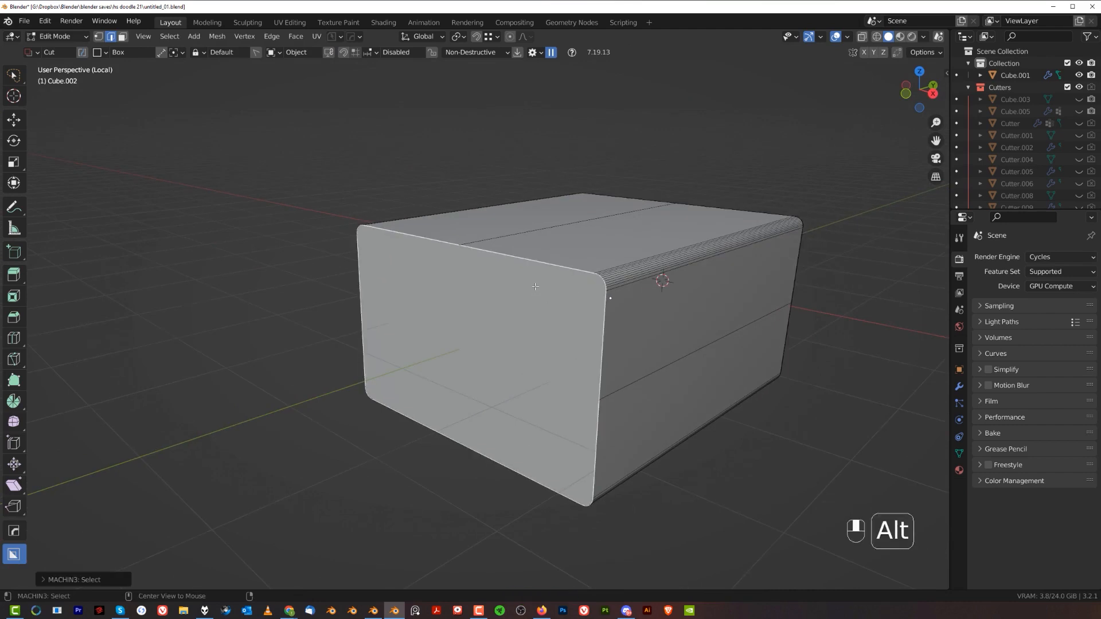
{"action": "key", "text": "ctrl+b"}
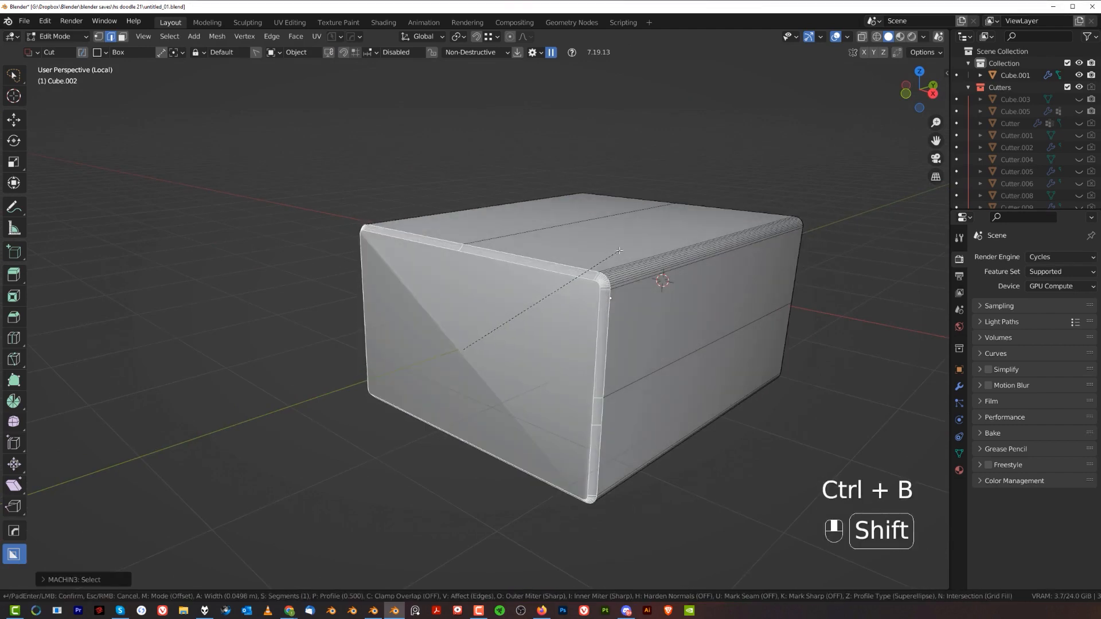
{"action": "left_click", "coordinate": [620, 251]}
Leave Edit Mode, run HardOps Sharpen in its apply variant on the insert and exit local view.
{"action": "key", "text": "Tab"}
{"action": "key", "text": "q"}
{"action": "left_click", "coordinate": [585, 175], "text": "ctrl"}
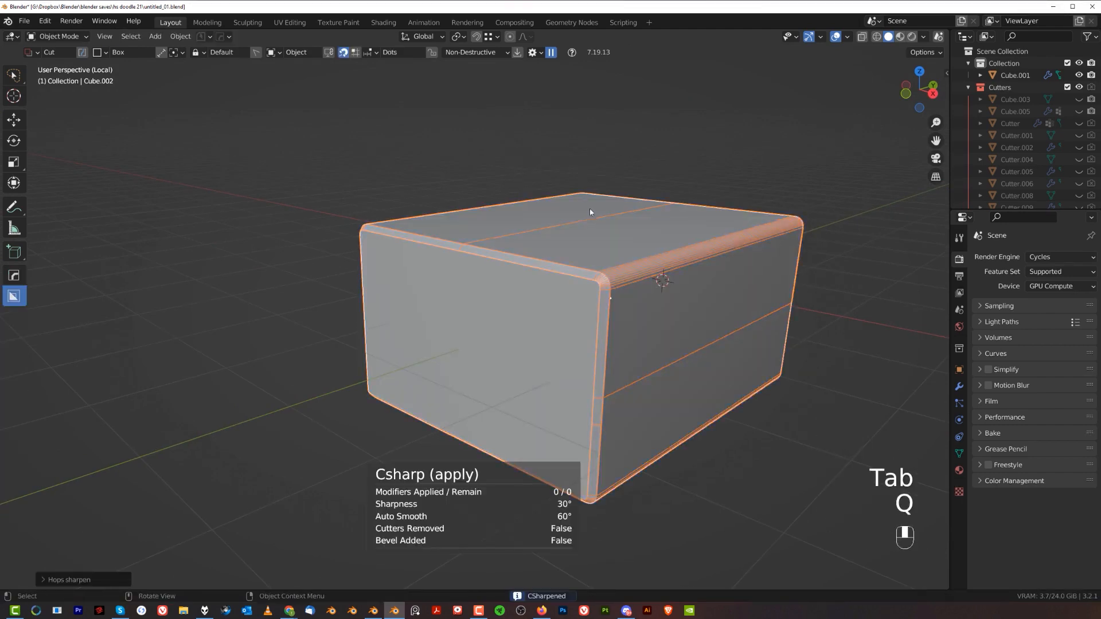
{"action": "key", "text": "slash"}
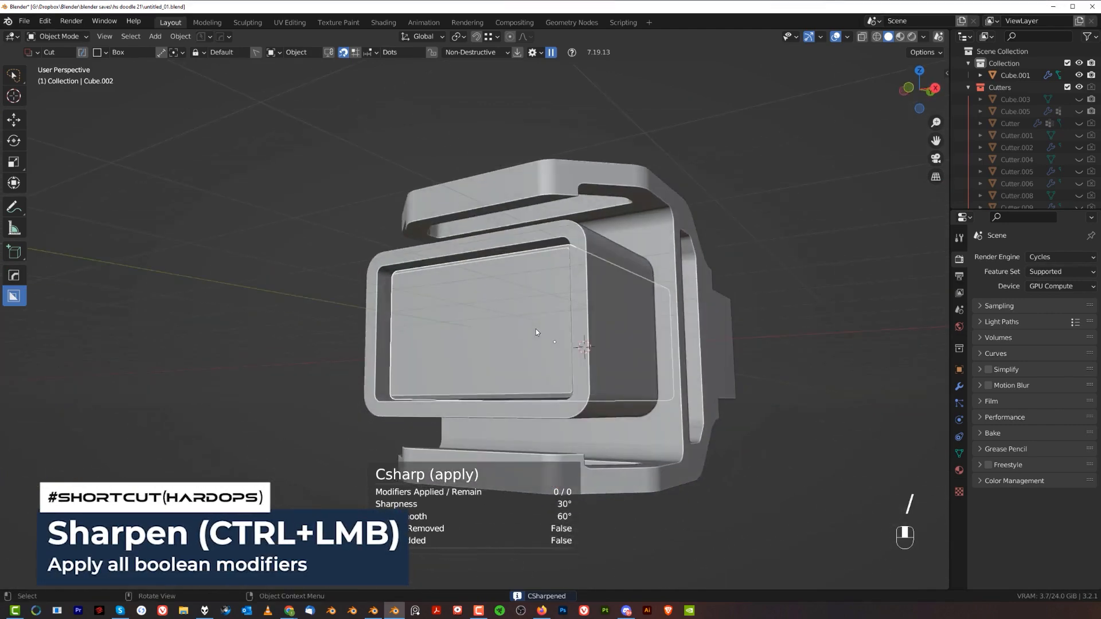
Examine the bevelled insert inside the front pocket and the overall block from several angles.
{"action": "scroll", "coordinate": [535, 329], "scroll_direction": "up", "scroll_amount": 2}
{"action": "middle_click_drag", "start_coordinate": [536, 329], "coordinate": [556, 343]}
{"action": "scroll", "coordinate": [523, 384], "scroll_direction": "down", "scroll_amount": 1}
{"action": "middle_click_drag", "start_coordinate": [523, 384], "coordinate": [524, 308]}
{"action": "scroll", "coordinate": [411, 275], "scroll_direction": "down", "scroll_amount": 2}
{"action": "middle_click_drag", "start_coordinate": [411, 275], "coordinate": [423, 356]}
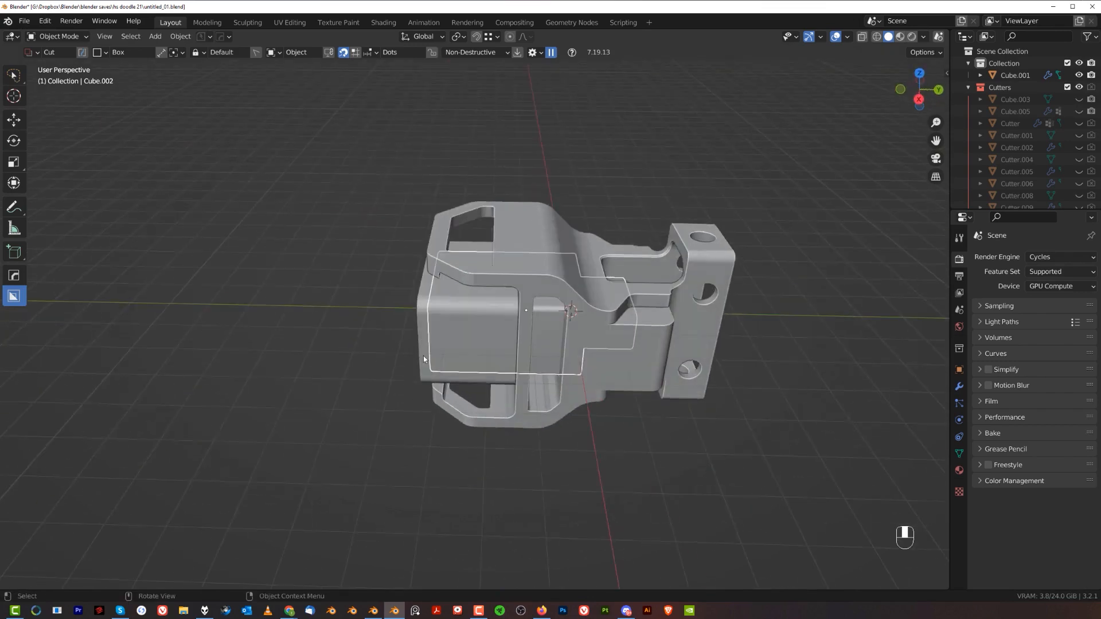
{"action": "key", "text": "KP_1"}
{"action": "scroll", "coordinate": [548, 333], "scroll_direction": "up", "scroll_amount": 5}
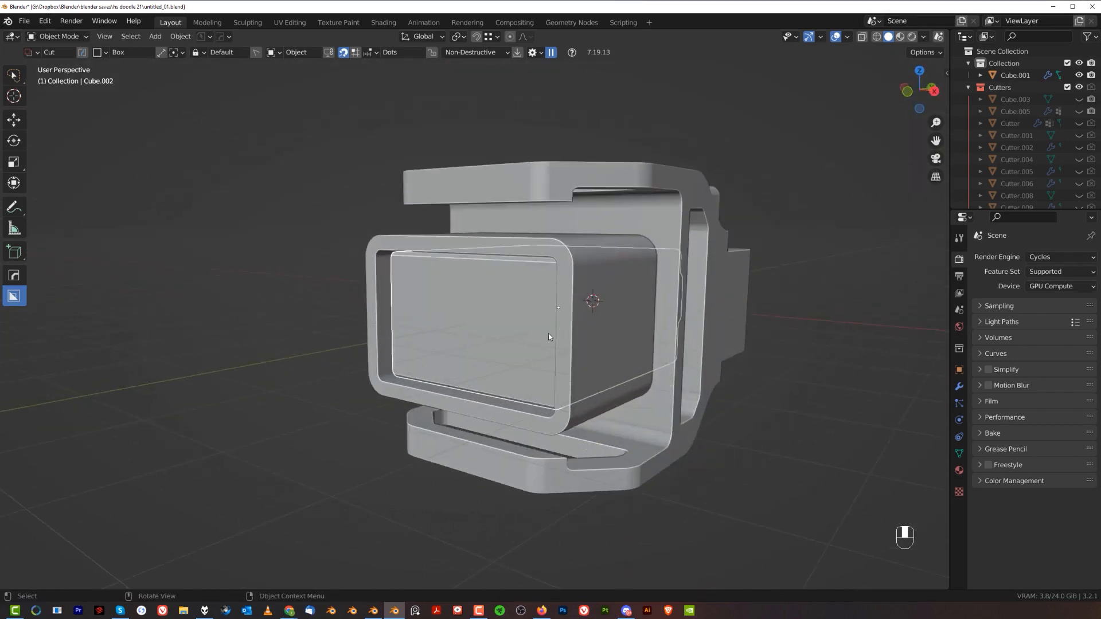
Select the main block and, in front orthographic view, cut a small BoxCutter box into the front frame's inner rim, extruded about 1.96.
{"action": "key", "text": "KP_5"}
{"action": "middle_click_drag", "start_coordinate": [535, 251], "coordinate": [309, 290], "text": "shift"}
{"action": "left_click", "coordinate": [512, 320]}
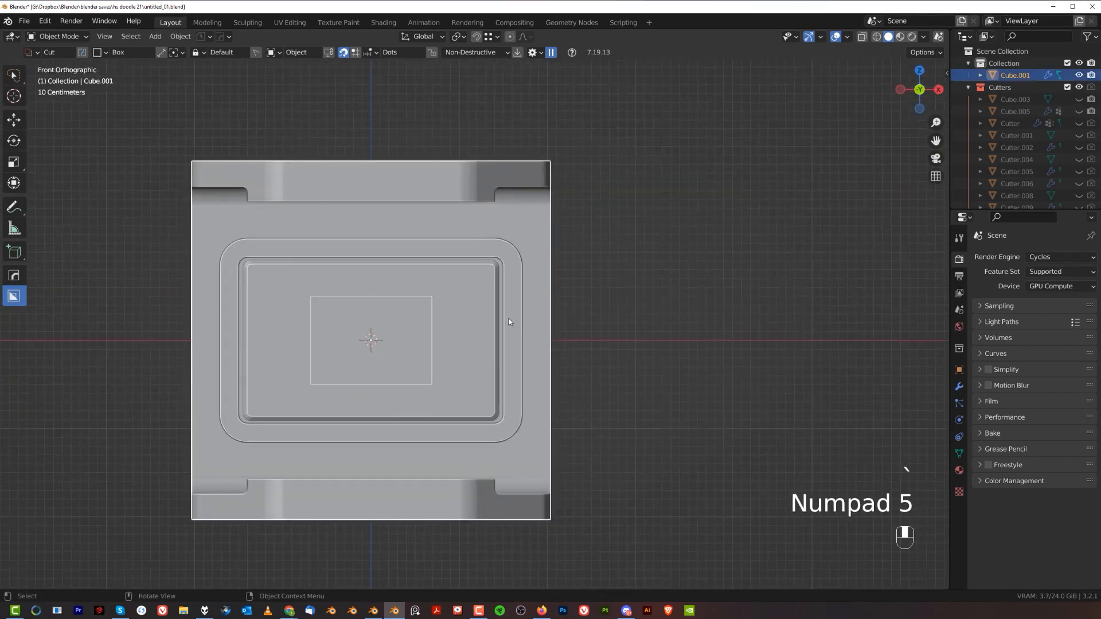
{"action": "key", "text": "d"}
{"action": "middle_click_drag", "start_coordinate": [244, 316], "coordinate": [354, 298], "text": "shift"}
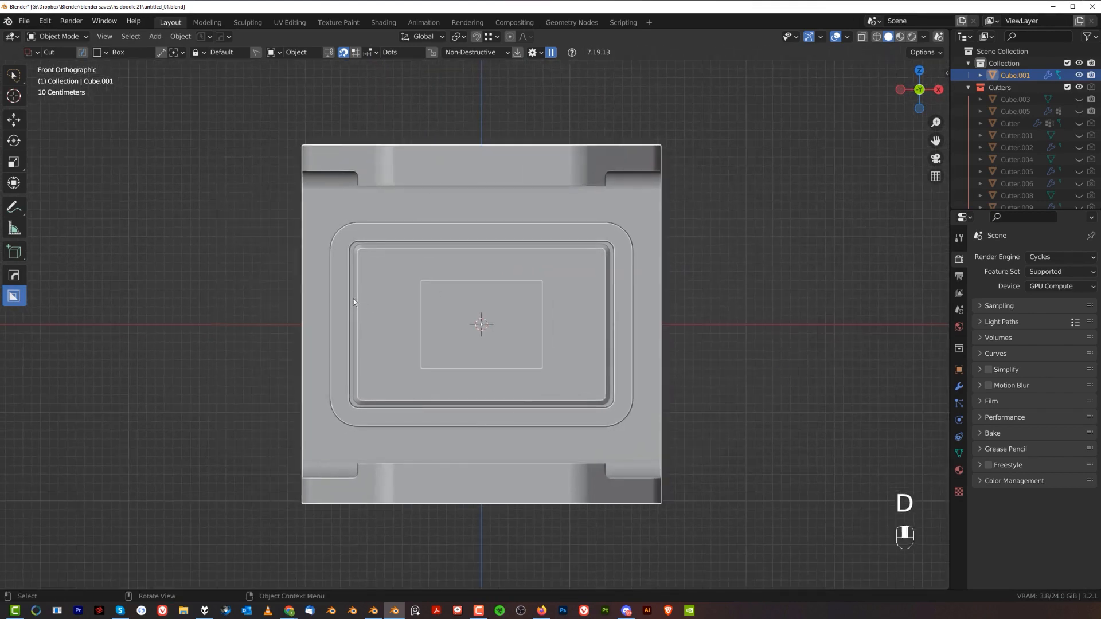
{"action": "left_click_drag", "start_coordinate": [347, 274], "coordinate": [353, 289]}
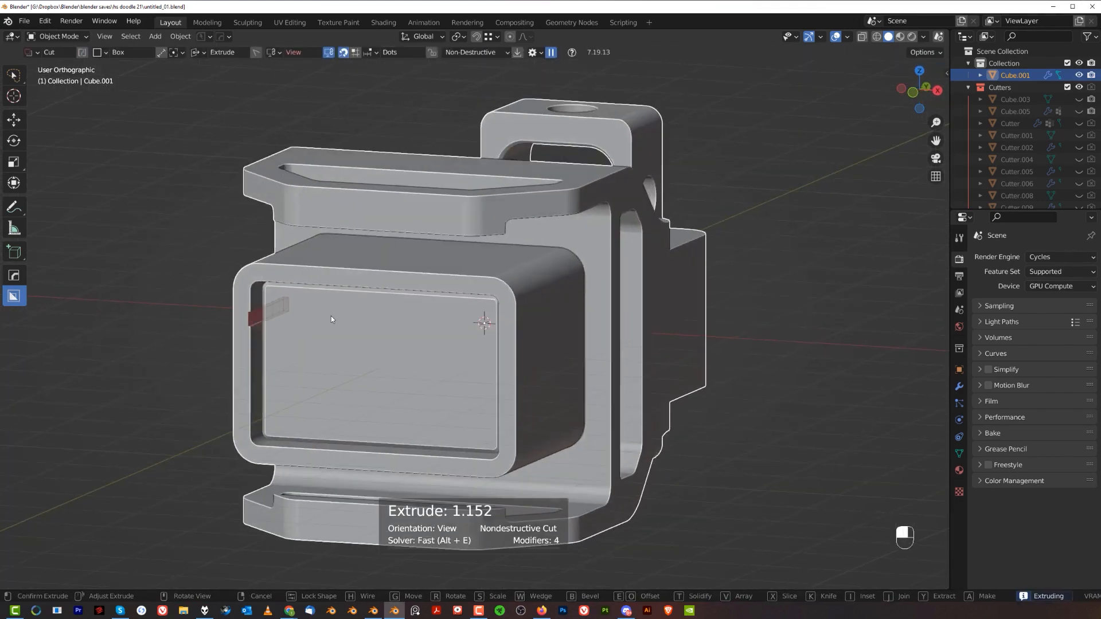
{"action": "left_click", "coordinate": [332, 318], "text": "shift"}
Run HardOps Sharpen on the main block and reveal the new rim cutter with Ever Scroll.
{"action": "key", "text": "q"}
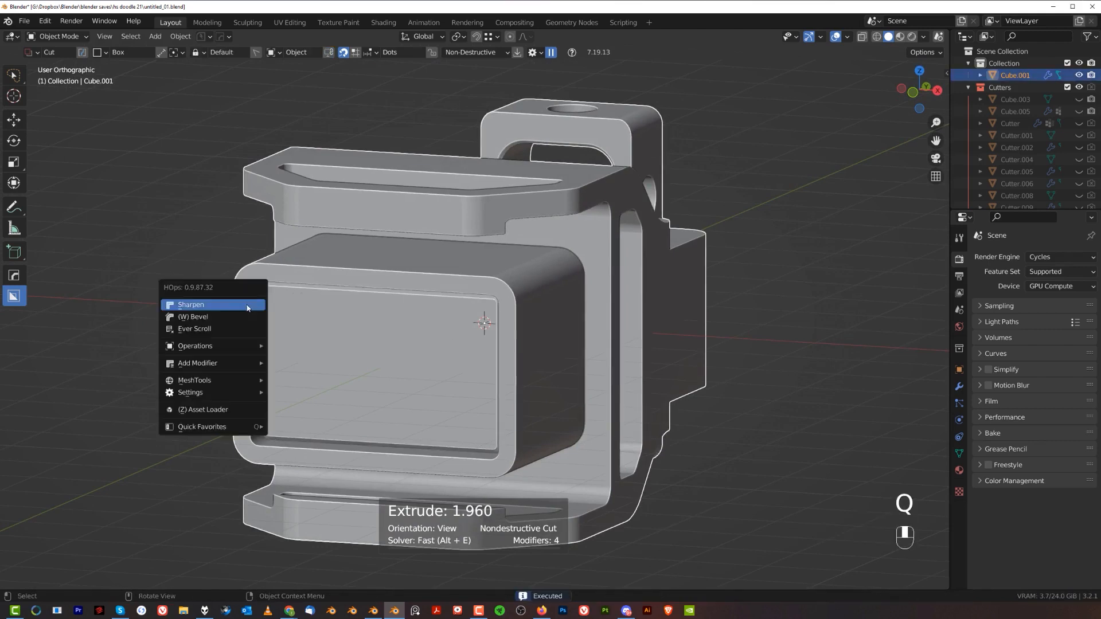
{"action": "left_click", "coordinate": [246, 305]}
{"action": "key", "text": "q"}
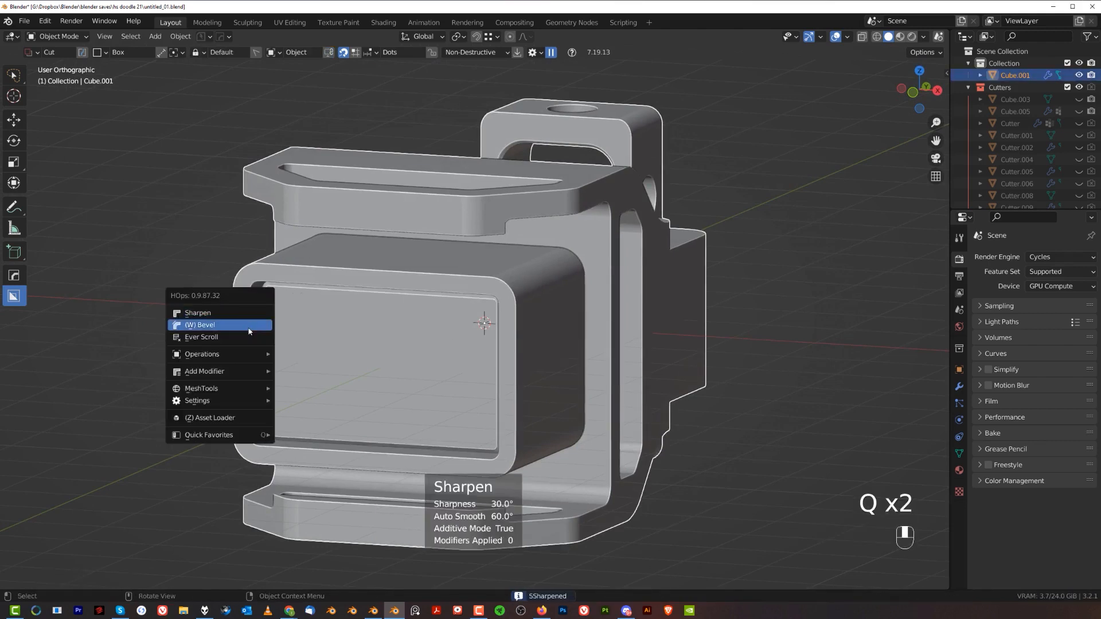
{"action": "left_click", "coordinate": [249, 338]}
Array the small rim cutter with HardOps Array V2, two copies at constant offset spaced vertically along the frame's inner side.
{"action": "key", "text": "q"}
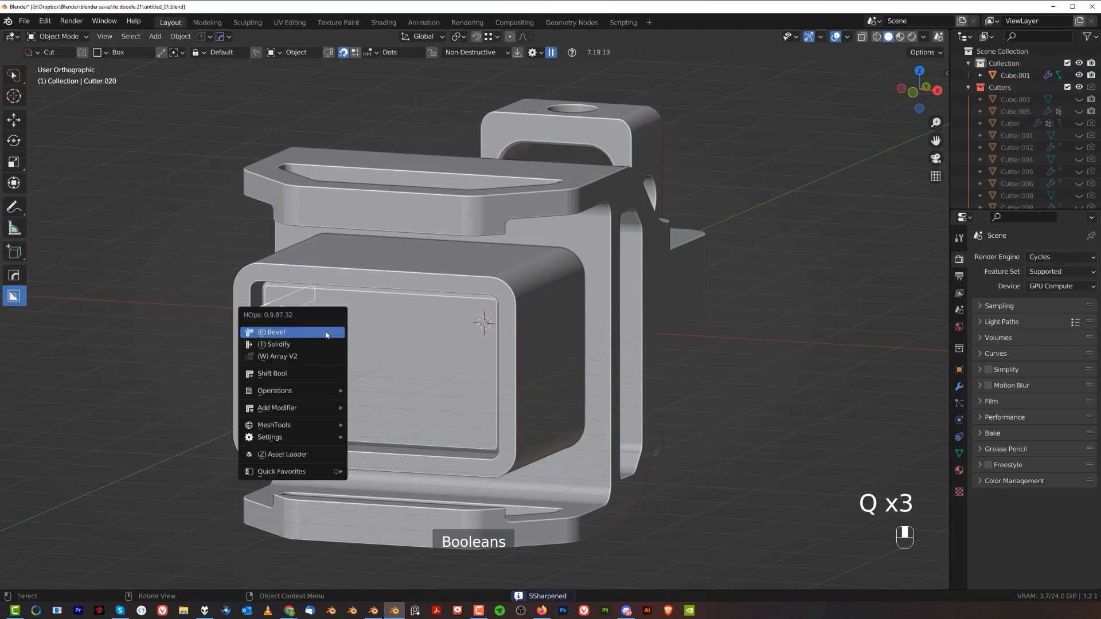
{"action": "left_click", "coordinate": [308, 358]}
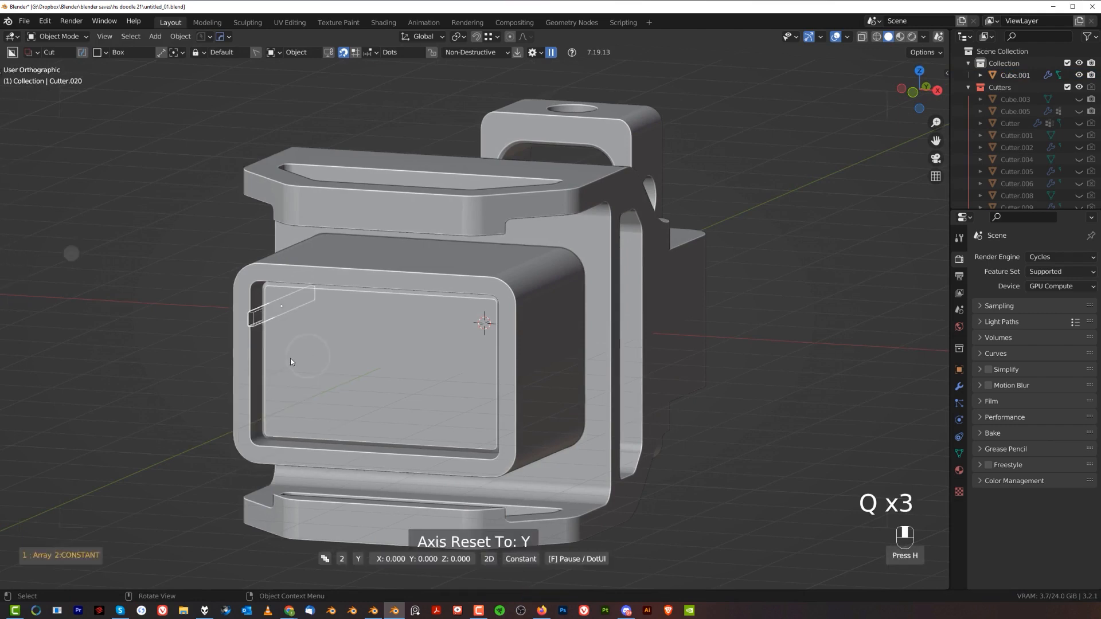
{"action": "left_click", "coordinate": [251, 385]}
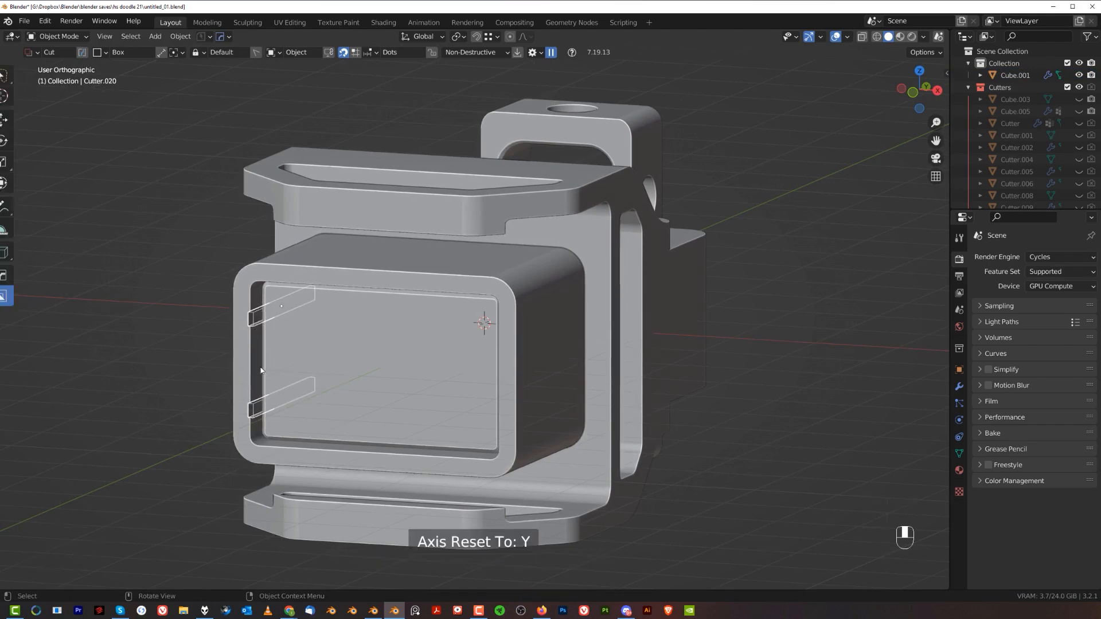
Mirror the main block across its X axis so both notches repeat on the opposite rim, and hide the Cutters collection.
{"action": "left_click", "coordinate": [355, 278], "text": "shift"}
{"action": "key", "text": "x"}
{"action": "key", "text": "alt+x"}
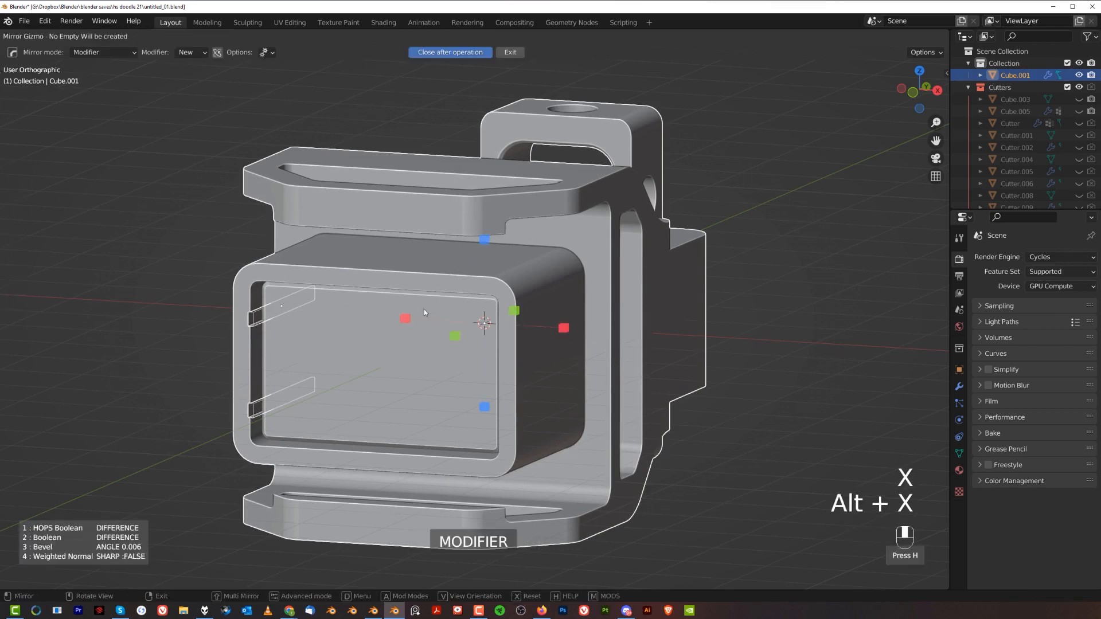
{"action": "left_click", "coordinate": [407, 319]}
{"action": "left_click", "coordinate": [825, 256]}
{"action": "key", "text": "shift+2"}
Examine the mirrored notches around the front frame's inner rim from several angles in perspective.
{"action": "scroll", "coordinate": [494, 341], "scroll_direction": "down", "scroll_amount": 4}
{"action": "middle_click_drag", "start_coordinate": [494, 341], "coordinate": [487, 368]}
{"action": "key", "text": "KP_5"}
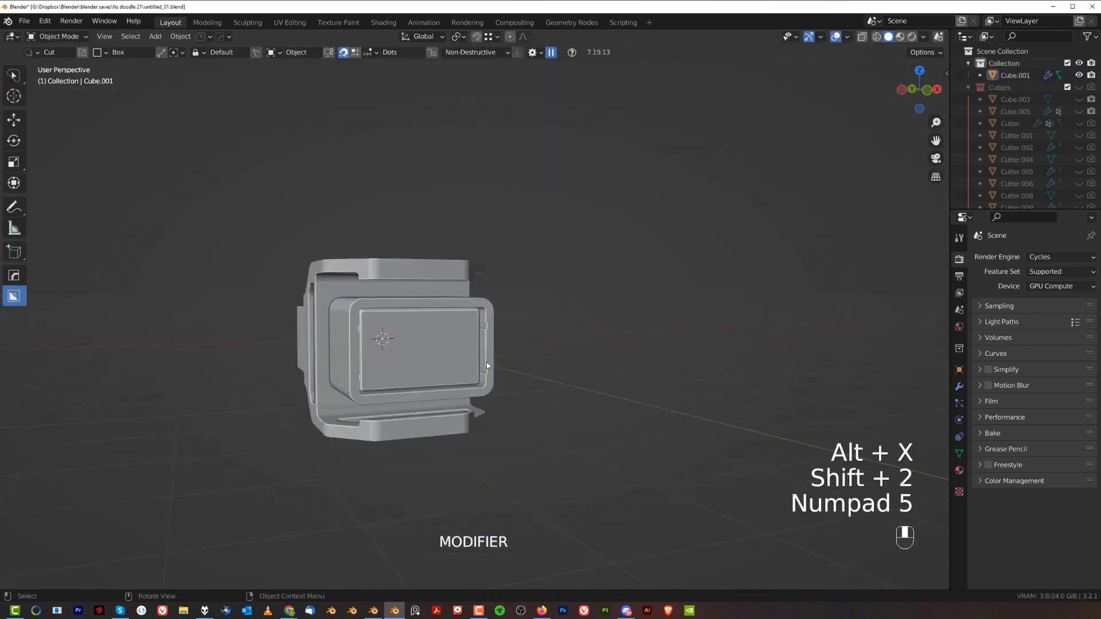
{"action": "scroll", "coordinate": [535, 295], "scroll_direction": "up", "scroll_amount": 5}
{"action": "middle_click_drag", "start_coordinate": [534, 295], "coordinate": [427, 338], "text": "shift"}
{"action": "scroll", "coordinate": [677, 241], "scroll_direction": "down", "scroll_amount": 3}
{"action": "scroll", "coordinate": [451, 334], "scroll_direction": "up", "scroll_amount": 4}
{"action": "middle_click_drag", "start_coordinate": [428, 337], "coordinate": [506, 311]}
Select the insert in the front pocket and isolate it in local view, seen from the top in orthographic.
{"action": "left_click", "coordinate": [452, 306]}
{"action": "key", "text": "grave"}
{"action": "key", "text": "KP_5"}
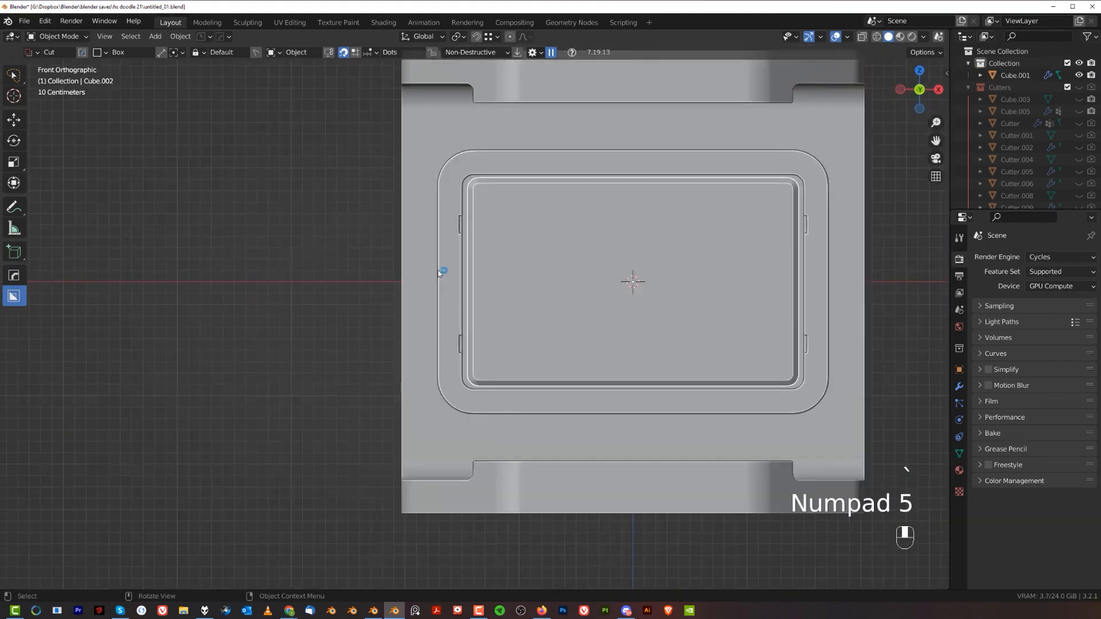
{"action": "middle_click_drag", "start_coordinate": [594, 274], "coordinate": [491, 294], "text": "shift"}
{"action": "scroll", "coordinate": [477, 313], "scroll_direction": "down", "scroll_amount": 5}
{"action": "key", "text": "grave"}
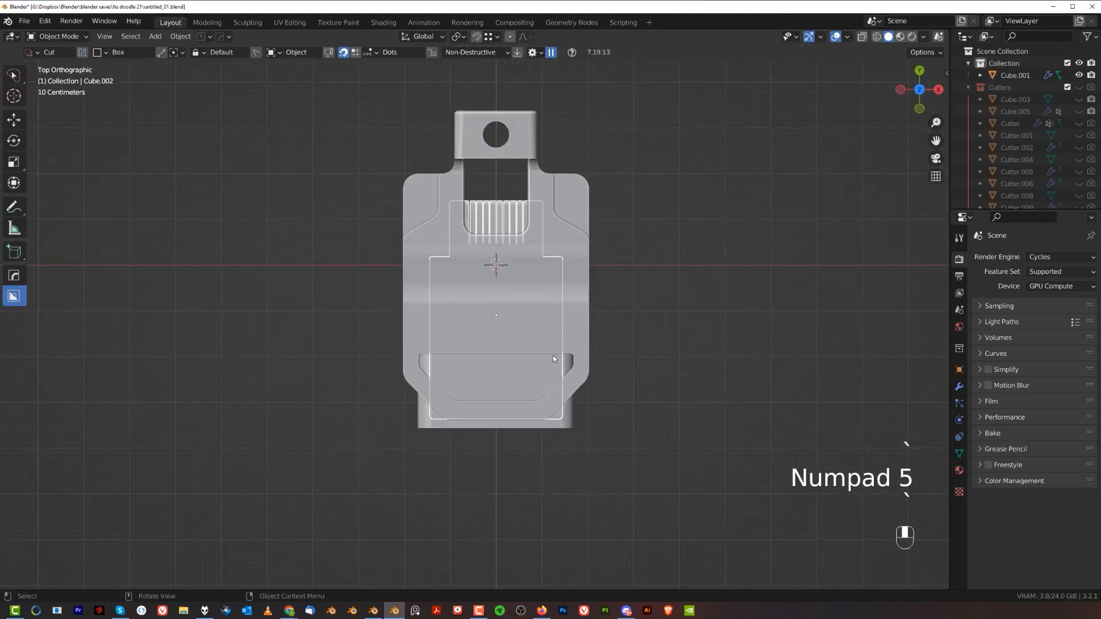
{"action": "key", "text": "KP_Divide"}
{"action": "middle_click_drag", "start_coordinate": [552, 373], "coordinate": [583, 254]}
{"action": "key", "text": "KP_5"}
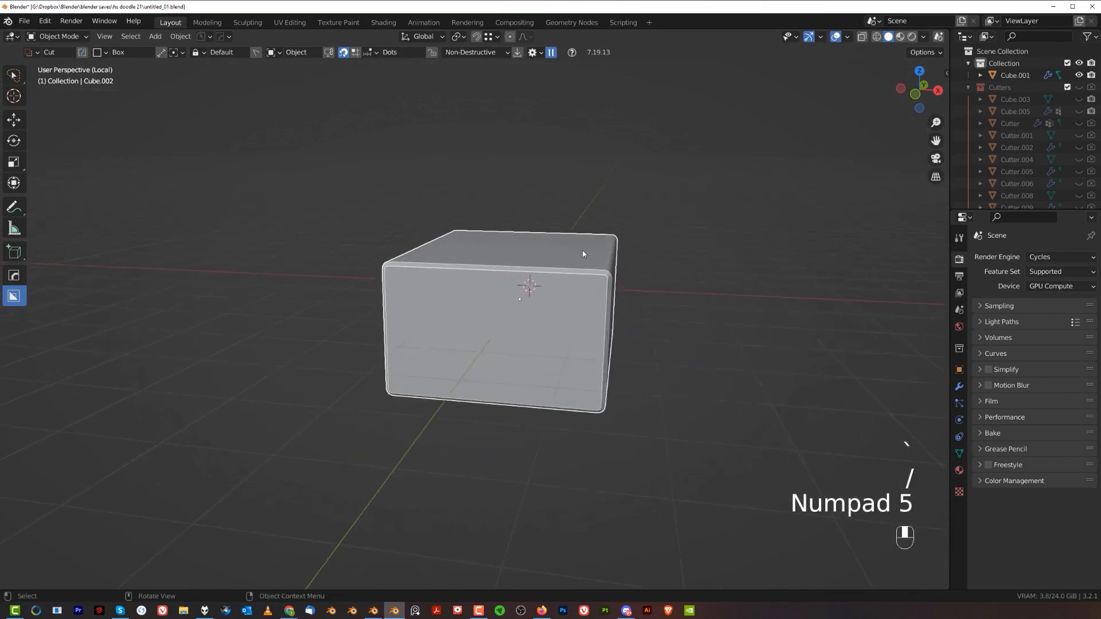
{"action": "key", "text": "KP_5"}
{"action": "middle_click_drag", "start_coordinate": [506, 259], "coordinate": [552, 225], "text": "shift"}
Switch BoxCutter's shape to Ngon and turn off its cyclic option to draw open lines.
{"action": "key", "text": "d"}
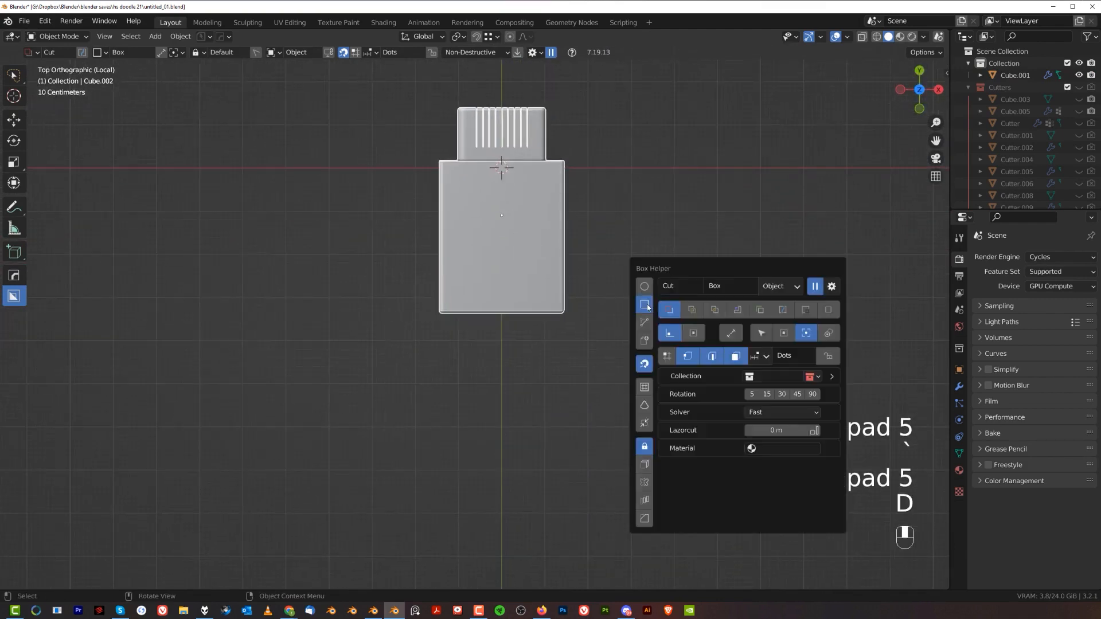
{"action": "left_click", "coordinate": [647, 324]}
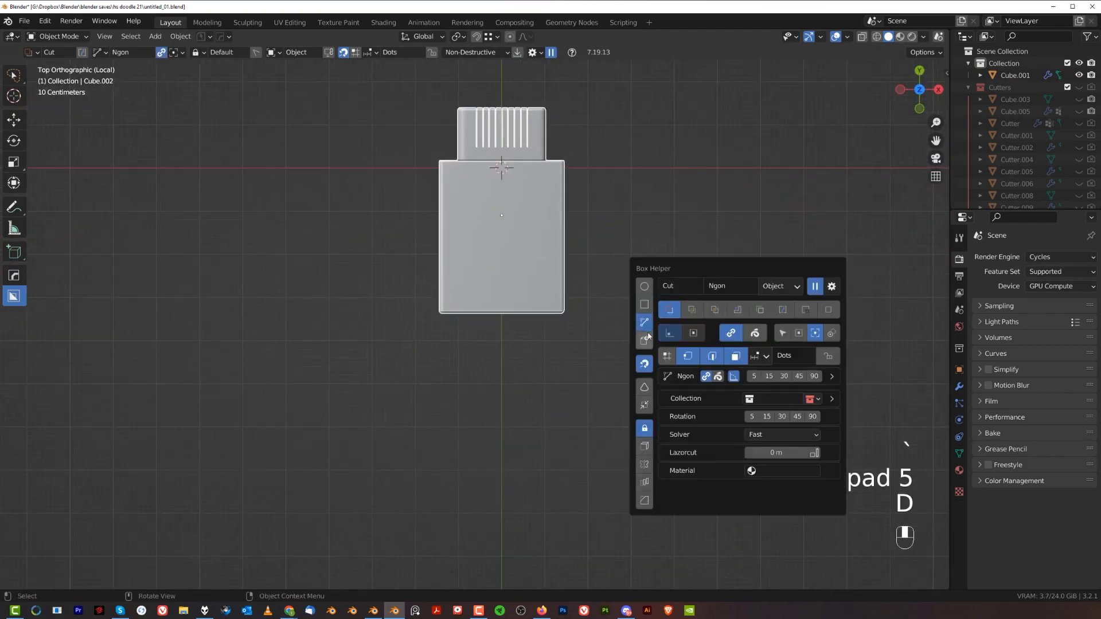
{"action": "left_click", "coordinate": [729, 338]}
{"action": "scroll", "coordinate": [457, 361], "scroll_direction": "up", "scroll_amount": 2}
{"action": "left_click", "coordinate": [440, 332]}
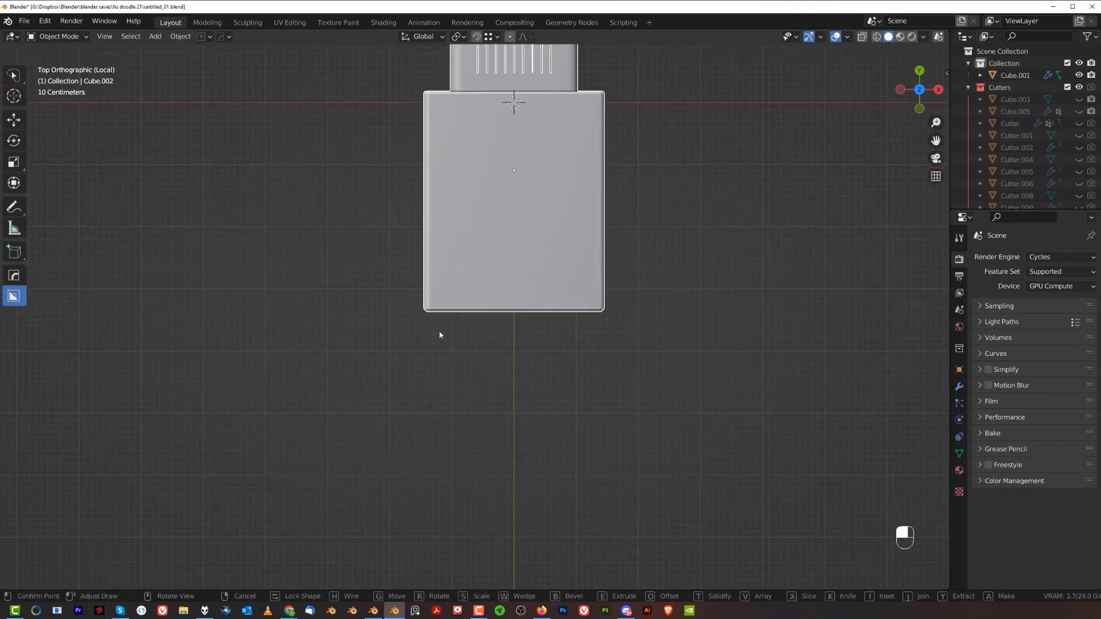
{"action": "left_click", "coordinate": [455, 365]}
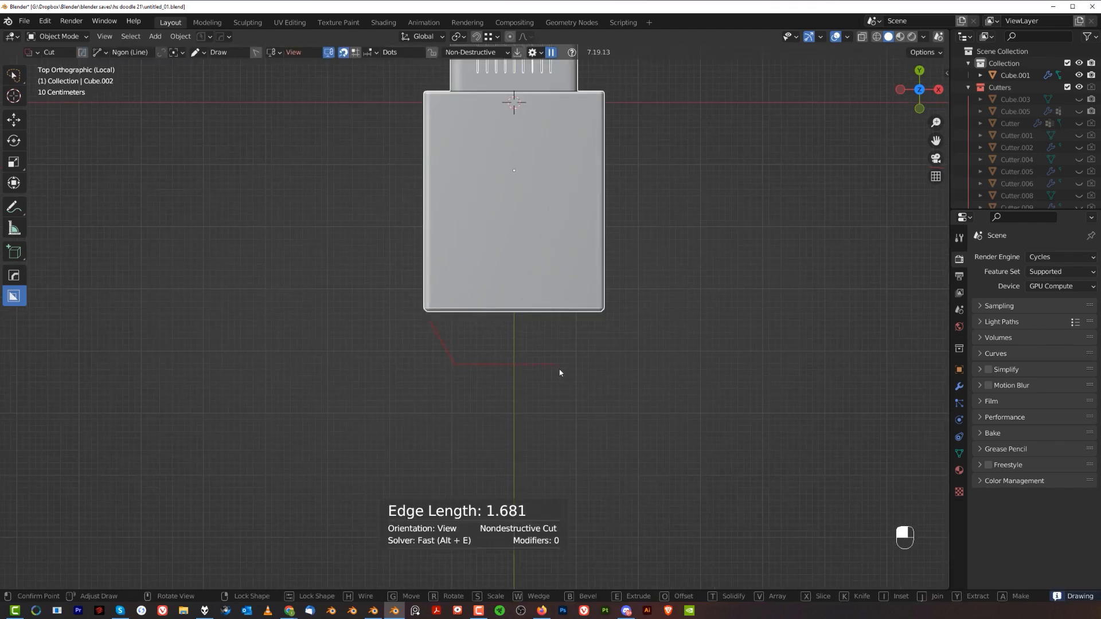
{"action": "key", "text": "Escape"}
{"action": "left_click", "coordinate": [426, 326]}
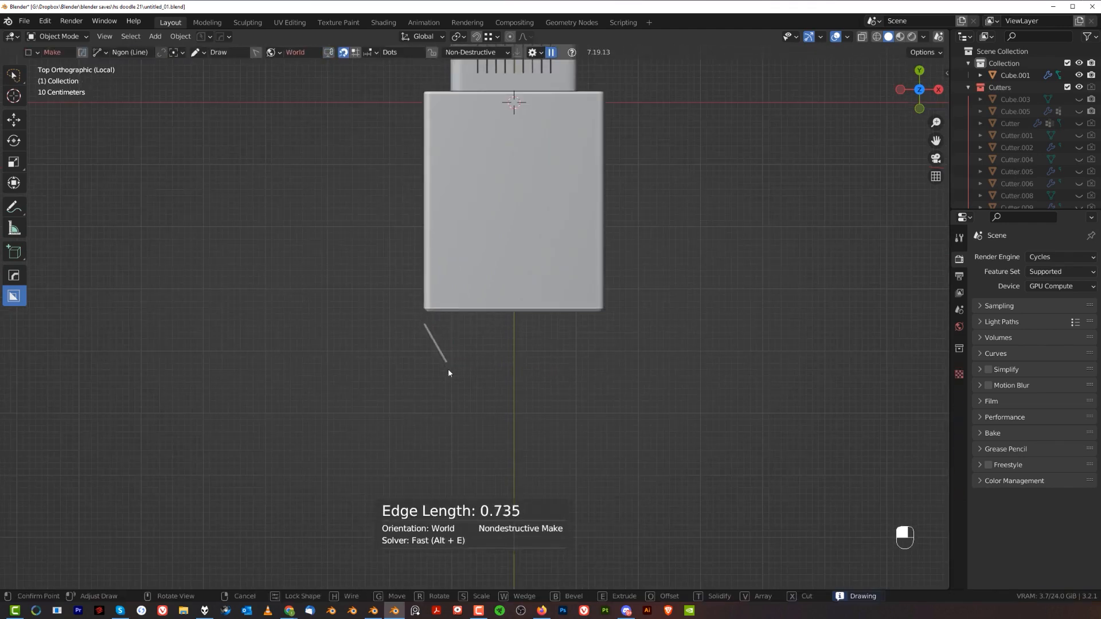
{"action": "left_click", "coordinate": [453, 373]}
{"action": "key", "text": "Escape"}
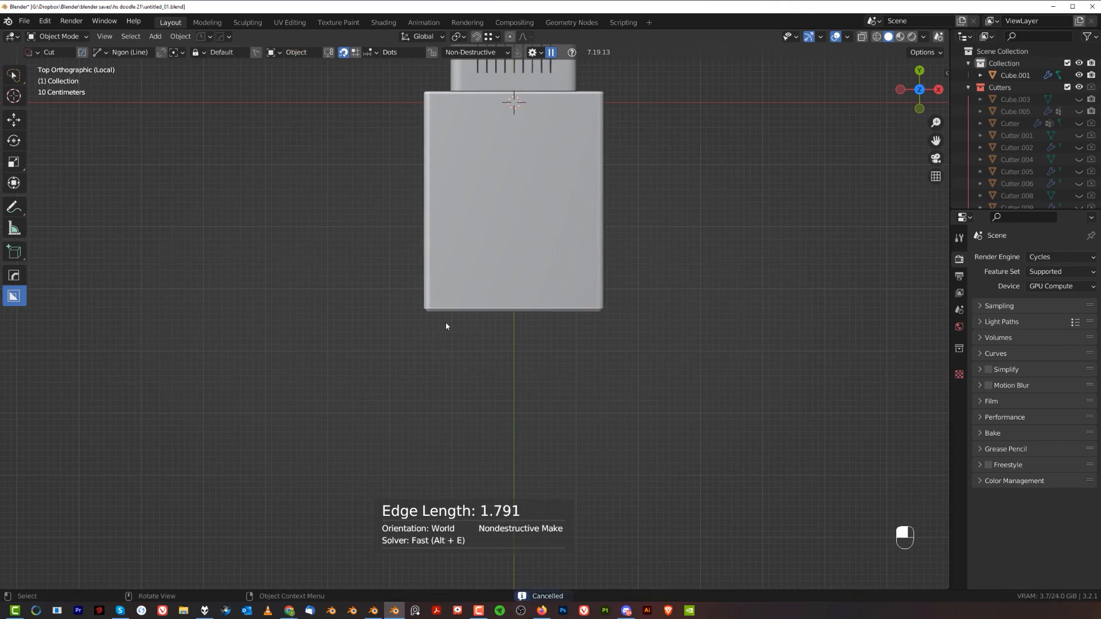
Draw an open three-segment bracket line in front of the insert, base about 1.8 m long, and solidify it about 0.1 m thick.
{"action": "left_click", "coordinate": [445, 323]}
{"action": "left_click", "coordinate": [454, 359]}
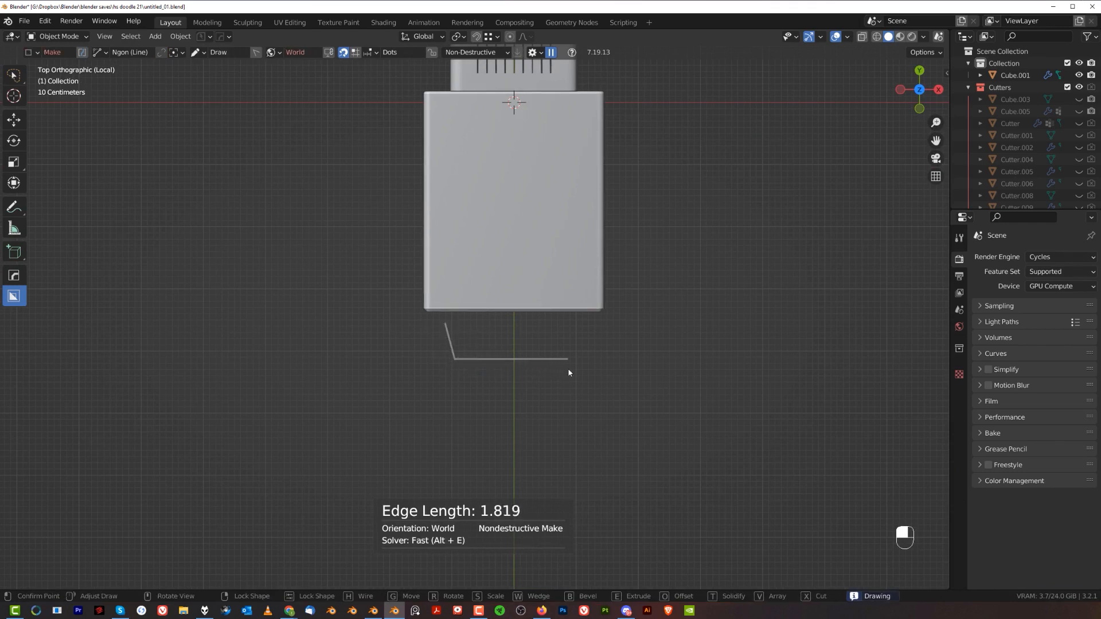
{"action": "right_click", "coordinate": [580, 326]}
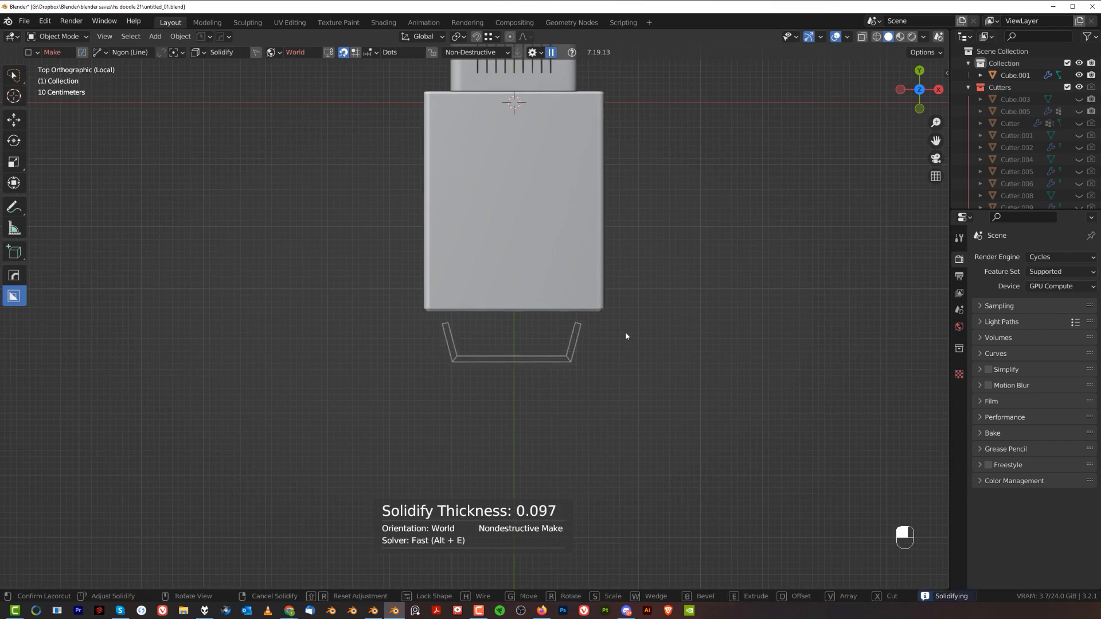
{"action": "key", "text": "Tab"}
Extrude the solidified bracket profile upward into a separate handle piece in front of the insert.
{"action": "middle_click_drag", "start_coordinate": [631, 332], "coordinate": [605, 259]}
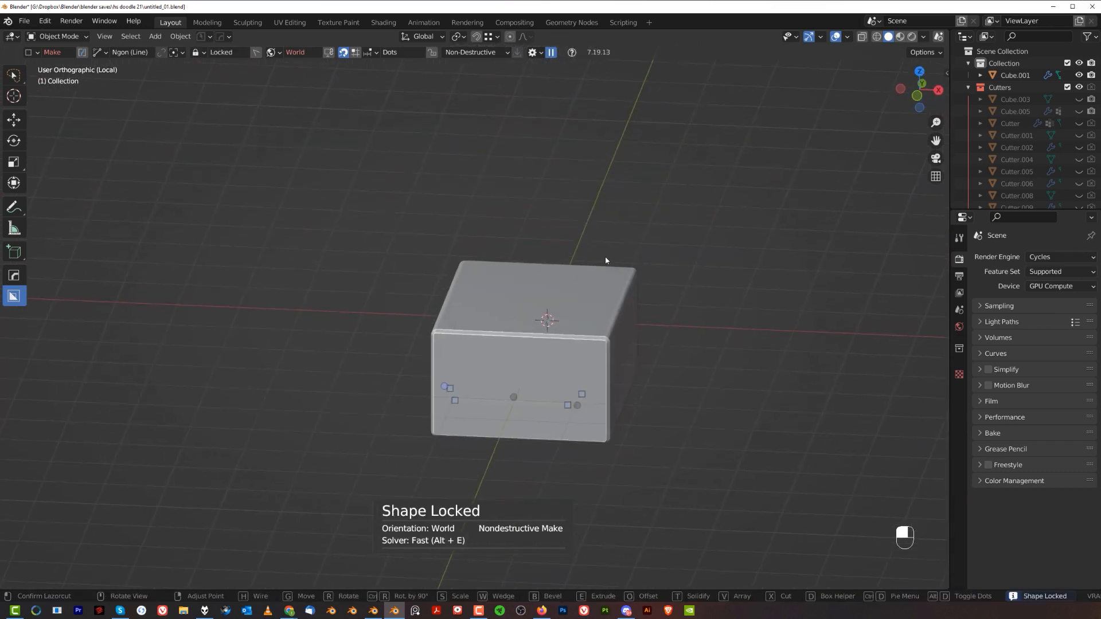
{"action": "key", "text": "e"}
{"action": "left_click", "coordinate": [611, 209]}
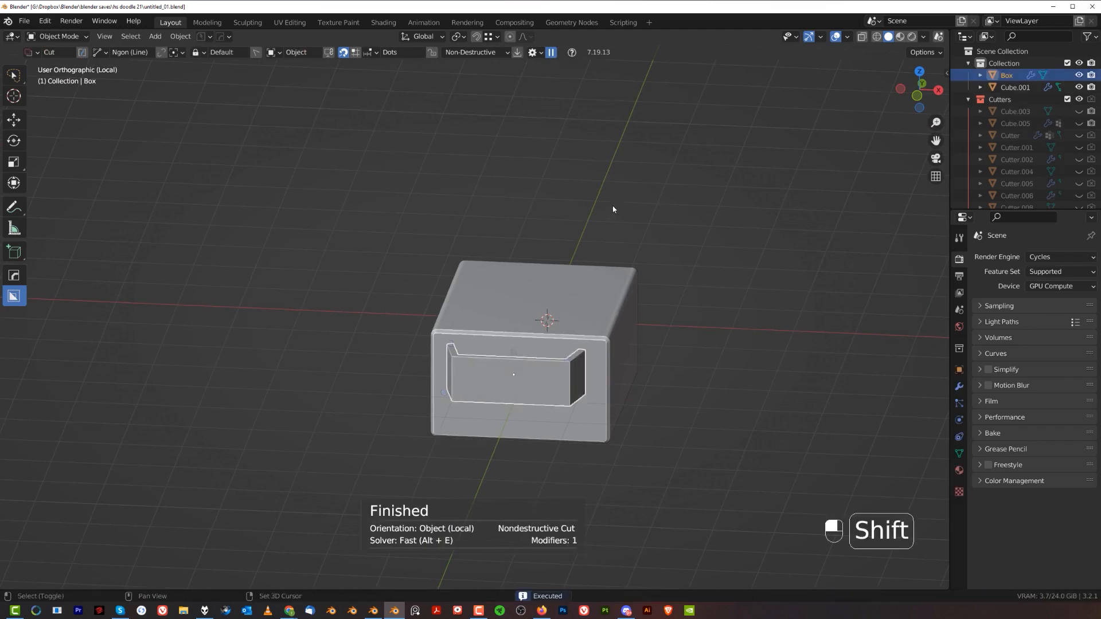
In right orthographic view, move the handle piece back against the insert's front face and down to its mid-height.
{"action": "scroll", "coordinate": [614, 220], "scroll_direction": "up", "scroll_amount": 2}
{"action": "key", "text": "KP_3"}
{"action": "middle_click_drag", "start_coordinate": [652, 310], "coordinate": [615, 256], "text": "shift"}
{"action": "scroll", "coordinate": [568, 232], "scroll_direction": "up", "scroll_amount": 1}
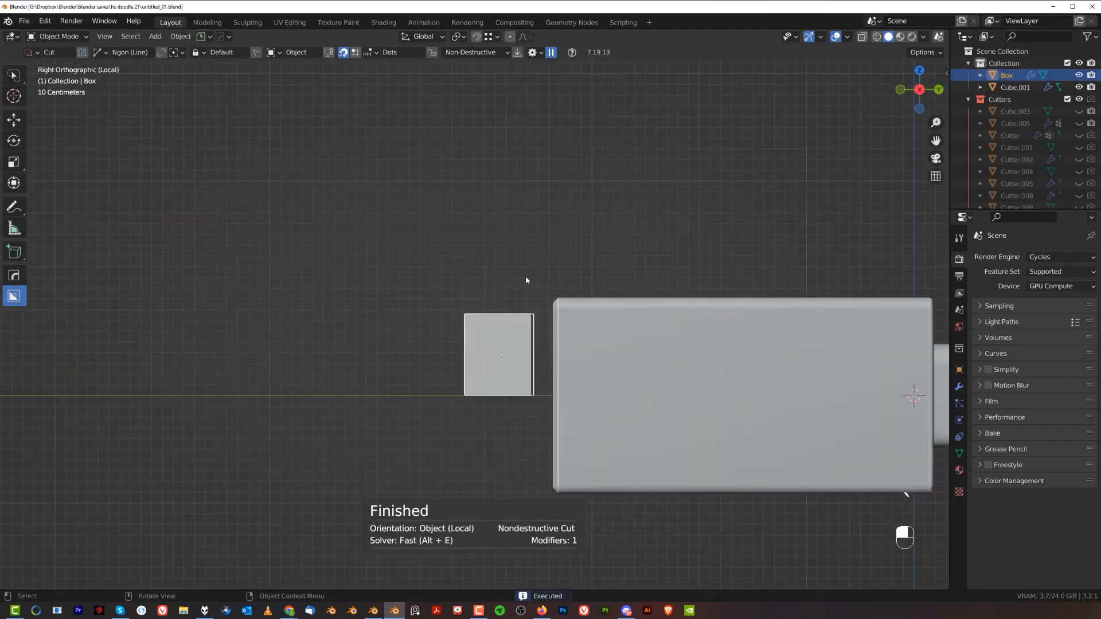
{"action": "key", "text": "g"}
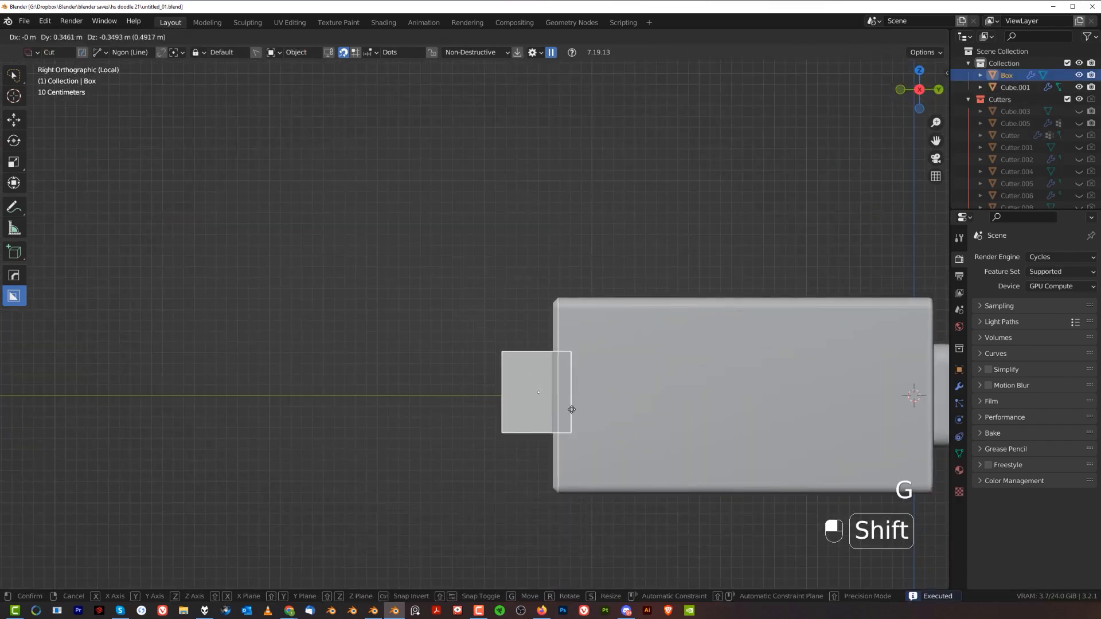
Place the handle at the box's front face, scale it vertically to about half its height and reposition it.
{"action": "left_click", "coordinate": [577, 399]}
{"action": "key", "text": "s"}
{"action": "middle_click", "coordinate": [665, 387]}
{"action": "left_click", "coordinate": [658, 401]}
{"action": "key", "text": "g"}
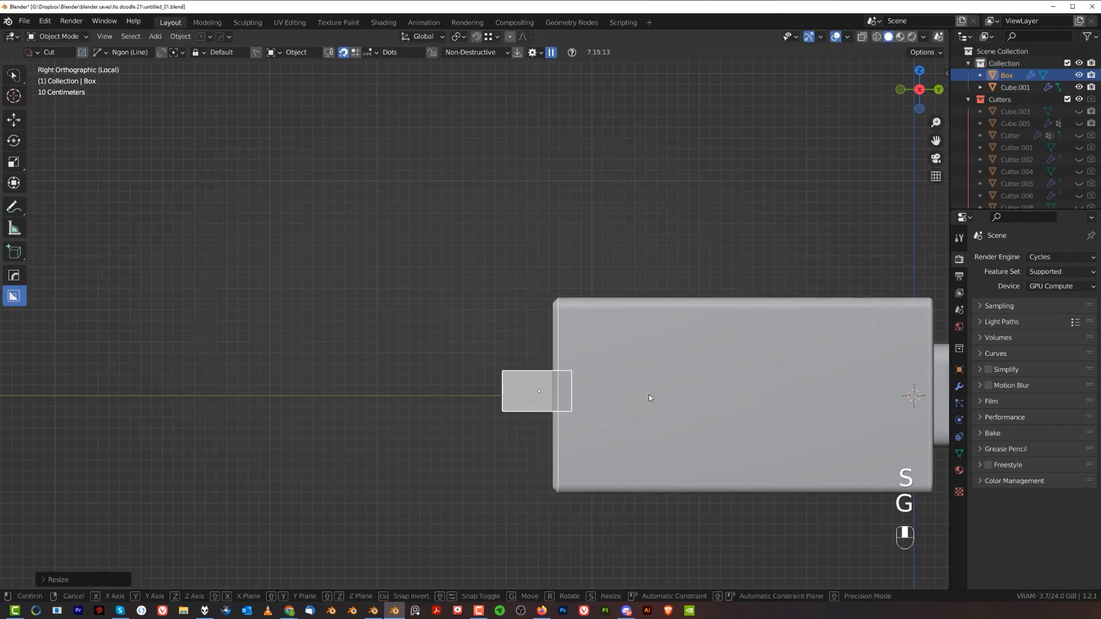
{"action": "left_click", "coordinate": [517, 432]}
Extrude the handle's end vertex toward the front face of the box.
{"action": "middle_click_drag", "start_coordinate": [598, 333], "coordinate": [627, 404]}
{"action": "key", "text": "Tab"}
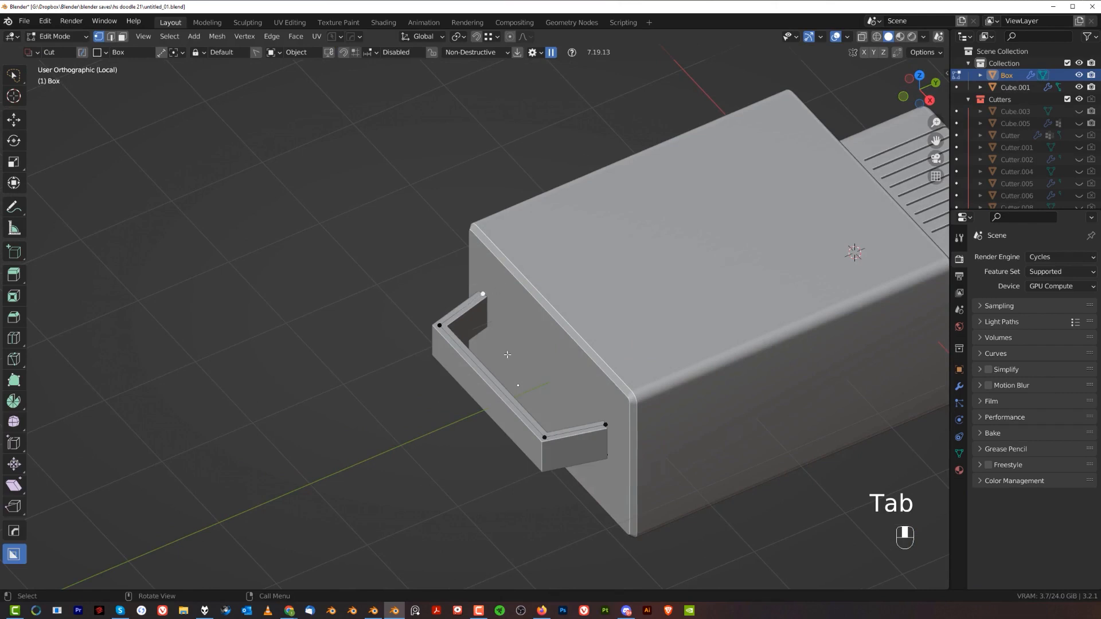
{"action": "left_click", "coordinate": [480, 293], "text": "shift"}
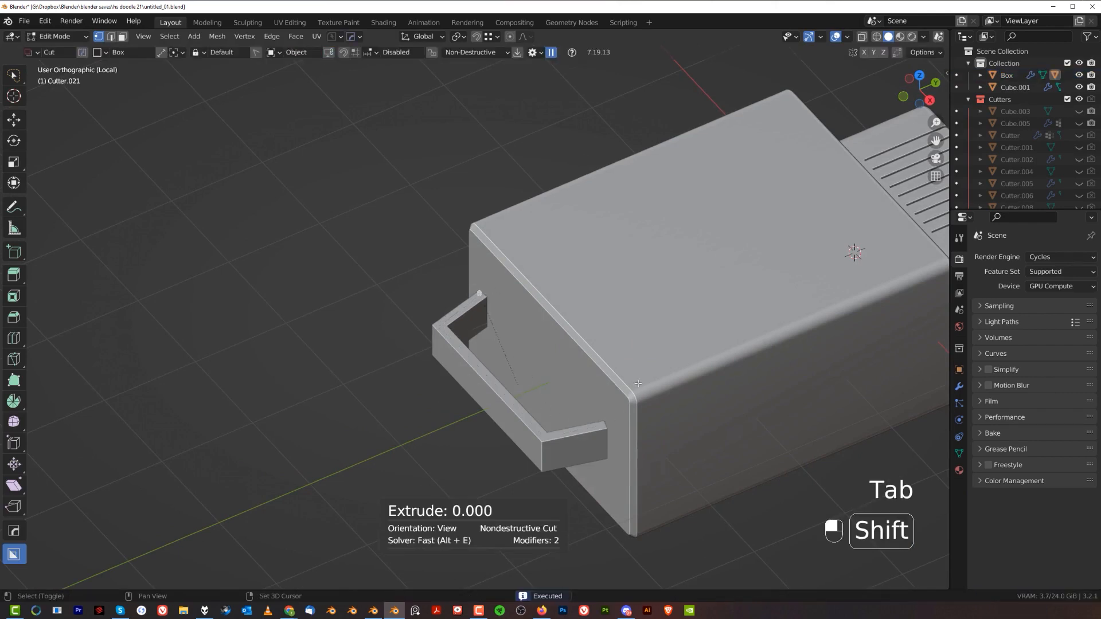
{"action": "key", "text": "ctrl+z"}
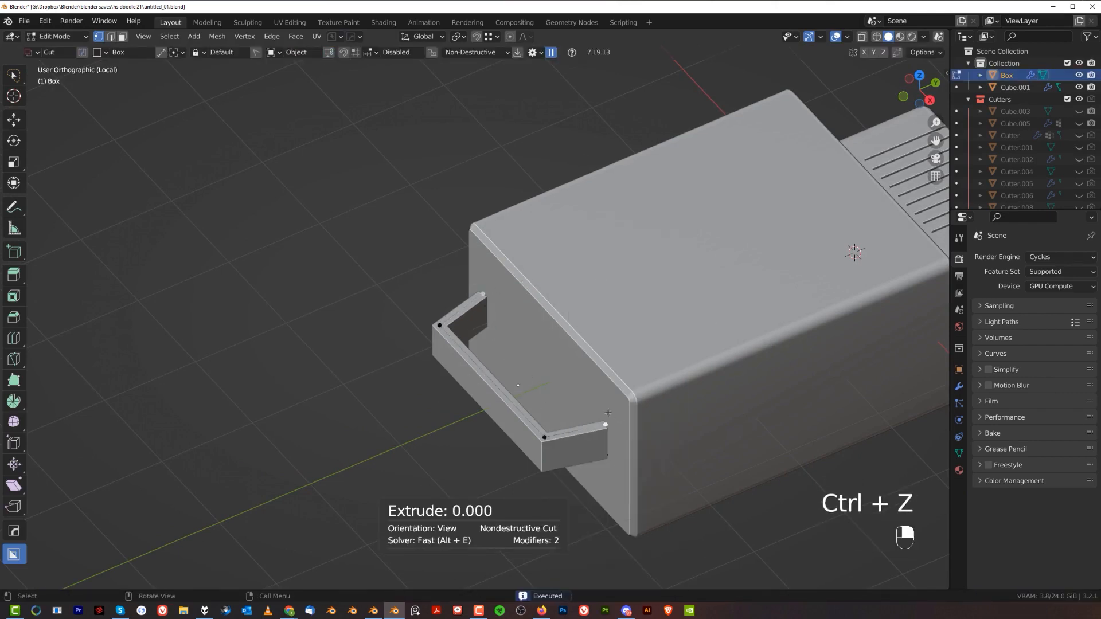
{"action": "key", "text": "e"}
{"action": "left_click", "coordinate": [617, 381]}
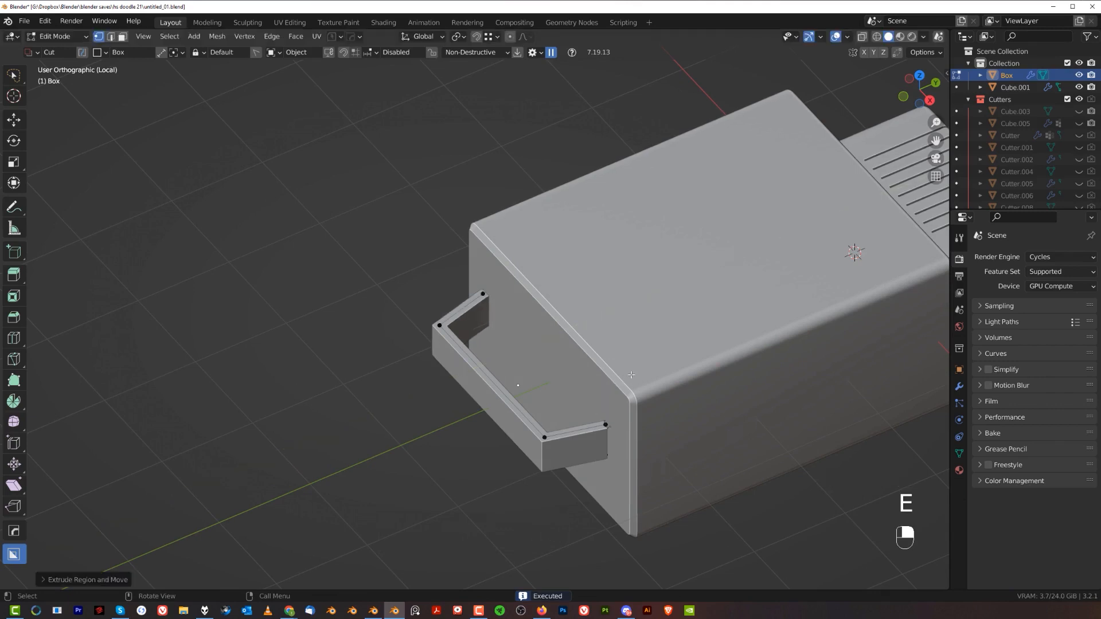
{"action": "key", "text": "Tab"}
Move the handle outward along the global Y axis and mirror its extended end to the opposite side.
{"action": "key", "text": "g"}
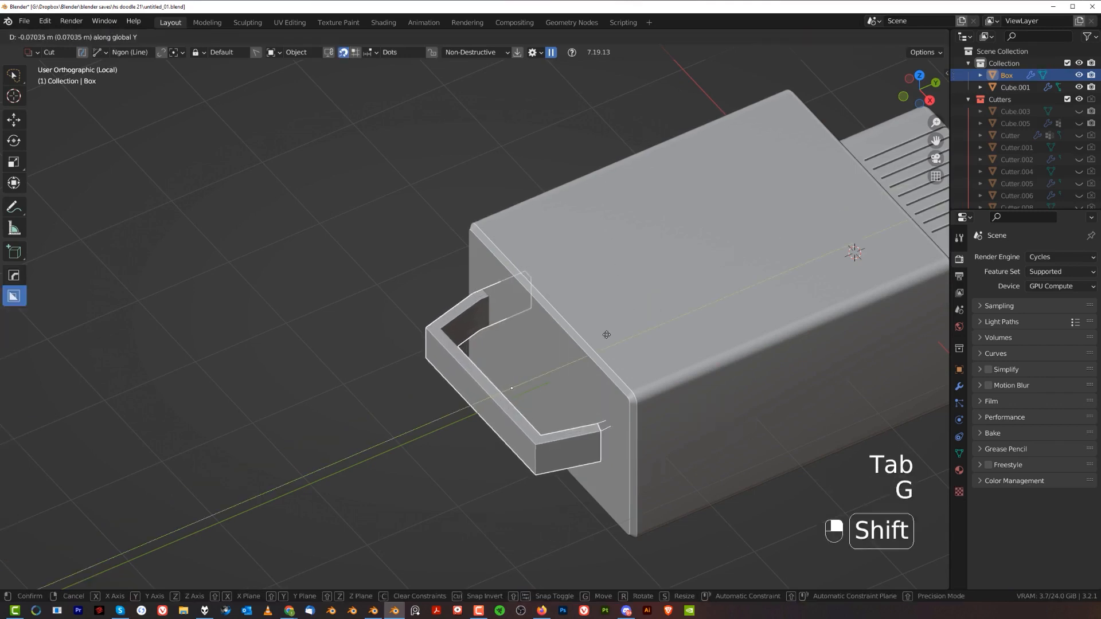
{"action": "left_click", "coordinate": [587, 344]}
{"action": "middle_click_drag", "start_coordinate": [563, 349], "coordinate": [540, 367]}
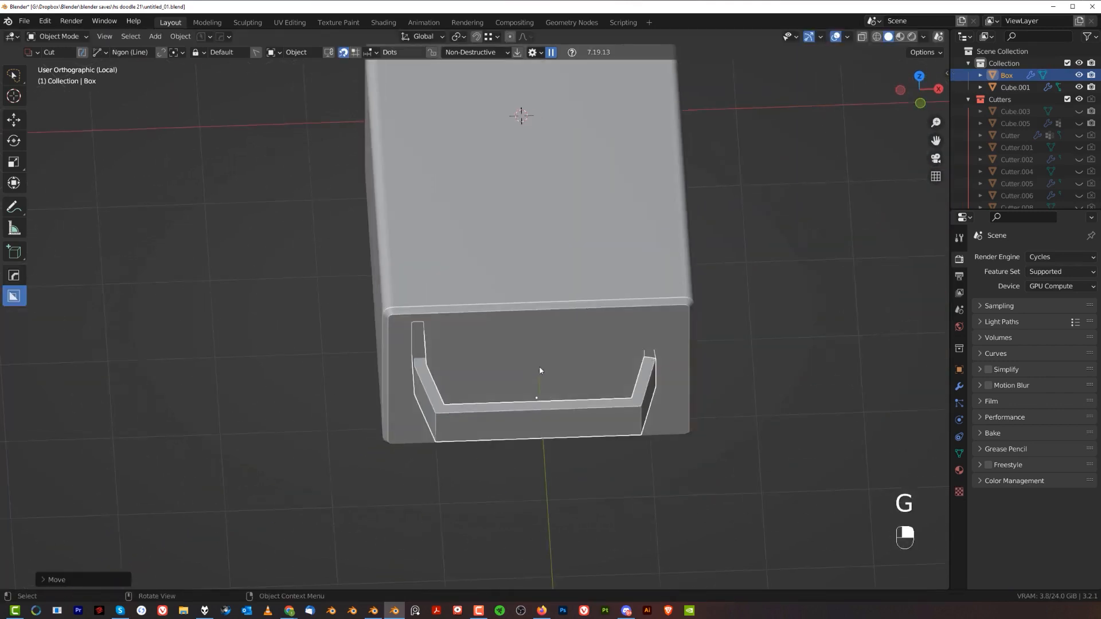
{"action": "key", "text": "Tab"}
{"action": "key", "text": "alt+x"}
{"action": "key", "text": "Tab"}
Bevel the handle's outer front corner edges into rounded corners.
{"action": "middle_click_drag", "start_coordinate": [565, 317], "coordinate": [483, 282]}
{"action": "key", "text": "KP_5"}
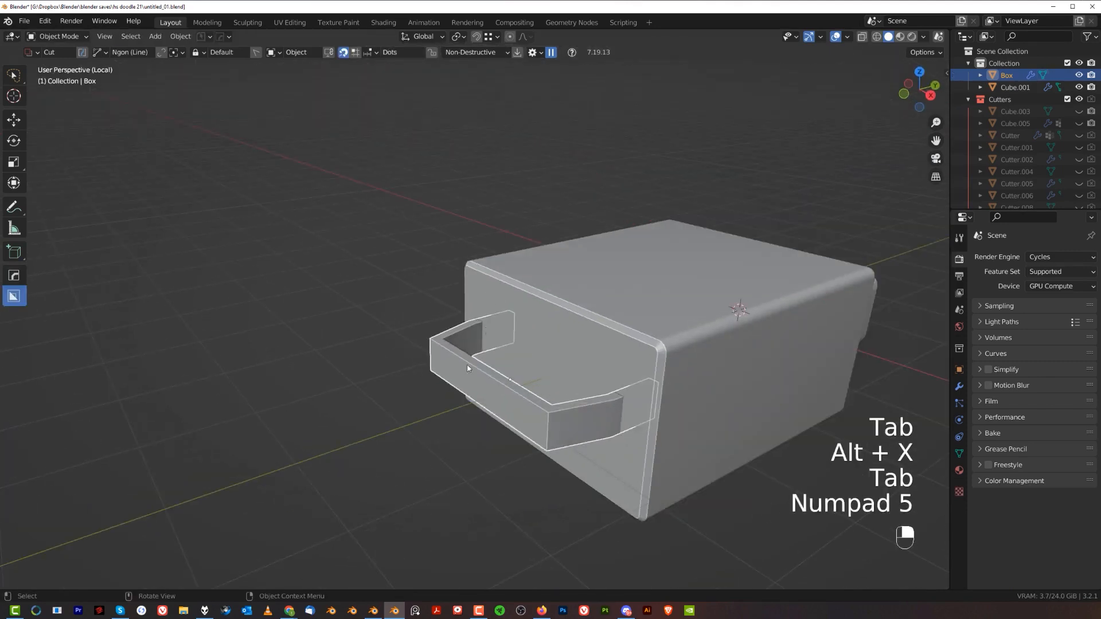
{"action": "key", "text": "Tab"}
{"action": "left_click", "coordinate": [552, 424], "text": "shift"}
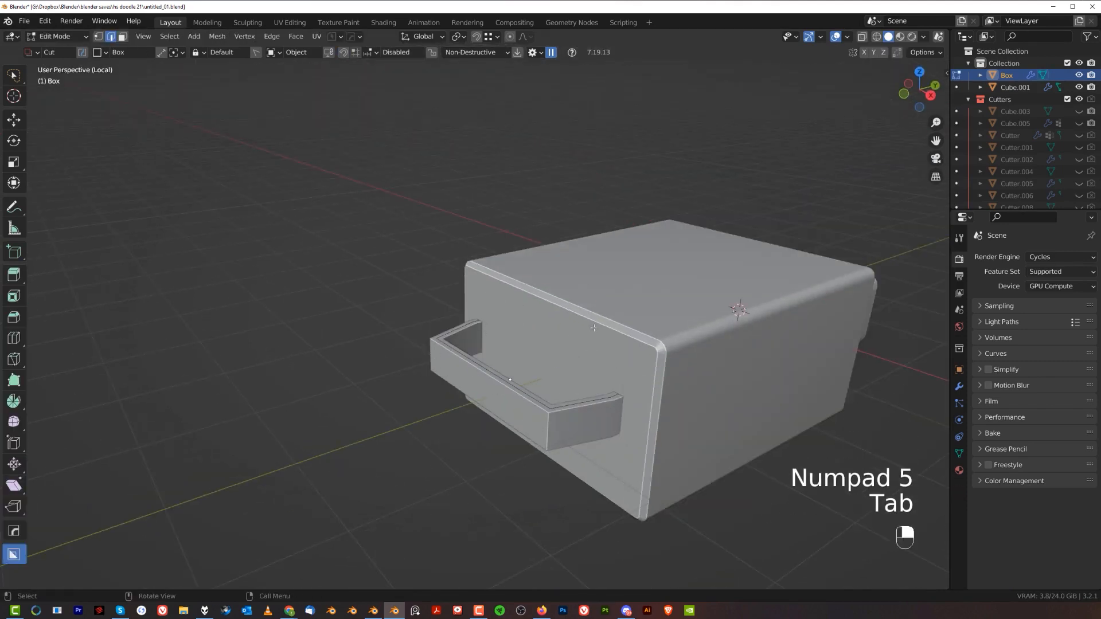
{"action": "key", "text": "ctrl+b"}
{"action": "left_click", "coordinate": [702, 399]}
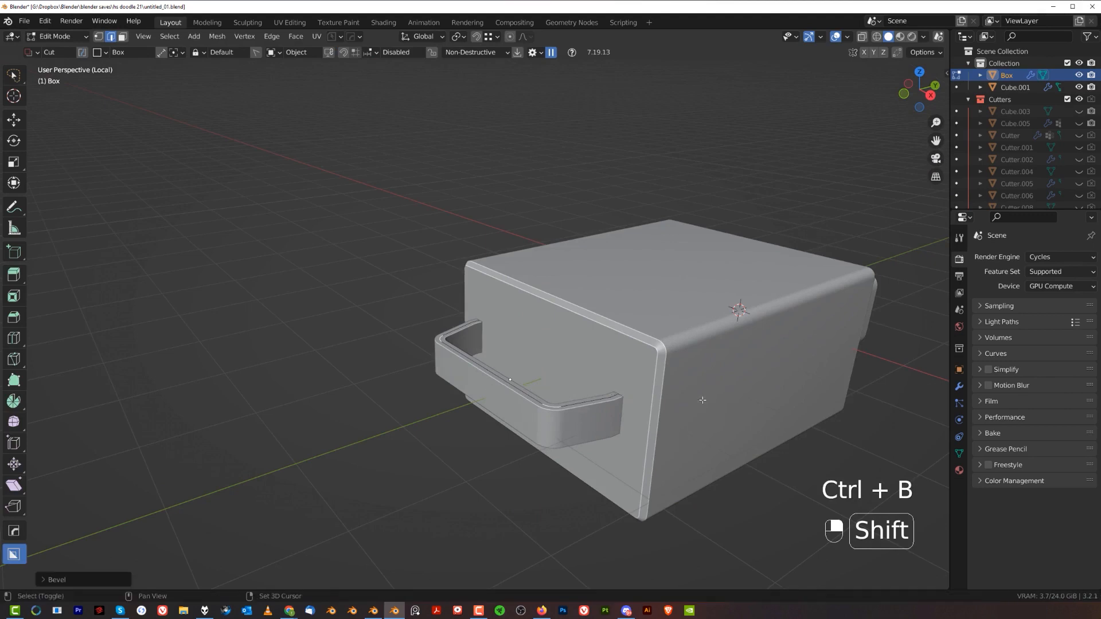
{"action": "key", "text": "shift+ctrl+b"}
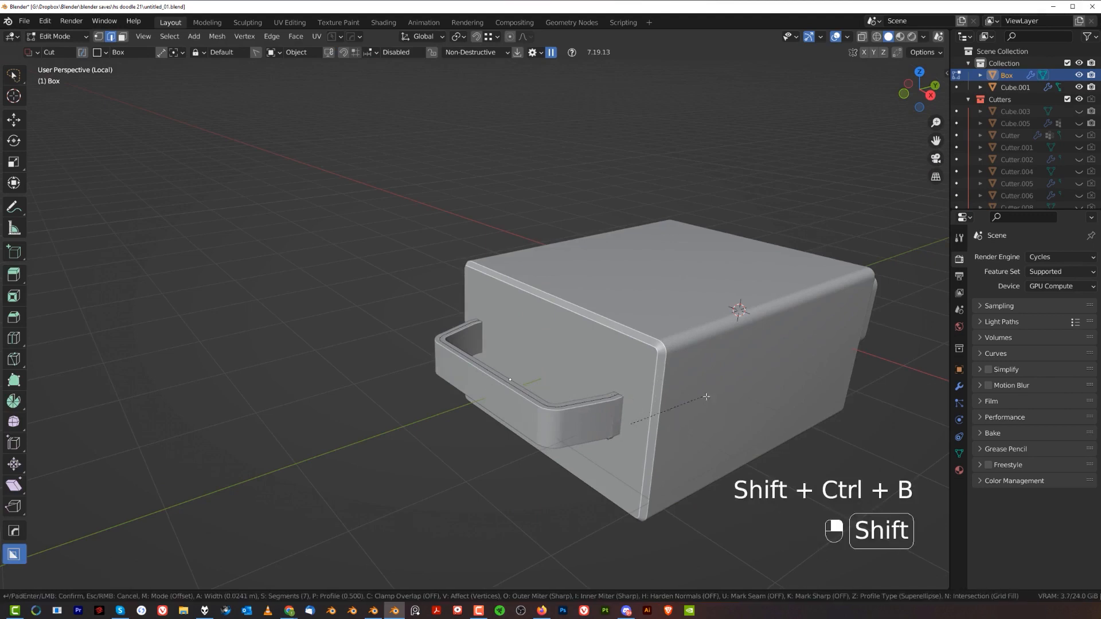
{"action": "left_click", "coordinate": [741, 405]}
{"action": "key", "text": "shift+ctrl+b"}
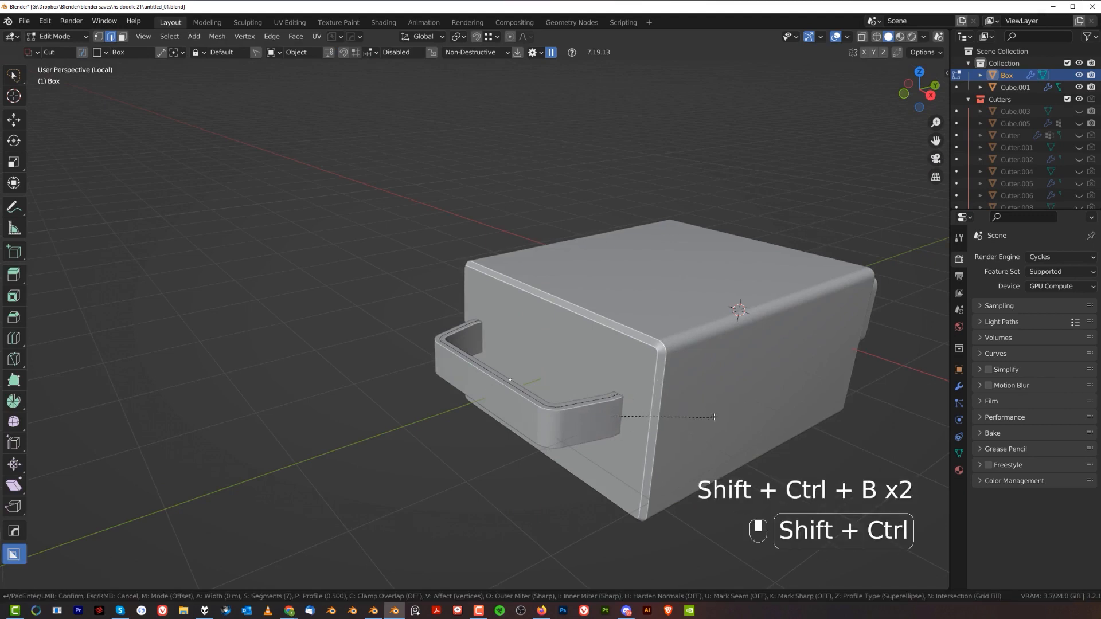
Bevel the handle's bend next to the box about 0.067 m wide with 7 segments and mirror the result.
{"action": "key", "text": "ctrl+b"}
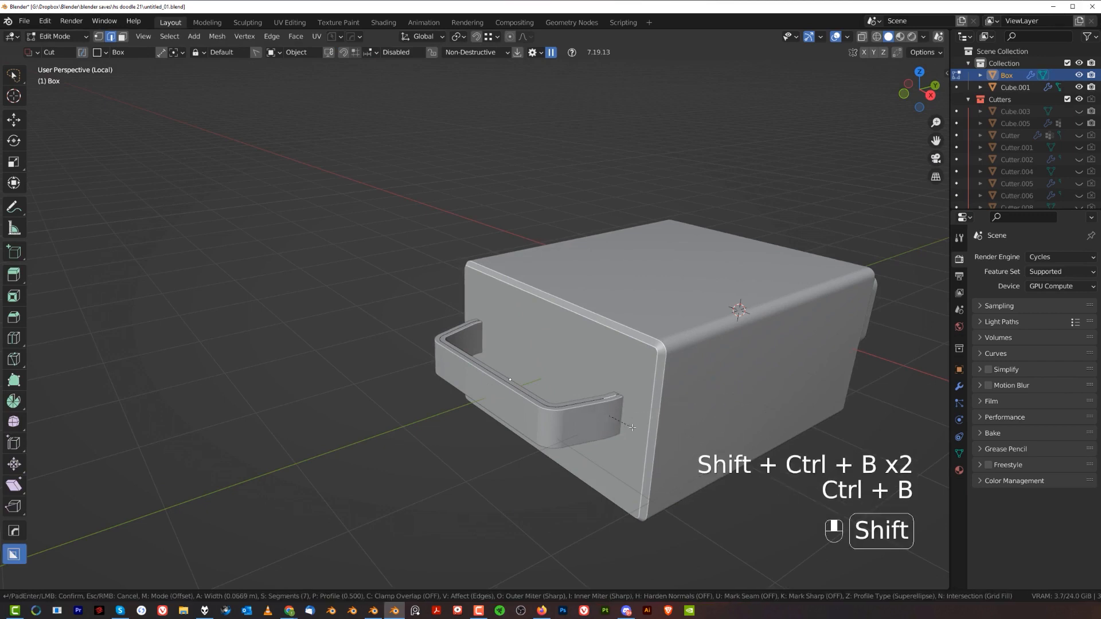
{"action": "left_click", "coordinate": [632, 428]}
{"action": "middle_click_drag", "start_coordinate": [632, 428], "coordinate": [801, 469]}
{"action": "key", "text": "Tab"}
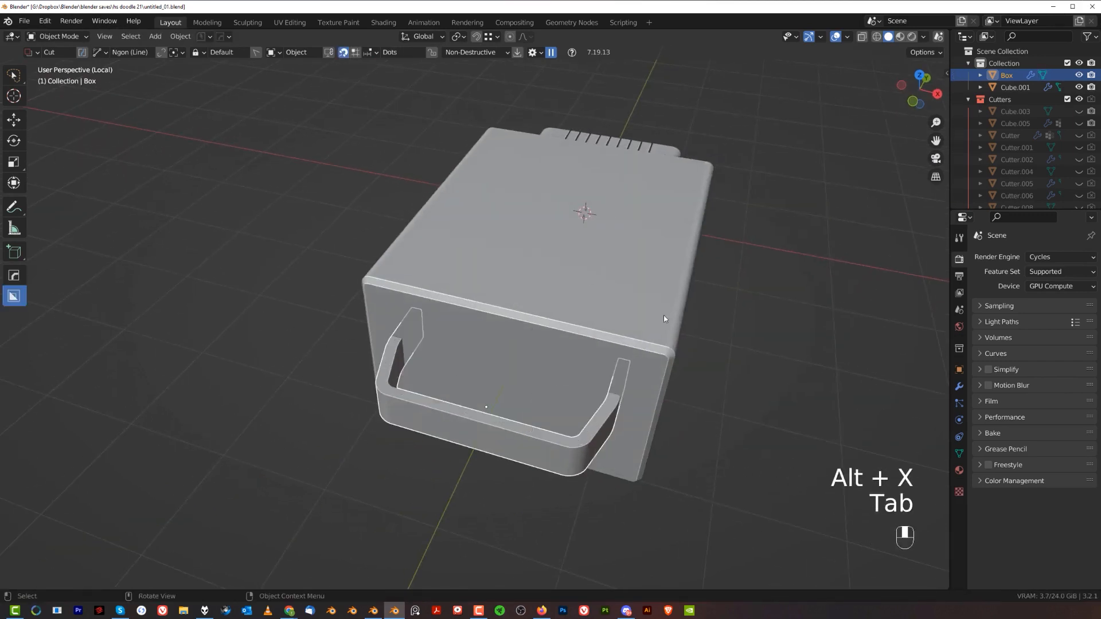
Join the handle to the box with a Boolean Union and hide the Cutters collection.
{"action": "key", "text": "q"}
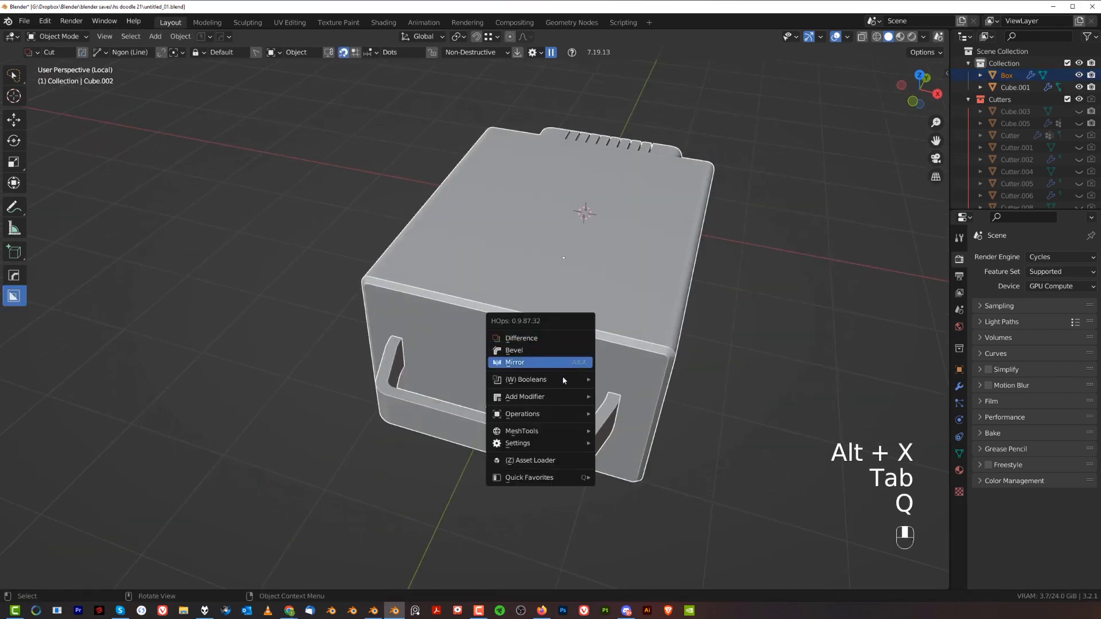
{"action": "mouse_move", "coordinate": [564, 382]}
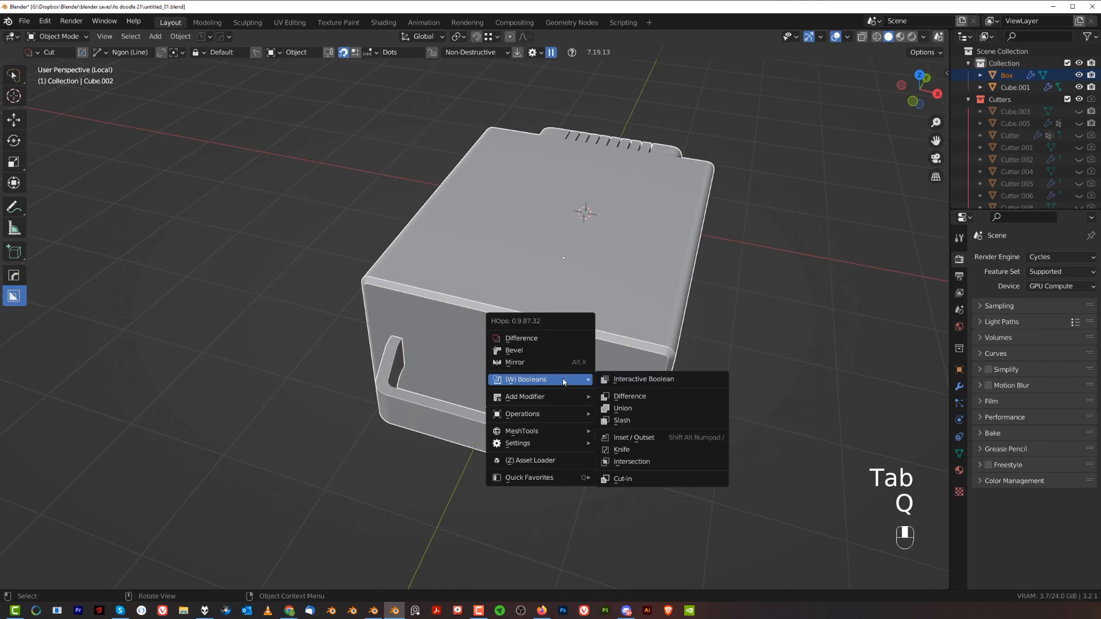
{"action": "left_click", "coordinate": [641, 408]}
{"action": "key", "text": "KP_1"}
{"action": "key", "text": "KP_5"}
{"action": "key", "text": "shift+2"}
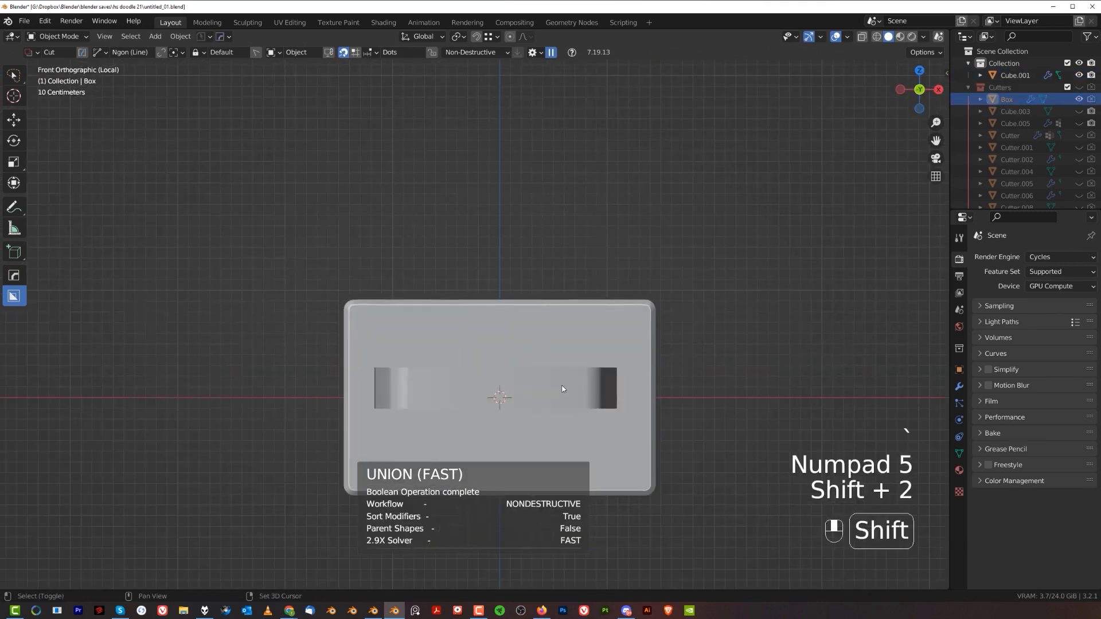
Draw a box-shaped cutter across the middle of the handle's front bar in front view and bevel its corners.
{"action": "middle_click_drag", "start_coordinate": [563, 387], "coordinate": [455, 420]}
{"action": "key", "text": "KP_5"}
{"action": "key", "text": "grave"}
{"action": "left_click", "coordinate": [437, 294]}
{"action": "key", "text": "KP_5"}
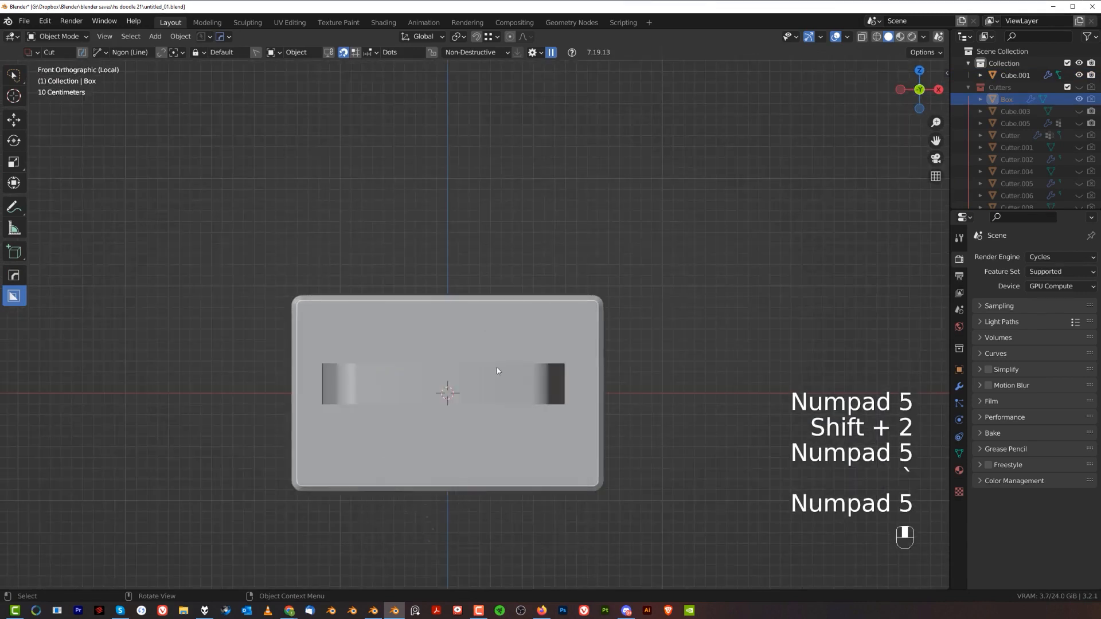
{"action": "middle_click_drag", "start_coordinate": [496, 367], "coordinate": [582, 330], "text": "shift"}
{"action": "scroll", "coordinate": [481, 347], "scroll_direction": "up", "scroll_amount": 2}
{"action": "left_click", "coordinate": [504, 364]}
{"action": "key", "text": "d"}
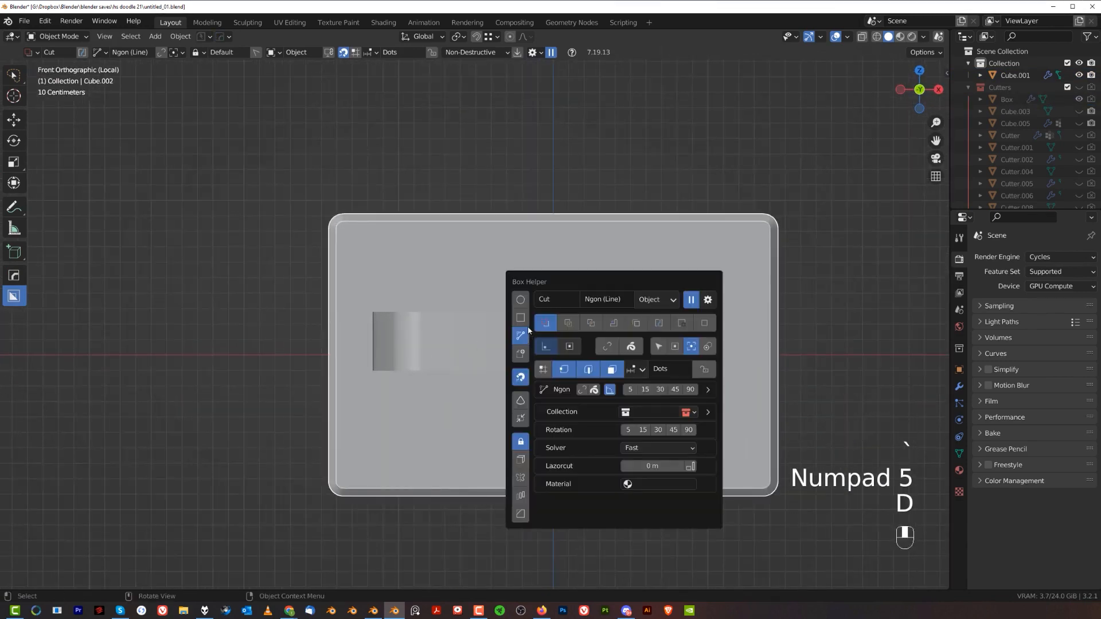
{"action": "left_click", "coordinate": [523, 322]}
{"action": "mouse_move", "coordinate": [438, 324]}
{"action": "left_mouse_down"}
{"action": "mouse_move", "coordinate": [652, 373]}
{"action": "mouse_move", "coordinate": [658, 355]}
{"action": "mouse_move", "coordinate": [562, 392]}
{"action": "left_mouse_up"}
{"action": "key", "text": "b"}
Adjust the slot cutter's depth through the handle bar, apply the cut and hide the Cutters collection.
{"action": "middle_click_drag", "start_coordinate": [602, 346], "coordinate": [559, 387]}
{"action": "middle_click_drag", "start_coordinate": [378, 467], "coordinate": [464, 370], "text": "shift"}
{"action": "left_click_drag", "start_coordinate": [412, 431], "coordinate": [448, 396]}
{"action": "left_click", "coordinate": [465, 367], "text": "shift"}
{"action": "scroll", "coordinate": [481, 334], "scroll_direction": "down", "scroll_amount": 3}
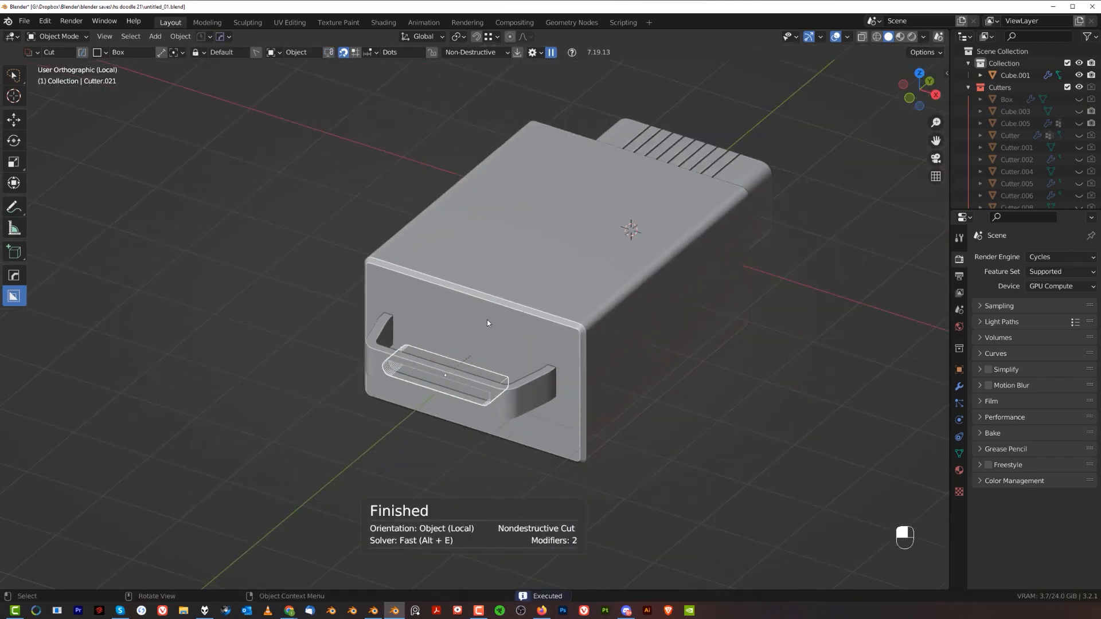
{"action": "key", "text": "shift+2"}
Mirror the box with its slotted handle and leave local view to bring back the whole assembly.
{"action": "middle_click_drag", "start_coordinate": [470, 317], "coordinate": [497, 312]}
{"action": "left_click", "coordinate": [474, 310]}
{"action": "key", "text": "alt+x"}
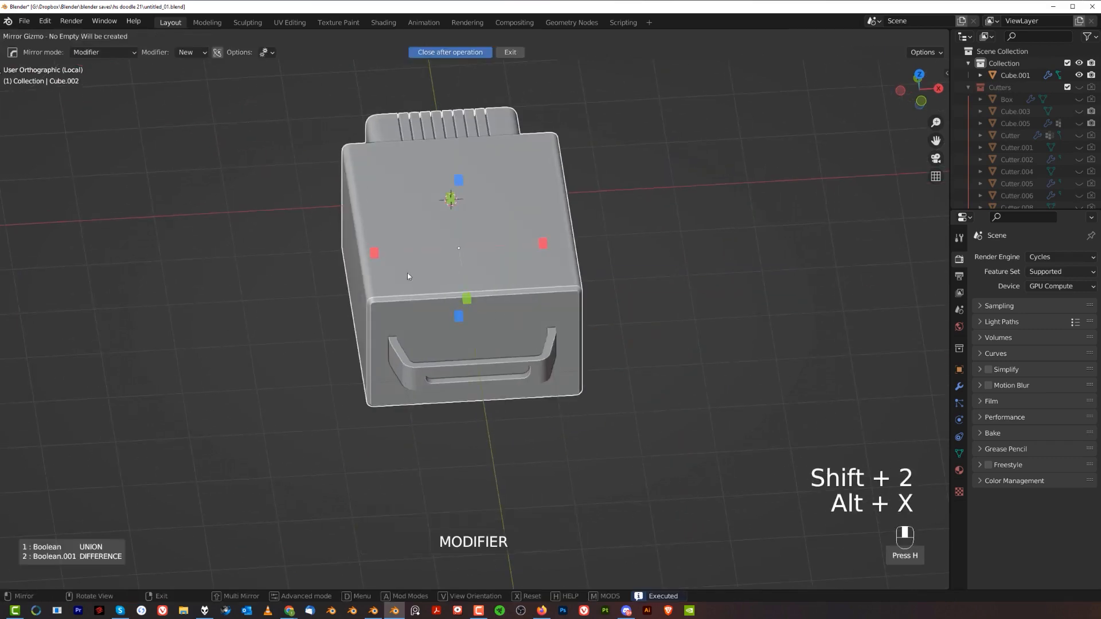
{"action": "left_click", "coordinate": [763, 231]}
{"action": "key", "text": "slash"}
Examine the box and handle inside the surrounding frame from several angles and from the side.
{"action": "middle_click_drag", "start_coordinate": [701, 237], "coordinate": [652, 264]}
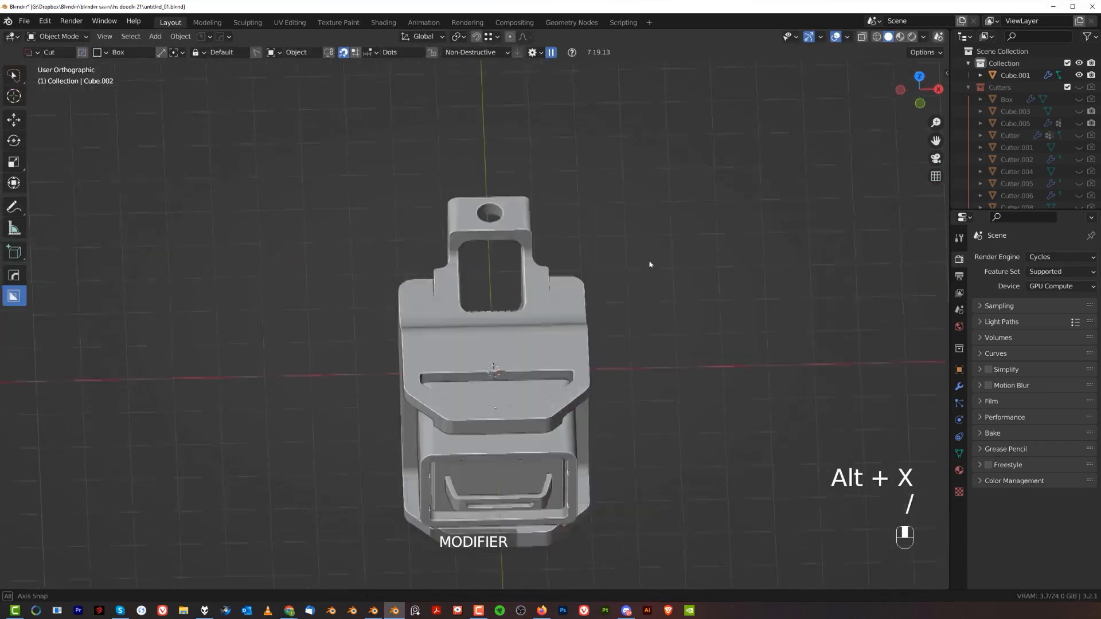
{"action": "key", "text": "grave"}
{"action": "middle_click_drag", "start_coordinate": [534, 304], "coordinate": [442, 229], "text": "shift"}
{"action": "scroll", "coordinate": [447, 241], "scroll_direction": "up", "scroll_amount": 4}
{"action": "key", "text": "KP_5"}
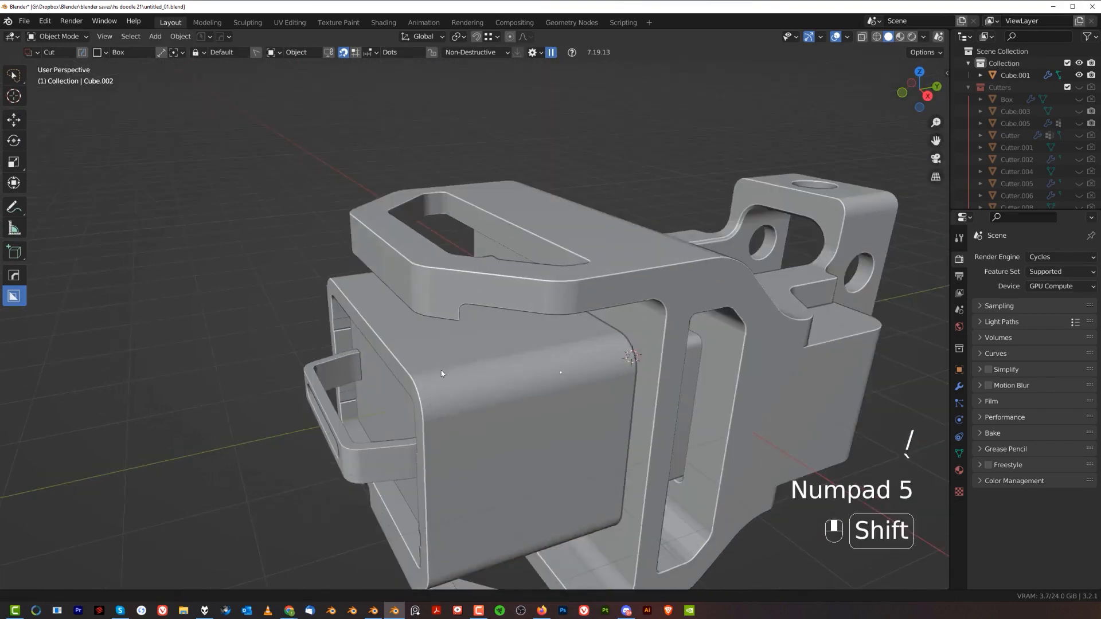
{"action": "scroll", "coordinate": [515, 355], "scroll_direction": "down", "scroll_amount": 2}
{"action": "middle_click_drag", "start_coordinate": [384, 395], "coordinate": [537, 326], "text": "shift"}
{"action": "middle_click_drag", "start_coordinate": [537, 326], "coordinate": [464, 315], "text": "shift"}
{"action": "scroll", "coordinate": [560, 303], "scroll_direction": "up", "scroll_amount": 2}
{"action": "middle_click_drag", "start_coordinate": [488, 321], "coordinate": [670, 341], "text": "shift"}
{"action": "scroll", "coordinate": [526, 336], "scroll_direction": "down", "scroll_amount": 3}
{"action": "middle_click_drag", "start_coordinate": [481, 346], "coordinate": [622, 323], "text": "shift"}
{"action": "scroll", "coordinate": [623, 323], "scroll_direction": "up", "scroll_amount": 2}
{"action": "middle_click_drag", "start_coordinate": [622, 322], "coordinate": [642, 310], "text": "alt"}
{"action": "key", "text": "KP_5"}
{"action": "middle_click_drag", "start_coordinate": [417, 311], "coordinate": [503, 266], "text": "shift"}
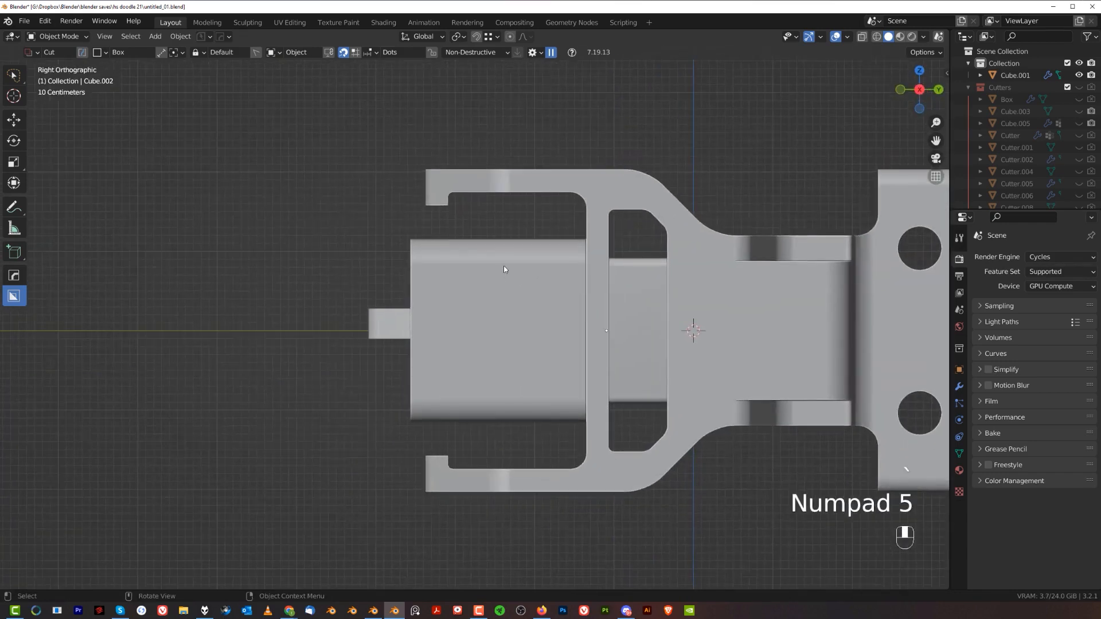
Select the edge loop around the main body's housing near its front opening and bevel it into a narrow strip.
{"action": "left_click", "coordinate": [482, 272]}
{"action": "mouse_move", "coordinate": [480, 314]}
{"action": "middle_mouse_down"}
{"action": "mouse_move", "coordinate": [505, 308]}
{"action": "mouse_move", "coordinate": [519, 321]}
{"action": "mouse_move", "coordinate": [565, 277]}
{"action": "mouse_move", "coordinate": [564, 315]}
{"action": "mouse_move", "coordinate": [476, 301]}
{"action": "middle_mouse_up"}
{"action": "key", "text": "KP_5"}
{"action": "key", "text": "Tab"}
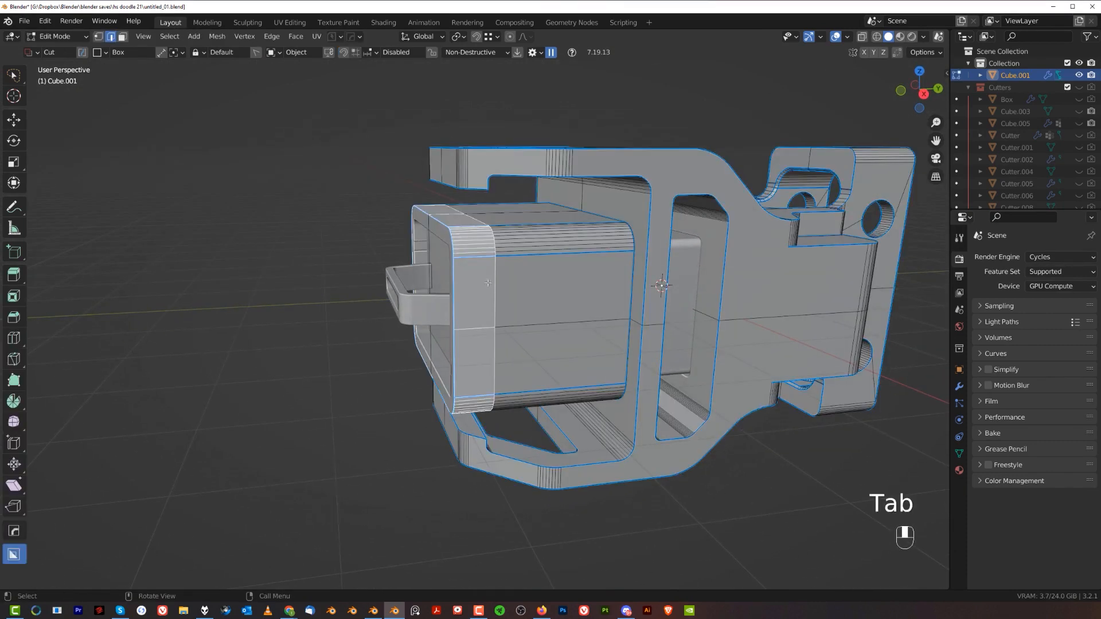
{"action": "left_click", "coordinate": [491, 331], "text": "alt"}
{"action": "scroll", "coordinate": [493, 327], "scroll_direction": "up", "scroll_amount": 2}
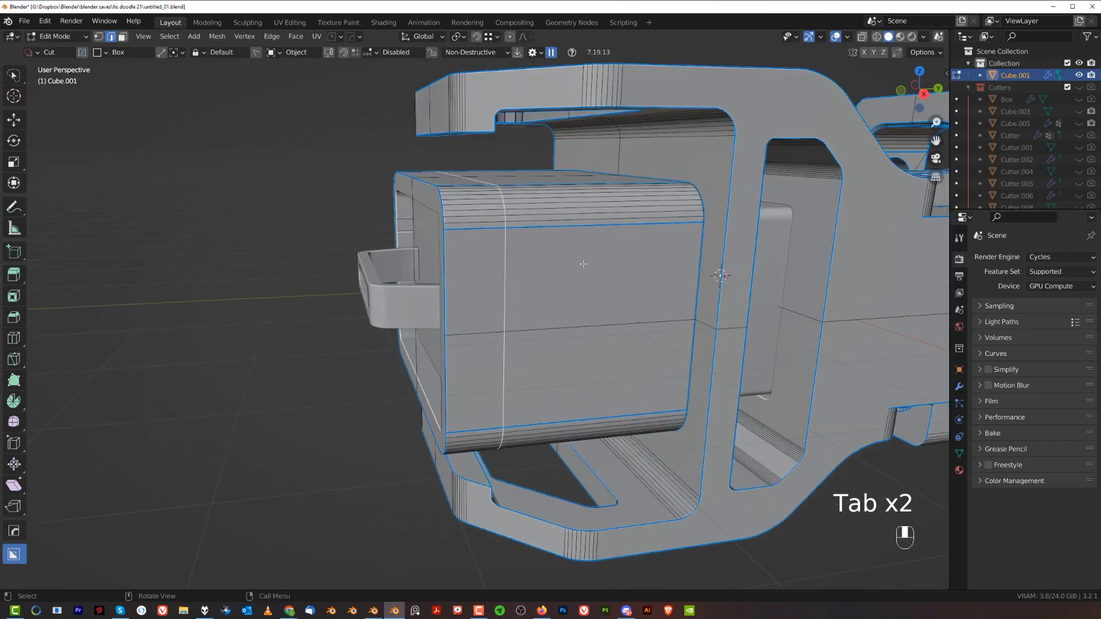
{"action": "key", "text": "ctrl+b"}
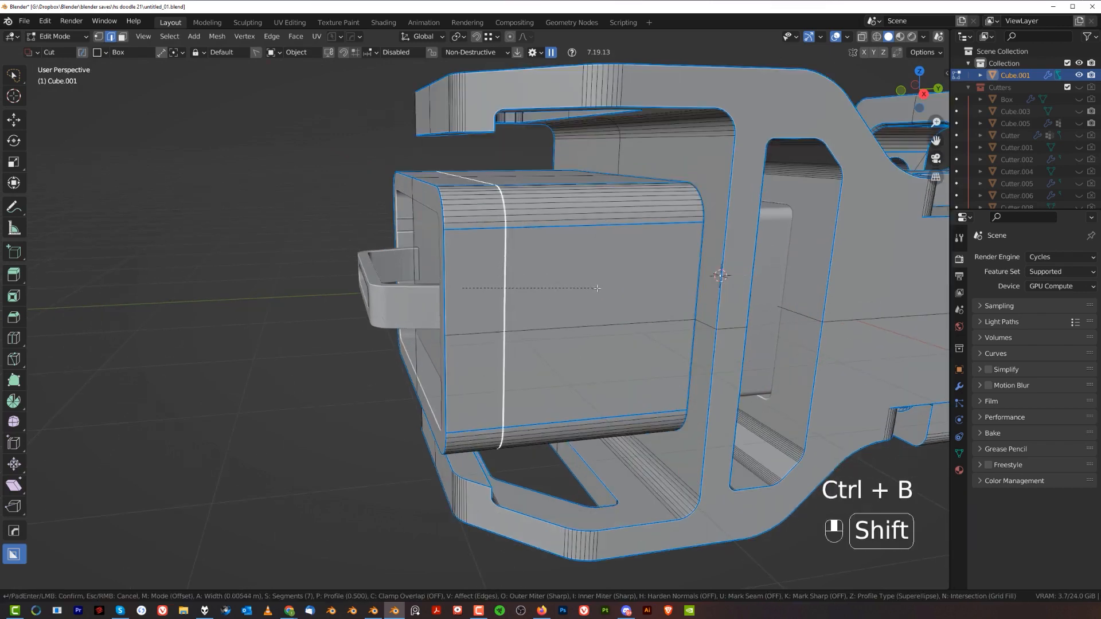
{"action": "left_click", "coordinate": [605, 292]}
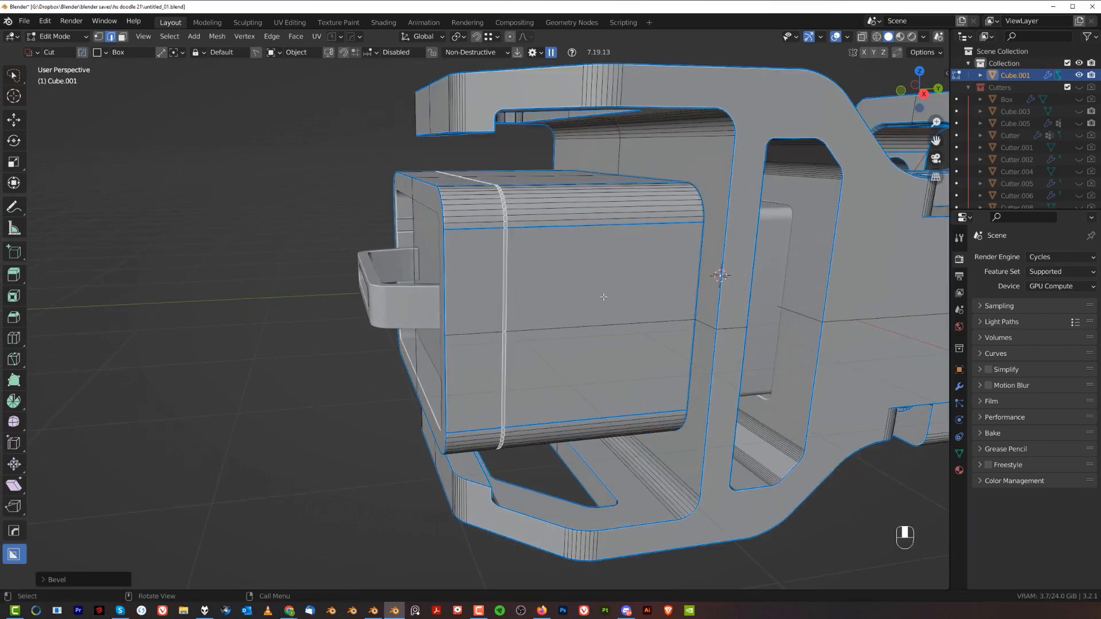
Turn the narrow strip around the housing into an entrenched panel line with Panel Face.
{"action": "key", "text": "q"}
{"action": "left_click", "coordinate": [586, 383], "text": "shift"}
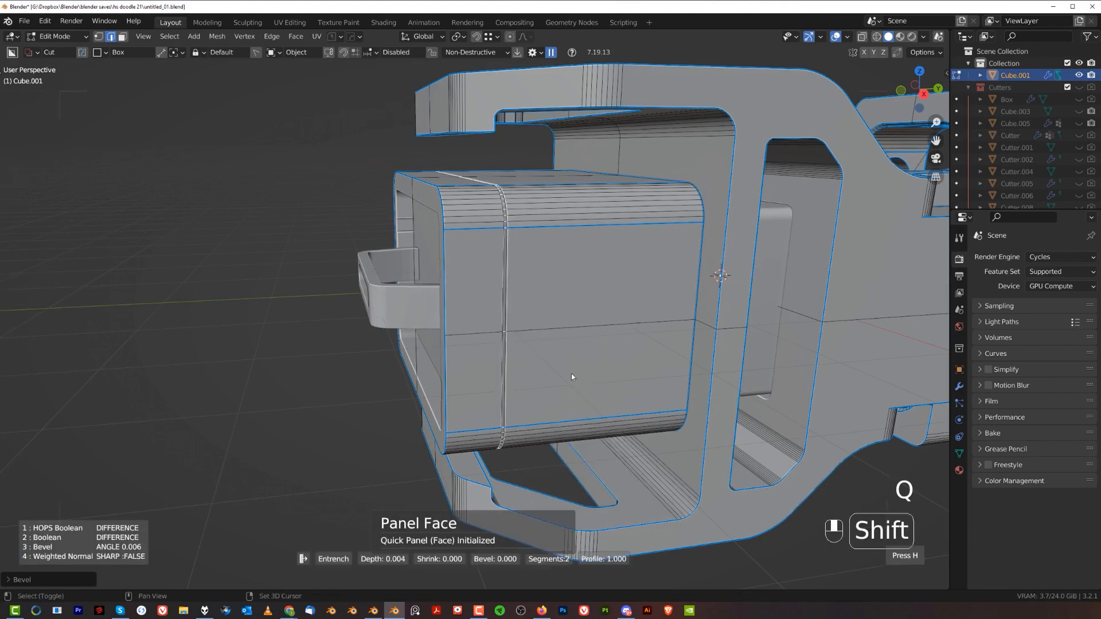
{"action": "left_click", "coordinate": [521, 368]}
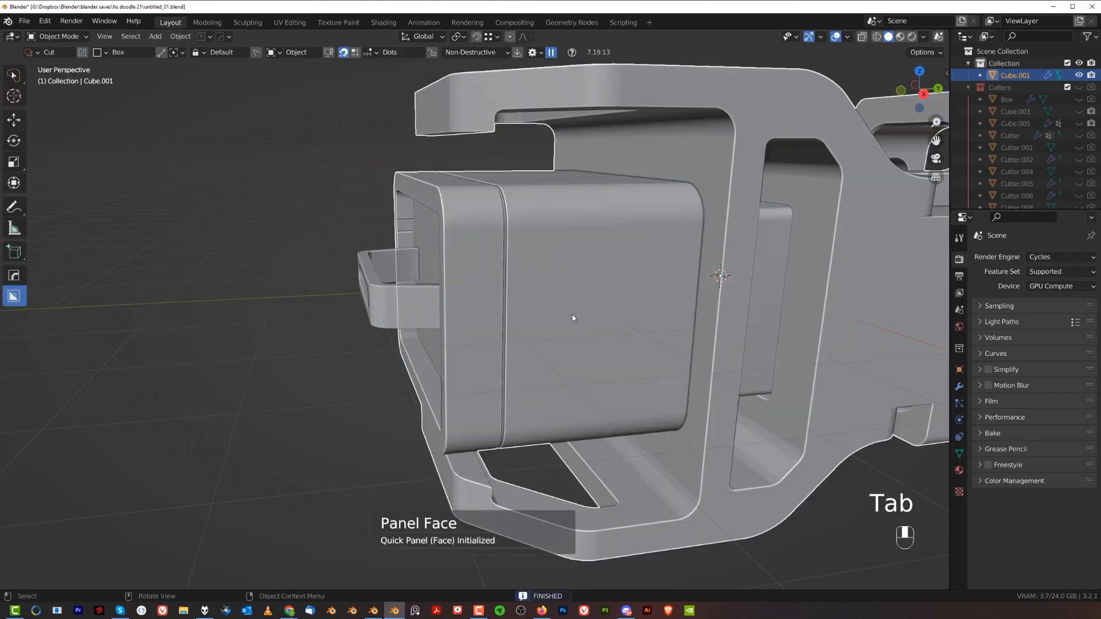
Examine the housing's panel line and the overall assembly from several sides.
{"action": "scroll", "coordinate": [573, 315], "scroll_direction": "down", "scroll_amount": 5}
{"action": "middle_click_drag", "start_coordinate": [581, 300], "coordinate": [470, 286]}
{"action": "middle_click_drag", "start_coordinate": [512, 353], "coordinate": [371, 349]}
{"action": "scroll", "coordinate": [371, 349], "scroll_direction": "up", "scroll_amount": 6}
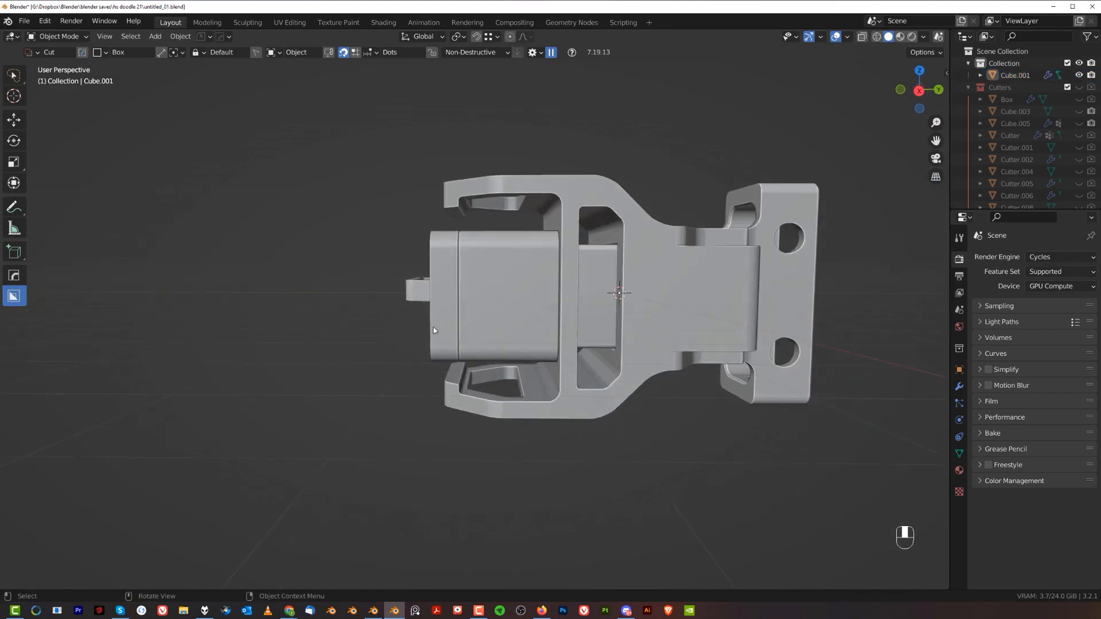
{"action": "middle_click_drag", "start_coordinate": [463, 249], "coordinate": [403, 195]}
{"action": "scroll", "coordinate": [601, 214], "scroll_direction": "down", "scroll_amount": 8}
{"action": "middle_click_drag", "start_coordinate": [598, 262], "coordinate": [531, 319]}
Draw a circular cutter on the upper half of the body's flat side and array it into two circles about 1.01 apart.
{"action": "key", "text": "grave"}
{"action": "key", "text": "KP_5"}
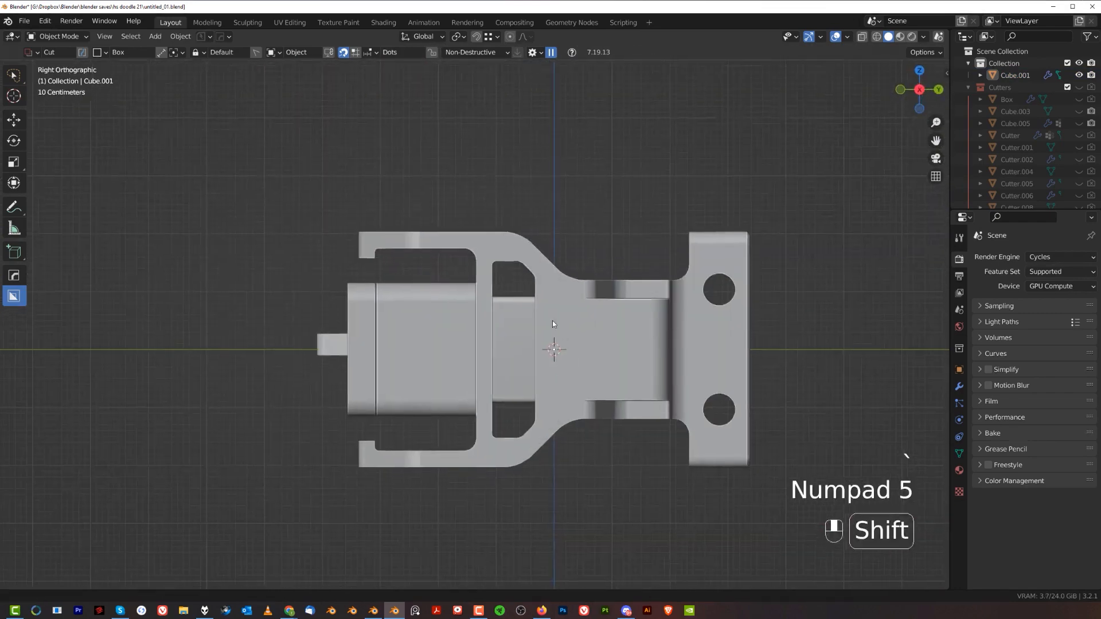
{"action": "left_click_drag", "start_coordinate": [553, 321], "coordinate": [405, 289], "text": "shift"}
{"action": "scroll", "coordinate": [408, 252], "scroll_direction": "up", "scroll_amount": 2}
{"action": "middle_click_drag", "start_coordinate": [408, 251], "coordinate": [464, 284], "text": "shift"}
{"action": "scroll", "coordinate": [481, 296], "scroll_direction": "up", "scroll_amount": 2}
{"action": "left_click", "coordinate": [476, 288]}
{"action": "key", "text": "d"}
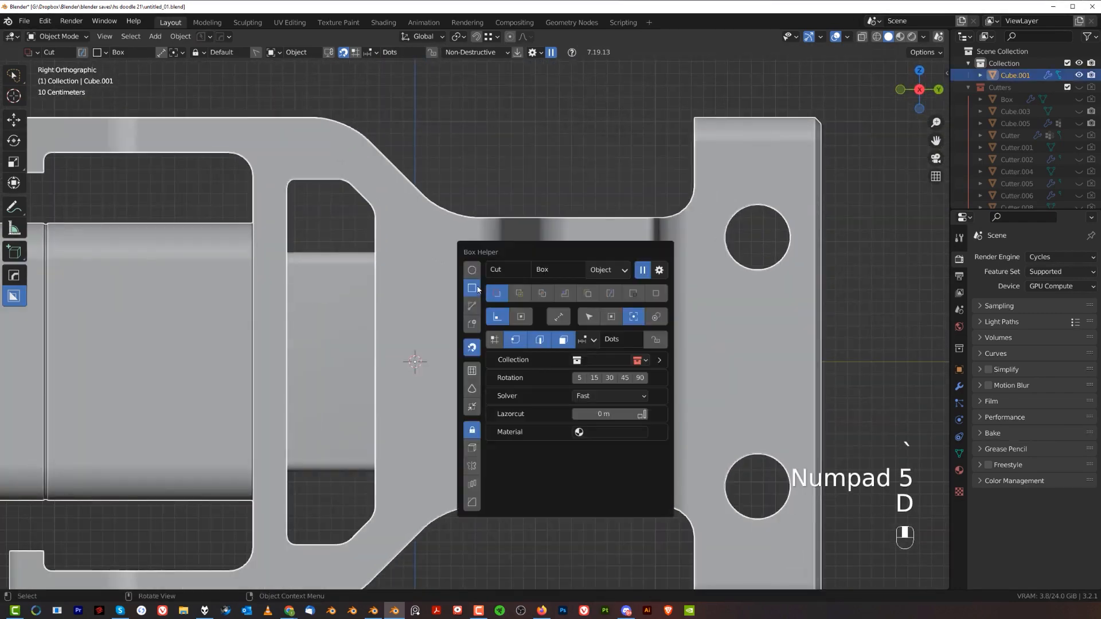
{"action": "left_click", "coordinate": [473, 271]}
{"action": "mouse_move", "coordinate": [423, 288]}
{"action": "left_mouse_down"}
{"action": "mouse_move", "coordinate": [449, 302]}
{"action": "mouse_move", "coordinate": [513, 304]}
{"action": "left_mouse_up"}
{"action": "key", "text": "v"}
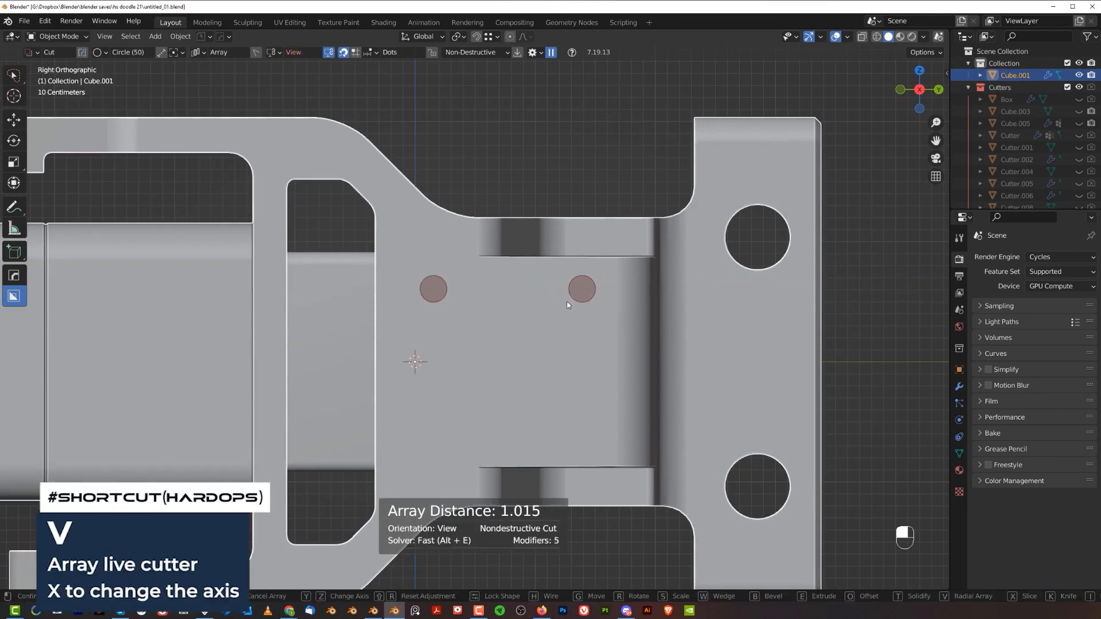
Extrude the two arrayed circles into the side wall and cut them as round holes.
{"action": "middle_click_drag", "start_coordinate": [566, 301], "coordinate": [533, 388]}
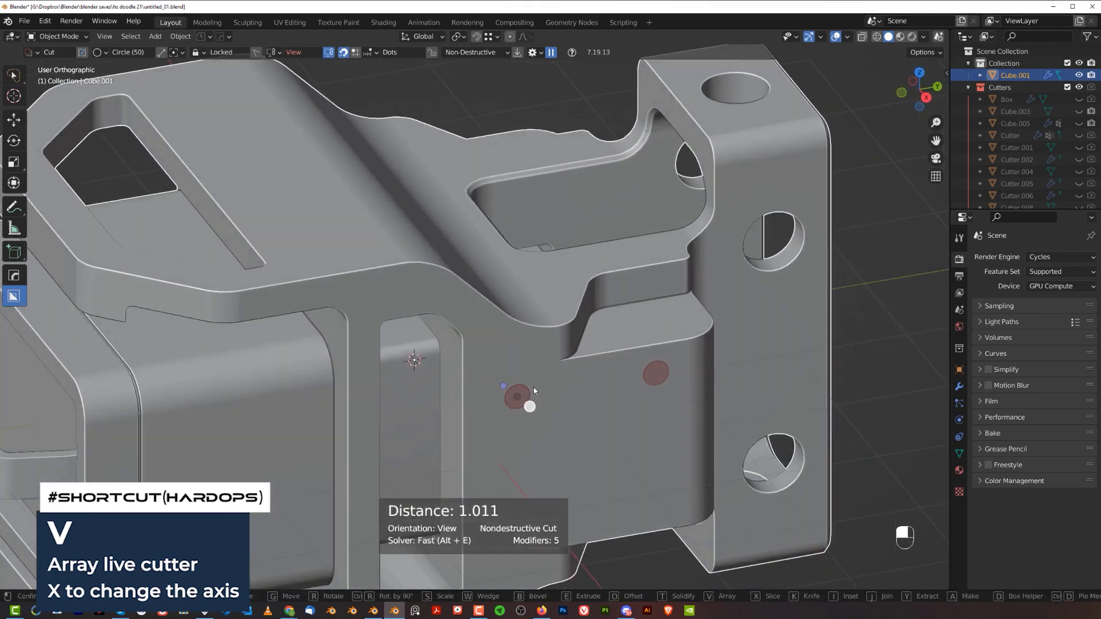
{"action": "left_click_drag", "start_coordinate": [525, 394], "coordinate": [516, 383]}
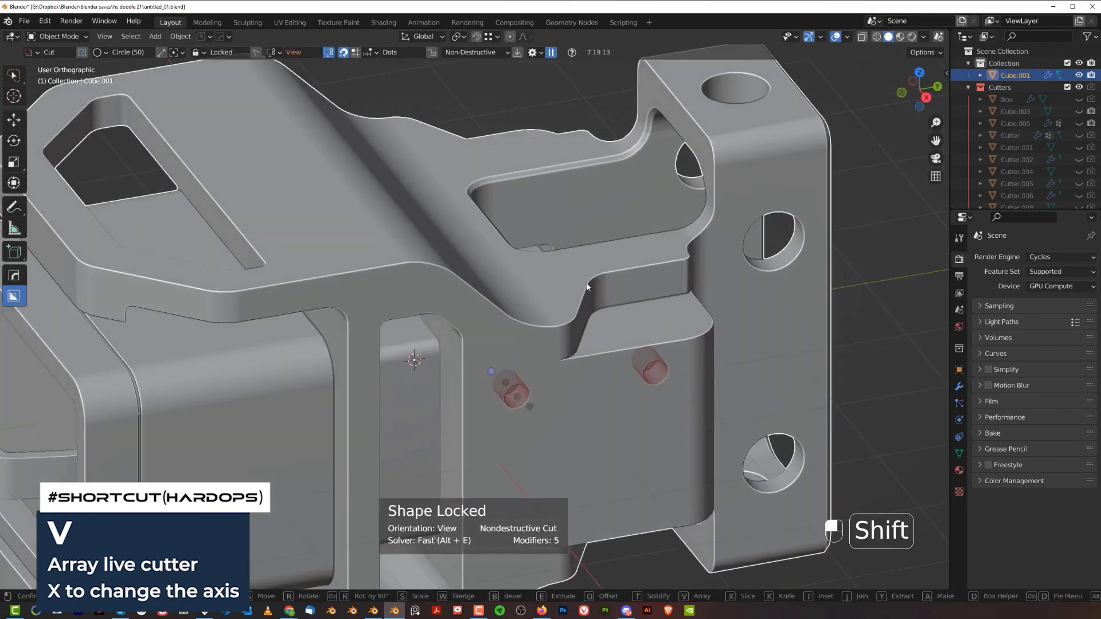
{"action": "left_click", "coordinate": [590, 301], "text": "shift"}
Mirror the pair of side holes across the X and Z axes with mirror modifiers.
{"action": "key", "text": "grave"}
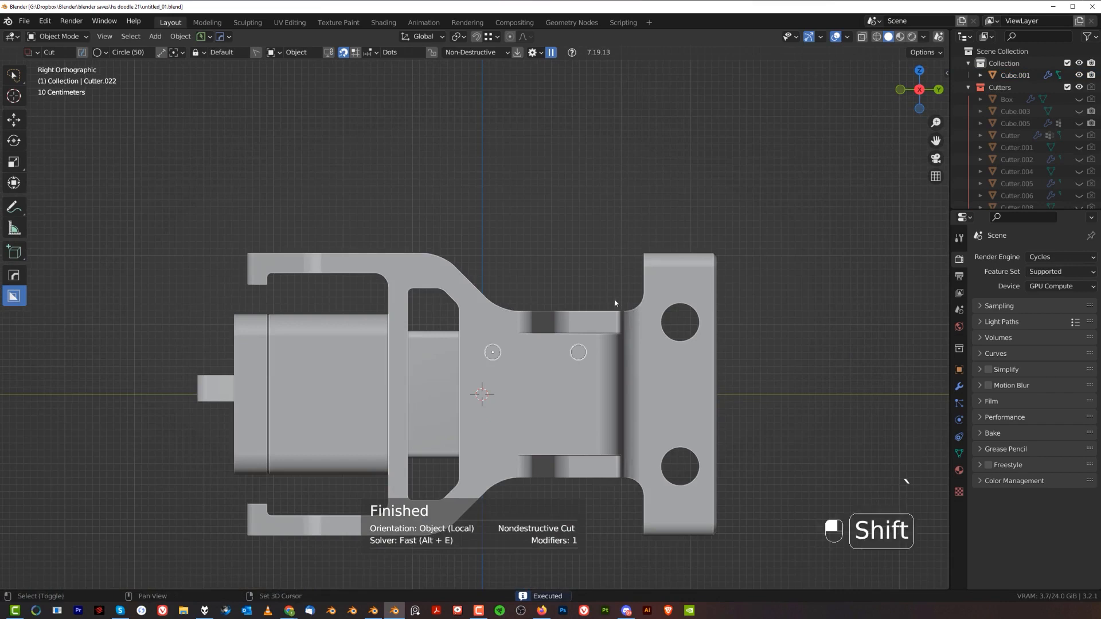
{"action": "middle_click_drag", "start_coordinate": [572, 269], "coordinate": [602, 319]}
{"action": "left_click", "coordinate": [602, 318]}
{"action": "key", "text": "alt+x"}
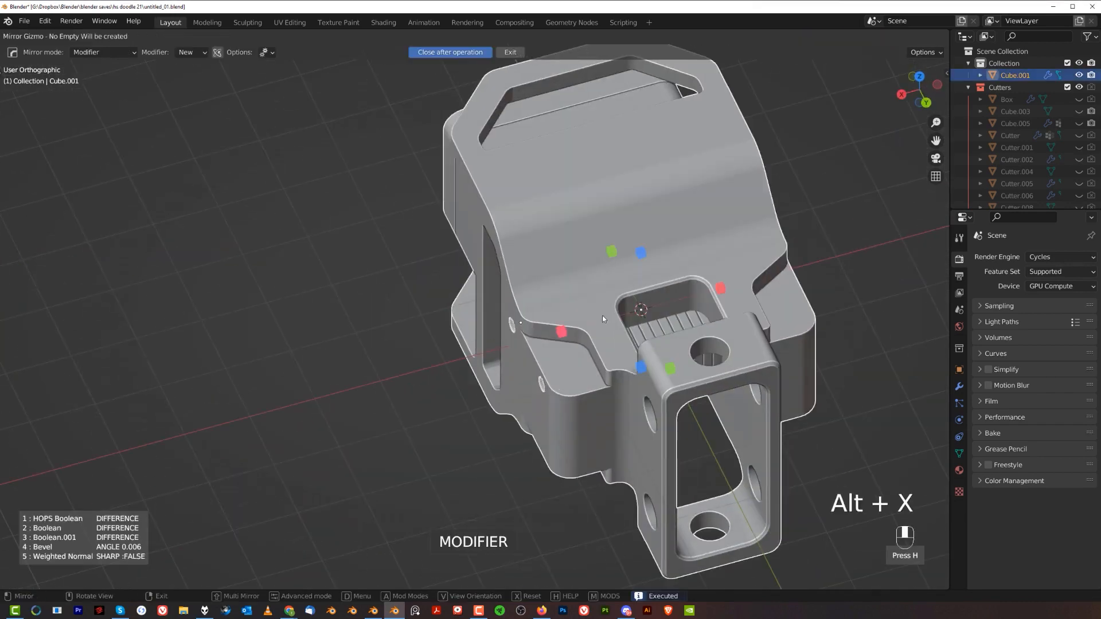
{"action": "left_click", "coordinate": [569, 335]}
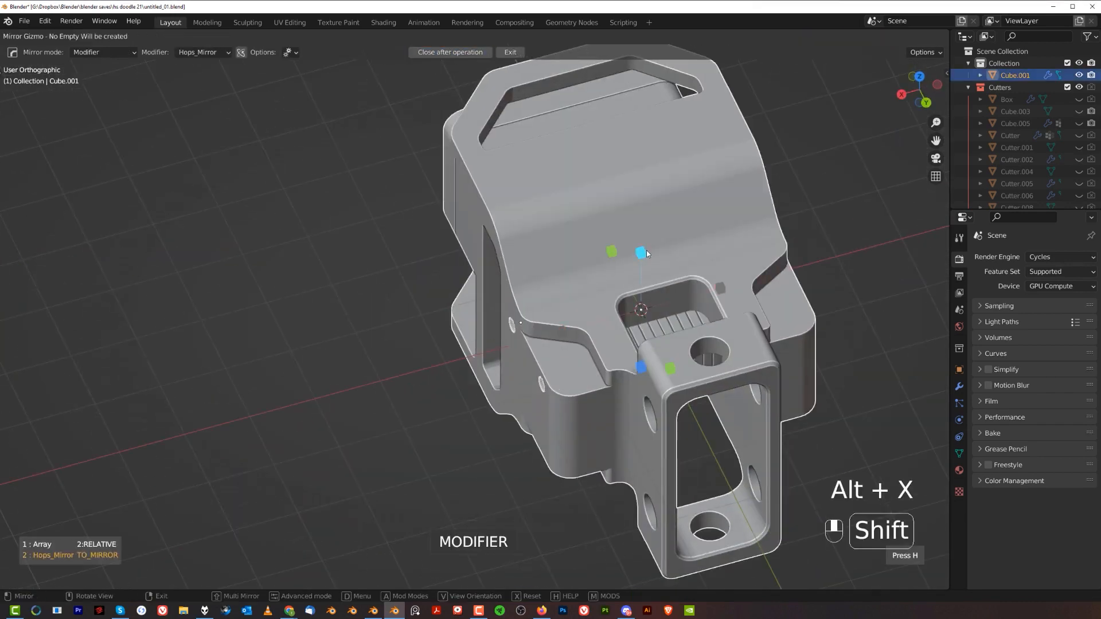
{"action": "right_click", "coordinate": [647, 268]}
{"action": "key", "text": "shift+2"}
{"action": "scroll", "coordinate": [635, 322], "scroll_direction": "down", "scroll_amount": 3}
{"action": "middle_click_drag", "start_coordinate": [635, 323], "coordinate": [664, 287]}
{"action": "key", "text": "KP_5"}
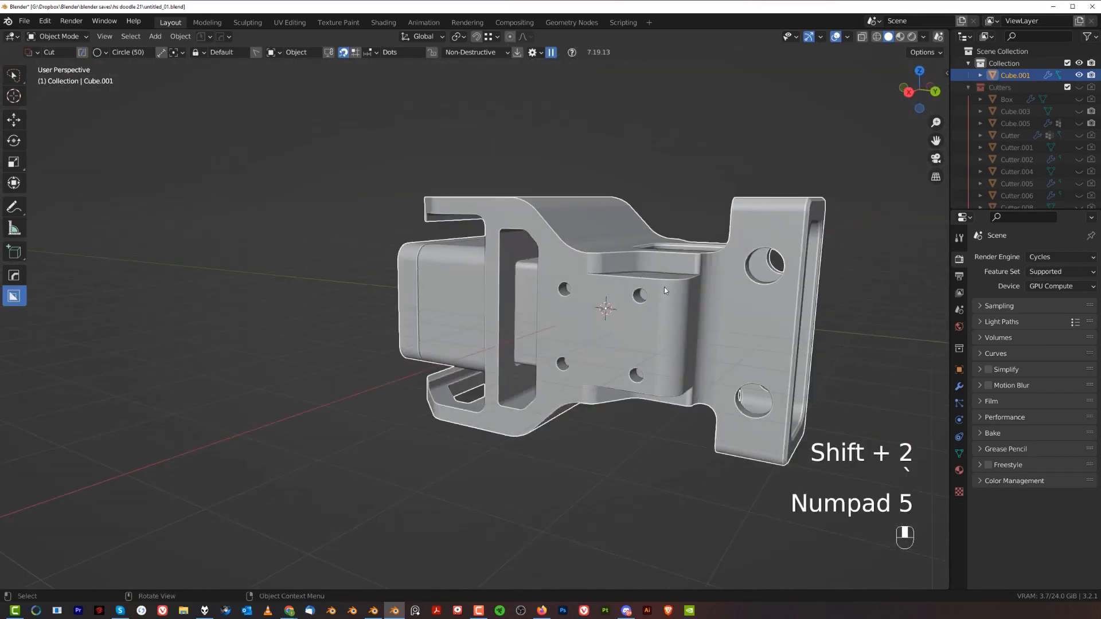
Try a single-segment bevel on the lower corner edge of the upper arm's hooked lip and undo it.
{"action": "mouse_move", "coordinate": [509, 216]}
{"action": "middle_mouse_down"}
{"action": "mouse_move", "coordinate": [501, 229]}
{"action": "mouse_move", "coordinate": [514, 238]}
{"action": "mouse_move", "coordinate": [577, 183]}
{"action": "mouse_move", "coordinate": [552, 168]}
{"action": "mouse_move", "coordinate": [521, 202]}
{"action": "middle_mouse_up"}
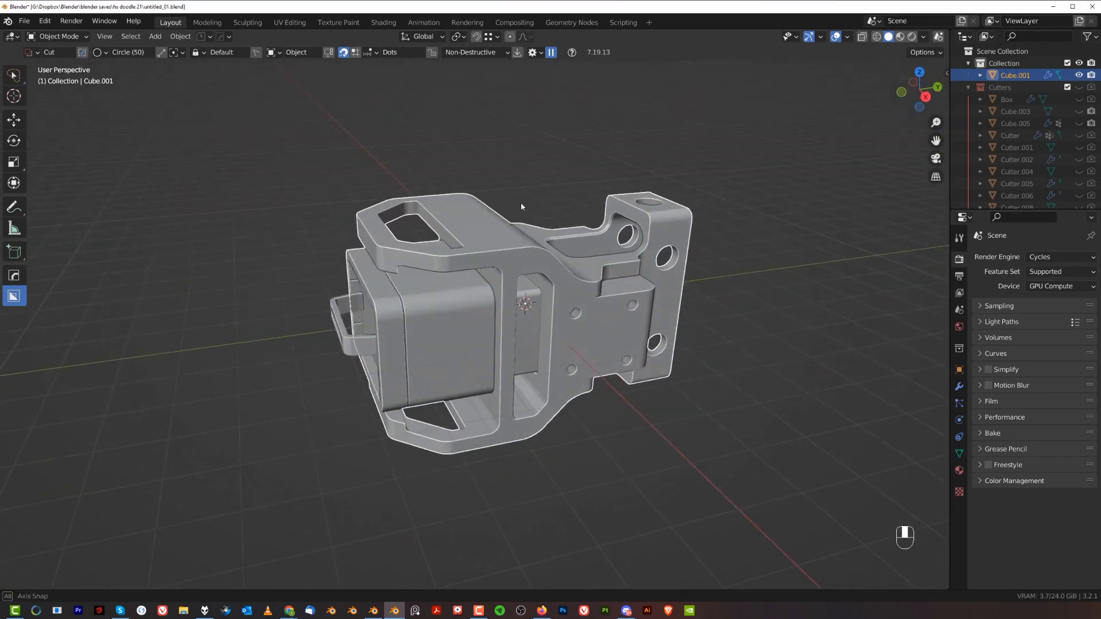
{"action": "scroll", "coordinate": [521, 202], "scroll_direction": "up", "scroll_amount": 6}
{"action": "key", "text": "Tab"}
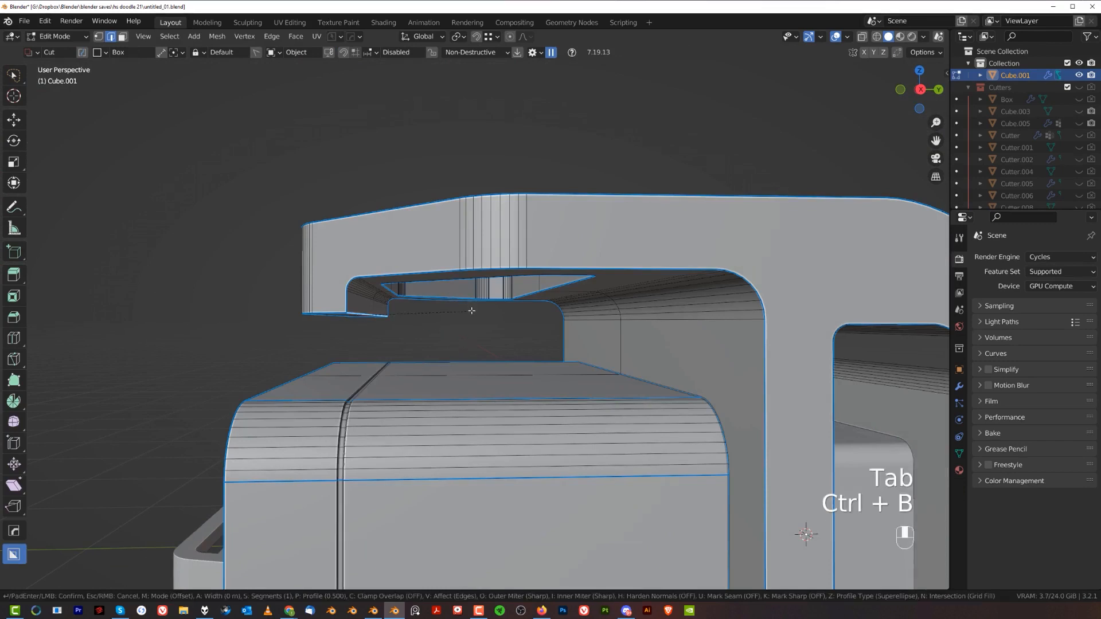
{"action": "left_click", "coordinate": [574, 342]}
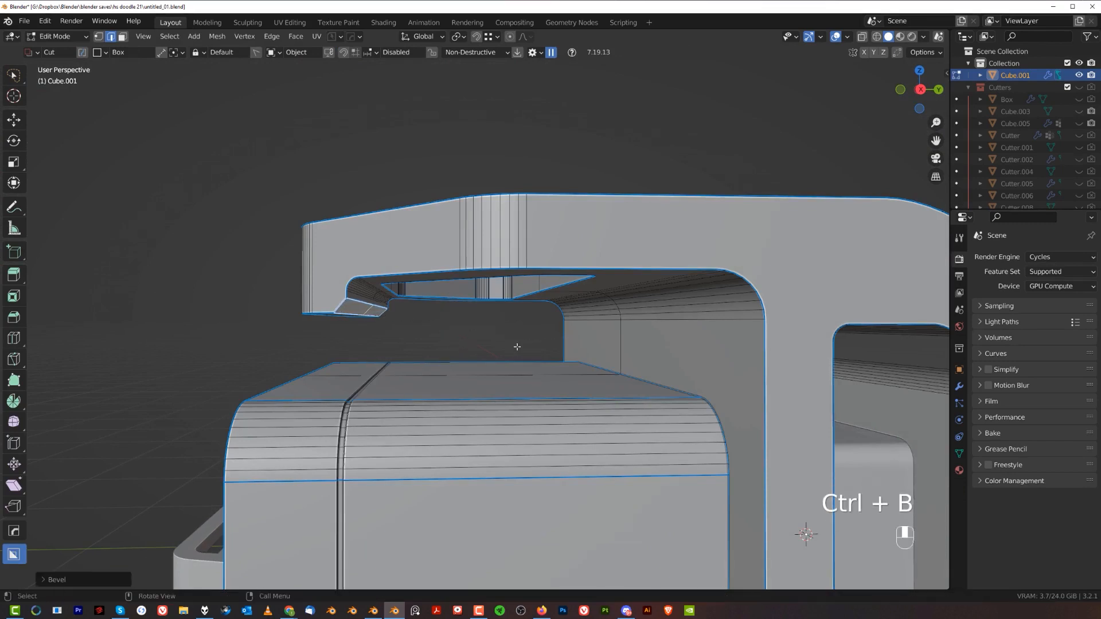
{"action": "key", "text": "Tab"}
{"action": "scroll", "coordinate": [534, 254], "scroll_direction": "down", "scroll_amount": 6}
{"action": "middle_click_drag", "start_coordinate": [534, 255], "coordinate": [556, 243]}
{"action": "left_click", "coordinate": [556, 244]}
{"action": "scroll", "coordinate": [525, 283], "scroll_direction": "up", "scroll_amount": 3}
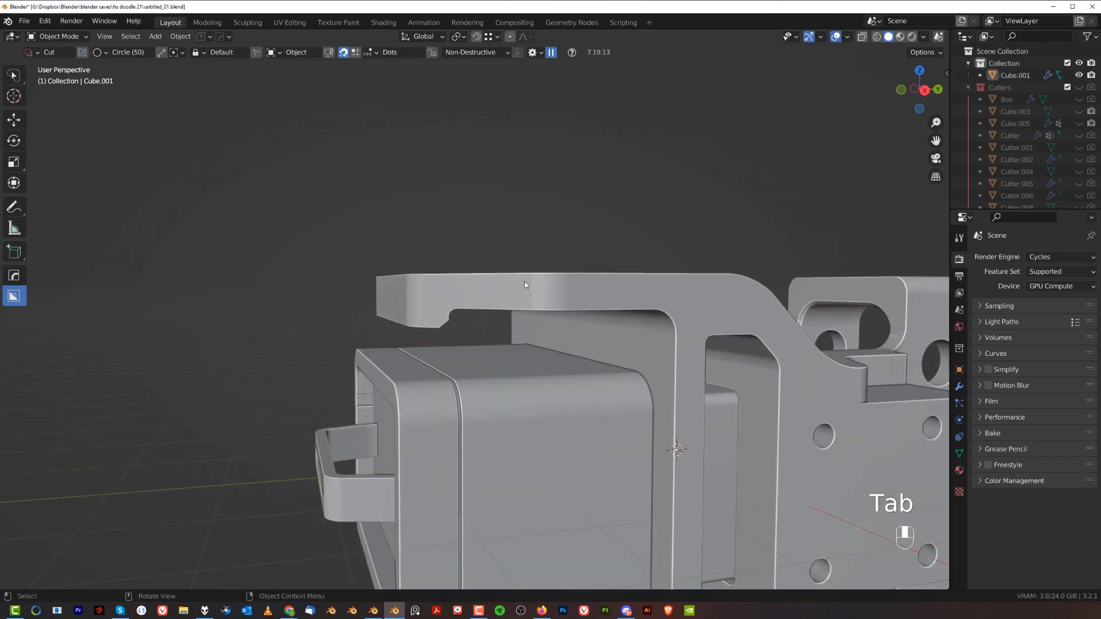
{"action": "key", "text": "ctrl+z"}
{"action": "key", "text": "ctrl+z"}
{"action": "scroll", "coordinate": [525, 252], "scroll_direction": "up", "scroll_amount": 2}
{"action": "key", "text": "ctrl+z"}
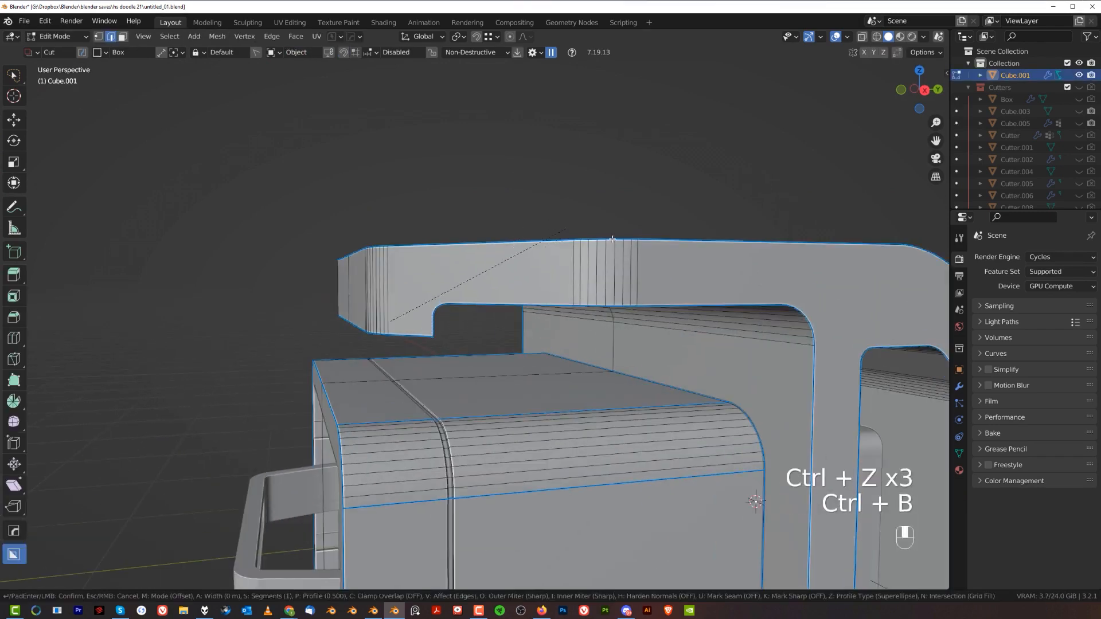
Bevel the lower corner edge of the upper arm's hooked lip into a smooth rounded corner.
{"action": "key", "text": "shift"}
{"action": "left_click", "coordinate": [688, 255]}
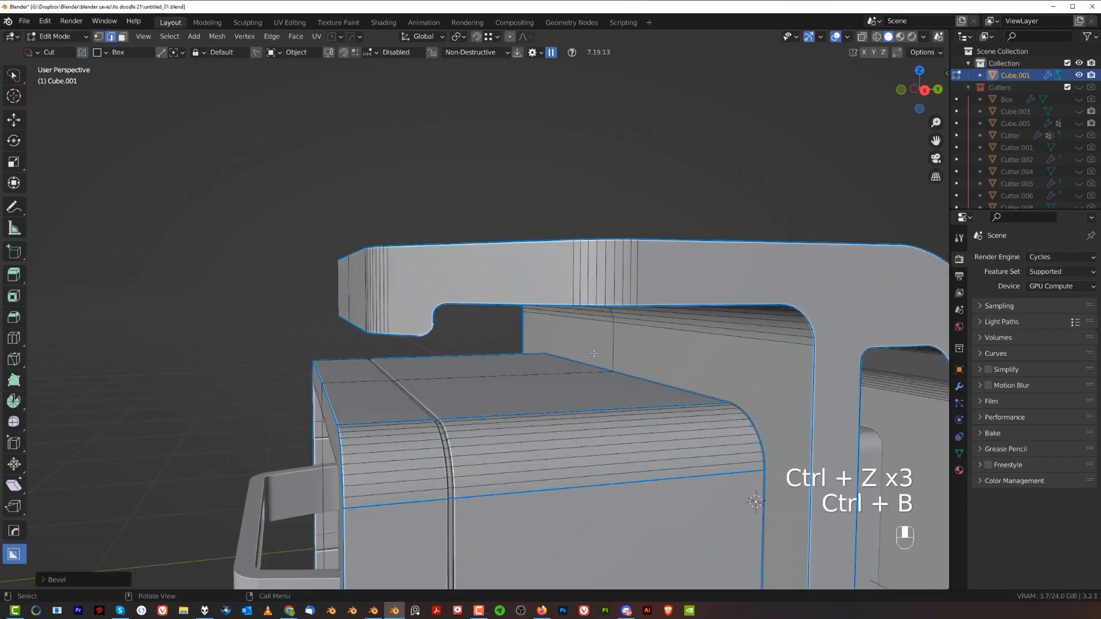
{"action": "key", "text": "Tab"}
{"action": "scroll", "coordinate": [499, 286], "scroll_direction": "down", "scroll_amount": 5}
{"action": "middle_click_drag", "start_coordinate": [504, 308], "coordinate": [567, 165]}
{"action": "scroll", "coordinate": [567, 165], "scroll_direction": "up", "scroll_amount": 6}
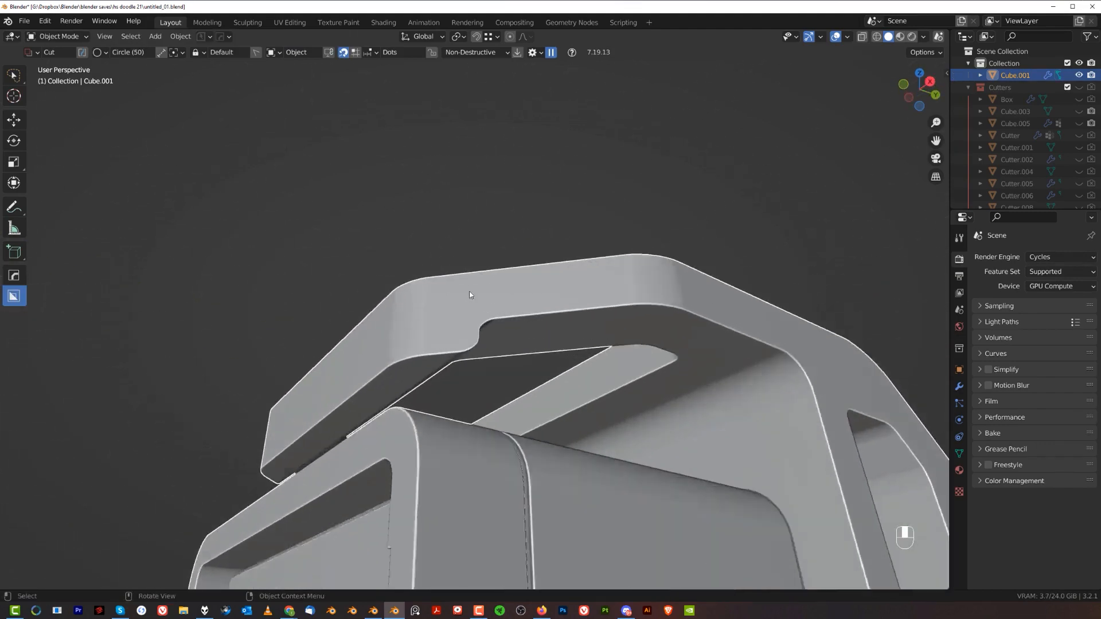
Select the inner edge loop running along the frame's hooked lip and front opening and bevel it narrowly.
{"action": "key", "text": "Tab"}
{"action": "scroll", "coordinate": [548, 322], "scroll_direction": "down", "scroll_amount": 4}
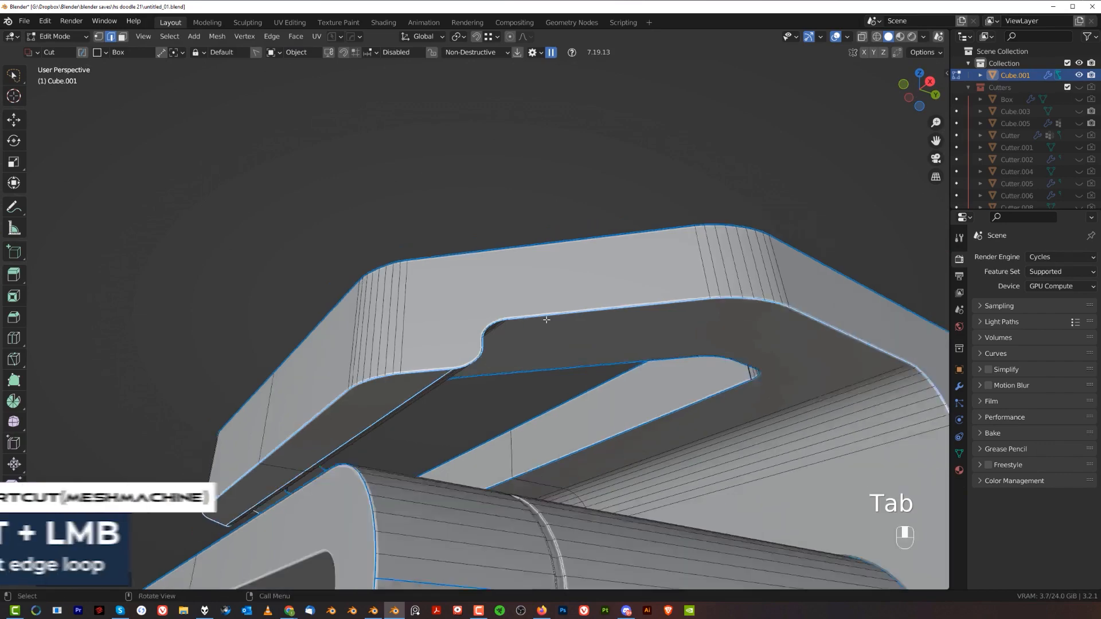
{"action": "middle_click_drag", "start_coordinate": [601, 319], "coordinate": [568, 325]}
{"action": "middle_click_drag", "start_coordinate": [462, 346], "coordinate": [416, 320], "text": "shift"}
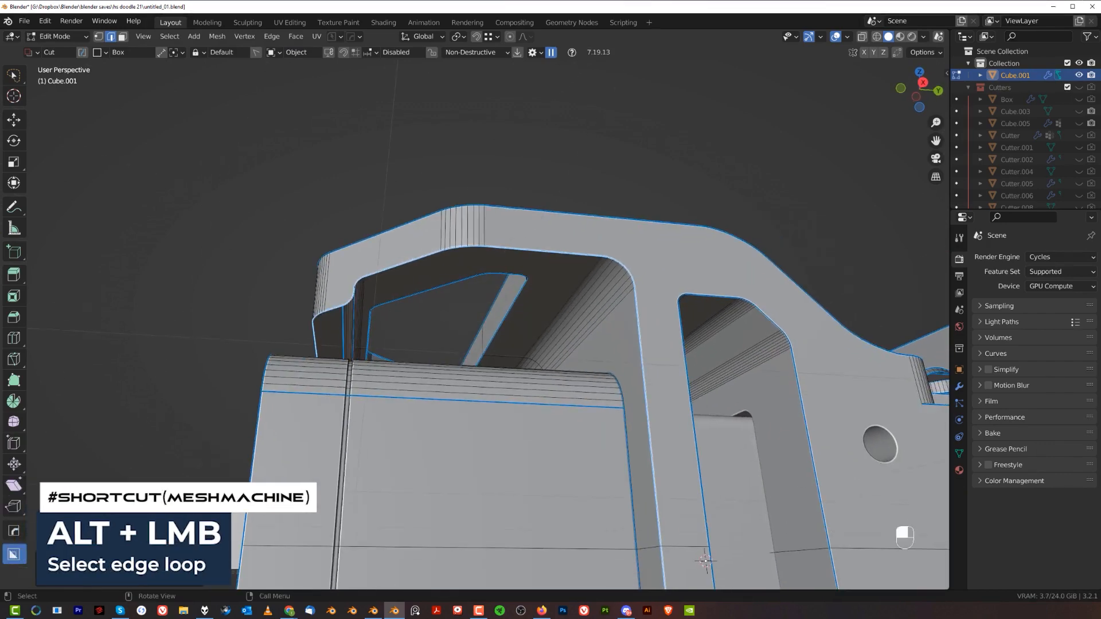
{"action": "middle_click_drag", "start_coordinate": [386, 369], "coordinate": [372, 387]}
{"action": "key", "text": "ctrl+b"}
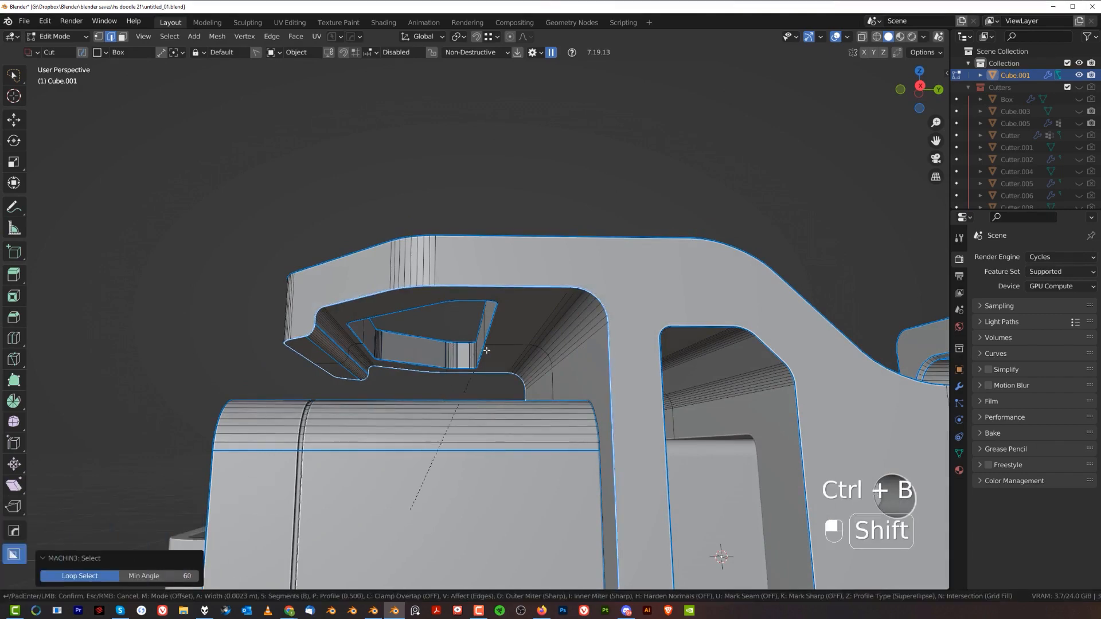
{"action": "left_click", "coordinate": [518, 335], "text": "shift"}
Select the upper edge loop of the angular opening in the top arm and bevel it into a narrow chamfer.
{"action": "scroll", "coordinate": [499, 322], "scroll_direction": "up", "scroll_amount": 3}
{"action": "middle_click_drag", "start_coordinate": [459, 235], "coordinate": [430, 264]}
{"action": "scroll", "coordinate": [430, 265], "scroll_direction": "down", "scroll_amount": 2}
{"action": "double_click", "coordinate": [485, 265]}
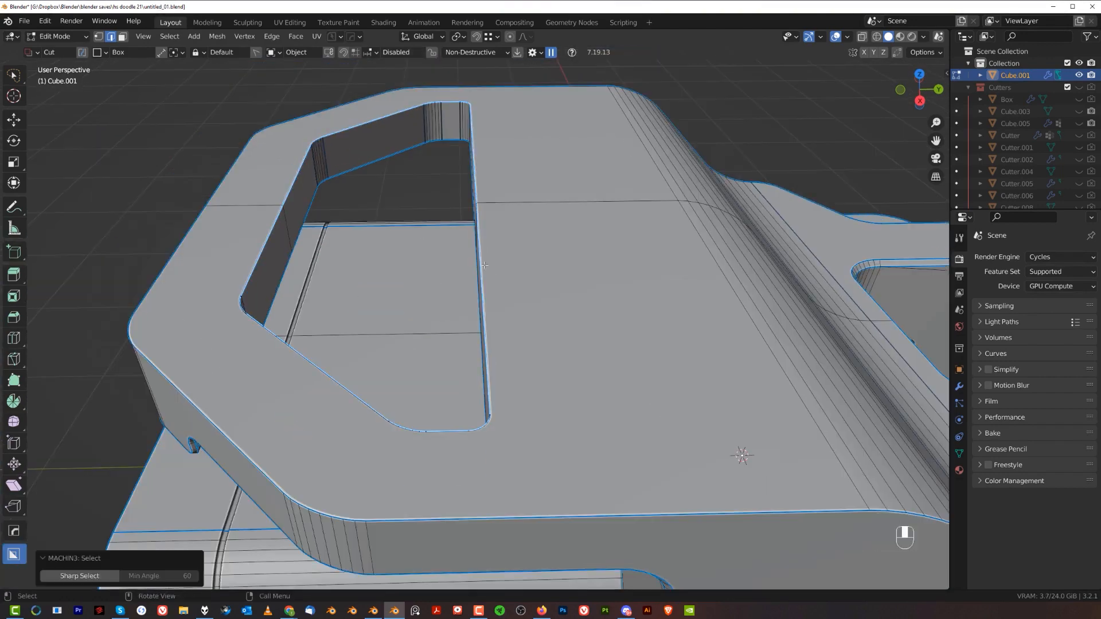
{"action": "left_click", "coordinate": [556, 247], "text": "shift"}
Bevel the edge loop around the frame's side window with a single segment about 0.016 m wide.
{"action": "scroll", "coordinate": [556, 247], "scroll_direction": "down", "scroll_amount": 6}
{"action": "middle_click_drag", "start_coordinate": [560, 287], "coordinate": [565, 238]}
{"action": "middle_click_drag", "start_coordinate": [608, 286], "coordinate": [603, 244], "text": "shift"}
{"action": "scroll", "coordinate": [605, 244], "scroll_direction": "up", "scroll_amount": 3}
{"action": "middle_click_drag", "start_coordinate": [606, 244], "coordinate": [556, 239]}
{"action": "scroll", "coordinate": [556, 242], "scroll_direction": "up", "scroll_amount": 2}
{"action": "double_click", "coordinate": [580, 270], "text": "alt"}
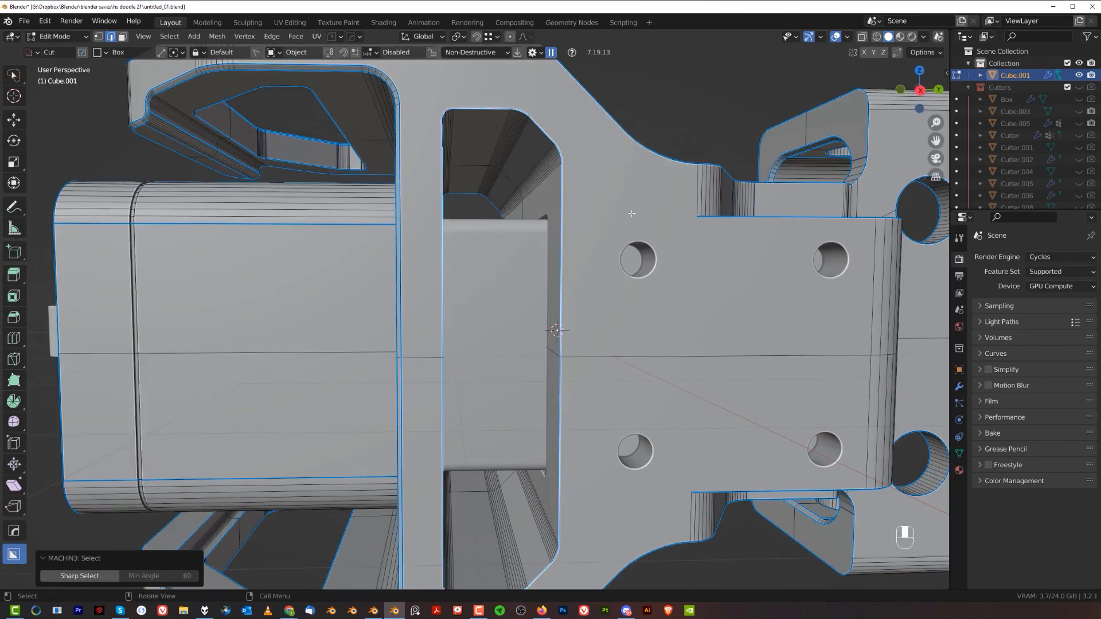
{"action": "key", "text": "ctrl+b"}
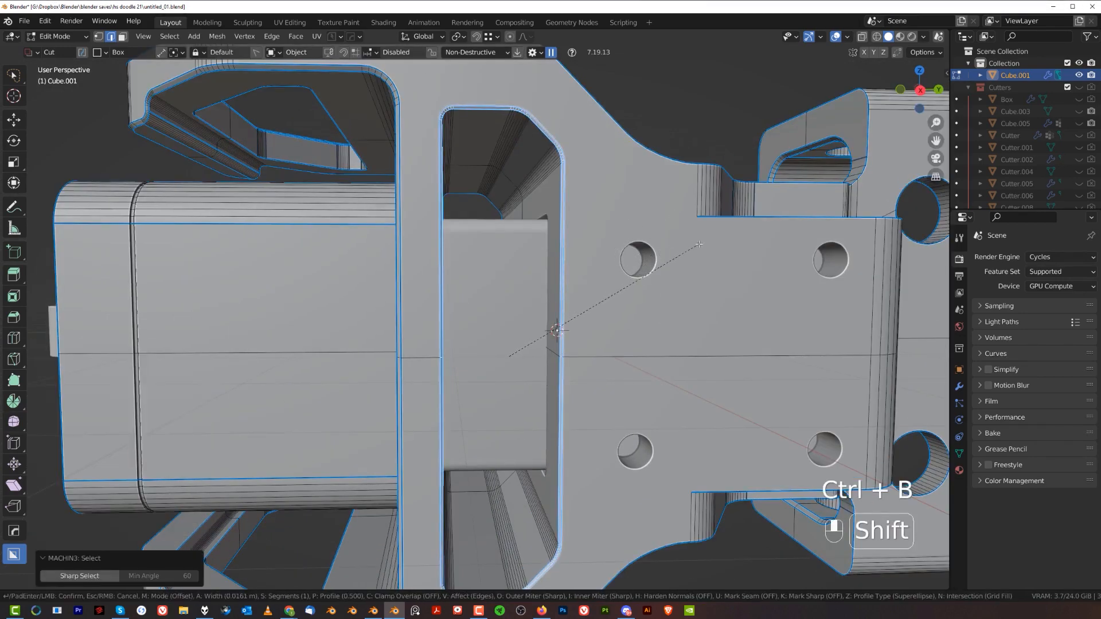
{"action": "left_click", "coordinate": [697, 246]}
Select the outer rim loop on the housing's front face and bevel it with a single segment.
{"action": "scroll", "coordinate": [677, 249], "scroll_direction": "down", "scroll_amount": 4}
{"action": "middle_click_drag", "start_coordinate": [428, 269], "coordinate": [582, 289]}
{"action": "scroll", "coordinate": [528, 325], "scroll_direction": "up", "scroll_amount": 3}
{"action": "double_click", "coordinate": [525, 356], "text": "alt"}
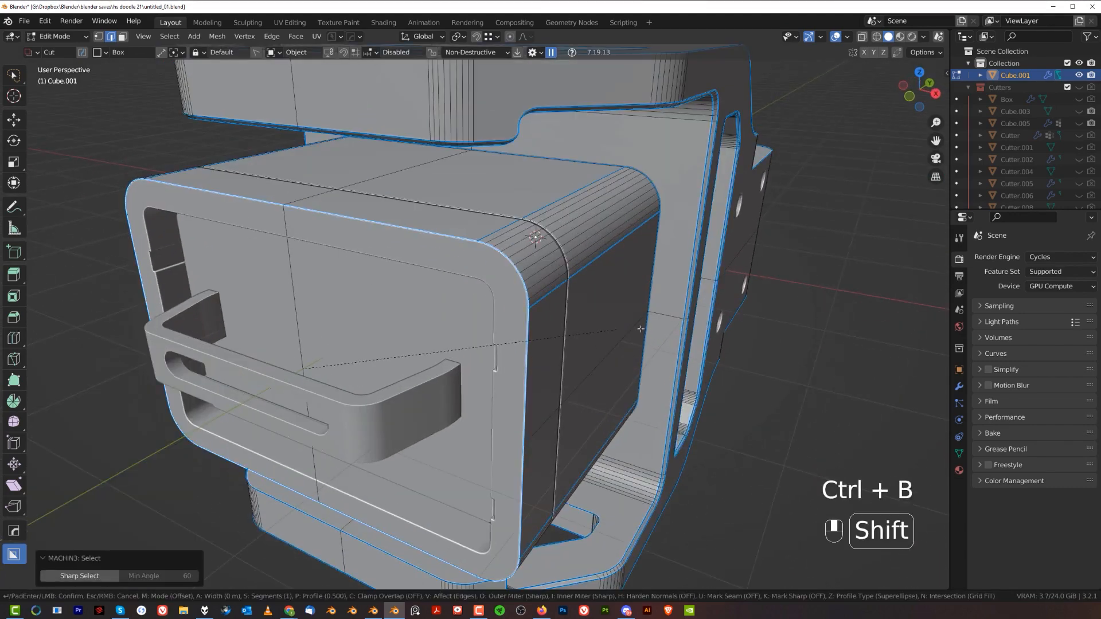
{"action": "left_click", "coordinate": [700, 349]}
{"action": "key", "text": "Tab"}
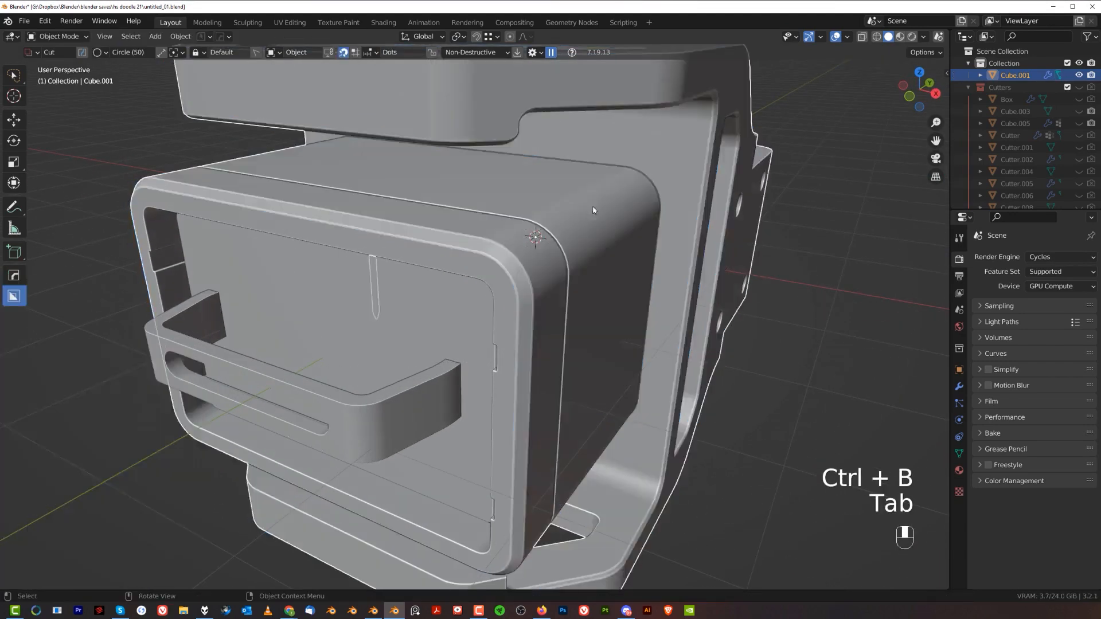
Try a single-segment bevel 0.016 m wide on the sharp edge loop along the frame's top outline.
{"action": "scroll", "coordinate": [447, 287], "scroll_direction": "down", "scroll_amount": 4}
{"action": "middle_click_drag", "start_coordinate": [447, 287], "coordinate": [557, 367]}
{"action": "scroll", "coordinate": [546, 296], "scroll_direction": "up", "scroll_amount": 3}
{"action": "key", "text": "Tab"}
{"action": "scroll", "coordinate": [544, 271], "scroll_direction": "down", "scroll_amount": 2}
{"action": "middle_click_drag", "start_coordinate": [518, 94], "coordinate": [519, 151], "text": "shift"}
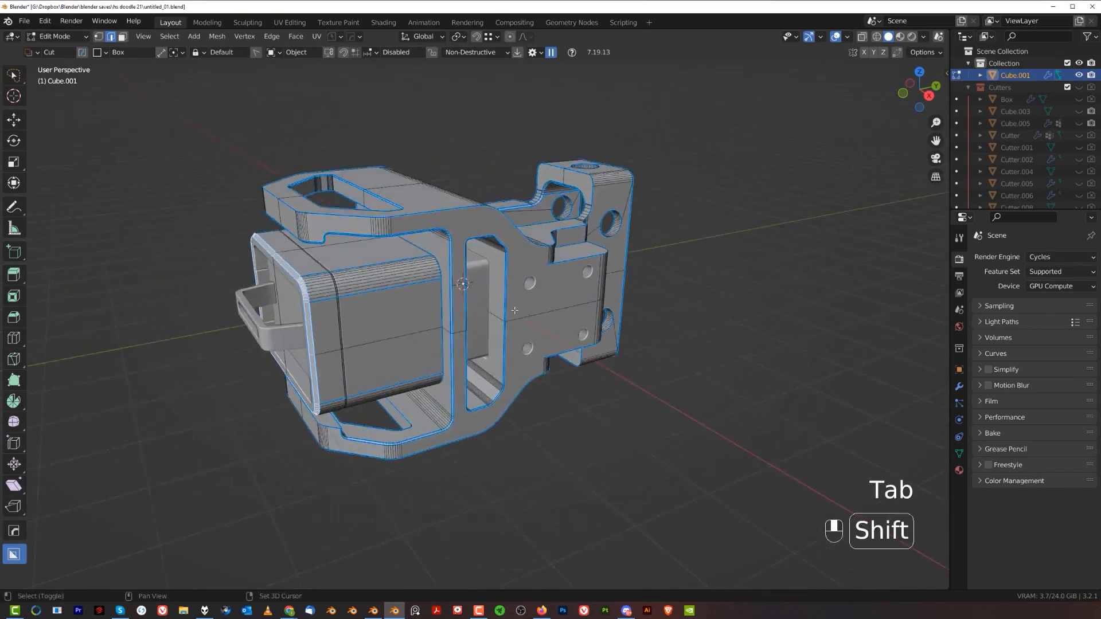
{"action": "scroll", "coordinate": [519, 150], "scroll_direction": "up", "scroll_amount": 2}
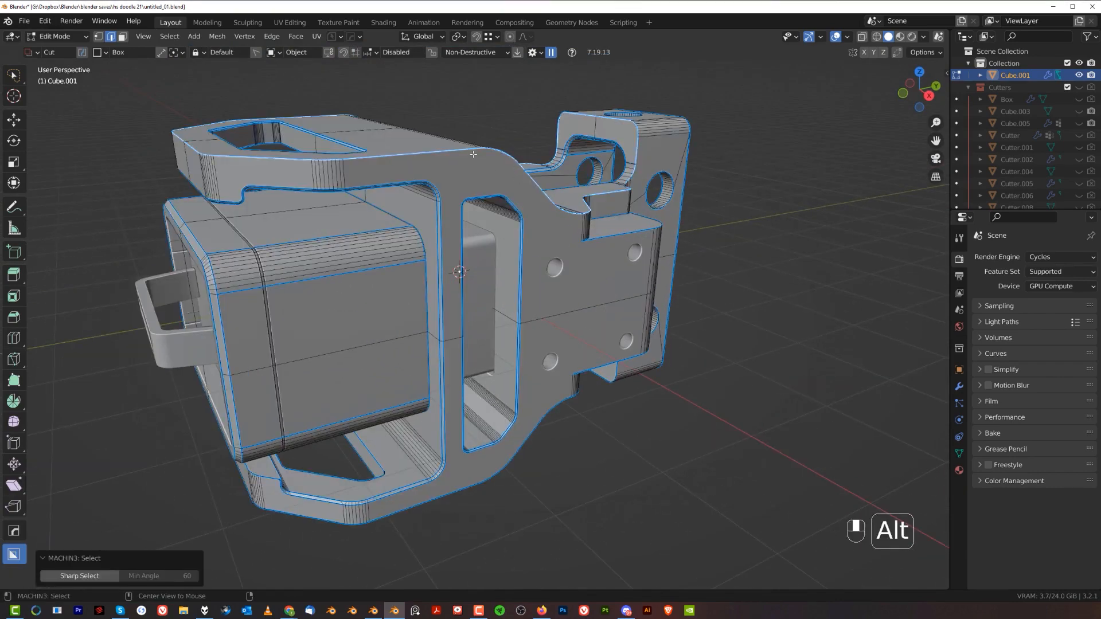
{"action": "middle_click", "coordinate": [473, 154], "text": "alt"}
{"action": "scroll", "coordinate": [519, 295], "scroll_direction": "up", "scroll_amount": 3}
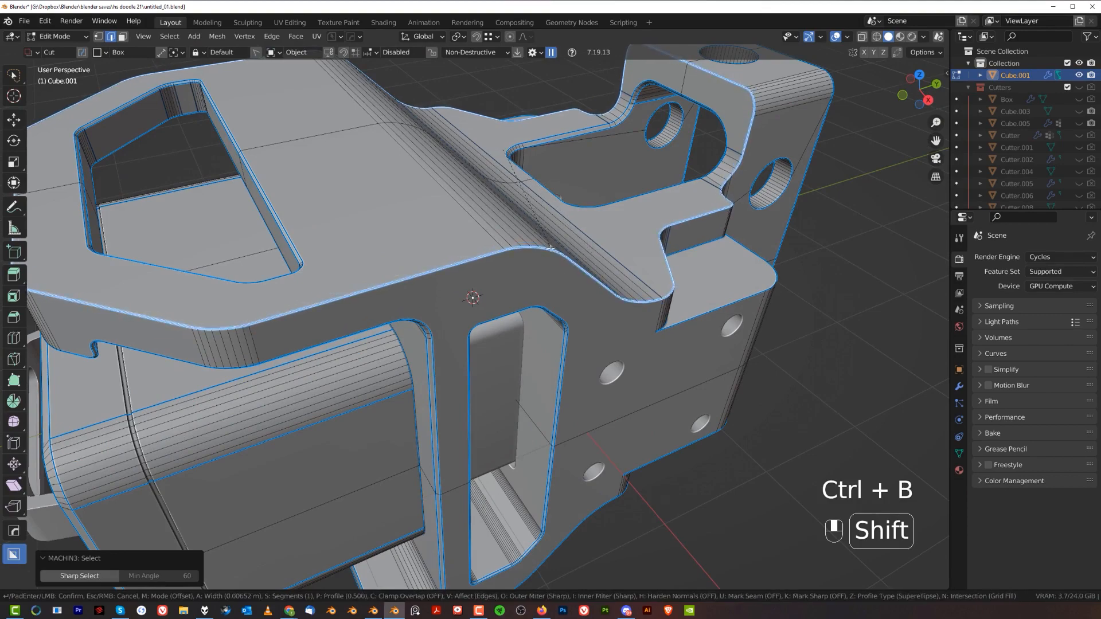
{"action": "left_click", "coordinate": [572, 275]}
Turn off Loop Slide for the bevel and examine the curved transition beside the end block.
{"action": "middle_click_drag", "start_coordinate": [571, 274], "coordinate": [360, 237]}
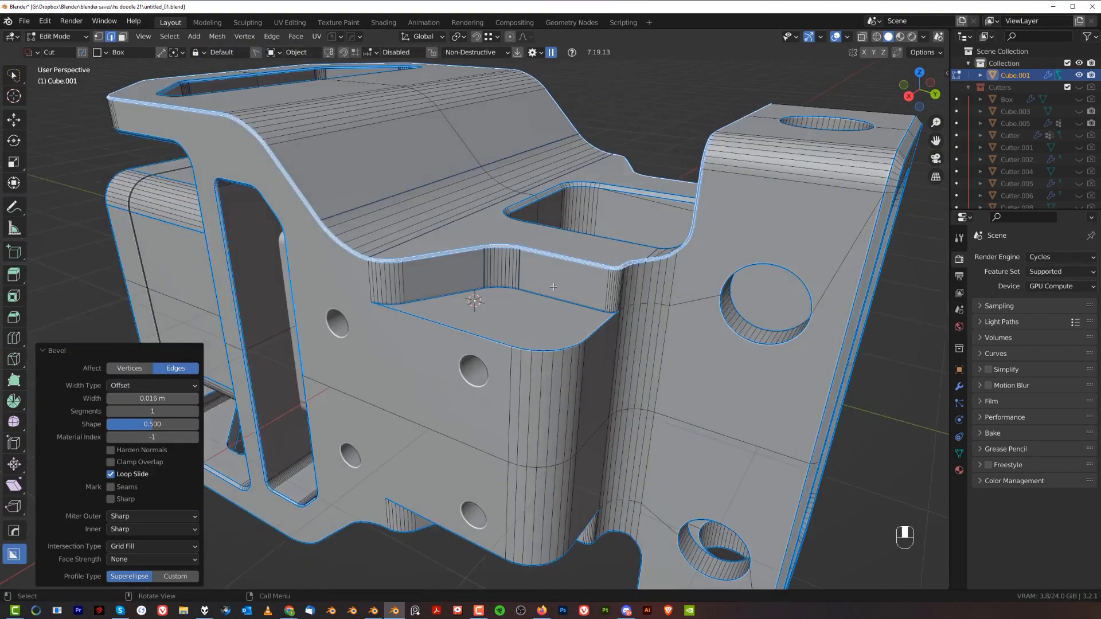
{"action": "scroll", "coordinate": [523, 255], "scroll_direction": "up", "scroll_amount": 4}
{"action": "middle_click_drag", "start_coordinate": [684, 243], "coordinate": [565, 368], "text": "shift"}
{"action": "scroll", "coordinate": [459, 344], "scroll_direction": "up", "scroll_amount": 3}
{"action": "scroll", "coordinate": [458, 344], "scroll_direction": "up", "scroll_amount": 2}
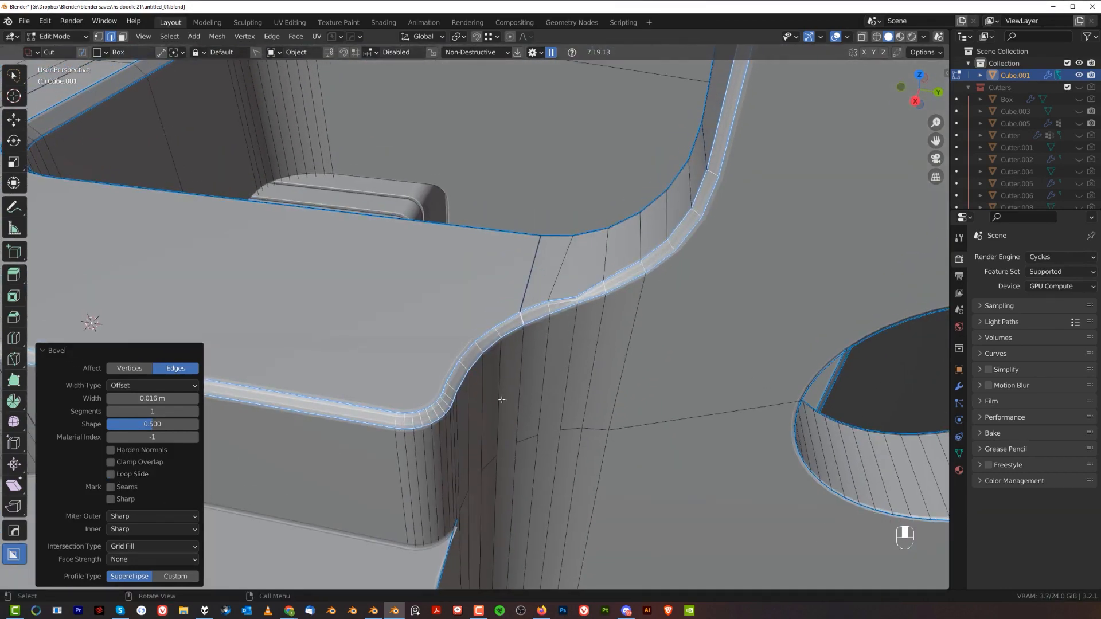
{"action": "scroll", "coordinate": [502, 399], "scroll_direction": "up", "scroll_amount": 3}
{"action": "middle_click_drag", "start_coordinate": [677, 328], "coordinate": [534, 327]}
{"action": "scroll", "coordinate": [522, 316], "scroll_direction": "up", "scroll_amount": 3}
Undo the bevel along the frame's top outline.
{"action": "key", "text": "ctrl+z"}
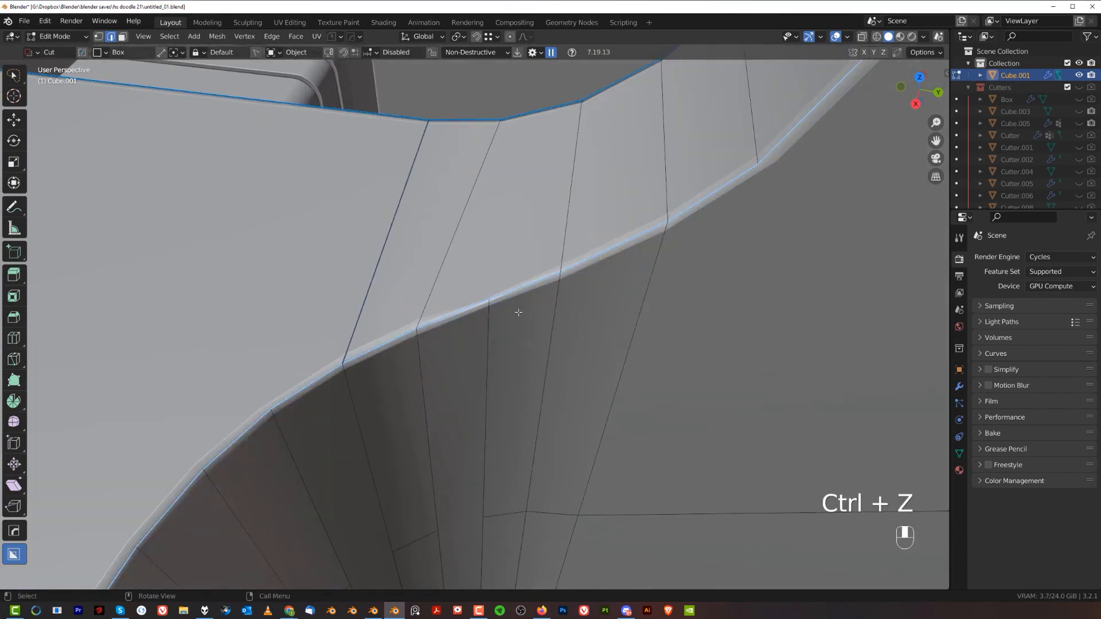
{"action": "key", "text": "ctrl+z"}
{"action": "key", "text": "ctrl+z"}
{"action": "key", "text": "ctrl+z"}
{"action": "key", "text": "ctrl+z"}
{"action": "key", "text": "ctrl+z"}
{"action": "key", "text": "ctrl+z"}
{"action": "key", "text": "ctrl+z"}
{"action": "key", "text": "ctrl+z"}
Knife an extra edge across the narrow curved strip between the rear opening and the frame's outer edge.
{"action": "key", "text": "k"}
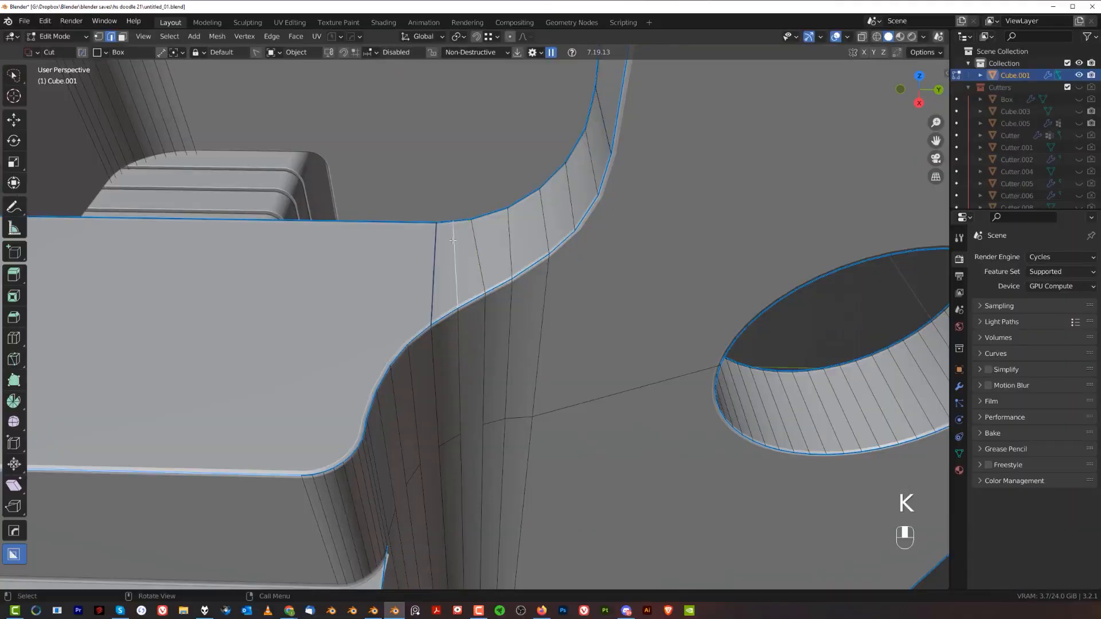
{"action": "scroll", "coordinate": [453, 241], "scroll_direction": "up", "scroll_amount": 3}
{"action": "middle_click_drag", "start_coordinate": [480, 275], "coordinate": [480, 287], "text": "shift"}
{"action": "scroll", "coordinate": [479, 288], "scroll_direction": "down", "scroll_amount": 2}
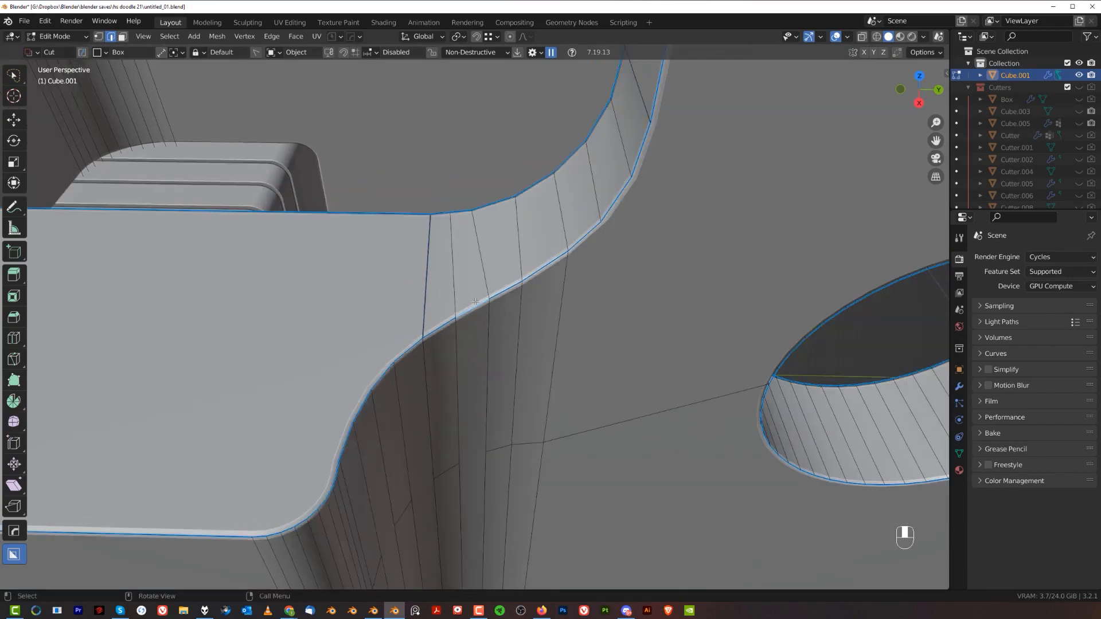
Reselect the sharp edge loop along the frame's top outline and bevel it into a narrow chamfer.
{"action": "double_click", "coordinate": [475, 302]}
{"action": "key", "text": "ctrl+b"}
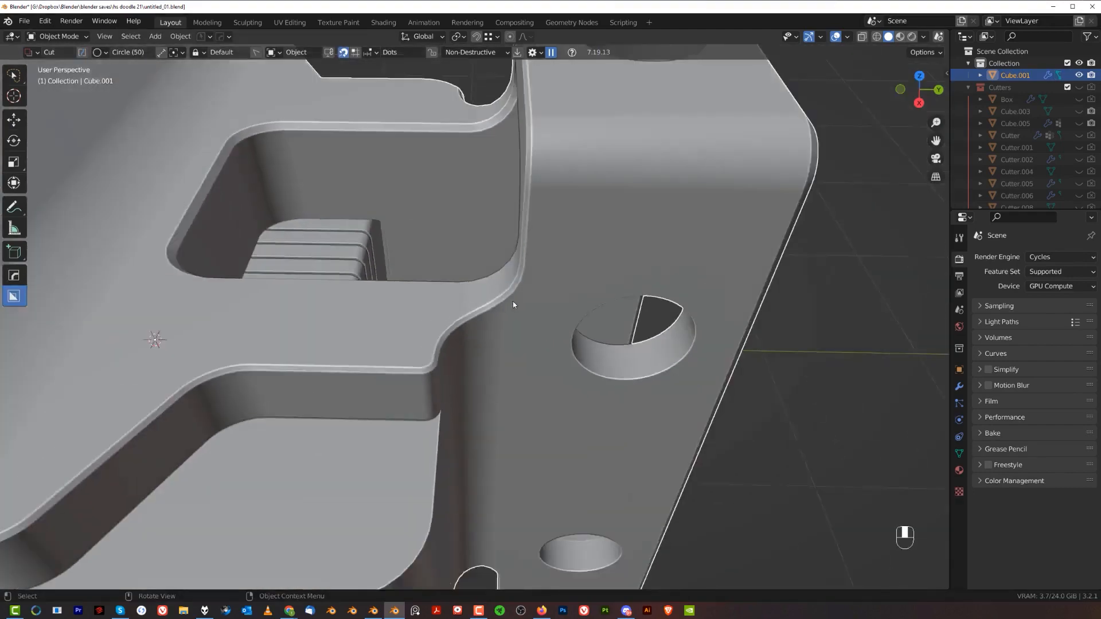
{"action": "scroll", "coordinate": [470, 298], "scroll_direction": "down", "scroll_amount": 3}
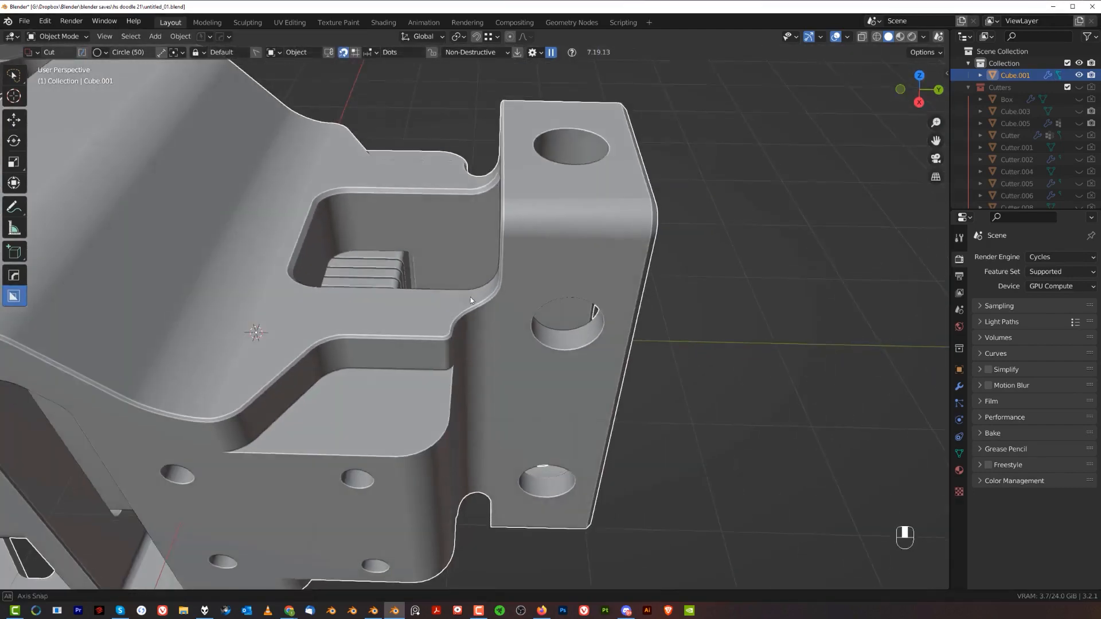
{"action": "middle_click_drag", "start_coordinate": [470, 297], "coordinate": [469, 278], "text": "shift"}
{"action": "scroll", "coordinate": [507, 295], "scroll_direction": "up", "scroll_amount": 5}
{"action": "scroll", "coordinate": [507, 294], "scroll_direction": "down", "scroll_amount": 7}
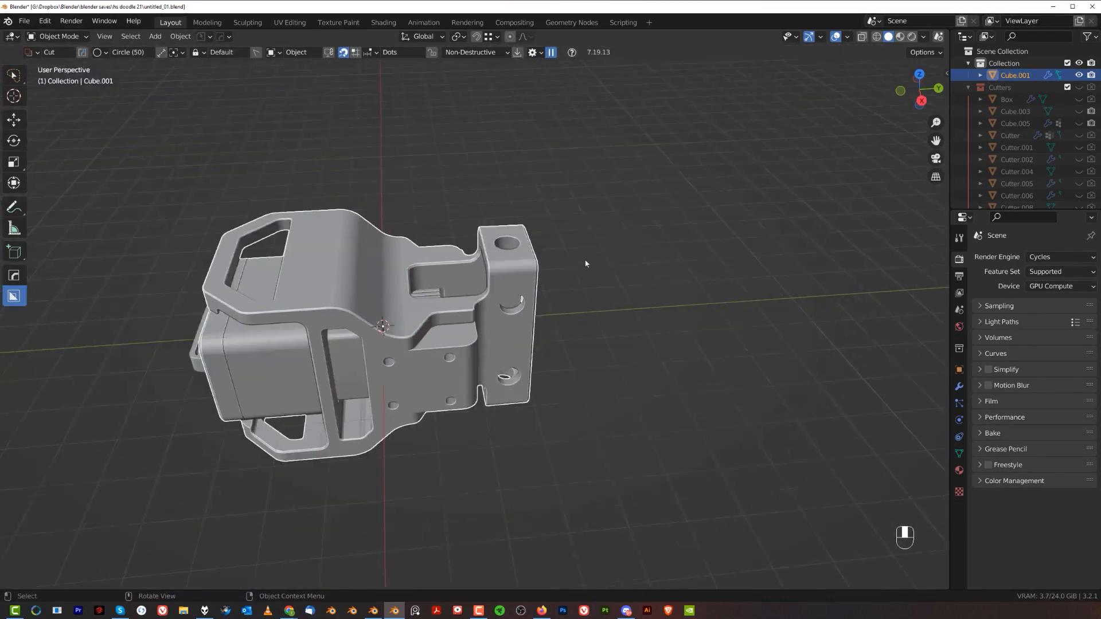
Symmetrize the frame mesh from positive to negative across X and Z with MESHmachine.
{"action": "middle_click_drag", "start_coordinate": [585, 263], "coordinate": [374, 300]}
{"action": "key", "text": "Tab"}
{"action": "key", "text": "alt+x"}
{"action": "middle_click_drag", "start_coordinate": [387, 366], "coordinate": [459, 309]}
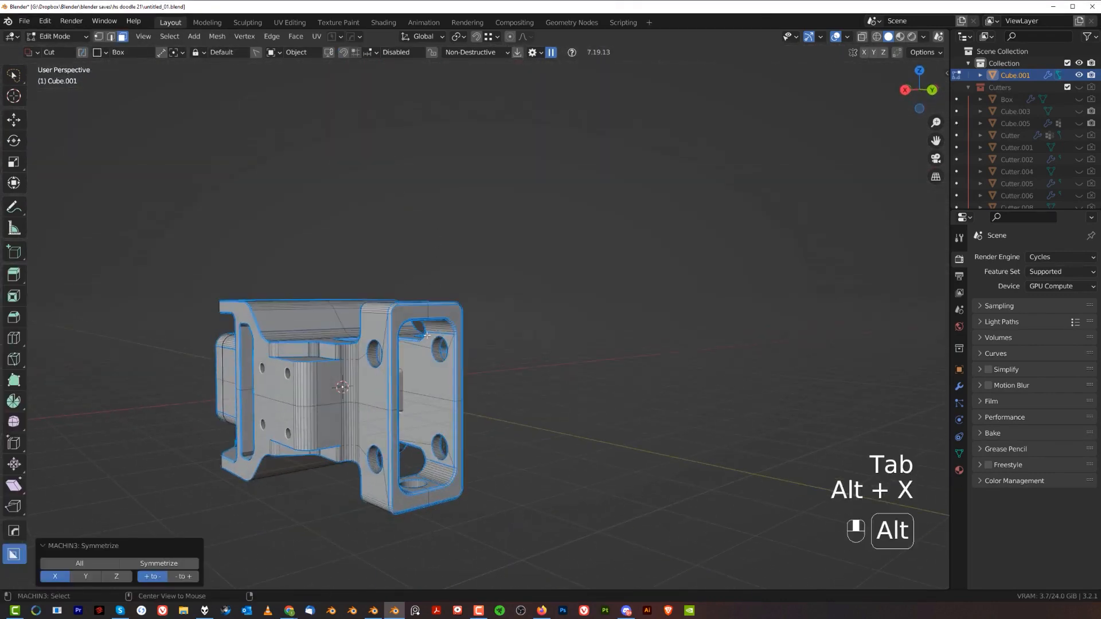
{"action": "key", "text": "alt+x"}
Knife an edge from the upper side hole to the end block's outer edge and dissolve the long diagonal edge above it.
{"action": "middle_click_drag", "start_coordinate": [459, 390], "coordinate": [505, 397]}
{"action": "scroll", "coordinate": [505, 397], "scroll_direction": "up", "scroll_amount": 2}
{"action": "scroll", "coordinate": [526, 312], "scroll_direction": "up", "scroll_amount": 6}
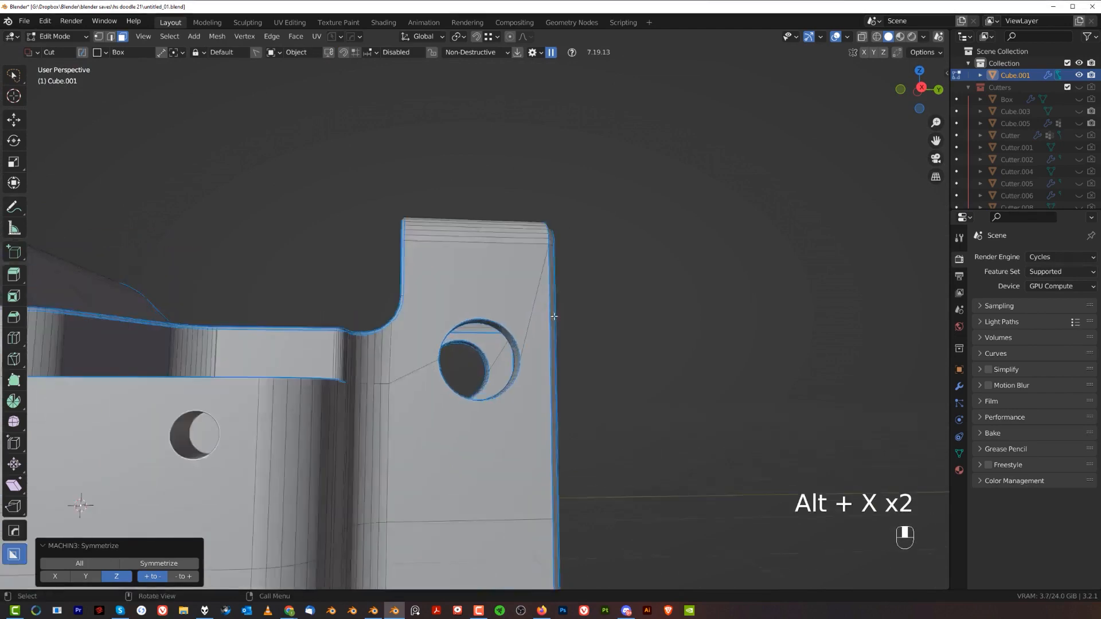
{"action": "scroll", "coordinate": [560, 313], "scroll_direction": "up", "scroll_amount": 2}
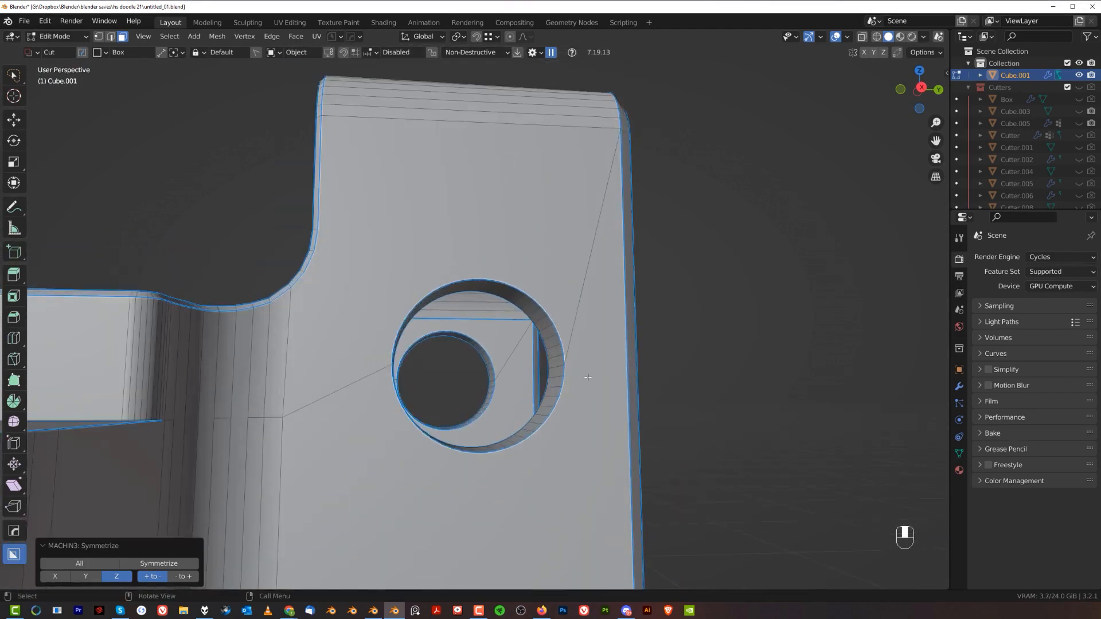
{"action": "key", "text": "Tab"}
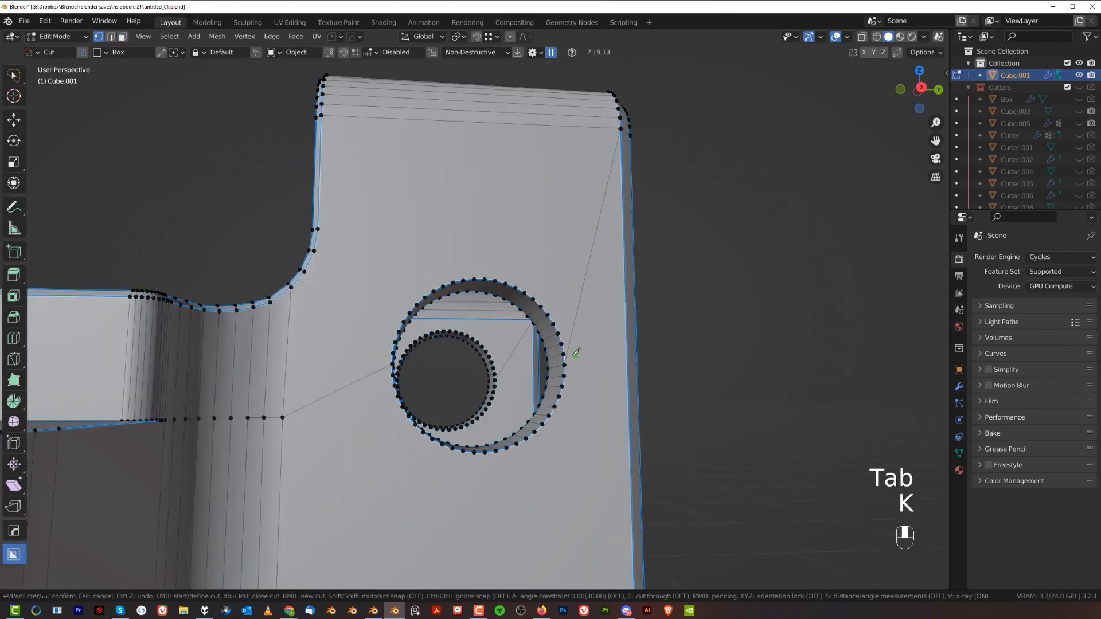
{"action": "left_click", "coordinate": [566, 364]}
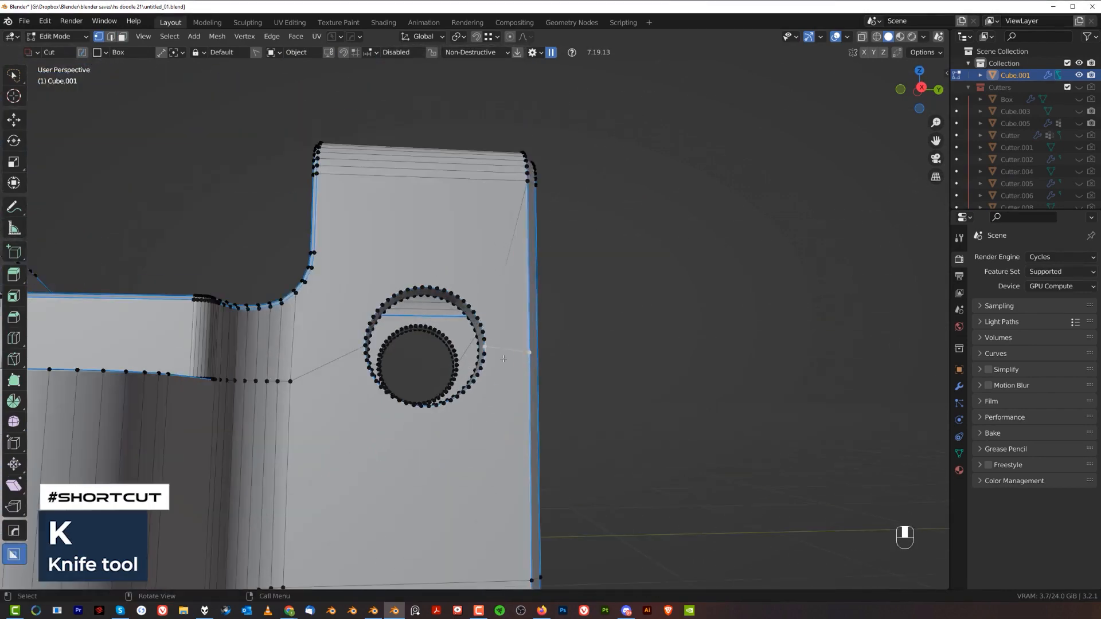
{"action": "key", "text": "Tab"}
{"action": "key", "text": "x"}
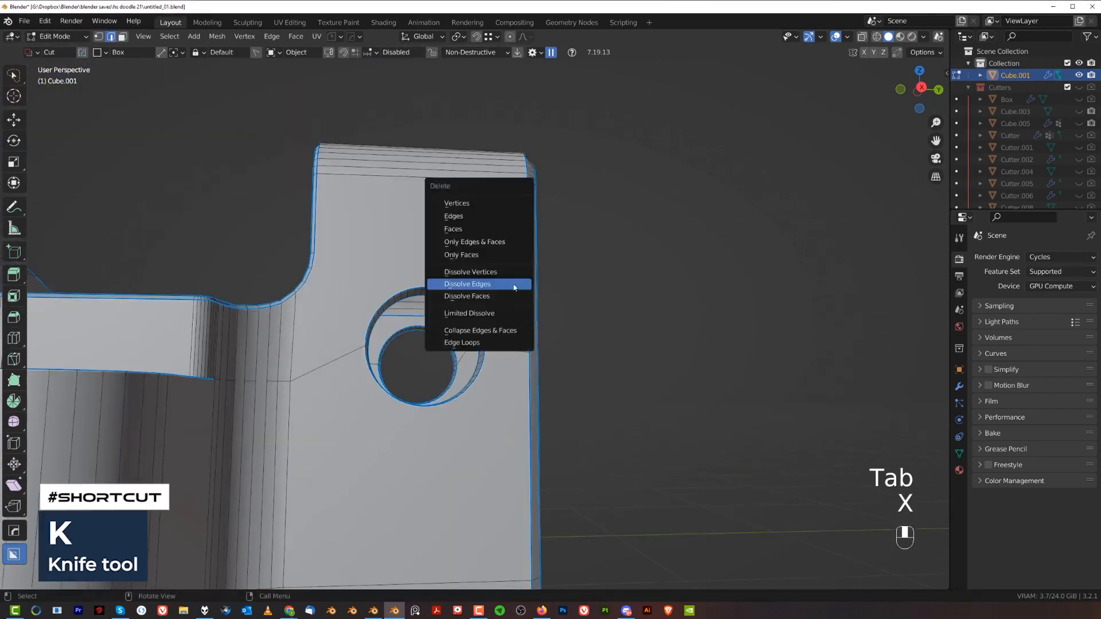
{"action": "left_click", "coordinate": [514, 288]}
Bevel the rim of the end block's upper side hole with one segment and a width of about 0.0253 m.
{"action": "key", "text": "Tab"}
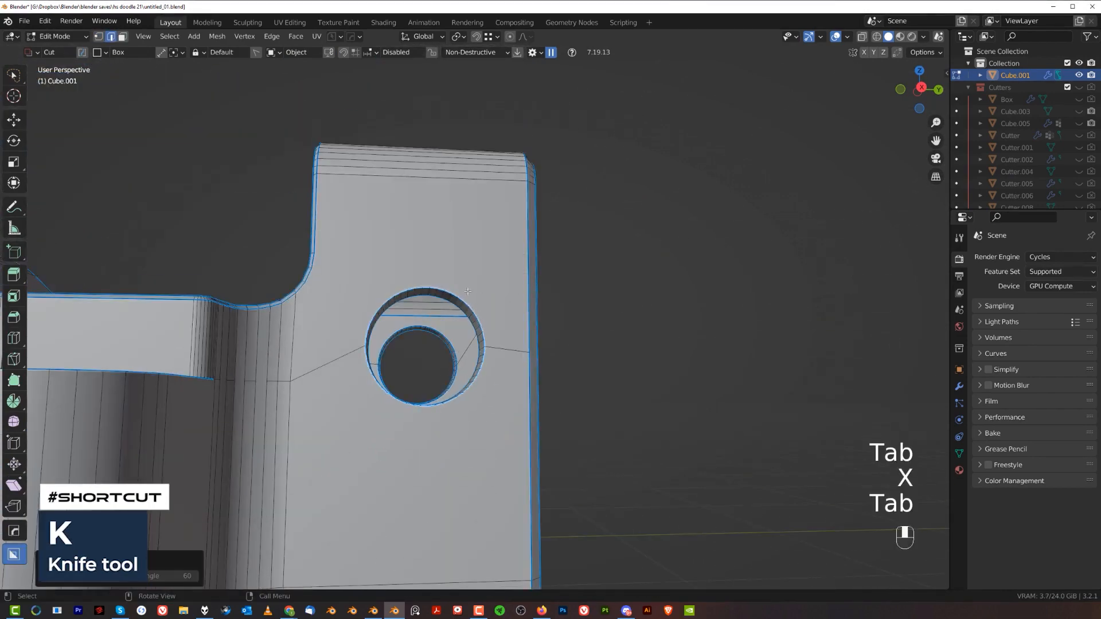
{"action": "key", "text": "ctrl+b"}
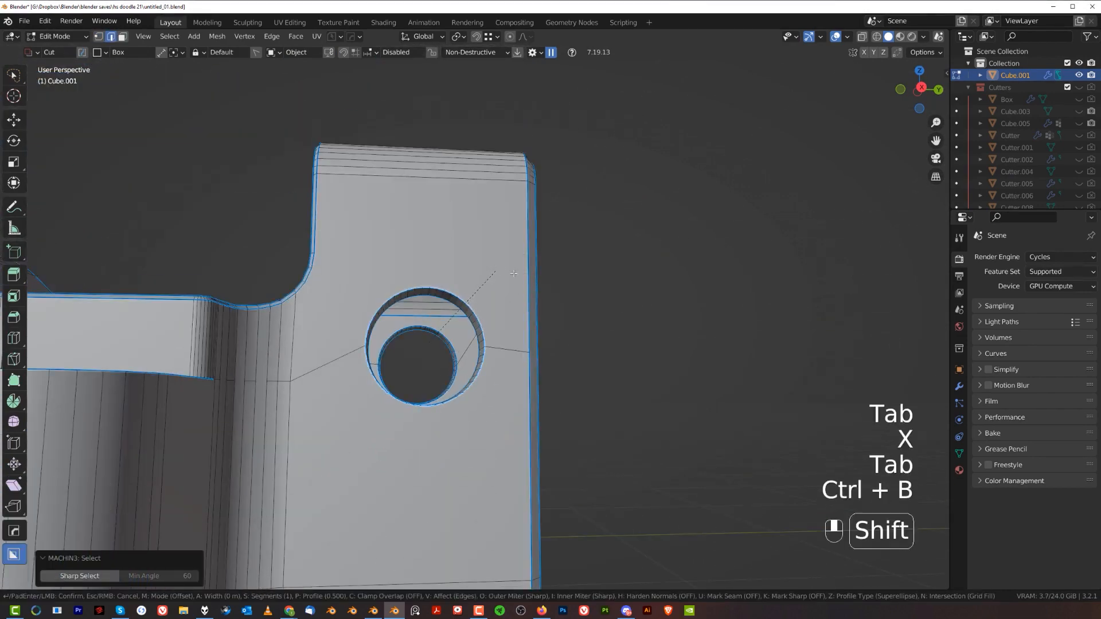
{"action": "left_click", "coordinate": [583, 301]}
{"action": "scroll", "coordinate": [574, 322], "scroll_direction": "down", "scroll_amount": 6}
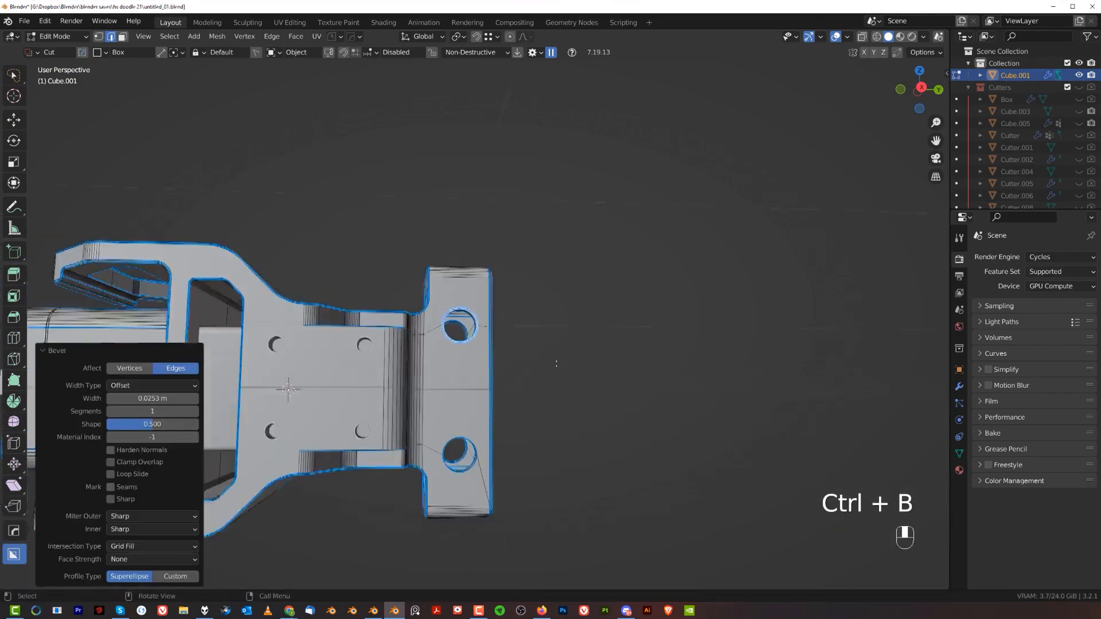
Symmetrize the chamfered side hole from positive to negative across Z and X.
{"action": "middle_click_drag", "start_coordinate": [556, 364], "coordinate": [534, 450]}
{"action": "key", "text": "alt+x"}
{"action": "middle_click_drag", "start_coordinate": [580, 366], "coordinate": [493, 391]}
{"action": "key", "text": "alt+x"}
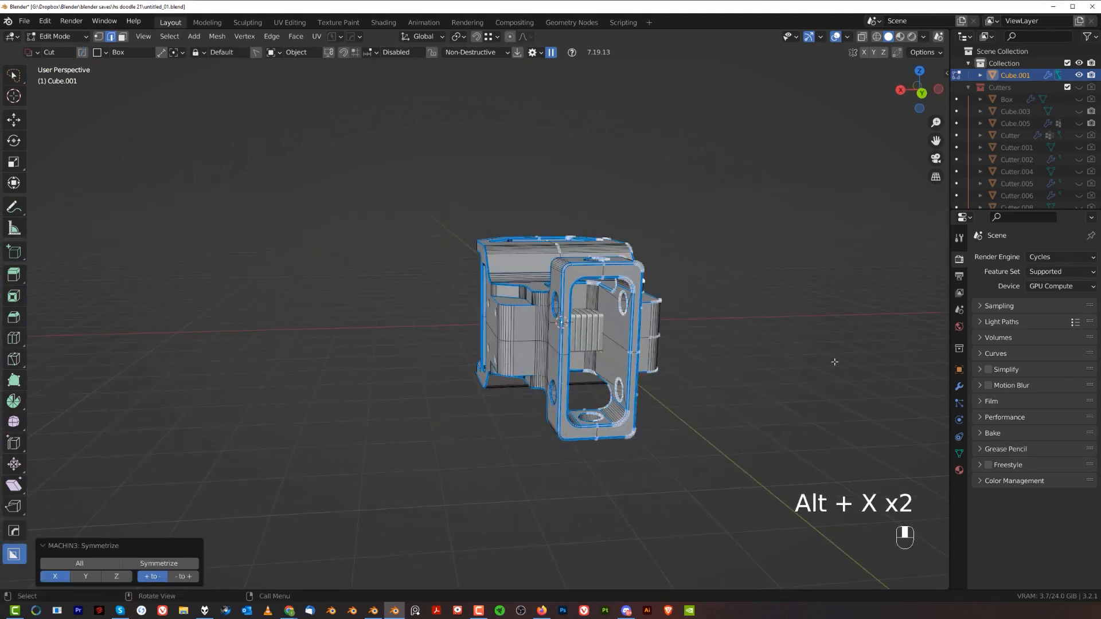
Bevel the rim of the hole in the end block's upper face with one segment, about 0.0605 m wide.
{"action": "scroll", "coordinate": [561, 291], "scroll_direction": "up", "scroll_amount": 5}
{"action": "middle_click_drag", "start_coordinate": [561, 291], "coordinate": [651, 344]}
{"action": "middle_click_drag", "start_coordinate": [553, 250], "coordinate": [597, 364], "text": "shift"}
{"action": "left_click", "coordinate": [506, 274]}
{"action": "double_click", "coordinate": [517, 285], "text": "alt"}
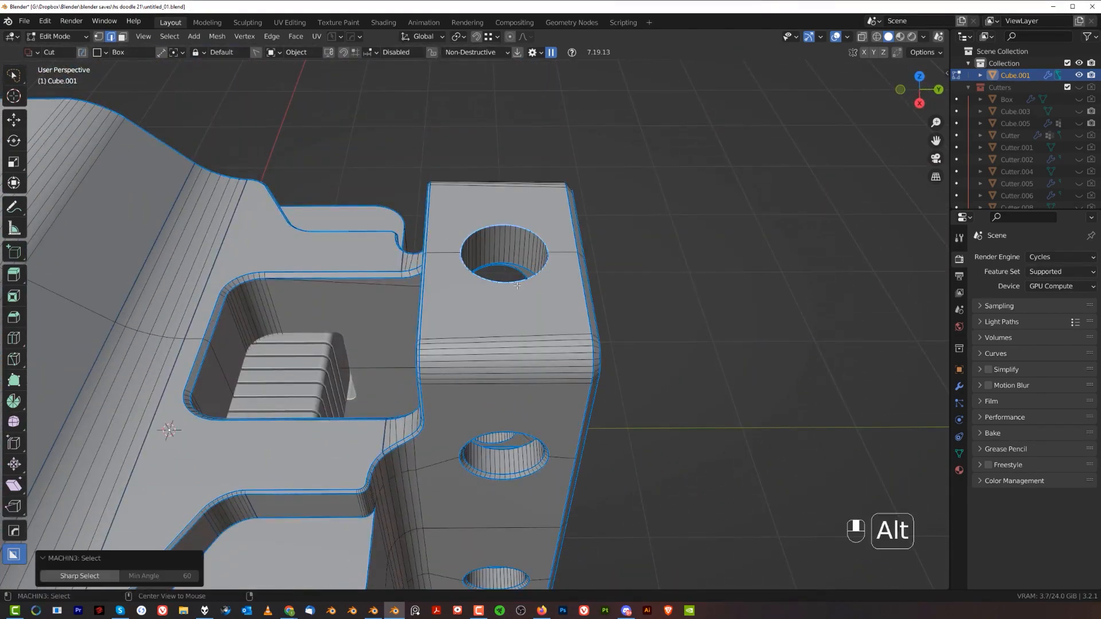
{"action": "left_click", "coordinate": [671, 311]}
{"action": "scroll", "coordinate": [659, 324], "scroll_direction": "down", "scroll_amount": 5}
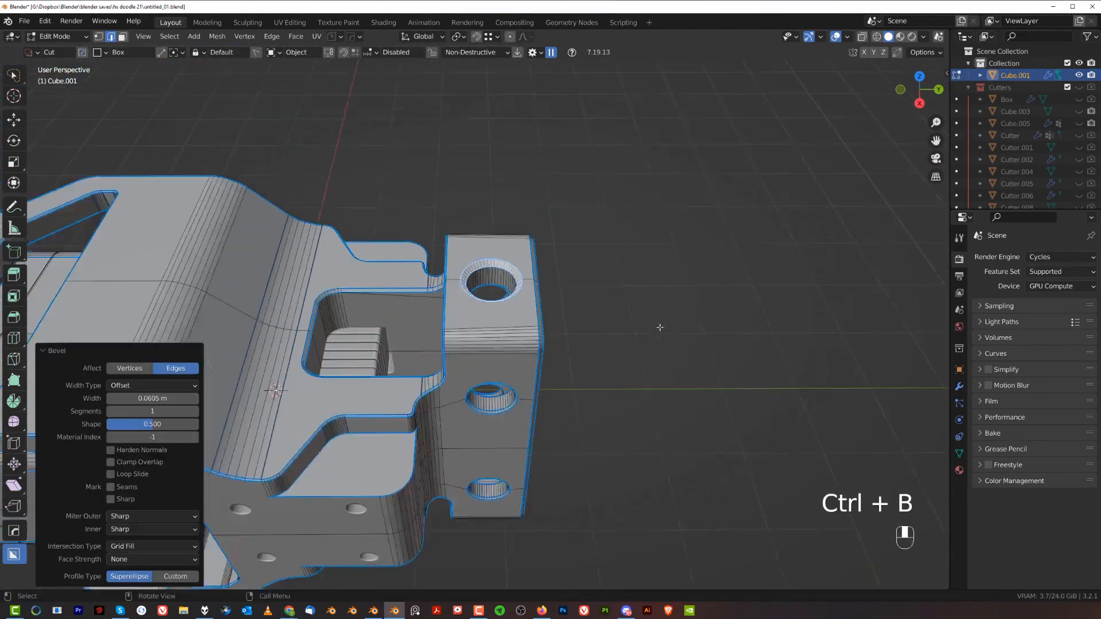
Symmetrize the frame from positive to negative across Z to mirror the upper hole's chamfer.
{"action": "middle_click_drag", "start_coordinate": [656, 327], "coordinate": [585, 288]}
{"action": "key", "text": "alt+x"}
{"action": "middle_click_drag", "start_coordinate": [551, 449], "coordinate": [531, 385]}
{"action": "scroll", "coordinate": [538, 361], "scroll_direction": "up", "scroll_amount": 3}
{"action": "middle_click_drag", "start_coordinate": [439, 420], "coordinate": [425, 344], "text": "shift"}
{"action": "scroll", "coordinate": [372, 375], "scroll_direction": "up", "scroll_amount": 4}
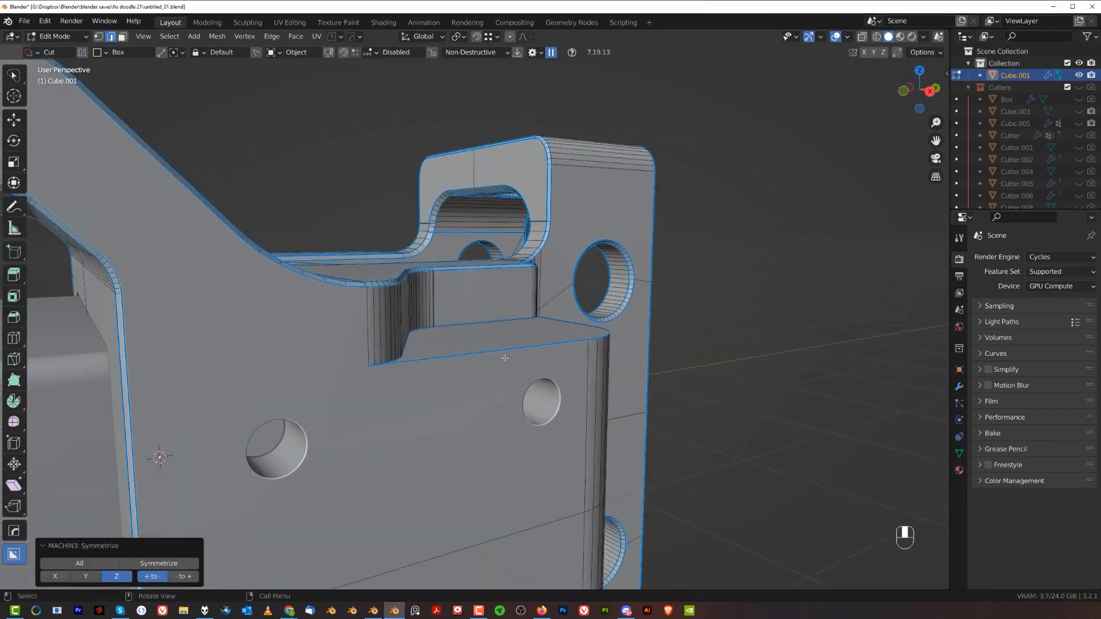
Leave the frame's mesh editing, reveal the cutter of the four small side holes and open it for face editing.
{"action": "middle_click_drag", "start_coordinate": [505, 358], "coordinate": [433, 376]}
{"action": "scroll", "coordinate": [660, 407], "scroll_direction": "down", "scroll_amount": 3}
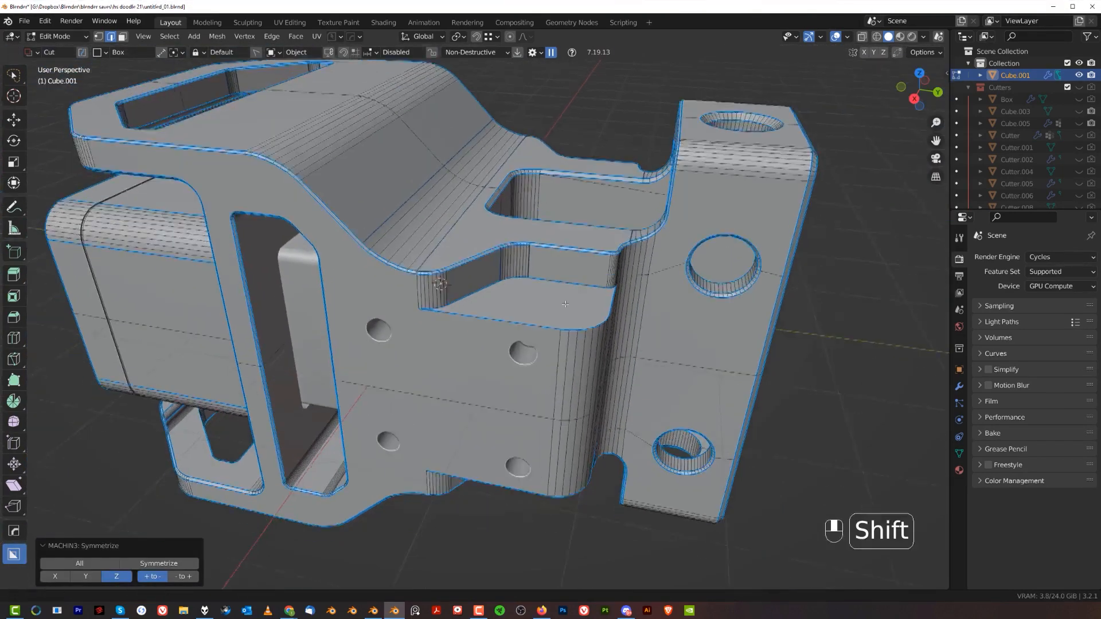
{"action": "middle_click_drag", "start_coordinate": [528, 321], "coordinate": [549, 274], "text": "shift"}
{"action": "scroll", "coordinate": [549, 274], "scroll_direction": "up", "scroll_amount": 3}
{"action": "key", "text": "Tab"}
{"action": "key", "text": "Tab"}
{"action": "key", "text": "Tab"}
{"action": "key", "text": "q"}
{"action": "key", "text": "Tab"}
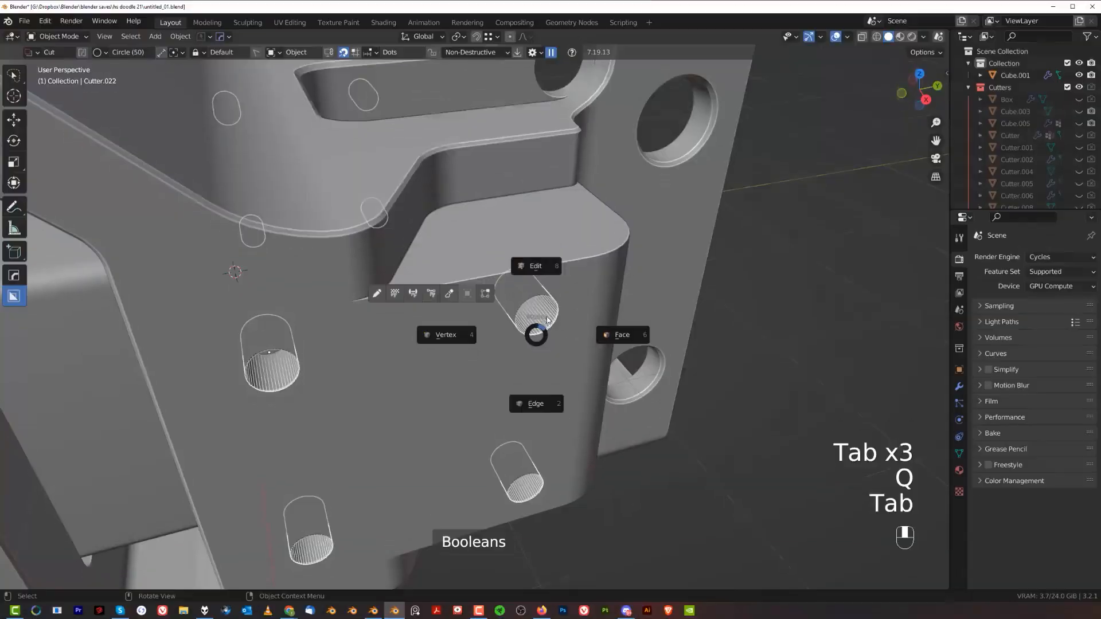
{"action": "left_click", "coordinate": [613, 328]}
{"action": "left_click", "coordinate": [261, 365]}
{"action": "middle_click_drag", "start_coordinate": [373, 370], "coordinate": [617, 327], "text": "shift"}
{"action": "scroll", "coordinate": [506, 360], "scroll_direction": "up", "scroll_amount": 3}
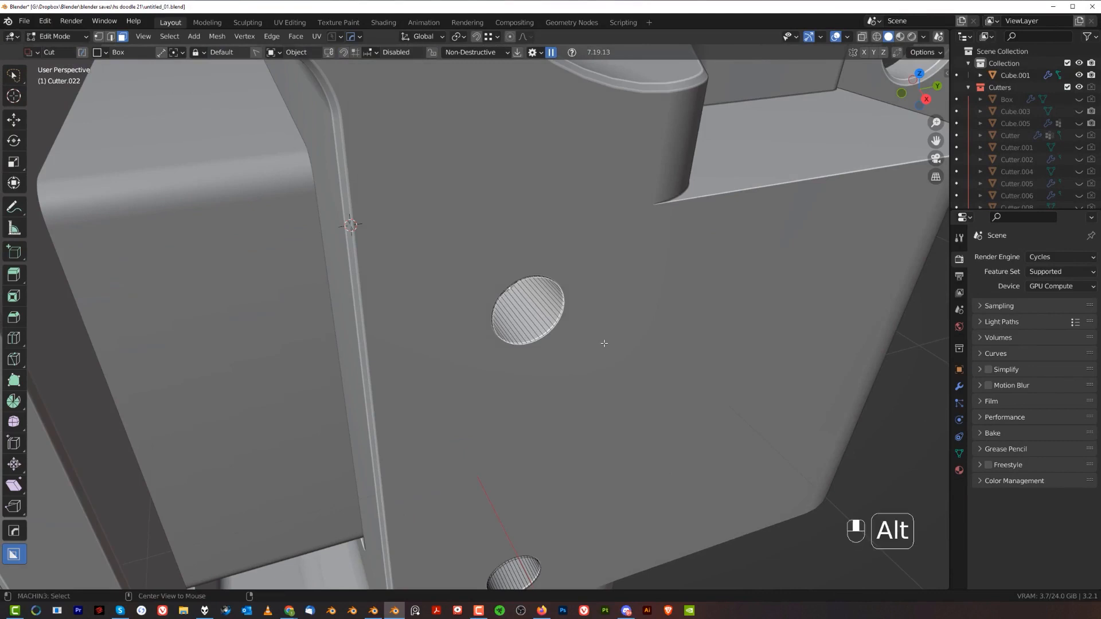
Flip the hole cutter's normals, bevel its outer end about 0.0232 m wide to chamfer the small side holes, and hide the cutters.
{"action": "key", "text": "alt+n"}
{"action": "left_click", "coordinate": [591, 345]}
{"action": "key", "text": "shift"}
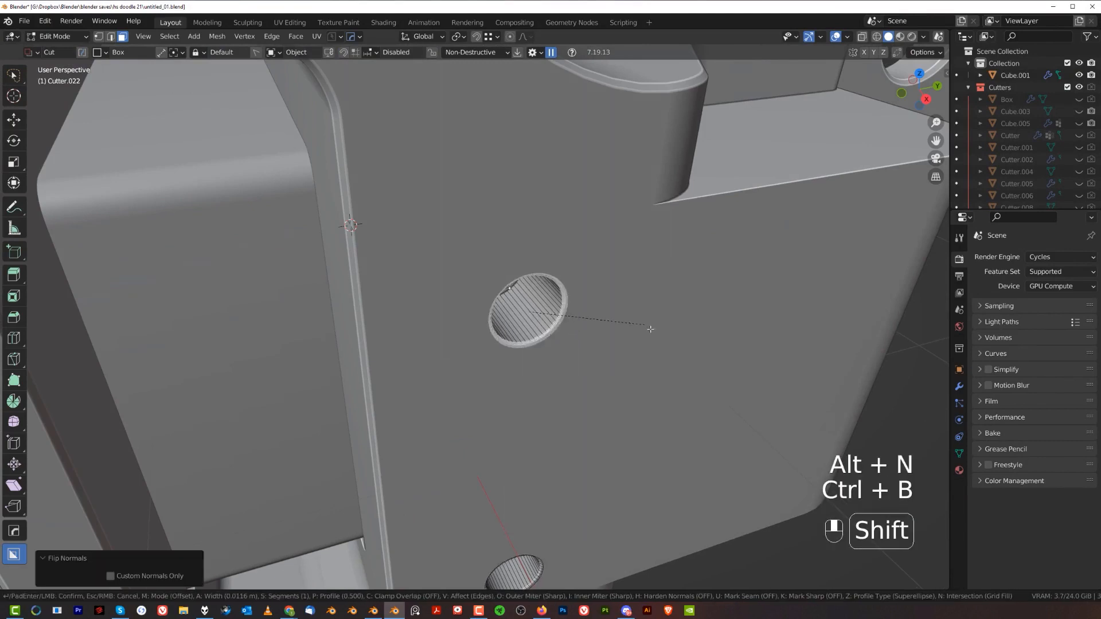
{"action": "left_click", "coordinate": [678, 366]}
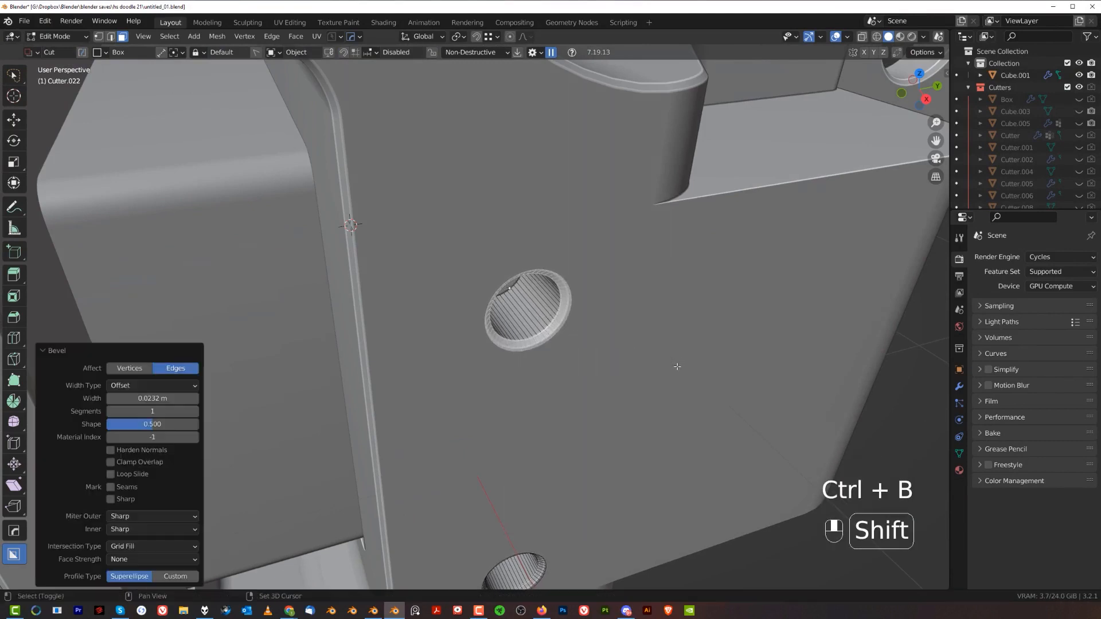
{"action": "key", "text": "Tab"}
{"action": "scroll", "coordinate": [632, 236], "scroll_direction": "down", "scroll_amount": 3}
{"action": "key", "text": "shift+2"}
Examine the chamfered holes and frame in side view, in perspective and with the frame isolated.
{"action": "middle_click_drag", "start_coordinate": [634, 291], "coordinate": [579, 265]}
{"action": "scroll", "coordinate": [529, 277], "scroll_direction": "down", "scroll_amount": 6}
{"action": "scroll", "coordinate": [604, 301], "scroll_direction": "up", "scroll_amount": 4}
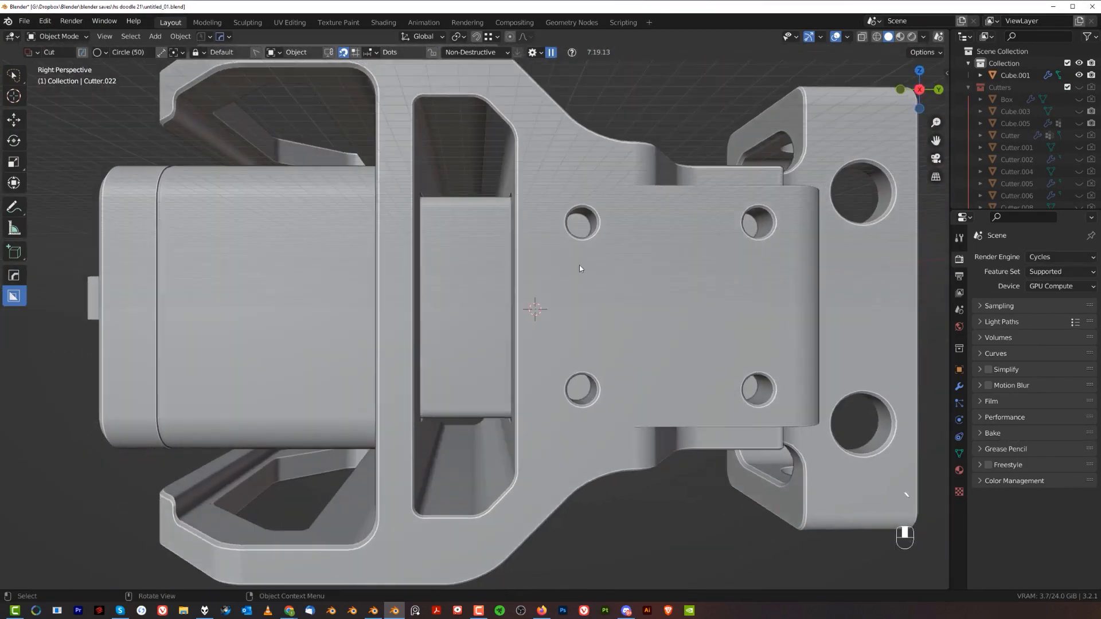
{"action": "key", "text": "KP_5"}
{"action": "scroll", "coordinate": [505, 309], "scroll_direction": "up", "scroll_amount": 2}
{"action": "scroll", "coordinate": [501, 331], "scroll_direction": "down", "scroll_amount": 1}
{"action": "scroll", "coordinate": [500, 332], "scroll_direction": "up", "scroll_amount": 1}
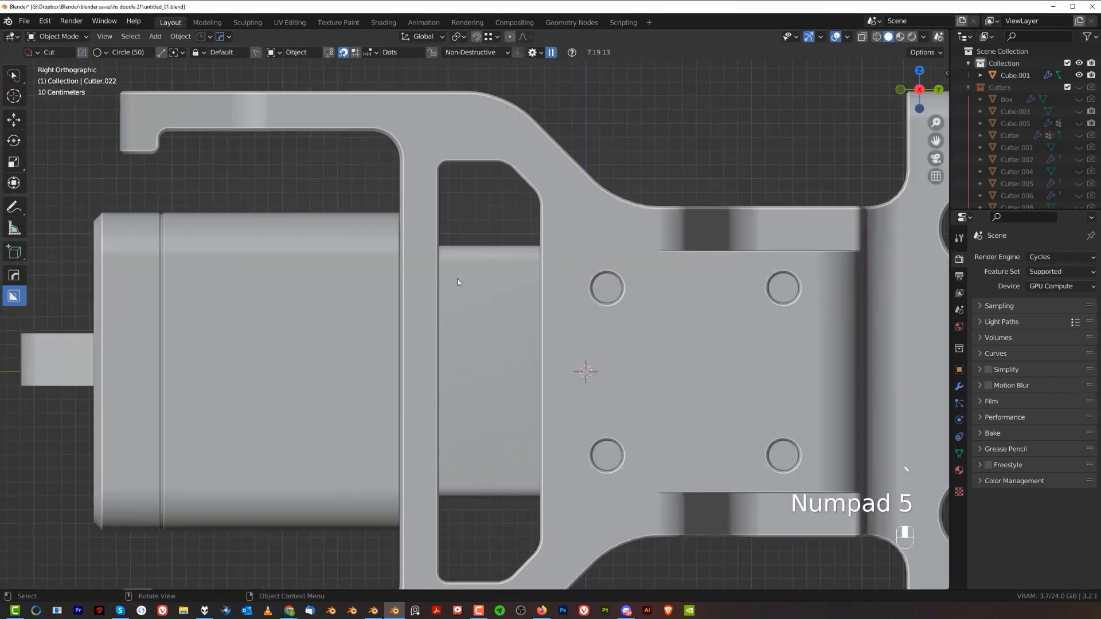
{"action": "scroll", "coordinate": [495, 343], "scroll_direction": "down", "scroll_amount": 2}
{"action": "middle_click_drag", "start_coordinate": [495, 343], "coordinate": [477, 367]}
{"action": "key", "text": "KP_5"}
{"action": "scroll", "coordinate": [471, 302], "scroll_direction": "up", "scroll_amount": 3}
{"action": "scroll", "coordinate": [476, 367], "scroll_direction": "up", "scroll_amount": 1}
{"action": "scroll", "coordinate": [487, 379], "scroll_direction": "down", "scroll_amount": 2}
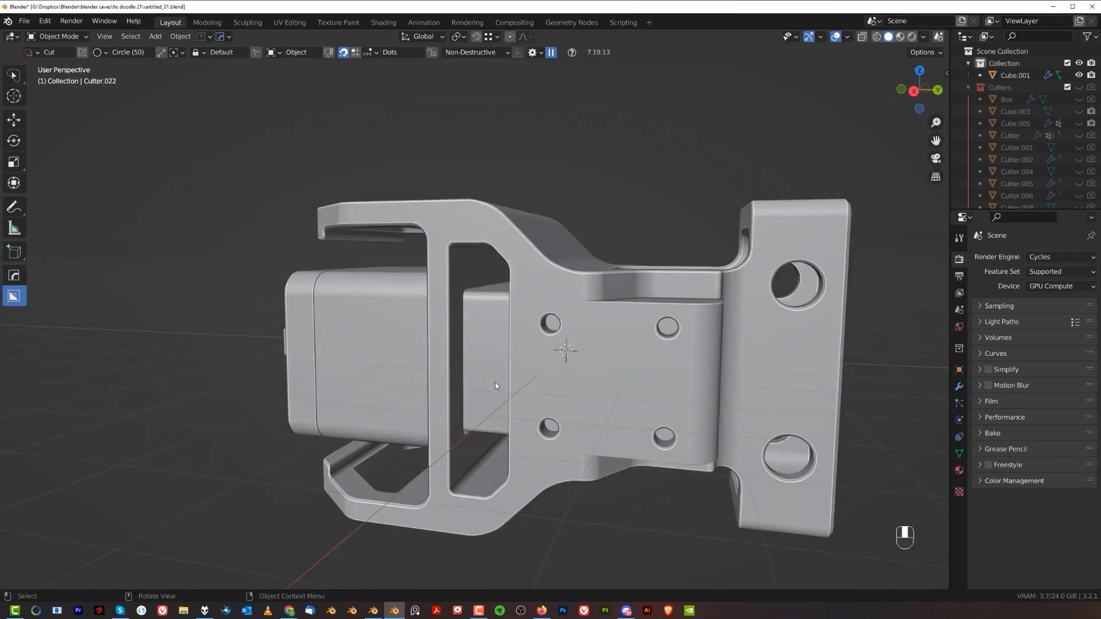
{"action": "key", "text": "KP_Divide"}
{"action": "key", "text": "KP_Divide"}
{"action": "key", "text": "KP_Divide"}
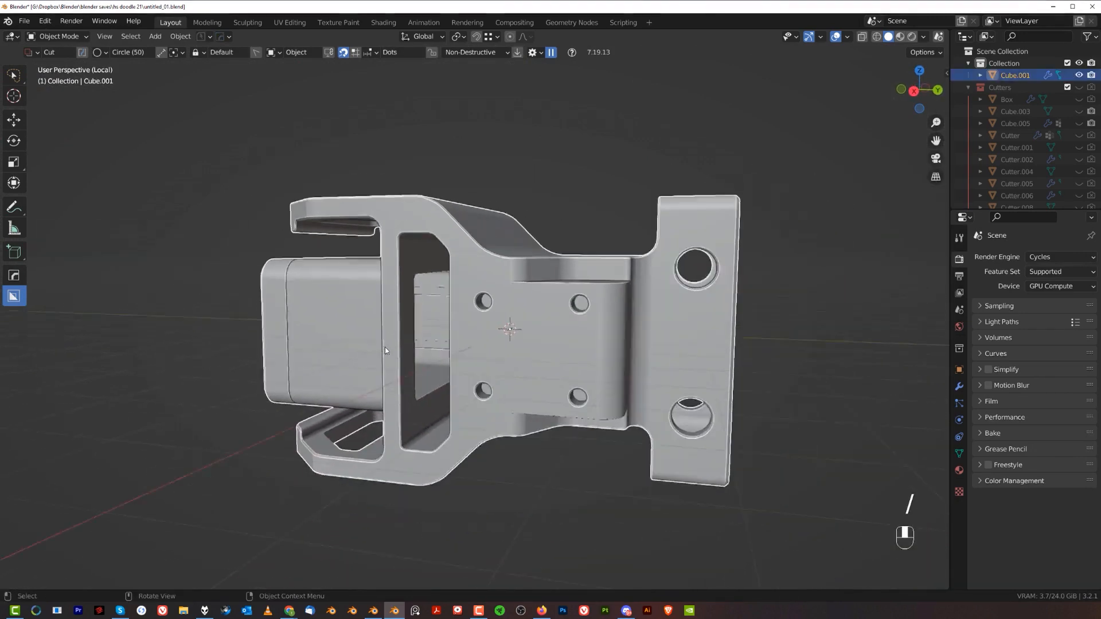
{"action": "scroll", "coordinate": [369, 345], "scroll_direction": "up", "scroll_amount": 2}
{"action": "mouse_move", "coordinate": [393, 338]}
{"action": "middle_mouse_down"}
{"action": "mouse_move", "coordinate": [443, 357]}
{"action": "mouse_move", "coordinate": [394, 343]}
{"action": "middle_mouse_up"}
{"action": "key", "text": "slash"}
{"action": "left_click", "coordinate": [394, 342]}
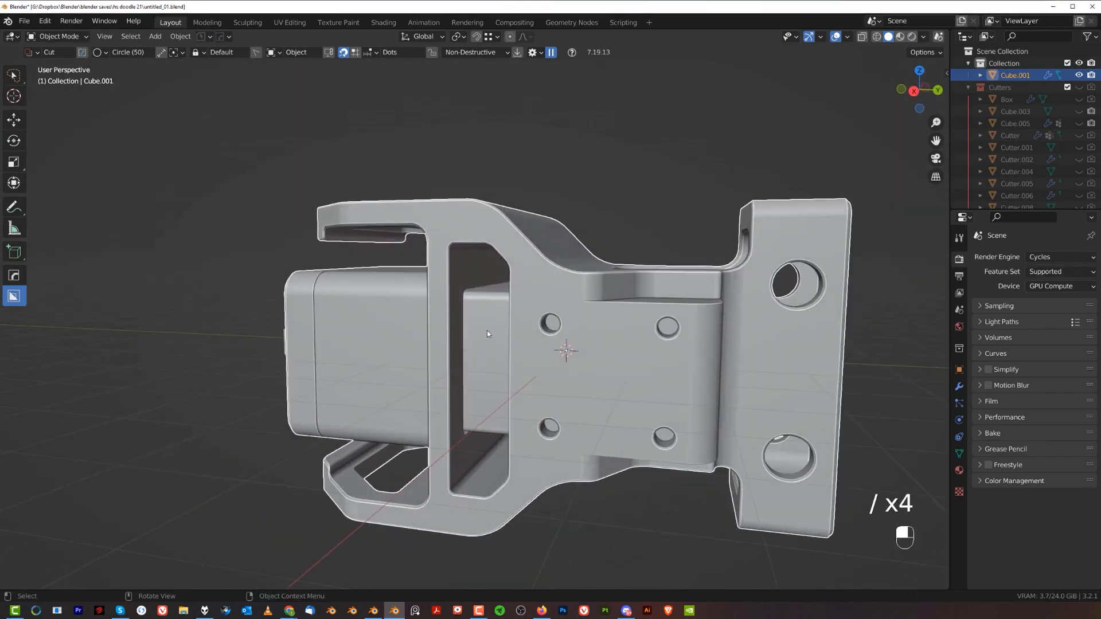
Isolate the inner block, view it straight on from the handle end in orthographic and set the BoxCutter shape to Box.
{"action": "key", "text": "slash"}
{"action": "middle_click_drag", "start_coordinate": [485, 333], "coordinate": [590, 366]}
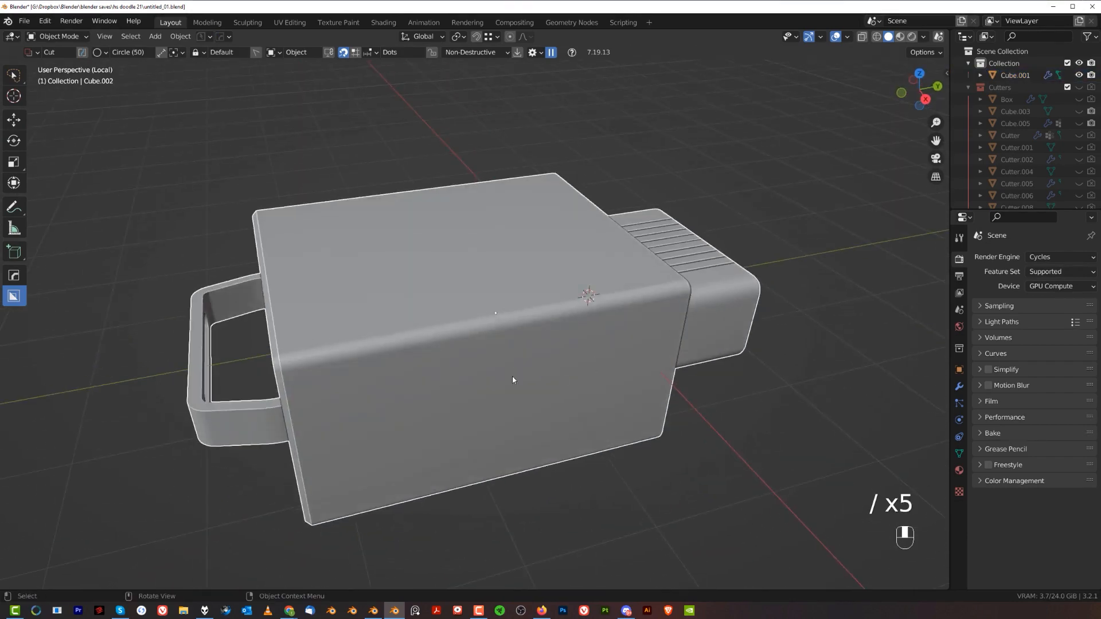
{"action": "middle_click_drag", "start_coordinate": [512, 376], "coordinate": [495, 325]}
{"action": "key", "text": "grave"}
{"action": "left_click", "coordinate": [555, 326]}
{"action": "key", "text": "grave"}
{"action": "left_click", "coordinate": [496, 240]}
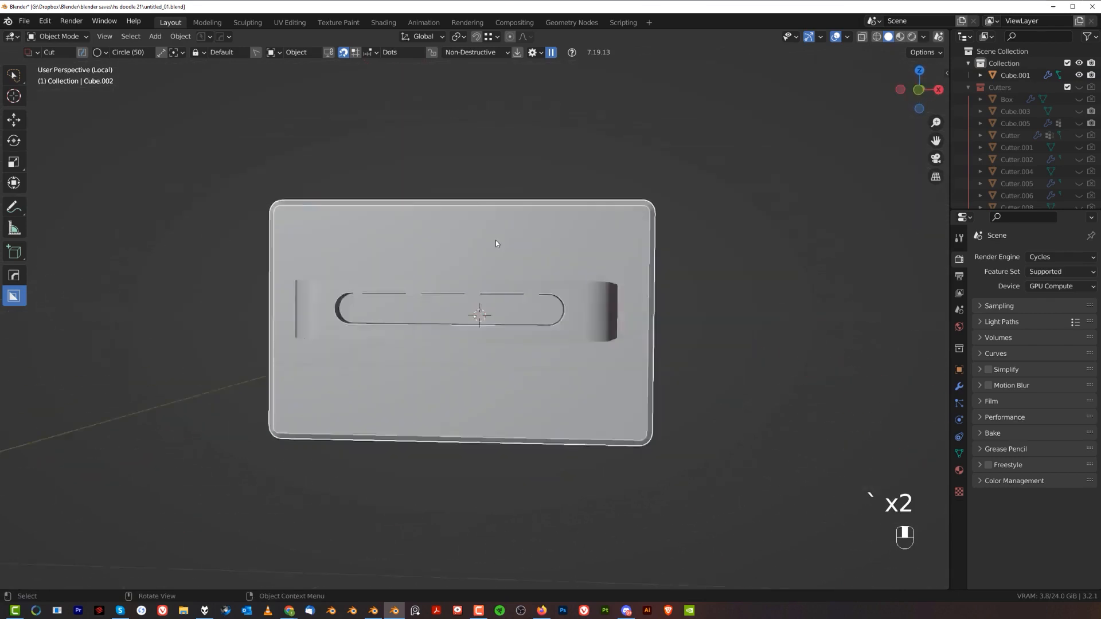
{"action": "key", "text": "KP_5"}
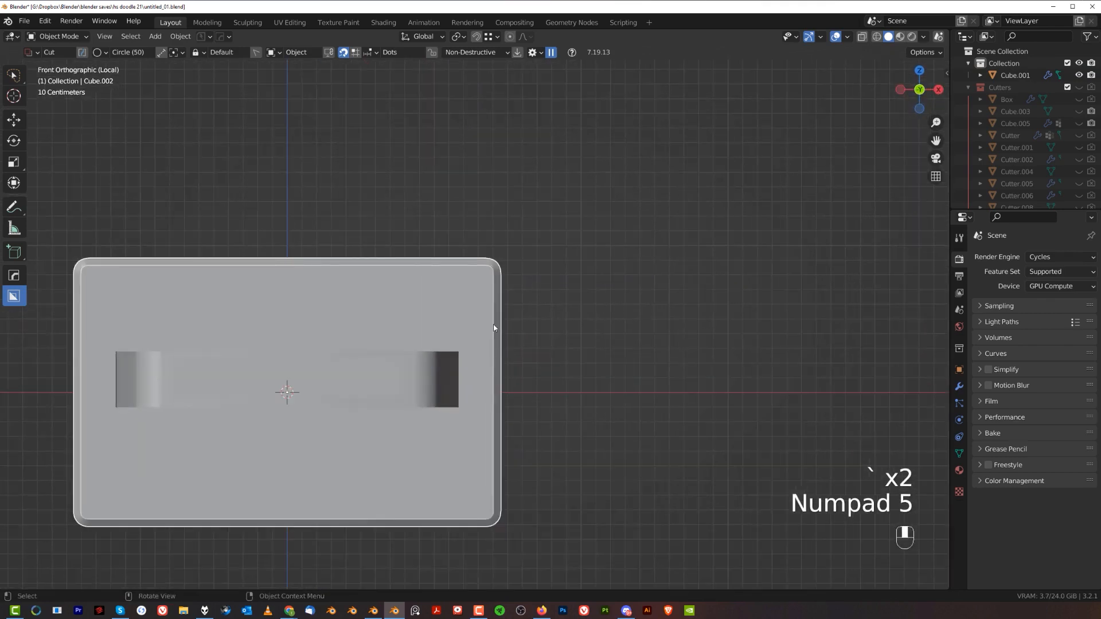
{"action": "key", "text": "d"}
{"action": "left_click", "coordinate": [488, 342]}
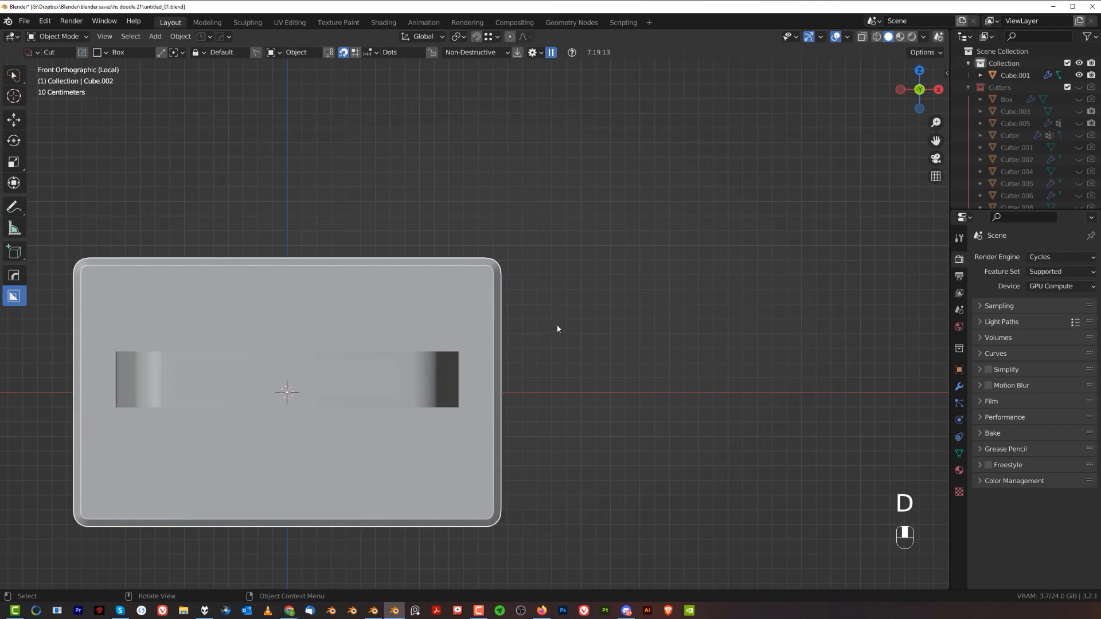
Leave isolation and add a long box-shaped rail cutter beside the inner block, mirrored to both sides, upper and lower.
{"action": "key", "text": "slash"}
{"action": "middle_click_drag", "start_coordinate": [610, 320], "coordinate": [570, 280]}
{"action": "left_click", "coordinate": [577, 322]}
{"action": "scroll", "coordinate": [576, 321], "scroll_direction": "up", "scroll_amount": 3}
{"action": "key", "text": "q"}
{"action": "left_click", "coordinate": [642, 335]}
{"action": "left_click", "coordinate": [640, 335]}
{"action": "left_click", "coordinate": [739, 343]}
{"action": "key", "text": "q"}
{"action": "left_click", "coordinate": [737, 343]}
{"action": "scroll", "coordinate": [737, 343], "scroll_direction": "down", "scroll_amount": 1}
{"action": "left_click", "coordinate": [736, 343]}
Duplicate the rail cutters in place beside the isolated block and try moving the copies along X.
{"action": "key", "text": "KP_Divide"}
{"action": "key", "text": "shift+d"}
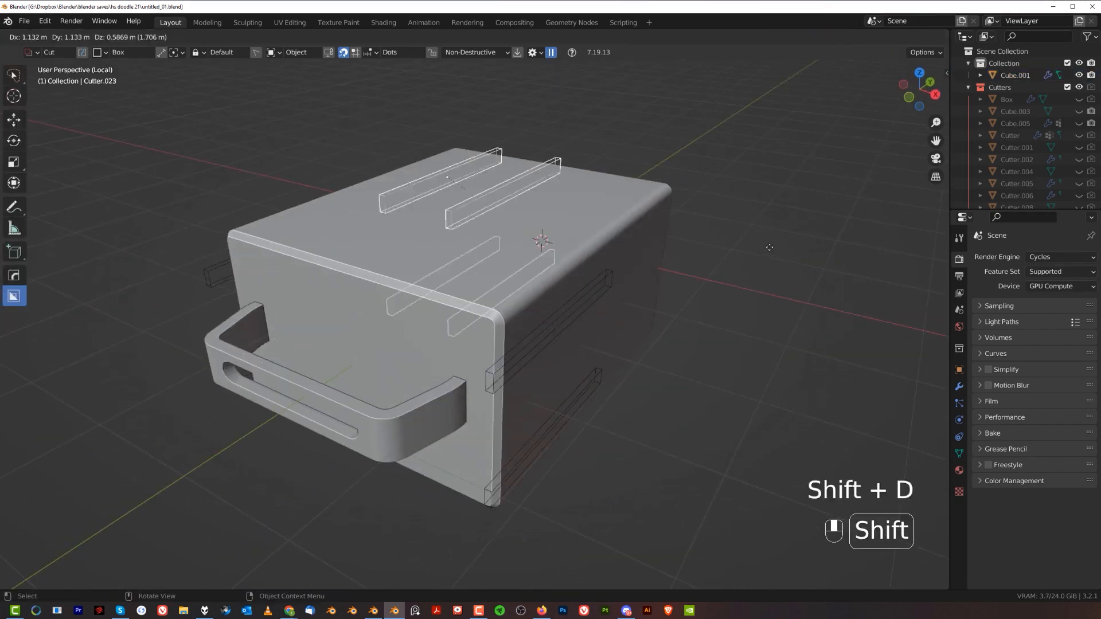
{"action": "right_click", "coordinate": [691, 299]}
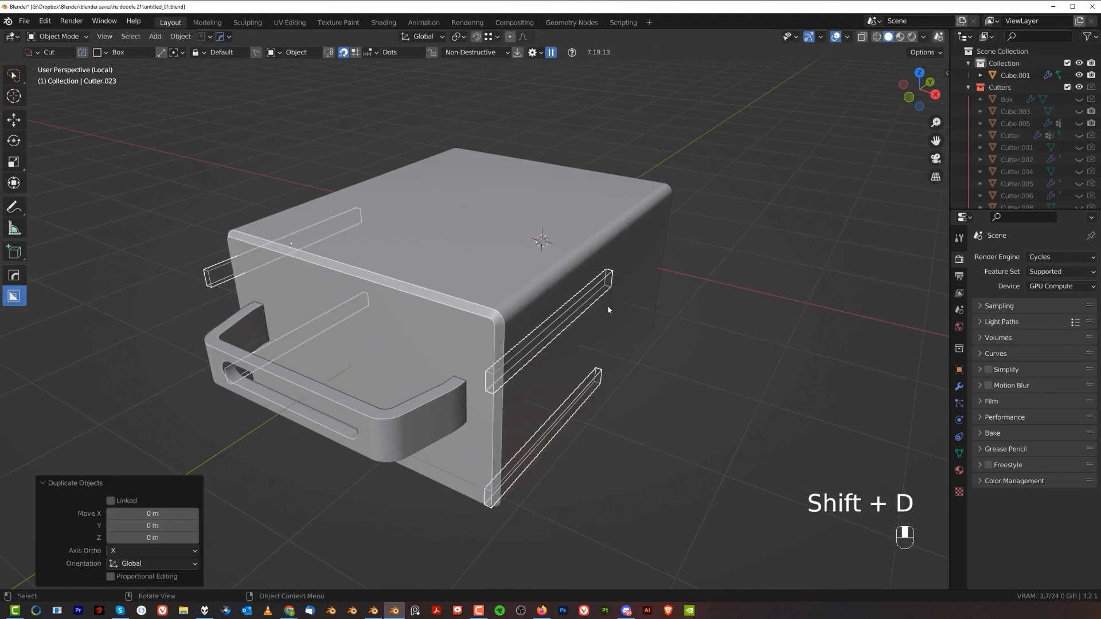
{"action": "key", "text": "g"}
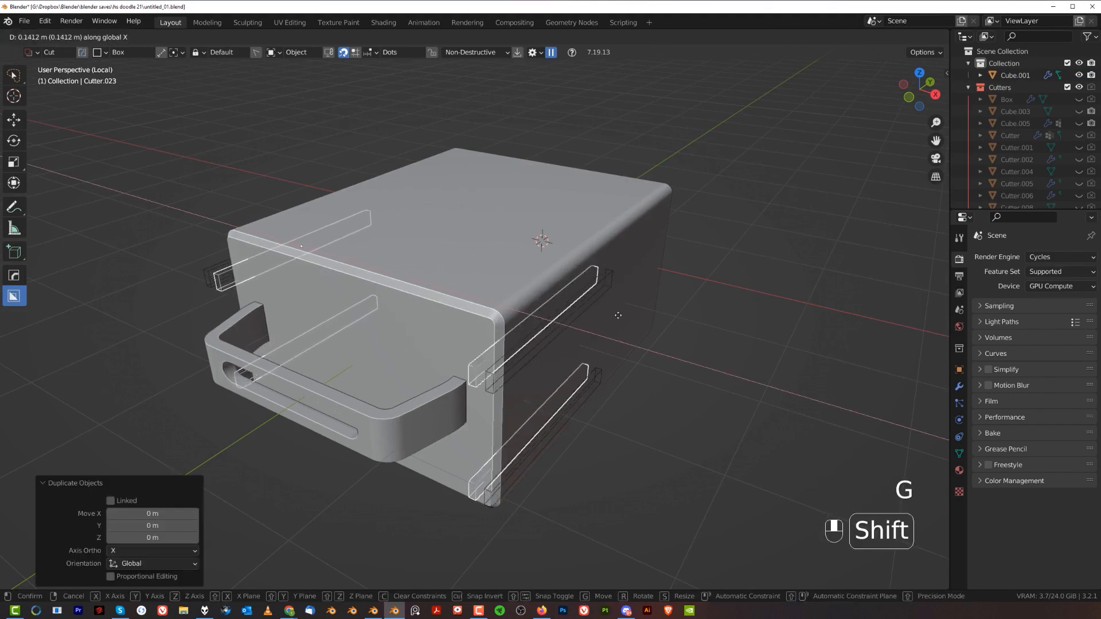
{"action": "left_click", "coordinate": [618, 314]}
Move the duplicated rails' inner face along X in mesh editing so the rails extend into the block.
{"action": "middle_click_drag", "start_coordinate": [618, 315], "coordinate": [736, 332]}
{"action": "key", "text": "g"}
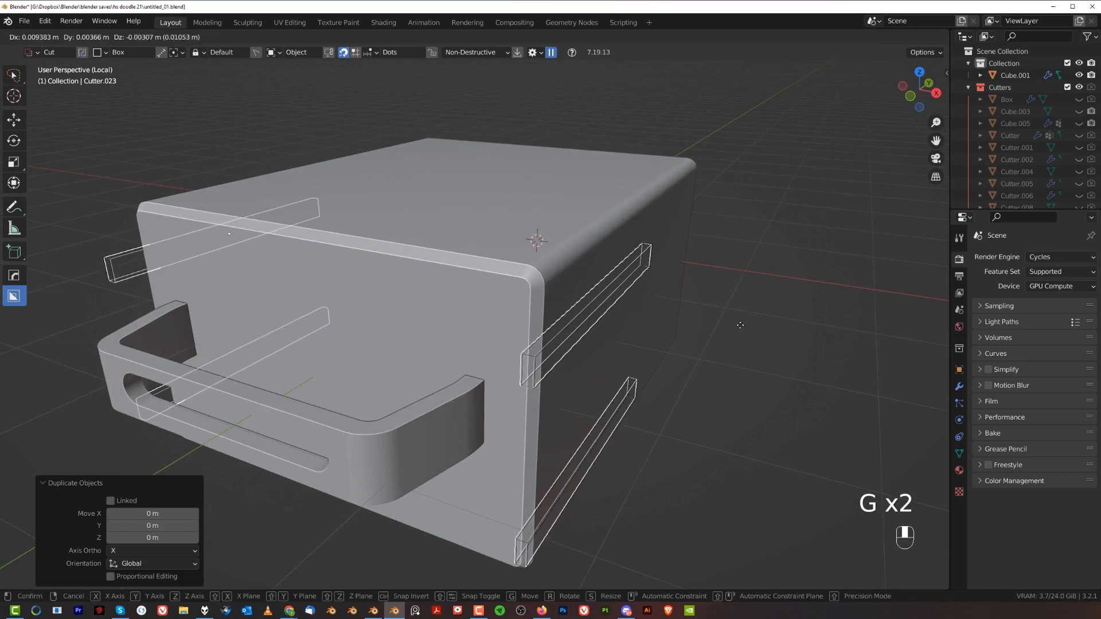
{"action": "key", "text": "shift"}
{"action": "middle_click_drag", "start_coordinate": [797, 335], "coordinate": [205, 286]}
{"action": "key", "text": "Tab"}
{"action": "middle_click_drag", "start_coordinate": [284, 314], "coordinate": [415, 288], "text": "shift"}
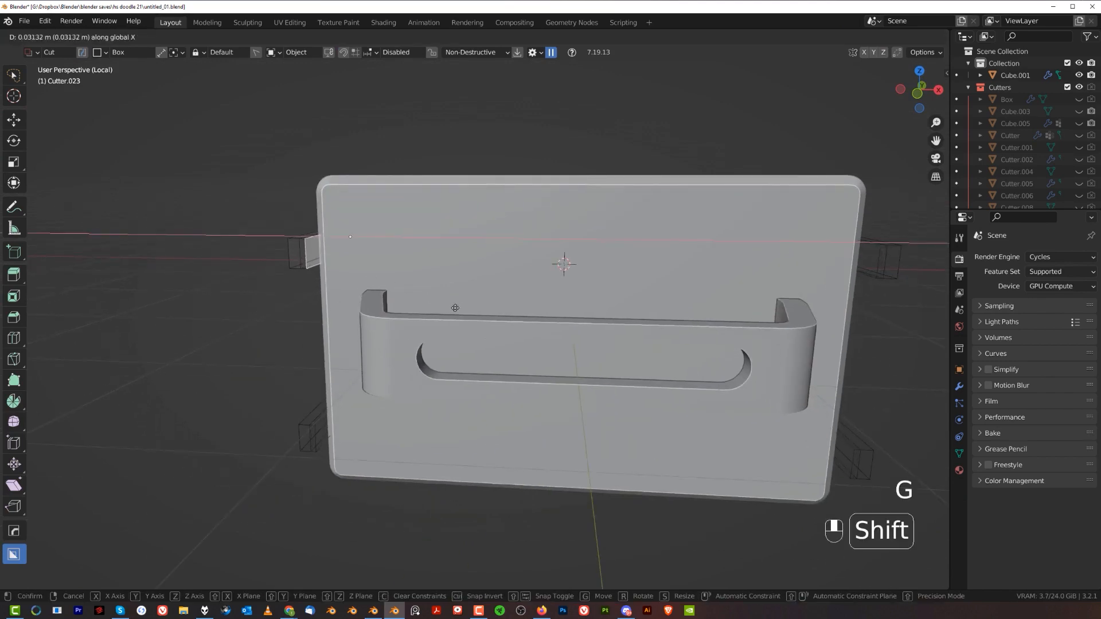
{"action": "left_click", "coordinate": [554, 325]}
Union the extended rails with the inner block using the Hard Ops boolean, hide the cutters and leave isolation.
{"action": "key", "text": "Tab"}
{"action": "left_click", "coordinate": [492, 257], "text": "shift"}
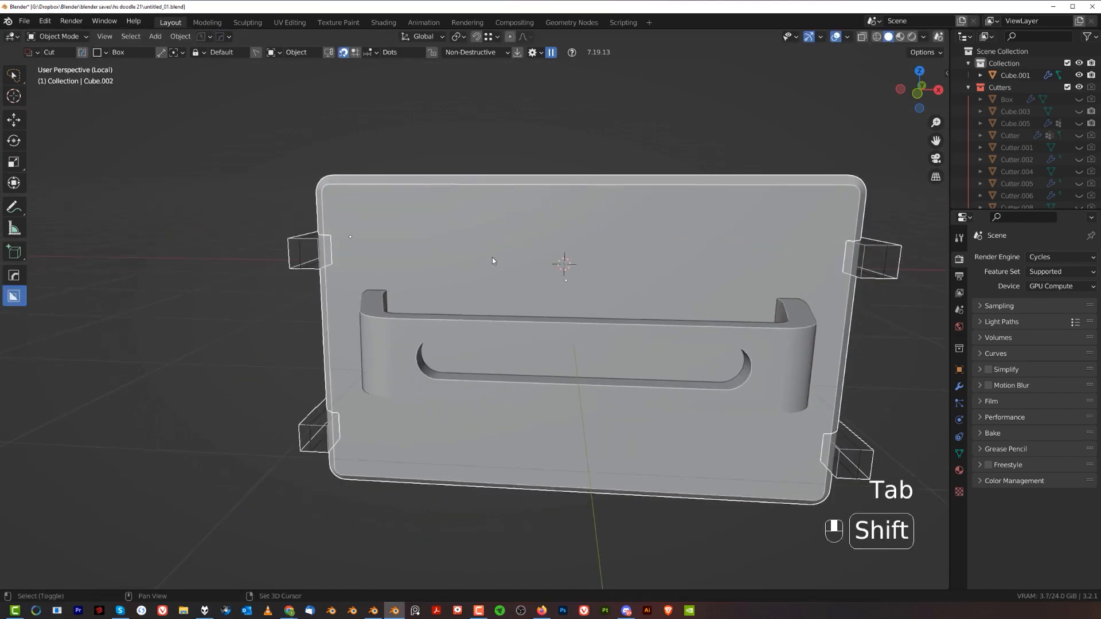
{"action": "key", "text": "q"}
{"action": "mouse_move", "coordinate": [498, 302]}
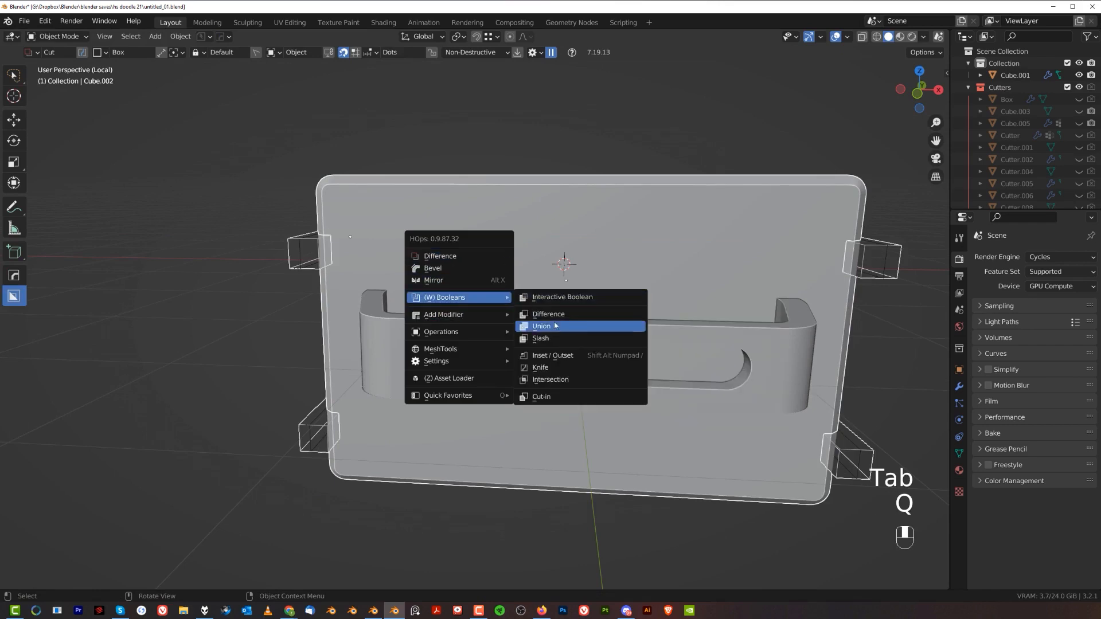
{"action": "left_click", "coordinate": [559, 325]}
{"action": "key", "text": "shift+2"}
{"action": "scroll", "coordinate": [560, 322], "scroll_direction": "down", "scroll_amount": 4}
{"action": "key", "text": "slash"}
{"action": "scroll", "coordinate": [604, 279], "scroll_direction": "down", "scroll_amount": 3}
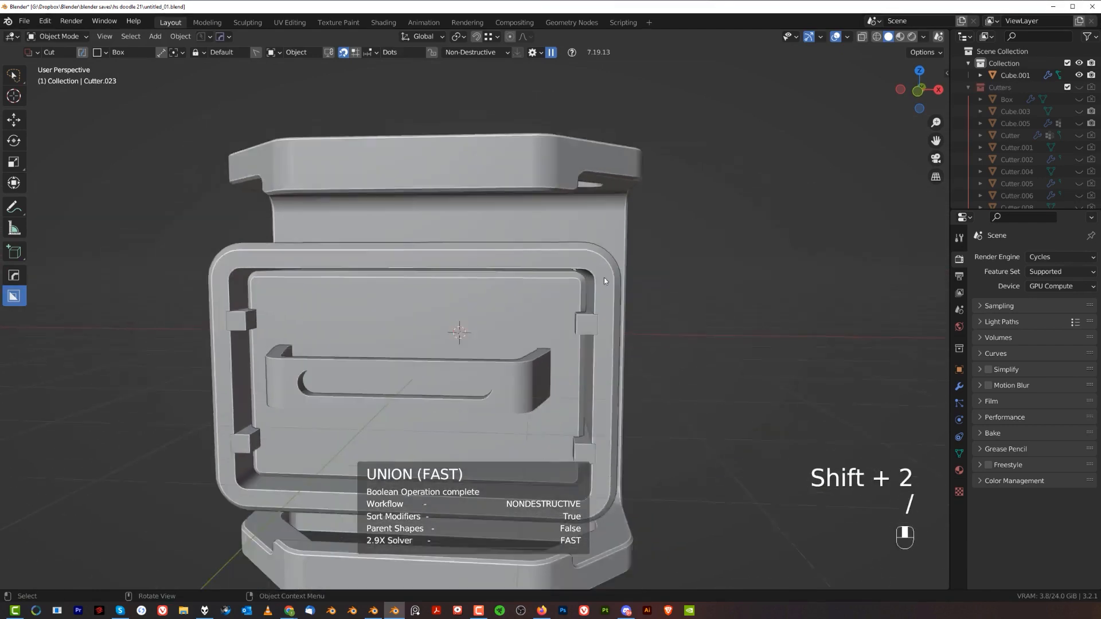
Reveal the inner block's rail cutters through the Hard Ops boolean scroll and move them about 0.24 m along Y, deeper into the frame.
{"action": "middle_click_drag", "start_coordinate": [604, 279], "coordinate": [504, 319]}
{"action": "scroll", "coordinate": [492, 317], "scroll_direction": "up", "scroll_amount": 2}
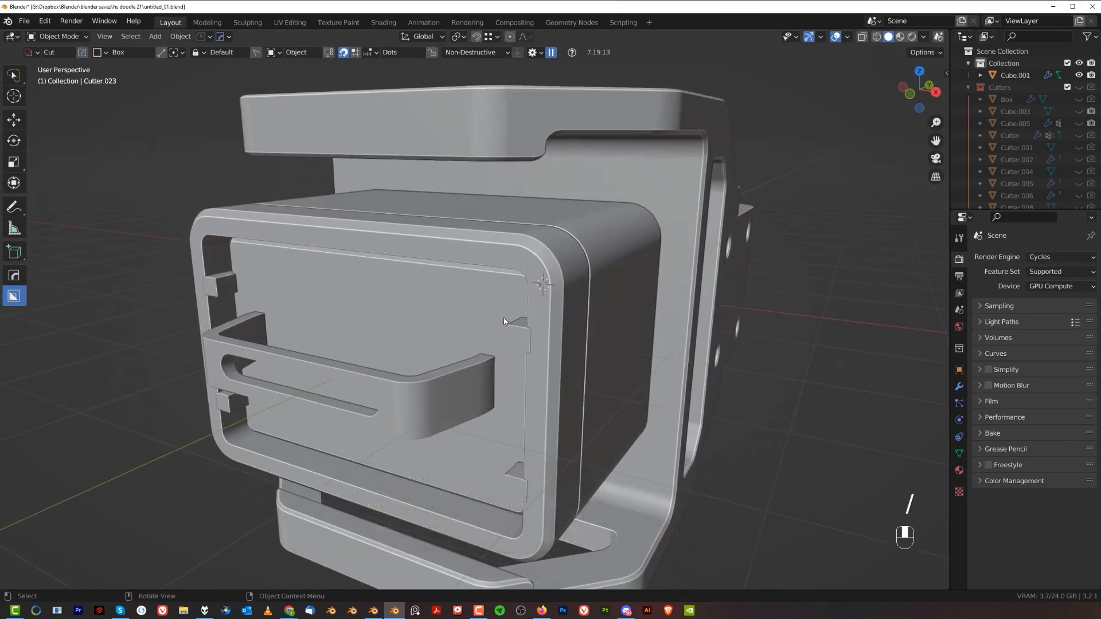
{"action": "left_click", "coordinate": [503, 319]}
{"action": "key", "text": "q"}
{"action": "left_click", "coordinate": [495, 343]}
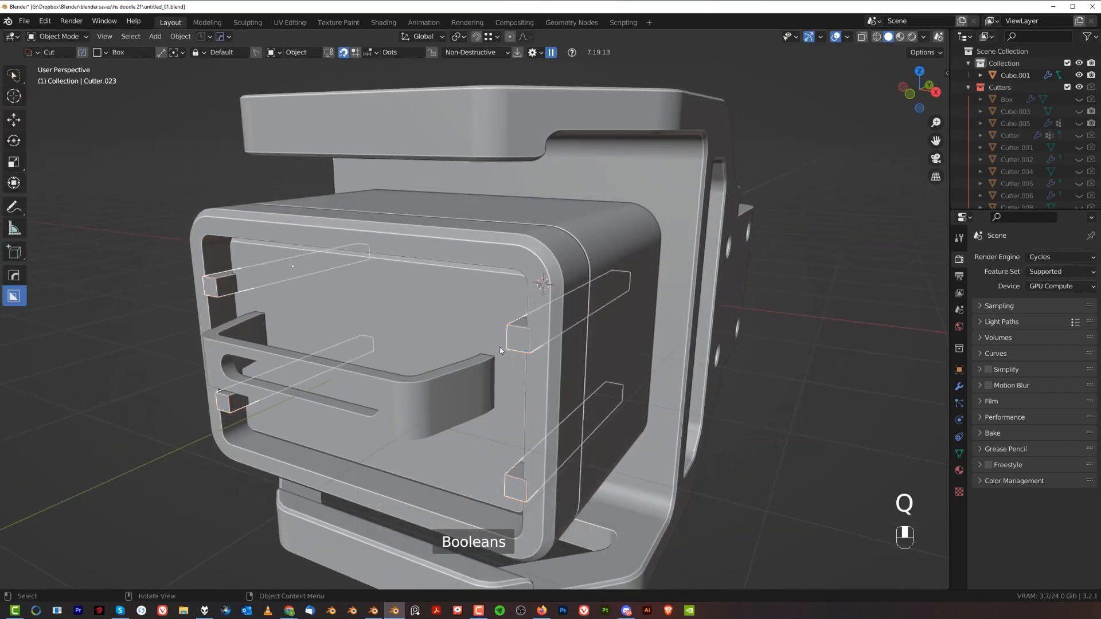
{"action": "key", "text": "g"}
{"action": "middle_click", "coordinate": [502, 348]}
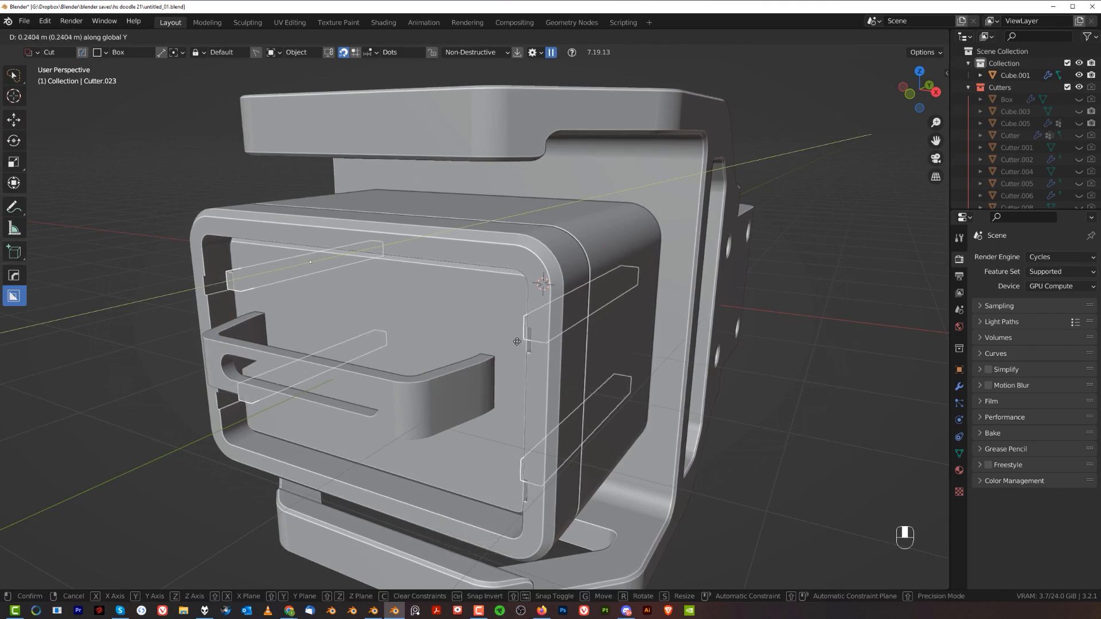
{"action": "left_click", "coordinate": [518, 342]}
{"action": "left_click", "coordinate": [863, 349]}
Examine the shifted rails between the inner block and the surrounding frame from the front and the side.
{"action": "scroll", "coordinate": [688, 351], "scroll_direction": "down", "scroll_amount": 3}
{"action": "middle_click_drag", "start_coordinate": [660, 351], "coordinate": [686, 300]}
{"action": "scroll", "coordinate": [675, 333], "scroll_direction": "up", "scroll_amount": 2}
{"action": "scroll", "coordinate": [698, 353], "scroll_direction": "down", "scroll_amount": 1}
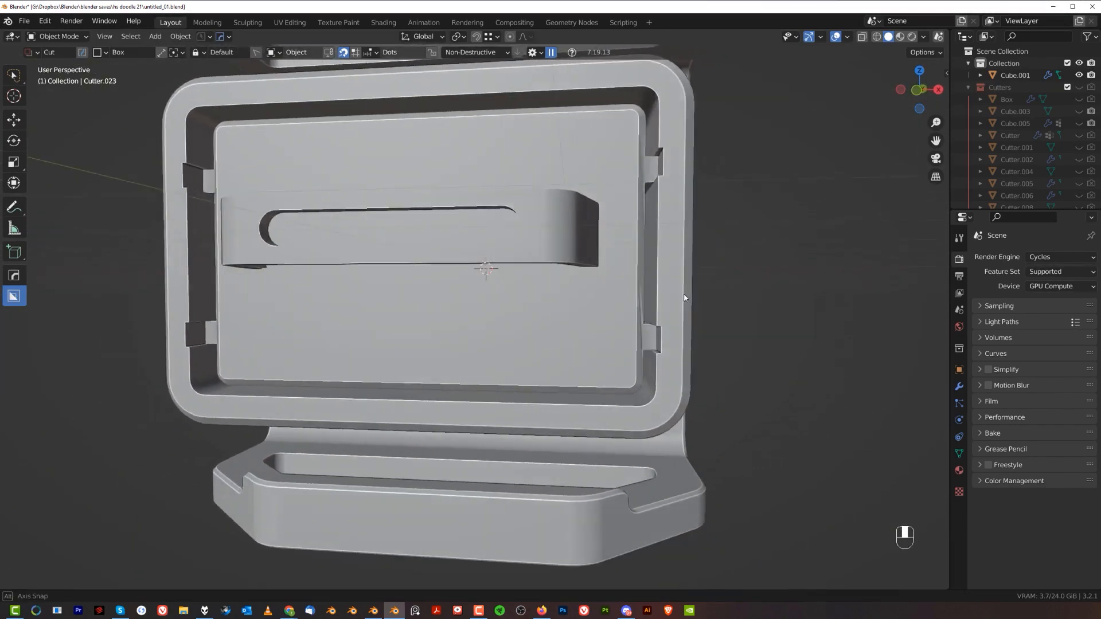
{"action": "key", "text": "grave"}
{"action": "key", "text": "KP_5"}
{"action": "mouse_move", "coordinate": [539, 295]}
{"action": "middle_mouse_down"}
{"action": "mouse_move", "coordinate": [525, 308]}
{"action": "mouse_move", "coordinate": [418, 302]}
{"action": "mouse_move", "coordinate": [519, 284]}
{"action": "mouse_move", "coordinate": [535, 302]}
{"action": "middle_mouse_up"}
{"action": "key", "text": "KP_5"}
Cut a wedge box about 0.44 by 0.13, extruded about 0.44, into the inner block's upper edge seen through the side opening.
{"action": "left_click", "coordinate": [486, 270]}
{"action": "scroll", "coordinate": [485, 271], "scroll_direction": "up", "scroll_amount": 2}
{"action": "key", "text": "d"}
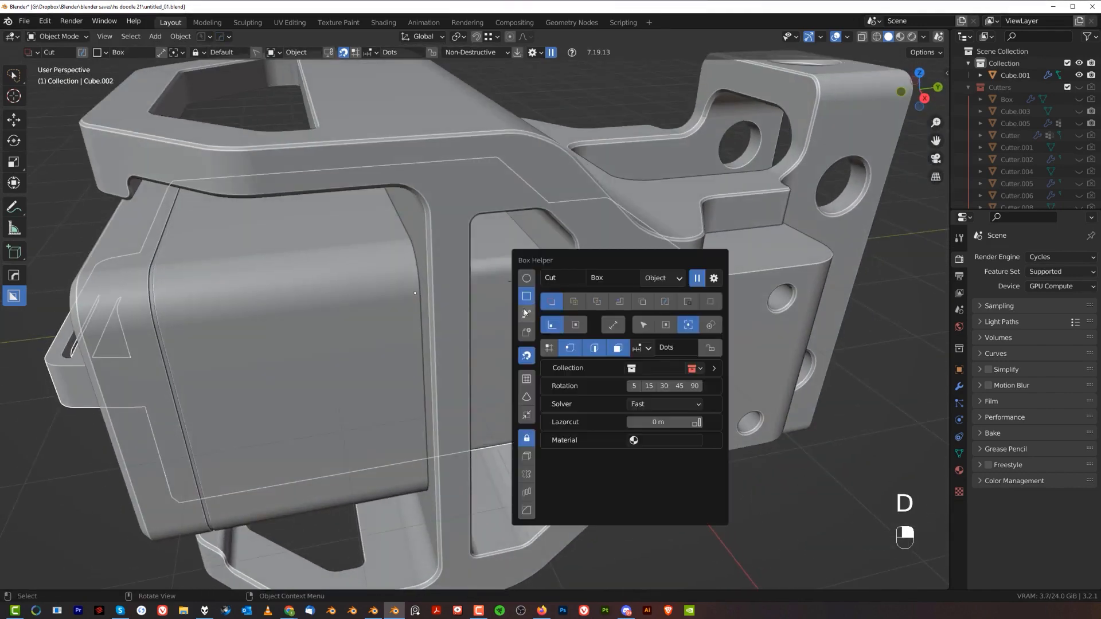
{"action": "left_click", "coordinate": [526, 300]}
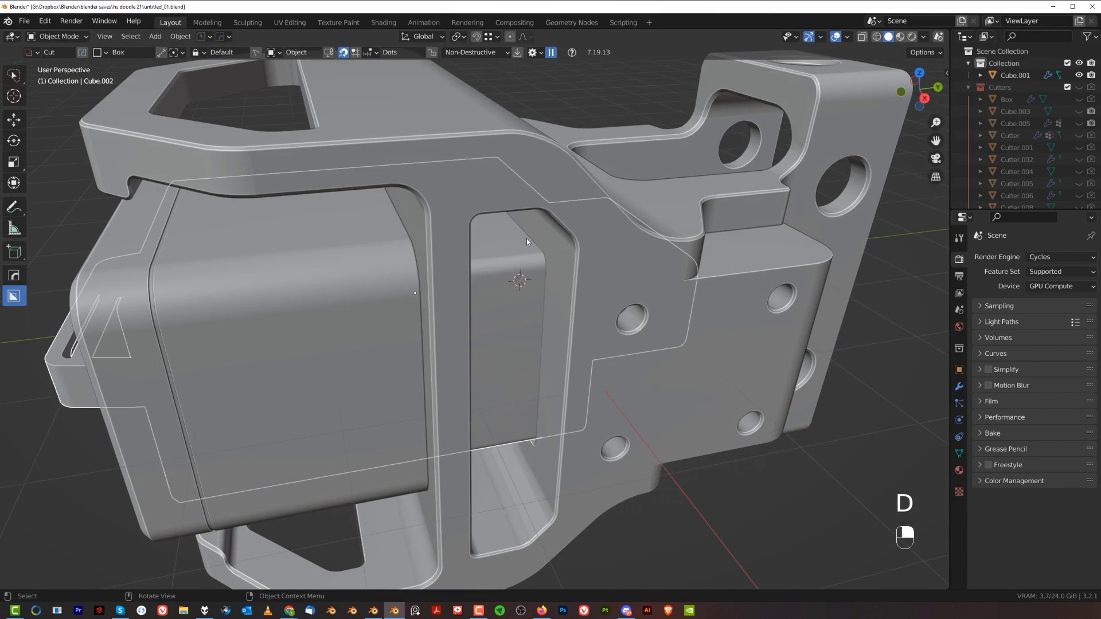
{"action": "left_click_drag", "start_coordinate": [529, 251], "coordinate": [531, 272]}
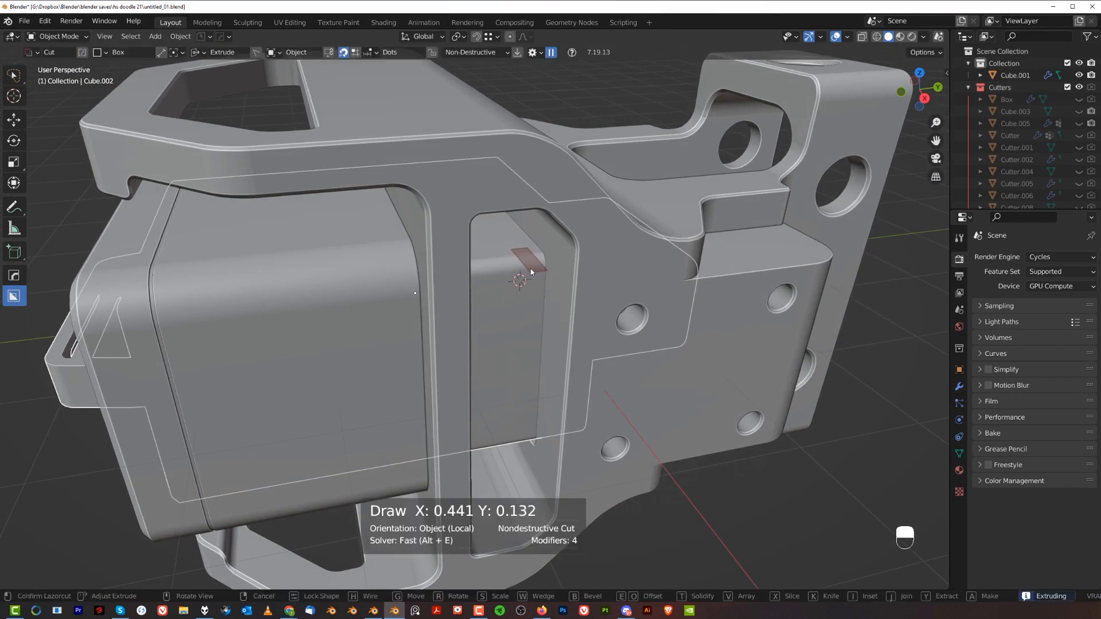
{"action": "key", "text": "w"}
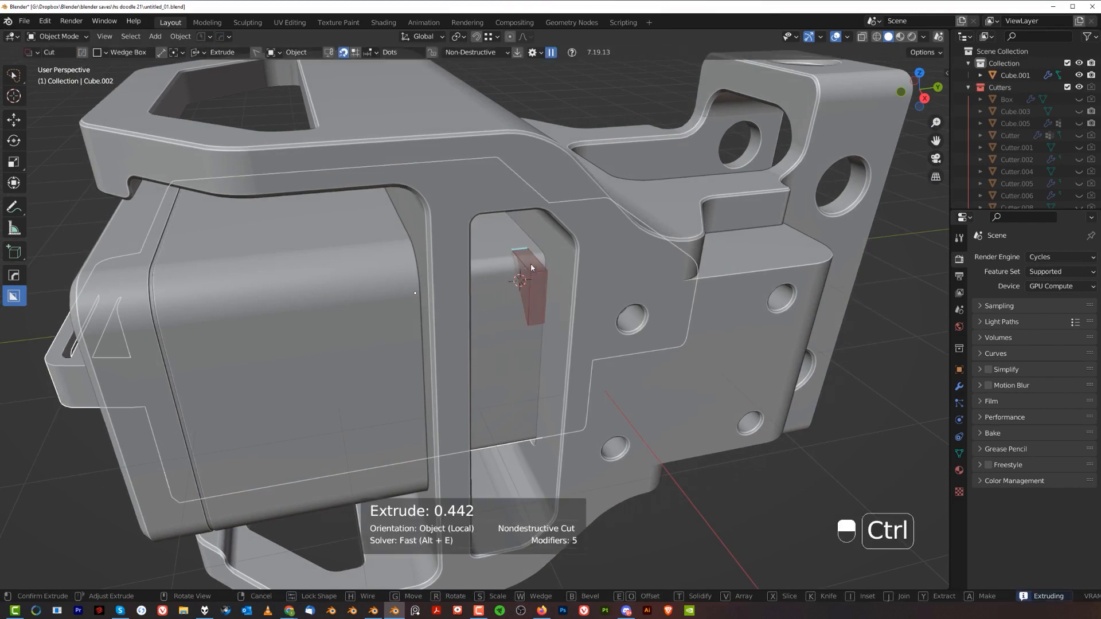
{"action": "scroll", "coordinate": [533, 265], "scroll_direction": "up", "scroll_amount": 3}
{"action": "scroll", "coordinate": [516, 281], "scroll_direction": "down", "scroll_amount": 7}
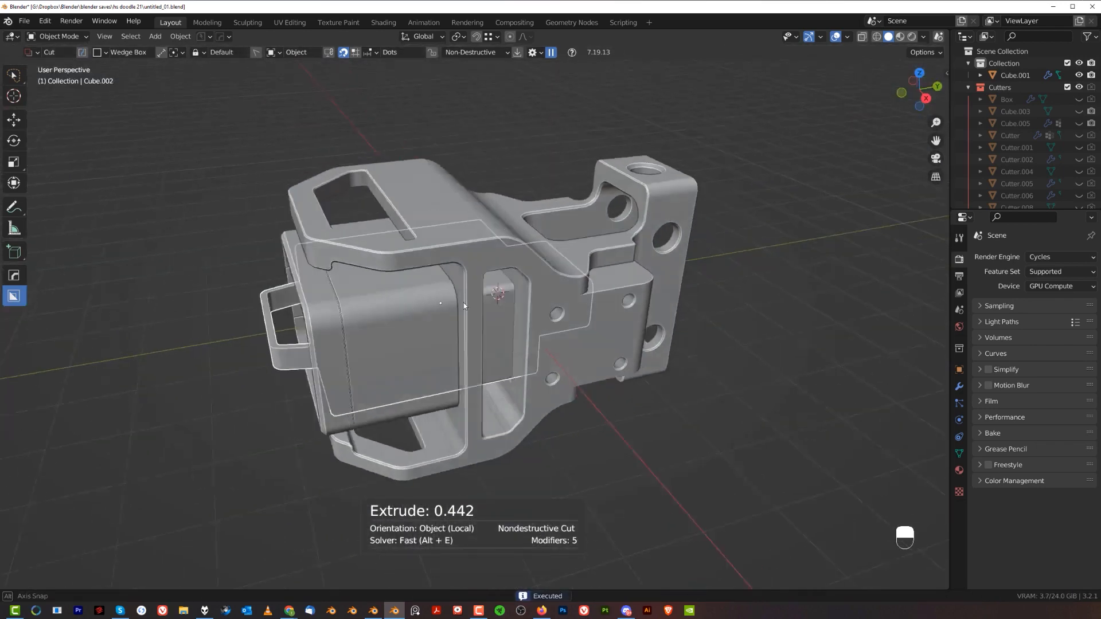
Cut another wedge box, extruded about 0.62, into the inner block's upper edge through the opening on the opposite side.
{"action": "middle_click_drag", "start_coordinate": [463, 303], "coordinate": [692, 286]}
{"action": "scroll", "coordinate": [455, 300], "scroll_direction": "up", "scroll_amount": 5}
{"action": "middle_click_drag", "start_coordinate": [454, 302], "coordinate": [539, 312], "text": "shift"}
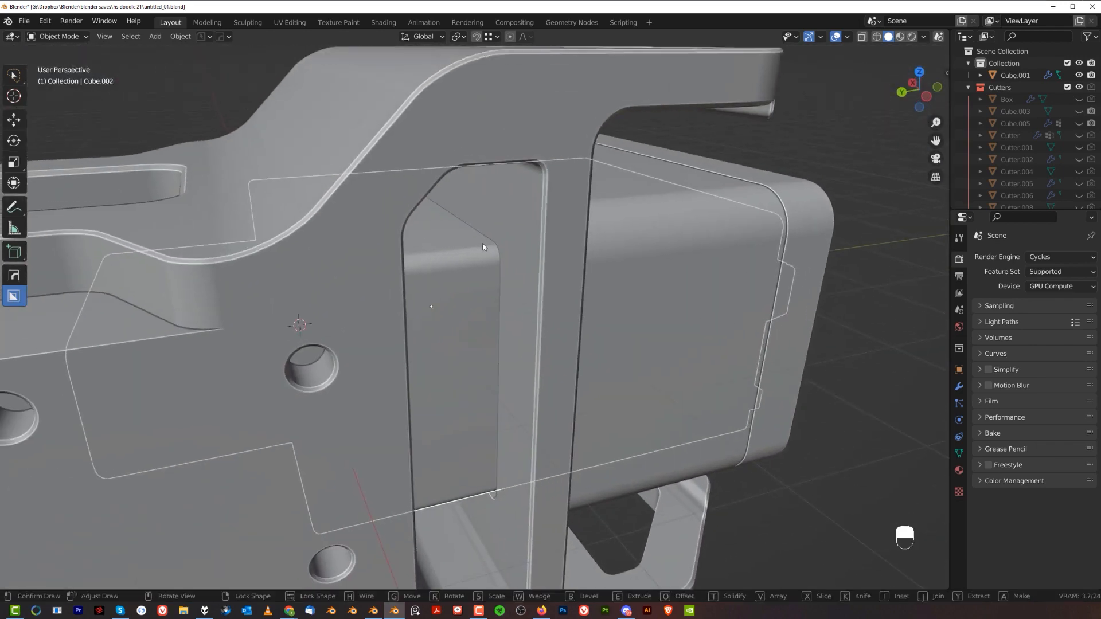
{"action": "mouse_move", "coordinate": [481, 238]}
{"action": "left_mouse_down"}
{"action": "mouse_move", "coordinate": [491, 270]}
{"action": "mouse_move", "coordinate": [500, 268]}
{"action": "left_mouse_up"}
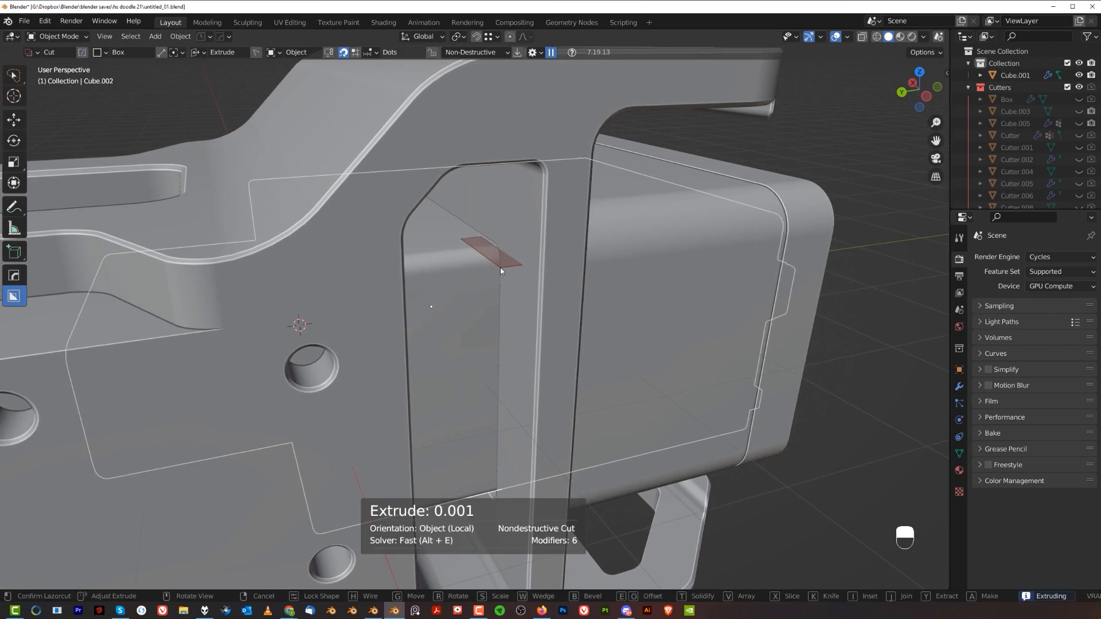
{"action": "key", "text": "ctrl"}
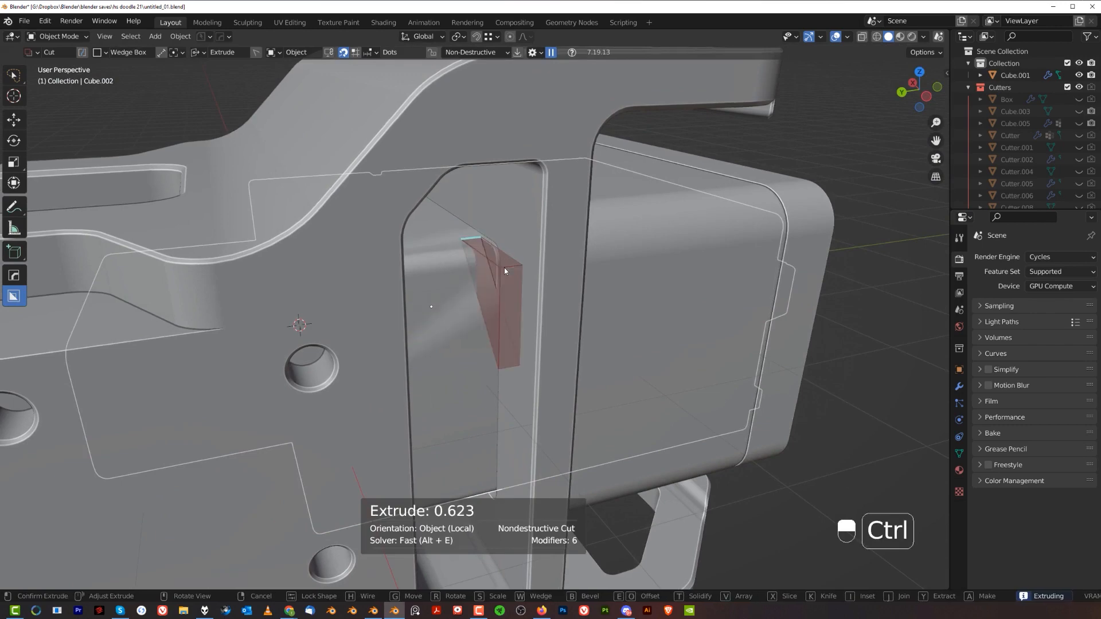
{"action": "left_click", "coordinate": [504, 267]}
Reveal the second wedge cutter, move it about 0.11 m along X and scale it to 0.271 along Y.
{"action": "mouse_move", "coordinate": [514, 267]}
{"action": "middle_mouse_down"}
{"action": "mouse_move", "coordinate": [525, 257]}
{"action": "mouse_move", "coordinate": [504, 278]}
{"action": "mouse_move", "coordinate": [517, 286]}
{"action": "middle_mouse_up"}
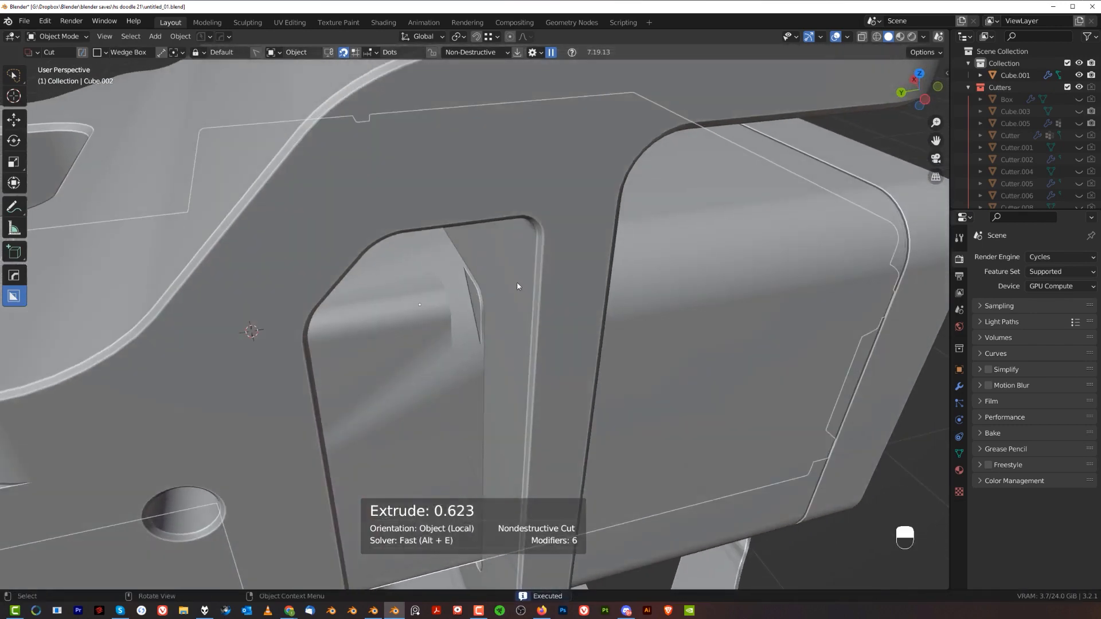
{"action": "key", "text": "q"}
{"action": "left_click", "coordinate": [464, 288]}
{"action": "left_click", "coordinate": [462, 281]}
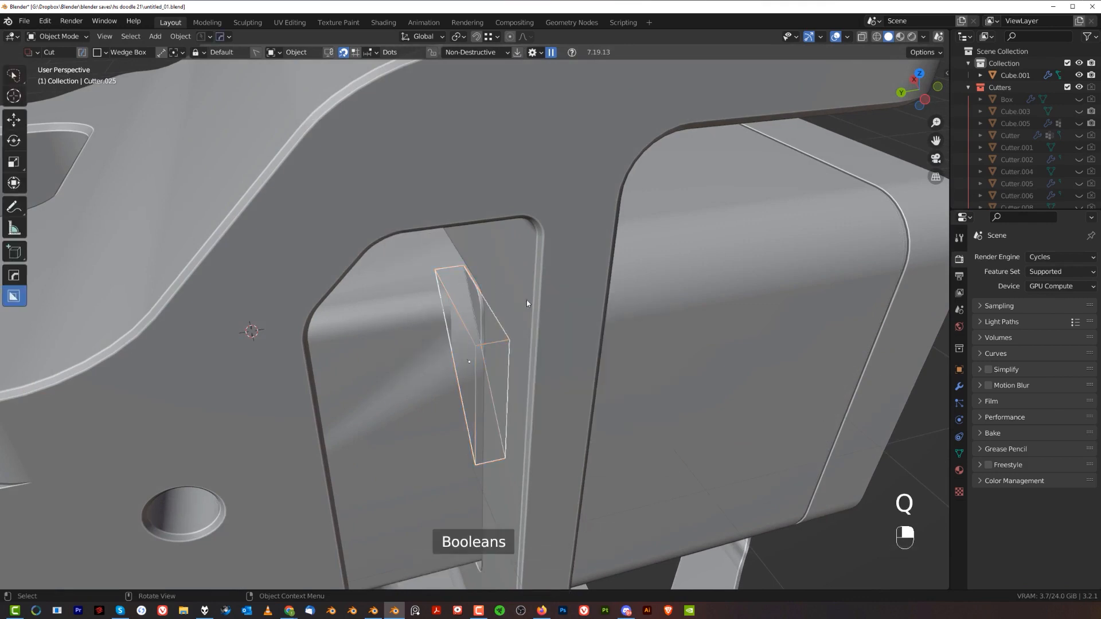
{"action": "key", "text": "g"}
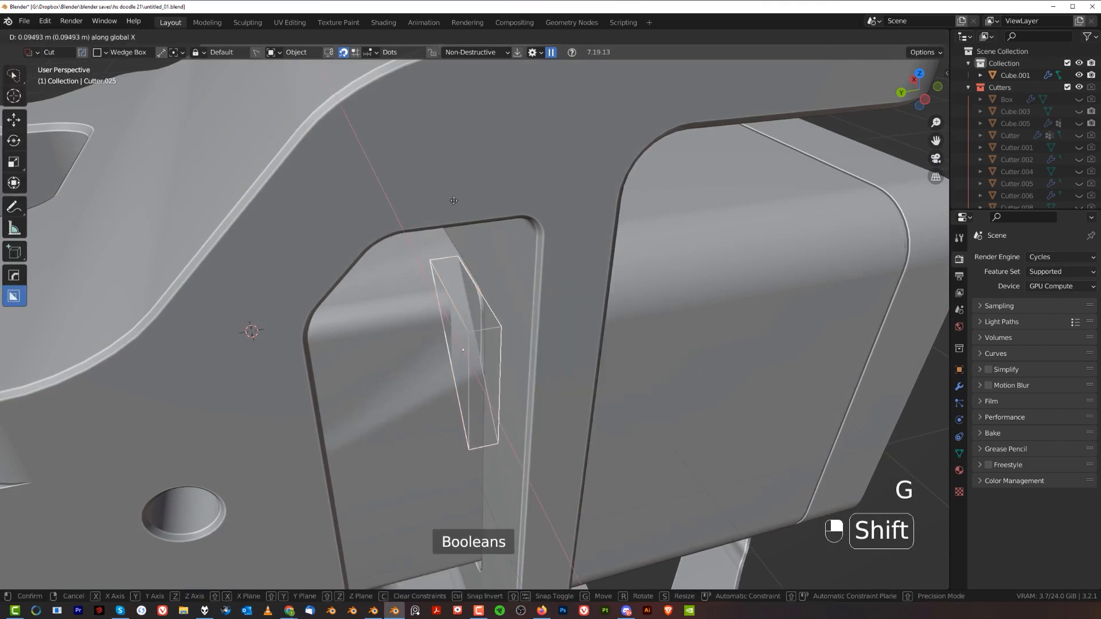
{"action": "left_click", "coordinate": [445, 191]}
{"action": "key", "text": "s"}
{"action": "key", "text": "y"}
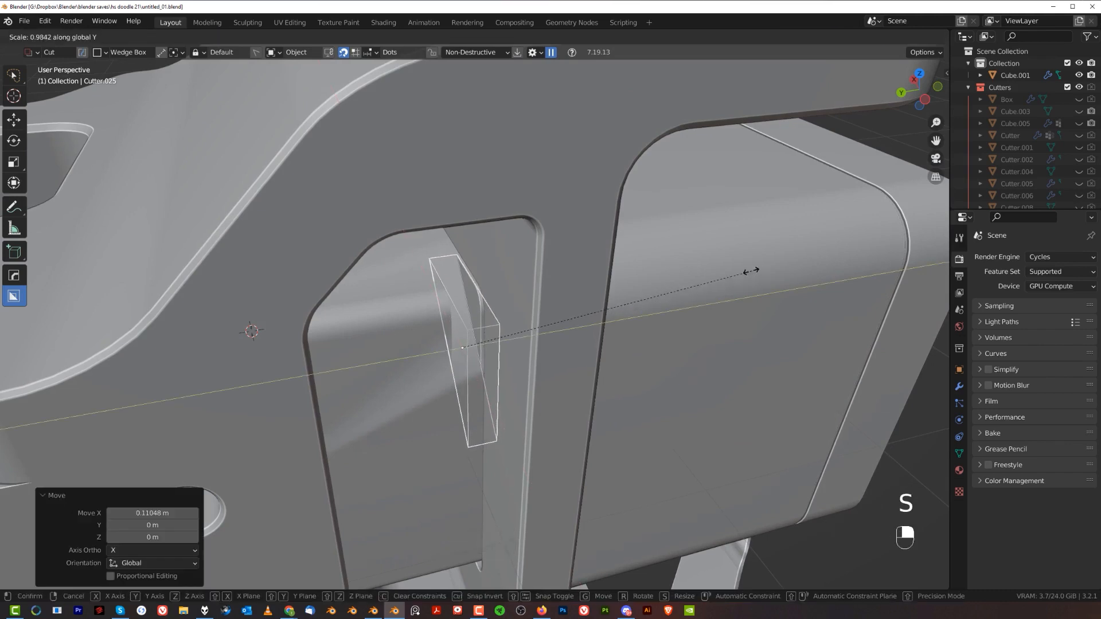
{"action": "left_click", "coordinate": [529, 297]}
Array the thin wedge cutter twice along Y with an offset of about -2.193 and hide the cutters.
{"action": "middle_click_drag", "start_coordinate": [542, 305], "coordinate": [545, 281]}
{"action": "key", "text": "q"}
{"action": "left_click", "coordinate": [542, 298]}
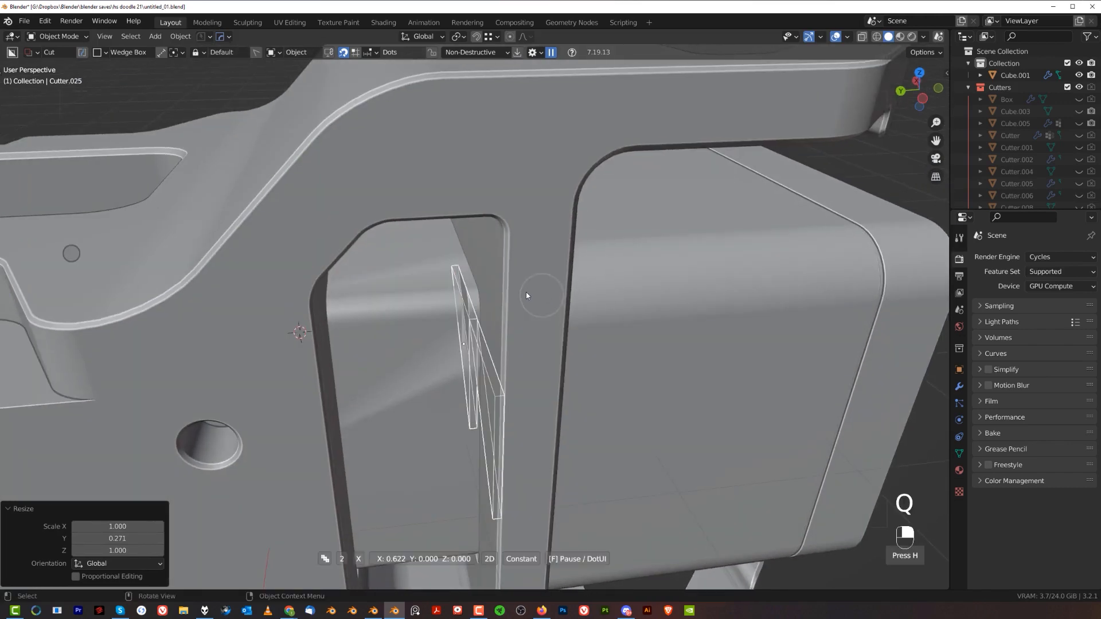
{"action": "key", "text": "y"}
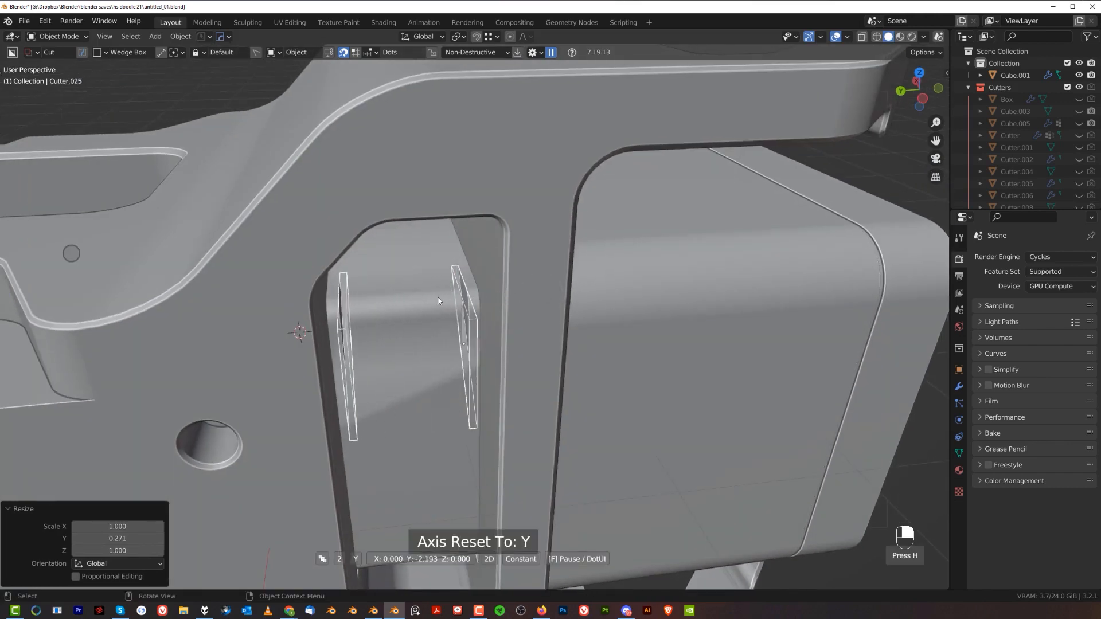
{"action": "left_click", "coordinate": [436, 299]}
{"action": "key", "text": "shift+2"}
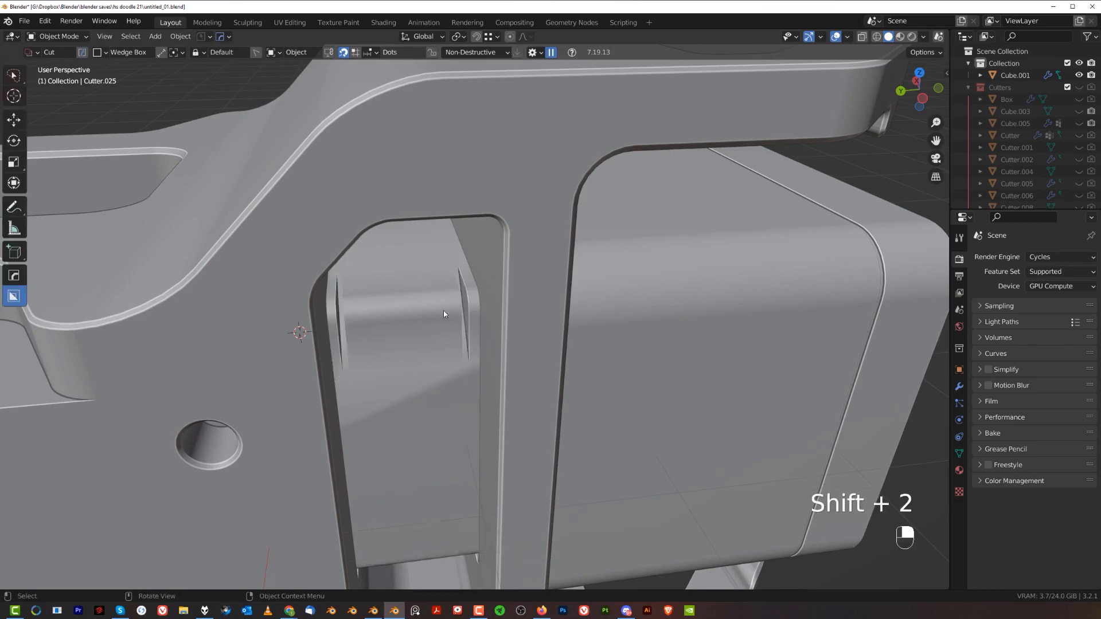
{"action": "scroll", "coordinate": [442, 311], "scroll_direction": "down", "scroll_amount": 4}
{"action": "key", "text": "q"}
{"action": "left_click", "coordinate": [456, 312], "text": "ctrl"}
{"action": "middle_click_drag", "start_coordinate": [455, 308], "coordinate": [726, 290]}
{"action": "scroll", "coordinate": [405, 278], "scroll_direction": "down", "scroll_amount": 3}
{"action": "key", "text": "ctrl+z"}
{"action": "key", "text": "ctrl+z"}
Mirror the inner block's wedge notches vertically onto its lower edge, hide the cutters and return to Object Mode.
{"action": "scroll", "coordinate": [631, 241], "scroll_direction": "up", "scroll_amount": 2}
{"action": "middle_click_drag", "start_coordinate": [625, 230], "coordinate": [584, 242]}
{"action": "key", "text": "alt+x"}
{"action": "middle_click_drag", "start_coordinate": [604, 403], "coordinate": [581, 343]}
{"action": "key", "text": "shift+2"}
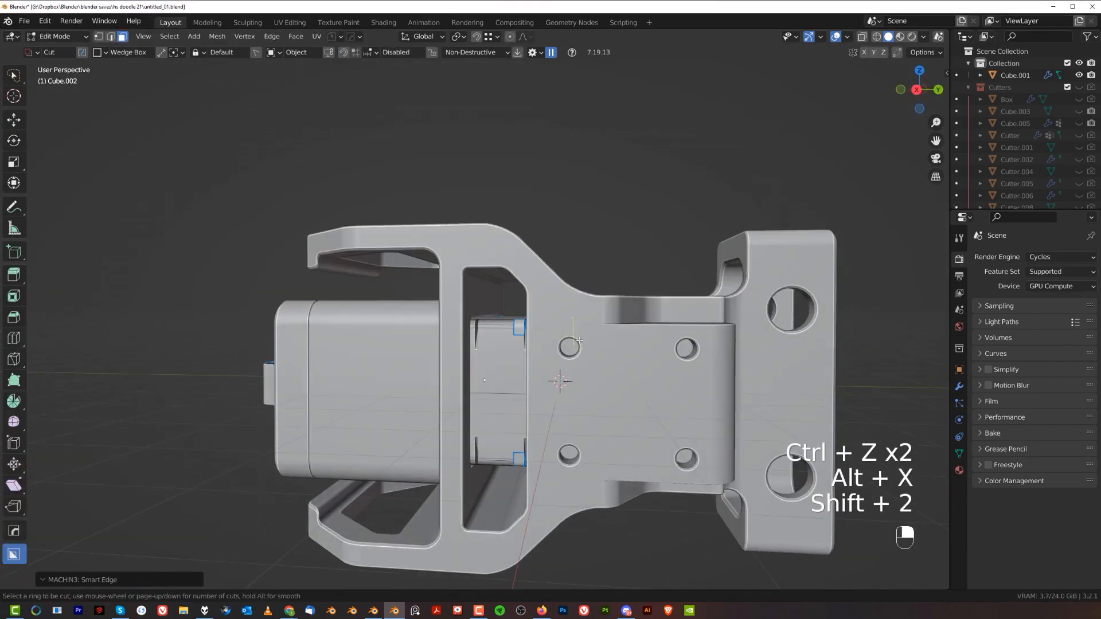
{"action": "key", "text": "Tab"}
{"action": "middle_click_drag", "start_coordinate": [587, 295], "coordinate": [675, 337]}
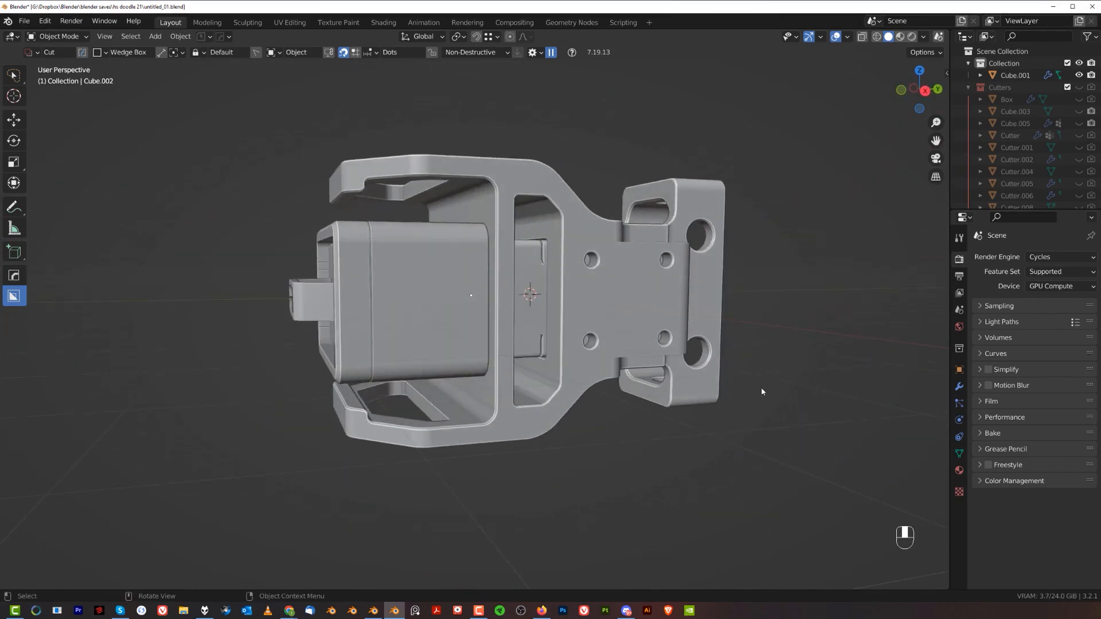
Examine the notched inner block and the surrounding body in the right orthographic view.
{"action": "middle_click_drag", "start_coordinate": [613, 374], "coordinate": [659, 322]}
{"action": "key", "text": "grave"}
{"action": "left_click", "coordinate": [769, 295]}
{"action": "key", "text": "KP_5"}
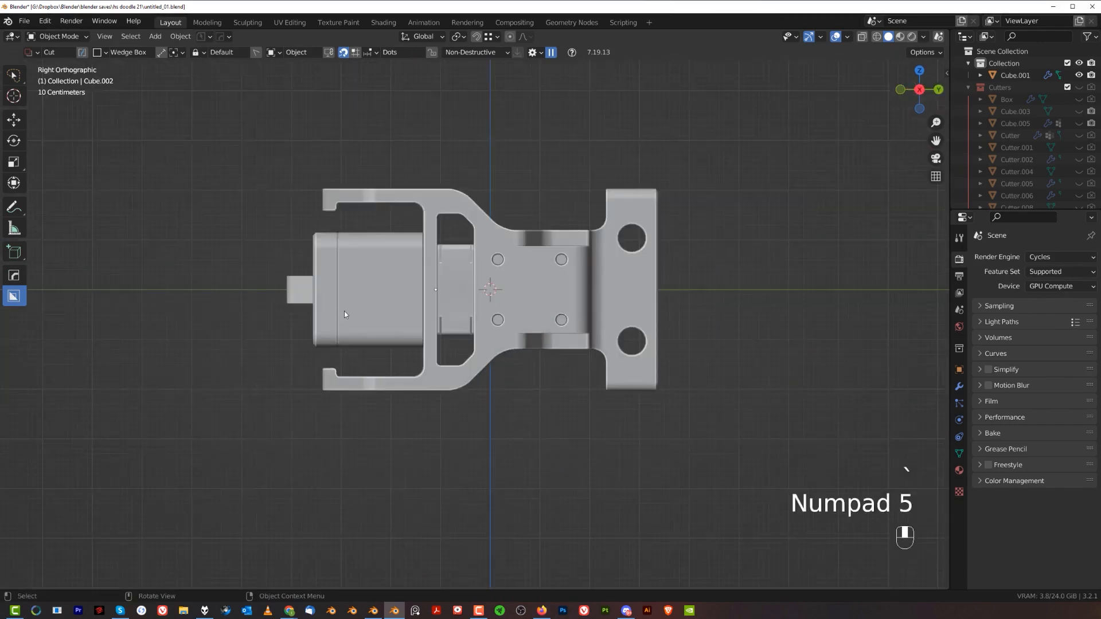
{"action": "middle_click_drag", "start_coordinate": [377, 289], "coordinate": [469, 331], "text": "shift"}
{"action": "scroll", "coordinate": [469, 331], "scroll_direction": "up", "scroll_amount": 4}
{"action": "scroll", "coordinate": [469, 330], "scroll_direction": "up", "scroll_amount": 1}
Bevel the main body's edge loop where the front housing meets the frame wall, one segment about 0.156 m wide, and leave Edit Mode.
{"action": "left_click", "coordinate": [402, 249]}
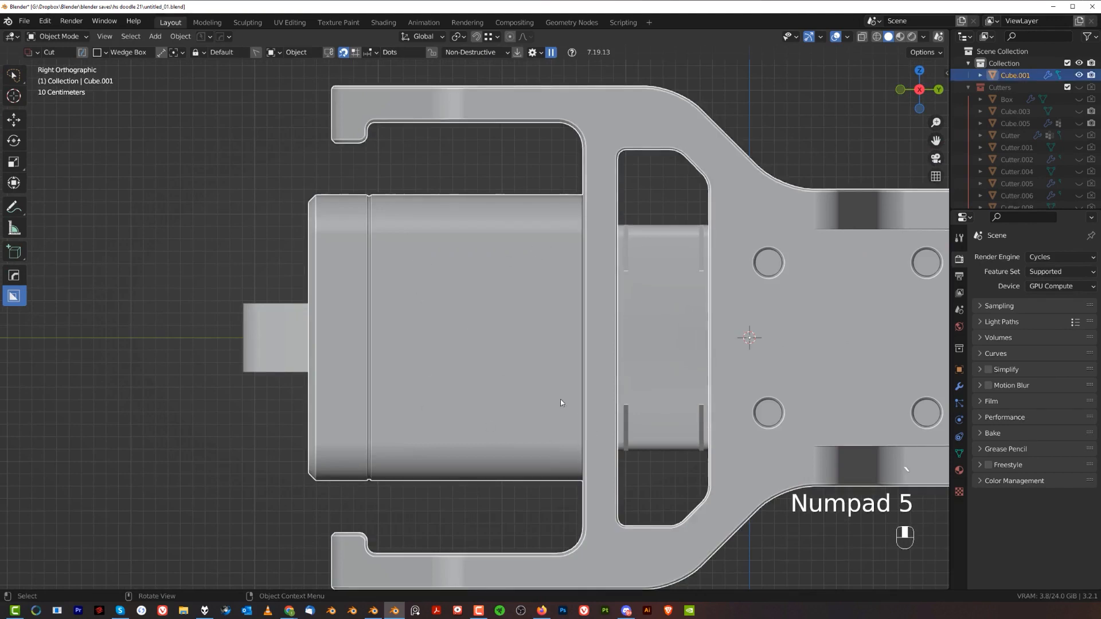
{"action": "scroll", "coordinate": [532, 373], "scroll_direction": "down", "scroll_amount": 3}
{"action": "middle_click_drag", "start_coordinate": [531, 373], "coordinate": [621, 274]}
{"action": "scroll", "coordinate": [504, 222], "scroll_direction": "up", "scroll_amount": 2}
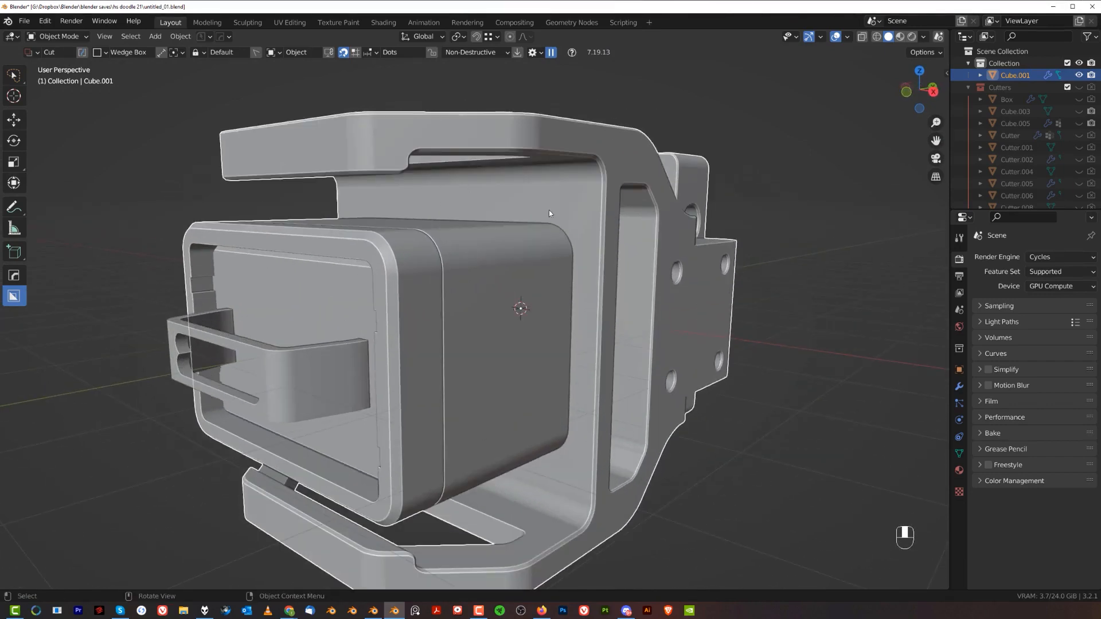
{"action": "scroll", "coordinate": [561, 333], "scroll_direction": "down", "scroll_amount": 2}
{"action": "scroll", "coordinate": [549, 302], "scroll_direction": "up", "scroll_amount": 2}
{"action": "key", "text": "Tab"}
{"action": "scroll", "coordinate": [577, 313], "scroll_direction": "up", "scroll_amount": 2}
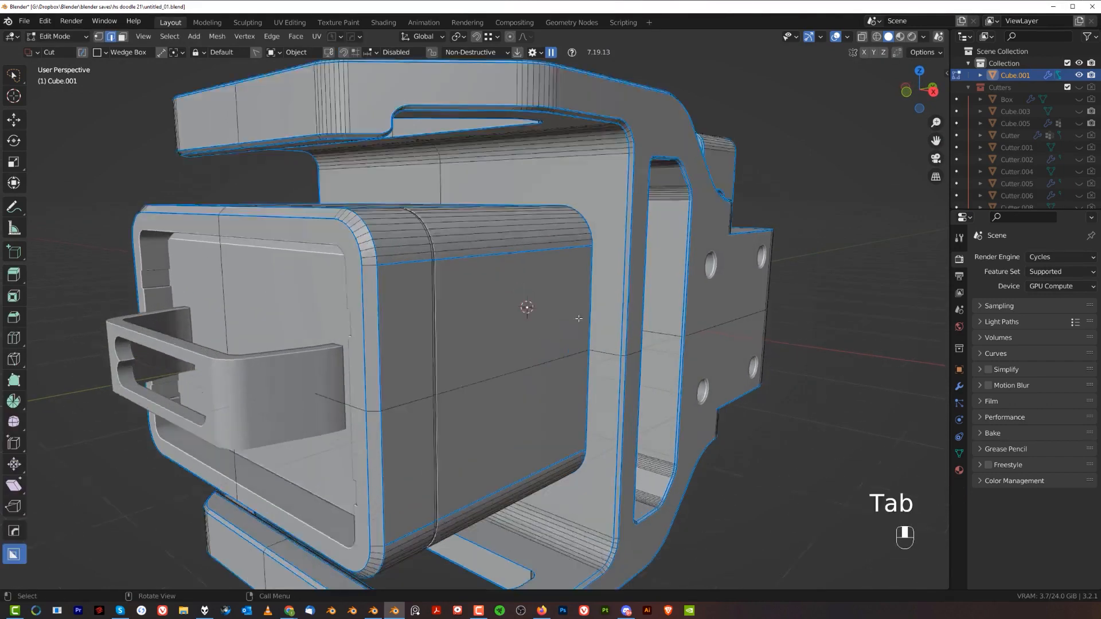
{"action": "left_click", "coordinate": [600, 286], "text": "alt"}
{"action": "middle_click_drag", "start_coordinate": [600, 286], "coordinate": [556, 312], "text": "shift"}
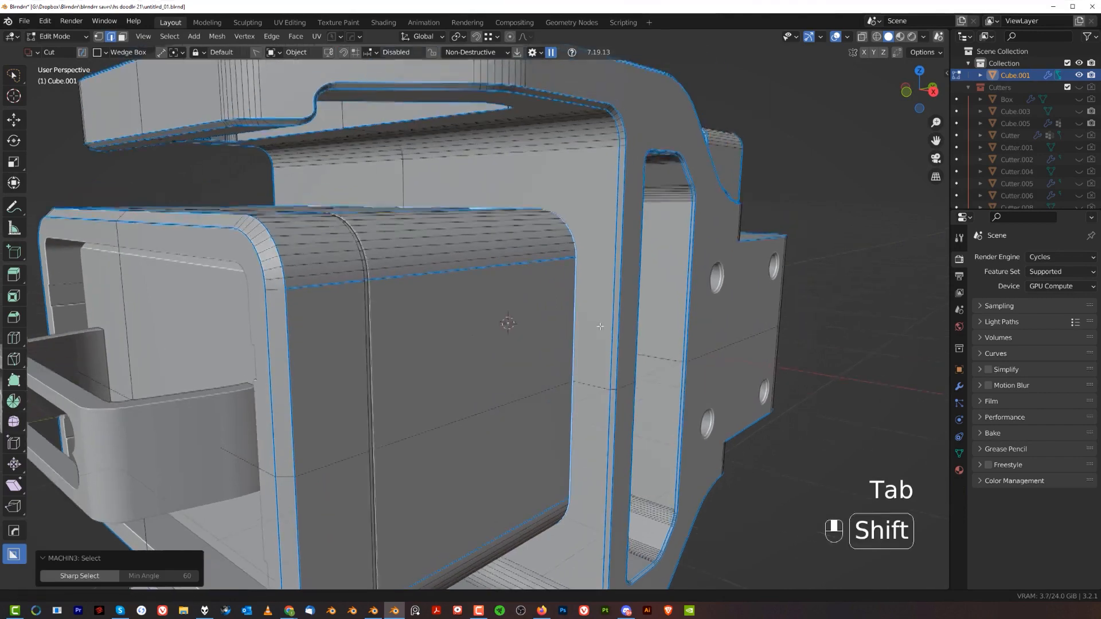
{"action": "key", "text": "ctrl+b"}
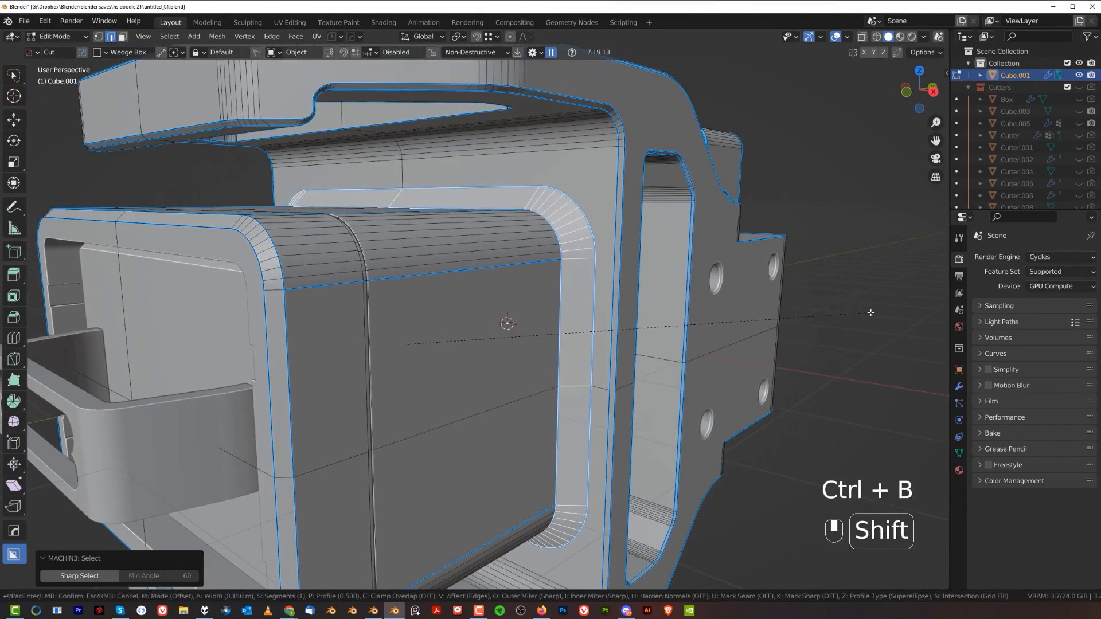
{"action": "left_click", "coordinate": [871, 312]}
{"action": "key", "text": "Tab"}
Examine the side walls, holes and rear bracket of the main body from several angles.
{"action": "scroll", "coordinate": [694, 284], "scroll_direction": "down", "scroll_amount": 5}
{"action": "middle_click_drag", "start_coordinate": [694, 284], "coordinate": [469, 273]}
{"action": "middle_click_drag", "start_coordinate": [346, 317], "coordinate": [453, 285], "text": "shift"}
{"action": "scroll", "coordinate": [575, 243], "scroll_direction": "up", "scroll_amount": 3}
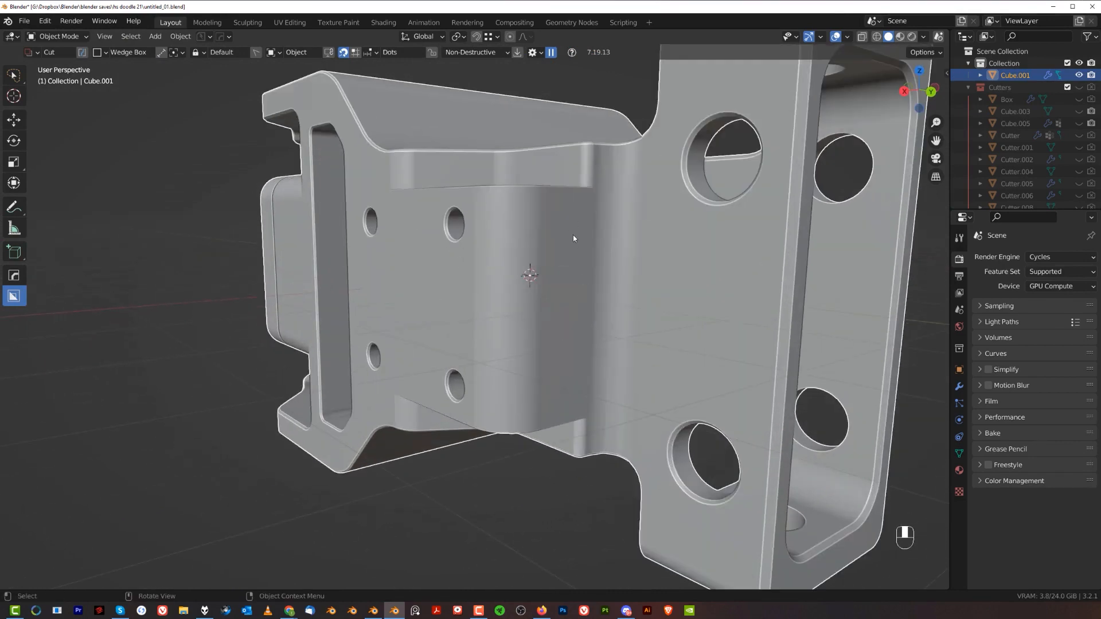
{"action": "scroll", "coordinate": [573, 237], "scroll_direction": "down", "scroll_amount": 3}
{"action": "middle_click_drag", "start_coordinate": [574, 237], "coordinate": [468, 280]}
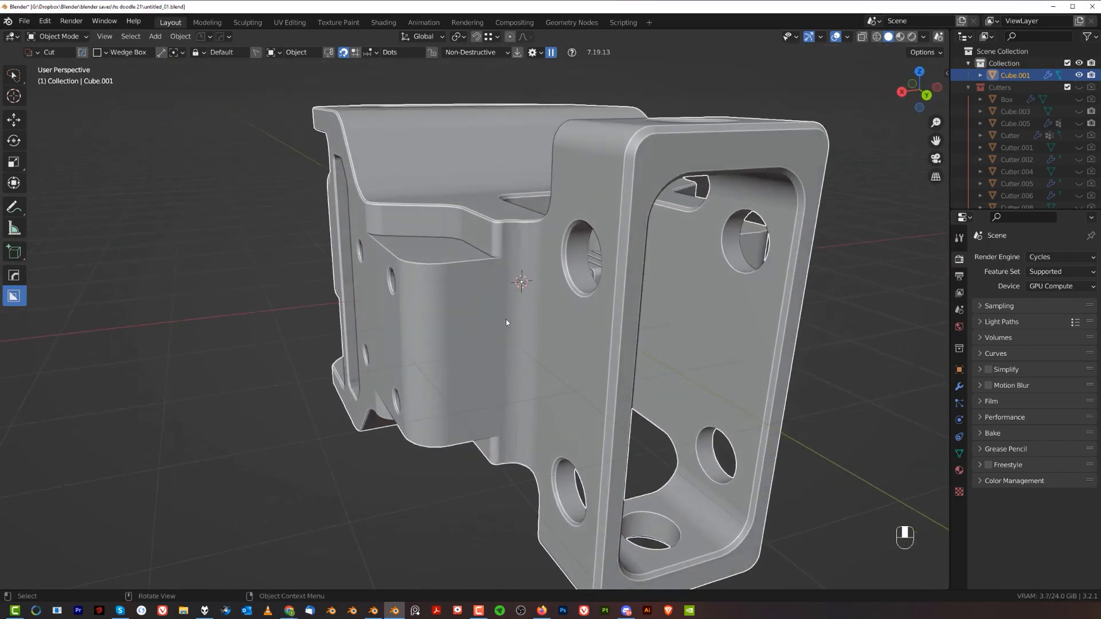
{"action": "middle_click_drag", "start_coordinate": [481, 320], "coordinate": [494, 306]}
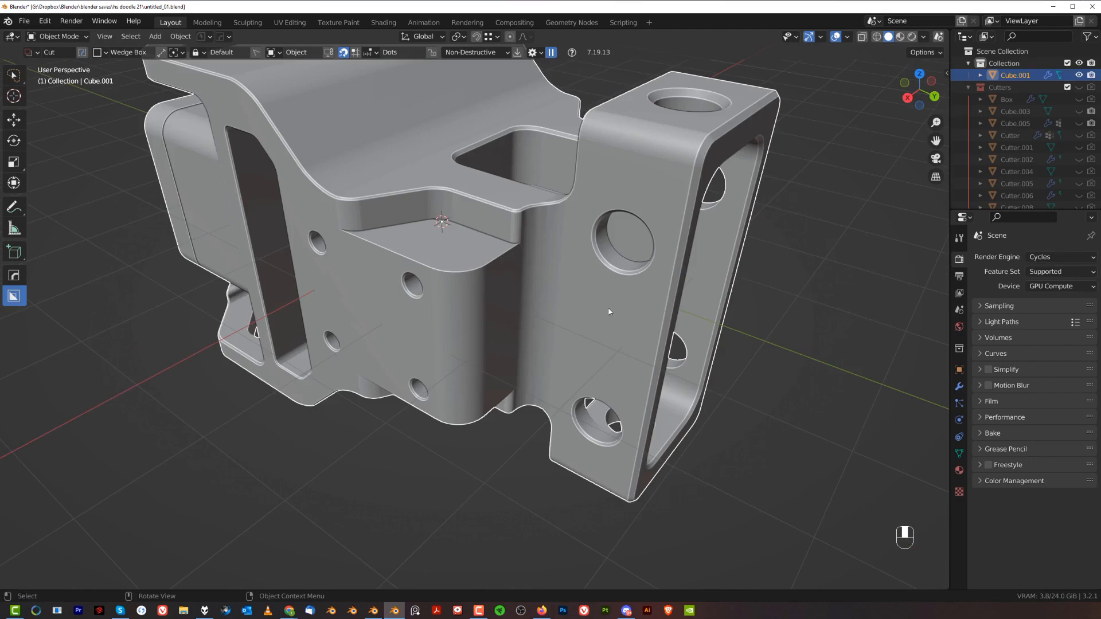
{"action": "middle_click_drag", "start_coordinate": [579, 314], "coordinate": [552, 360]}
Add a cube in the top orthographic view and move it about 0.84 m along X and 2.12 m along Y, beside the rear bracket.
{"action": "key", "text": "grave"}
{"action": "key", "text": "KP_5"}
{"action": "middle_click_drag", "start_coordinate": [700, 199], "coordinate": [622, 481], "text": "shift"}
{"action": "scroll", "coordinate": [668, 264], "scroll_direction": "down", "scroll_amount": 2}
{"action": "key", "text": "shift+a"}
{"action": "mouse_move", "coordinate": [674, 259]}
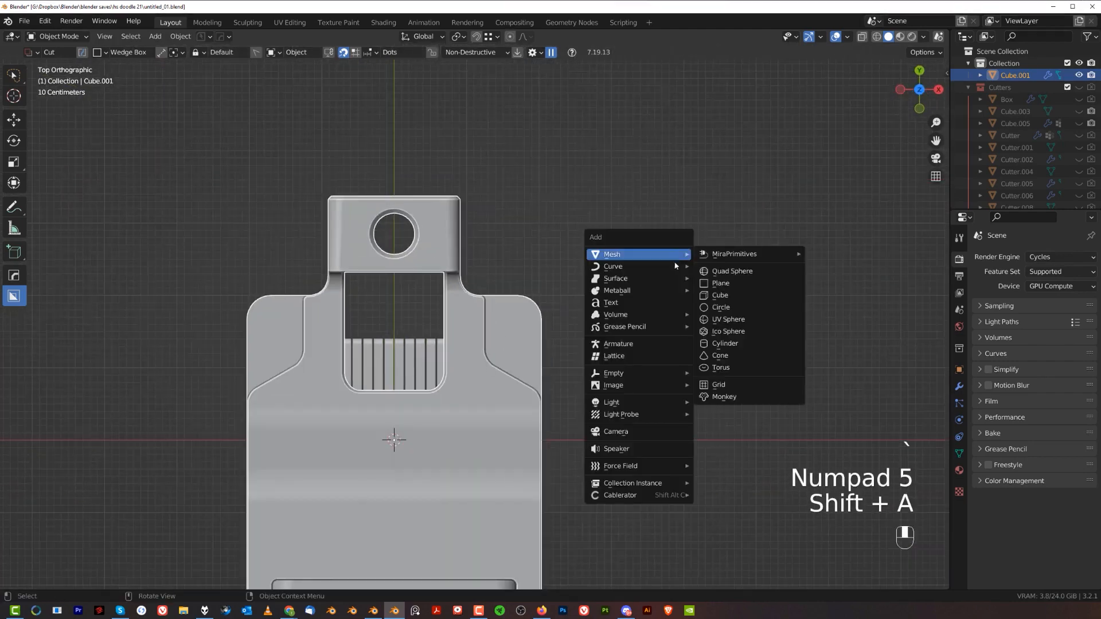
{"action": "left_click", "coordinate": [722, 294]}
{"action": "scroll", "coordinate": [688, 297], "scroll_direction": "up", "scroll_amount": 2}
{"action": "middle_click_drag", "start_coordinate": [550, 317], "coordinate": [538, 343], "text": "shift"}
{"action": "scroll", "coordinate": [530, 350], "scroll_direction": "down", "scroll_amount": 1}
{"action": "key", "text": "g"}
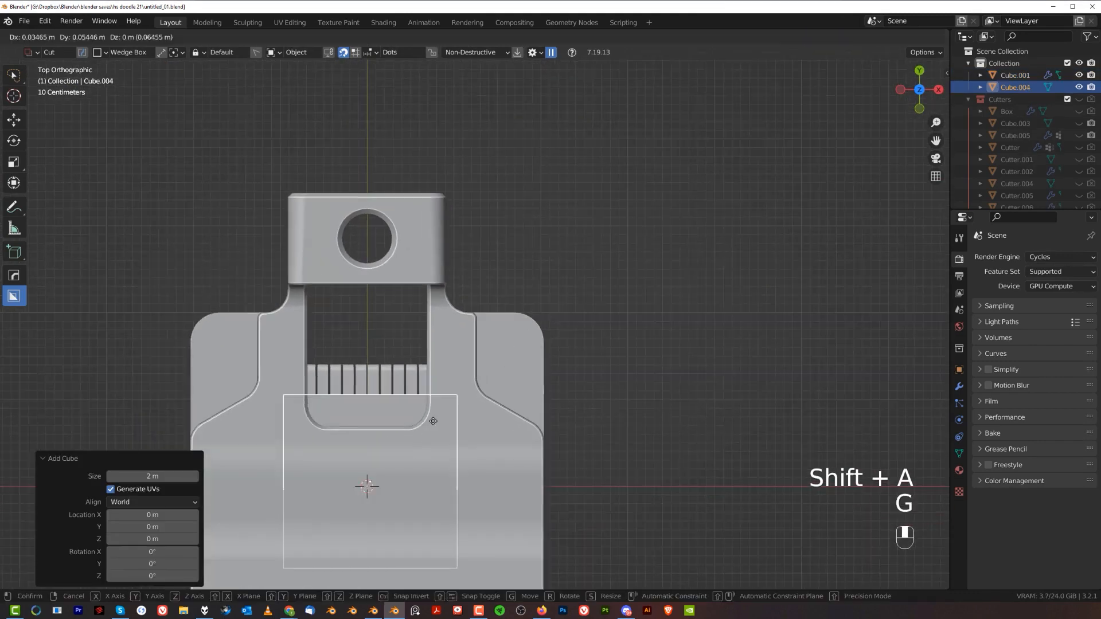
{"action": "left_click", "coordinate": [497, 245]}
Flatten the new cube into a thin plate by scaling it to 0.090 along Z.
{"action": "middle_click_drag", "start_coordinate": [498, 244], "coordinate": [728, 267]}
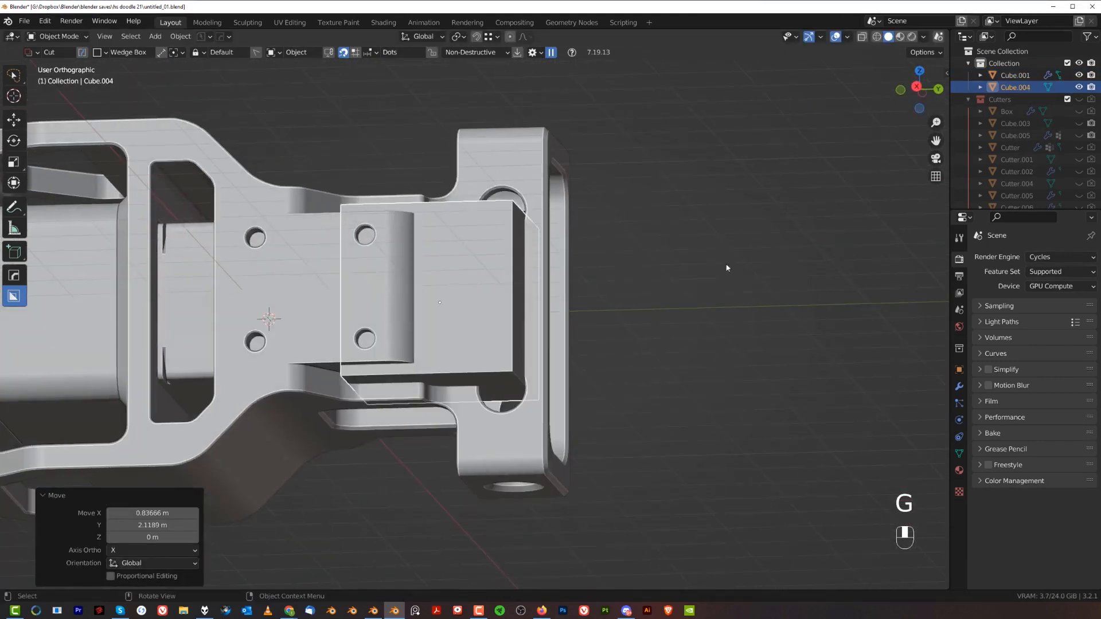
{"action": "key", "text": "s"}
{"action": "key", "text": "z"}
{"action": "left_click", "coordinate": [457, 285]}
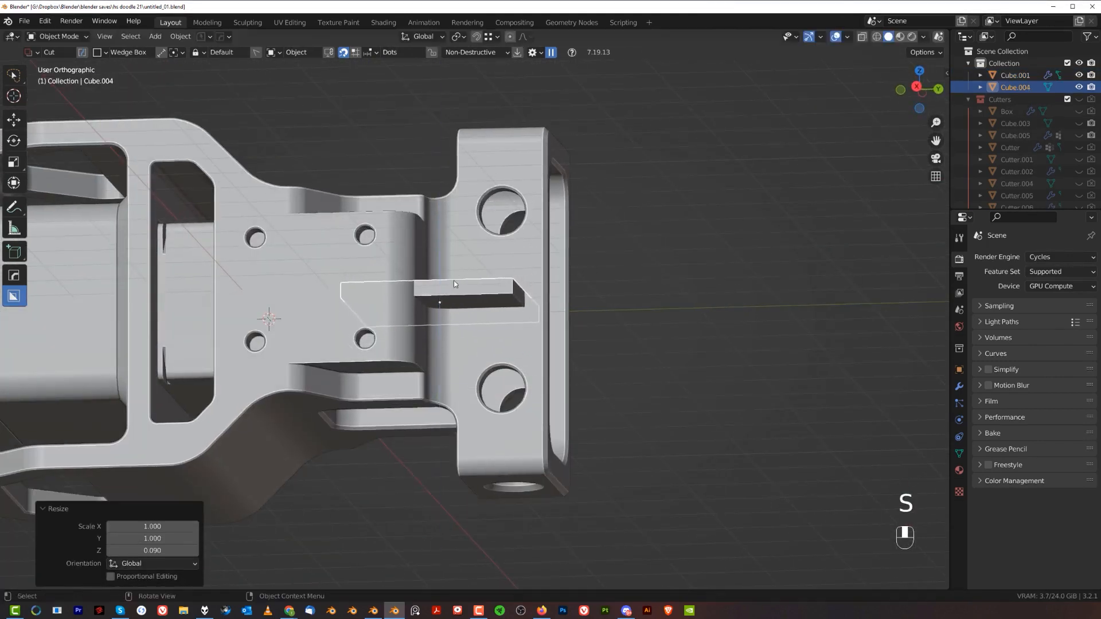
Move the thin plate in the top view about -0.198 m along X and 0.017 m along Y.
{"action": "key", "text": "grave"}
{"action": "middle_click_drag", "start_coordinate": [487, 264], "coordinate": [497, 305], "text": "shift"}
{"action": "scroll", "coordinate": [498, 305], "scroll_direction": "up", "scroll_amount": 1}
{"action": "key", "text": "g"}
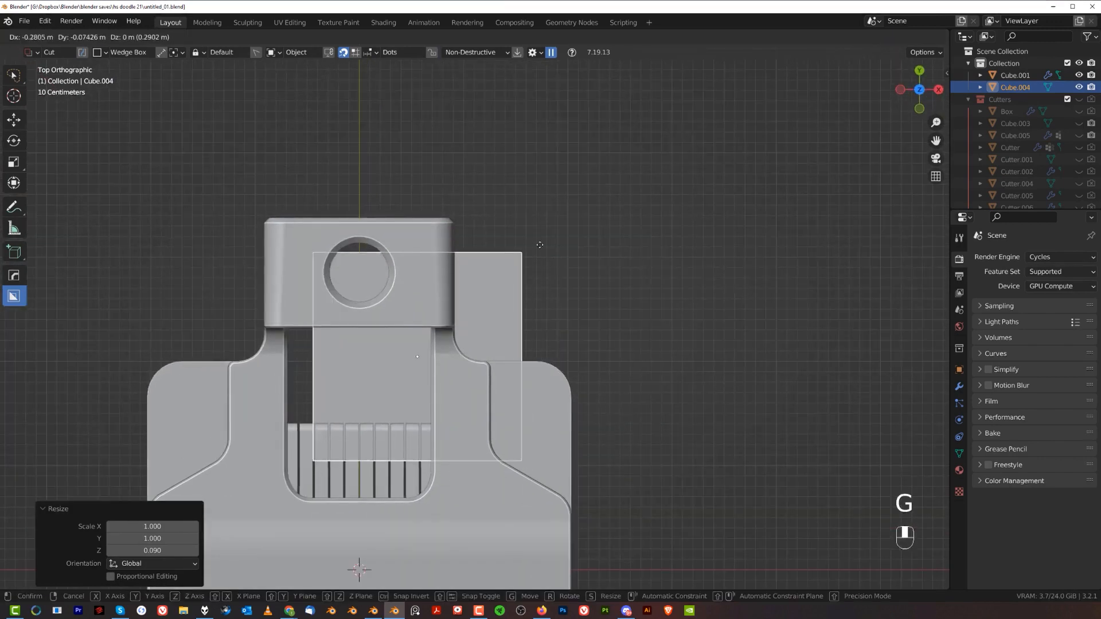
{"action": "left_click", "coordinate": [538, 304]}
Trim the plate's inner side straight and its front edge at a slant with a BoxCutter Ngon cut.
{"action": "key", "text": "d"}
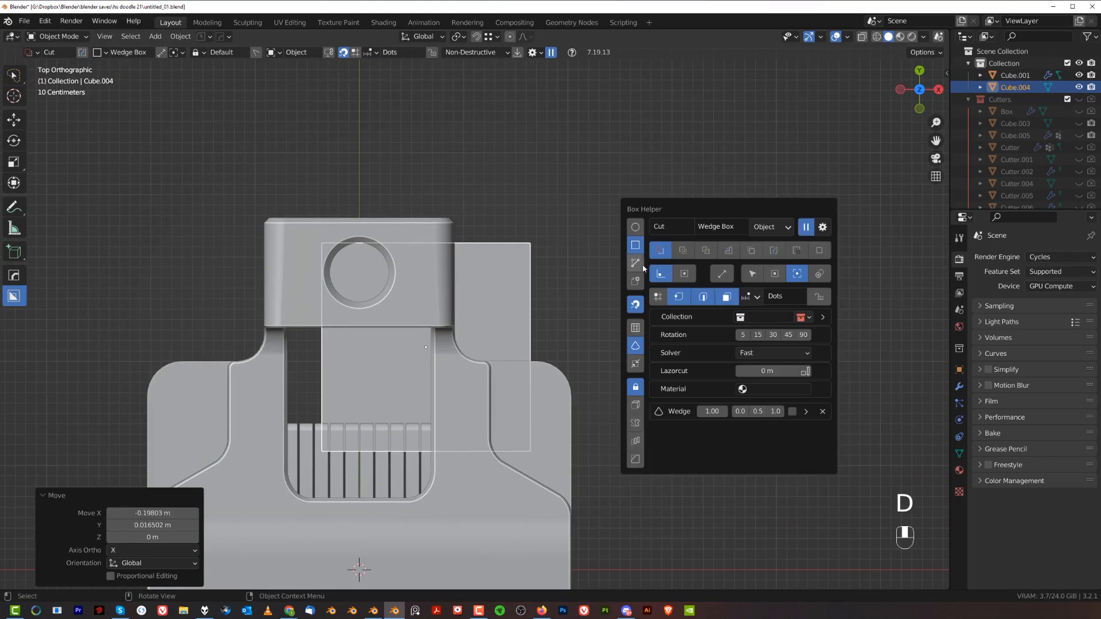
{"action": "left_click", "coordinate": [638, 265]}
{"action": "left_click_drag", "start_coordinate": [437, 196], "coordinate": [436, 325]}
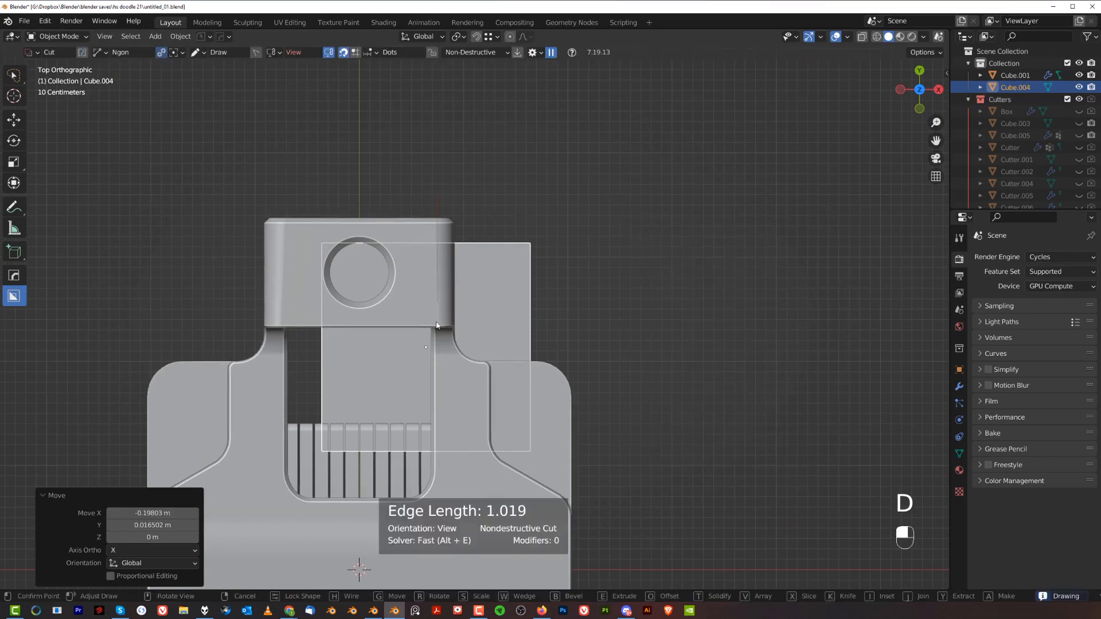
{"action": "left_click", "coordinate": [439, 379]}
{"action": "left_click", "coordinate": [645, 435]}
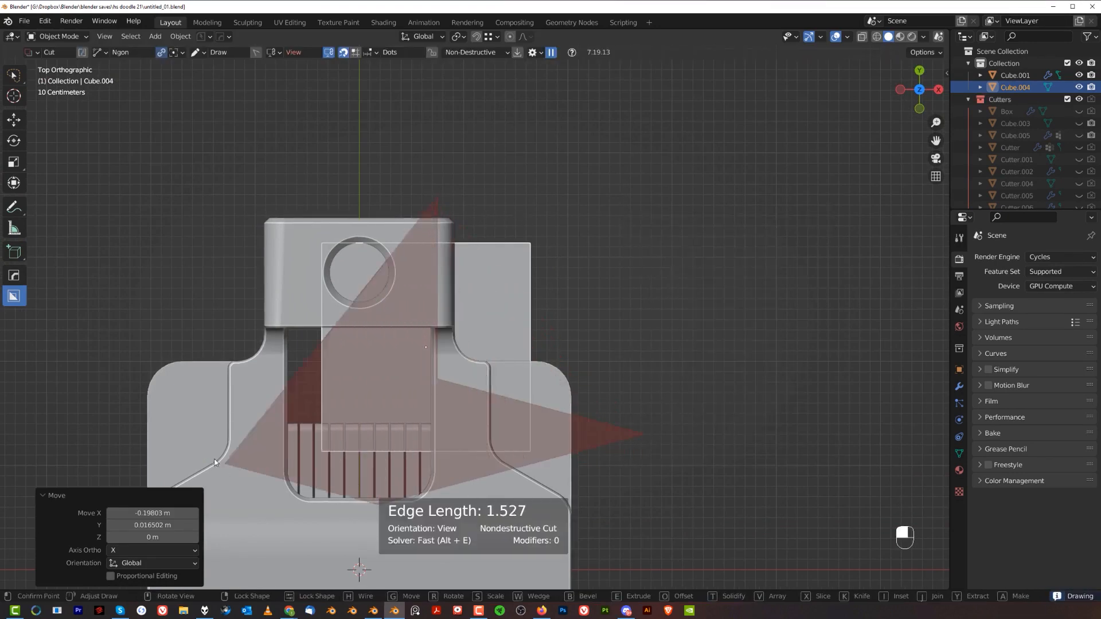
{"action": "left_click", "coordinate": [206, 405]}
{"action": "double_click", "coordinate": [207, 181]}
Raise the trimmed plate about 0.517 m along Z beside the rear bracket.
{"action": "middle_click_drag", "start_coordinate": [603, 347], "coordinate": [599, 308]}
{"action": "key", "text": "KP_5"}
{"action": "key", "text": "g"}
{"action": "left_click", "coordinate": [619, 305]}
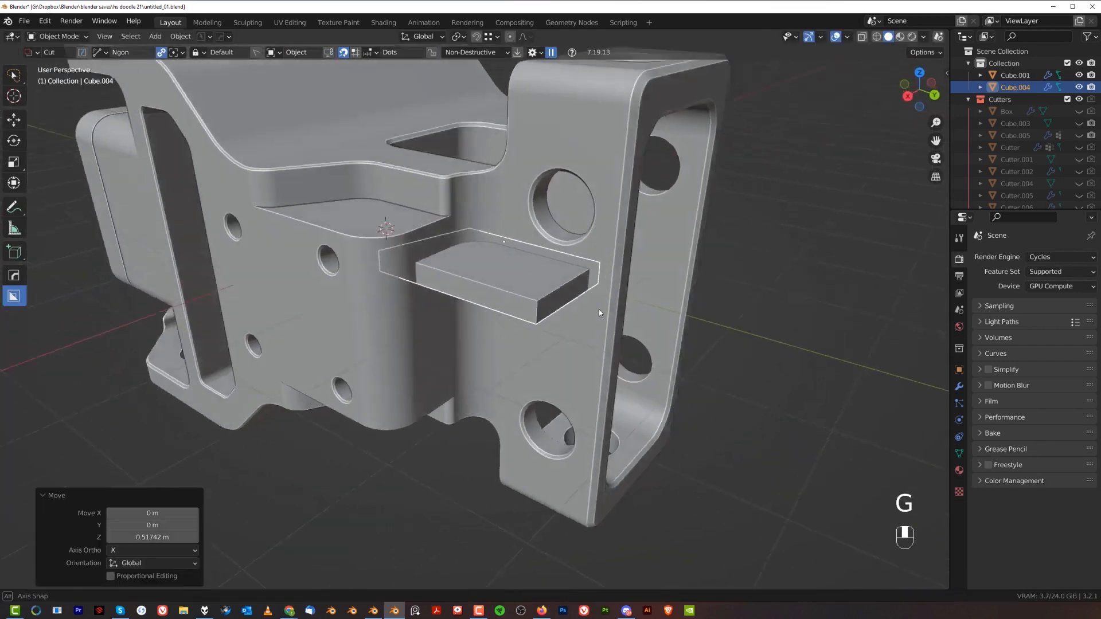
Cut off the plate's outer rear corner diagonally in the top view with a BoxCutter Ngon cut.
{"action": "key", "text": "grave"}
{"action": "key", "text": "KP_5"}
{"action": "left_click_drag", "start_coordinate": [453, 146], "coordinate": [498, 218]}
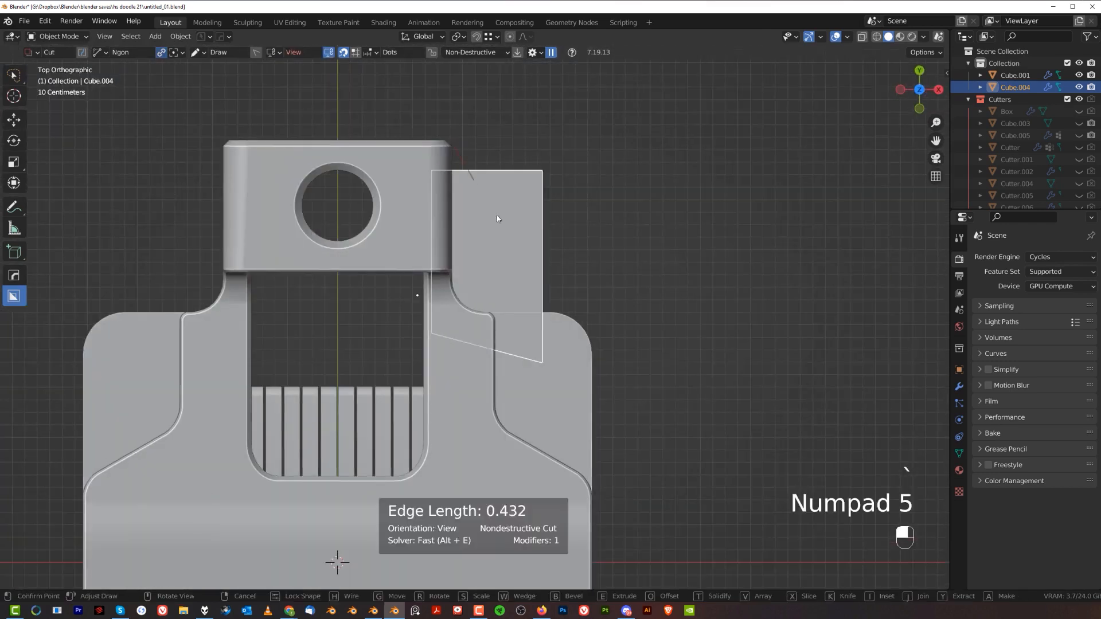
{"action": "left_click", "coordinate": [593, 354], "text": "ctrl"}
{"action": "left_click", "coordinate": [724, 163]}
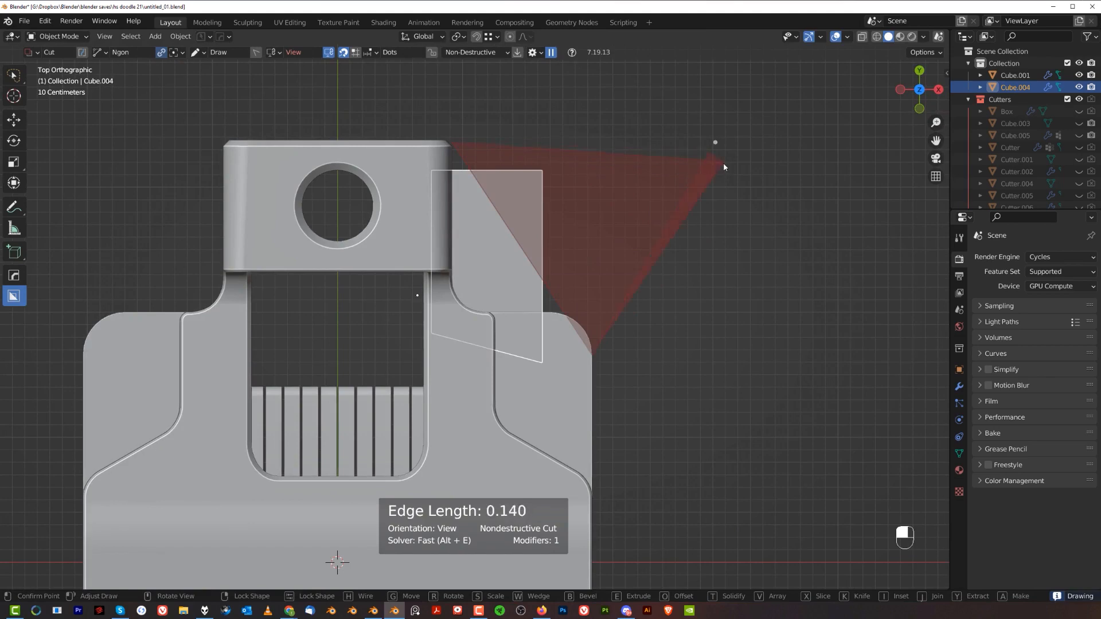
{"action": "left_click", "coordinate": [723, 163]}
{"action": "middle_click_drag", "start_coordinate": [614, 224], "coordinate": [504, 219]}
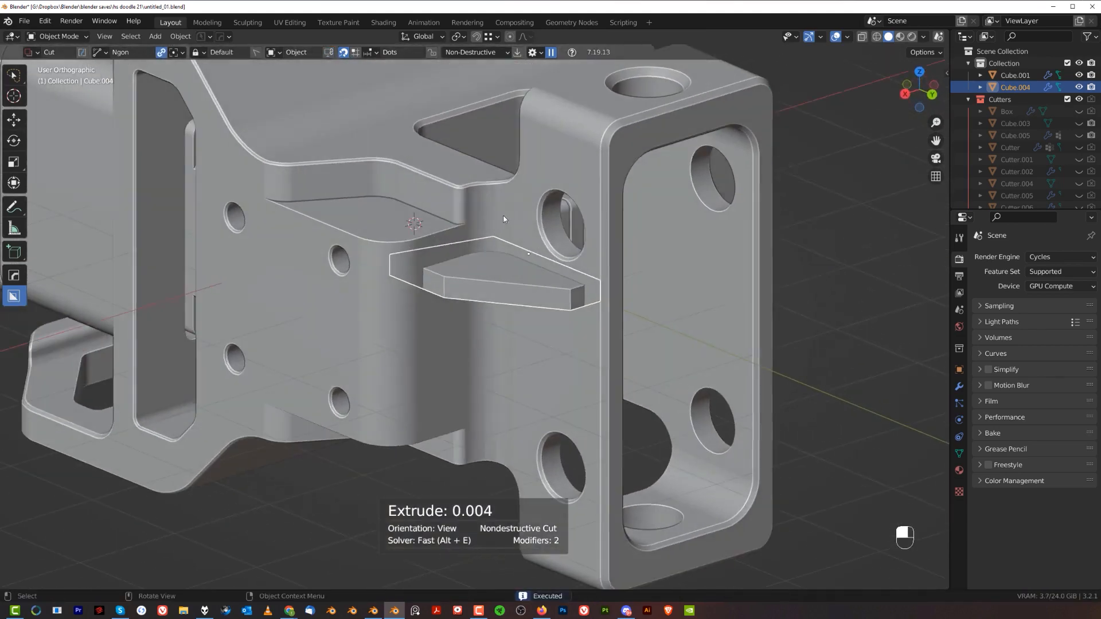
Apply the plate's cuts with Csharp, then clean up its mesh in Edit Mode.
{"action": "key", "text": "q"}
{"action": "left_click", "coordinate": [556, 274], "text": "ctrl"}
{"action": "middle_click_drag", "start_coordinate": [556, 275], "coordinate": [547, 292]}
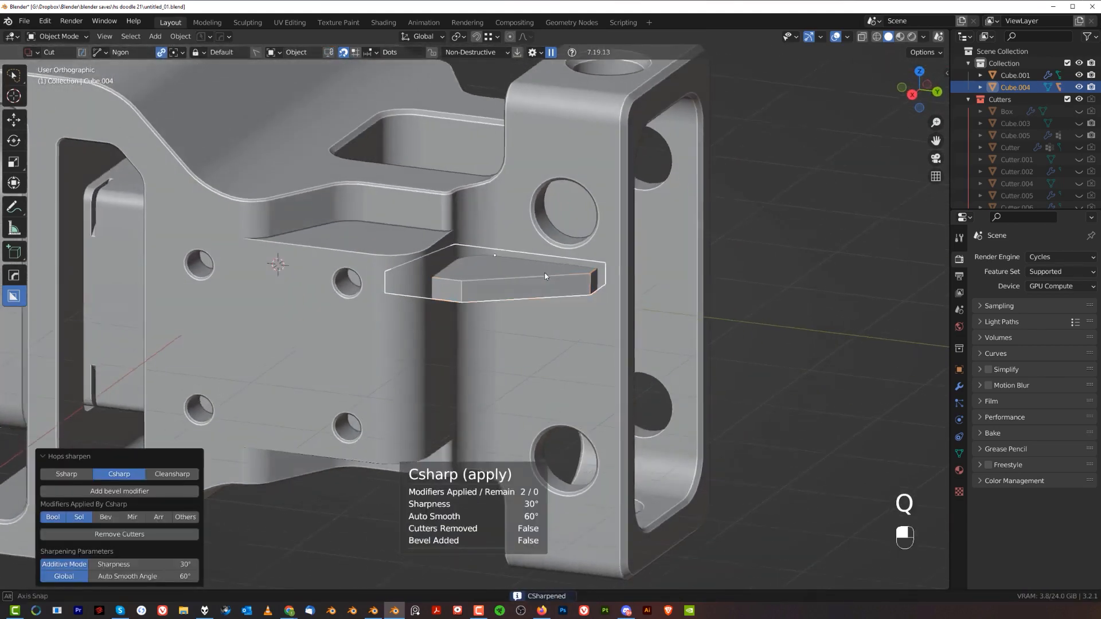
{"action": "key", "text": "KP_5"}
{"action": "key", "text": "Tab"}
{"action": "left_click", "coordinate": [453, 299], "text": "shift"}
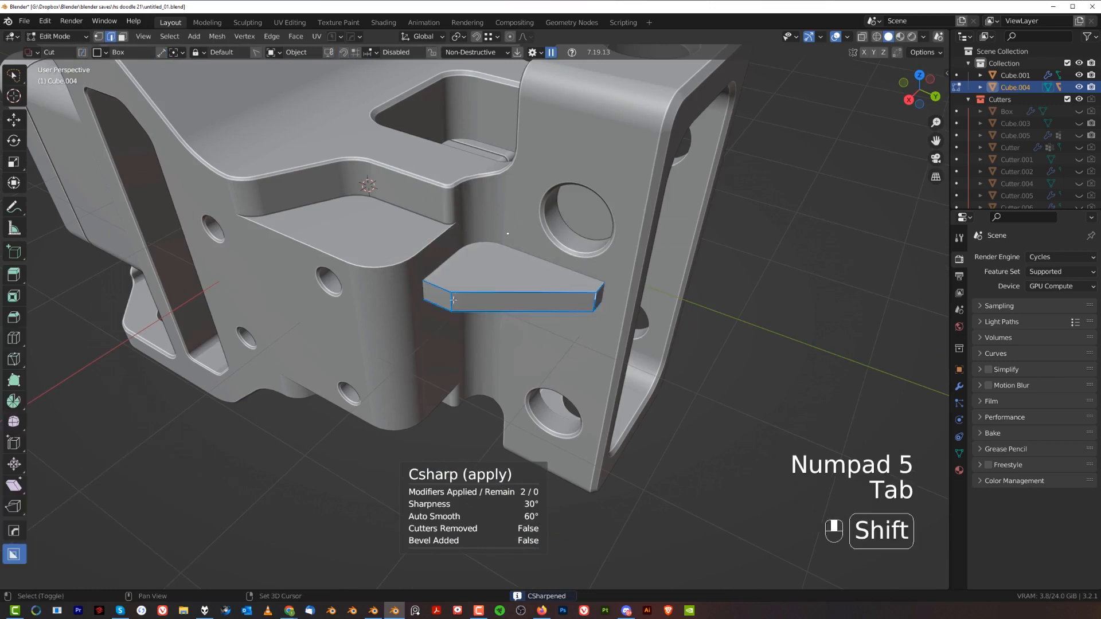
{"action": "key", "text": "3"}
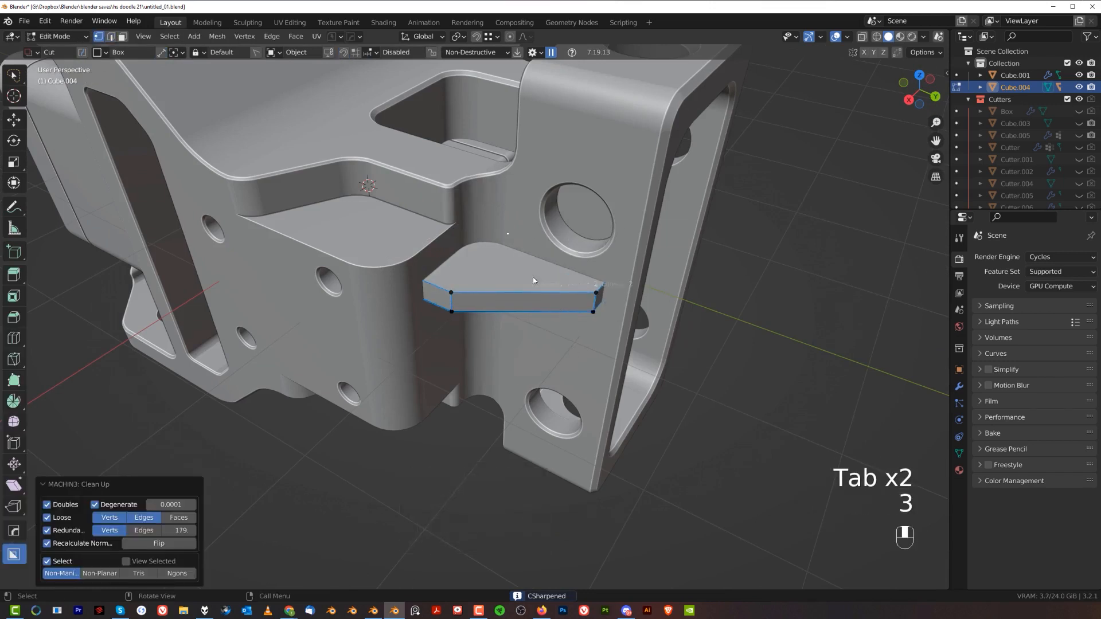
{"action": "key", "text": "2"}
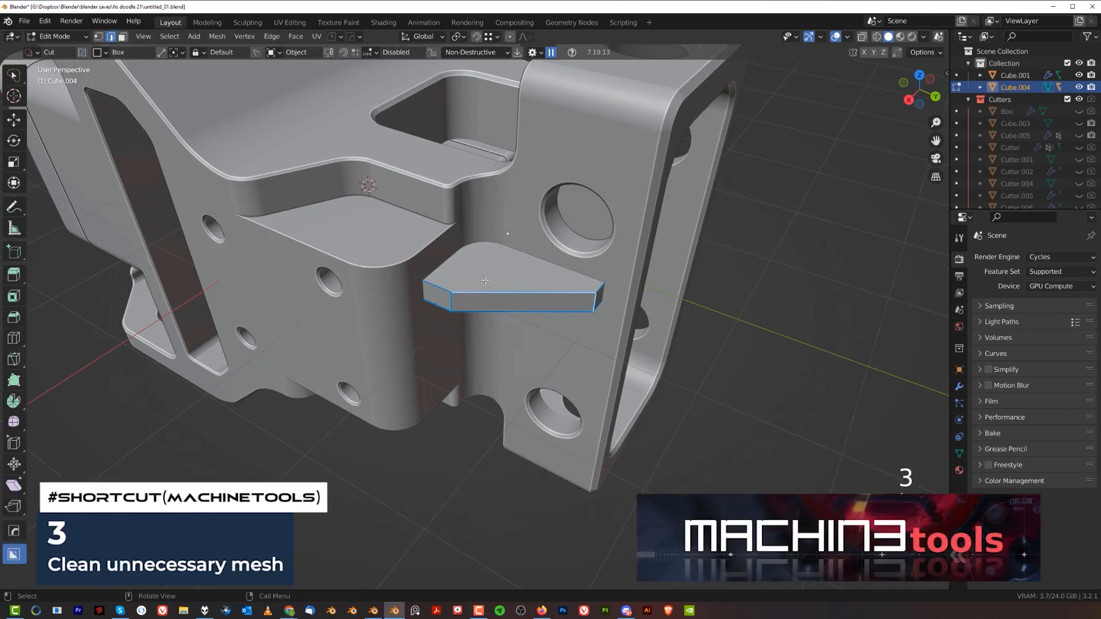
Toggle the edge marks on the plate's two outer corner edges, round them with a bevel and leave Edit Mode.
{"action": "key", "text": "ctrl+b"}
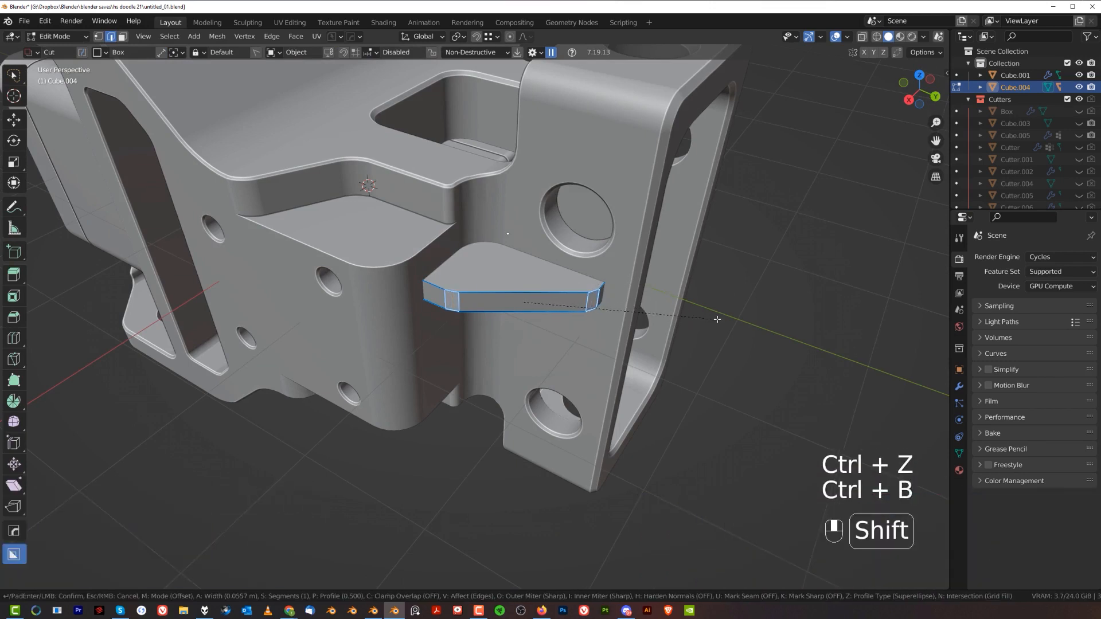
{"action": "right_click", "coordinate": [719, 326]}
{"action": "key", "text": "q"}
{"action": "left_click", "coordinate": [571, 332]}
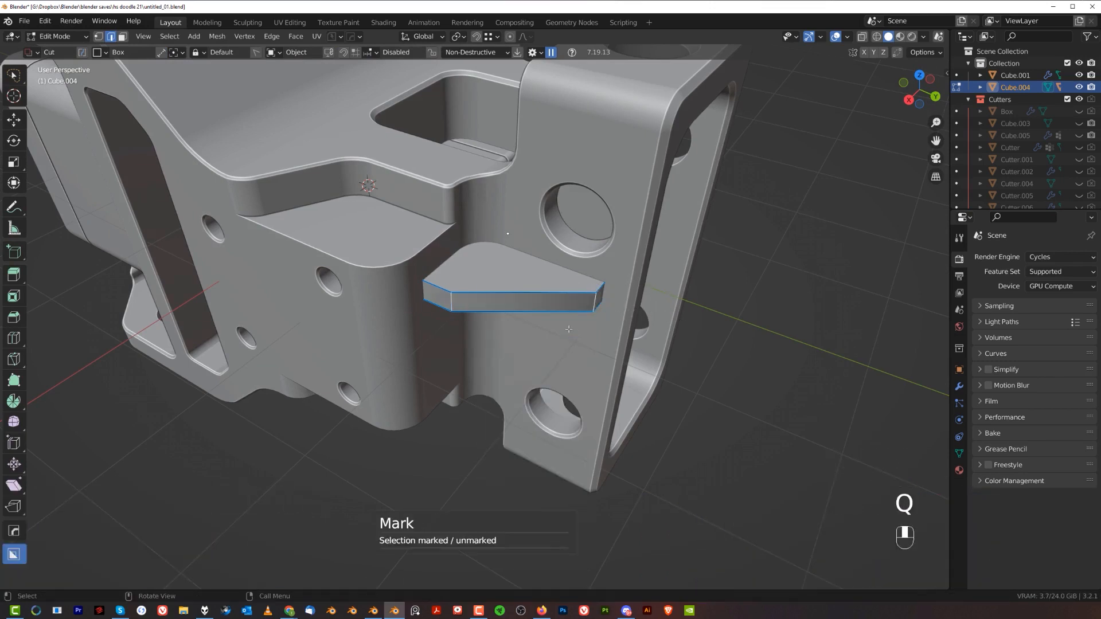
{"action": "key", "text": "ctrl+b"}
{"action": "key", "text": "ctrl+b"}
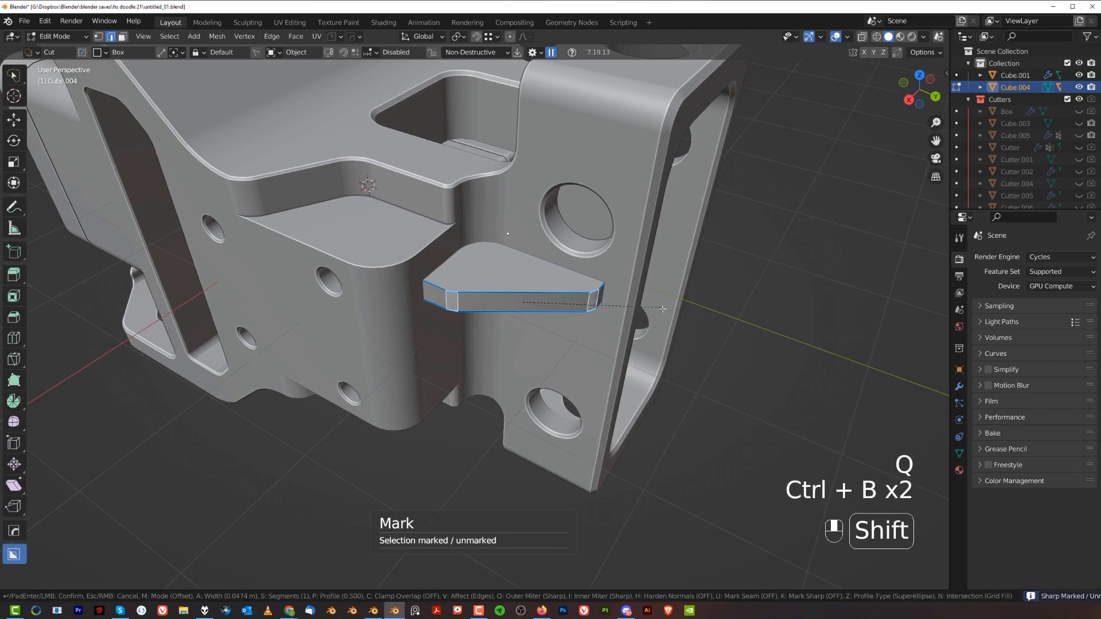
{"action": "left_click", "coordinate": [672, 306]}
{"action": "key", "text": "Tab"}
Thin the plate by scaling it to 0.629 along Z.
{"action": "middle_click_drag", "start_coordinate": [668, 304], "coordinate": [568, 237]}
{"action": "key", "text": "grave"}
{"action": "key", "text": "KP_5"}
{"action": "scroll", "coordinate": [527, 298], "scroll_direction": "up", "scroll_amount": 3, "text": "shift"}
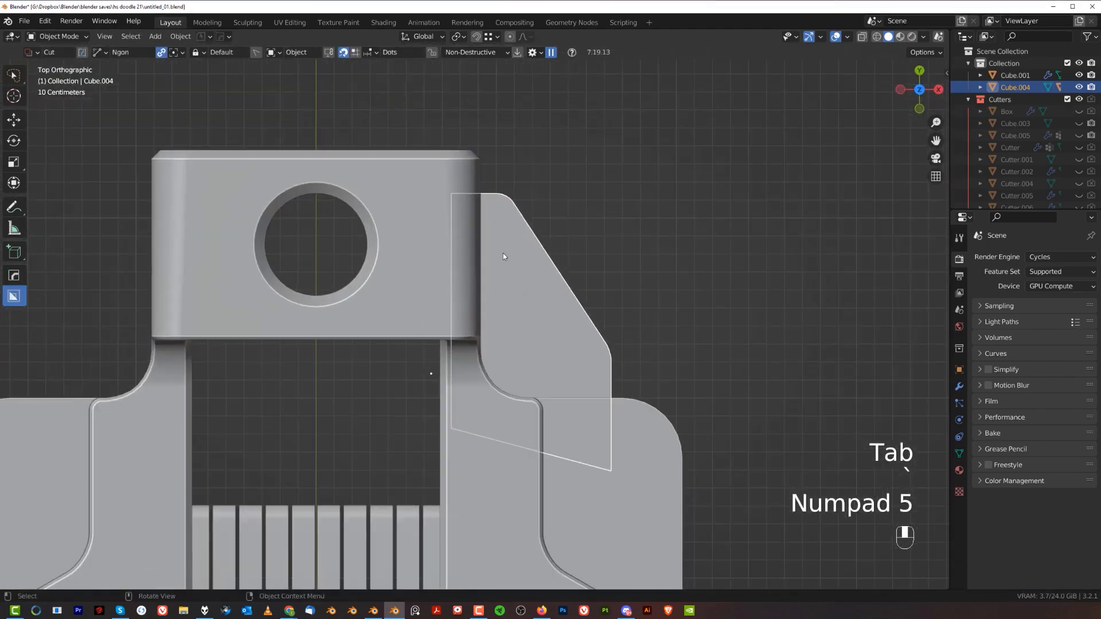
{"action": "key", "text": "s"}
{"action": "key", "text": "z"}
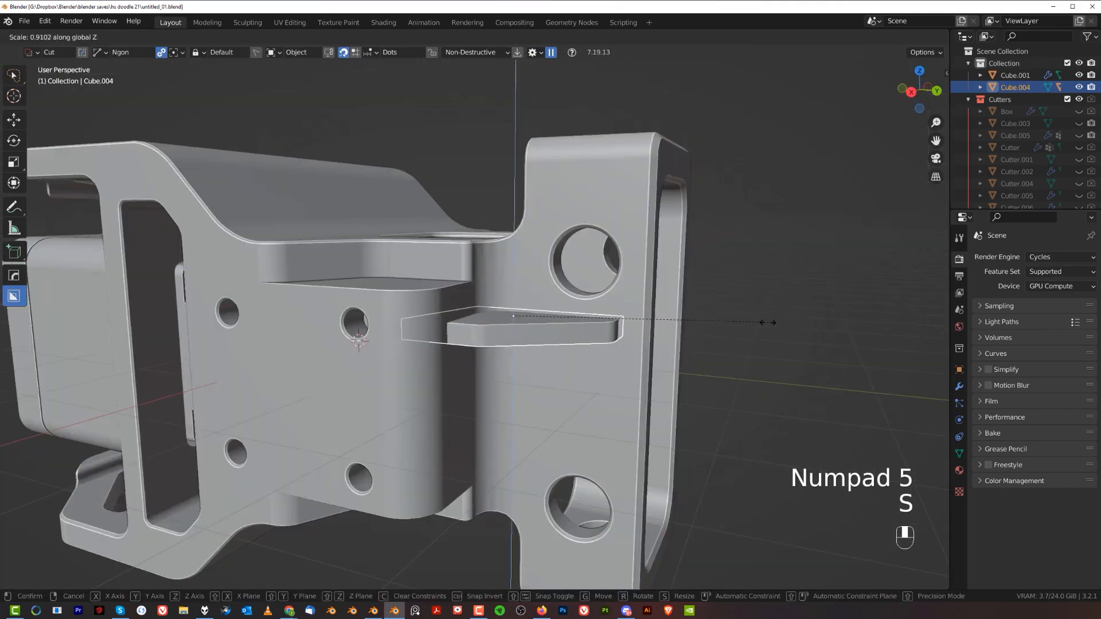
{"action": "left_click", "coordinate": [690, 330]}
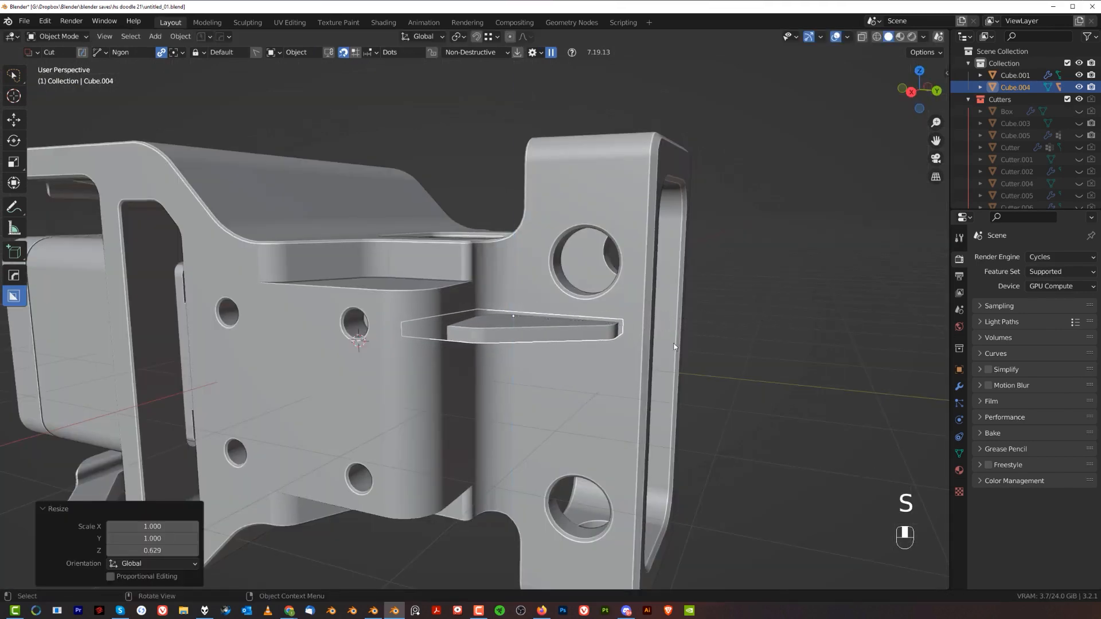
Duplicate the plate and place the copy about 1 m below it along Z.
{"action": "middle_click_drag", "start_coordinate": [690, 330], "coordinate": [660, 333]}
{"action": "key", "text": "shift+d"}
{"action": "key", "text": "z"}
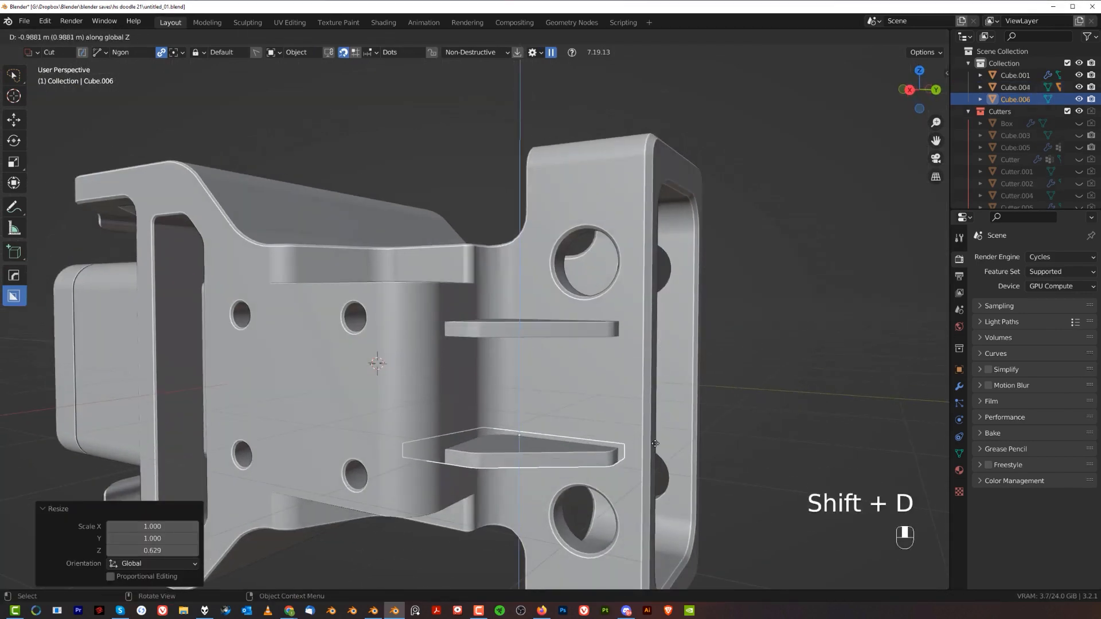
{"action": "left_click", "coordinate": [656, 457]}
Join the two plates and add them to the main body with a Hard Ops Union boolean.
{"action": "scroll", "coordinate": [657, 457], "scroll_direction": "down", "scroll_amount": 3}
{"action": "middle_click_drag", "start_coordinate": [637, 442], "coordinate": [545, 464]}
{"action": "left_click", "coordinate": [535, 391], "text": "shift"}
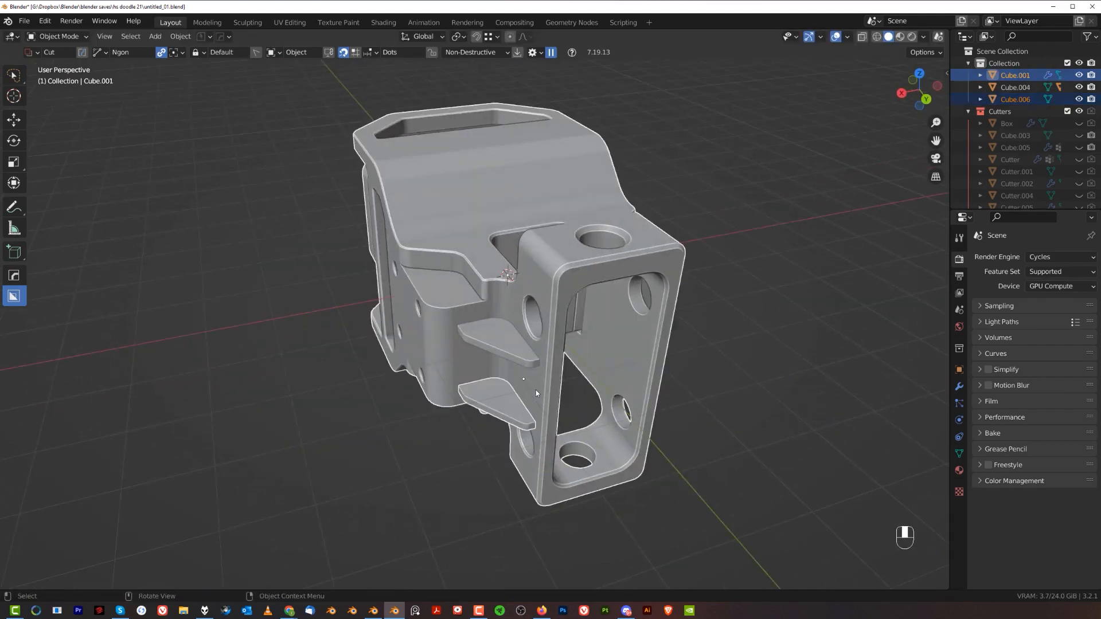
{"action": "left_click", "coordinate": [511, 351]}
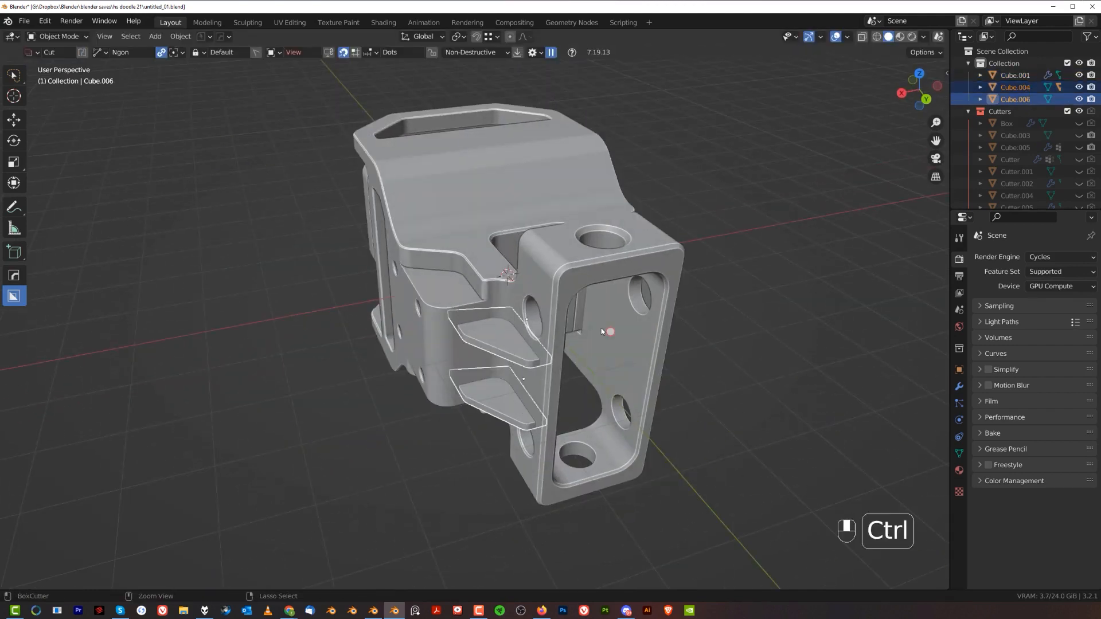
{"action": "key", "text": "ctrl+j"}
{"action": "left_click", "coordinate": [433, 241], "text": "shift"}
{"action": "key", "text": "q"}
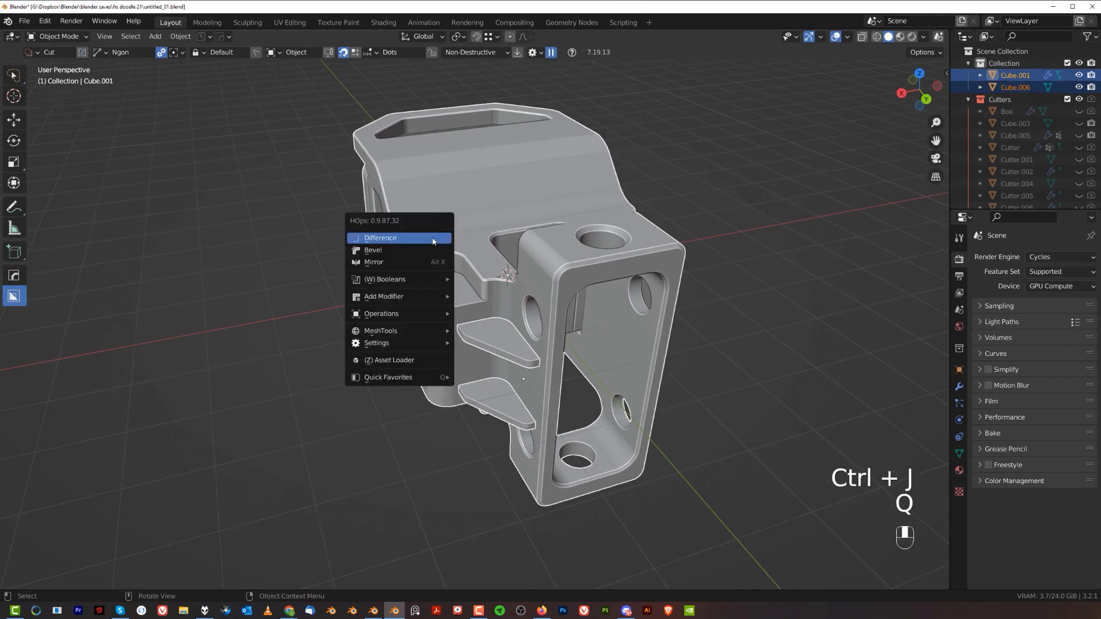
{"action": "mouse_move", "coordinate": [425, 281]}
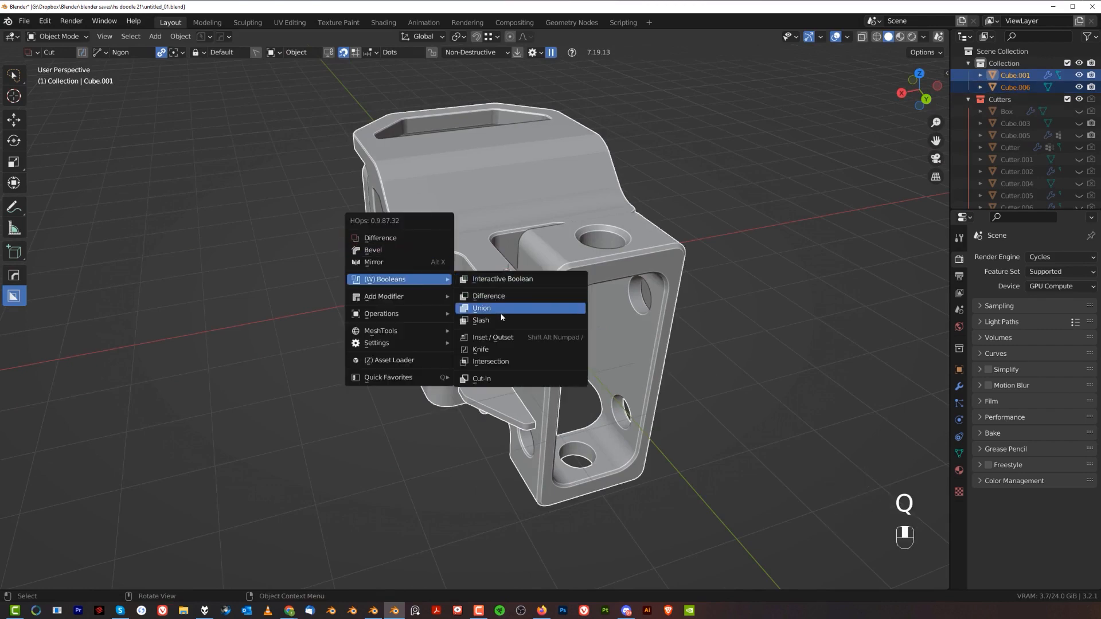
{"action": "left_click", "coordinate": [502, 313]}
Mirror the main body with its side plates across X and inspect the mirrored shape without the cutters.
{"action": "key", "text": "alt+x"}
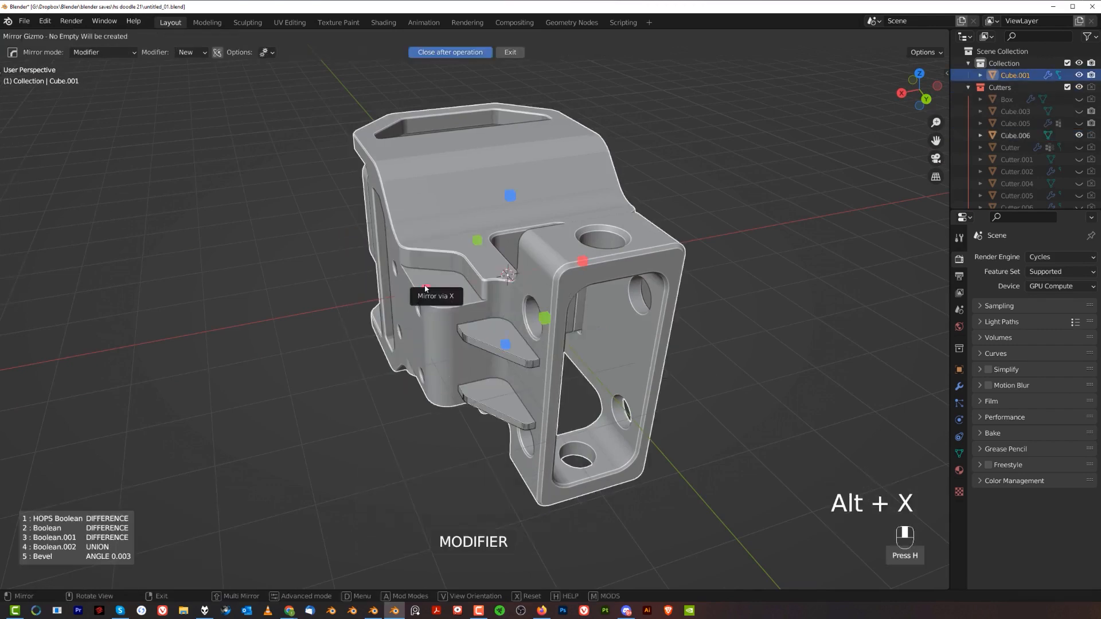
{"action": "left_click", "coordinate": [426, 287]}
{"action": "left_click", "coordinate": [817, 235]}
{"action": "key", "text": "shift+2"}
{"action": "middle_click_drag", "start_coordinate": [703, 263], "coordinate": [570, 349]}
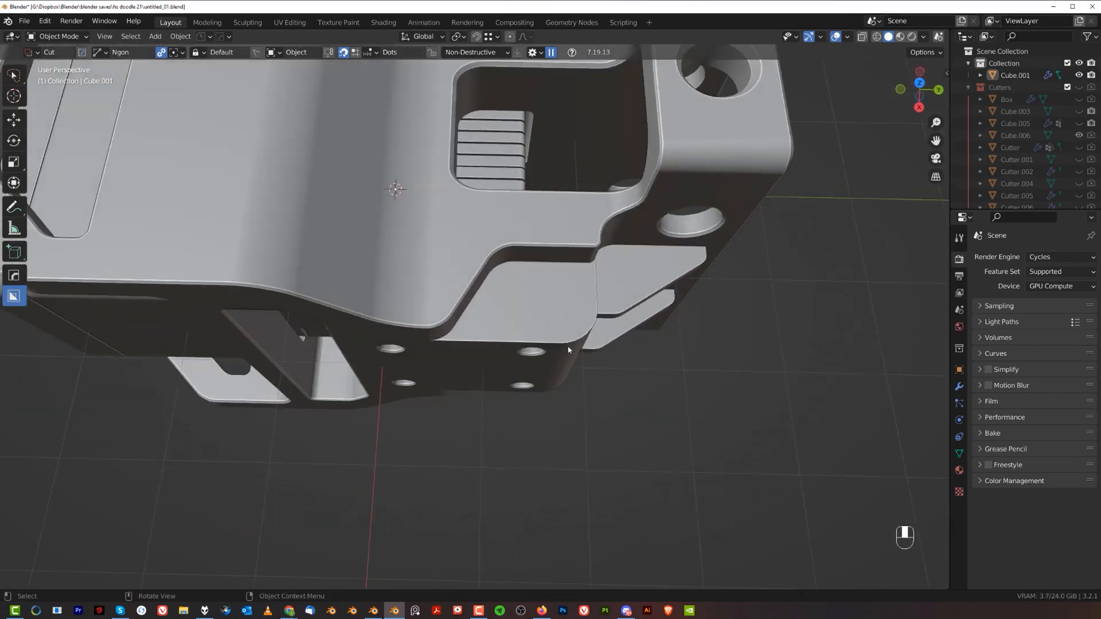
Undo the recent changes made after mirroring the main body.
{"action": "key", "text": "ctrl+z"}
{"action": "key", "text": "ctrl+z"}
{"action": "key", "text": "ctrl+z"}
{"action": "key", "text": "ctrl+z"}
{"action": "key", "text": "ctrl+z"}
{"action": "key", "text": "ctrl+z"}
{"action": "key", "text": "ctrl+z"}
{"action": "key", "text": "ctrl+z"}
{"action": "key", "text": "ctrl+z"}
{"action": "key", "text": "ctrl+z"}
{"action": "key", "text": "ctrl+z"}
{"action": "key", "text": "ctrl+z"}
Run Hard Ops Smart Apply on the main body.
{"action": "key", "text": "q"}
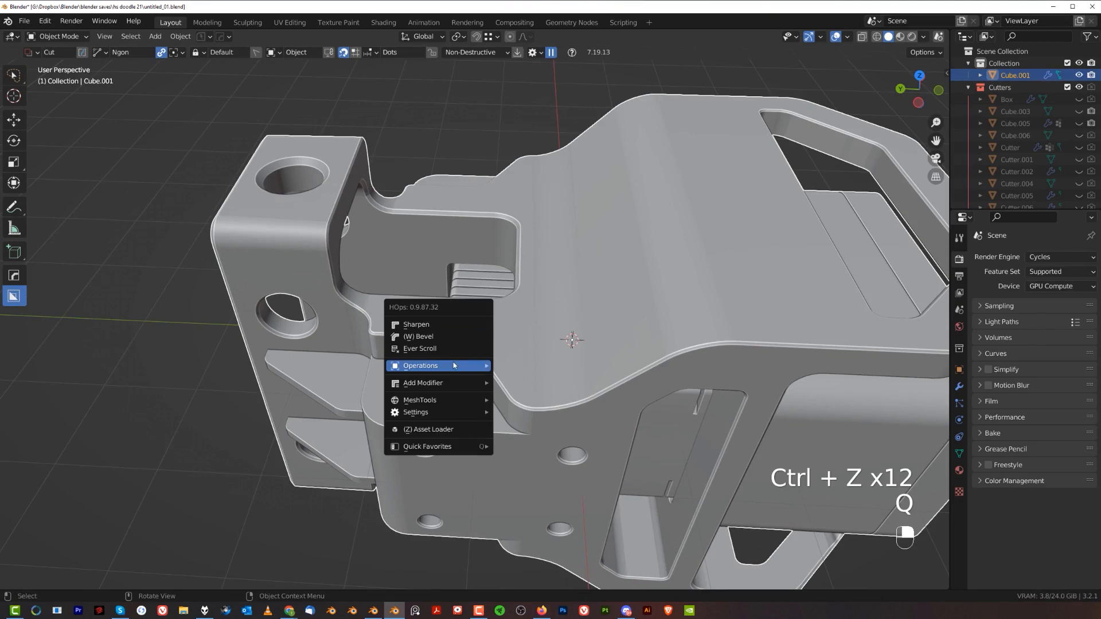
{"action": "mouse_move", "coordinate": [453, 366]}
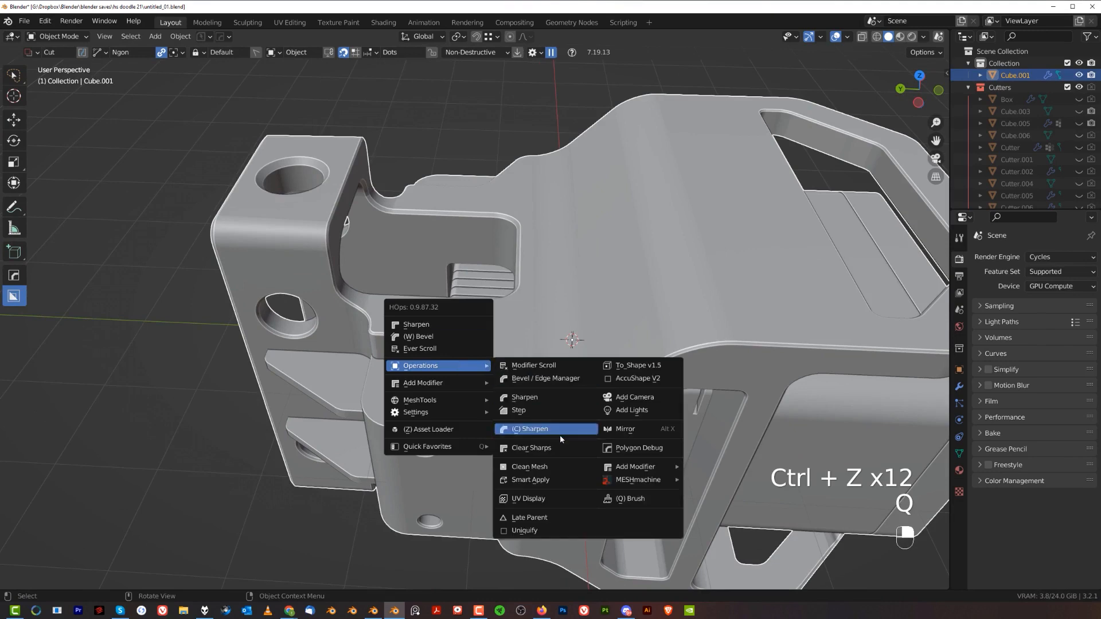
{"action": "left_click", "coordinate": [562, 479]}
Extract the flat ledge face beside the rear bracket as a separate piece with To_Piece.
{"action": "key", "text": "Tab"}
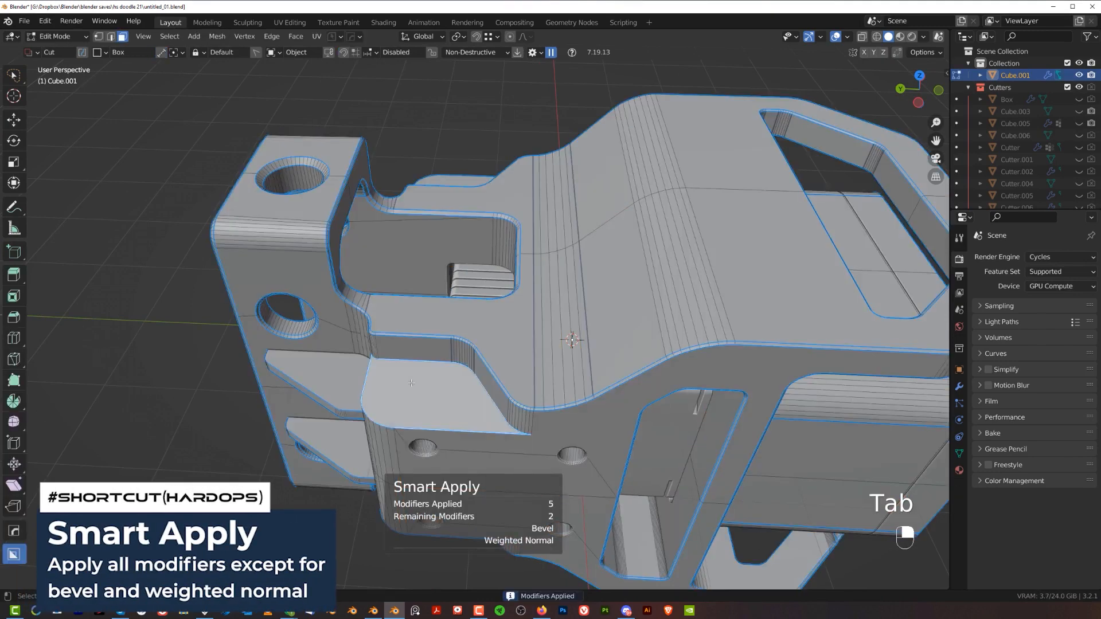
{"action": "scroll", "coordinate": [516, 354], "scroll_direction": "up", "scroll_amount": 2}
{"action": "key", "text": "q"}
{"action": "left_click", "coordinate": [489, 270]}
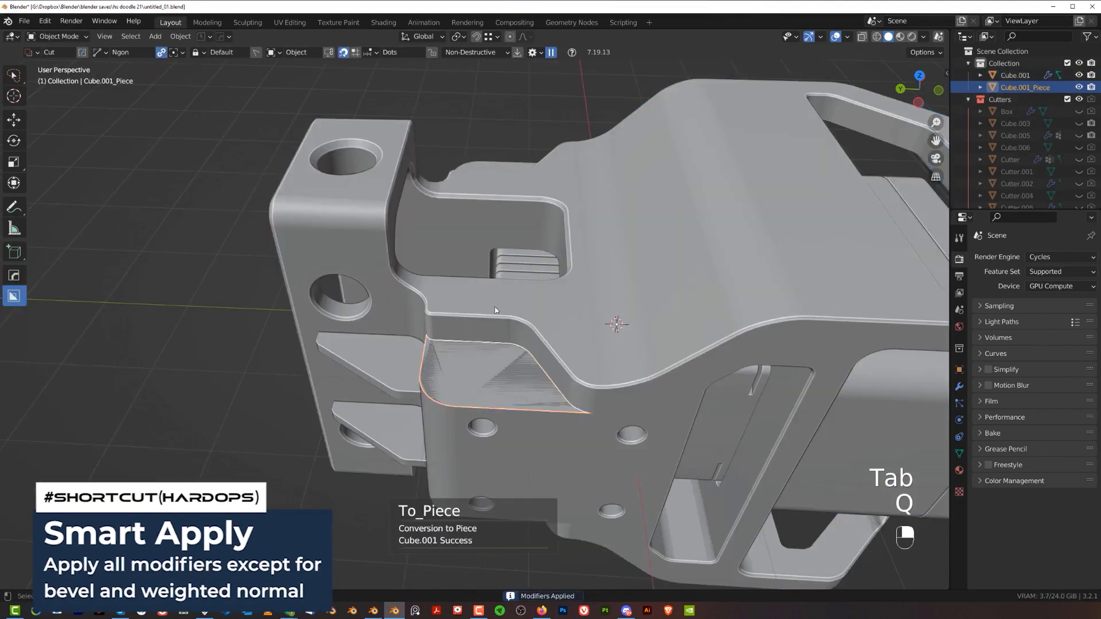
Isolate the extracted piece in the top orthographic view and cut off its pointed front tip with an Ngon cut.
{"action": "key", "text": "slash"}
{"action": "key", "text": "KP_7"}
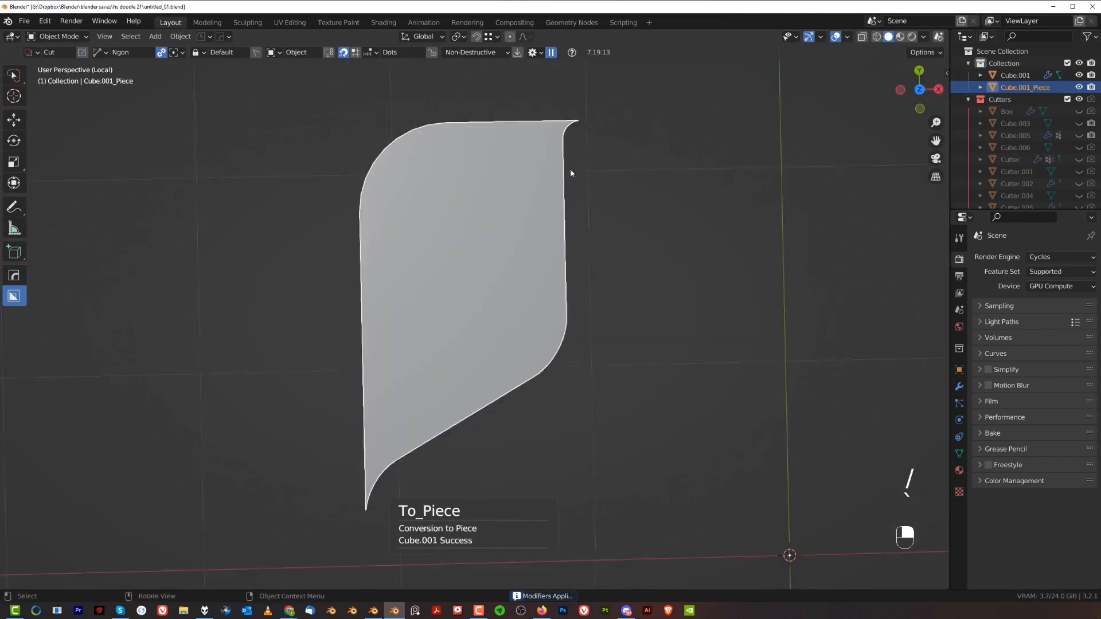
{"action": "key", "text": "KP_5"}
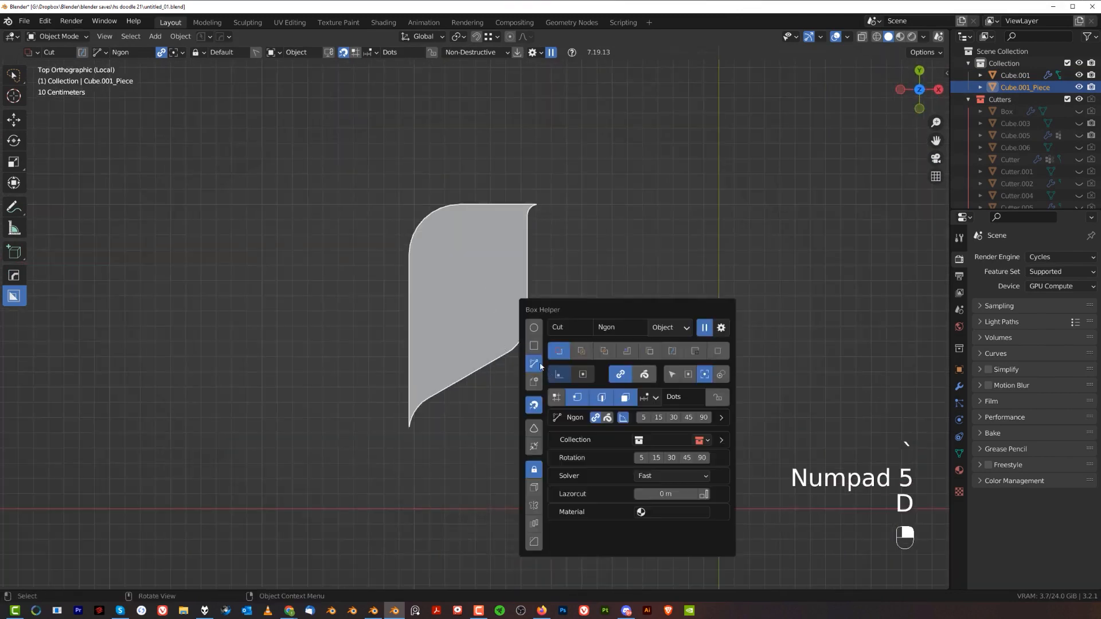
{"action": "left_click", "coordinate": [365, 392]}
{"action": "left_click", "coordinate": [536, 392]}
{"action": "double_click", "coordinate": [328, 482]}
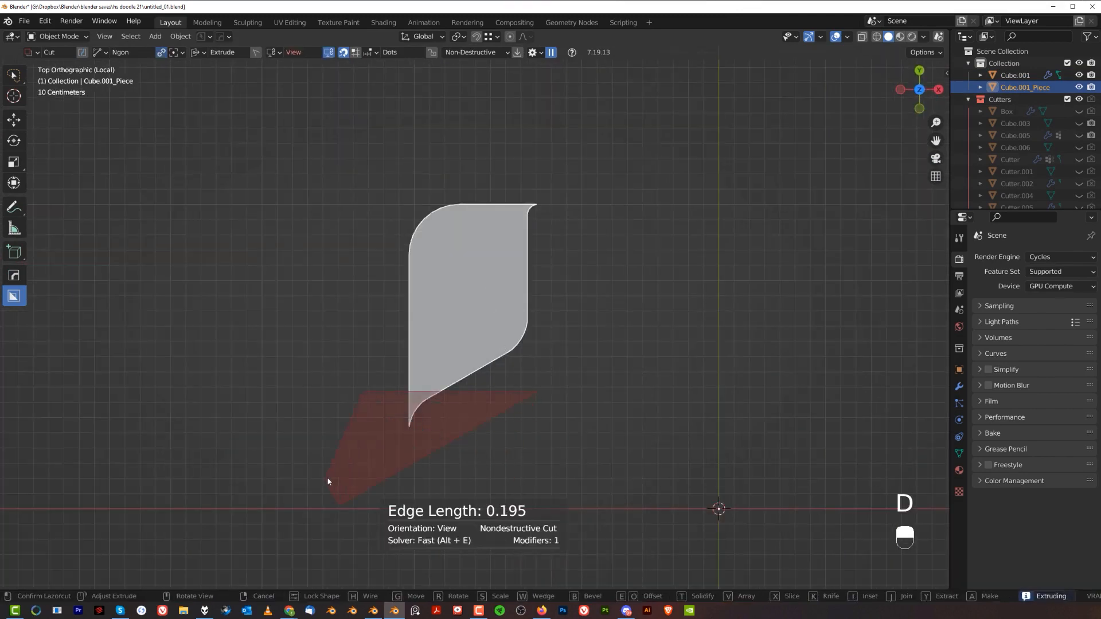
{"action": "left_click", "coordinate": [329, 481]}
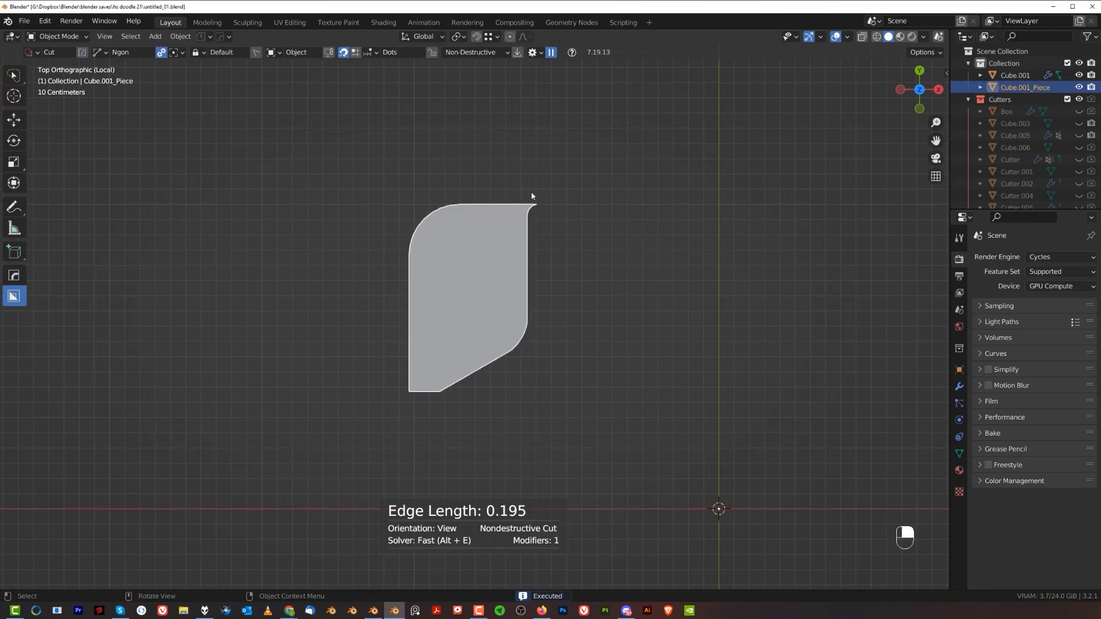
Square off the ledge piece's concave flared corner by aligning its curve vertices and merging them into one.
{"action": "scroll", "coordinate": [527, 203], "scroll_direction": "up", "scroll_amount": 4}
{"action": "key", "text": "Tab"}
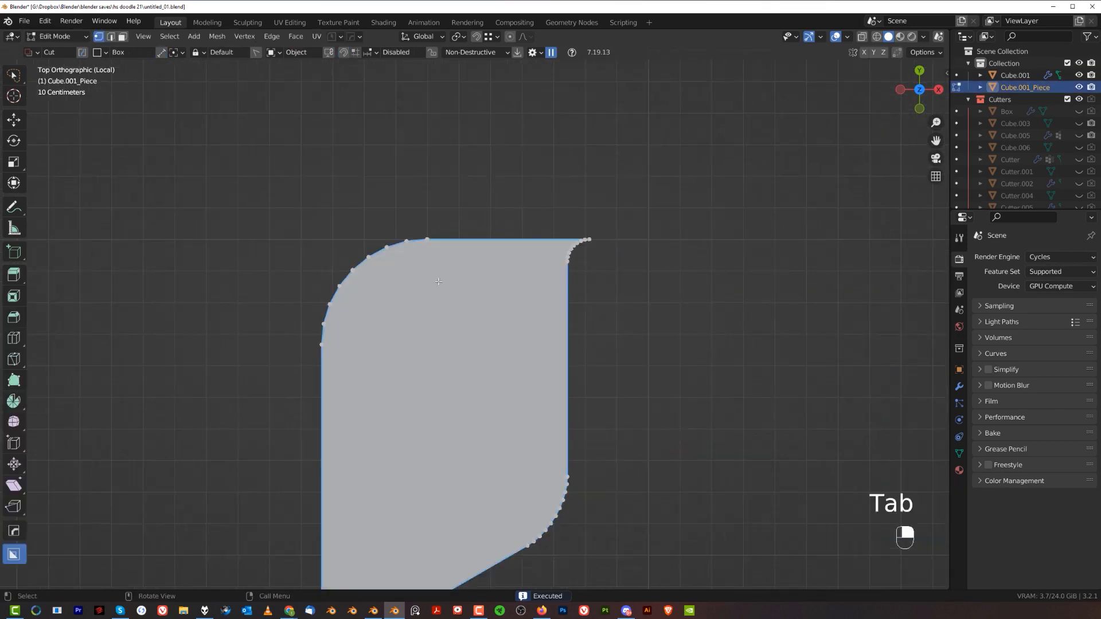
{"action": "scroll", "coordinate": [456, 310], "scroll_direction": "up", "scroll_amount": 1}
{"action": "scroll", "coordinate": [491, 268], "scroll_direction": "up", "scroll_amount": 1}
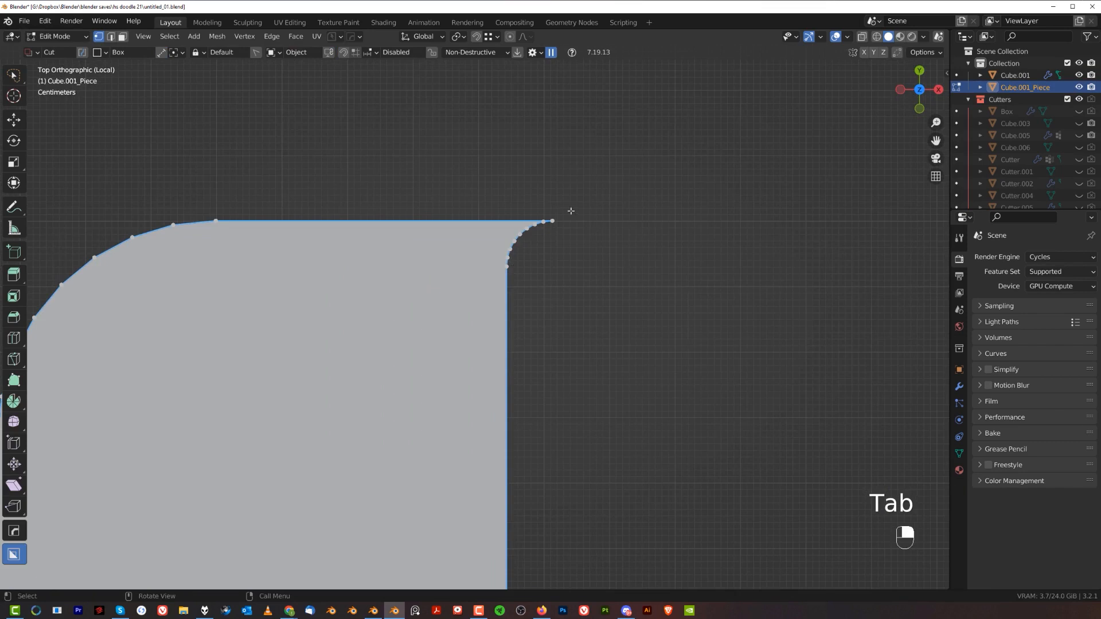
{"action": "key", "text": "alt+a"}
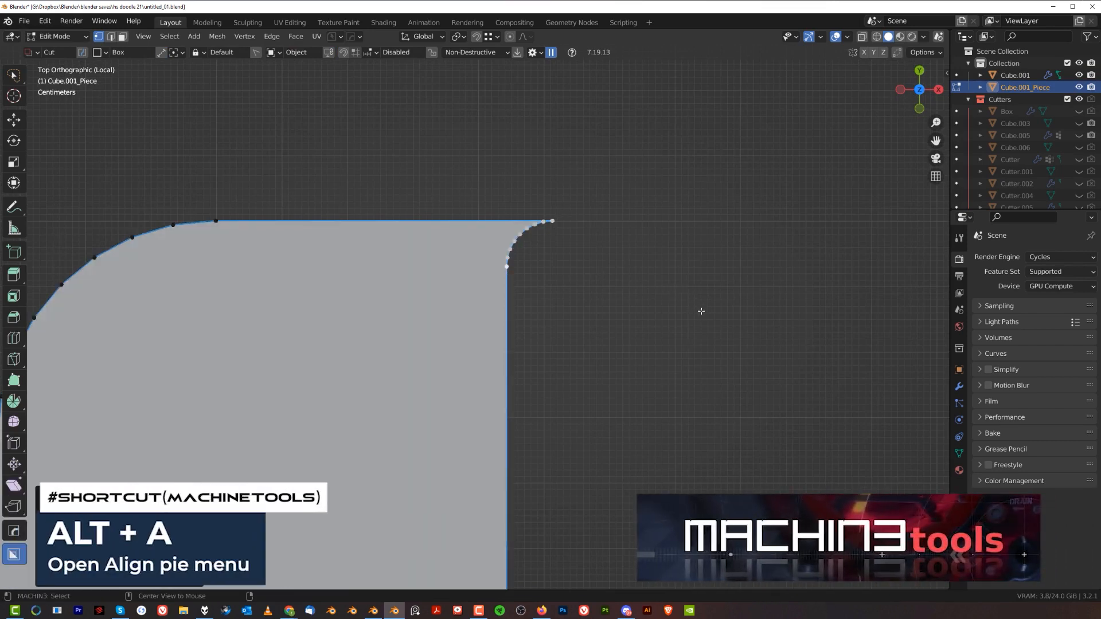
{"action": "key", "text": "alt+a"}
{"action": "left_click", "coordinate": [482, 319]}
{"action": "key", "text": "alt+a"}
{"action": "key", "text": "1"}
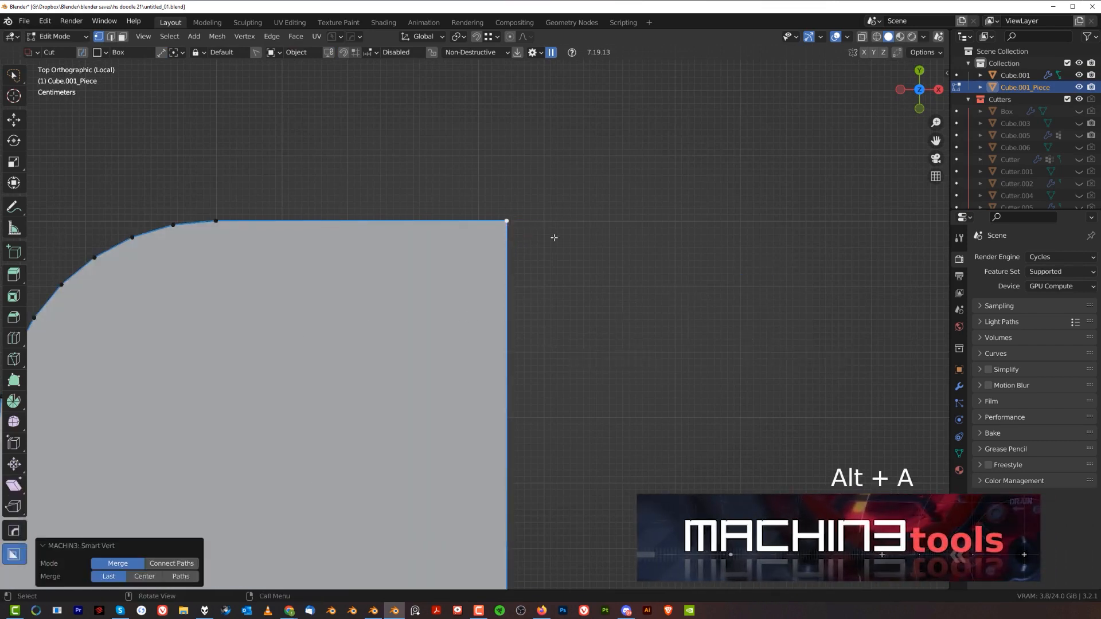
Round the squared corner of the ledge piece with a four-segment vertex bevel about 0.079 m wide.
{"action": "scroll", "coordinate": [502, 292], "scroll_direction": "down", "scroll_amount": 5}
{"action": "key", "text": "ctrl+shift+b"}
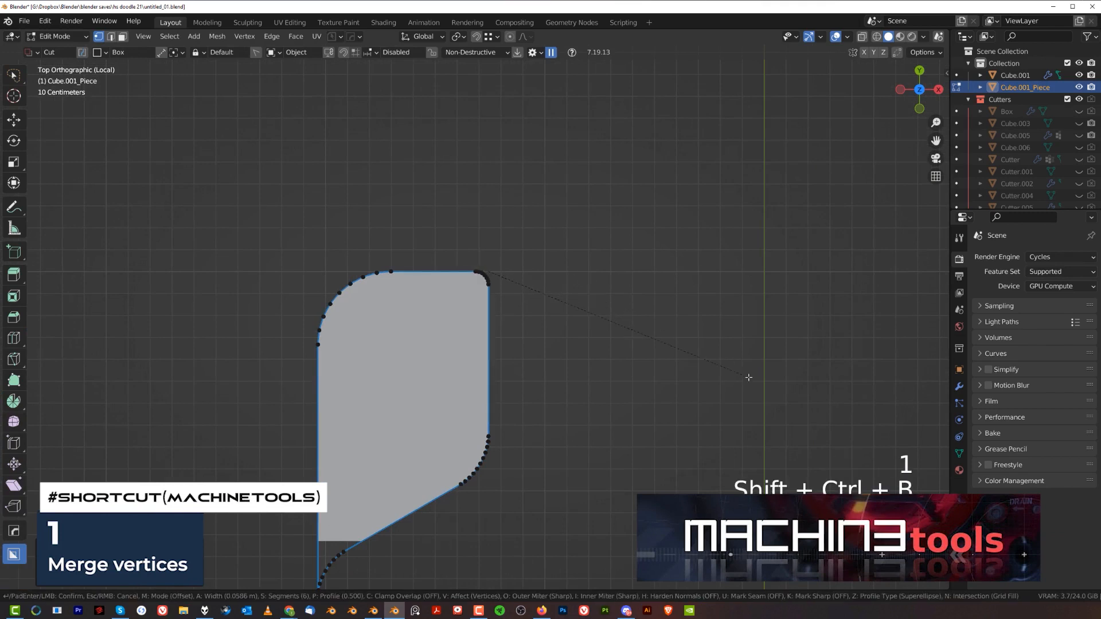
{"action": "left_click", "coordinate": [789, 392]}
{"action": "middle_click_drag", "start_coordinate": [593, 443], "coordinate": [678, 300], "text": "shift"}
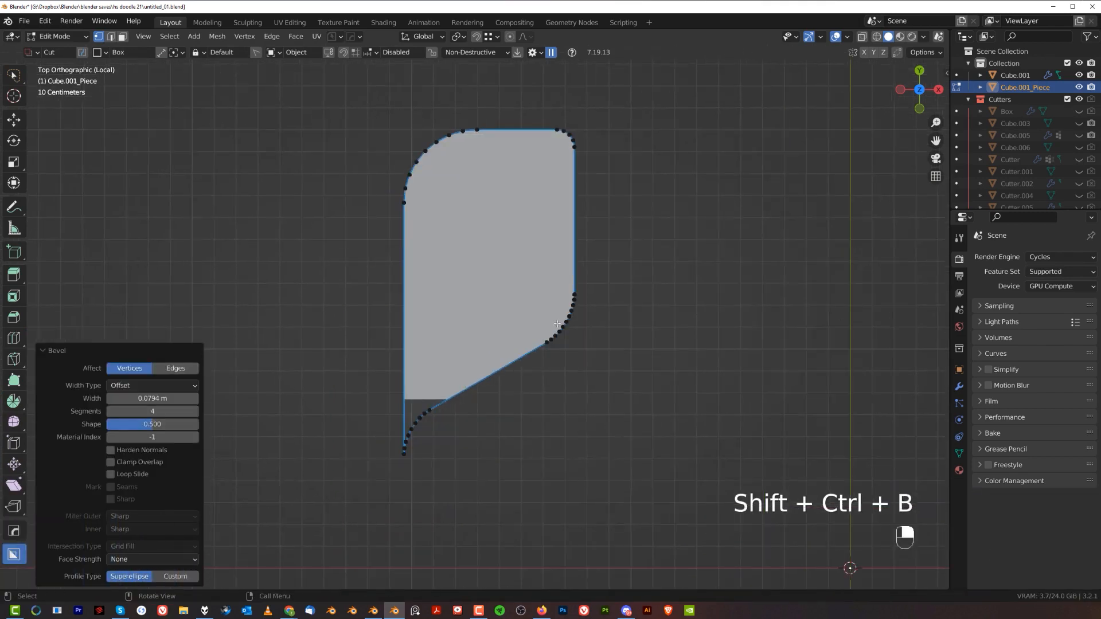
Apply the ledge piece's tip cut with Hard Ops Csharp and round the two tip corners with a four-segment vertex bevel.
{"action": "key", "text": "Tab"}
{"action": "key", "text": "q"}
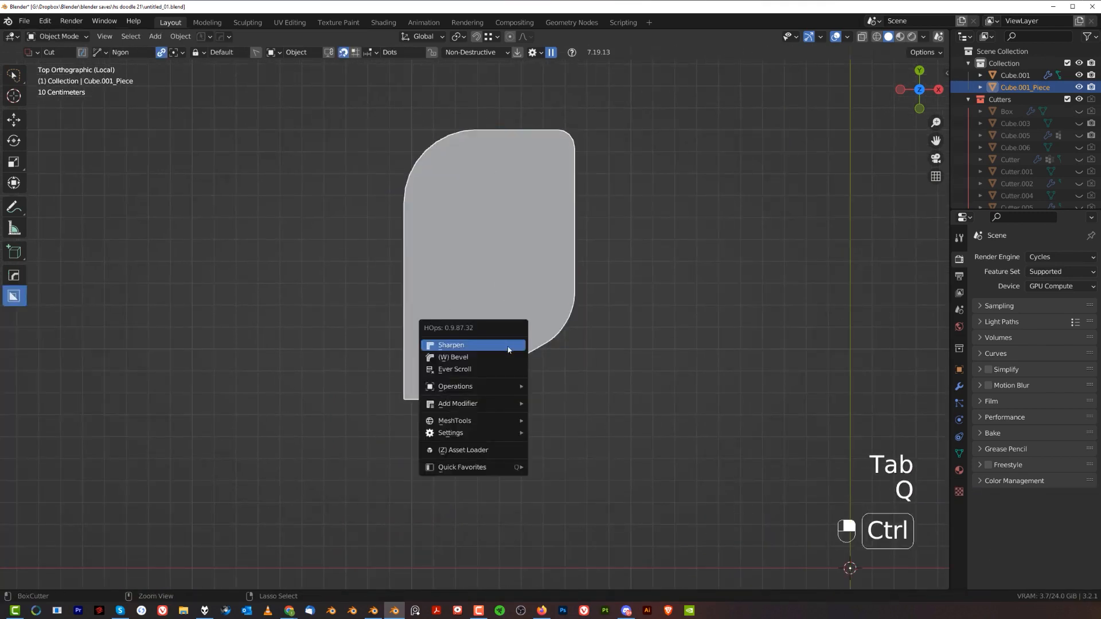
{"action": "left_click", "coordinate": [507, 344], "text": "ctrl"}
{"action": "key", "text": "Tab"}
{"action": "key", "text": "ctrl+shift+b"}
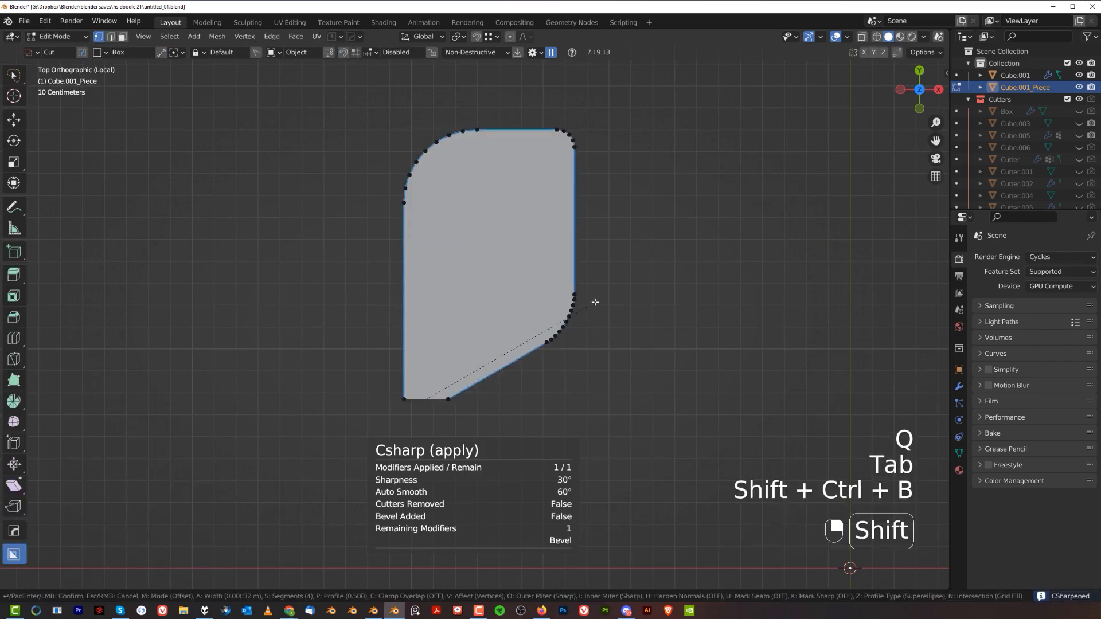
{"action": "left_click", "coordinate": [717, 327]}
{"action": "key", "text": "Tab"}
{"action": "scroll", "coordinate": [584, 271], "scroll_direction": "down", "scroll_amount": 3}
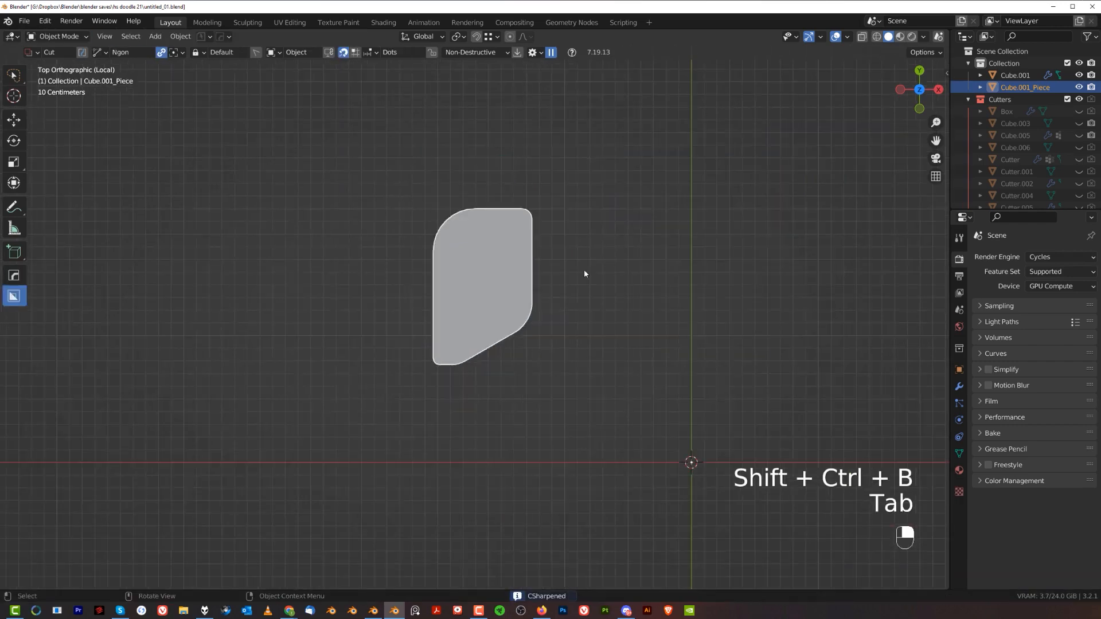
Exit local view and inset the ledge piece's face by about 0.07 m.
{"action": "key", "text": "slash"}
{"action": "scroll", "coordinate": [562, 381], "scroll_direction": "up", "scroll_amount": 2}
{"action": "key", "text": "Tab"}
{"action": "middle_click_drag", "start_coordinate": [573, 325], "coordinate": [540, 304]}
{"action": "scroll", "coordinate": [562, 381], "scroll_direction": "up", "scroll_amount": 1}
{"action": "middle_click_drag", "start_coordinate": [539, 304], "coordinate": [514, 284]}
{"action": "key", "text": "i"}
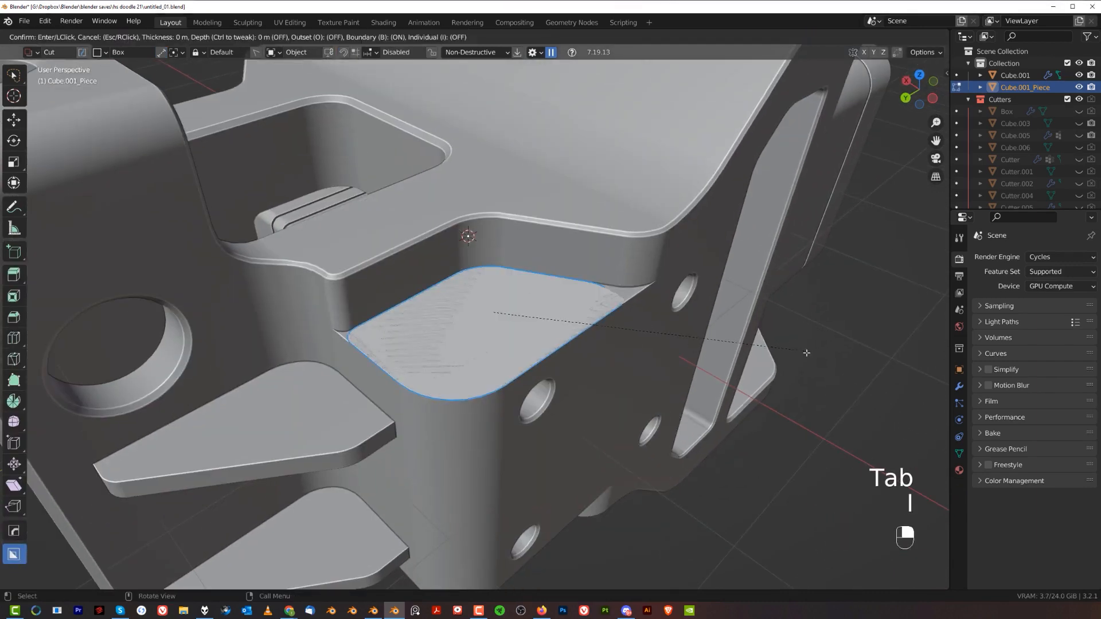
{"action": "left_click", "coordinate": [659, 342]}
Smooth the overlapping inset corner near the ledge piece's tip with MESHmachine Unf*ck in the top orthographic view.
{"action": "key", "text": "grave"}
{"action": "left_click", "coordinate": [619, 130]}
{"action": "key", "text": "KP_5"}
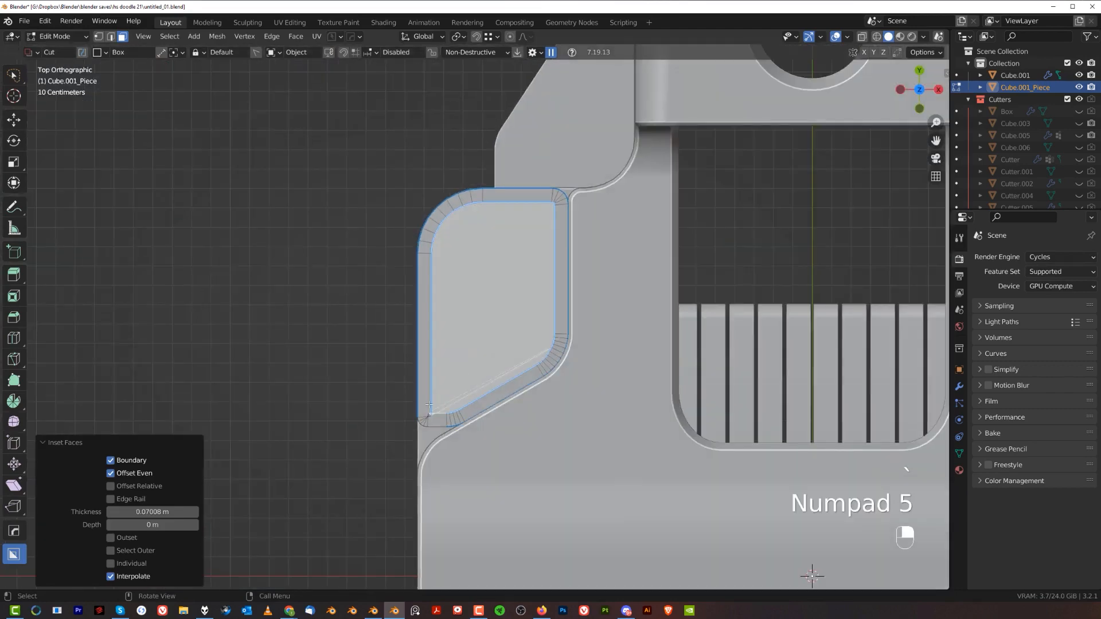
{"action": "scroll", "coordinate": [429, 405], "scroll_direction": "up", "scroll_amount": 3}
{"action": "key", "text": "Tab"}
{"action": "right_click", "coordinate": [406, 316]}
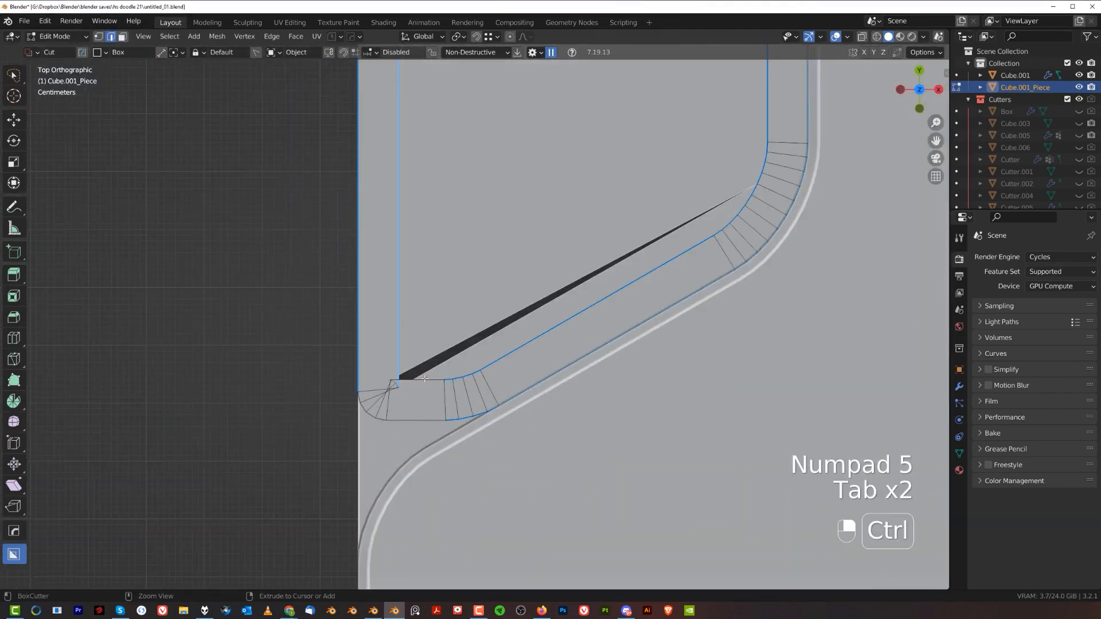
{"action": "right_click", "coordinate": [430, 376], "text": "ctrl"}
{"action": "key", "text": "y"}
{"action": "left_click", "coordinate": [504, 331]}
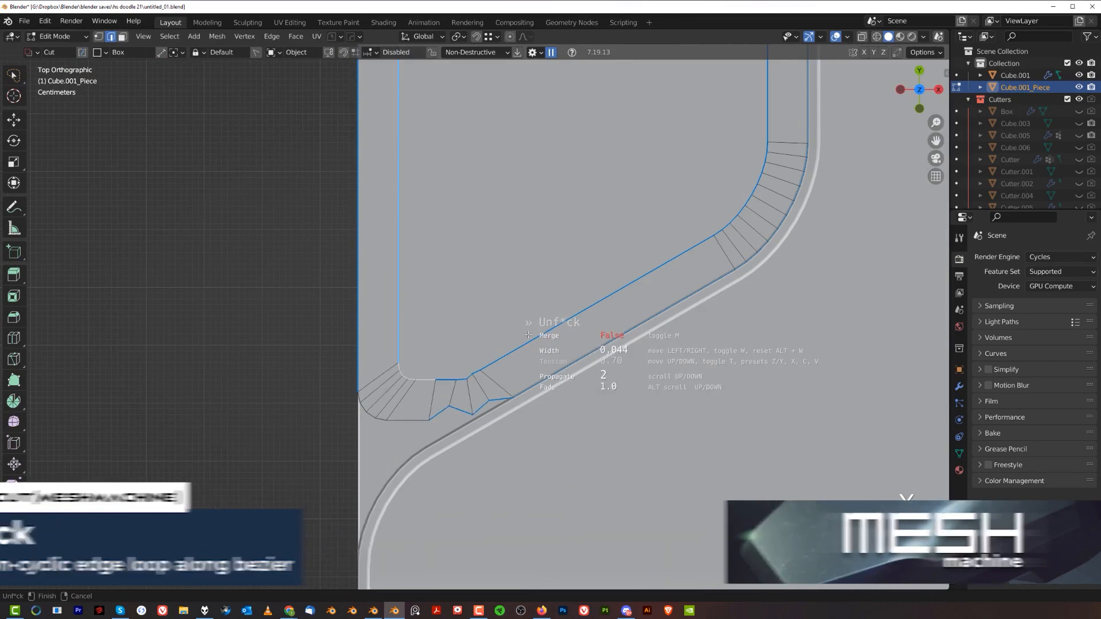
{"action": "scroll", "coordinate": [528, 335], "scroll_direction": "down", "scroll_amount": 2}
{"action": "left_click", "coordinate": [527, 335]}
{"action": "key", "text": "Tab"}
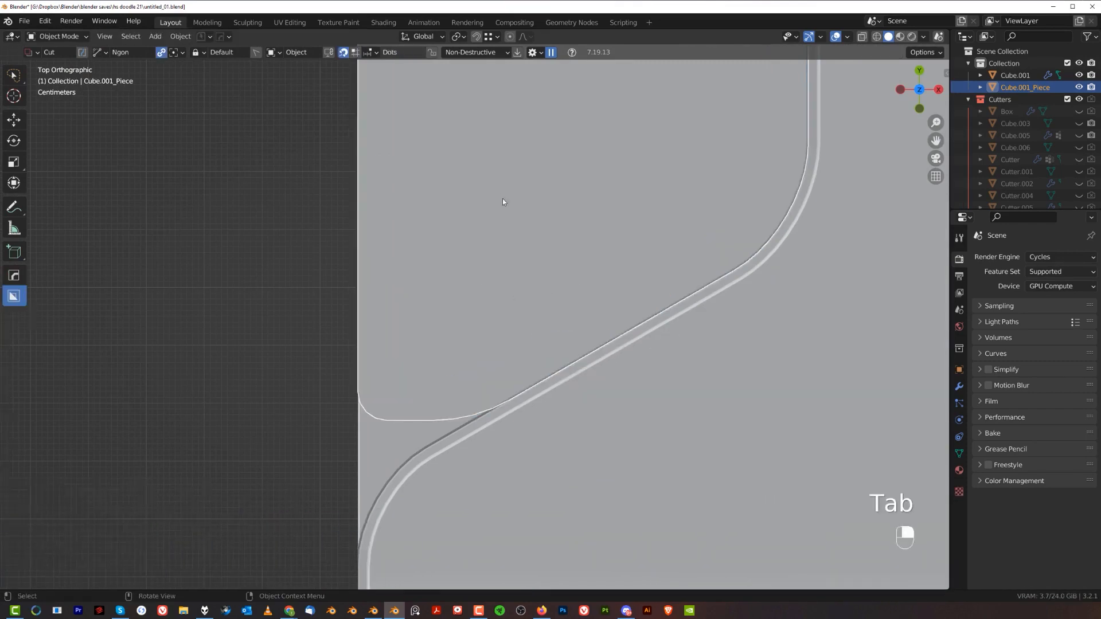
Delete the inset border faces around the ledge piece, keeping only the inner face.
{"action": "scroll", "coordinate": [533, 246], "scroll_direction": "down", "scroll_amount": 5}
{"action": "middle_click_drag", "start_coordinate": [546, 267], "coordinate": [663, 208]}
{"action": "key", "text": "KP_5"}
{"action": "key", "text": "Tab"}
{"action": "left_click", "coordinate": [549, 238]}
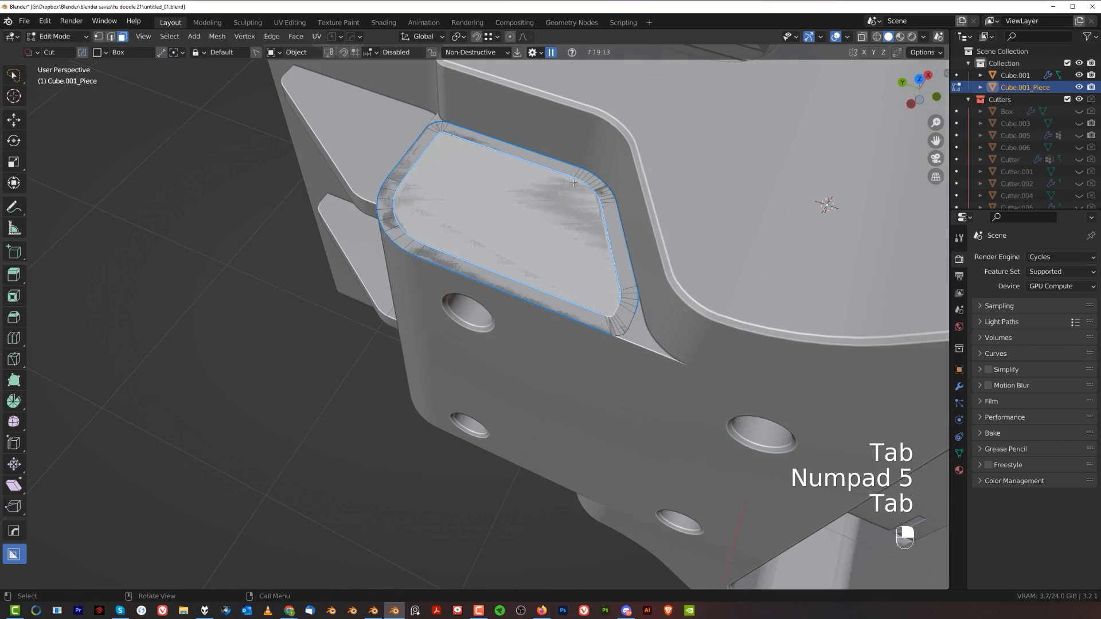
{"action": "key", "text": "ctrl+i"}
{"action": "key", "text": "x"}
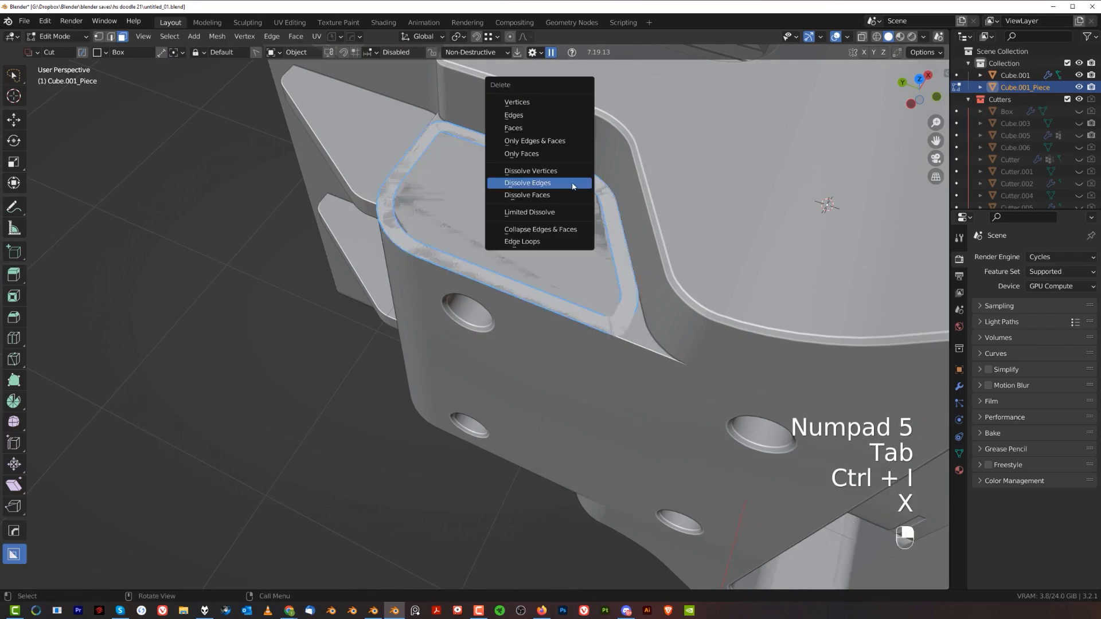
{"action": "left_click", "coordinate": [549, 132]}
Smooth the tight corner between the inner face's two straight edges at the ledge piece's tip with MESHmachine Unf*ck.
{"action": "middle_click_drag", "start_coordinate": [591, 250], "coordinate": [441, 299], "text": "shift"}
{"action": "scroll", "coordinate": [441, 300], "scroll_direction": "up", "scroll_amount": 3}
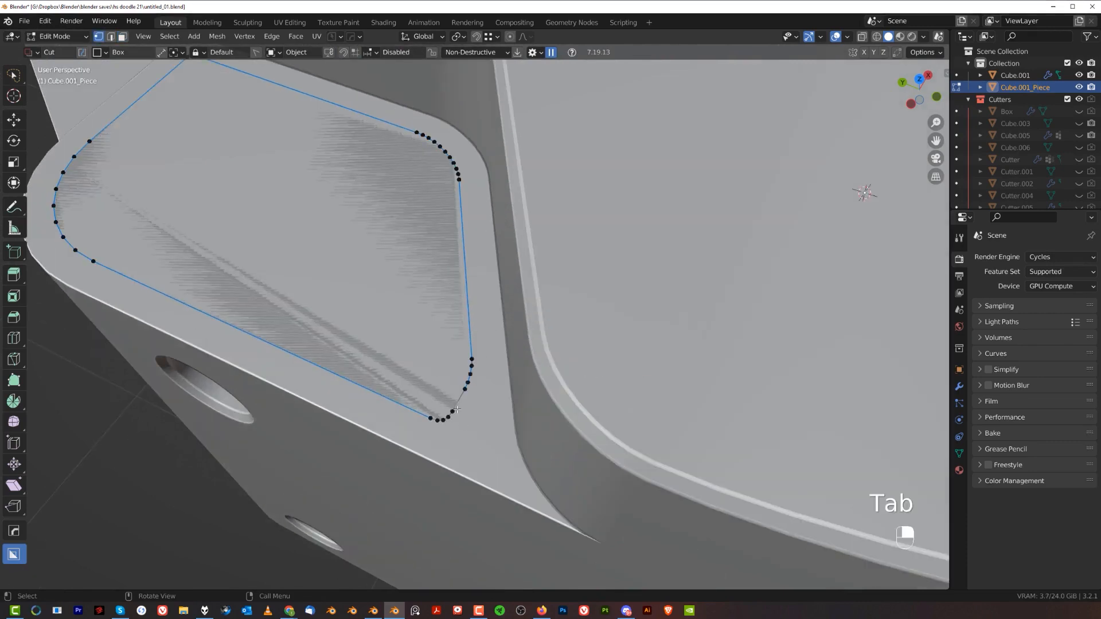
{"action": "middle_click_drag", "start_coordinate": [457, 410], "coordinate": [665, 339]}
{"action": "key", "text": "Tab"}
{"action": "scroll", "coordinate": [511, 399], "scroll_direction": "down", "scroll_amount": 4}
{"action": "middle_click_drag", "start_coordinate": [665, 287], "coordinate": [600, 223]}
{"action": "middle_click_drag", "start_coordinate": [599, 224], "coordinate": [482, 350], "text": "shift"}
{"action": "scroll", "coordinate": [531, 361], "scroll_direction": "up", "scroll_amount": 3}
{"action": "key", "text": "Tab"}
{"action": "scroll", "coordinate": [482, 350], "scroll_direction": "up", "scroll_amount": 4}
{"action": "middle_click_drag", "start_coordinate": [482, 350], "coordinate": [448, 365]}
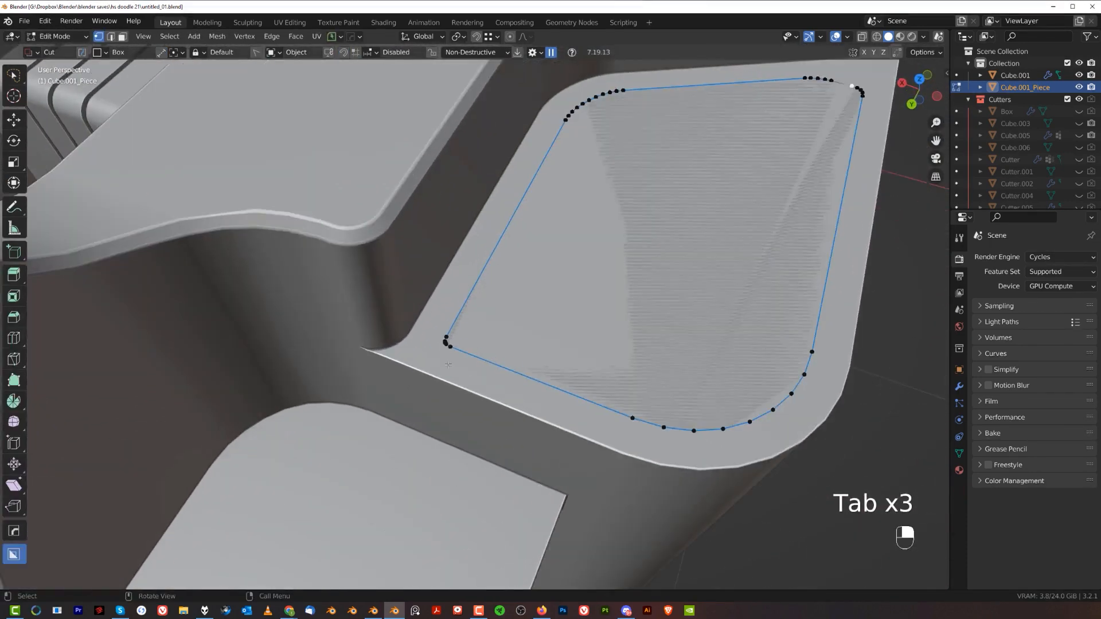
{"action": "left_click", "coordinate": [448, 339], "text": "ctrl"}
{"action": "key", "text": "Tab"}
{"action": "left_click", "coordinate": [455, 366]}
{"action": "left_click", "coordinate": [466, 313]}
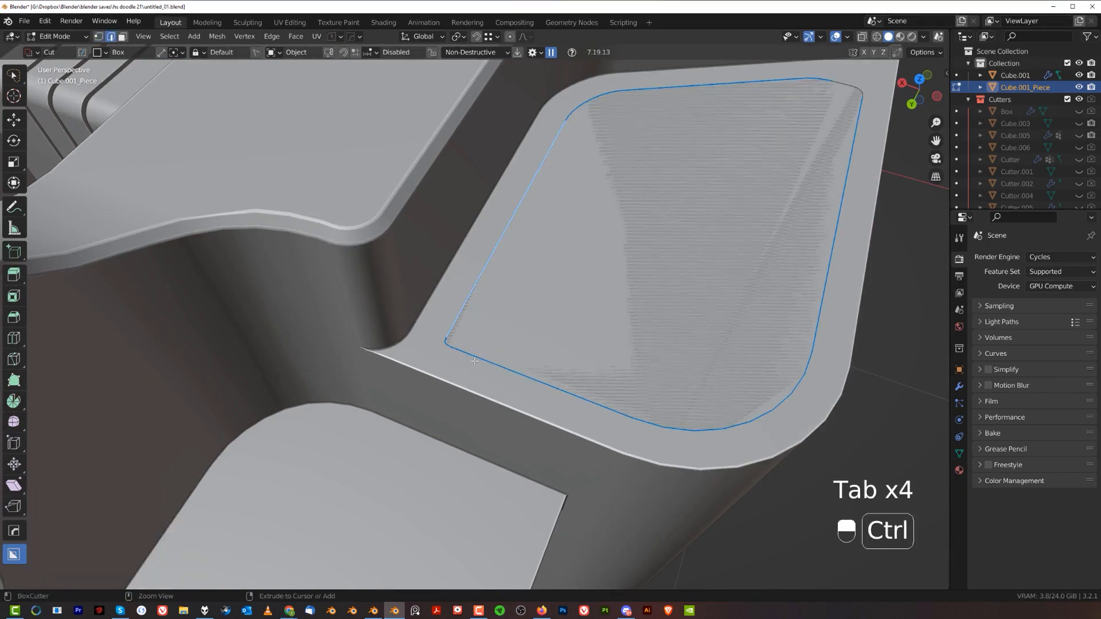
{"action": "left_click", "coordinate": [496, 356], "text": "ctrl"}
{"action": "key", "text": "y"}
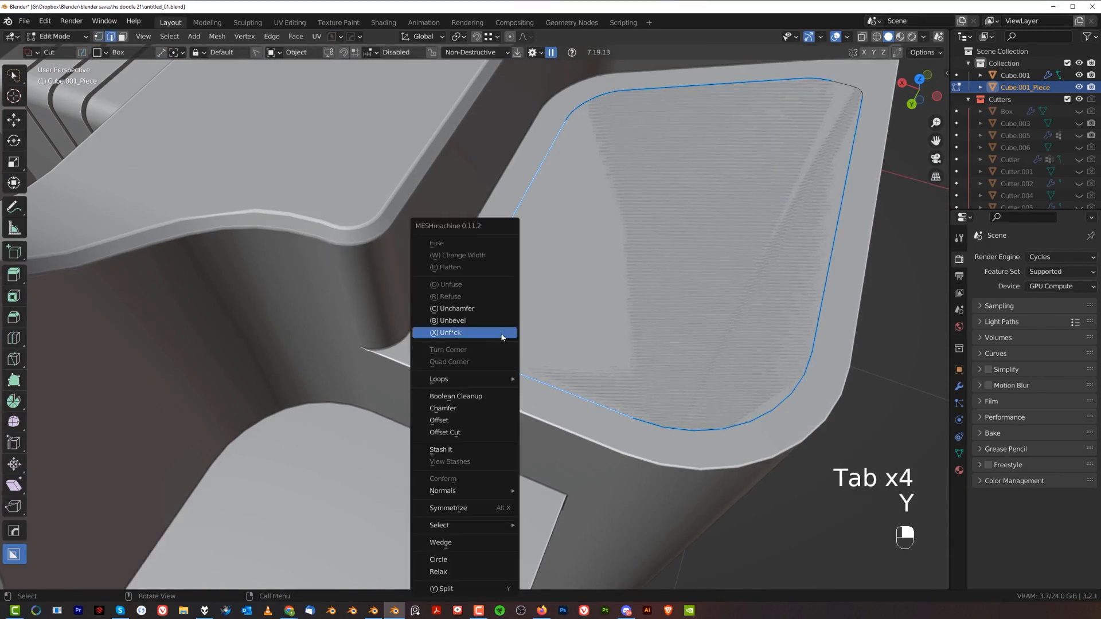
{"action": "left_click", "coordinate": [512, 334]}
{"action": "left_click", "coordinate": [520, 342]}
{"action": "key", "text": "Tab"}
{"action": "scroll", "coordinate": [553, 321], "scroll_direction": "down", "scroll_amount": 3}
Thicken the ledge piece with a Solidify modifier at zero offset and open the Hard Ops modifier helper.
{"action": "middle_click_drag", "start_coordinate": [582, 312], "coordinate": [578, 250]}
{"action": "key", "text": "q"}
{"action": "mouse_move", "coordinate": [562, 323]}
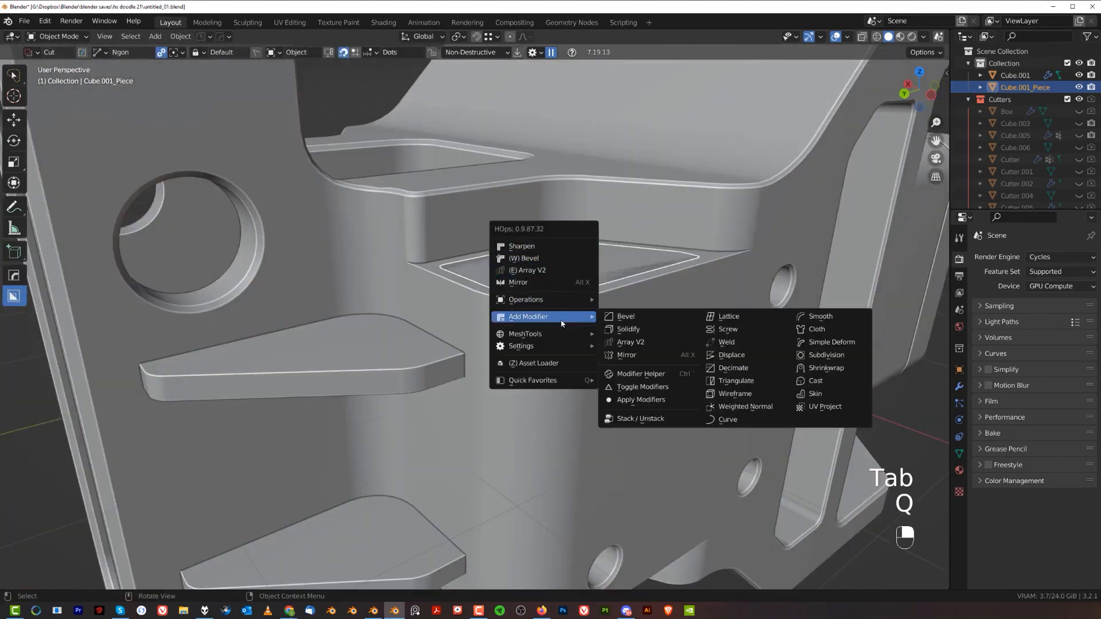
{"action": "left_click", "coordinate": [620, 335]}
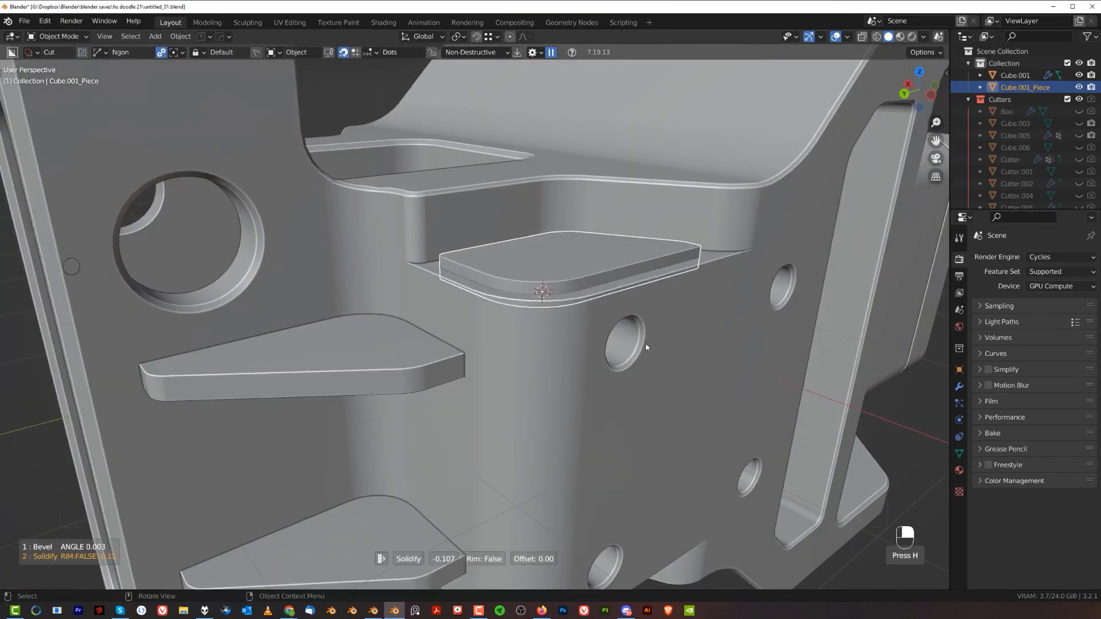
{"action": "left_click", "coordinate": [663, 352]}
{"action": "key", "text": "ctrl+grave"}
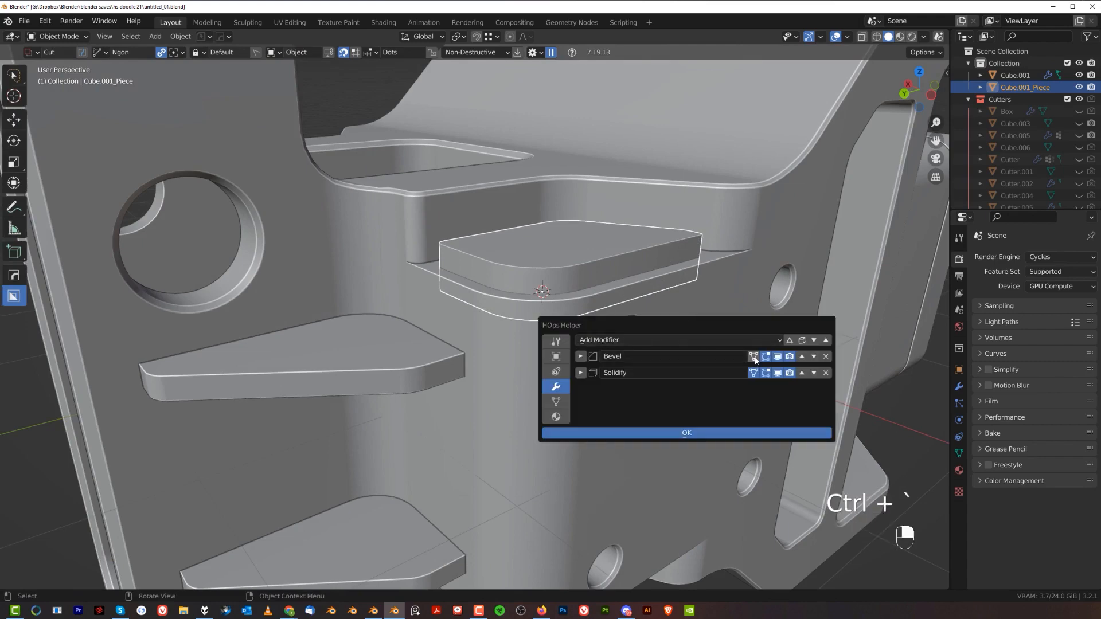
Subtract the solidified ledge piece from the main body with a nondestructive Boolean difference and hide the Cutters collection.
{"action": "middle_click_drag", "start_coordinate": [699, 215], "coordinate": [599, 318]}
{"action": "key", "text": "q"}
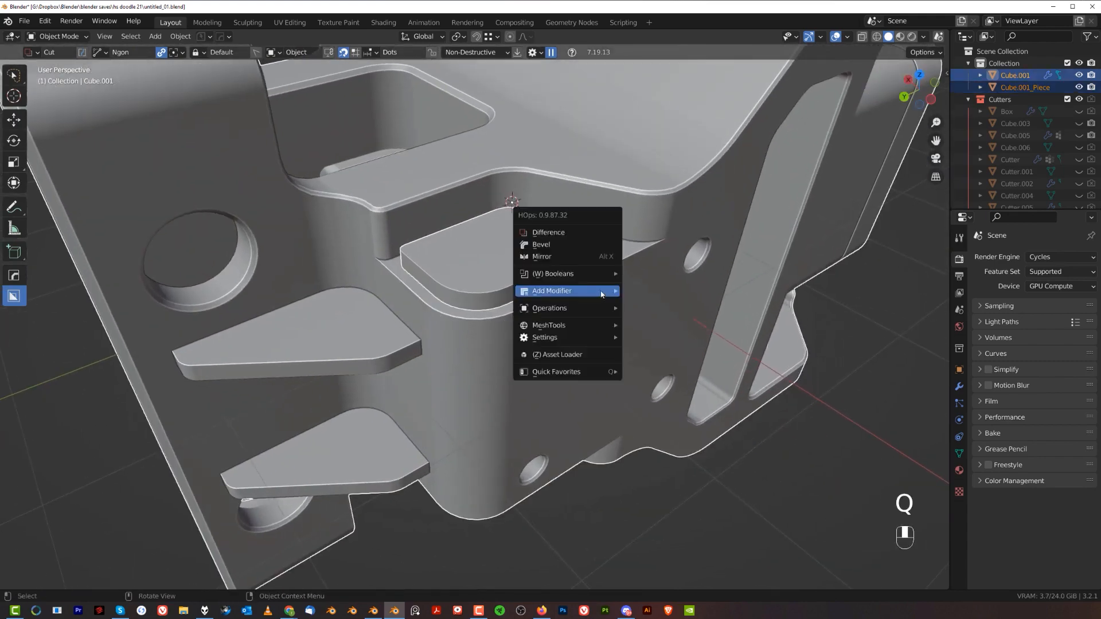
{"action": "left_click", "coordinate": [566, 270]}
{"action": "key", "text": "shift+2"}
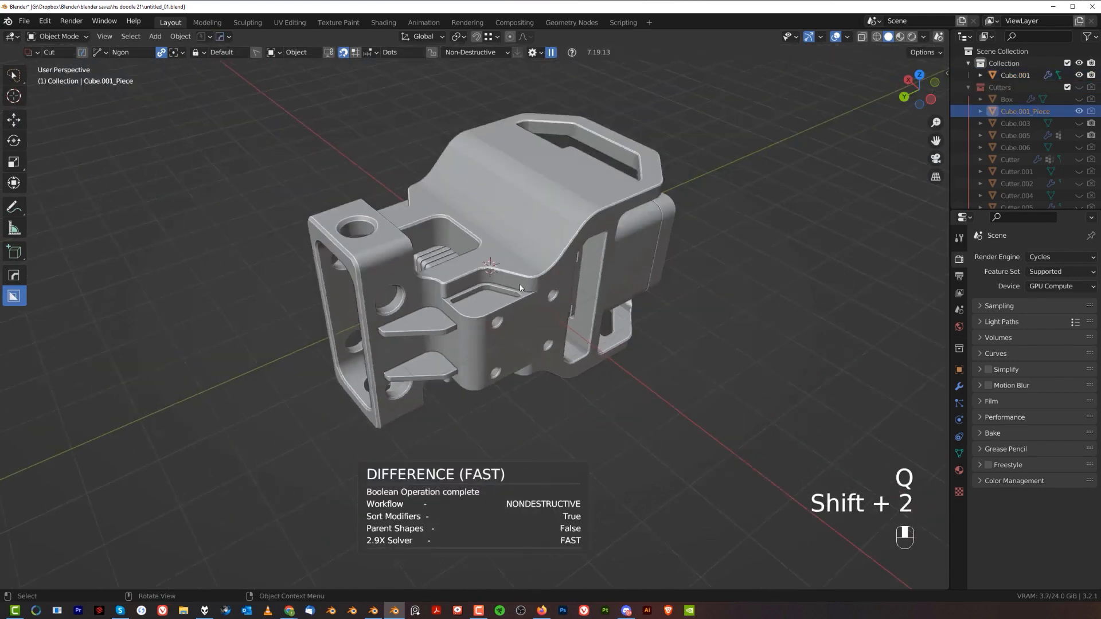
{"action": "middle_click_drag", "start_coordinate": [520, 285], "coordinate": [605, 305]}
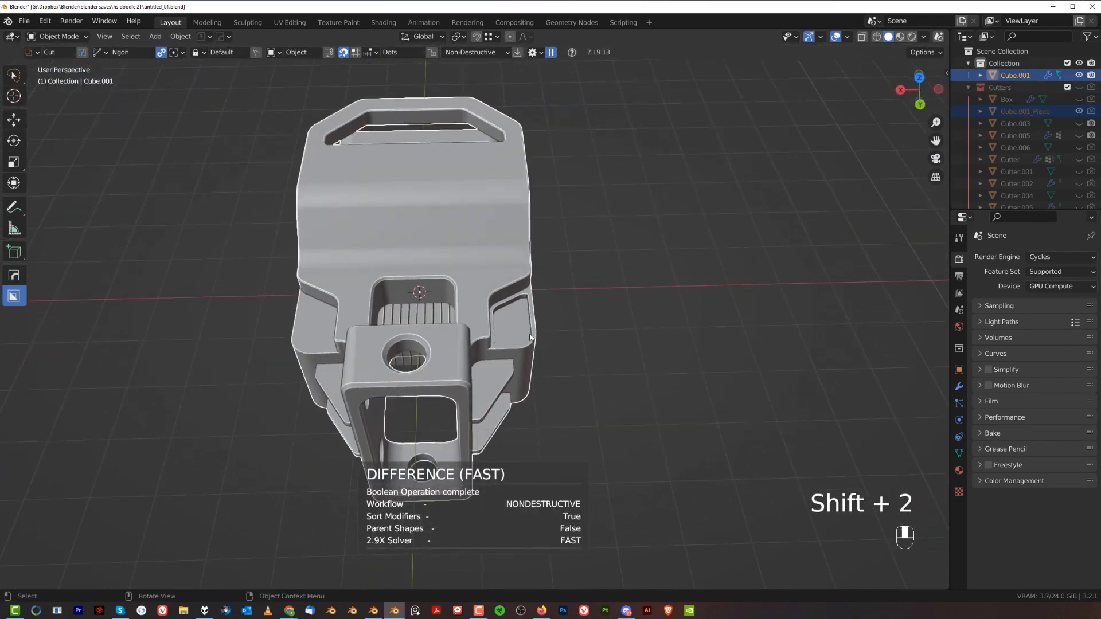
Mirror the main body twice with Hard Ops Mirror to repeat the ledge pocket on the opposite sides.
{"action": "key", "text": "alt+x"}
{"action": "middle_click_drag", "start_coordinate": [634, 266], "coordinate": [476, 227]}
{"action": "left_click", "coordinate": [505, 305]}
{"action": "key", "text": "alt+x"}
{"action": "left_click", "coordinate": [531, 258]}
{"action": "middle_click_drag", "start_coordinate": [545, 327], "coordinate": [480, 287]}
{"action": "middle_click_drag", "start_coordinate": [528, 332], "coordinate": [583, 326]}
Cut a circular BoxCutter hole 0.396 deep into an upper corner of the rear frame from the back orthographic view.
{"action": "key", "text": "grave"}
{"action": "key", "text": "KP_5"}
{"action": "key", "text": "grave"}
{"action": "key", "text": "grave"}
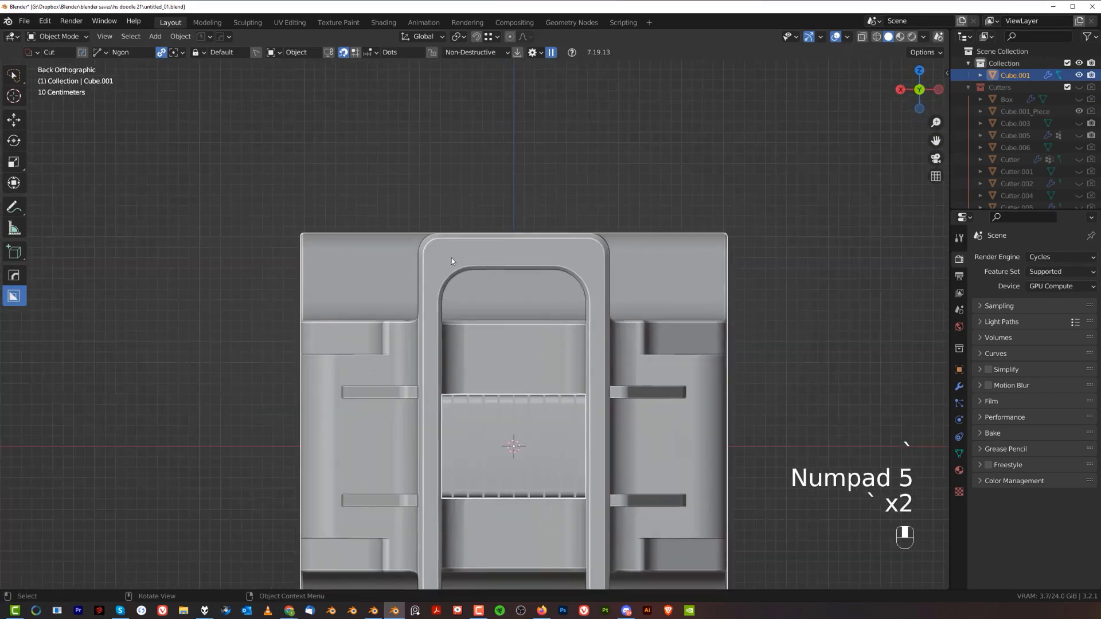
{"action": "scroll", "coordinate": [452, 259], "scroll_direction": "up", "scroll_amount": 2}
{"action": "key", "text": "d"}
{"action": "left_click", "coordinate": [442, 200]}
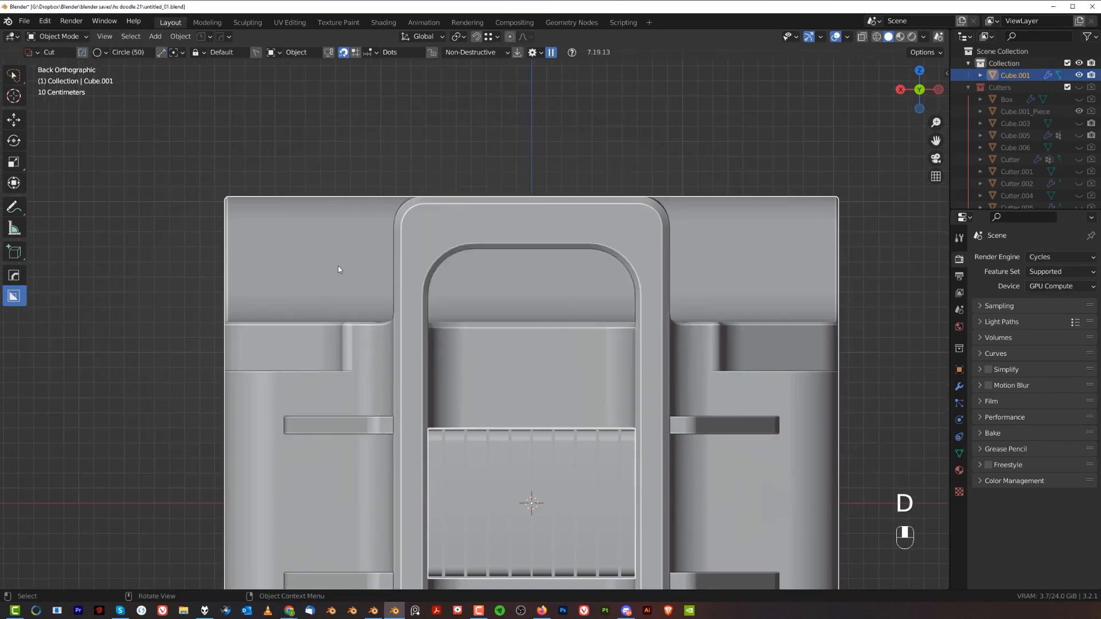
{"action": "scroll", "coordinate": [338, 270], "scroll_direction": "up", "scroll_amount": 3}
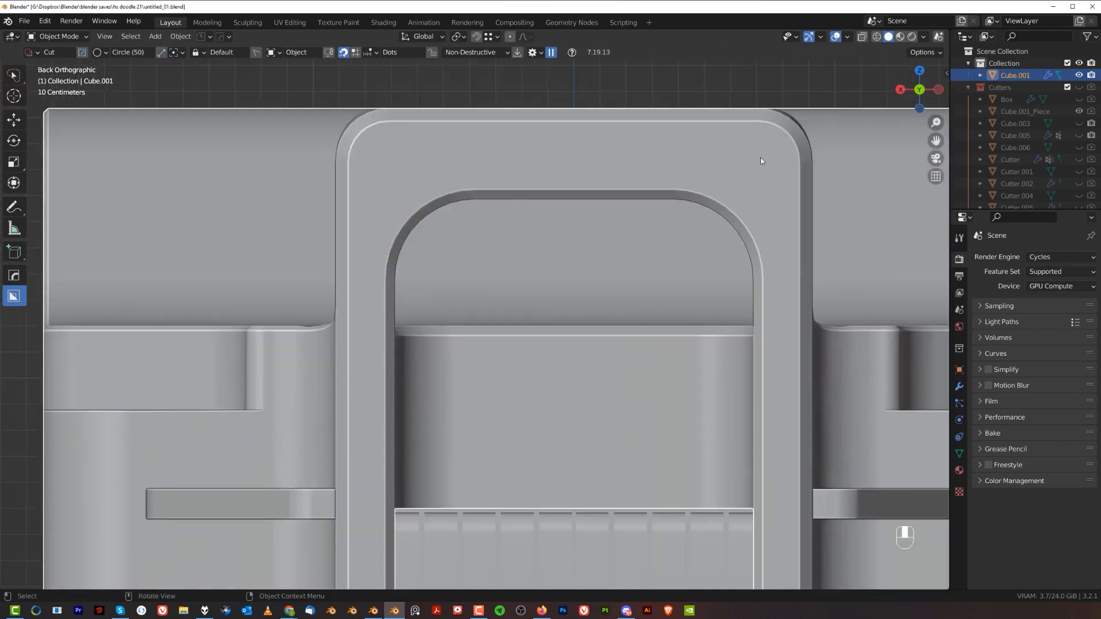
{"action": "left_click_drag", "start_coordinate": [761, 157], "coordinate": [780, 176]}
{"action": "middle_click_drag", "start_coordinate": [819, 258], "coordinate": [832, 314]}
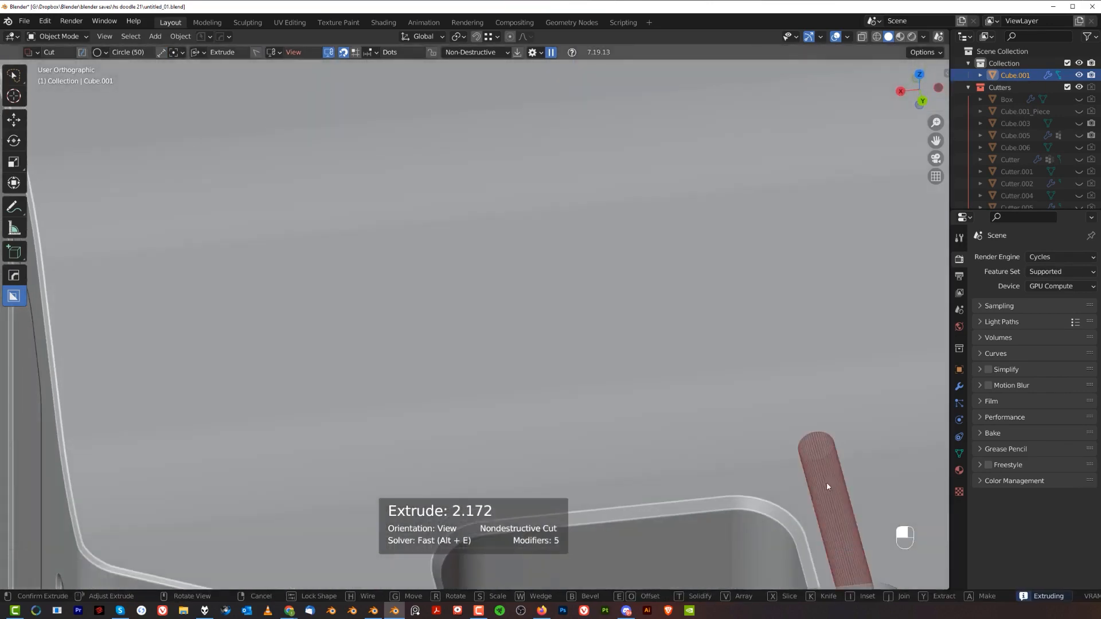
{"action": "scroll", "coordinate": [827, 482], "scroll_direction": "down", "scroll_amount": 1}
{"action": "middle_click_drag", "start_coordinate": [786, 451], "coordinate": [631, 135], "text": "shift"}
{"action": "middle_click_drag", "start_coordinate": [647, 308], "coordinate": [656, 357], "text": "shift"}
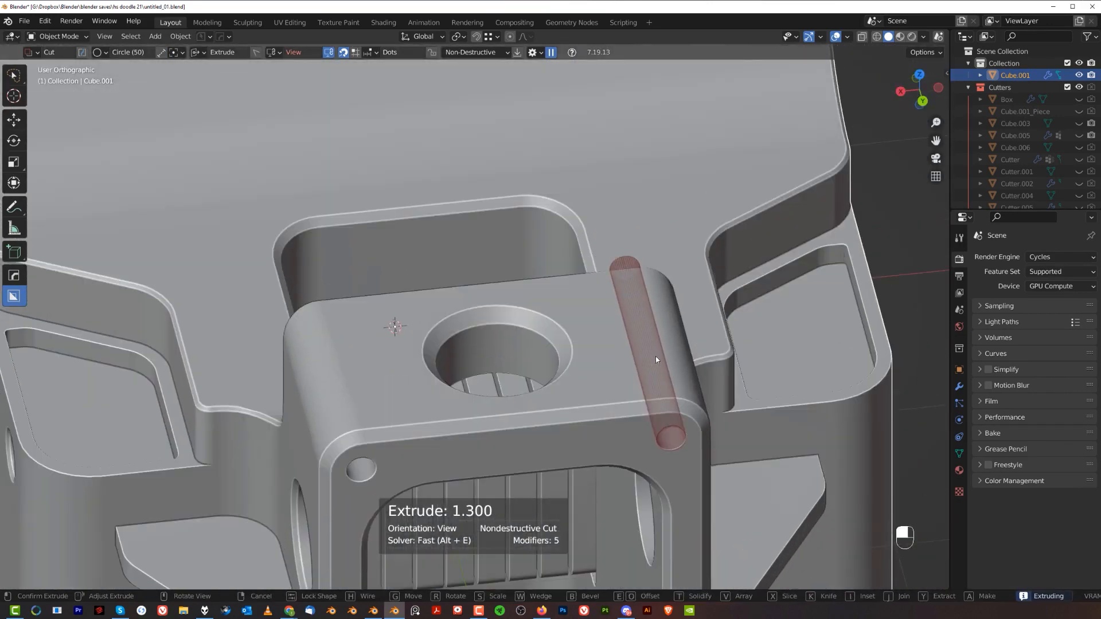
{"action": "left_click", "coordinate": [741, 341]}
Run Hard Ops Smart Apply on the main body after adding the frame's corner holes.
{"action": "scroll", "coordinate": [717, 356], "scroll_direction": "down", "scroll_amount": 6}
{"action": "middle_click_drag", "start_coordinate": [641, 420], "coordinate": [622, 375]}
{"action": "middle_click_drag", "start_coordinate": [622, 376], "coordinate": [562, 324], "text": "shift"}
{"action": "scroll", "coordinate": [555, 324], "scroll_direction": "up", "scroll_amount": 2}
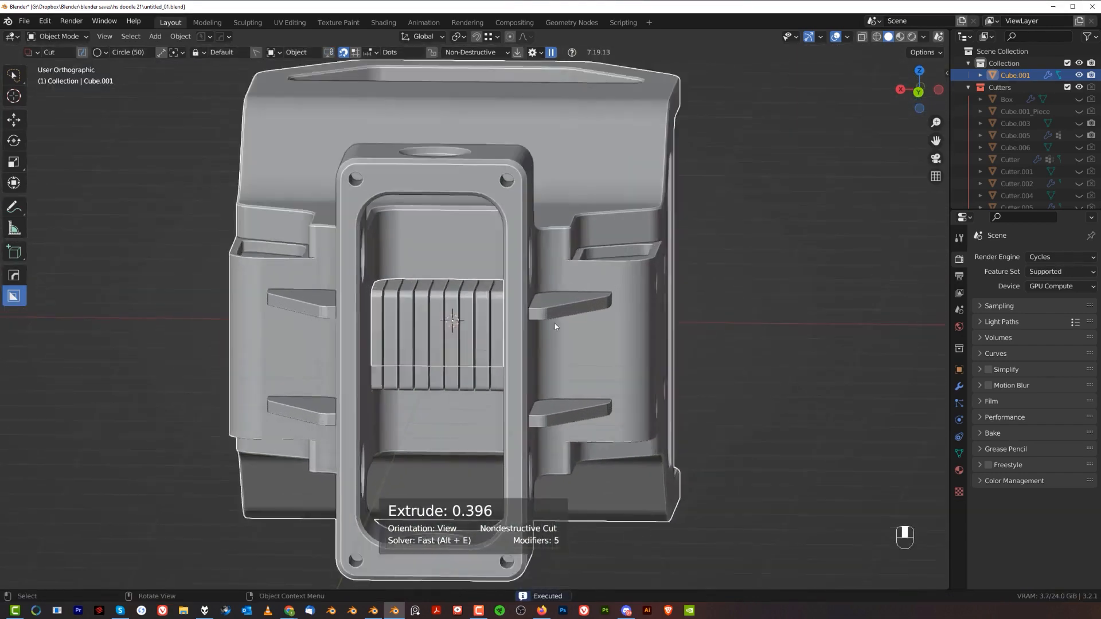
{"action": "scroll", "coordinate": [556, 323], "scroll_direction": "up", "scroll_amount": 2}
{"action": "middle_click_drag", "start_coordinate": [549, 282], "coordinate": [531, 394], "text": "shift"}
{"action": "key", "text": "KP_5"}
{"action": "middle_click_drag", "start_coordinate": [506, 309], "coordinate": [522, 271]}
{"action": "key", "text": "q"}
{"action": "mouse_move", "coordinate": [522, 315]}
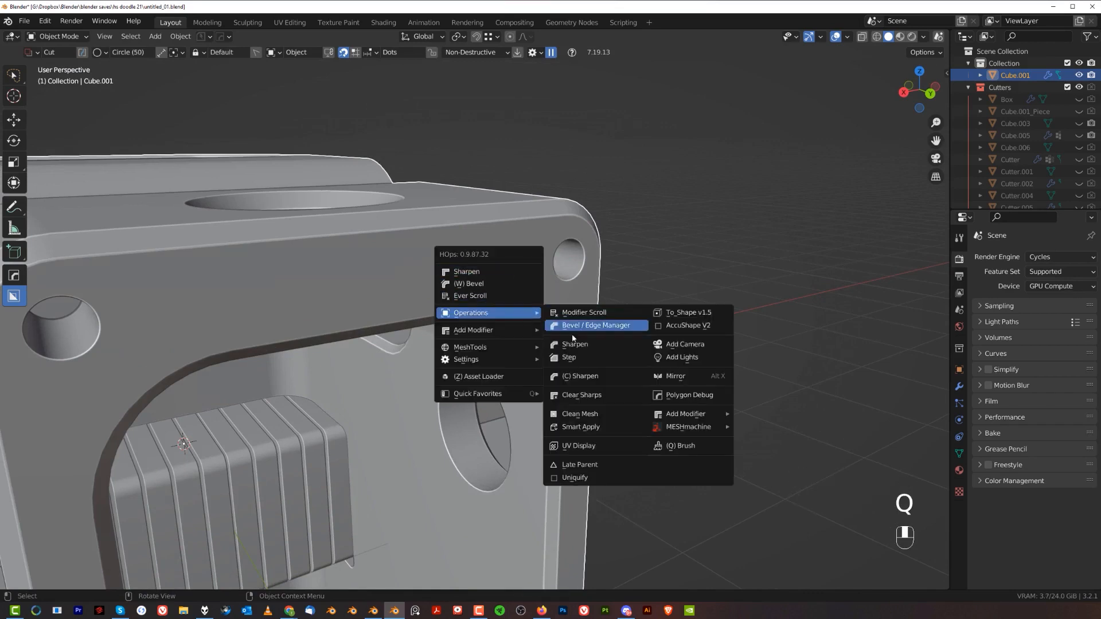
{"action": "left_click", "coordinate": [605, 425]}
Select the inner wall faces of the rear frame's upper corner hole and add a MACHIN3 thread with 27 threads.
{"action": "scroll", "coordinate": [545, 351], "scroll_direction": "up", "scroll_amount": 2}
{"action": "middle_click_drag", "start_coordinate": [545, 351], "coordinate": [454, 383], "text": "shift"}
{"action": "scroll", "coordinate": [459, 368], "scroll_direction": "up", "scroll_amount": 1}
{"action": "key", "text": "Tab"}
{"action": "left_click", "coordinate": [513, 229], "text": "alt"}
{"action": "middle_click_drag", "start_coordinate": [566, 267], "coordinate": [549, 284]}
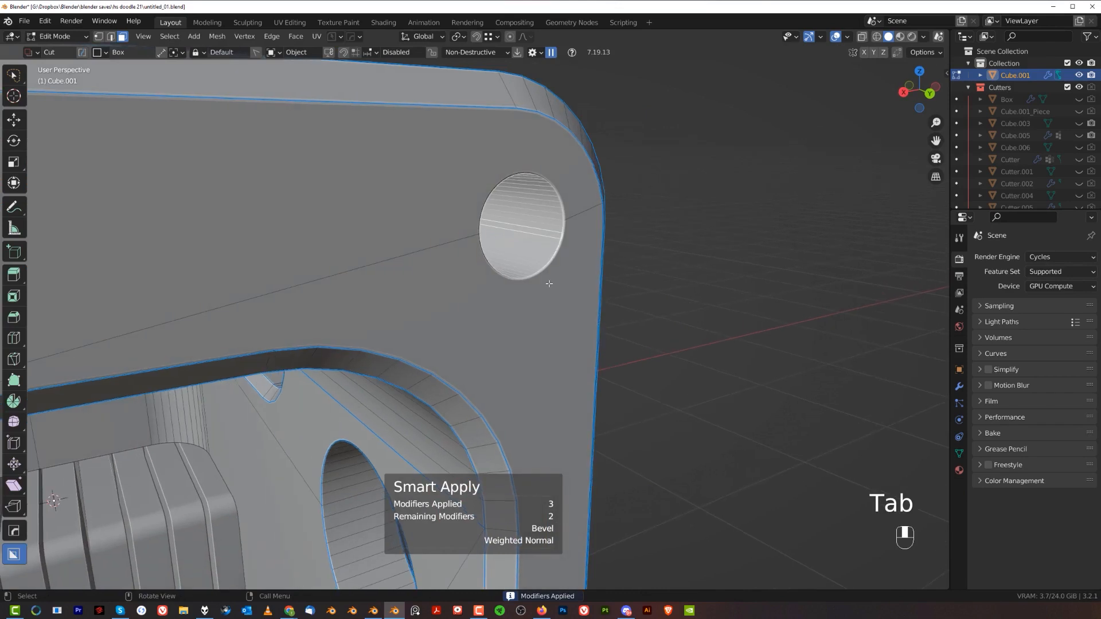
{"action": "key", "text": "q"}
{"action": "mouse_move", "coordinate": [562, 288]}
{"action": "left_click", "coordinate": [624, 296]}
{"action": "right_click", "coordinate": [624, 296]}
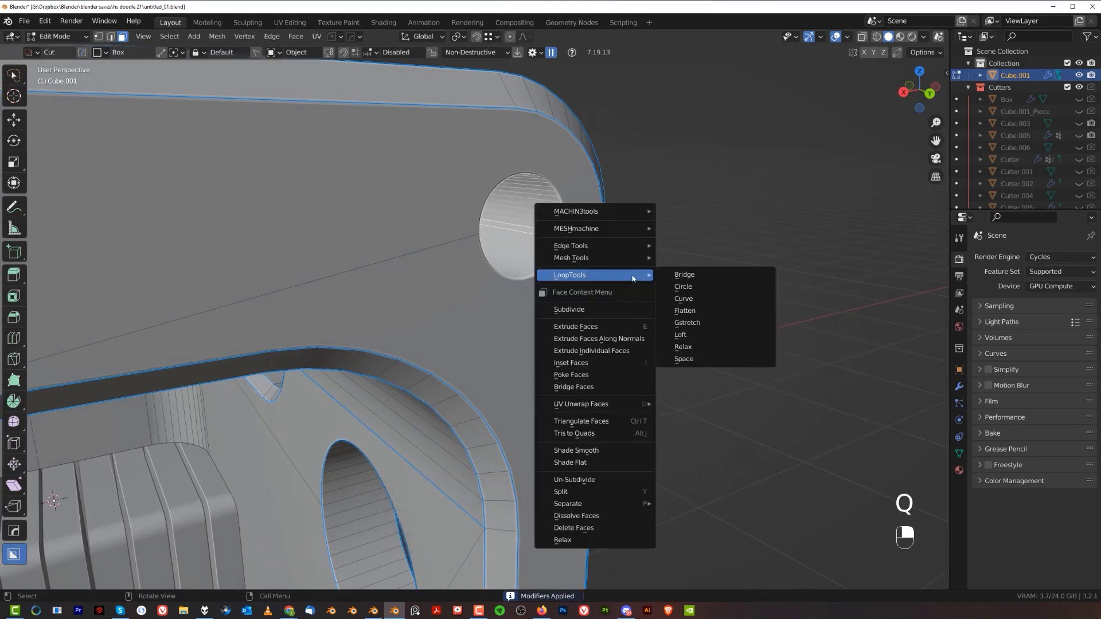
{"action": "left_click", "coordinate": [688, 210]}
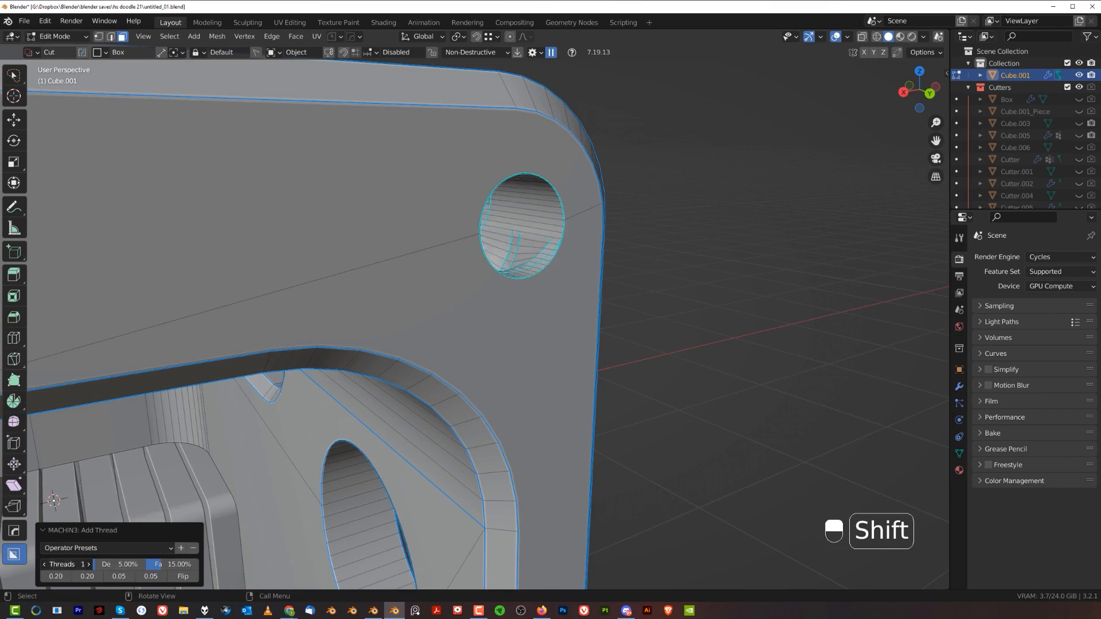
{"action": "mouse_move", "coordinate": [66, 565]}
{"action": "left_mouse_down", "text": "shift"}
{"action": "mouse_move", "coordinate": [149, 564]}
{"action": "mouse_move", "coordinate": [70, 565]}
{"action": "mouse_move", "coordinate": [79, 565]}
{"action": "left_mouse_up", "text": "shift"}
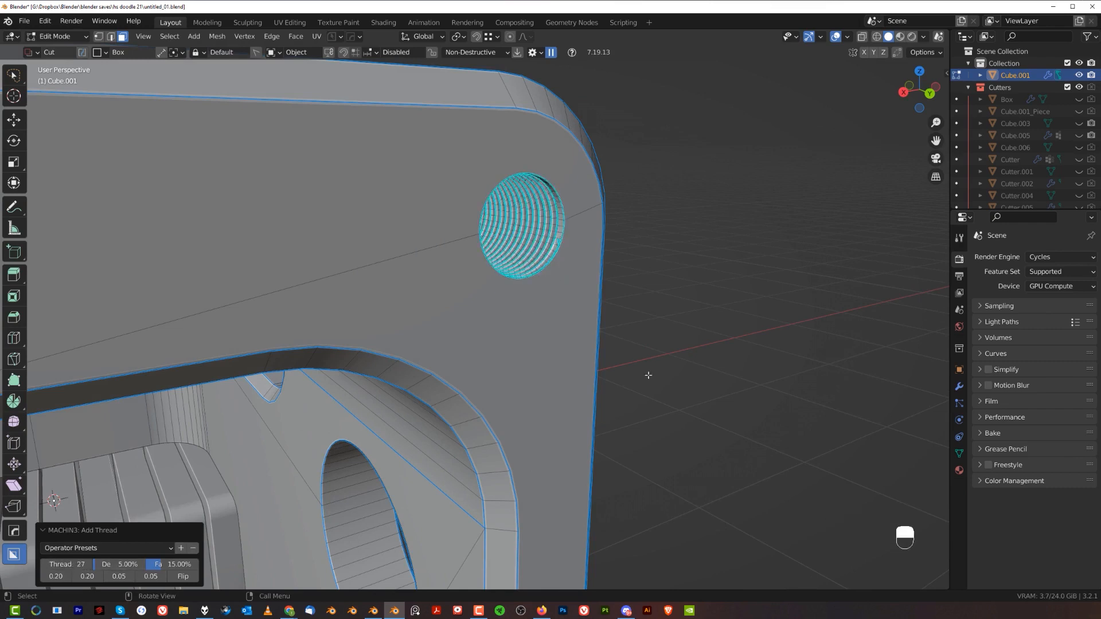
{"action": "key", "text": "Tab"}
{"action": "left_click", "coordinate": [673, 205]}
Symmetrize the main body's mesh along X from negative to positive to repeat the threaded hole in the opposite upper corner.
{"action": "scroll", "coordinate": [586, 331], "scroll_direction": "down", "scroll_amount": 3}
{"action": "middle_click_drag", "start_coordinate": [587, 332], "coordinate": [614, 321]}
{"action": "middle_click_drag", "start_coordinate": [613, 321], "coordinate": [659, 279], "text": "shift"}
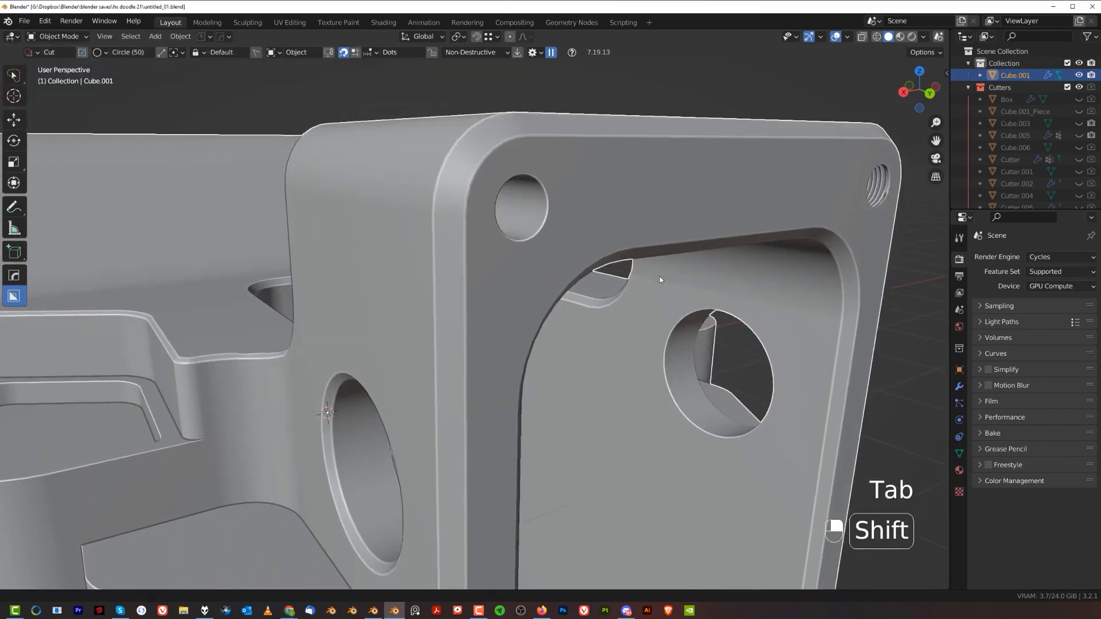
{"action": "scroll", "coordinate": [588, 308], "scroll_direction": "down", "scroll_amount": 5}
{"action": "middle_click_drag", "start_coordinate": [589, 308], "coordinate": [415, 190]}
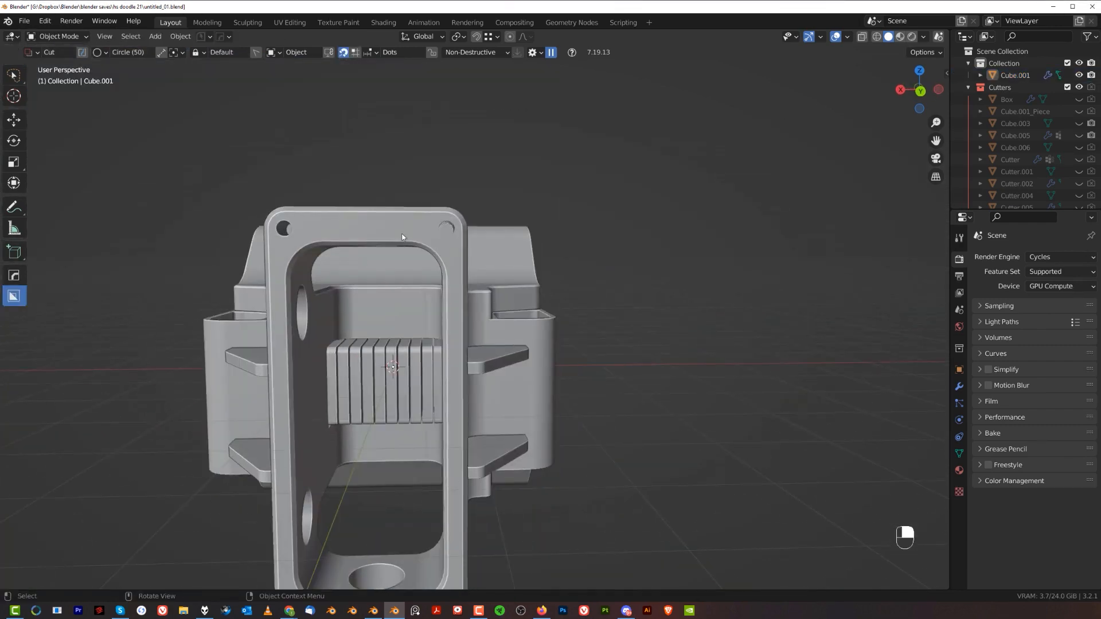
{"action": "key", "text": "Tab"}
{"action": "left_click", "coordinate": [665, 232]}
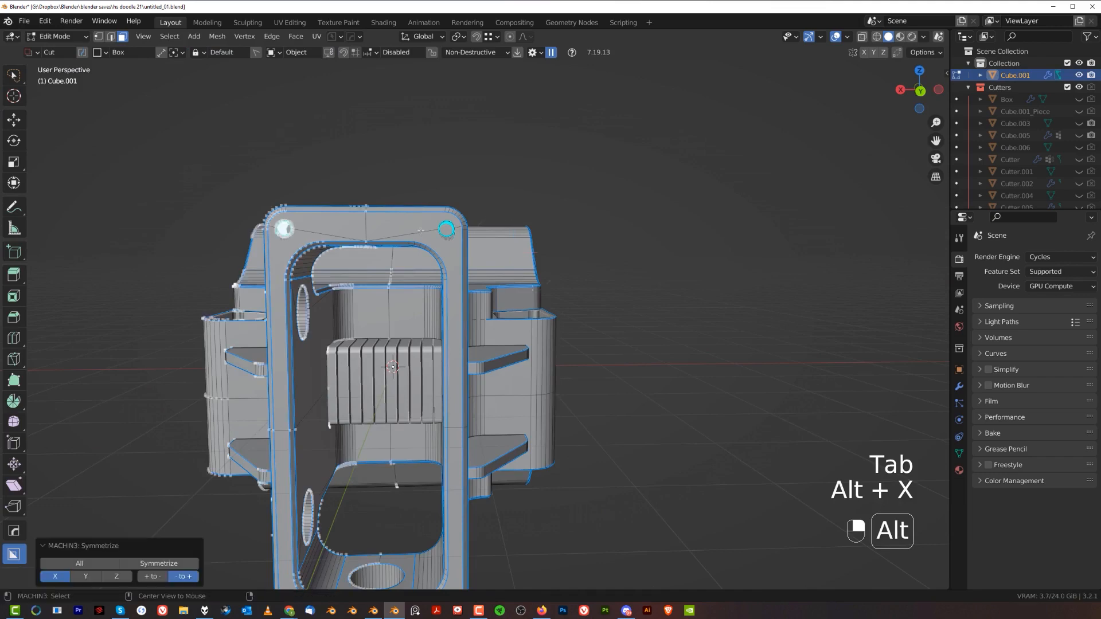
{"action": "key", "text": "x"}
Symmetrize the main body's mesh toward negative Z to repeat the threaded holes in the rear frame's lower corners.
{"action": "scroll", "coordinate": [507, 442], "scroll_direction": "down", "scroll_amount": 1}
{"action": "scroll", "coordinate": [509, 444], "scroll_direction": "down", "scroll_amount": 1}
{"action": "middle_click_drag", "start_coordinate": [508, 443], "coordinate": [573, 240], "text": "shift"}
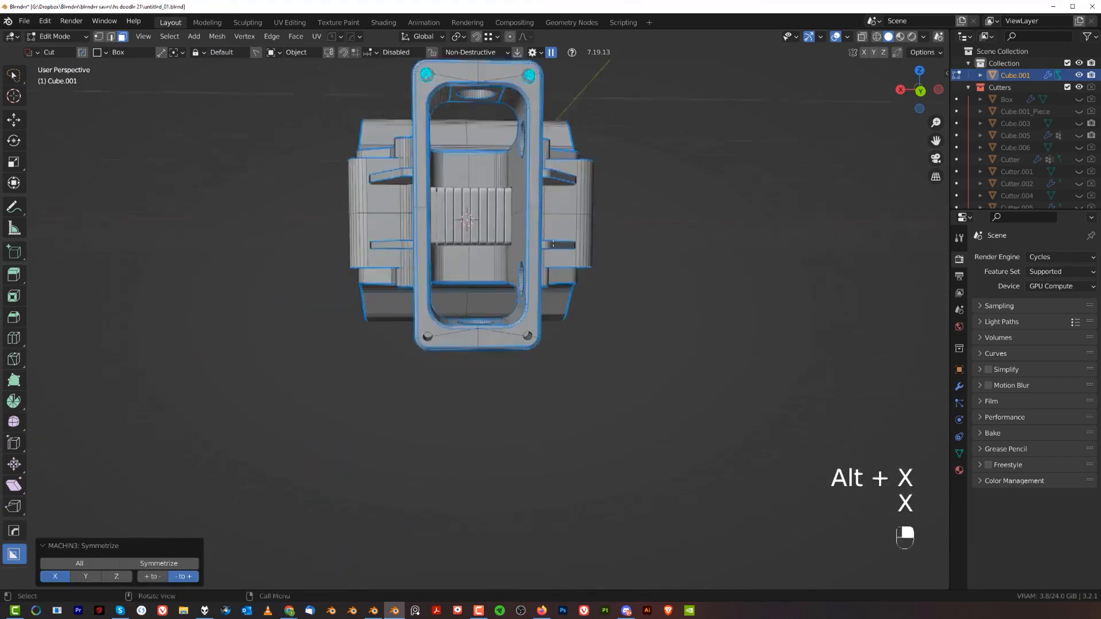
{"action": "scroll", "coordinate": [573, 241], "scroll_direction": "up", "scroll_amount": 8}
{"action": "key", "text": "alt+x"}
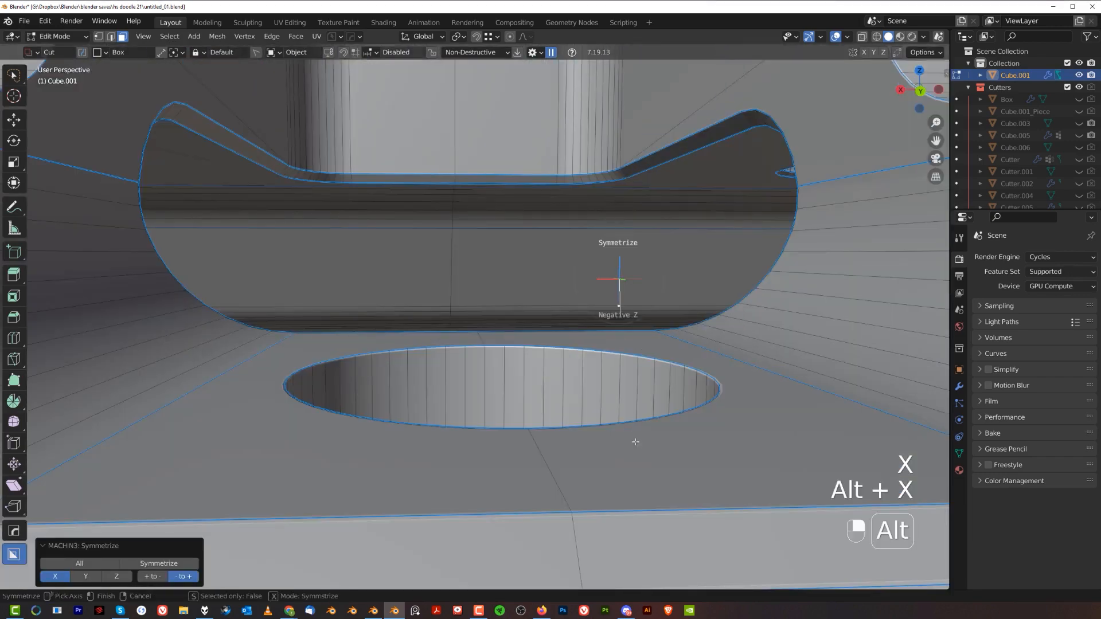
{"action": "left_click", "coordinate": [584, 389]}
{"action": "scroll", "coordinate": [584, 389], "scroll_direction": "down", "scroll_amount": 7}
{"action": "key", "text": "Tab"}
{"action": "left_click", "coordinate": [582, 273]}
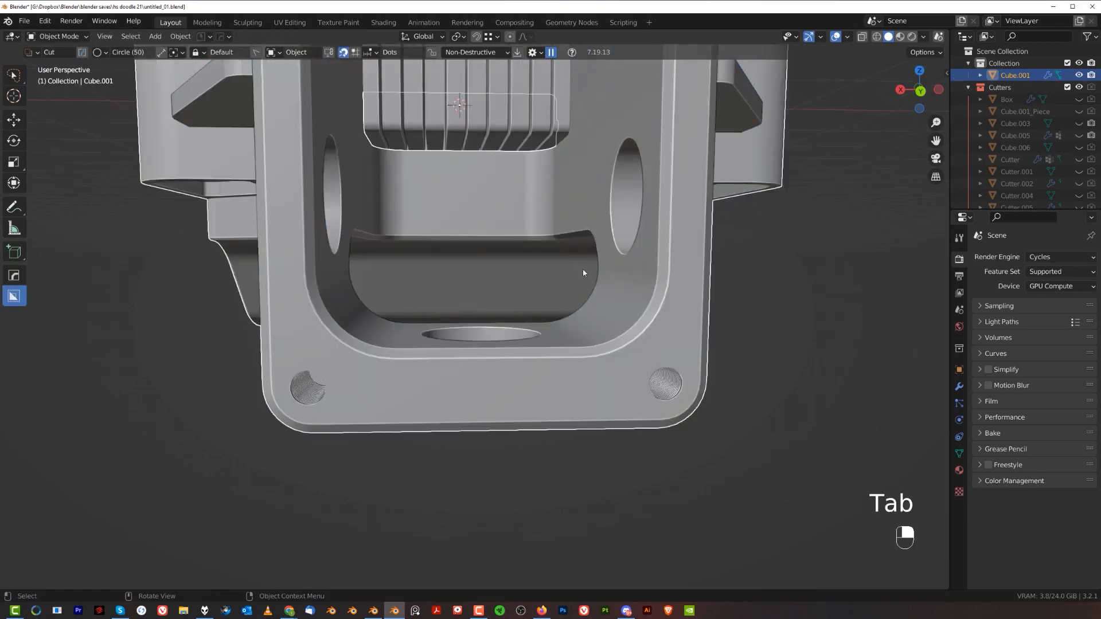
Inspect the threaded holes in the rear frame's lower corners and the main body from the side.
{"action": "middle_click_drag", "start_coordinate": [582, 273], "coordinate": [618, 255]}
{"action": "middle_click_drag", "start_coordinate": [506, 247], "coordinate": [353, 167], "text": "shift"}
{"action": "scroll", "coordinate": [354, 167], "scroll_direction": "up", "scroll_amount": 8}
{"action": "middle_click_drag", "start_coordinate": [811, 307], "coordinate": [789, 327]}
{"action": "middle_click_drag", "start_coordinate": [790, 327], "coordinate": [459, 63], "text": "shift"}
{"action": "scroll", "coordinate": [508, 321], "scroll_direction": "down", "scroll_amount": 10}
{"action": "middle_click_drag", "start_coordinate": [507, 328], "coordinate": [580, 312]}
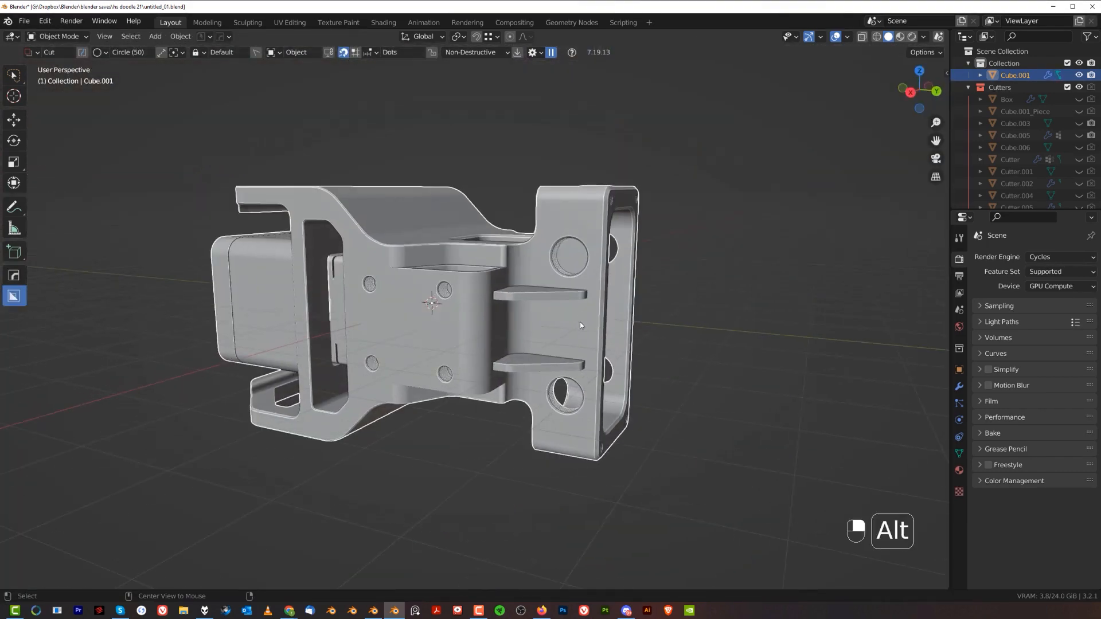
Add the Aluminum-matte material from the KIT OPS cw Metal library to the main body.
{"action": "key", "text": "q"}
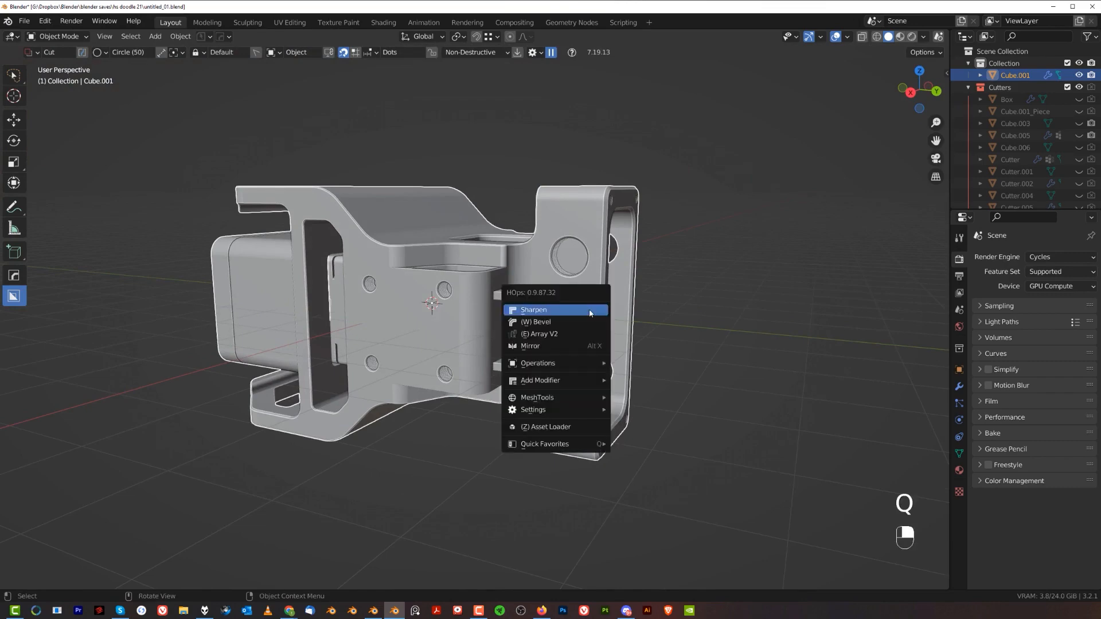
{"action": "left_click", "coordinate": [568, 428]}
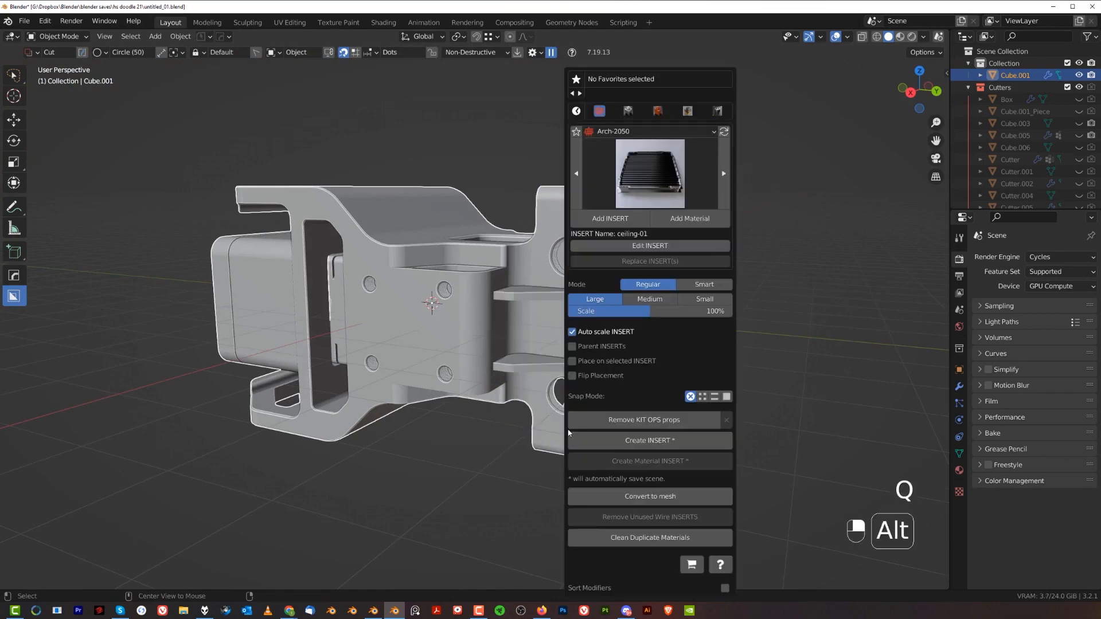
{"action": "left_click", "coordinate": [632, 130]}
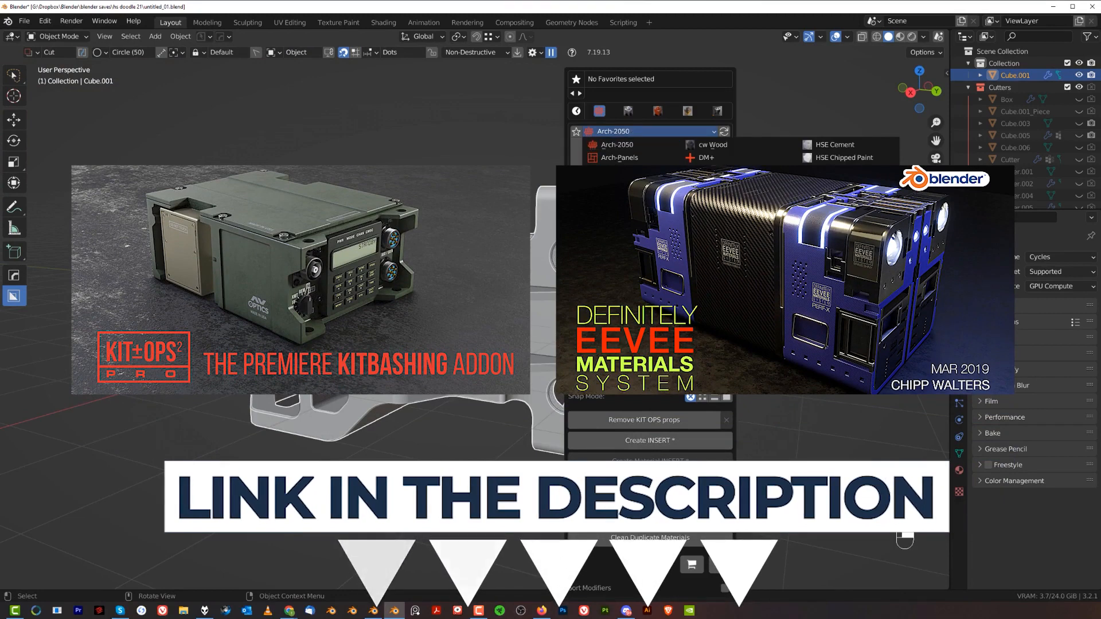
{"action": "left_click", "coordinate": [622, 253]}
{"action": "left_click", "coordinate": [642, 184]}
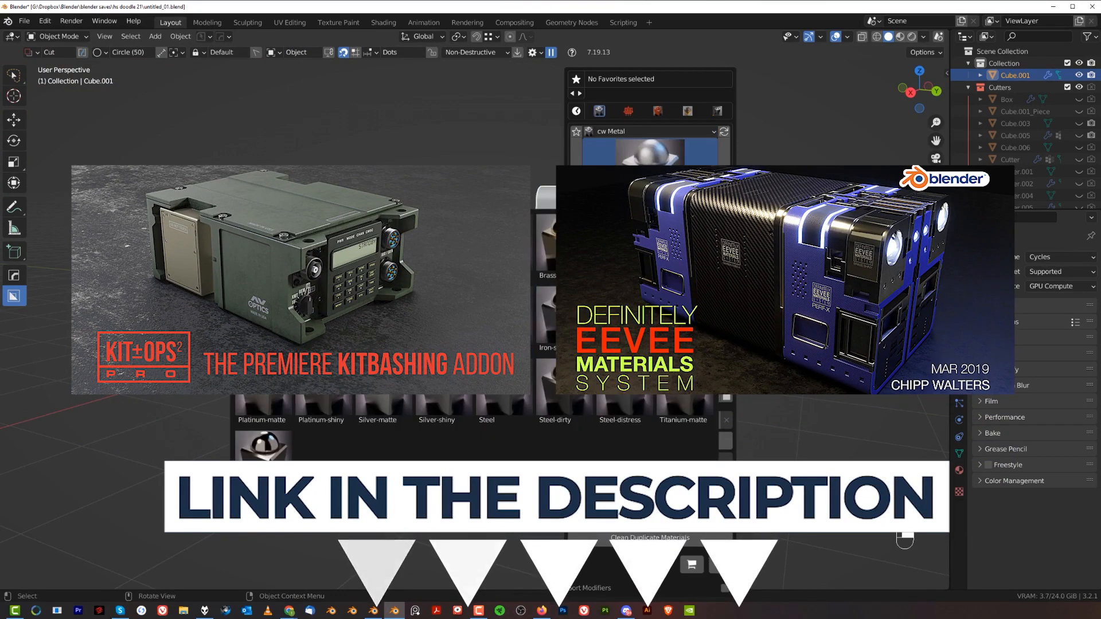
{"action": "left_click", "coordinate": [263, 242]}
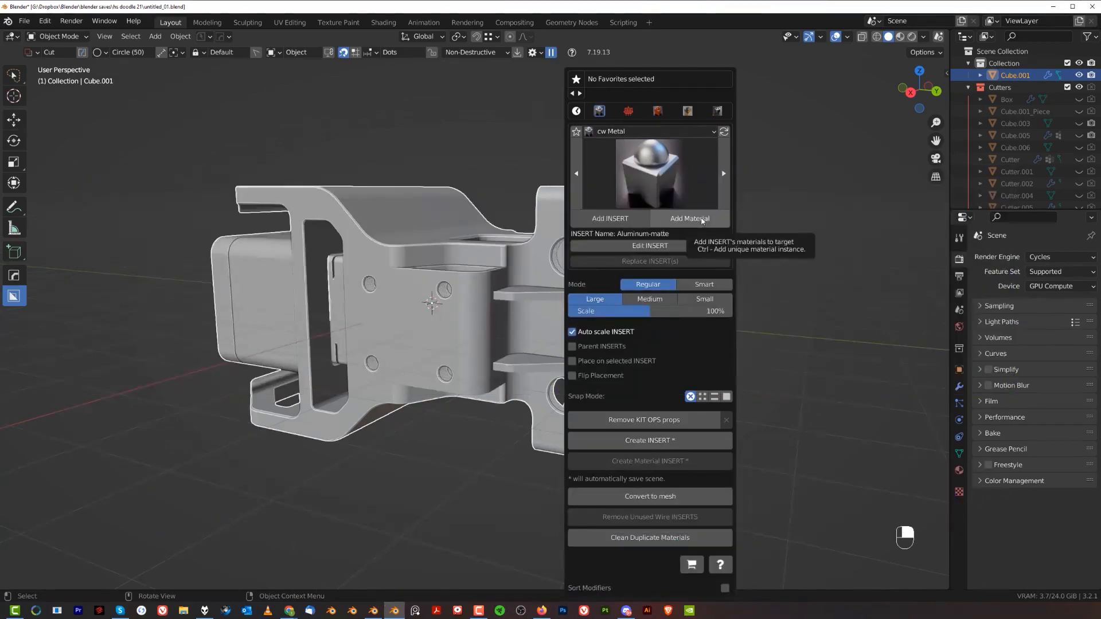
{"action": "left_click", "coordinate": [702, 222]}
Show the model in rendered shading and add the Titanium-matte material from the cw Metal library to the main body.
{"action": "key", "text": "z"}
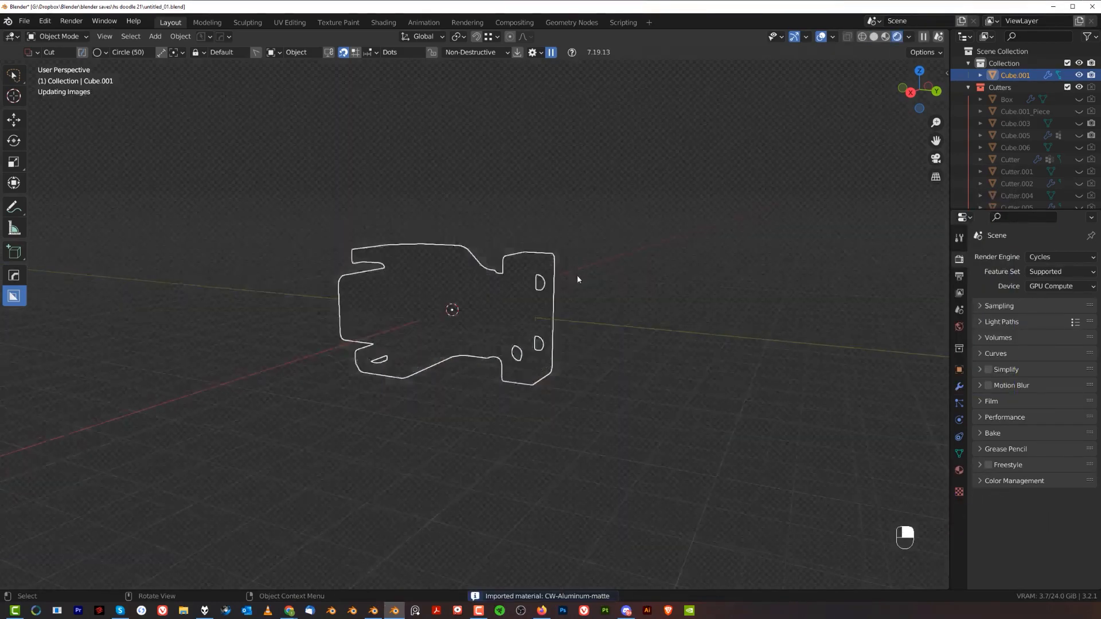
{"action": "middle_click_drag", "start_coordinate": [508, 280], "coordinate": [532, 280]}
{"action": "scroll", "coordinate": [574, 288], "scroll_direction": "up", "scroll_amount": 2}
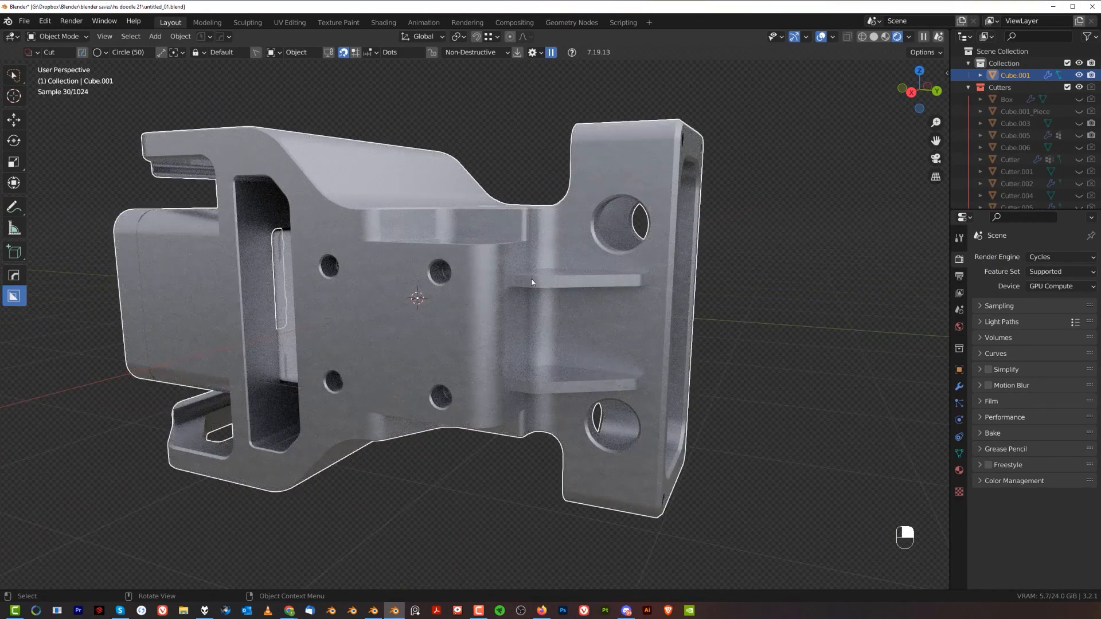
{"action": "key", "text": "q"}
{"action": "left_click", "coordinate": [532, 282]}
{"action": "left_click", "coordinate": [616, 180]}
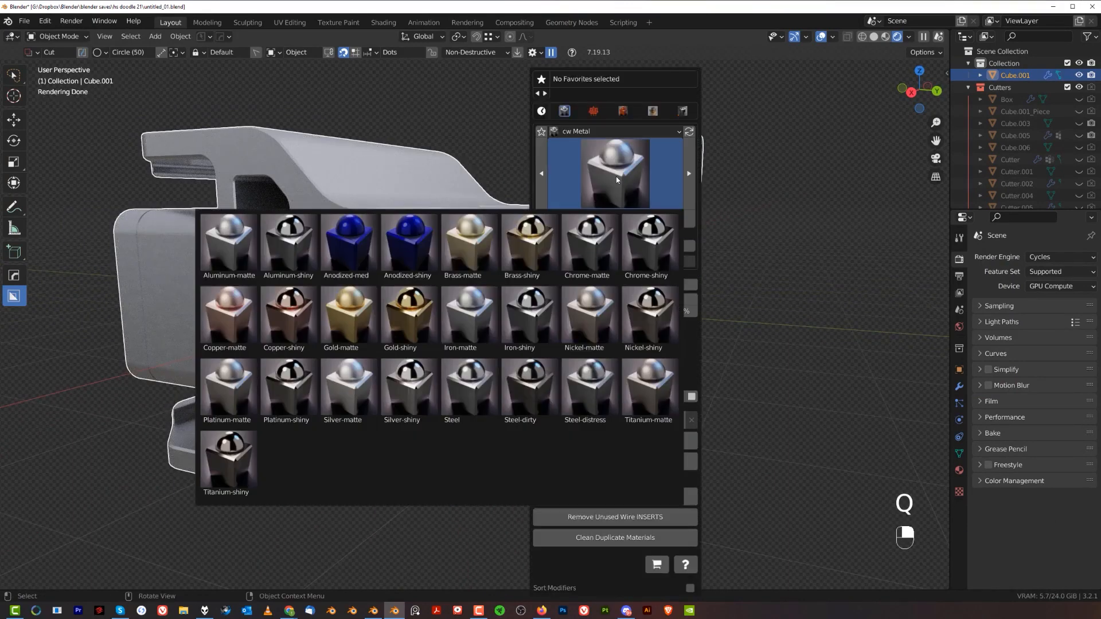
{"action": "left_click", "coordinate": [645, 396]}
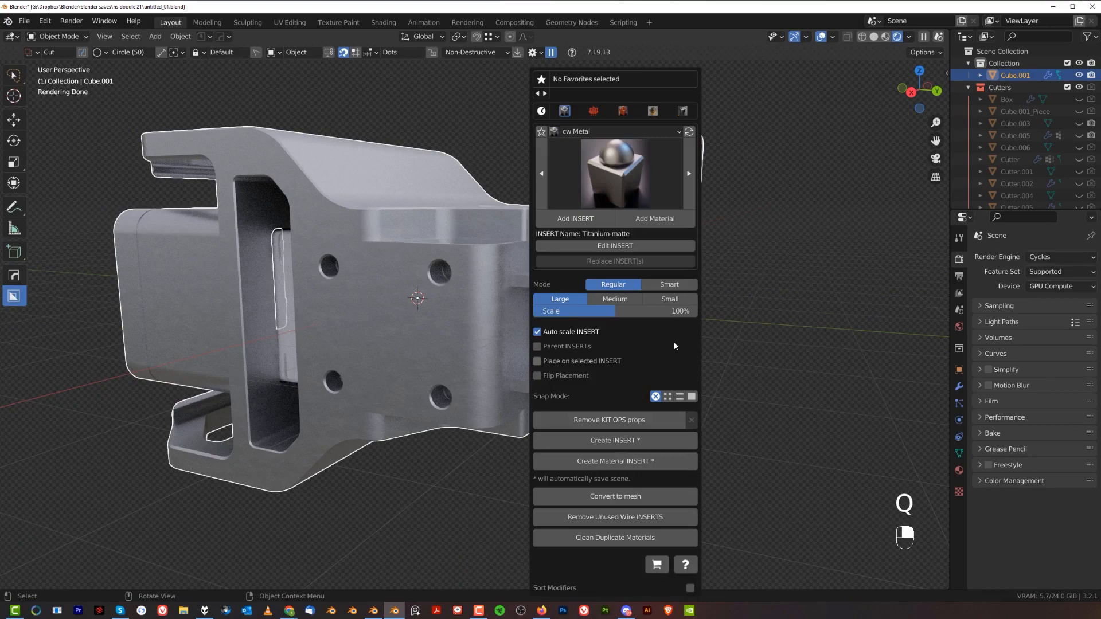
{"action": "left_click", "coordinate": [661, 222]}
{"action": "middle_click_drag", "start_coordinate": [584, 300], "coordinate": [624, 304]}
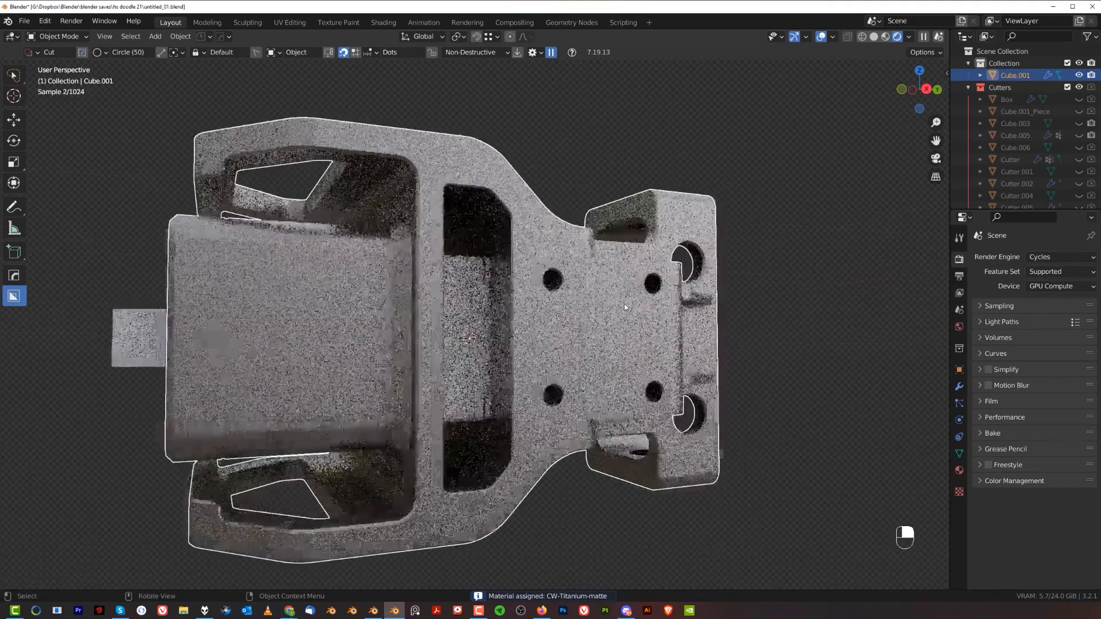
Add the cw Metal Titanium-matte material to the separate inner block inside the main body.
{"action": "left_click", "coordinate": [462, 320]}
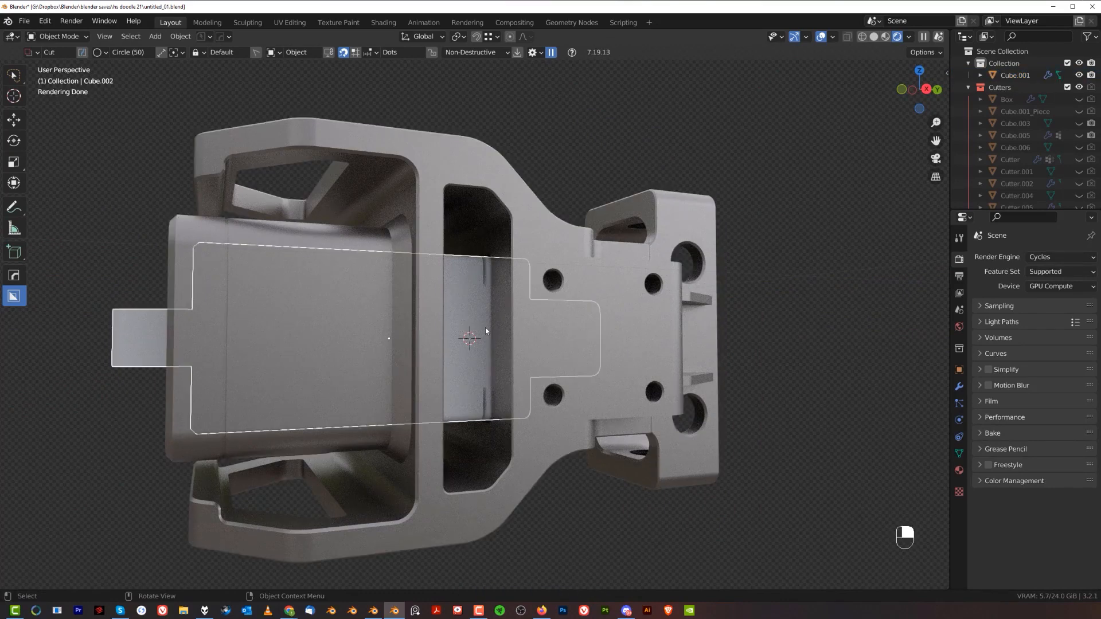
{"action": "key", "text": "q"}
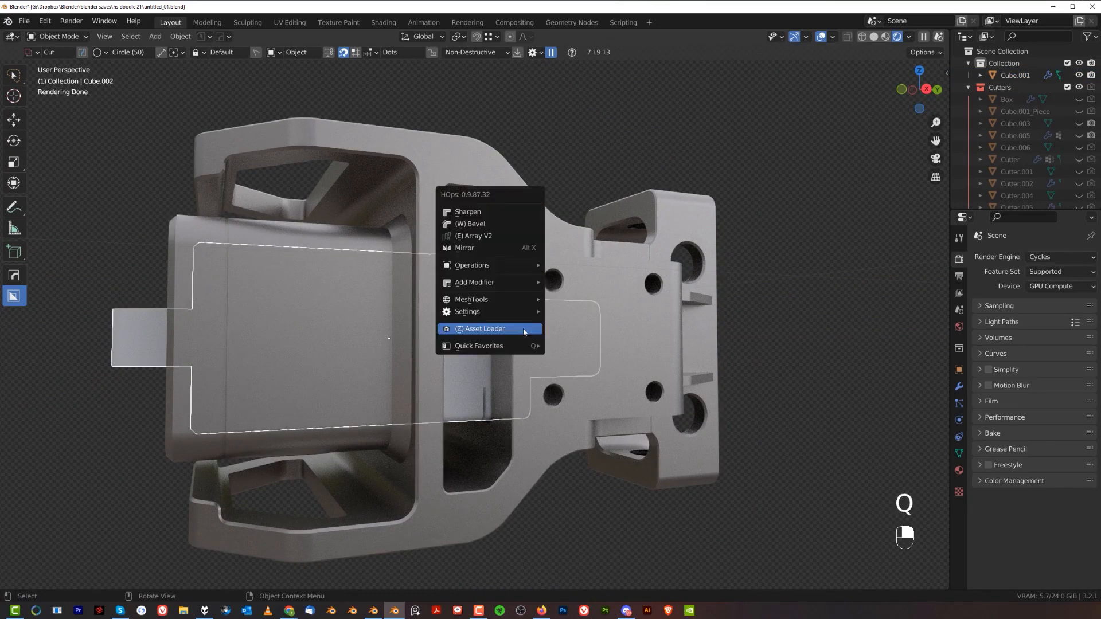
{"action": "left_click", "coordinate": [534, 330], "text": "alt"}
{"action": "left_click", "coordinate": [646, 151]}
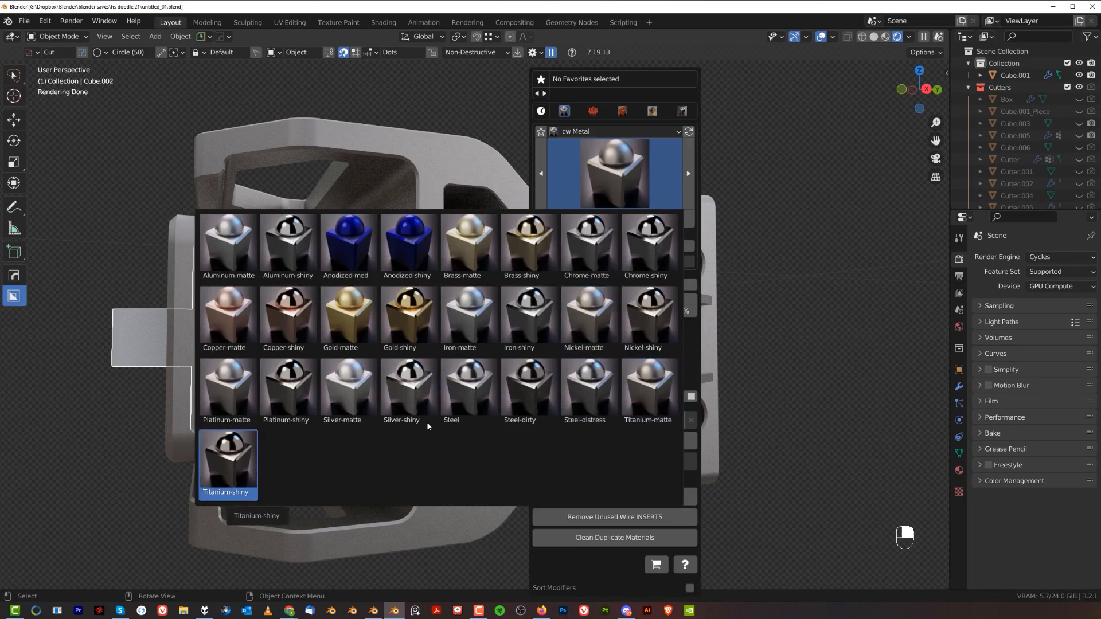
{"action": "left_click", "coordinate": [660, 396]}
{"action": "left_click", "coordinate": [662, 219]}
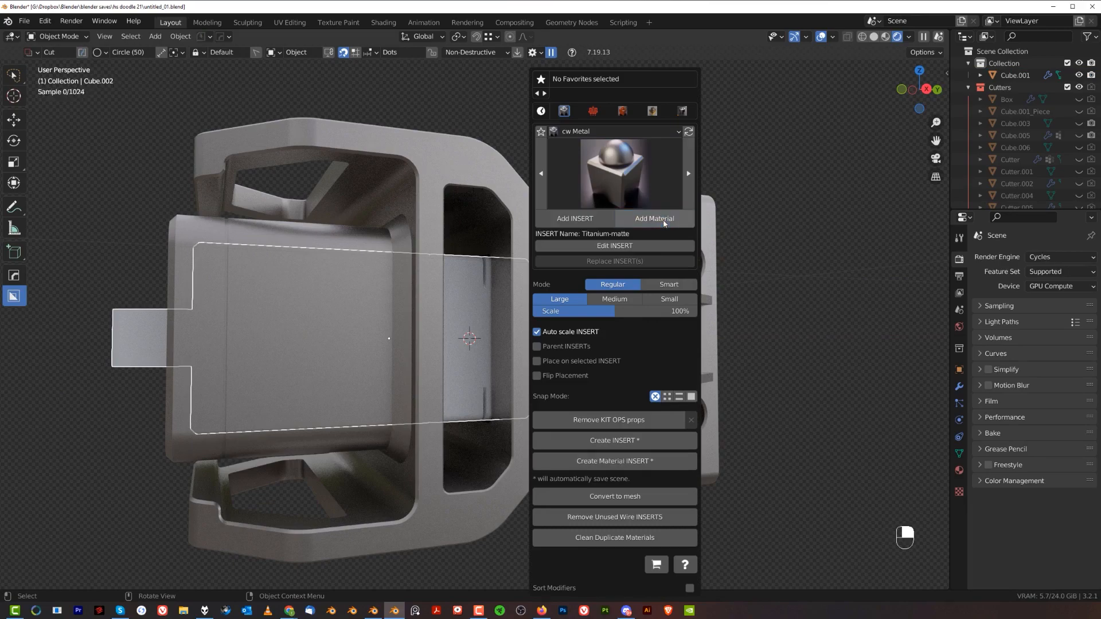
Isolate the inner block in local view and open its mesh for editing in solid shading.
{"action": "scroll", "coordinate": [504, 344], "scroll_direction": "down", "scroll_amount": 3}
{"action": "middle_click_drag", "start_coordinate": [504, 344], "coordinate": [396, 326]}
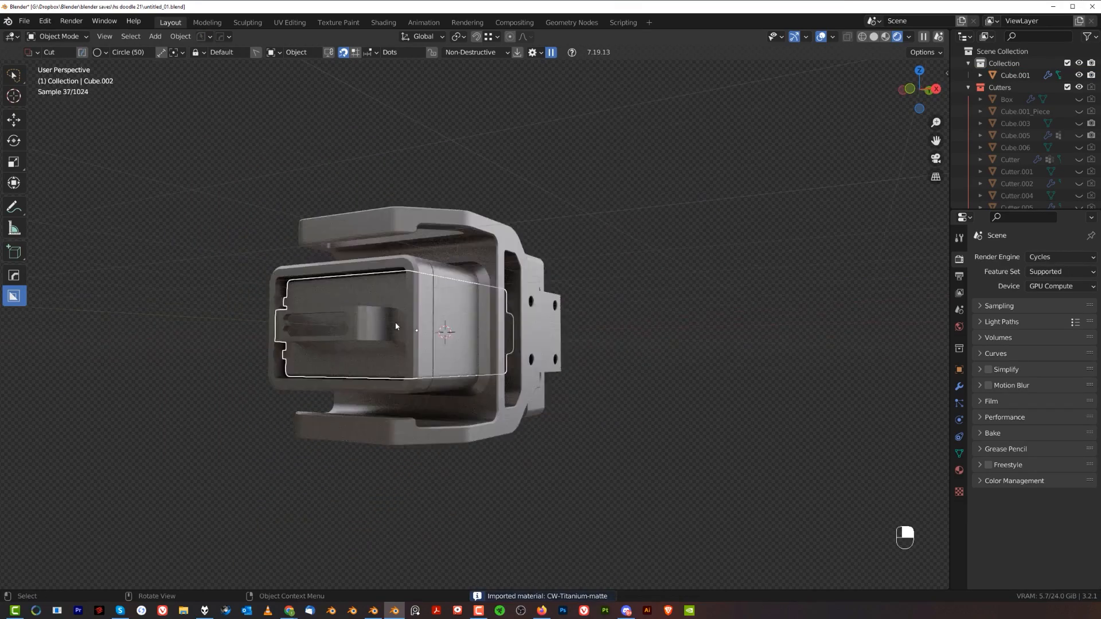
{"action": "scroll", "coordinate": [475, 345], "scroll_direction": "up", "scroll_amount": 3}
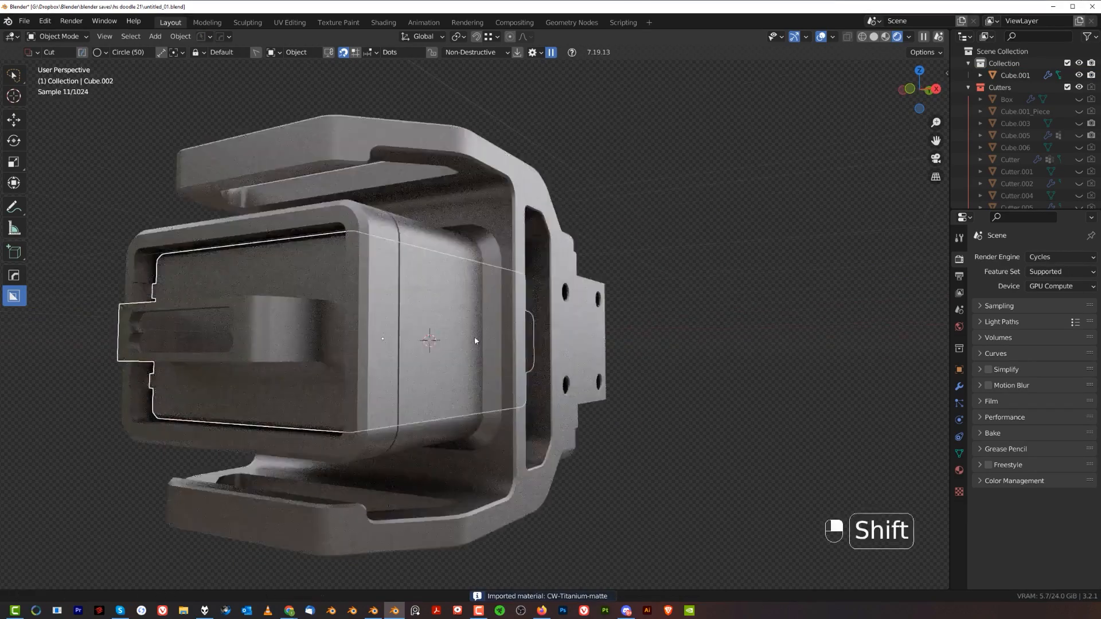
{"action": "scroll", "coordinate": [683, 365], "scroll_direction": "up", "scroll_amount": 1}
{"action": "middle_click_drag", "start_coordinate": [473, 336], "coordinate": [663, 315], "text": "shift"}
{"action": "key", "text": "slash"}
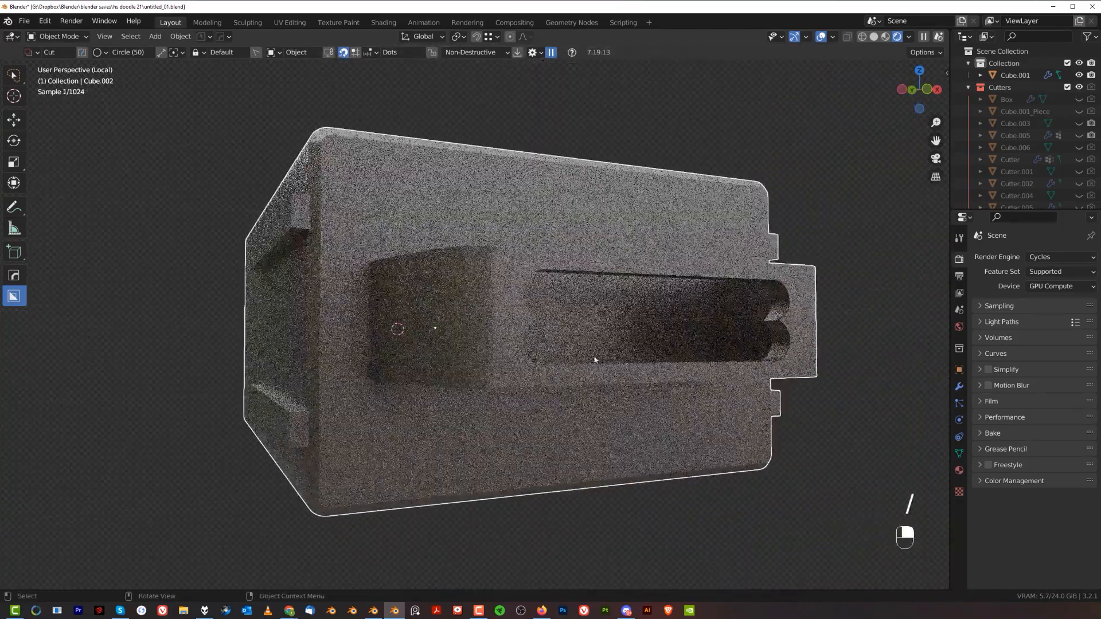
{"action": "middle_click_drag", "start_coordinate": [593, 361], "coordinate": [550, 373]}
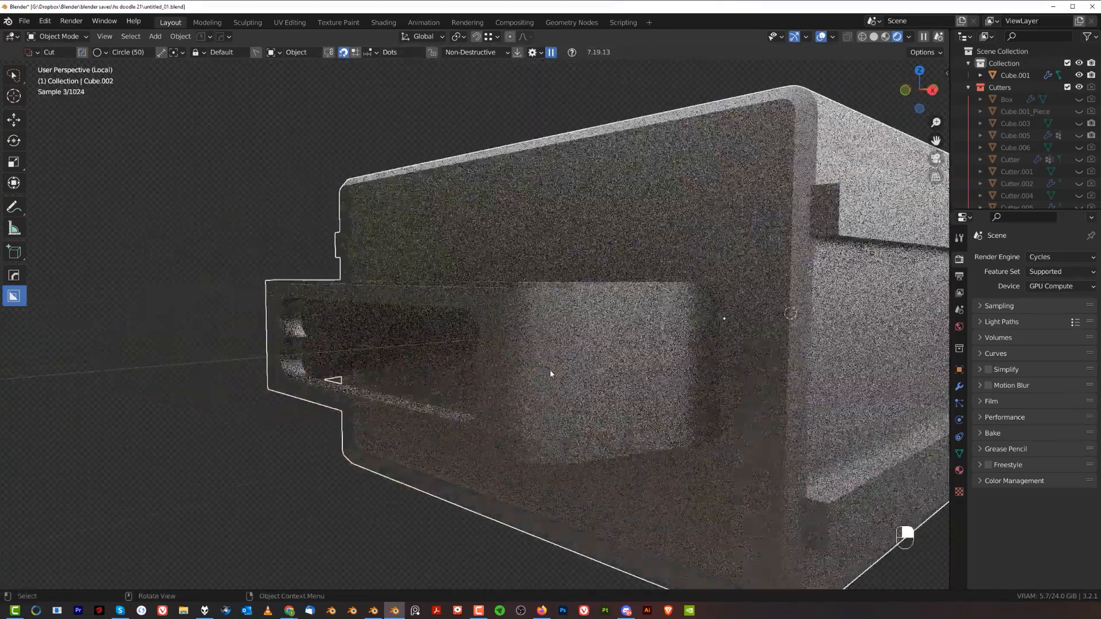
{"action": "key", "text": "Tab"}
{"action": "left_click", "coordinate": [874, 37]}
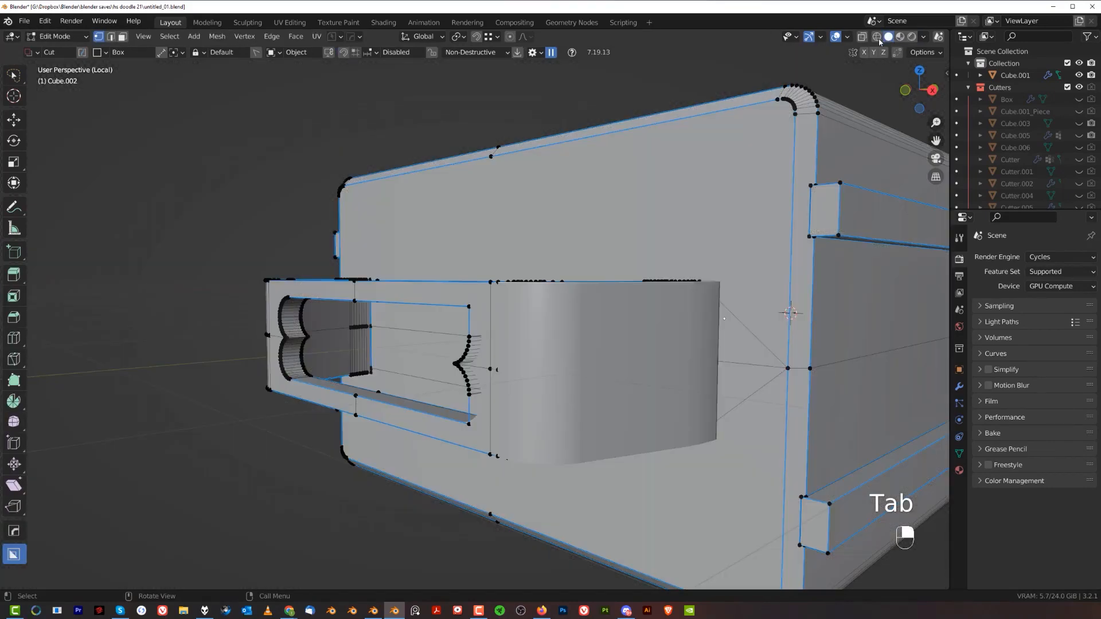
Straighten the inner block slot's double-curved end by aligning its inward-curving front and back vertices in the front orthographic view.
{"action": "middle_click_drag", "start_coordinate": [360, 338], "coordinate": [482, 310]}
{"action": "middle_click_drag", "start_coordinate": [482, 310], "coordinate": [467, 336], "text": "shift"}
{"action": "scroll", "coordinate": [466, 334], "scroll_direction": "up", "scroll_amount": 4}
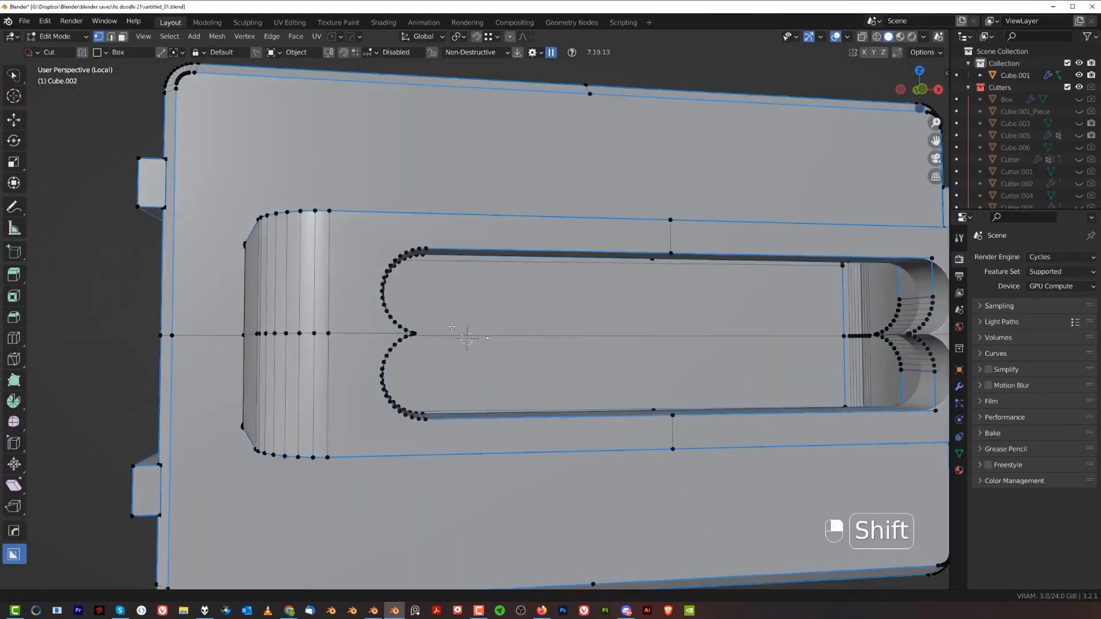
{"action": "middle_click_drag", "start_coordinate": [321, 335], "coordinate": [467, 340], "text": "shift"}
{"action": "scroll", "coordinate": [468, 340], "scroll_direction": "up", "scroll_amount": 2}
{"action": "middle_click_drag", "start_coordinate": [467, 339], "coordinate": [410, 338]}
{"action": "middle_click_drag", "start_coordinate": [410, 339], "coordinate": [605, 296], "text": "shift"}
{"action": "key", "text": "Tab"}
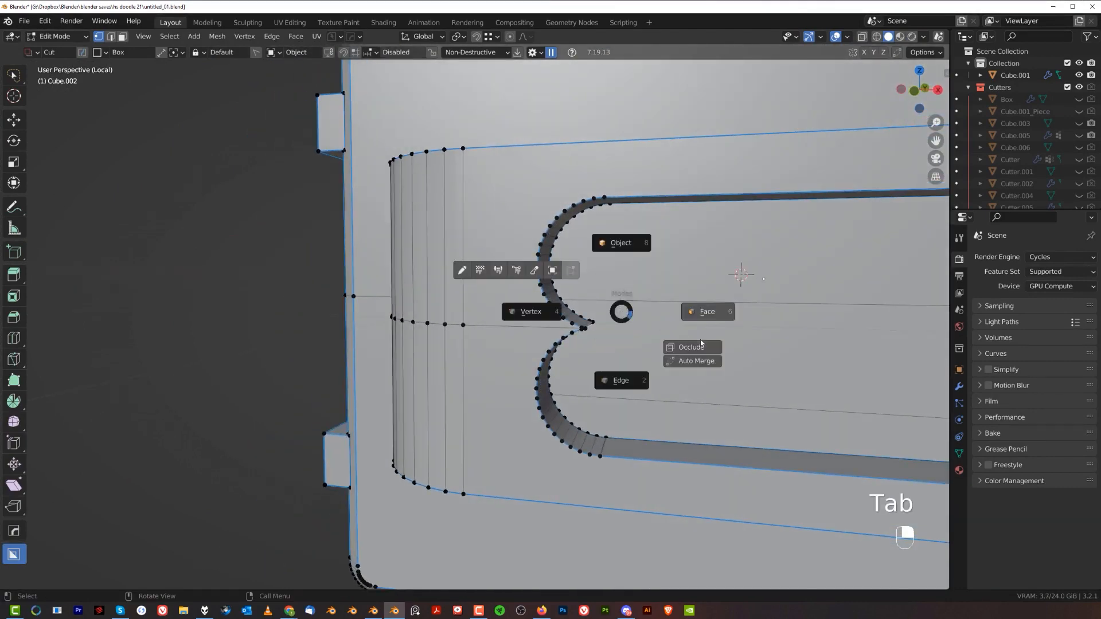
{"action": "left_click", "coordinate": [703, 346]}
{"action": "middle_click_drag", "start_coordinate": [653, 354], "coordinate": [630, 326]}
{"action": "key", "text": "Tab"}
{"action": "left_click", "coordinate": [725, 389]}
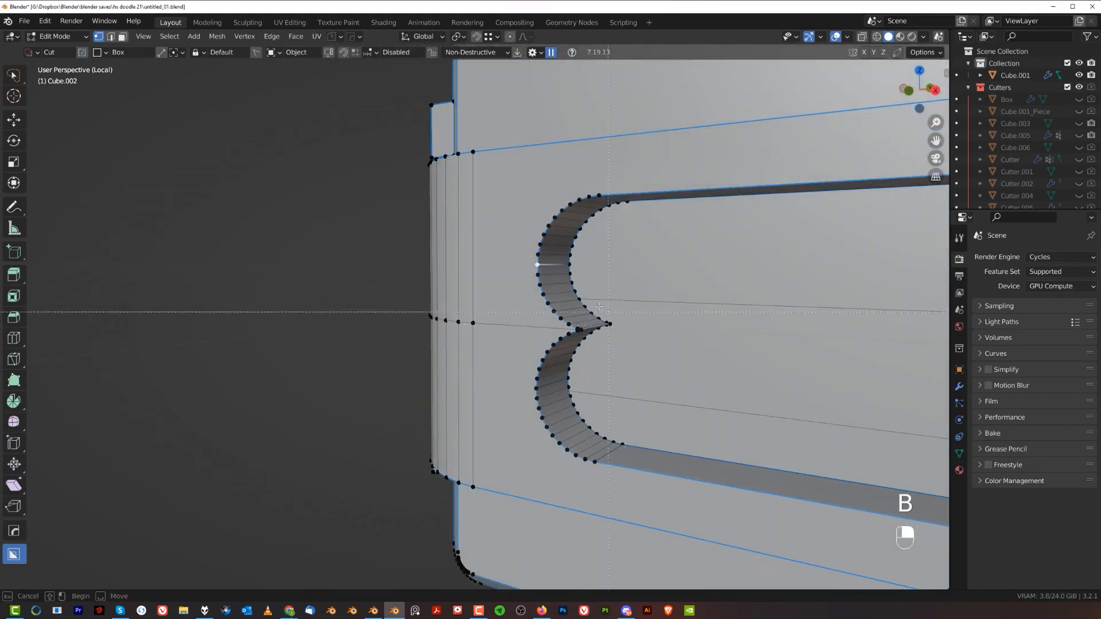
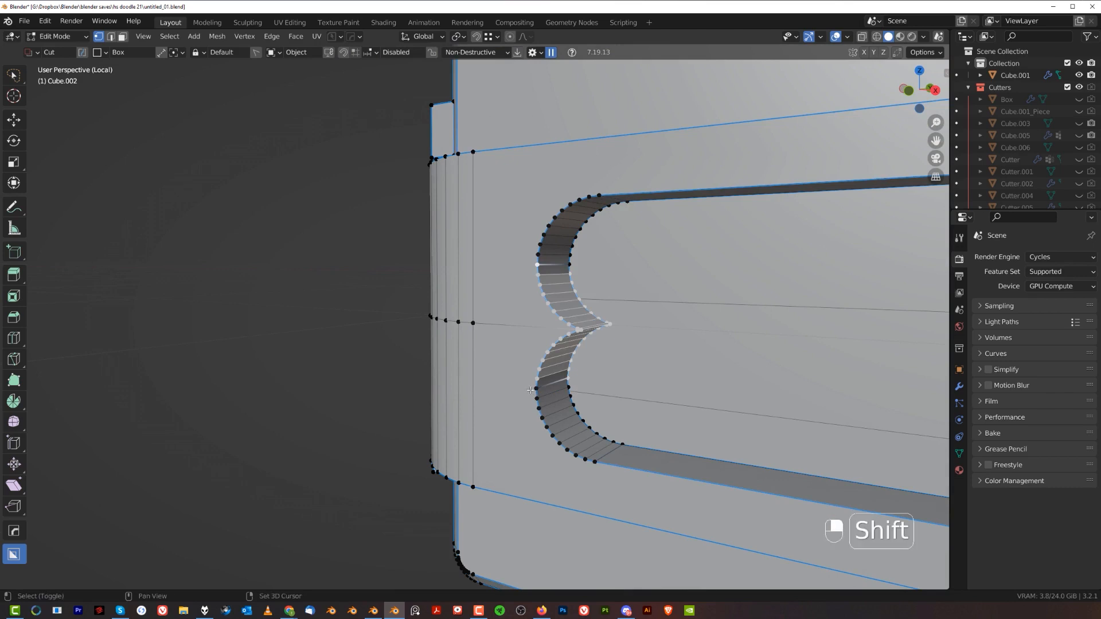
{"action": "middle_click_drag", "start_coordinate": [653, 358], "coordinate": [552, 284]}
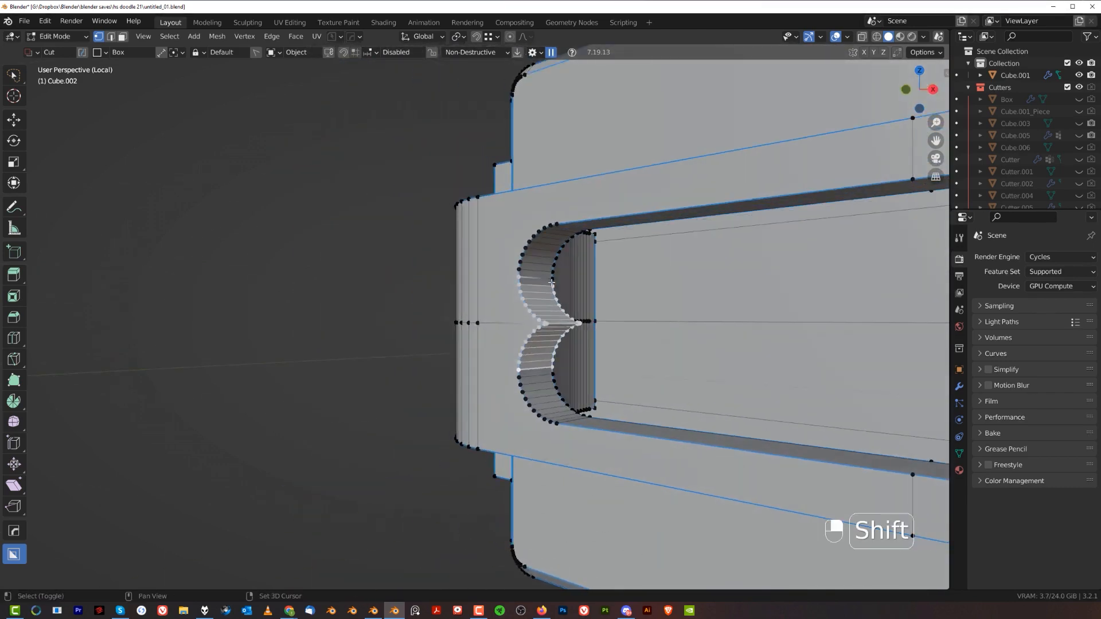
{"action": "middle_click_drag", "start_coordinate": [616, 317], "coordinate": [691, 320]}
{"action": "key", "text": "grave"}
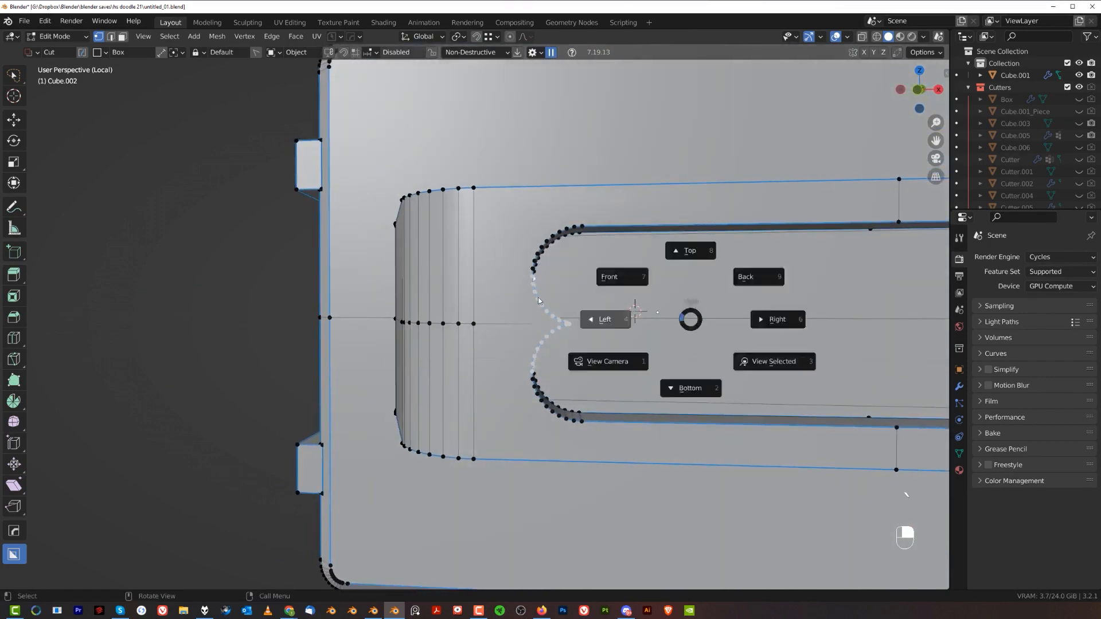
{"action": "key", "text": "grave"}
{"action": "key", "text": "grave"}
{"action": "key", "text": "grave"}
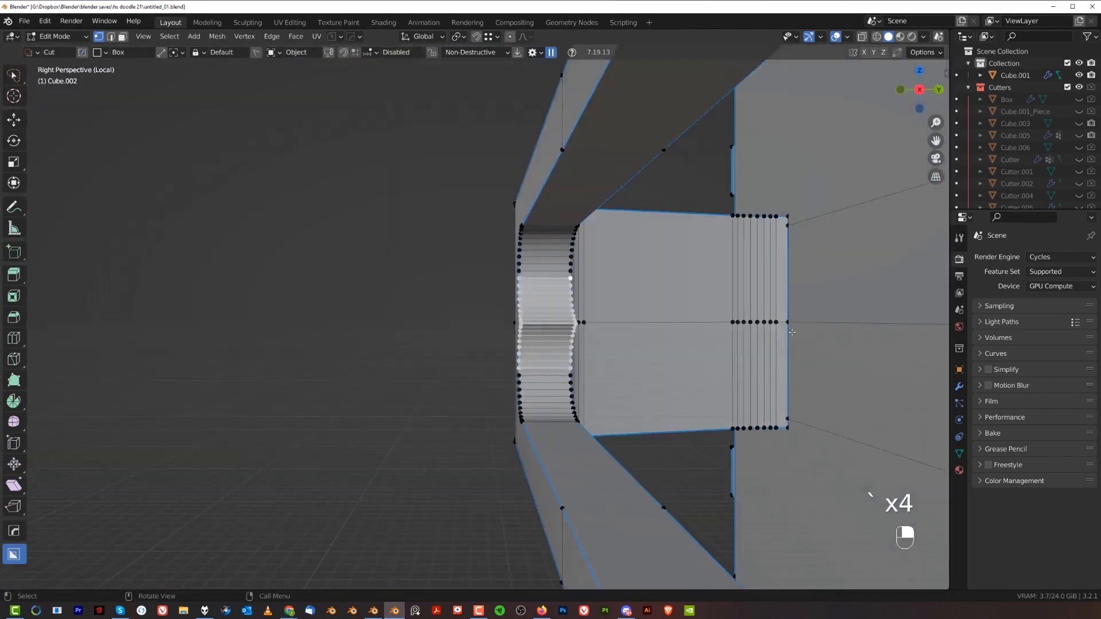
{"action": "key", "text": "grave"}
{"action": "left_click", "coordinate": [569, 167]}
{"action": "key", "text": "KP_5"}
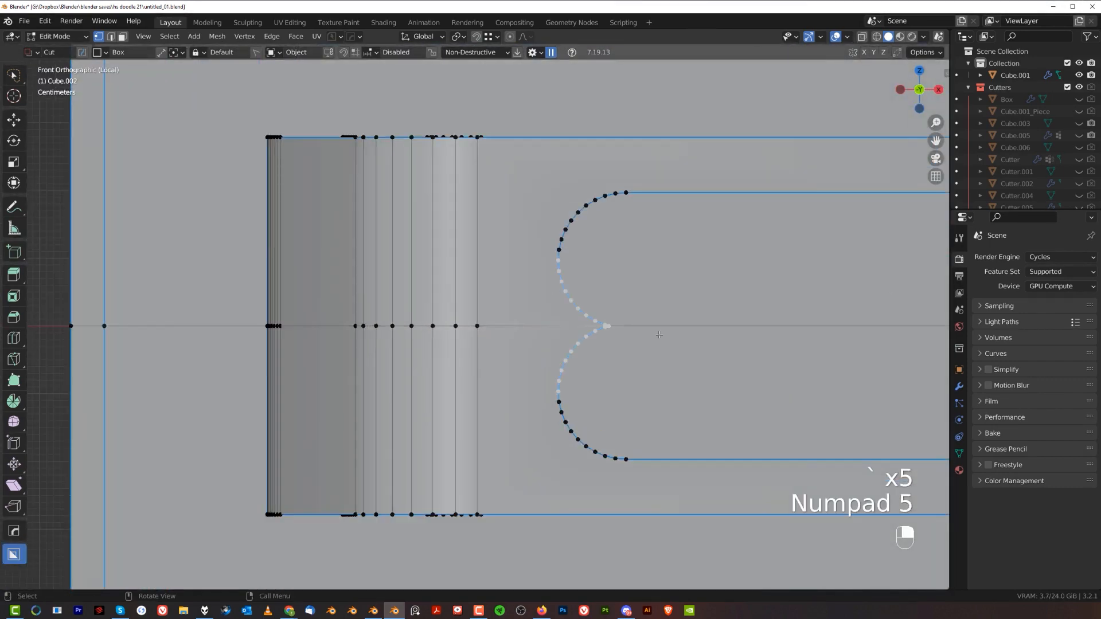
{"action": "key", "text": "alt+a"}
{"action": "middle_click_drag", "start_coordinate": [677, 340], "coordinate": [584, 348]}
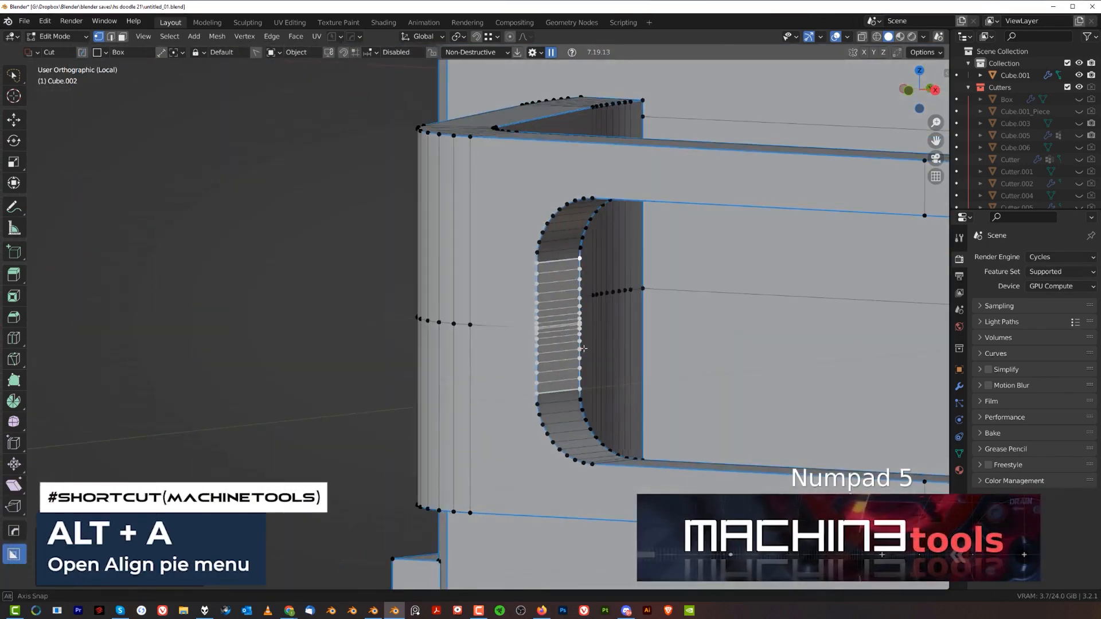
Clean up the inner block's mesh with MACHIN3 Clean Up and the HOps Clean Mesh operation.
{"action": "key", "text": "3"}
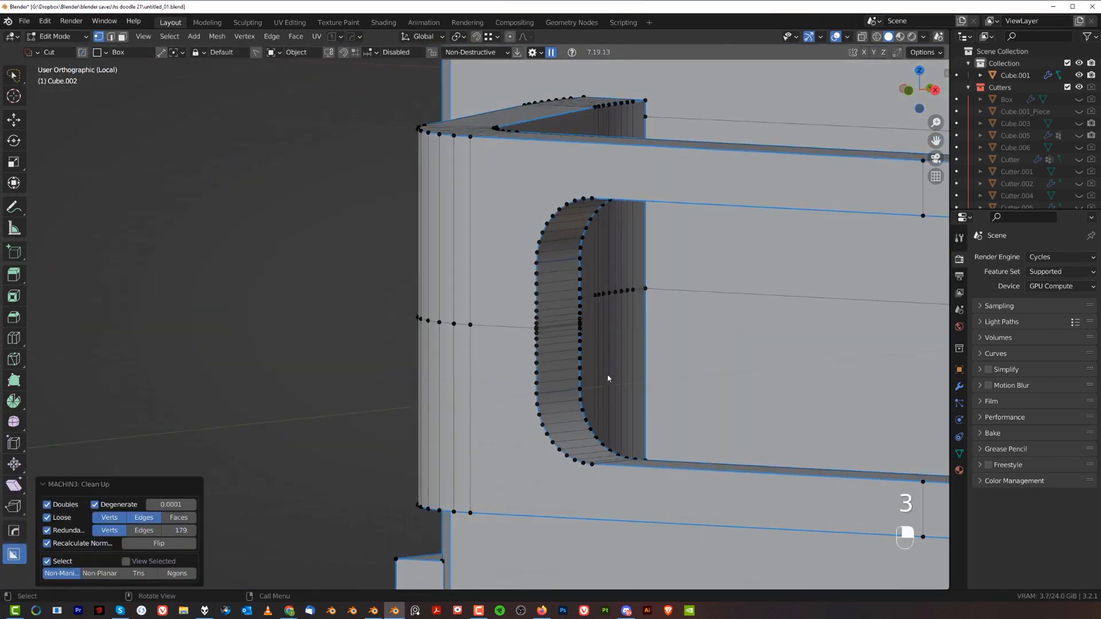
{"action": "key", "text": "Tab"}
{"action": "key", "text": "q"}
{"action": "mouse_move", "coordinate": [610, 210]}
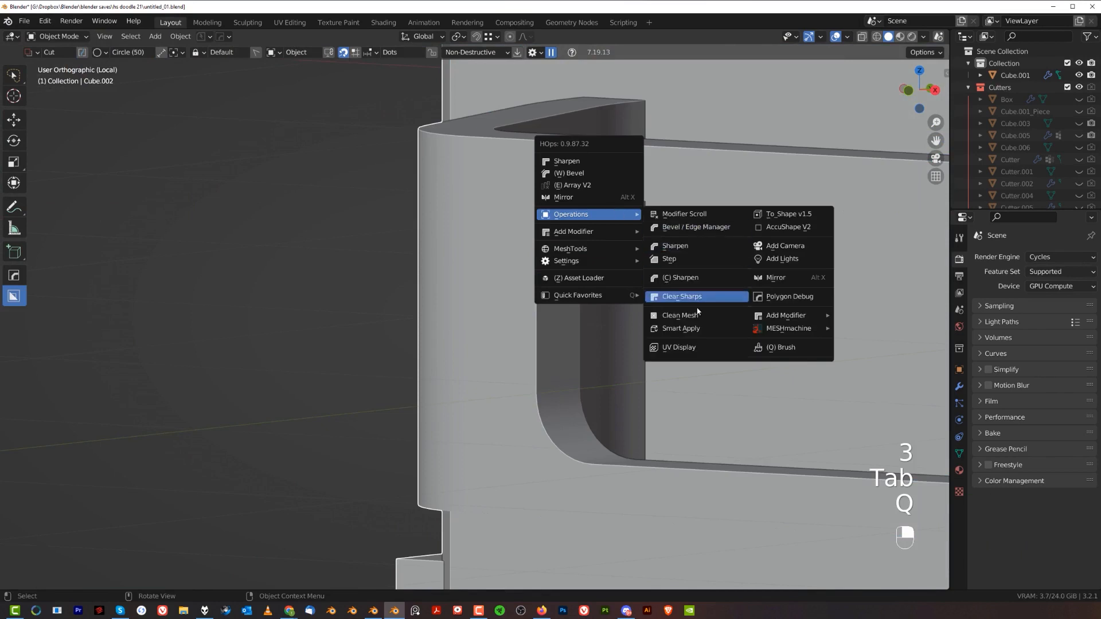
{"action": "left_click", "coordinate": [680, 315]}
Symmetrize the inner block's mesh across X from negative to positive and return to object mode in perspective view.
{"action": "key", "text": "Tab"}
{"action": "scroll", "coordinate": [602, 357], "scroll_direction": "down", "scroll_amount": 6}
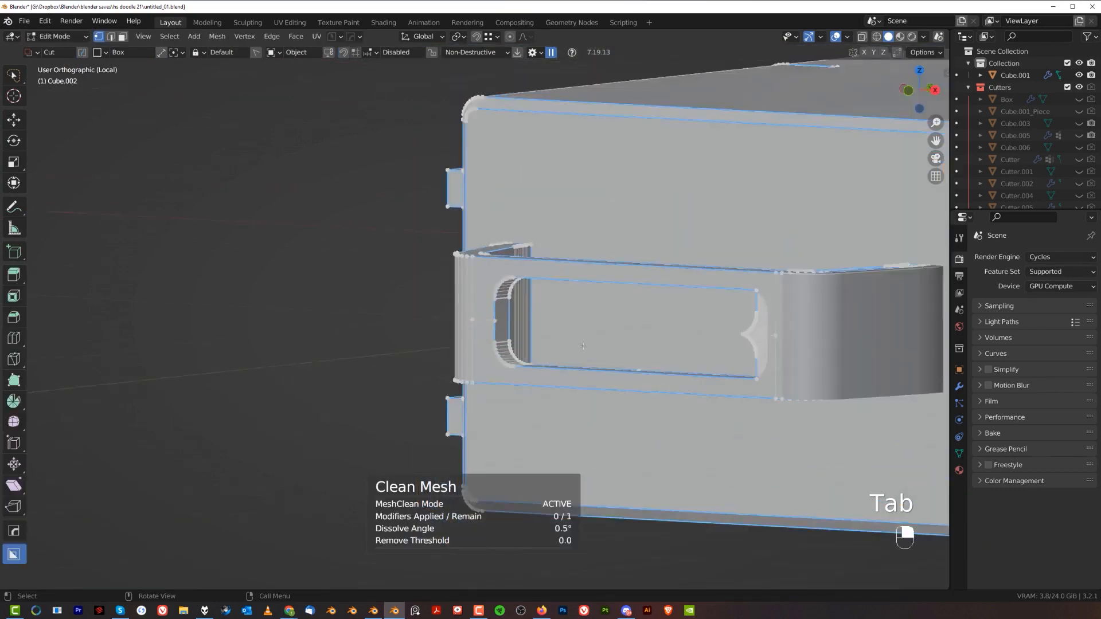
{"action": "mouse_move", "coordinate": [602, 357]}
{"action": "middle_mouse_down"}
{"action": "mouse_move", "coordinate": [642, 380]}
{"action": "mouse_move", "coordinate": [553, 338]}
{"action": "mouse_move", "coordinate": [612, 342]}
{"action": "middle_mouse_up"}
{"action": "scroll", "coordinate": [646, 379], "scroll_direction": "down", "scroll_amount": 3}
{"action": "key", "text": "alt+x"}
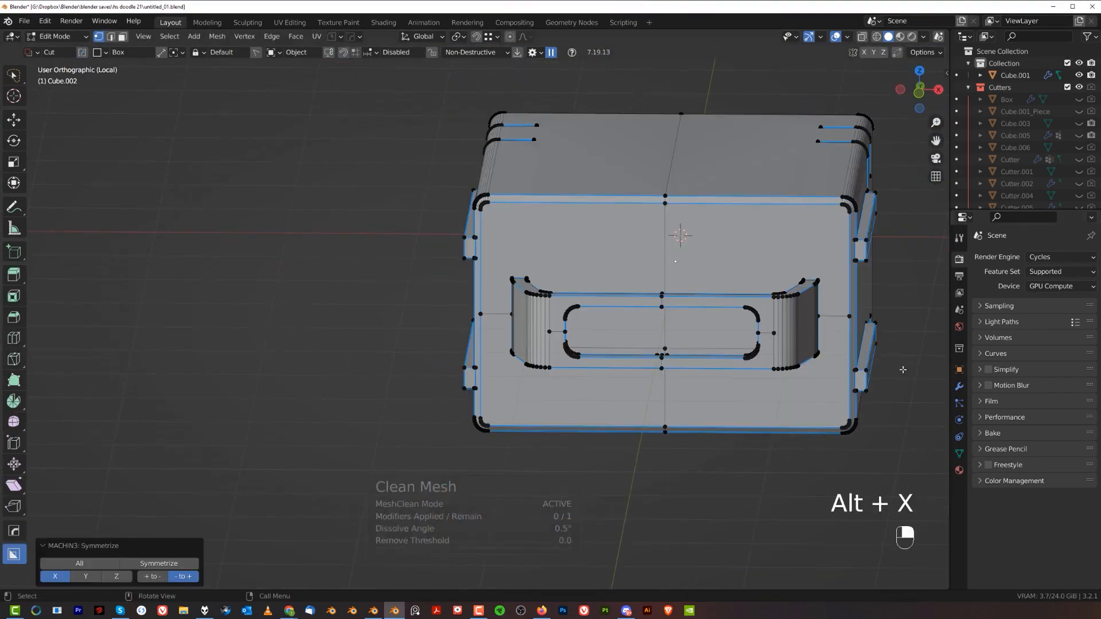
{"action": "key", "text": "Tab"}
{"action": "key", "text": "KP_5"}
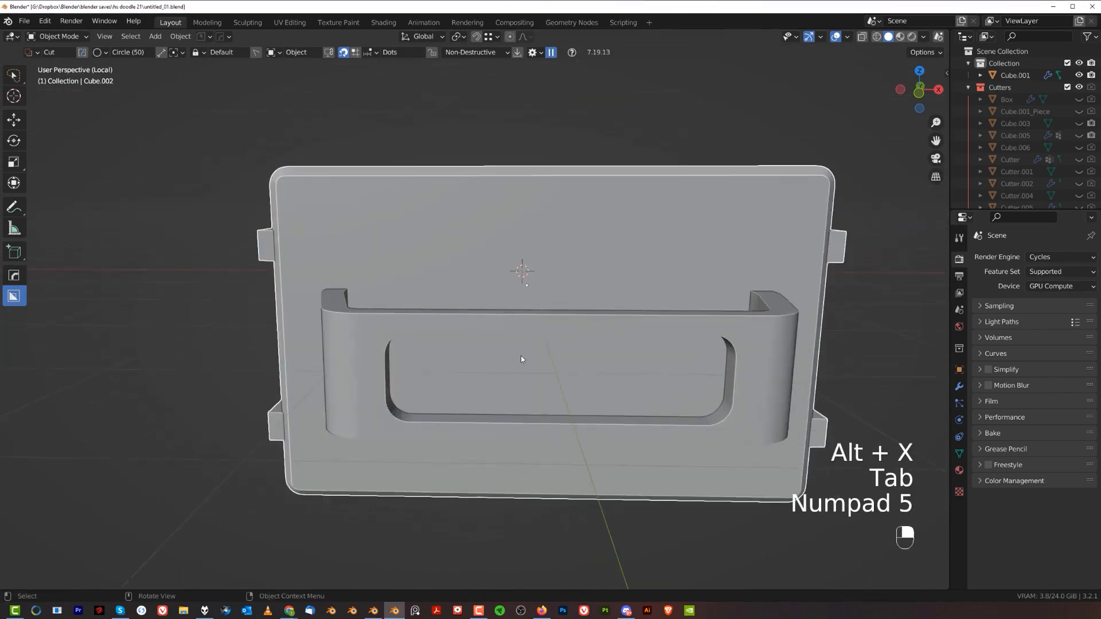
Bevel the outer edge loop around the slot opening in the inner block's handle.
{"action": "middle_click_drag", "start_coordinate": [521, 356], "coordinate": [511, 321]}
{"action": "scroll", "coordinate": [602, 321], "scroll_direction": "up", "scroll_amount": 2}
{"action": "key", "text": "Tab"}
{"action": "left_click", "coordinate": [589, 467]}
{"action": "left_click", "coordinate": [589, 468], "text": "alt"}
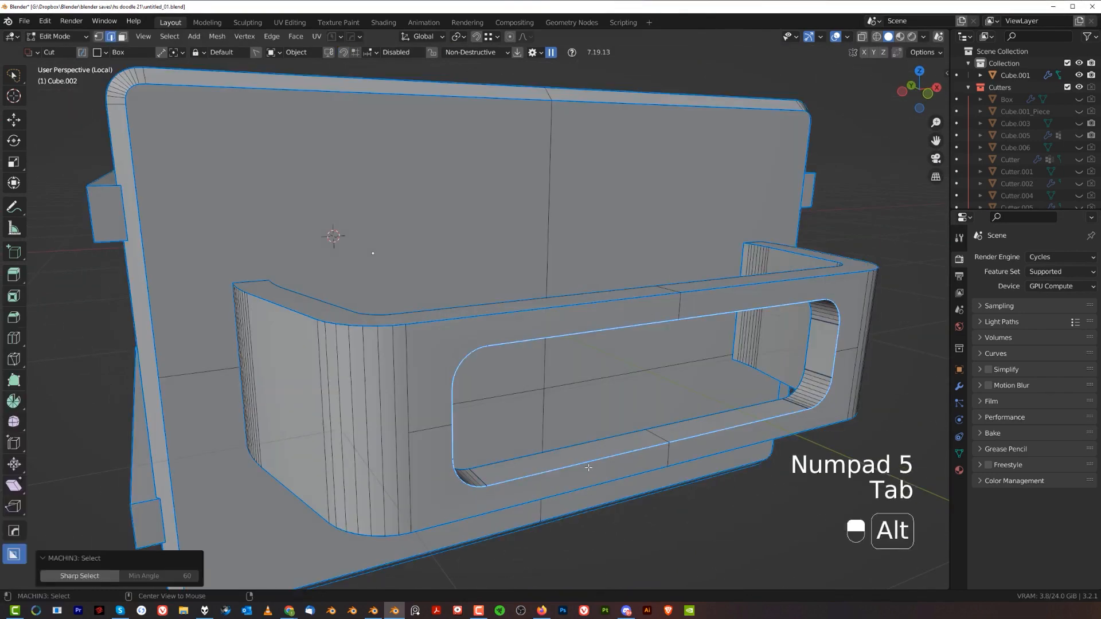
{"action": "left_click", "coordinate": [841, 377]}
Bevel the handle's upper outer edge using Loop Select and symmetrize the inner block's mesh.
{"action": "scroll", "coordinate": [688, 356], "scroll_direction": "down", "scroll_amount": 1}
{"action": "middle_click_drag", "start_coordinate": [561, 339], "coordinate": [480, 327]}
{"action": "left_click", "coordinate": [482, 328]}
{"action": "left_click", "coordinate": [482, 329], "text": "alt"}
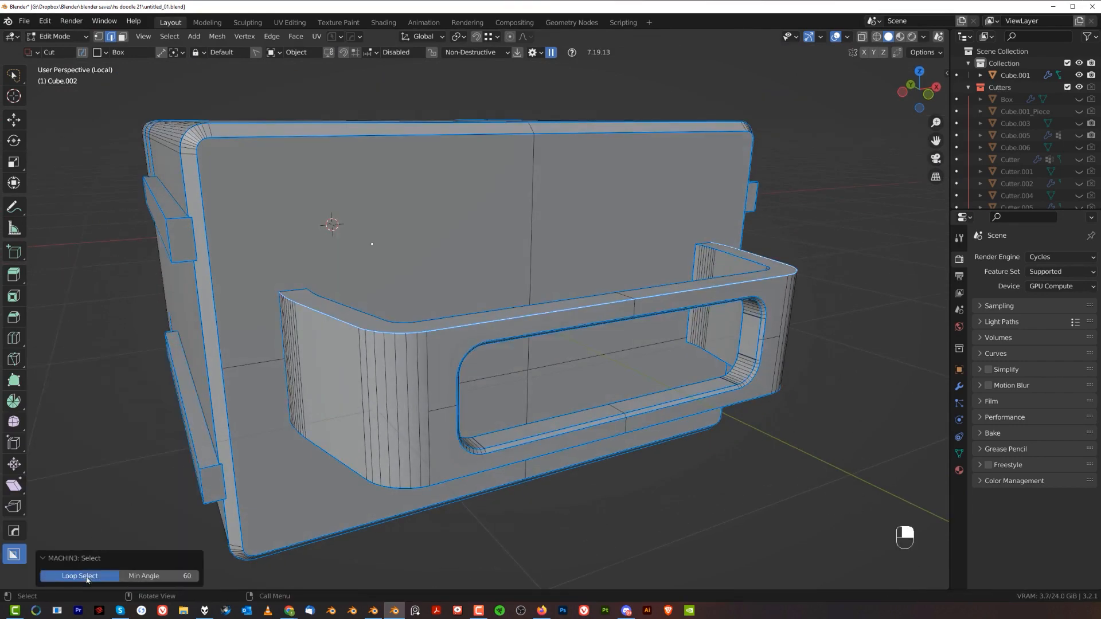
{"action": "left_click", "coordinate": [760, 337]}
{"action": "middle_click_drag", "start_coordinate": [760, 337], "coordinate": [710, 338]}
{"action": "key", "text": "alt+x"}
Finish editing the inner block and leave local view to bring back the whole assembly.
{"action": "key", "text": "Tab"}
{"action": "scroll", "coordinate": [637, 327], "scroll_direction": "down", "scroll_amount": 1}
{"action": "middle_click_drag", "start_coordinate": [636, 332], "coordinate": [573, 367]}
{"action": "key", "text": "slash"}
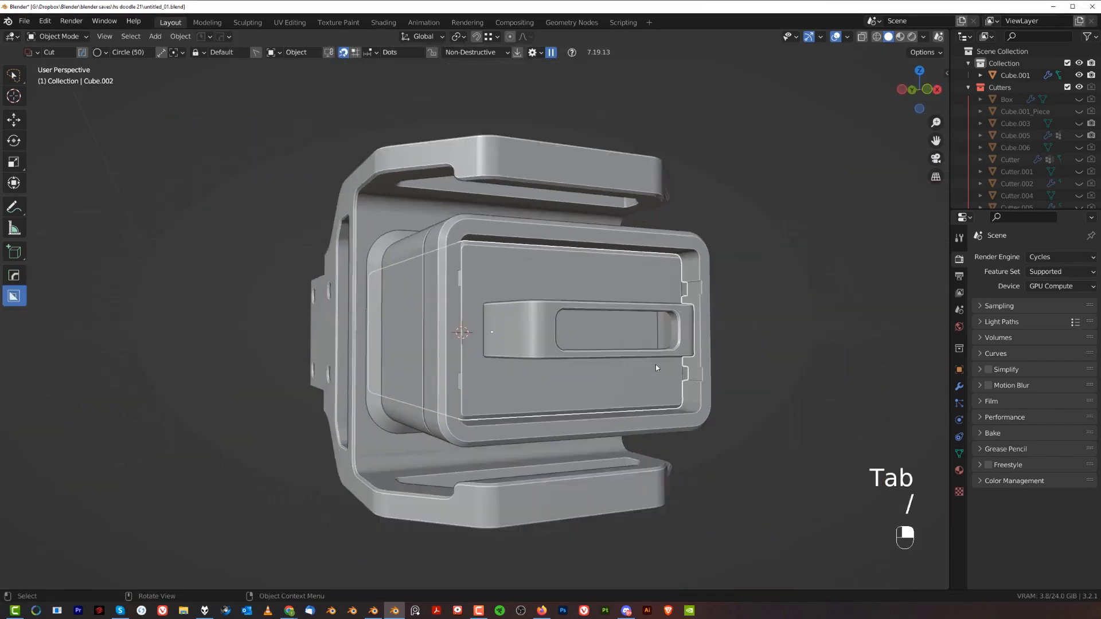
{"action": "middle_click_drag", "start_coordinate": [656, 365], "coordinate": [458, 323]}
{"action": "scroll", "coordinate": [530, 329], "scroll_direction": "down", "scroll_amount": 1}
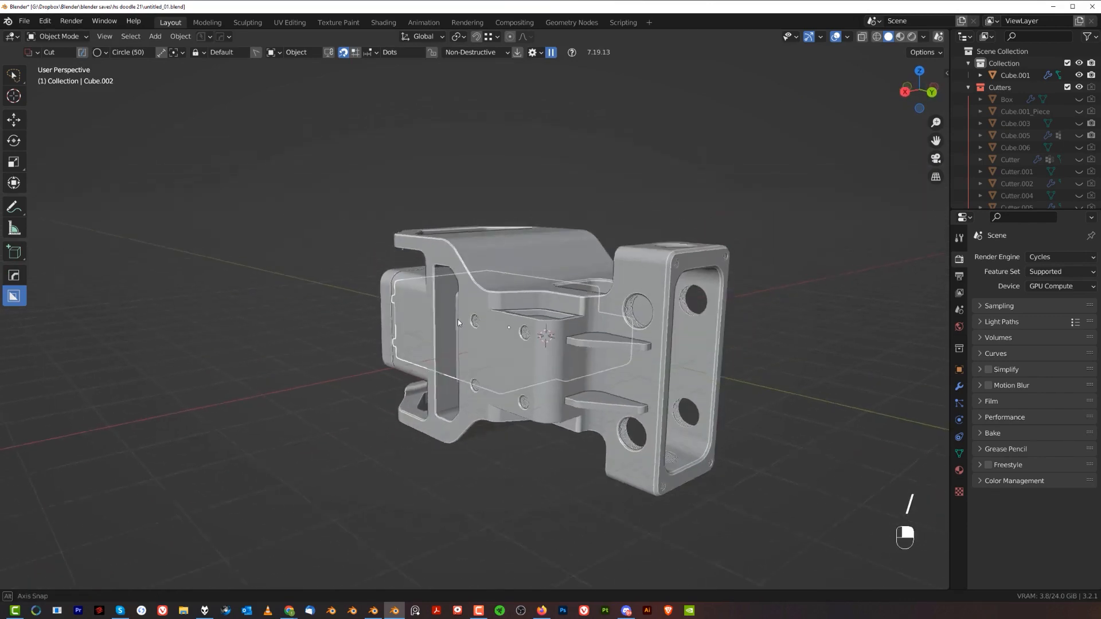
Select the main body and open its mesh for editing at the side fins beside the rear frame.
{"action": "right_click_drag", "start_coordinate": [457, 323], "coordinate": [500, 312]}
{"action": "scroll", "coordinate": [516, 311], "scroll_direction": "up", "scroll_amount": 3}
{"action": "scroll", "coordinate": [516, 304], "scroll_direction": "down", "scroll_amount": 1}
{"action": "right_click_drag", "start_coordinate": [591, 313], "coordinate": [541, 259], "text": "shift"}
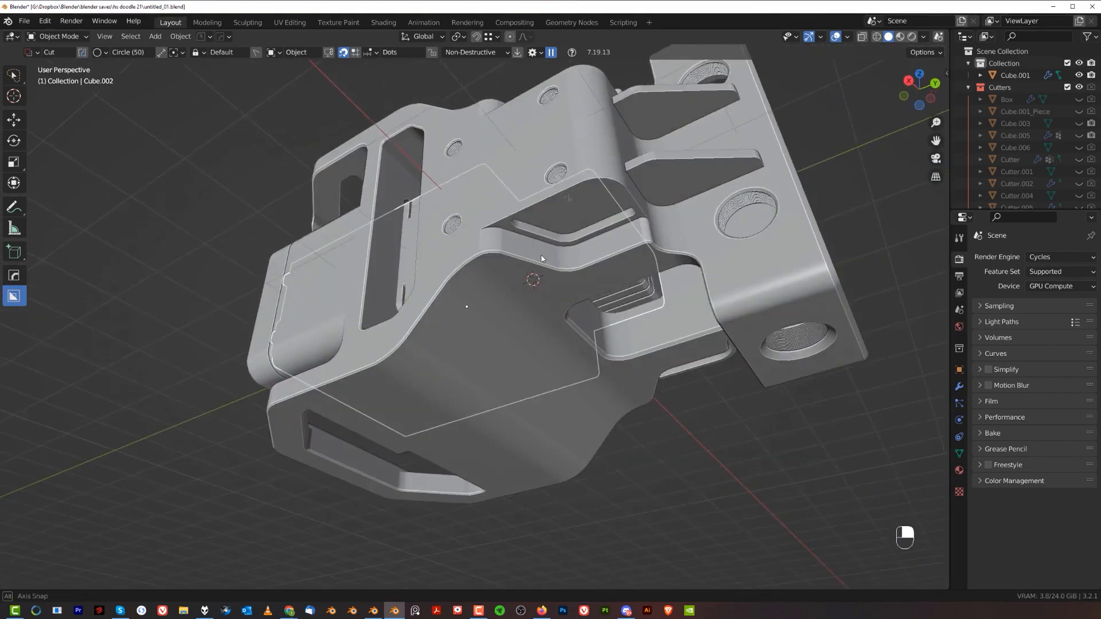
{"action": "middle_click_drag", "start_coordinate": [542, 259], "coordinate": [600, 298]}
{"action": "middle_click_drag", "start_coordinate": [600, 298], "coordinate": [523, 328], "text": "shift"}
{"action": "scroll", "coordinate": [585, 322], "scroll_direction": "up", "scroll_amount": 2}
{"action": "left_click", "coordinate": [585, 322]}
{"action": "scroll", "coordinate": [591, 310], "scroll_direction": "up", "scroll_amount": 4}
{"action": "scroll", "coordinate": [592, 309], "scroll_direction": "down", "scroll_amount": 4}
{"action": "scroll", "coordinate": [591, 385], "scroll_direction": "up", "scroll_amount": 2}
{"action": "key", "text": "Tab"}
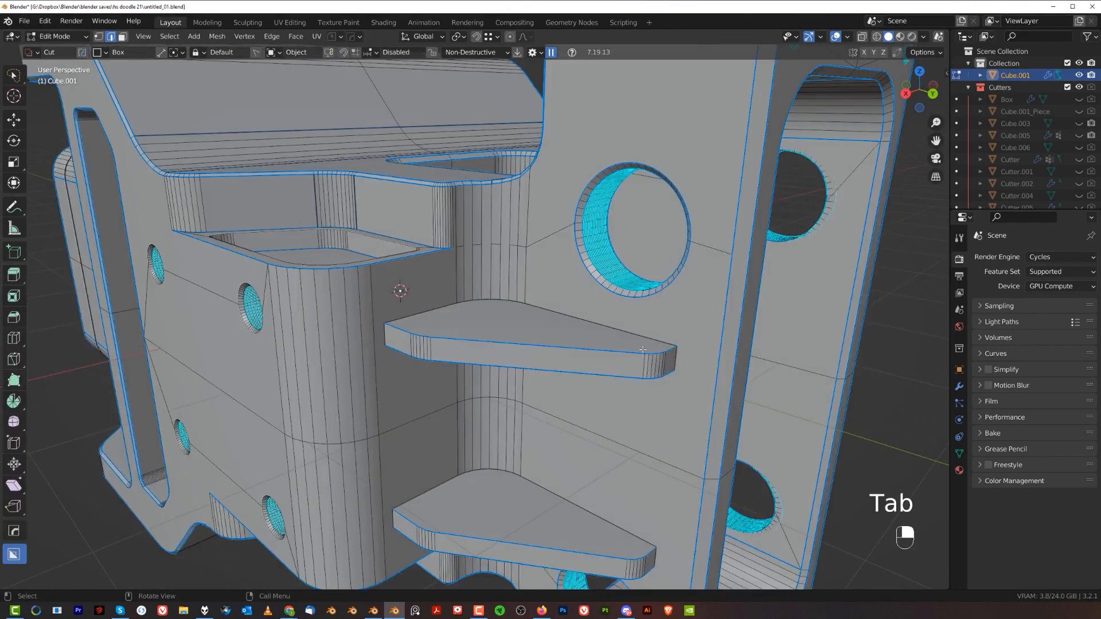
Bevel the upper side fin's top edge by about 0.0128 m and its bottom edge by about 0.0062 m.
{"action": "scroll", "coordinate": [596, 352], "scroll_direction": "up", "scroll_amount": 2}
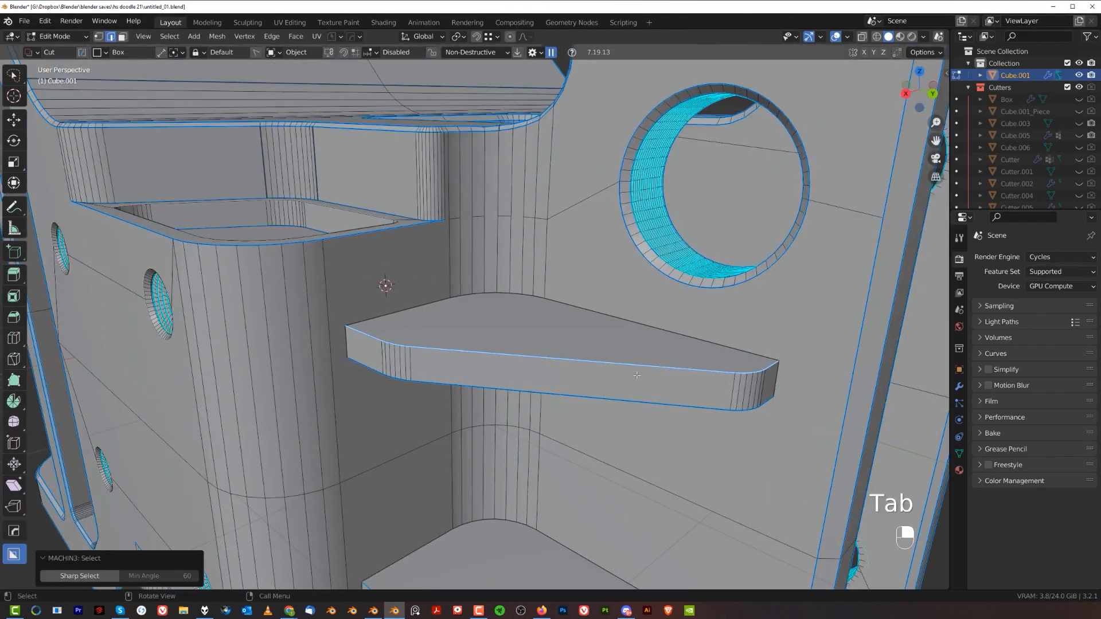
{"action": "left_click", "coordinate": [671, 410]}
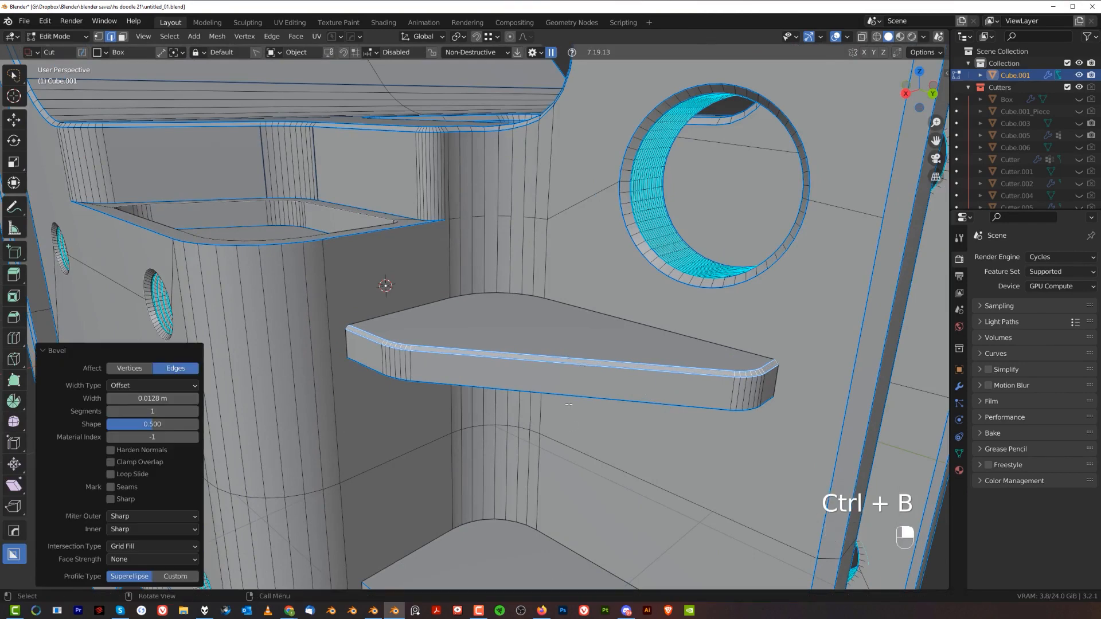
{"action": "left_click", "coordinate": [573, 393]}
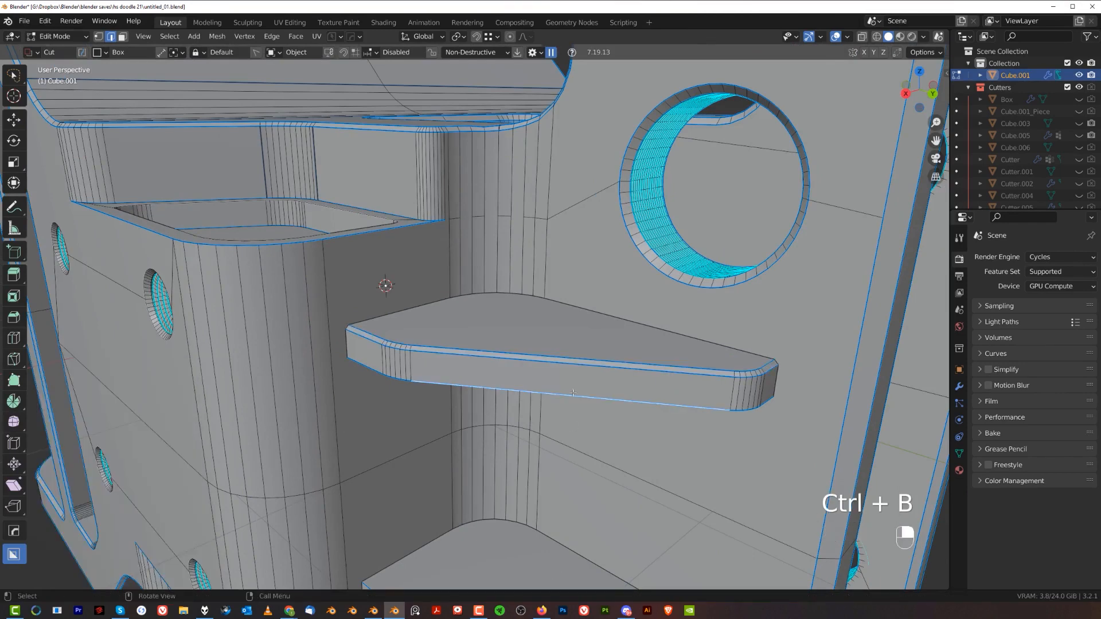
{"action": "left_click", "coordinate": [640, 390]}
Symmetrize the main body across Z from positive to negative and across X to carry the fin bevels over, and leave mesh editing.
{"action": "scroll", "coordinate": [641, 390], "scroll_direction": "down", "scroll_amount": 6}
{"action": "key", "text": "alt+x"}
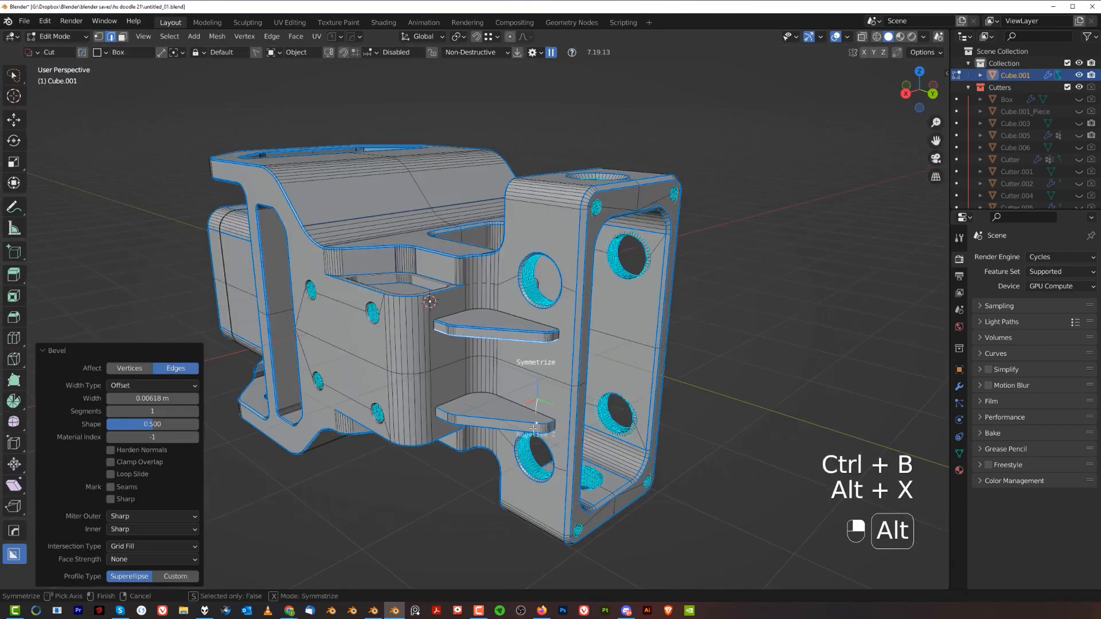
{"action": "right_click_drag", "start_coordinate": [562, 357], "coordinate": [476, 356], "text": "alt"}
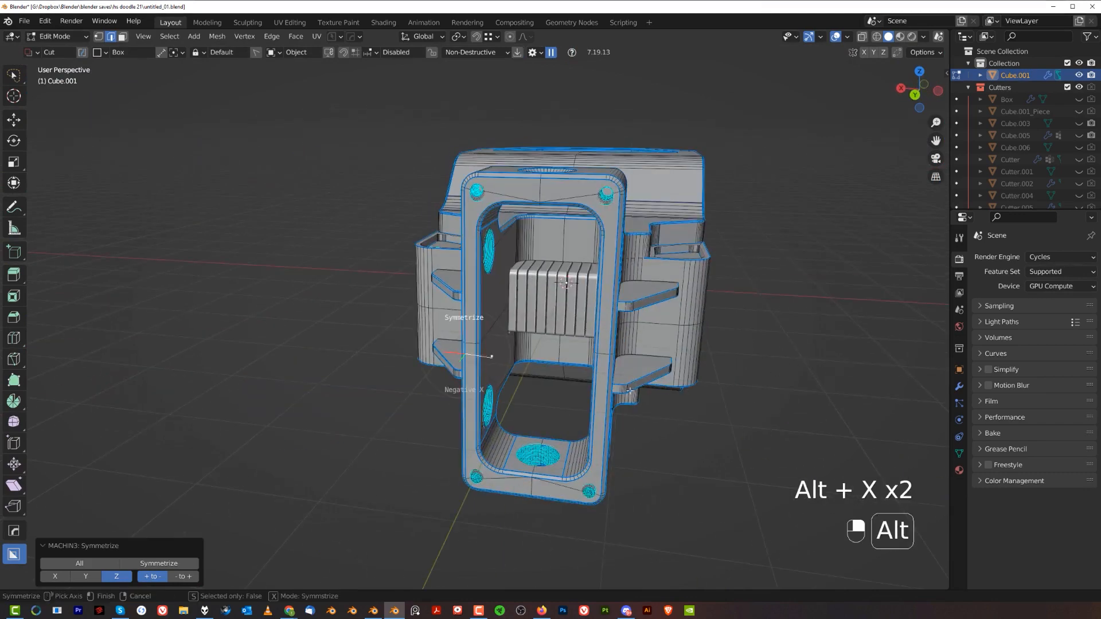
{"action": "key", "text": "Tab"}
{"action": "scroll", "coordinate": [606, 419], "scroll_direction": "up", "scroll_amount": 3}
{"action": "middle_click_drag", "start_coordinate": [422, 310], "coordinate": [593, 291]}
{"action": "middle_click_drag", "start_coordinate": [409, 347], "coordinate": [332, 357]}
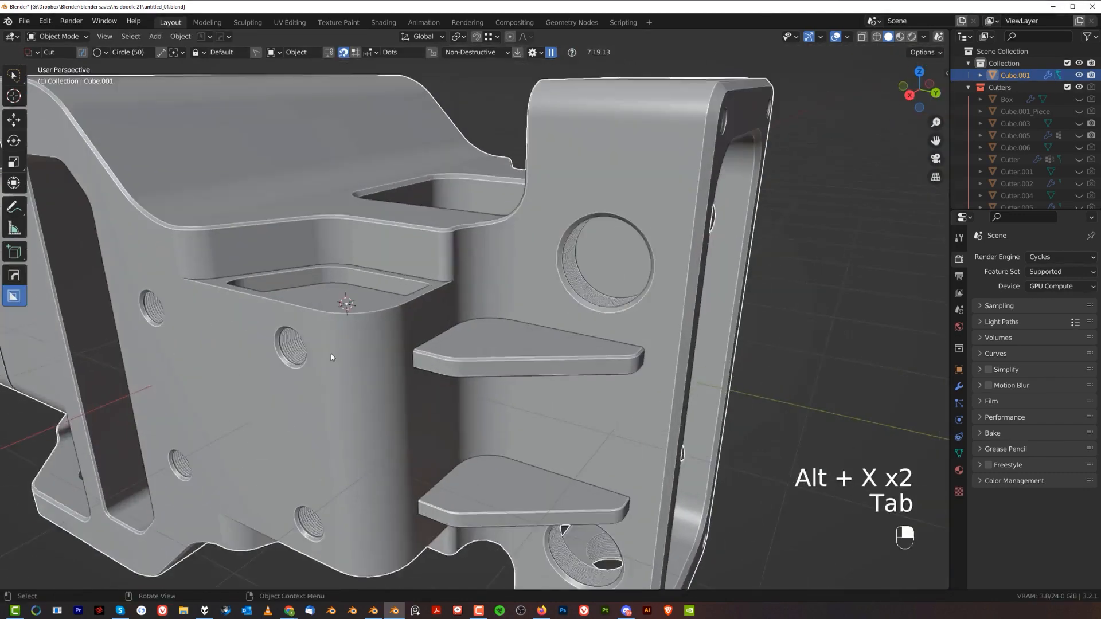
Bevel the upper rim loop of the recessed side pocket above the fins by about 0.0095 m.
{"action": "scroll", "coordinate": [684, 362], "scroll_direction": "up", "scroll_amount": 1}
{"action": "middle_click_drag", "start_coordinate": [459, 384], "coordinate": [613, 409], "text": "shift"}
{"action": "scroll", "coordinate": [535, 370], "scroll_direction": "up", "scroll_amount": 1}
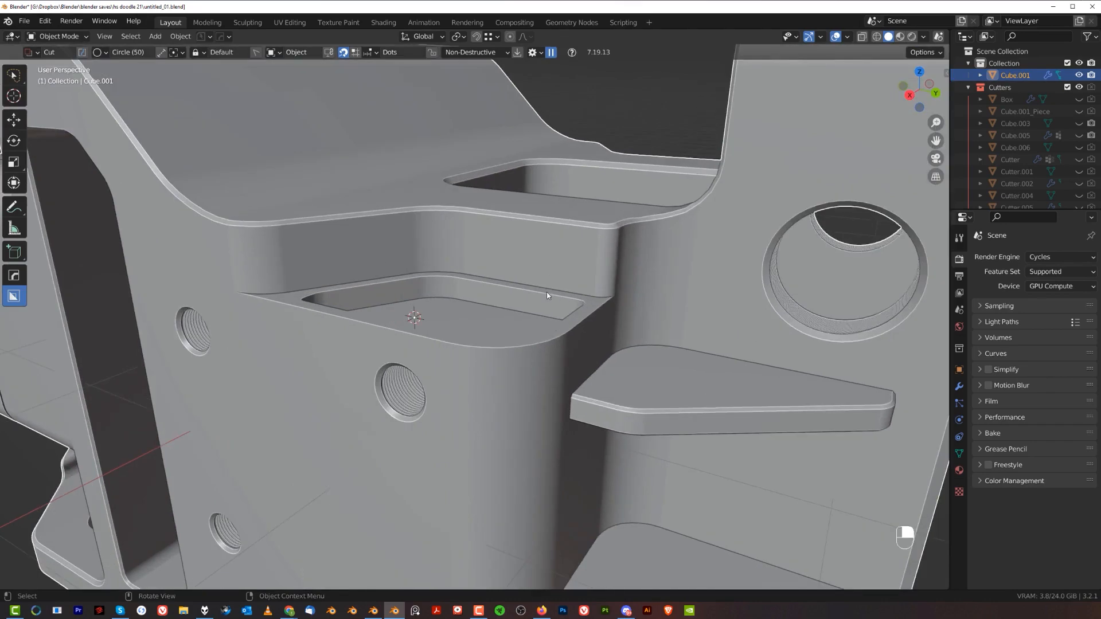
{"action": "key", "text": "Tab"}
{"action": "middle_click_drag", "start_coordinate": [486, 264], "coordinate": [519, 282]}
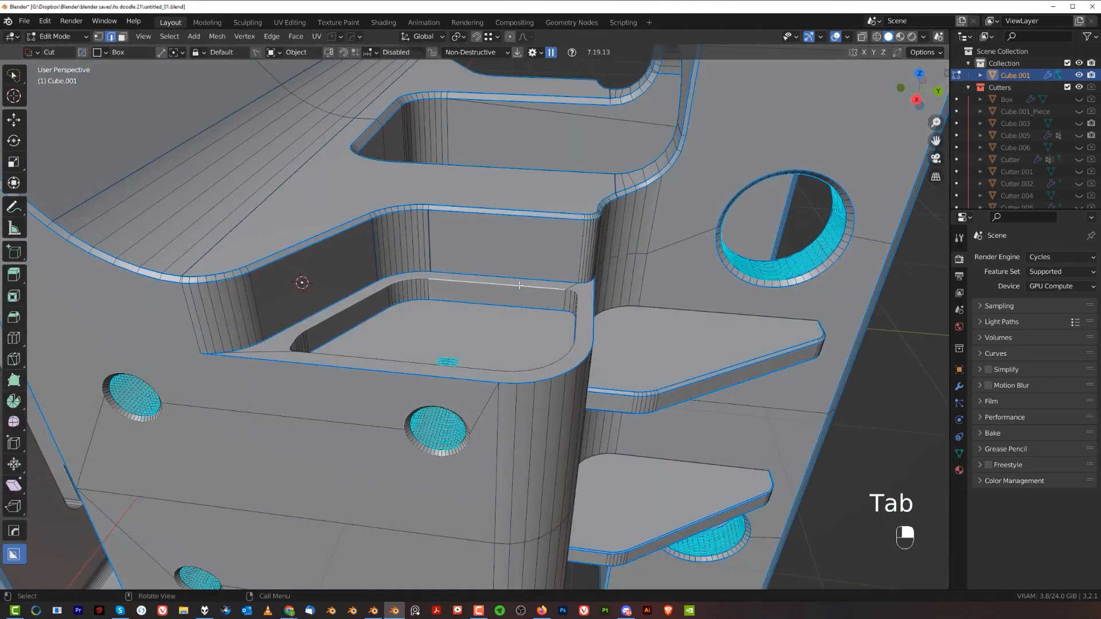
{"action": "scroll", "coordinate": [520, 285], "scroll_direction": "up", "scroll_amount": 2}
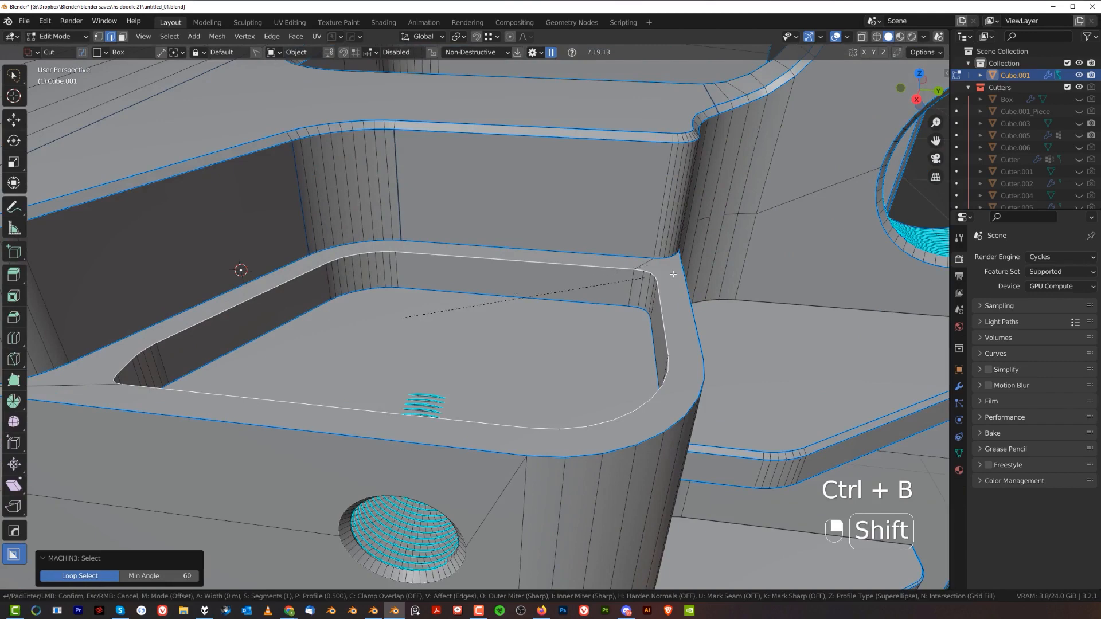
{"action": "left_click", "coordinate": [693, 282]}
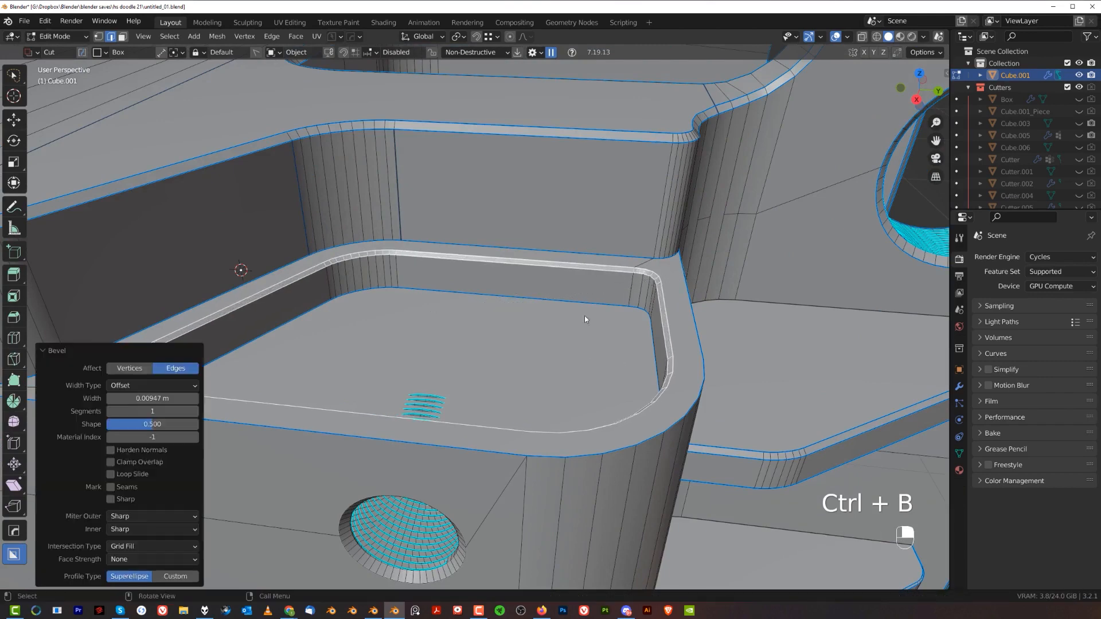
Examine the bevelled pocket rim, especially its tight corner, and compare it with the opposite side.
{"action": "key", "text": "Tab"}
{"action": "scroll", "coordinate": [578, 226], "scroll_direction": "down", "scroll_amount": 2}
{"action": "middle_click_drag", "start_coordinate": [562, 229], "coordinate": [662, 244], "text": "shift"}
{"action": "scroll", "coordinate": [643, 258], "scroll_direction": "up", "scroll_amount": 3}
{"action": "middle_click_drag", "start_coordinate": [608, 321], "coordinate": [465, 166]}
{"action": "scroll", "coordinate": [493, 224], "scroll_direction": "down", "scroll_amount": 6}
{"action": "middle_click_drag", "start_coordinate": [528, 281], "coordinate": [356, 287]}
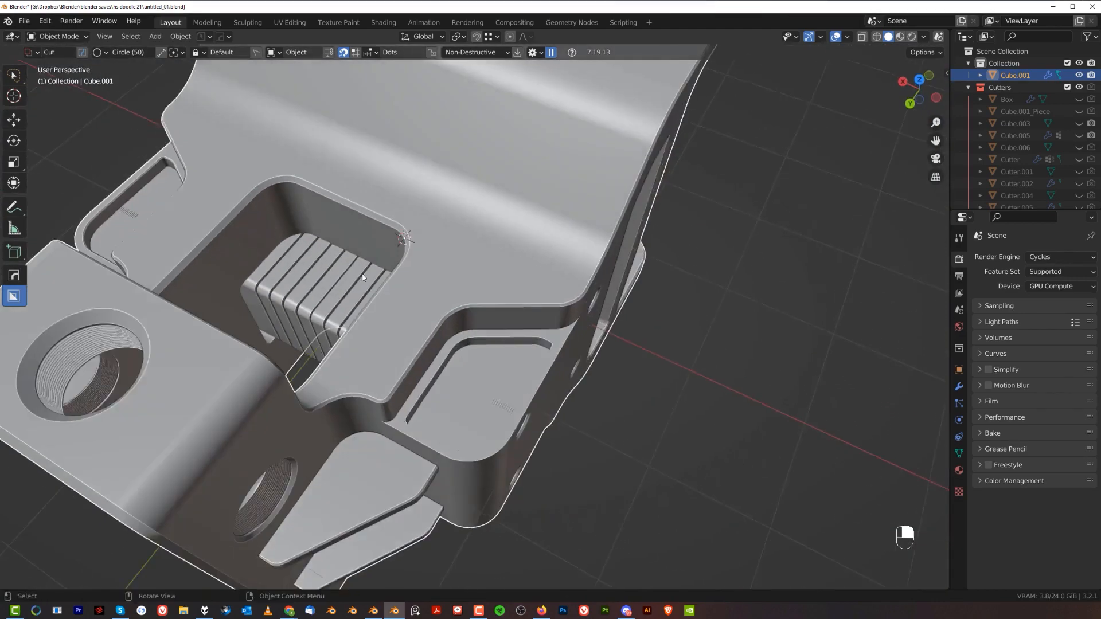
{"action": "middle_click_drag", "start_coordinate": [275, 218], "coordinate": [551, 350], "text": "shift"}
{"action": "scroll", "coordinate": [553, 339], "scroll_direction": "up", "scroll_amount": 8}
{"action": "middle_click_drag", "start_coordinate": [582, 311], "coordinate": [585, 225], "text": "shift"}
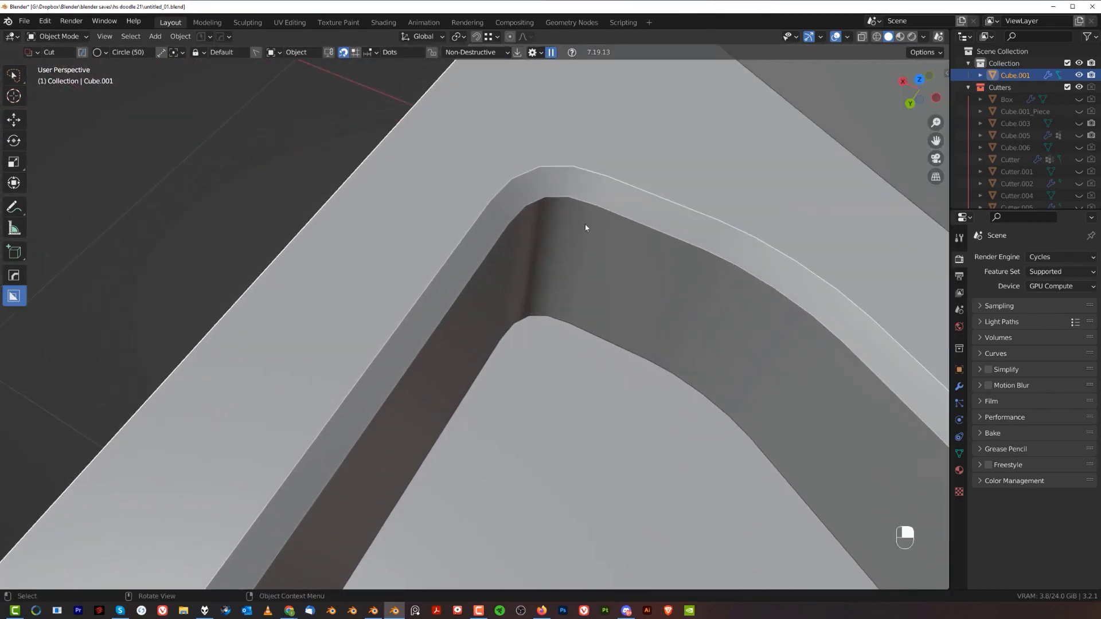
{"action": "key", "text": "Tab"}
{"action": "scroll", "coordinate": [482, 128], "scroll_direction": "down", "scroll_amount": 9}
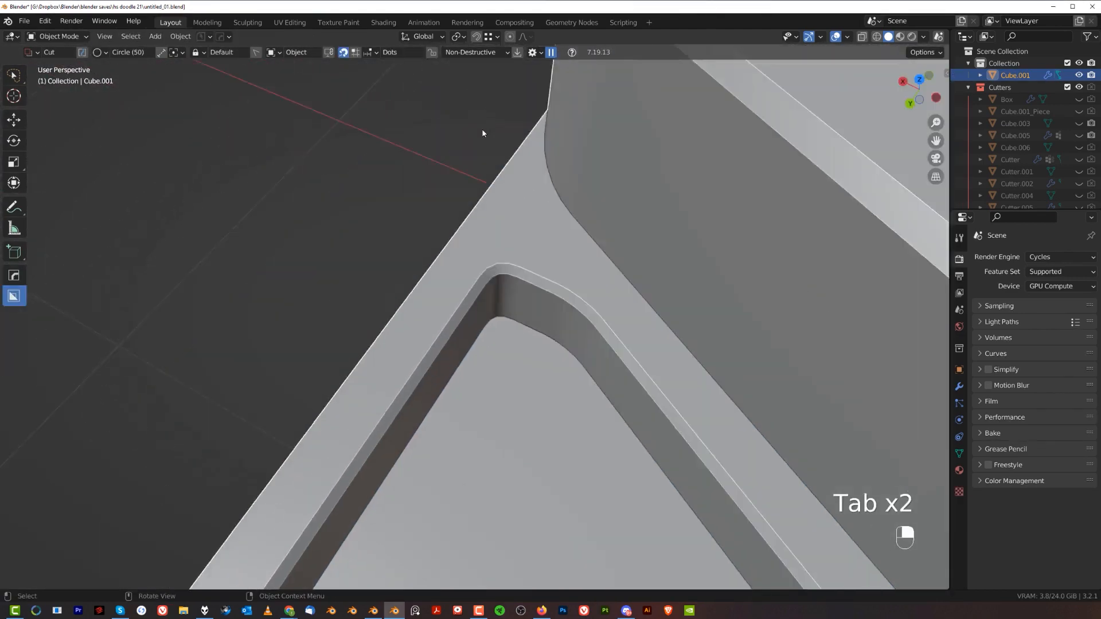
Symmetrize the main body's mesh to carry the pocket rim bevel to the opposite side, and leave mesh editing.
{"action": "middle_click_drag", "start_coordinate": [556, 336], "coordinate": [599, 339]}
{"action": "key", "text": "alt+x"}
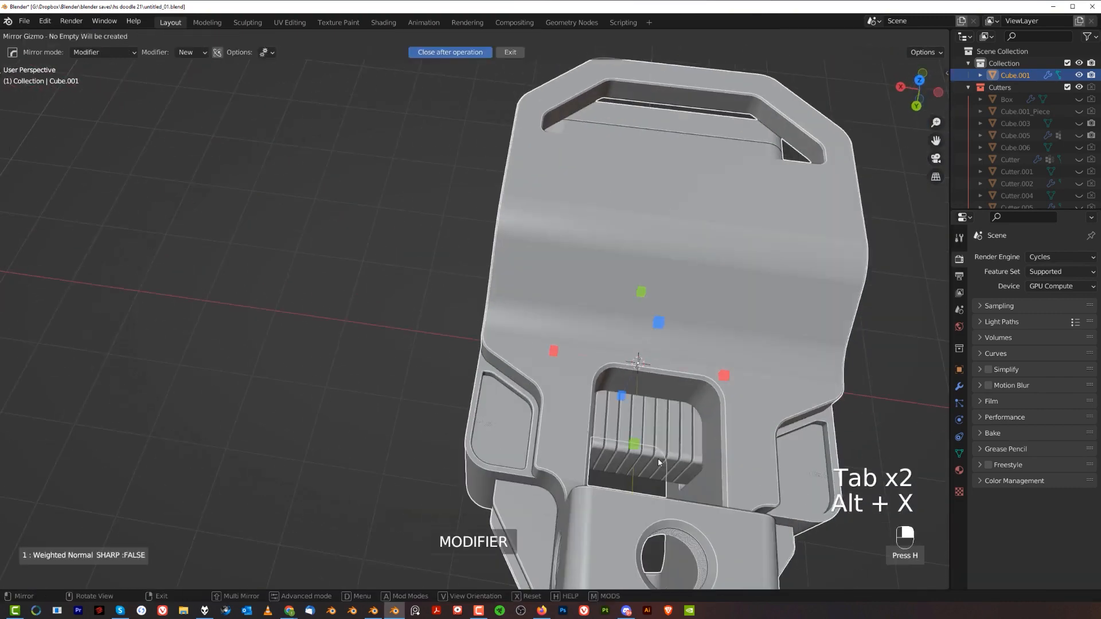
{"action": "right_click", "coordinate": [680, 434]}
{"action": "left_click", "coordinate": [690, 421]}
{"action": "key", "text": "alt+x"}
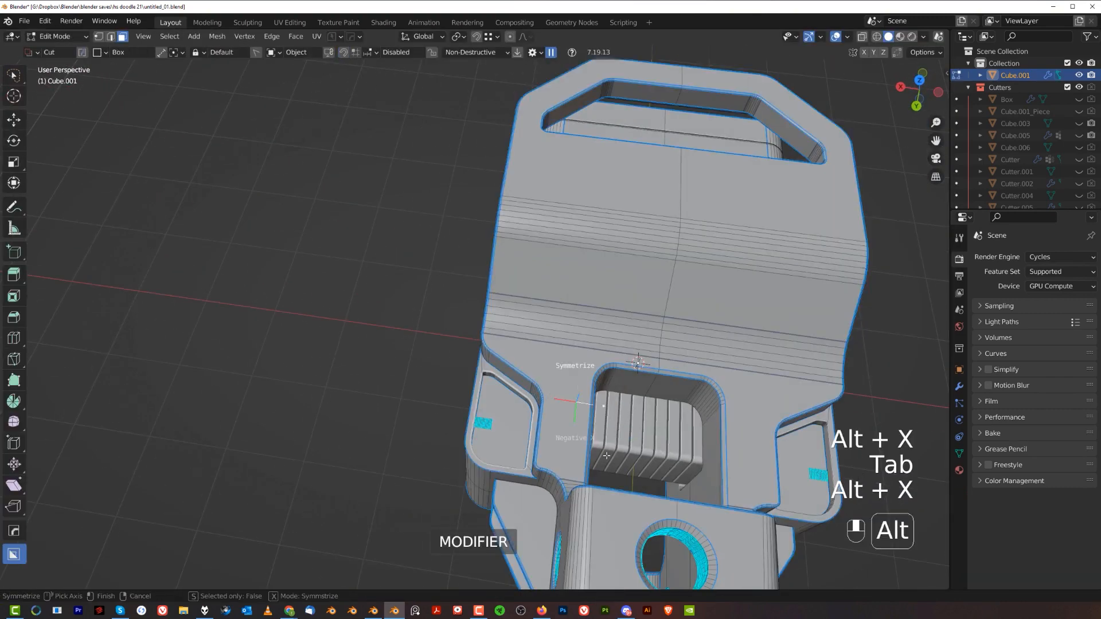
{"action": "key", "text": "Tab"}
{"action": "scroll", "coordinate": [648, 234], "scroll_direction": "down", "scroll_amount": 5}
{"action": "middle_click_drag", "start_coordinate": [648, 234], "coordinate": [500, 328]}
{"action": "scroll", "coordinate": [610, 363], "scroll_direction": "up", "scroll_amount": 3}
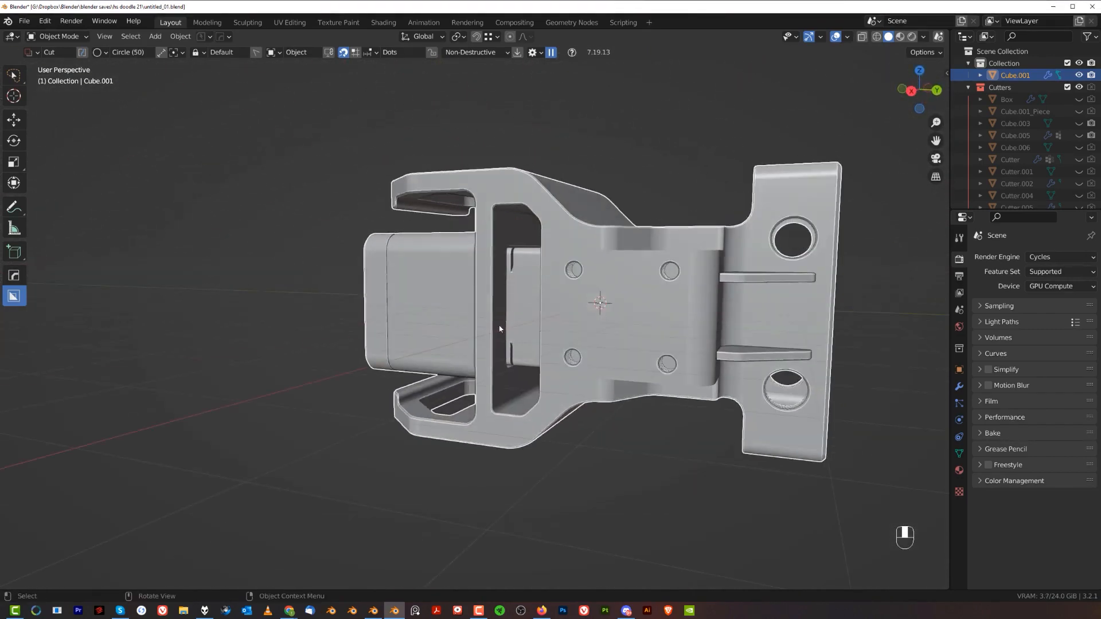
Switch the viewport to rendered shading, leave mesh editing and deselect the main body.
{"action": "key", "text": "Tab"}
{"action": "middle_click_drag", "start_coordinate": [621, 219], "coordinate": [581, 354], "text": "shift"}
{"action": "scroll", "coordinate": [518, 274], "scroll_direction": "up", "scroll_amount": 2}
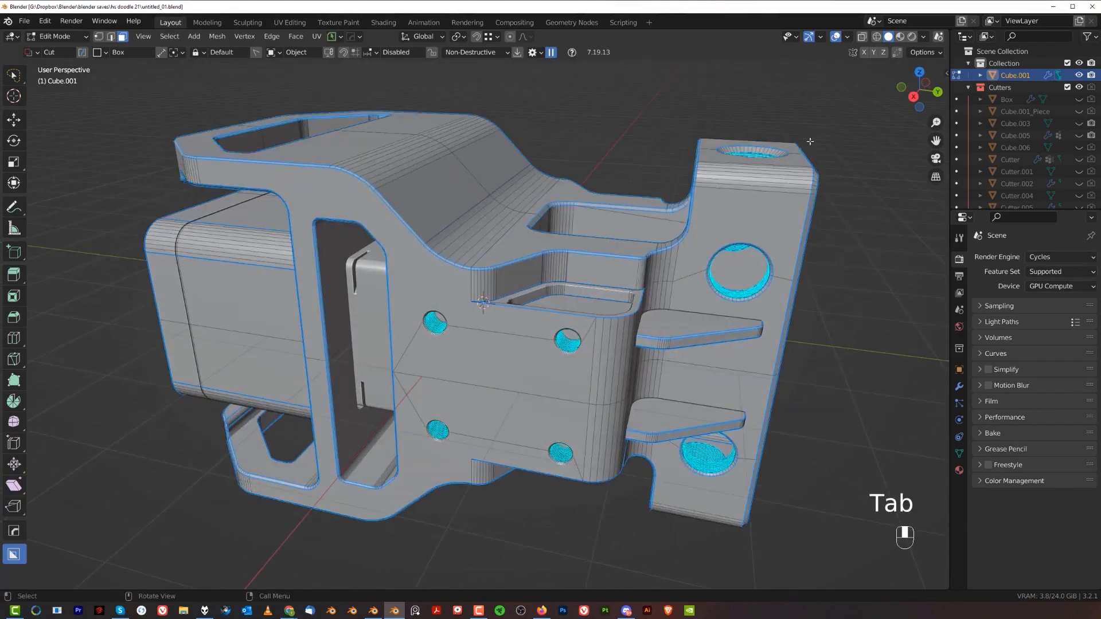
{"action": "left_click", "coordinate": [912, 36]}
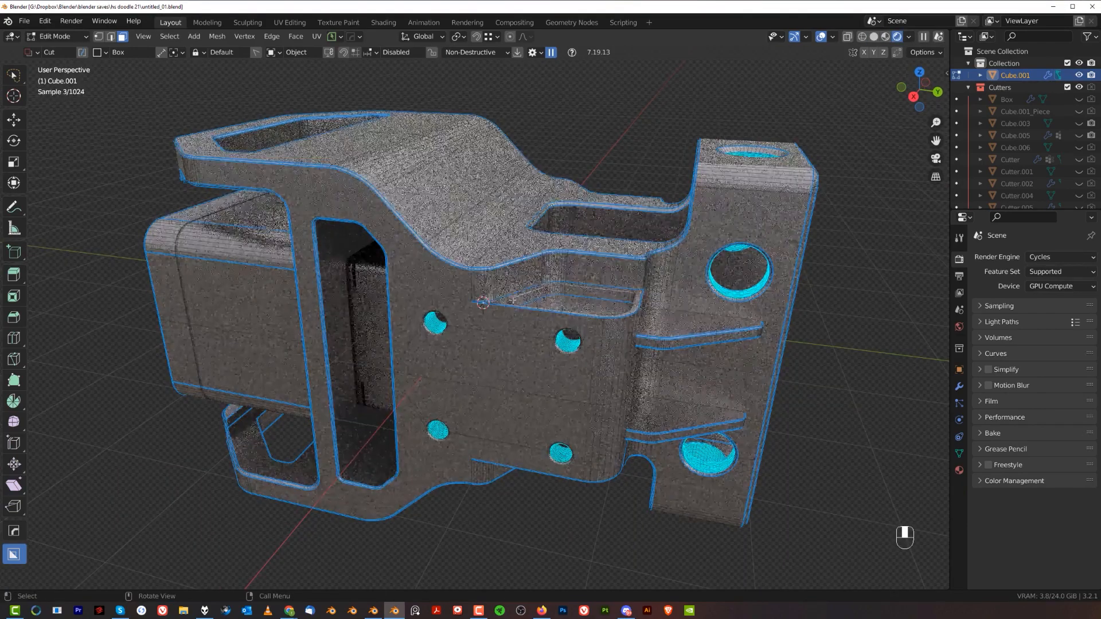
{"action": "scroll", "coordinate": [893, 312], "scroll_direction": "up", "scroll_amount": 3}
{"action": "key", "text": "Tab"}
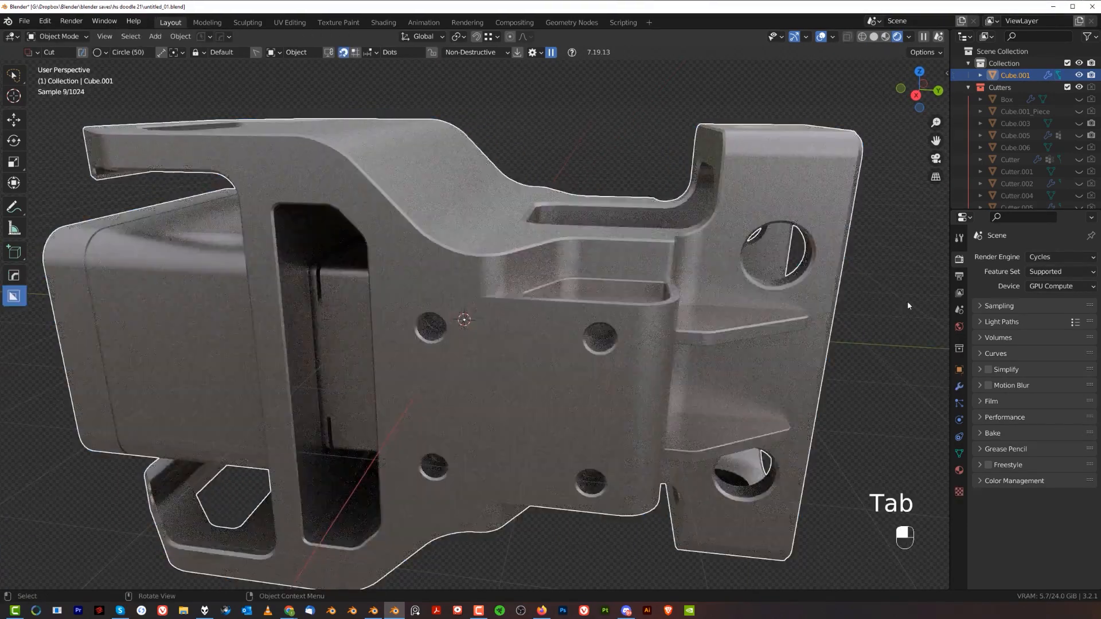
{"action": "left_click", "coordinate": [907, 301]}
Select the inner block, split the viewport horizontally and show the block's material in a Shader Editor below.
{"action": "scroll", "coordinate": [560, 342], "scroll_direction": "down", "scroll_amount": 3}
{"action": "middle_click_drag", "start_coordinate": [560, 342], "coordinate": [674, 337]}
{"action": "scroll", "coordinate": [674, 337], "scroll_direction": "up", "scroll_amount": 3}
{"action": "mouse_move", "coordinate": [483, 344]}
{"action": "middle_mouse_down", "text": "shift"}
{"action": "mouse_move", "coordinate": [565, 318]}
{"action": "mouse_move", "coordinate": [488, 335]}
{"action": "middle_mouse_up", "text": "shift"}
{"action": "scroll", "coordinate": [565, 317], "scroll_direction": "down", "scroll_amount": 4}
{"action": "scroll", "coordinate": [487, 336], "scroll_direction": "up", "scroll_amount": 2}
{"action": "left_click", "coordinate": [447, 405]}
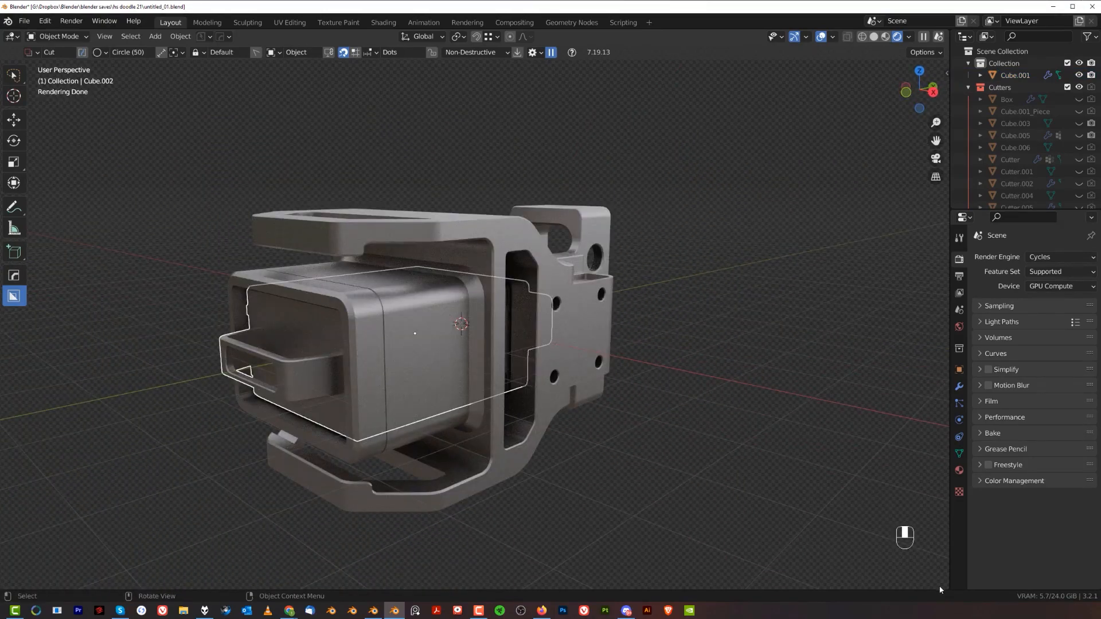
{"action": "left_click_drag", "start_coordinate": [947, 588], "coordinate": [917, 367]}
{"action": "left_click", "coordinate": [11, 374]}
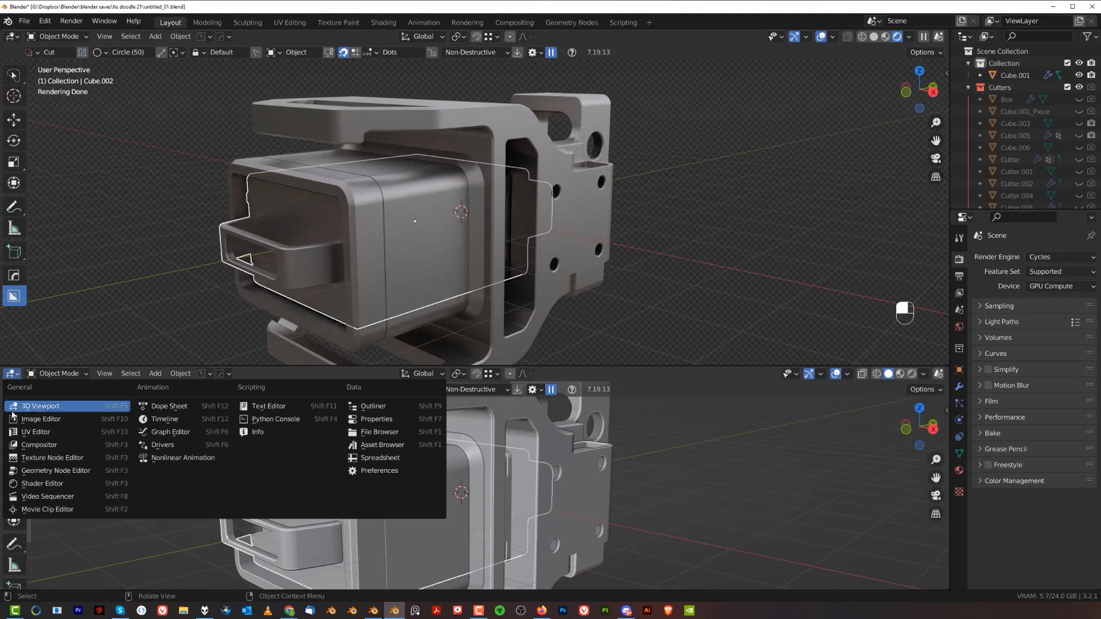
{"action": "left_click", "coordinate": [36, 484]}
{"action": "scroll", "coordinate": [549, 459], "scroll_direction": "up", "scroll_amount": 5}
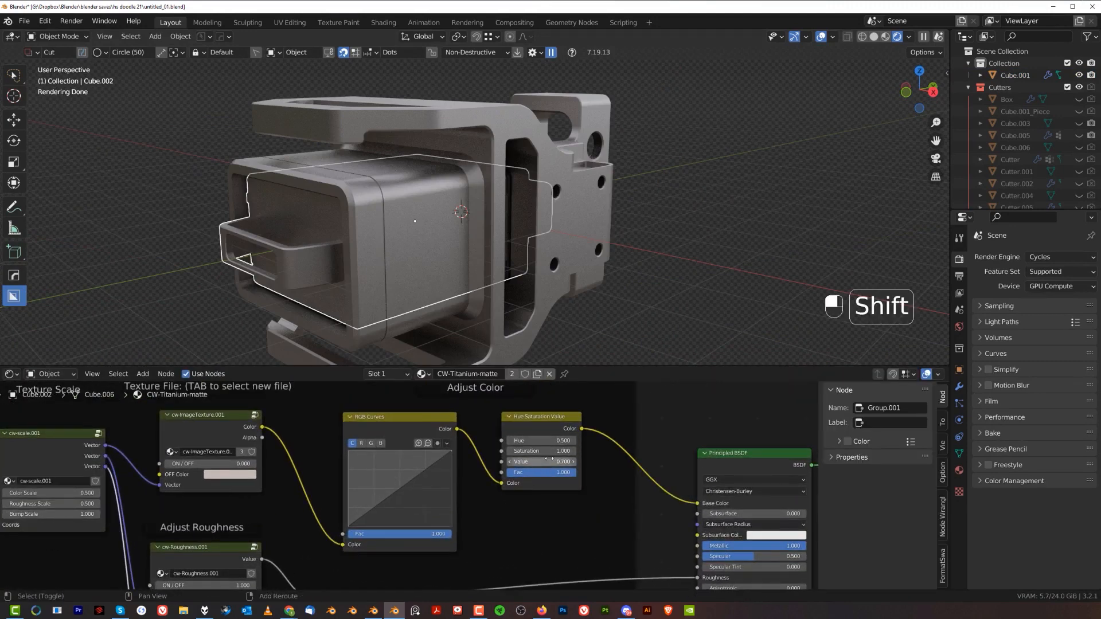
Give the main body its own copy of CW-Titanium-matte with a Hue Saturation Value of 0.240, and close the Shader Editor area.
{"action": "left_click_drag", "start_coordinate": [541, 462], "coordinate": [510, 461], "text": "shift"}
{"action": "key", "text": "ctrl+z"}
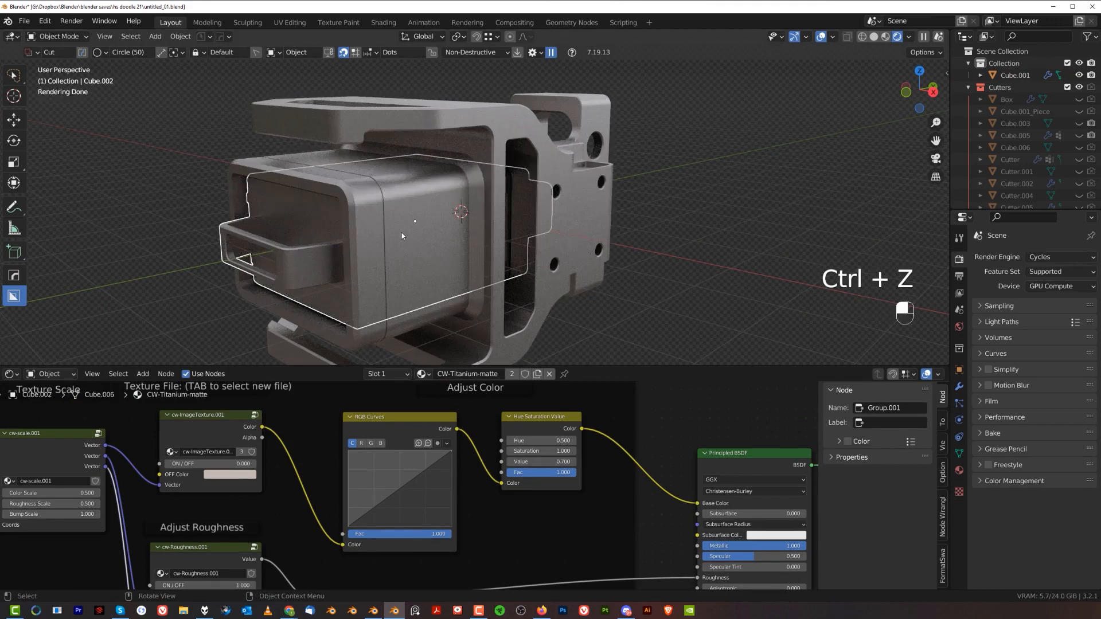
{"action": "left_click", "coordinate": [454, 279]}
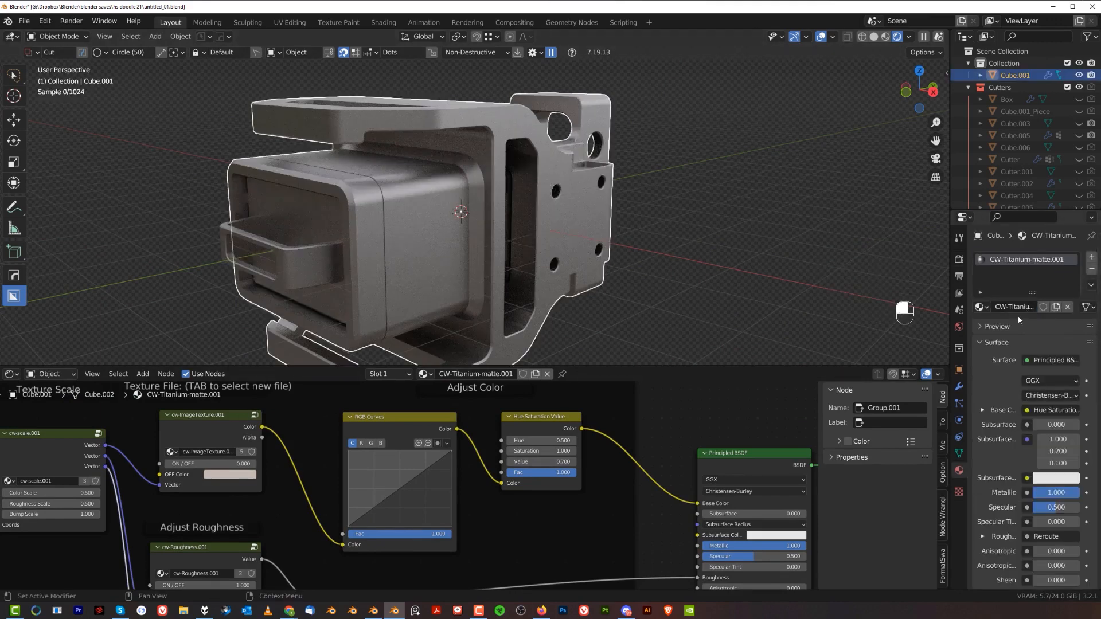
{"action": "left_click_drag", "start_coordinate": [541, 462], "coordinate": [510, 461], "text": "shift"}
{"action": "middle_click_drag", "start_coordinate": [684, 299], "coordinate": [571, 281]}
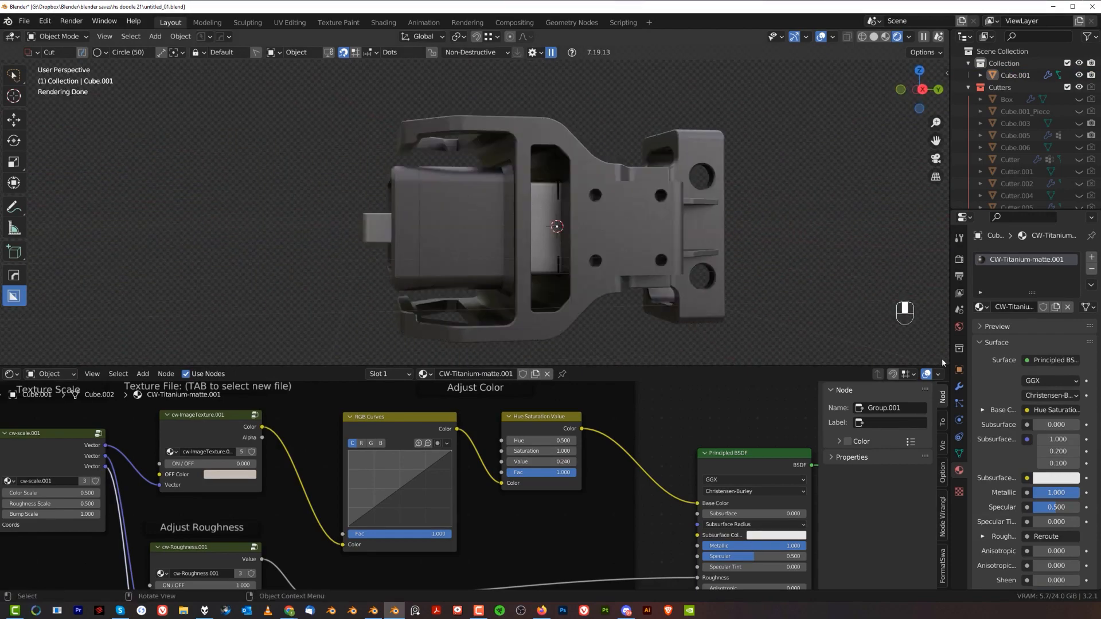
{"action": "left_click_drag", "start_coordinate": [946, 360], "coordinate": [895, 396]}
Add a mesh plane as the ground and scale it up by about 21.
{"action": "middle_click_drag", "start_coordinate": [718, 341], "coordinate": [641, 343], "text": "shift"}
{"action": "scroll", "coordinate": [641, 343], "scroll_direction": "up", "scroll_amount": 1}
{"action": "key", "text": "shift+a"}
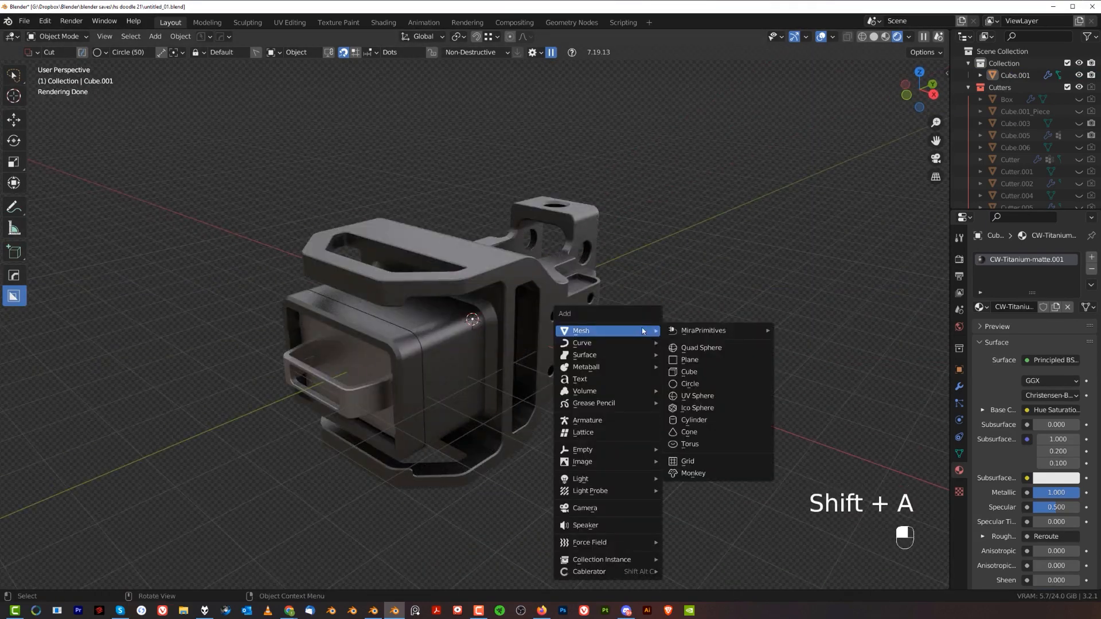
{"action": "left_click", "coordinate": [721, 360]}
{"action": "scroll", "coordinate": [593, 339], "scroll_direction": "down", "scroll_amount": 3}
{"action": "key", "text": "s"}
{"action": "left_click", "coordinate": [183, 393]}
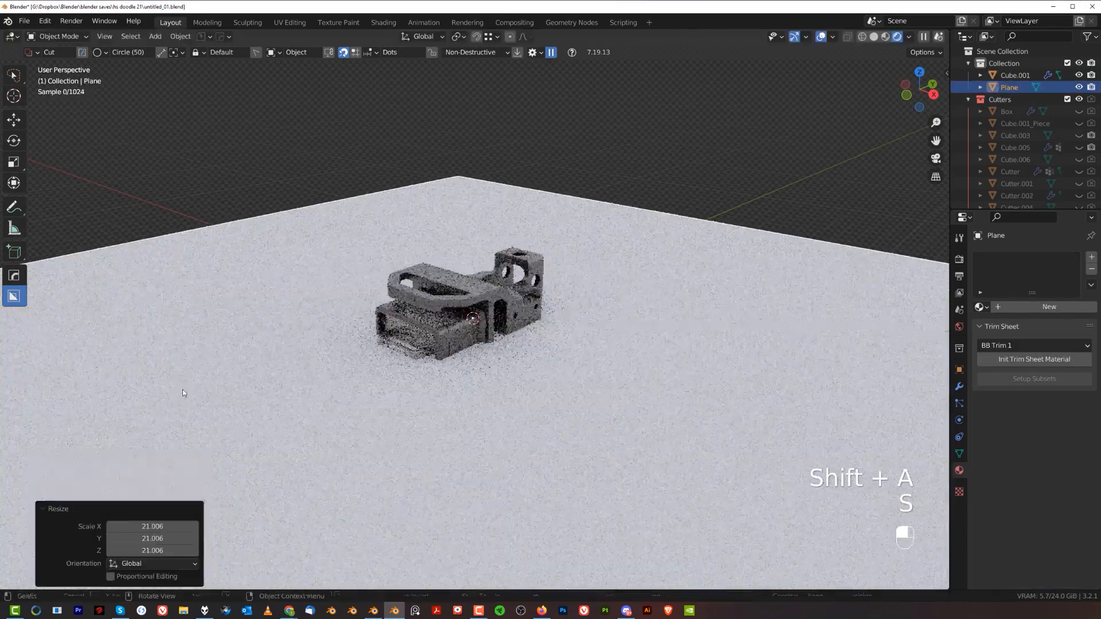
Assign a blank Principled material to the ground plane and lower the plane about 2.785 m along Z.
{"action": "key", "text": "alt+m"}
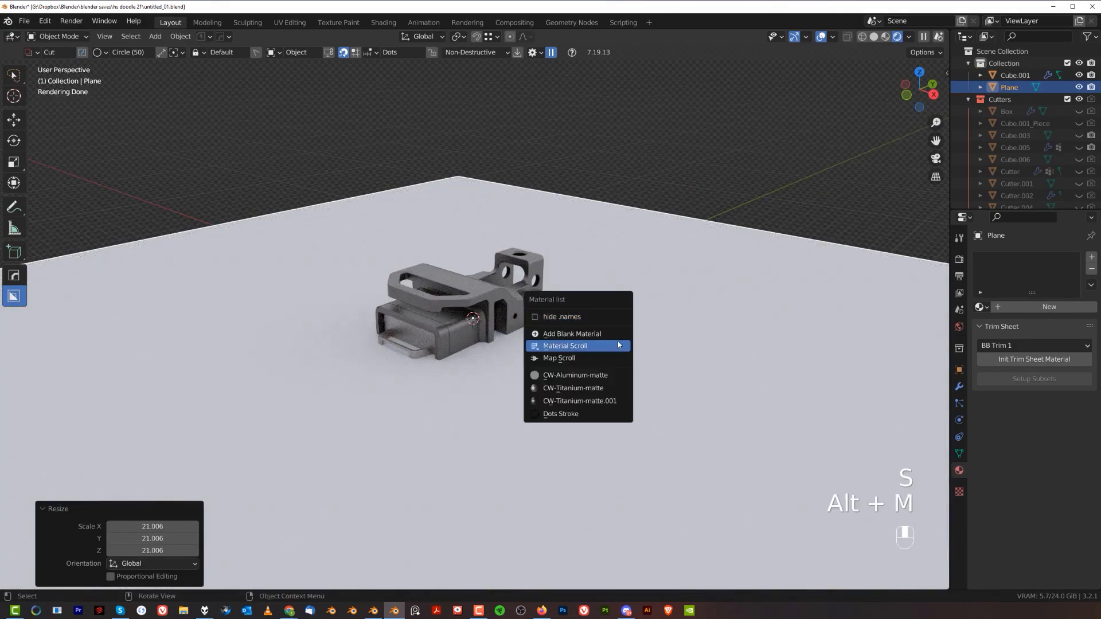
{"action": "left_click", "coordinate": [618, 334]}
{"action": "key", "text": "g"}
{"action": "key", "text": "z"}
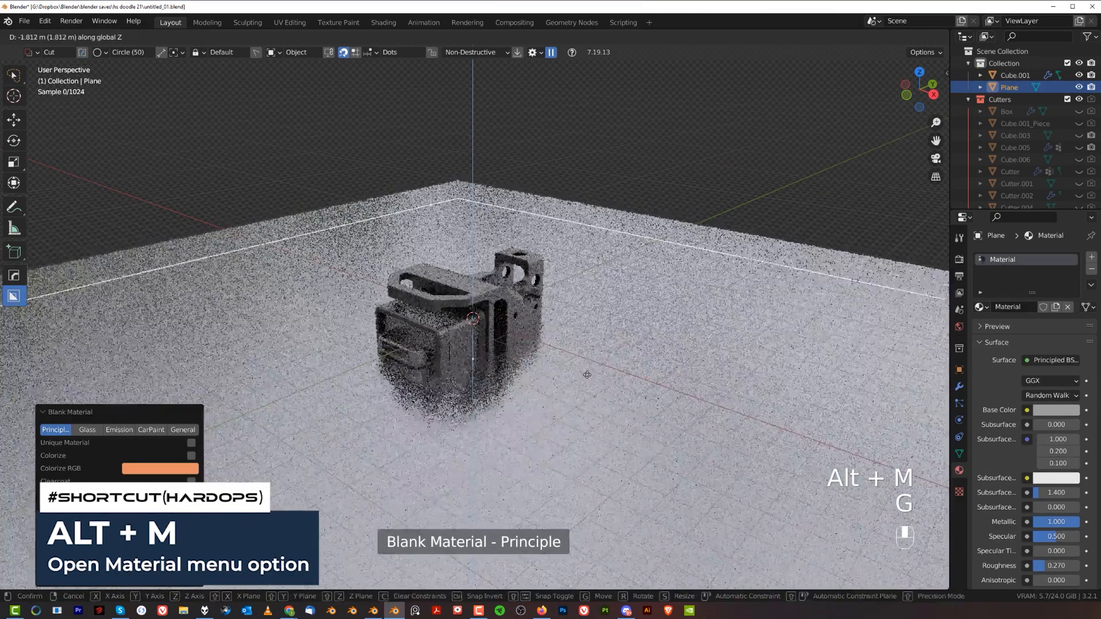
{"action": "left_click", "coordinate": [598, 386]}
{"action": "scroll", "coordinate": [598, 386], "scroll_direction": "up", "scroll_amount": 5}
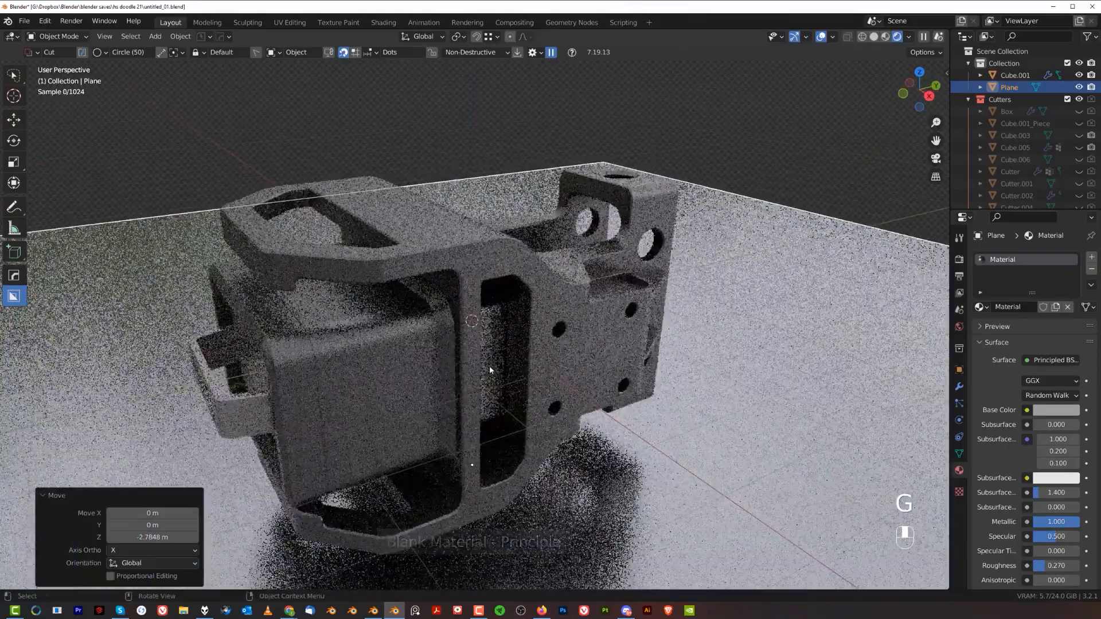
Scale the ground plane up by a further factor of about 2.78.
{"action": "scroll", "coordinate": [490, 366], "scroll_direction": "down", "scroll_amount": 5}
{"action": "key", "text": "s"}
{"action": "left_click", "coordinate": [265, 330]}
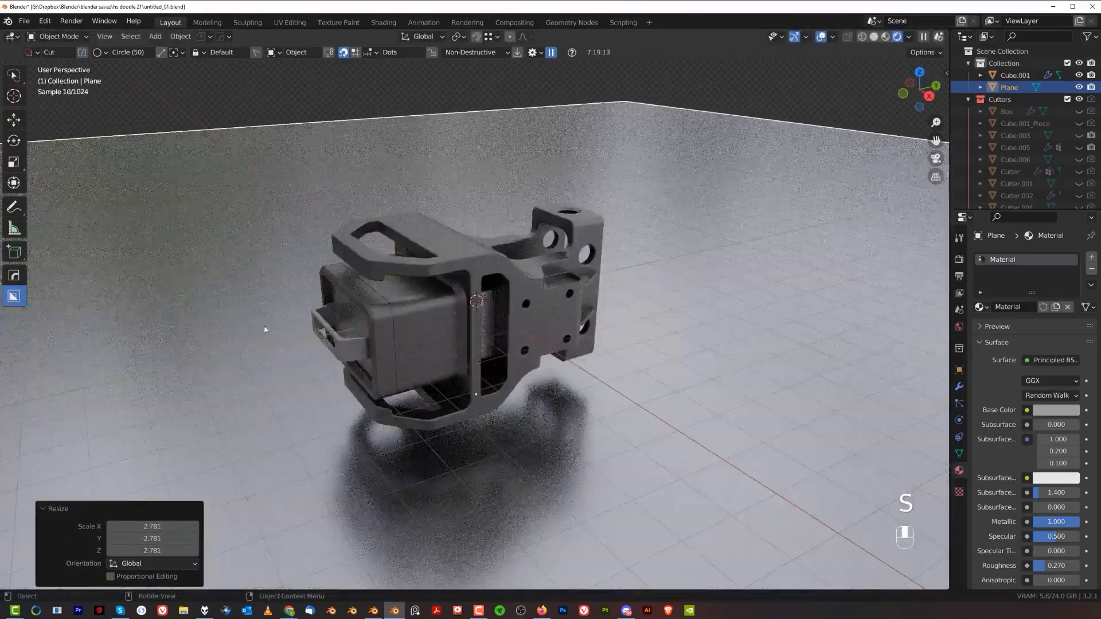
Create a Smart View camera from the current view, lock it to the view and pull back to frame the part.
{"action": "scroll", "coordinate": [585, 357], "scroll_direction": "up", "scroll_amount": 2}
{"action": "middle_click_drag", "start_coordinate": [589, 356], "coordinate": [574, 366], "text": "shift"}
{"action": "scroll", "coordinate": [573, 364], "scroll_direction": "down", "scroll_amount": 2}
{"action": "key", "text": "Page_Down"}
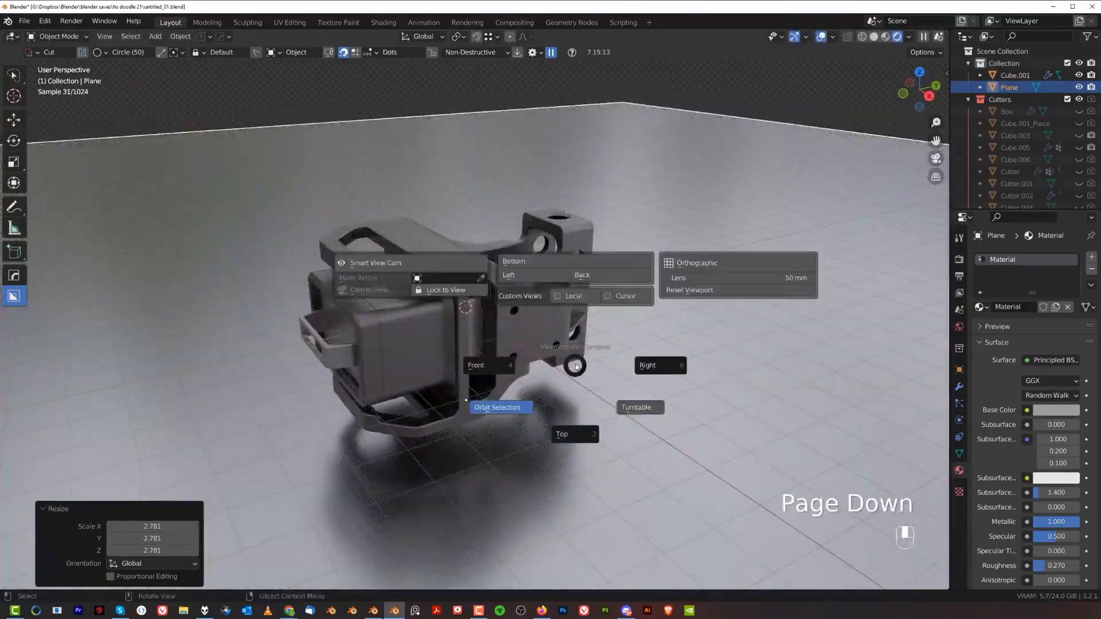
{"action": "left_click", "coordinate": [447, 261]}
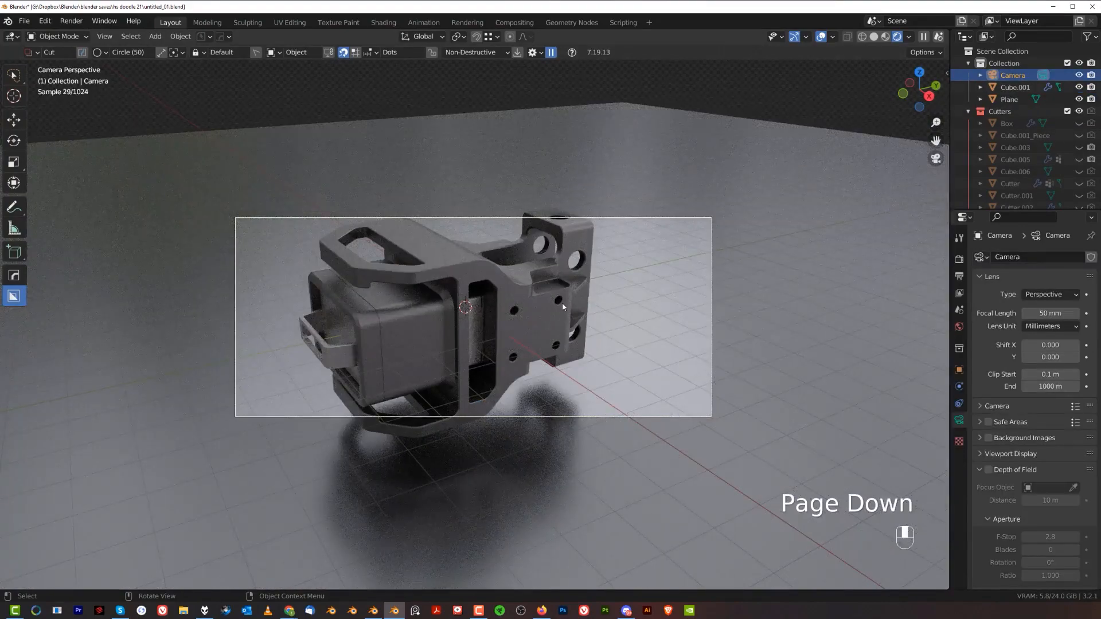
{"action": "key", "text": "Page_Down"}
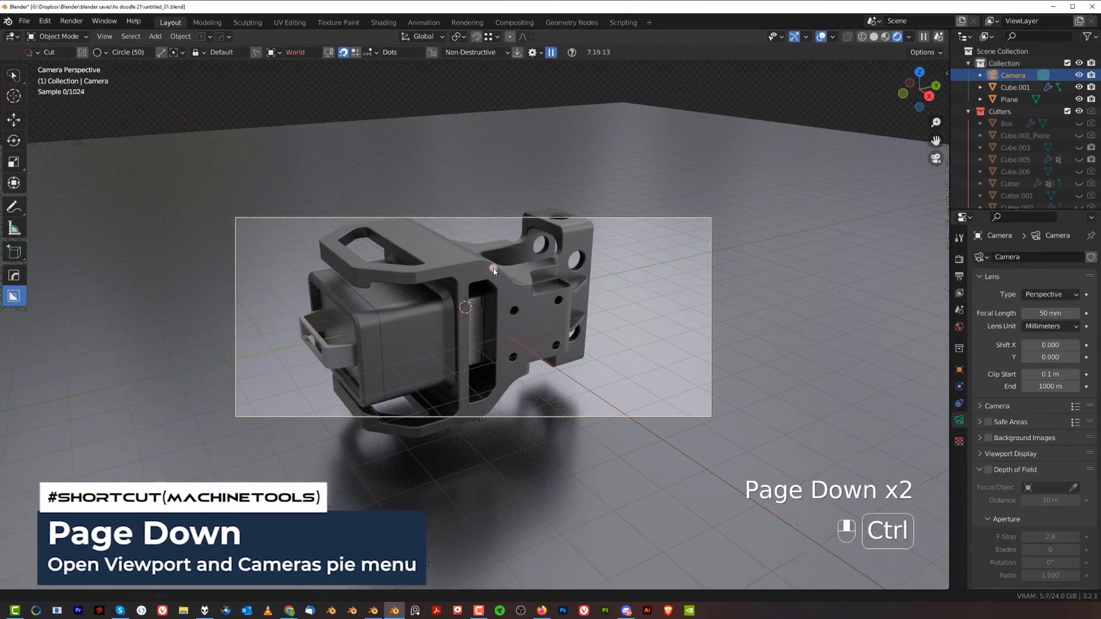
{"action": "mouse_move", "coordinate": [494, 270]}
{"action": "middle_mouse_down", "text": "ctrl"}
{"action": "mouse_move", "coordinate": [507, 303]}
{"action": "mouse_move", "coordinate": [484, 287]}
{"action": "middle_mouse_up", "text": "ctrl"}
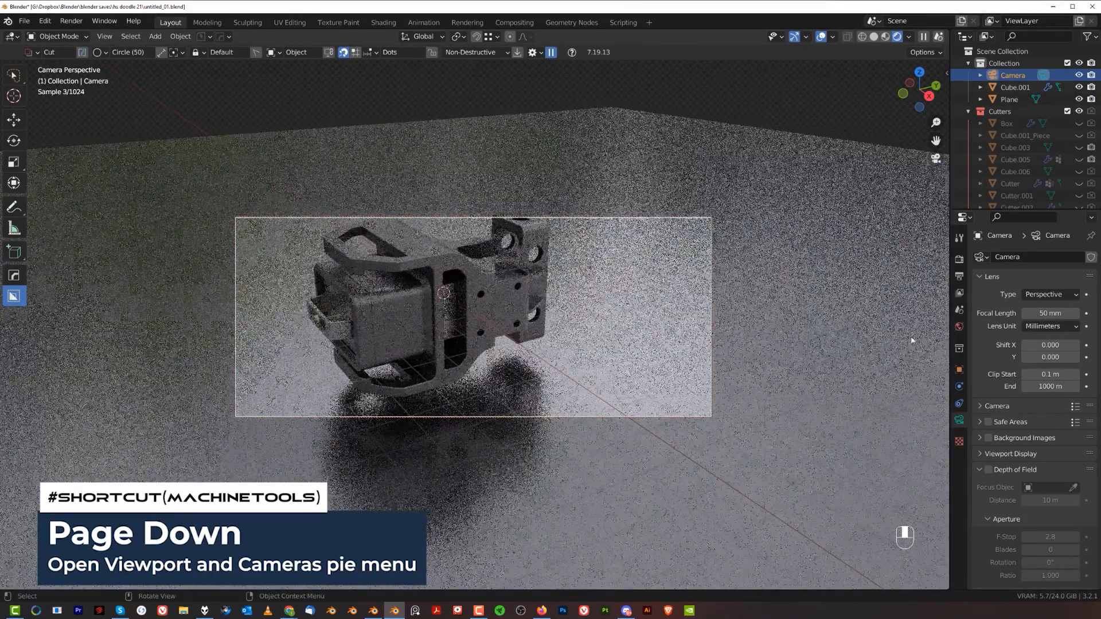
Set the render resolution to 2560 × 1440 px and reframe the part inside the camera frame.
{"action": "left_click", "coordinate": [959, 276]}
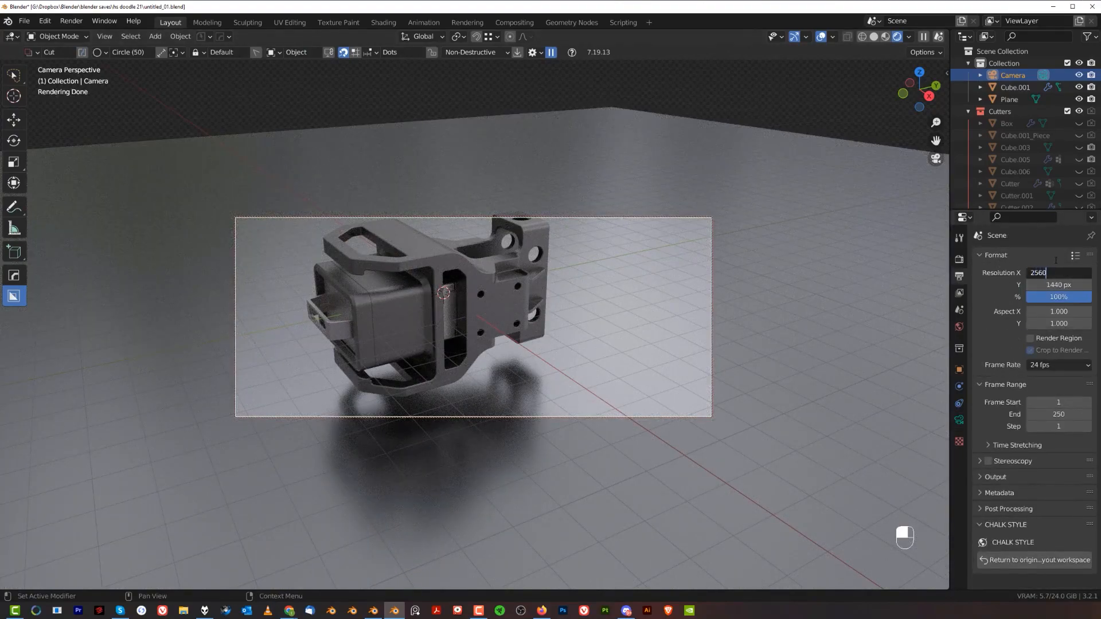
{"action": "left_click", "coordinate": [1056, 260]}
{"action": "middle_click_drag", "start_coordinate": [494, 307], "coordinate": [502, 282], "text": "shift"}
{"action": "left_click", "coordinate": [488, 275]}
Enlarge the ground plane by about 1.325 so it extends further behind the part.
{"action": "left_click", "coordinate": [858, 314]}
{"action": "key", "text": "s"}
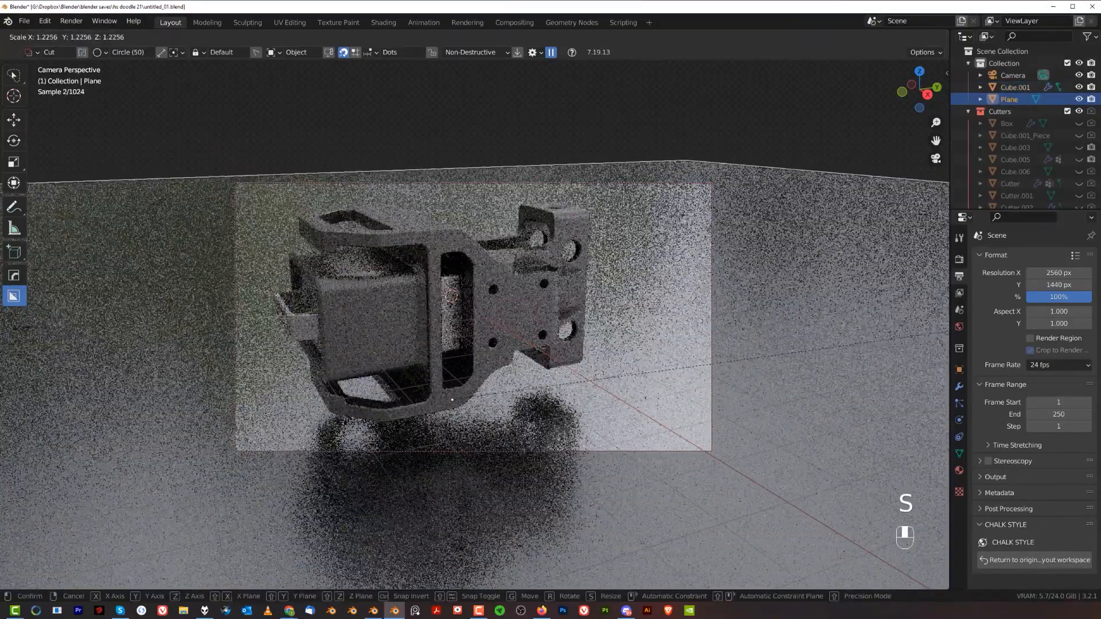
{"action": "left_click", "coordinate": [603, 184]}
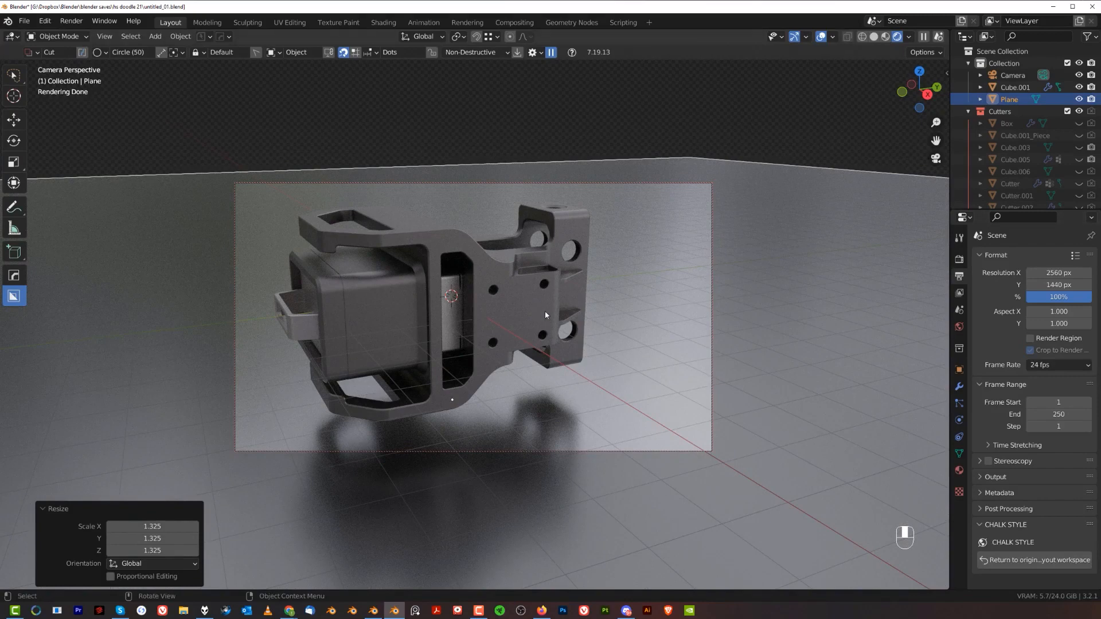
Shift the camera so the part sits slightly higher in the frame, and unlock the camera from the view.
{"action": "left_click", "coordinate": [454, 301]}
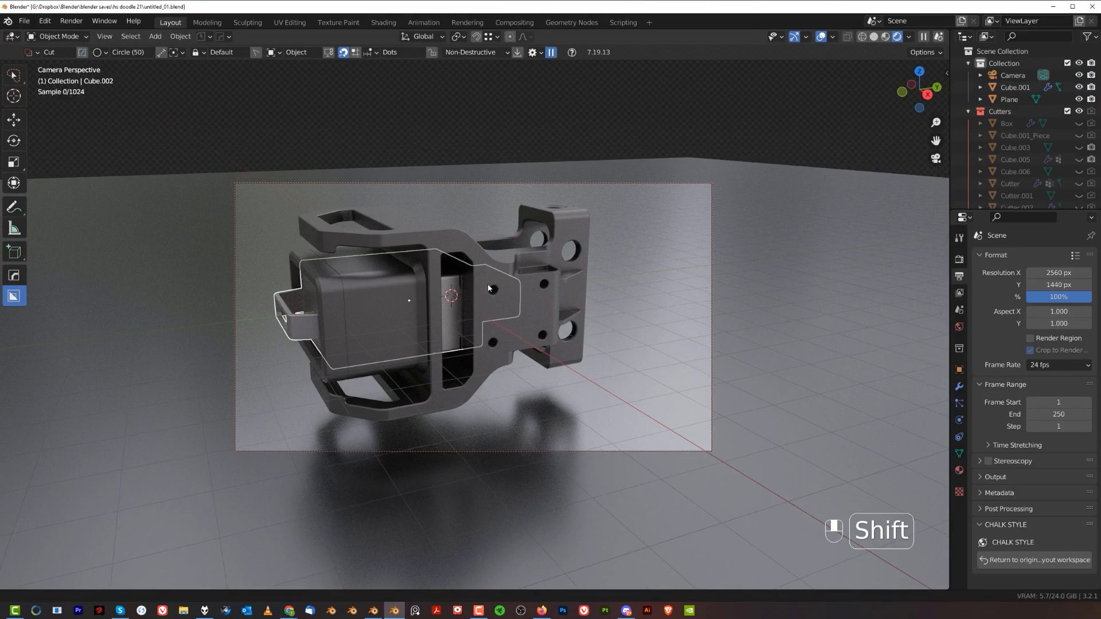
{"action": "middle_click_drag", "start_coordinate": [488, 288], "coordinate": [488, 280], "text": "shift"}
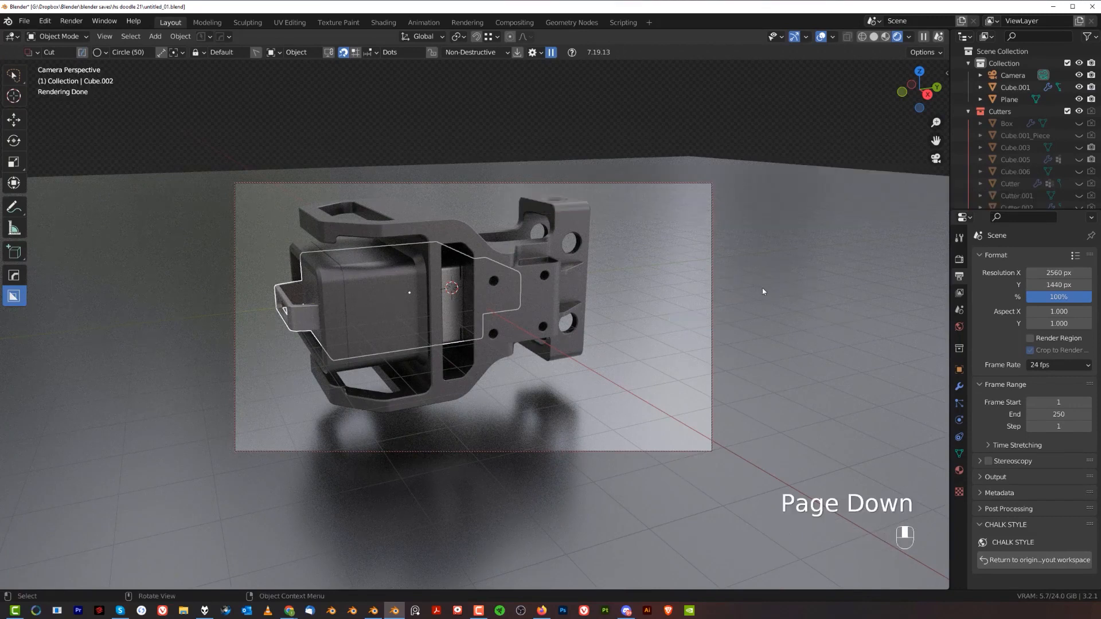
{"action": "key", "text": "Page_Down"}
{"action": "key", "text": "Page_Down"}
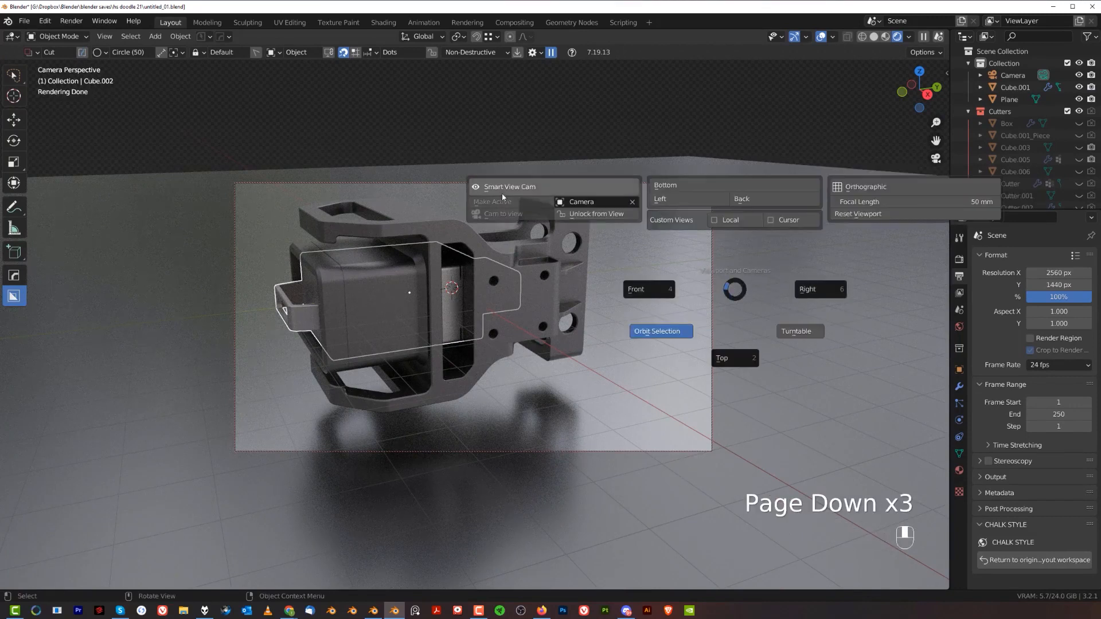
{"action": "left_click", "coordinate": [577, 217]}
Select the ground plane in the camera view.
{"action": "scroll", "coordinate": [826, 299], "scroll_direction": "up", "scroll_amount": 2}
{"action": "left_click", "coordinate": [784, 296]}
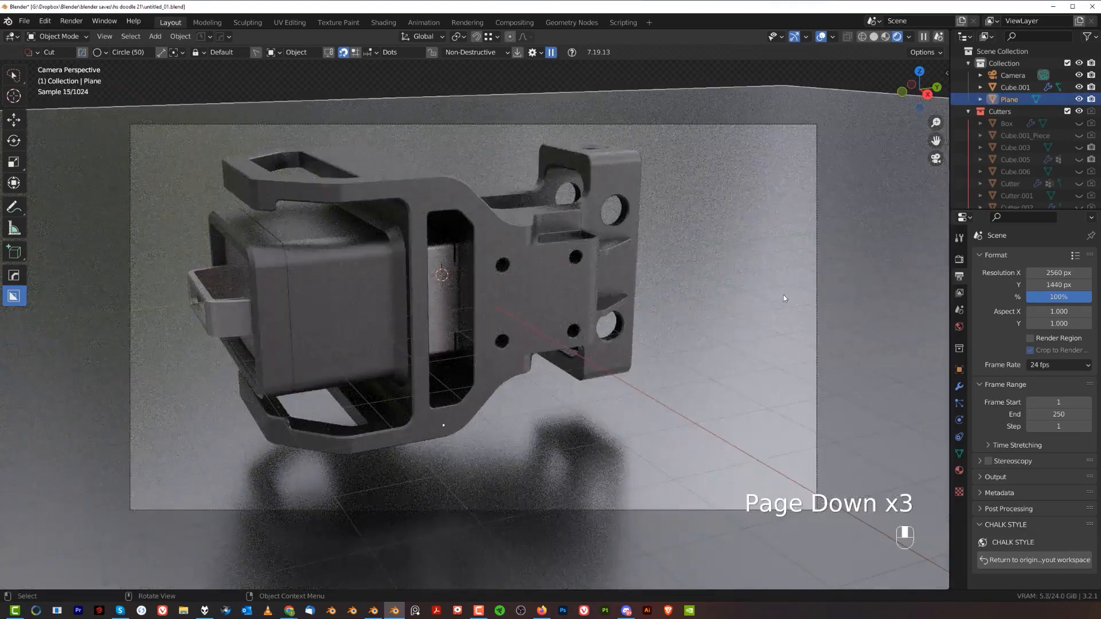